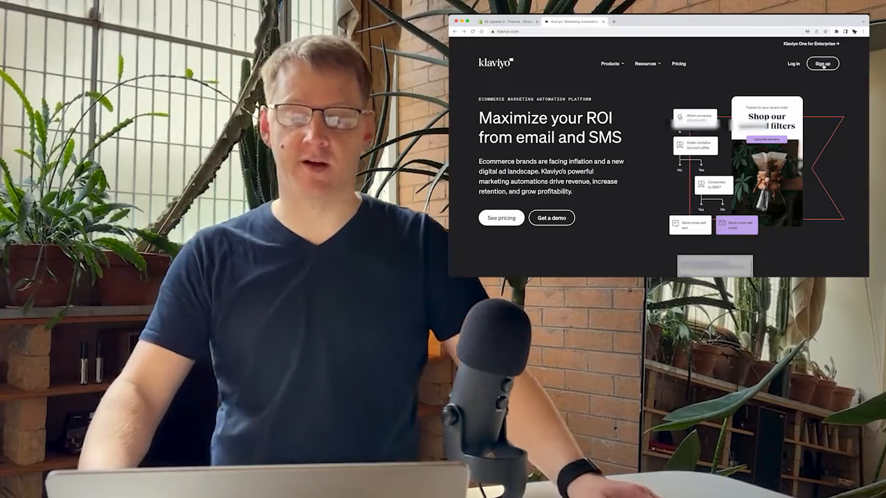
Step: On the Klaviyo sign-up form, enter the account email and company name Eastern Apparel
{"action": "left_click", "coordinate": [820, 64]}
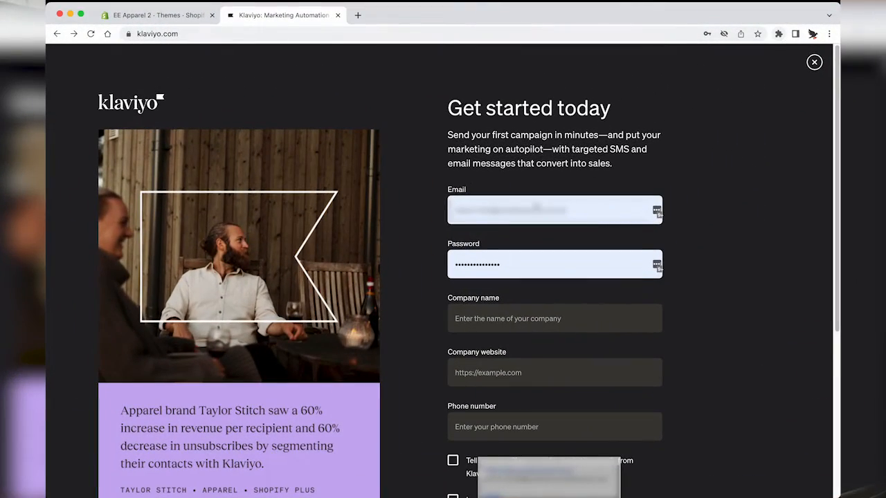
{"action": "triple_click", "coordinate": [473, 209]}
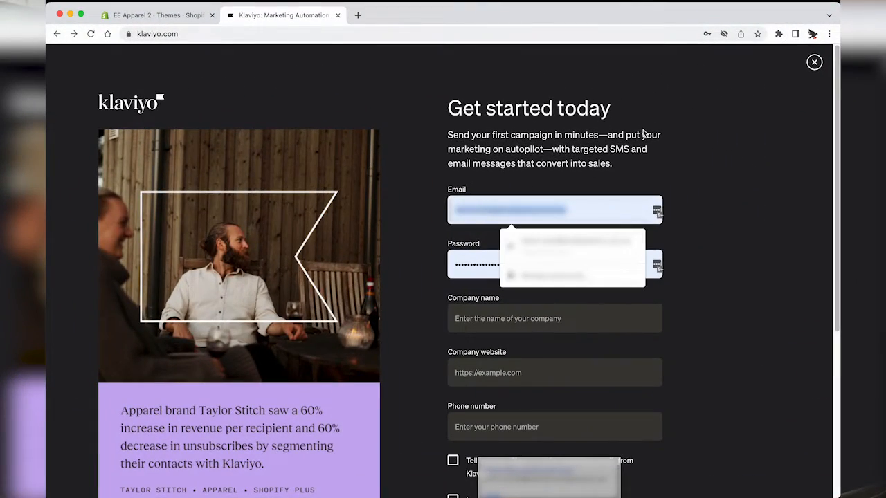
{"action": "type", "text": "hello"}
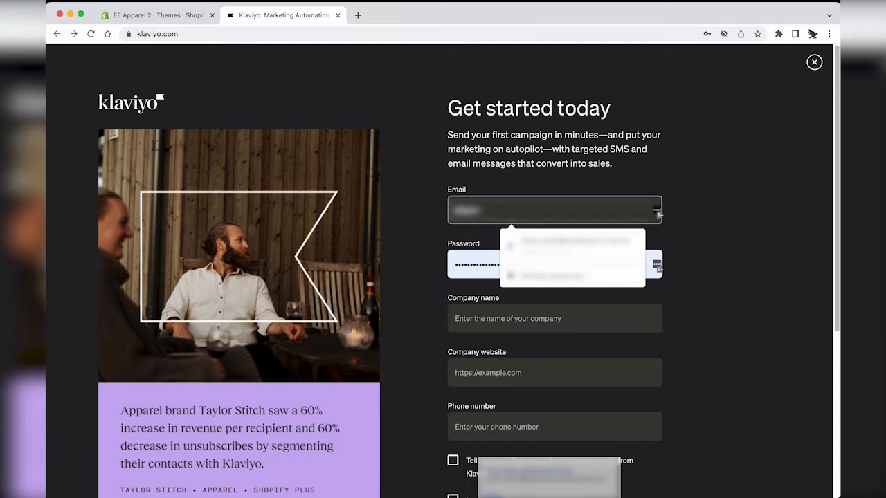
{"action": "type", "text": "email@example.com"}
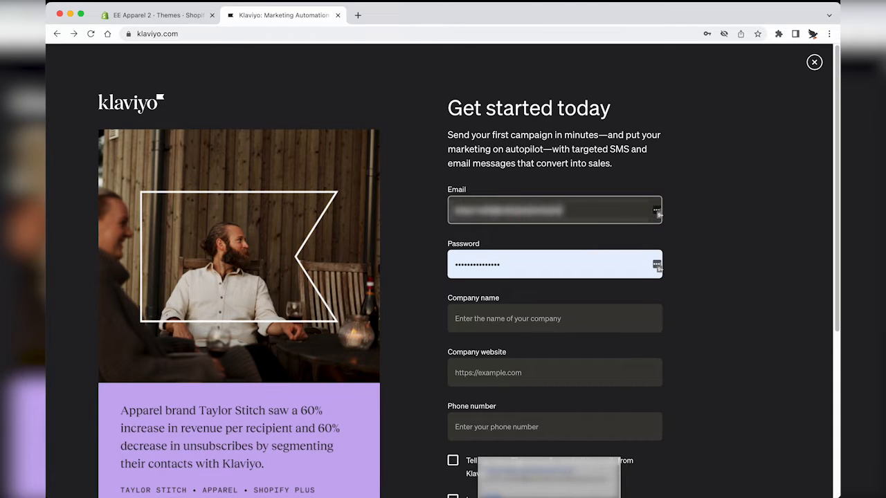
{"action": "key", "text": "BackSpace"}
{"action": "key", "text": "BackSpace"}
{"action": "key", "text": "BackSpace"}
{"action": "key", "text": "BackSpace"}
{"action": "type", "text": "p.com"}
{"action": "left_click", "coordinate": [474, 315]}
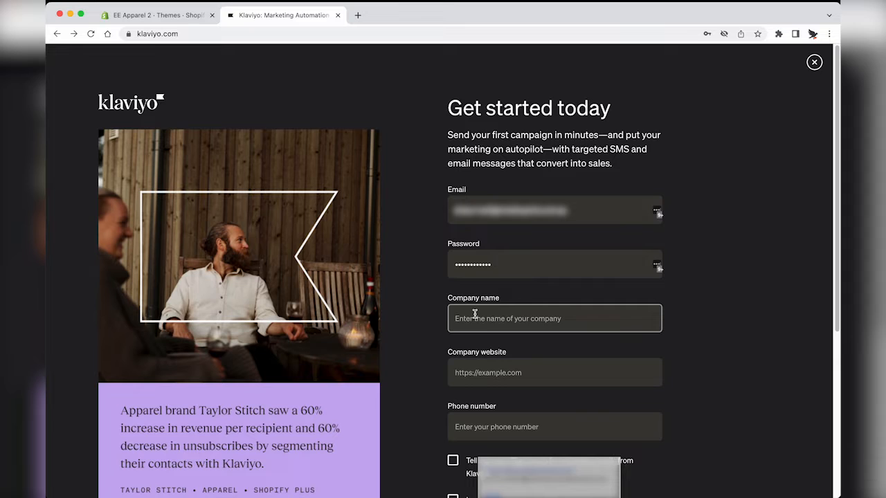
{"action": "type", "text": "Eastern Apparel 3"}
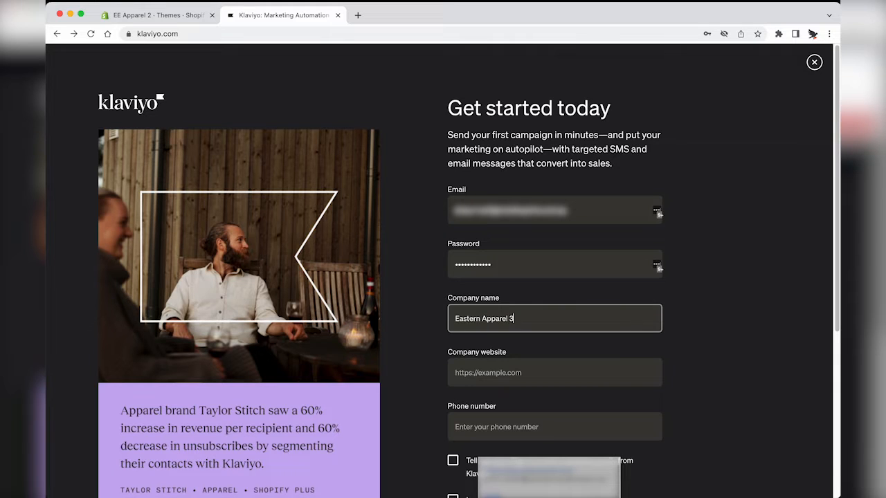
{"action": "key", "text": "Tab"}
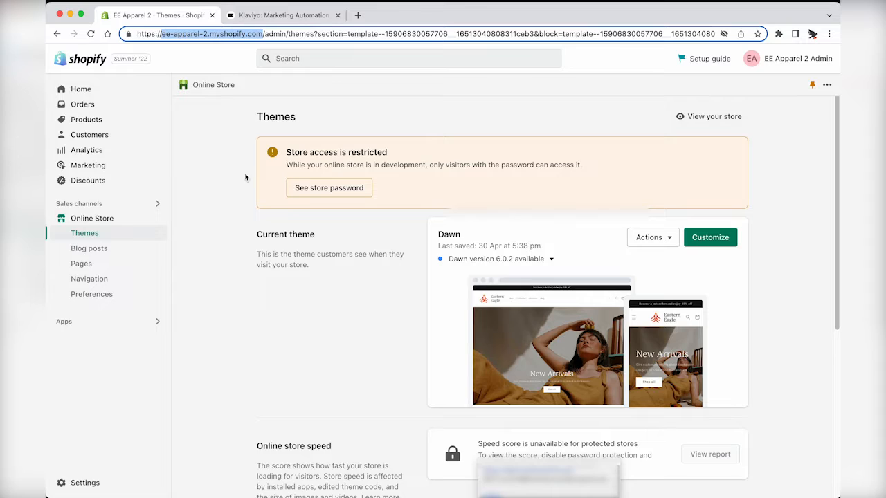
Step: Add website easternapparel.com and a phone number, pass reCAPTCHA, and create the account
{"action": "left_click", "coordinate": [308, 17]}
{"action": "type", "text": "e"}
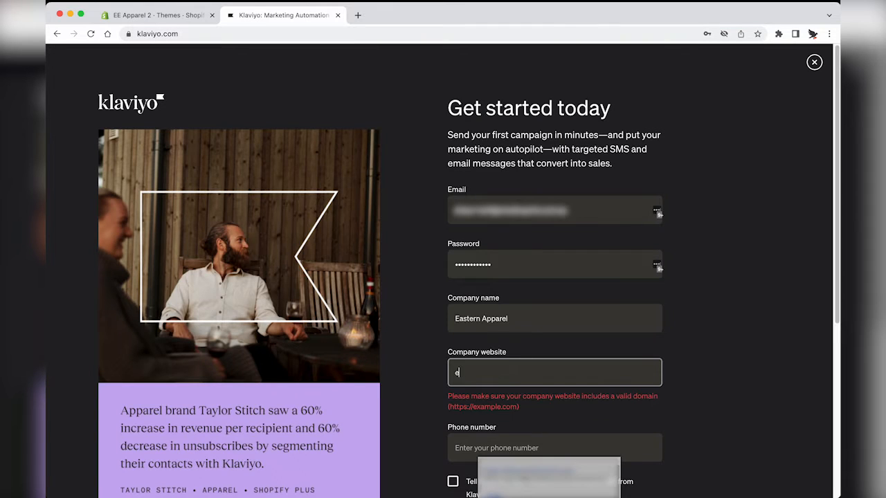
{"action": "type", "text": "asternapparel.com"}
{"action": "key", "text": "Tab"}
{"action": "scroll", "coordinate": [501, 309], "scroll_direction": "down", "scroll_amount": 2}
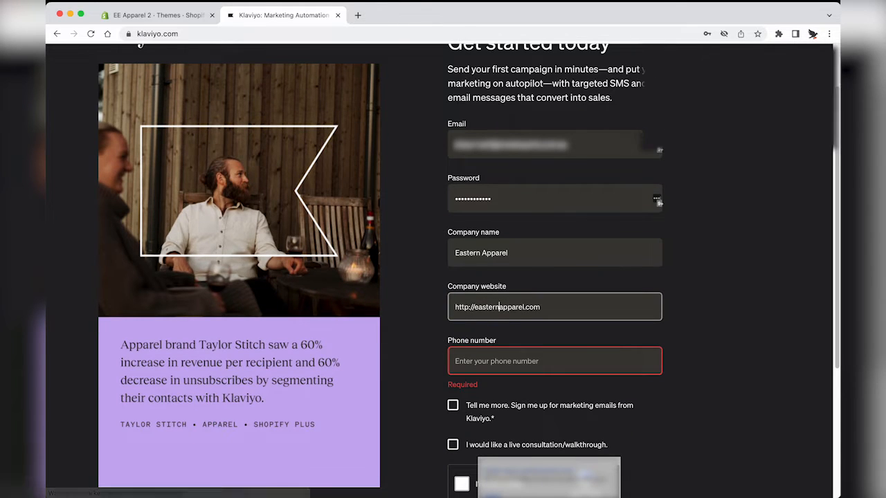
{"action": "type", "text": "04123456789"}
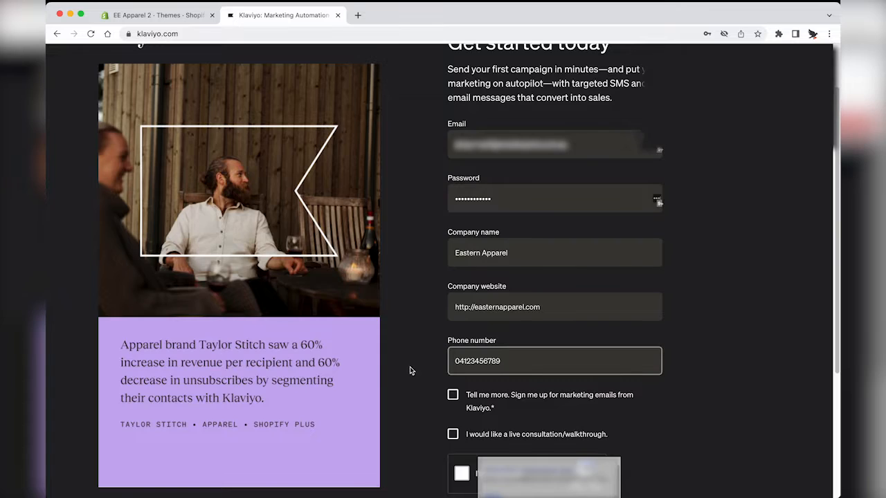
{"action": "scroll", "coordinate": [417, 421], "scroll_direction": "down", "scroll_amount": 2}
{"action": "left_click", "coordinate": [461, 406]}
{"action": "scroll", "coordinate": [478, 408], "scroll_direction": "down", "scroll_amount": 2}
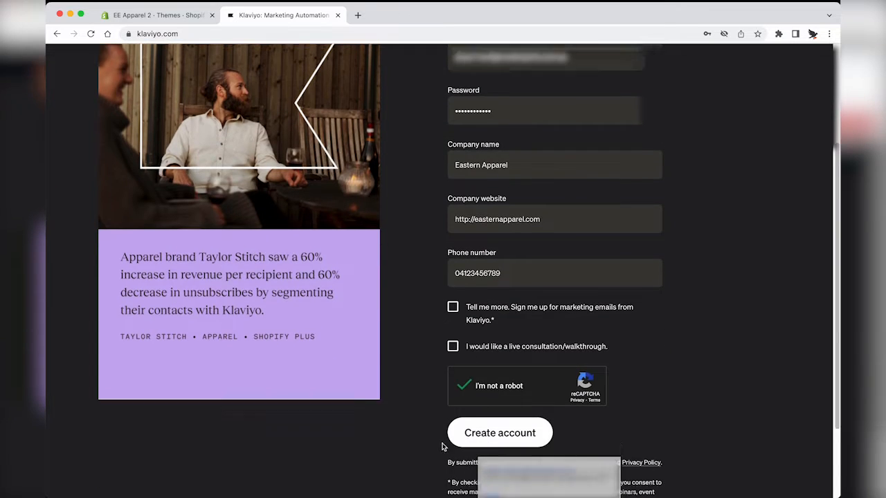
{"action": "left_click", "coordinate": [494, 371]}
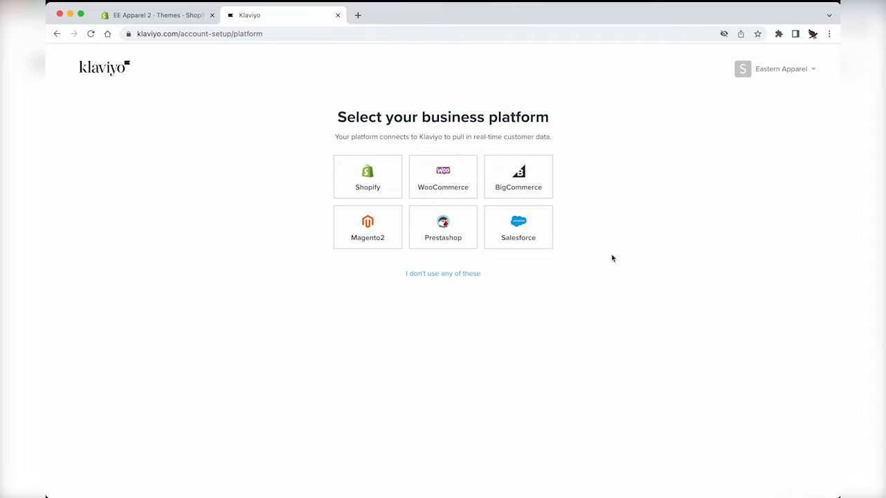
Step: Pick Shopify as the platform and submit store URL ee-apparel-2, copied from the store admin
{"action": "left_click", "coordinate": [364, 186]}
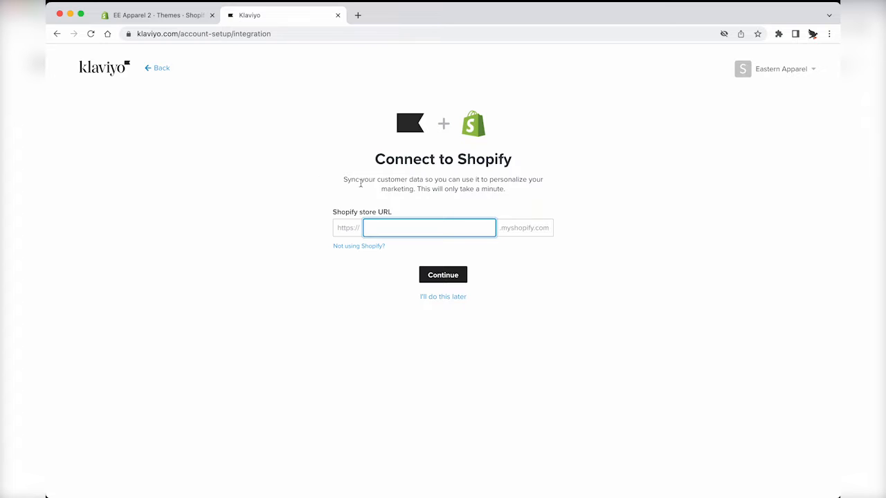
{"action": "key", "text": "ctrl+Tab"}
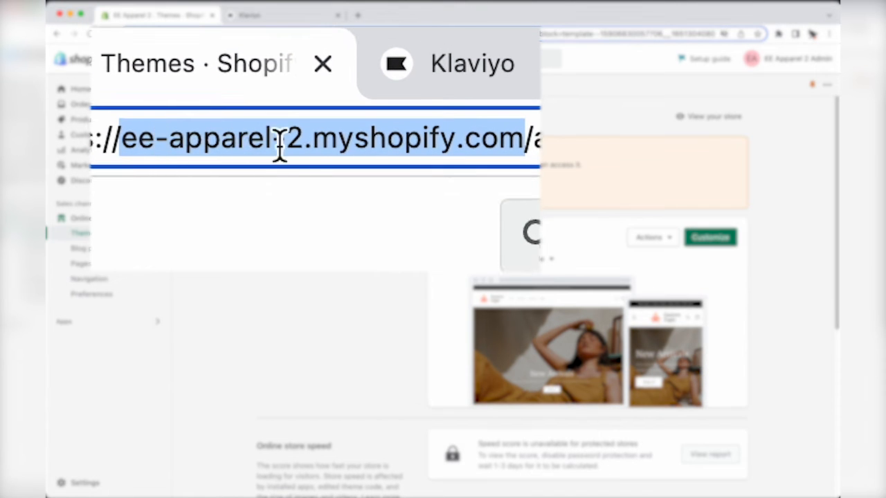
{"action": "key", "text": "ctrl+Tab"}
{"action": "type", "text": "ee-apparel-2"}
{"action": "left_click", "coordinate": [232, 259]}
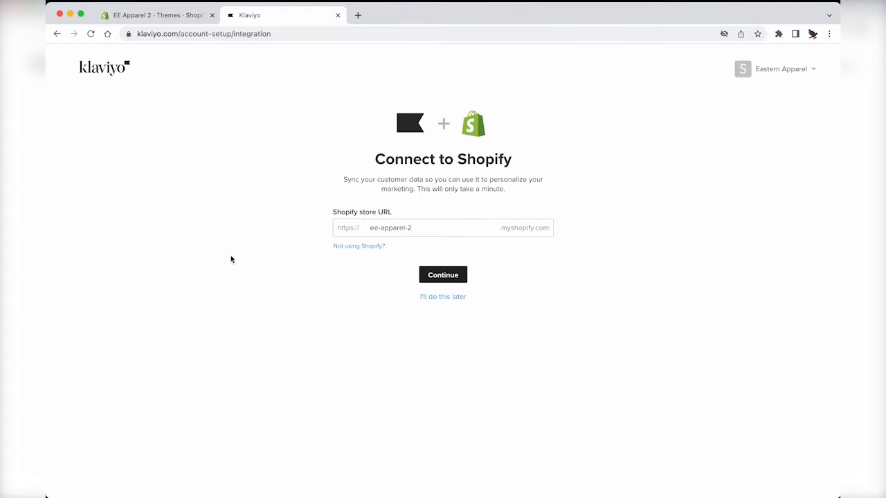
{"action": "left_click", "coordinate": [443, 275]}
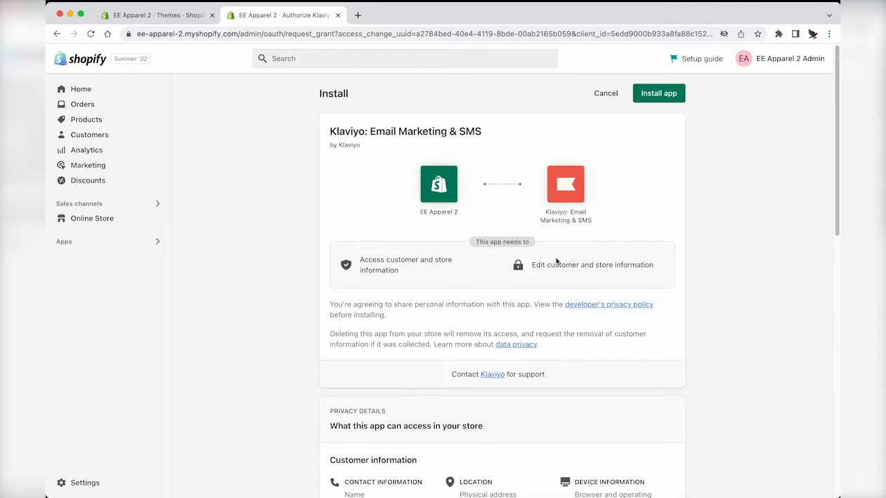
Step: Approve installing the Klaviyo: Email Marketing & SMS app on the Shopify store
{"action": "left_click", "coordinate": [670, 94]}
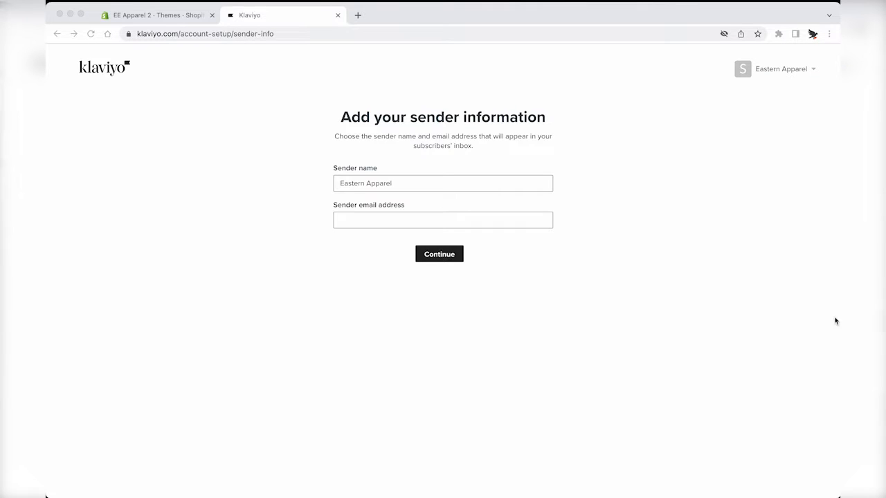
Step: Enter the sender email, choose the Earn more revenue goal, and select Email and SMS channels
{"action": "left_click", "coordinate": [422, 222]}
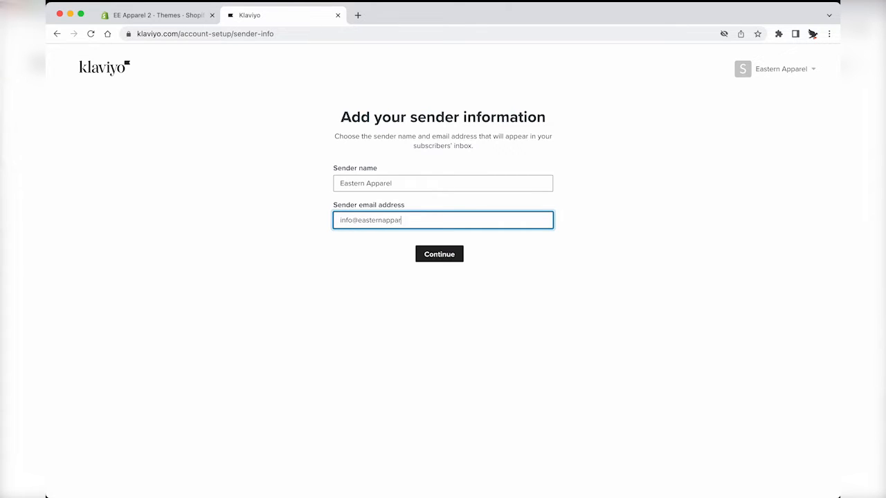
{"action": "left_click", "coordinate": [451, 254]}
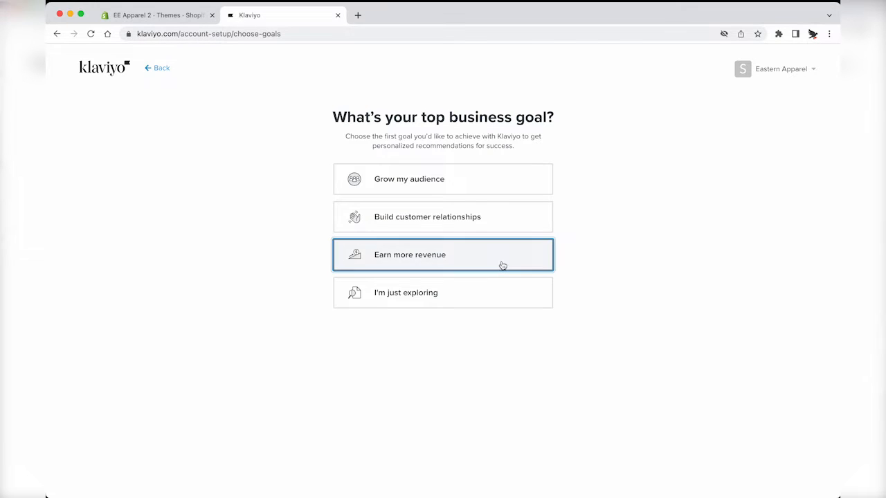
{"action": "left_click", "coordinate": [503, 266]}
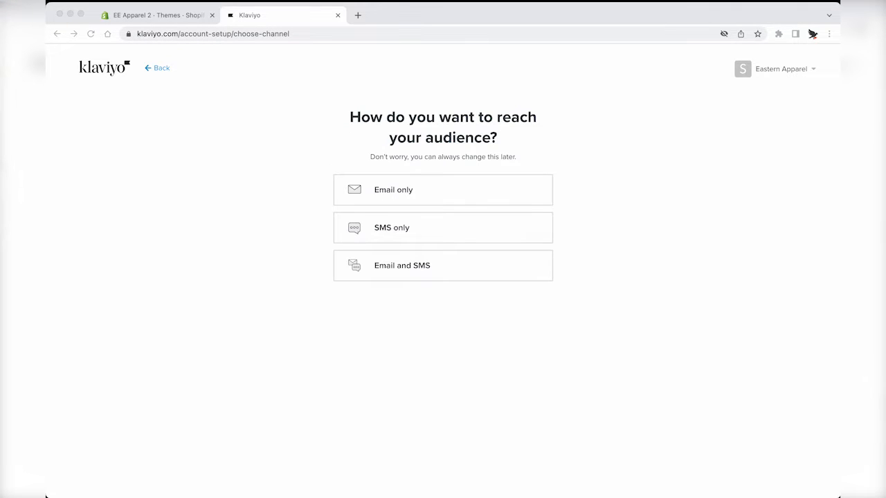
{"action": "left_click", "coordinate": [429, 266]}
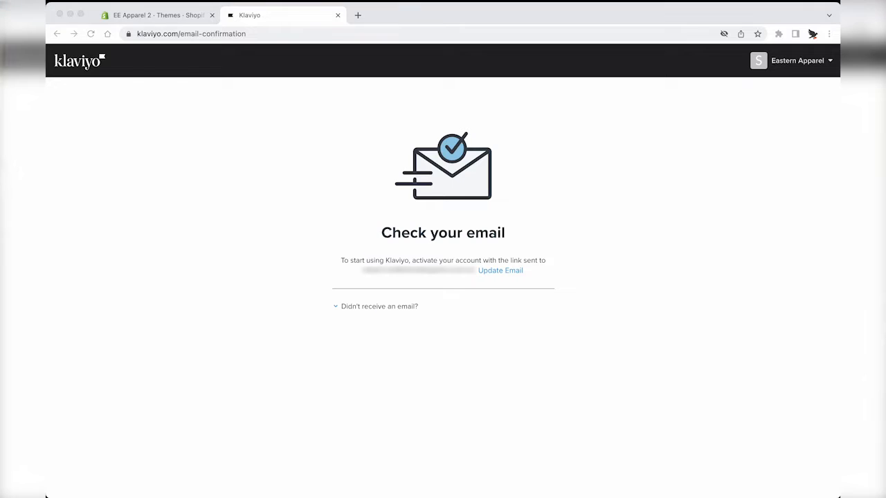
{"action": "left_click", "coordinate": [525, 365]}
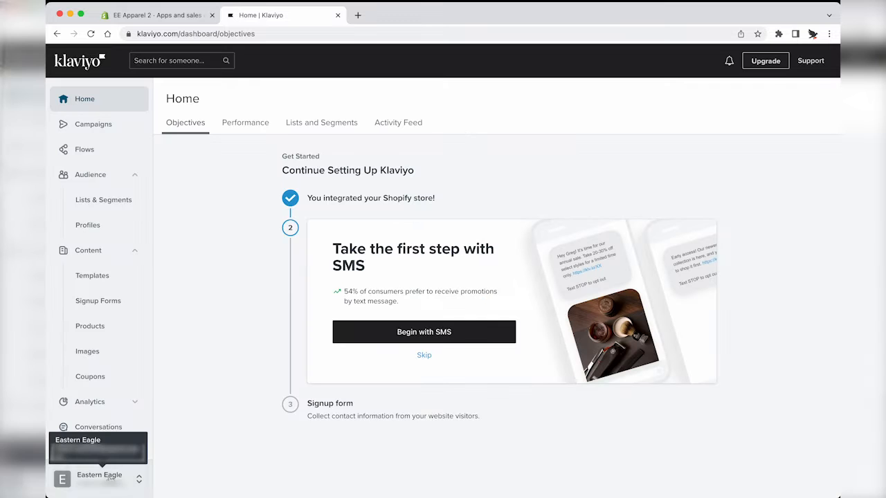
Step: On the Integrations page, filter names by 'shop', 'big' and 'wo' to find each store integration
{"action": "left_click", "coordinate": [104, 476]}
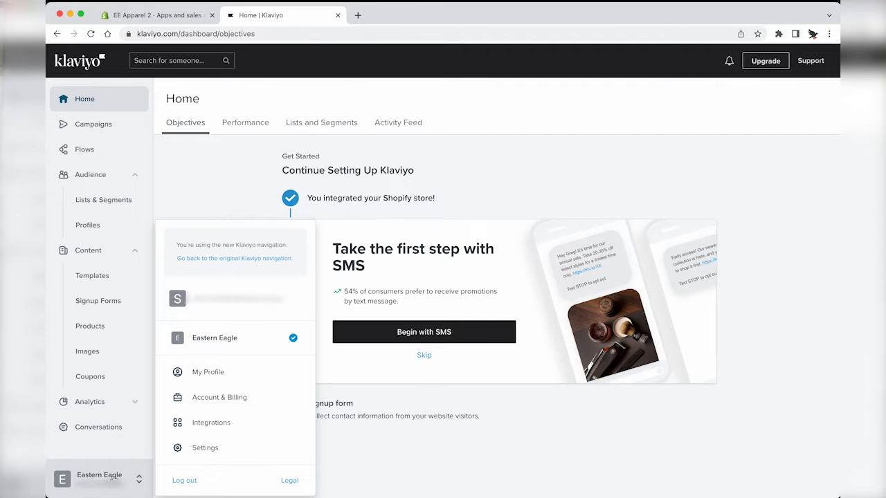
{"action": "left_click", "coordinate": [195, 423]}
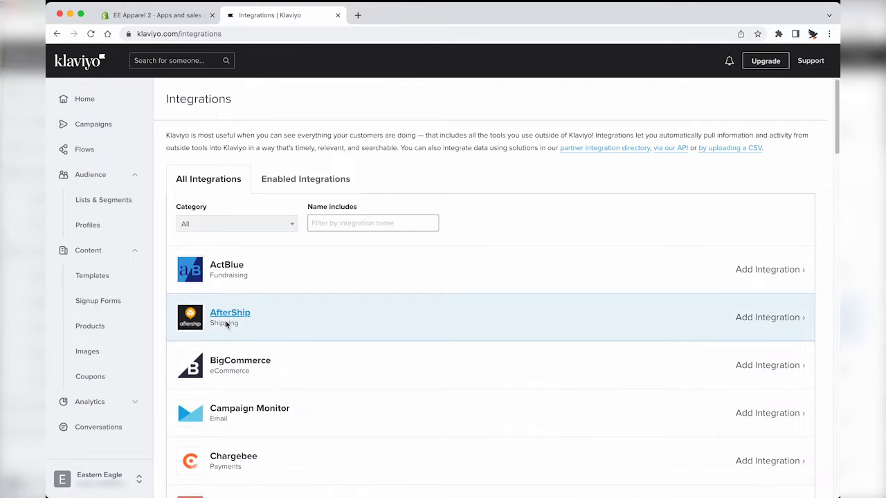
{"action": "left_click", "coordinate": [341, 224]}
{"action": "type", "text": "sho"}
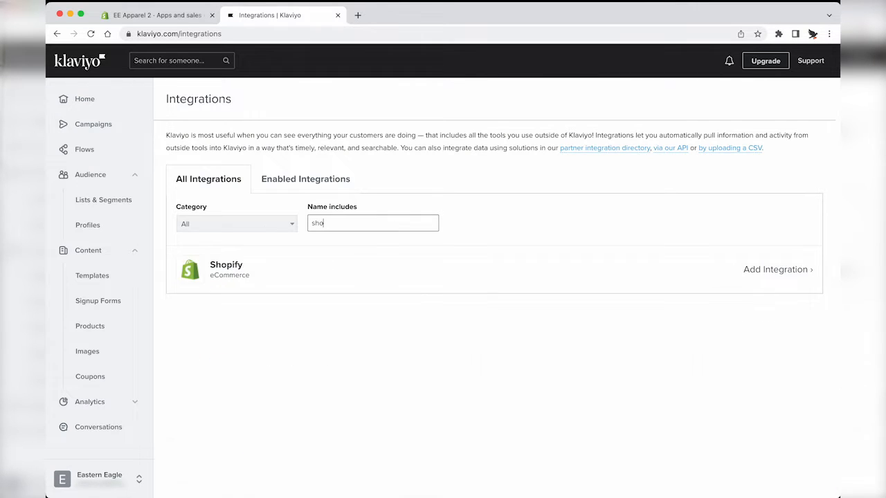
{"action": "type", "text": "p"}
{"action": "key", "text": "BackSpace"}
{"action": "key", "text": "BackSpace"}
{"action": "key", "text": "BackSpace"}
{"action": "key", "text": "BackSpace"}
{"action": "type", "text": "big"}
{"action": "key", "text": "BackSpace"}
{"action": "type", "text": "wo"}
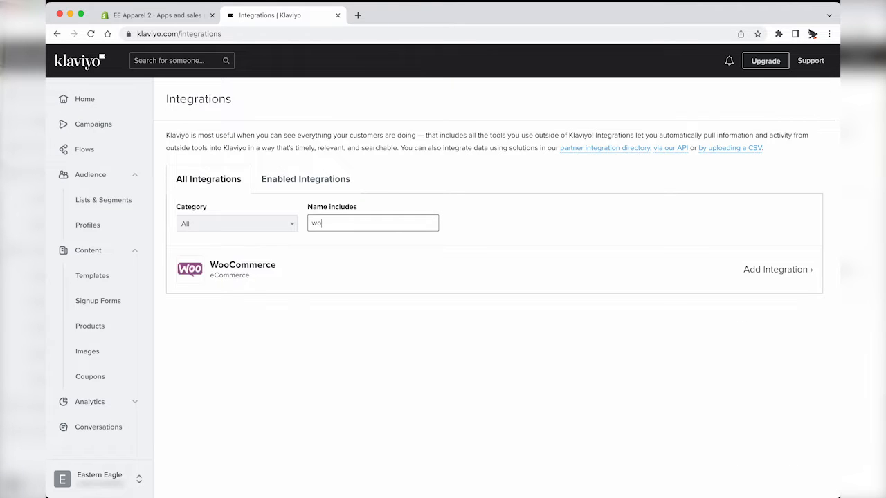
{"action": "key", "text": "BackSpace"}
{"action": "key", "text": "BackSpace"}
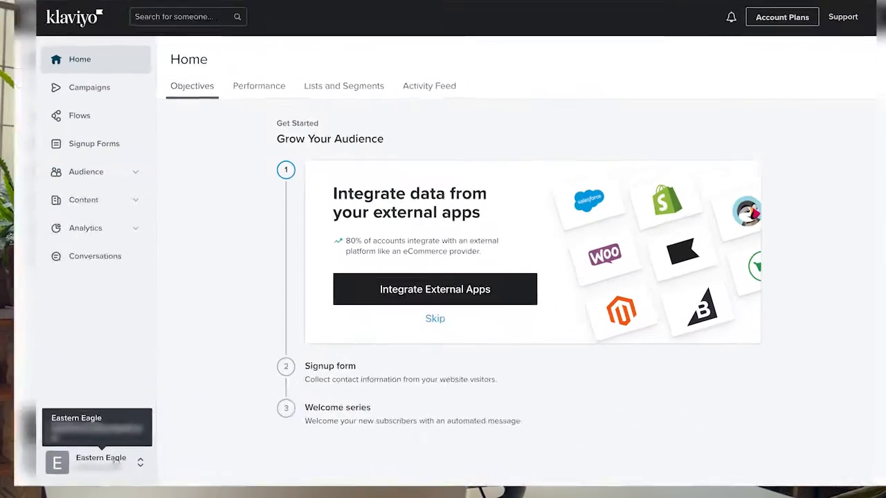
Step: In the account's SMS settings, start SMS setup and select the United States, Canada and United Kingdom
{"action": "left_click", "coordinate": [479, 268]}
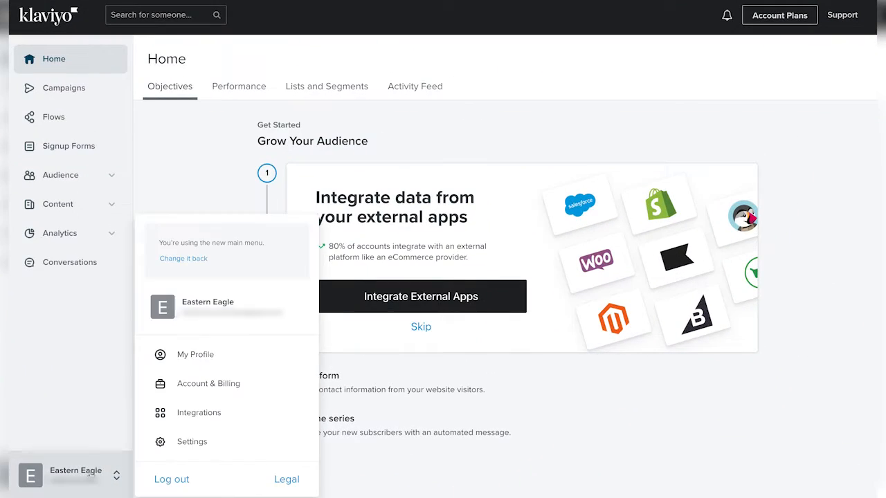
{"action": "left_click", "coordinate": [200, 446]}
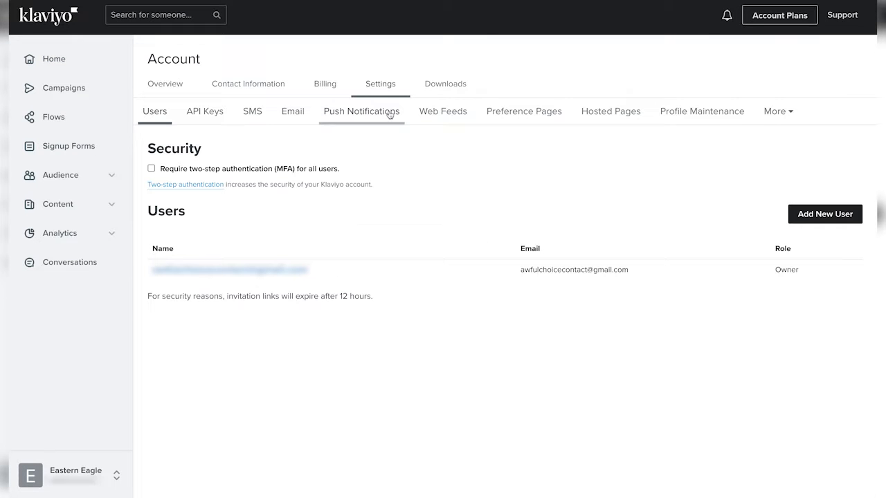
{"action": "left_click", "coordinate": [261, 114]}
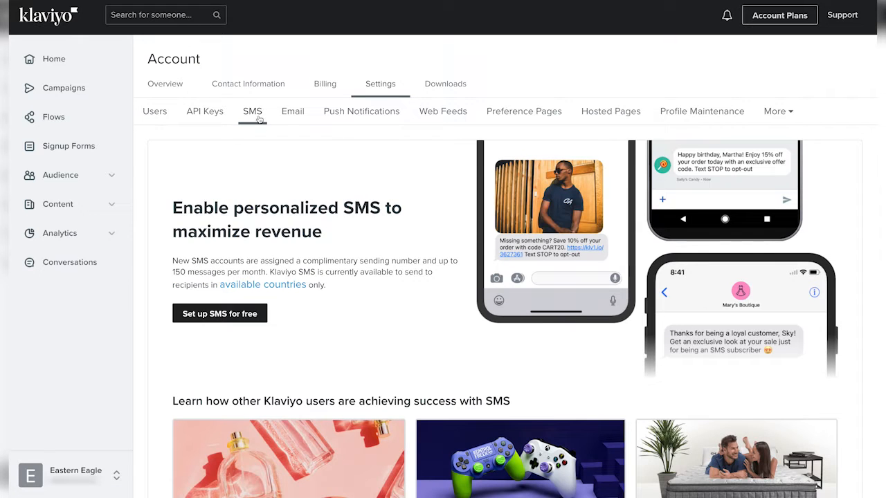
{"action": "left_click", "coordinate": [211, 315]}
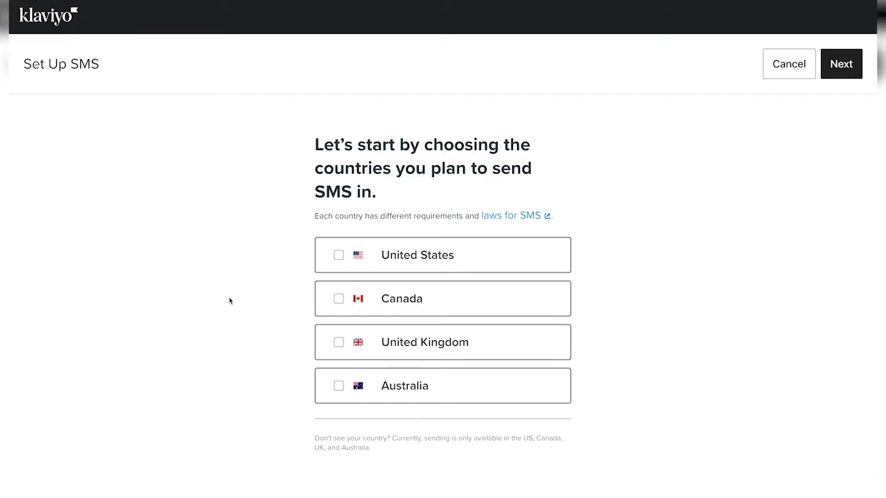
{"action": "left_click", "coordinate": [338, 256]}
{"action": "left_click", "coordinate": [338, 299]}
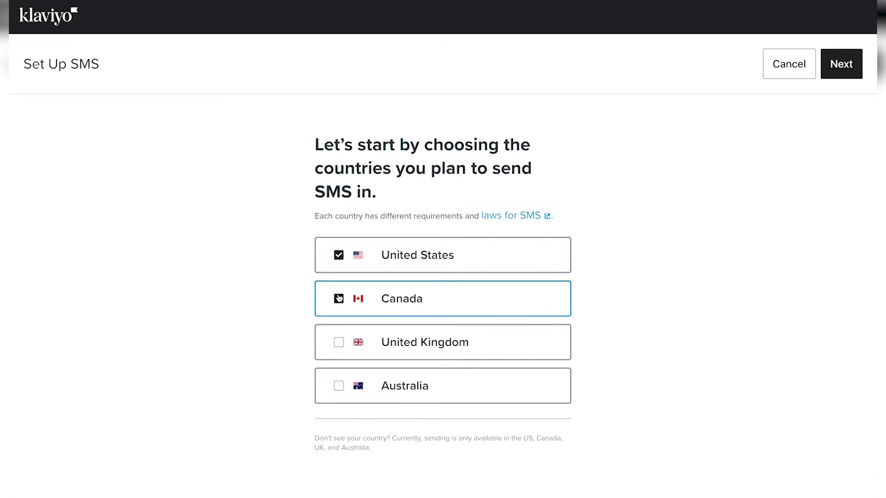
{"action": "left_click", "coordinate": [337, 346]}
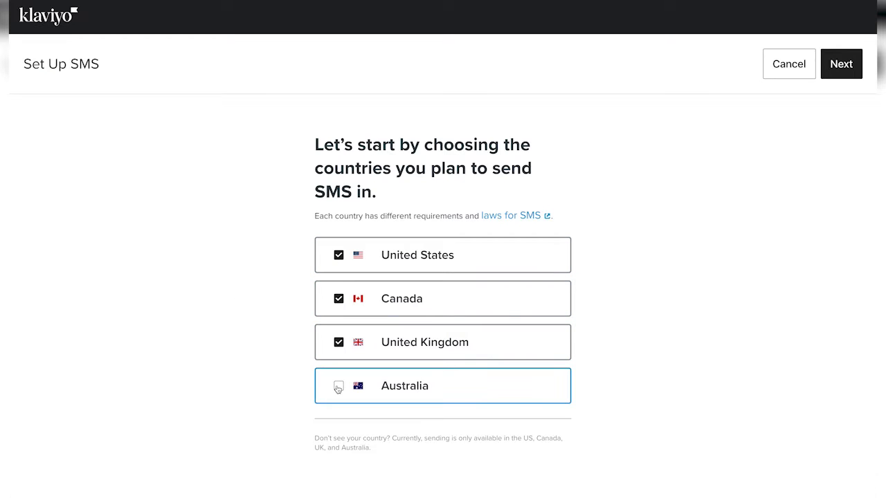
Step: Set the Branded Sender ID to the 11-character EasternEagl and confirm the sending information
{"action": "left_click", "coordinate": [838, 78]}
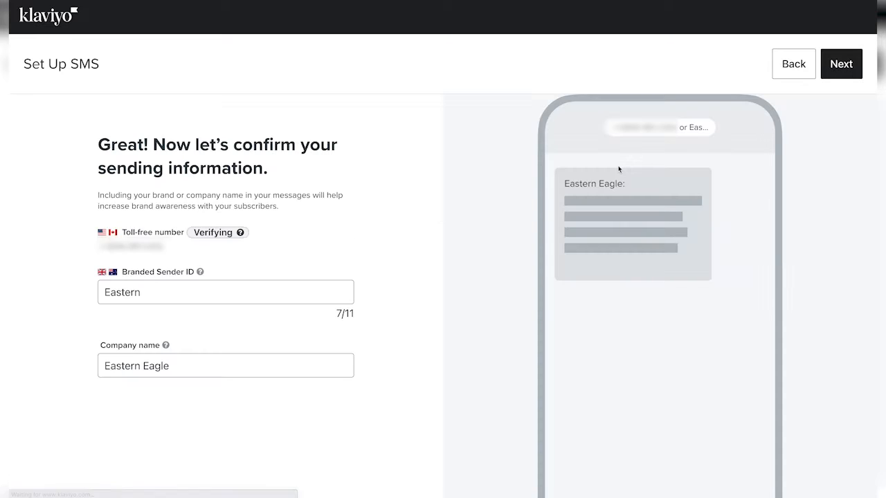
{"action": "left_click", "coordinate": [190, 292]}
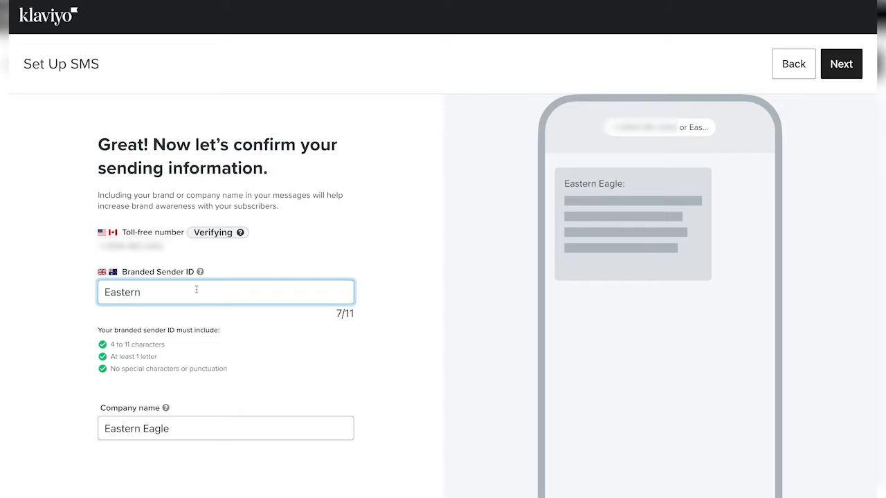
{"action": "type", "text": "Eagle"}
{"action": "key", "text": "BackSpace"}
{"action": "left_click", "coordinate": [272, 260]}
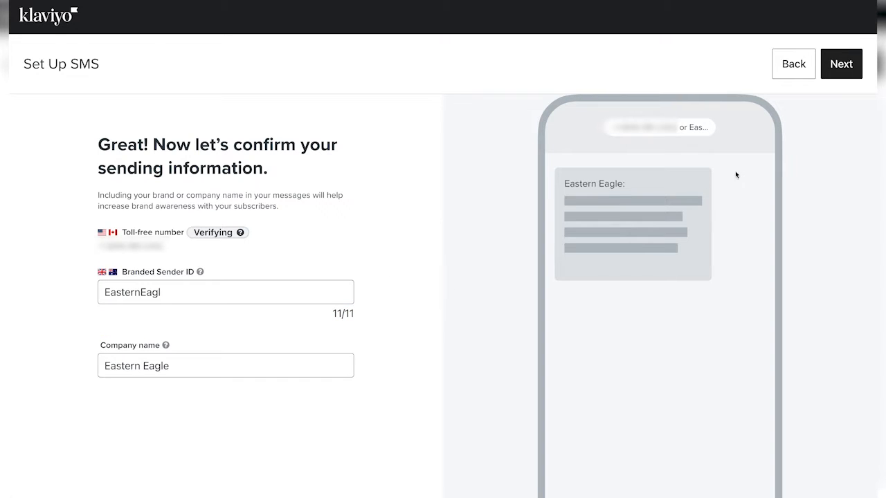
{"action": "left_click", "coordinate": [841, 66]}
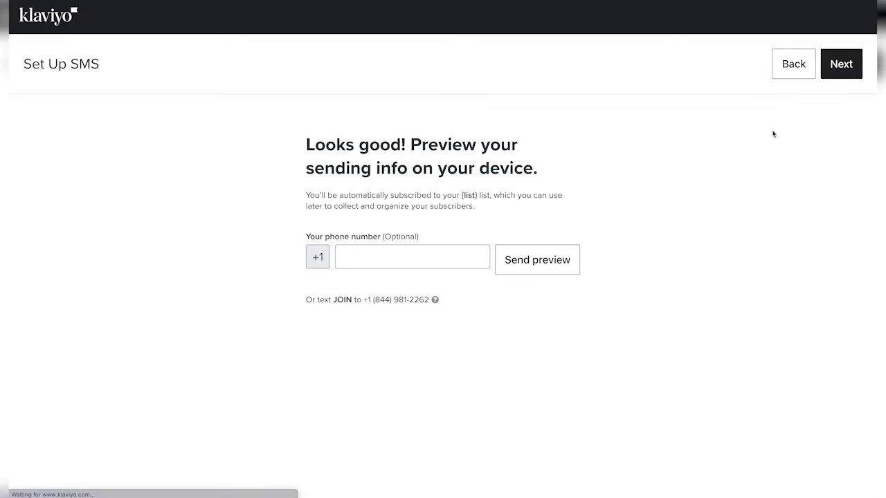
Step: Continue past the phone preview and complete the SMS setup
{"action": "left_click", "coordinate": [841, 64]}
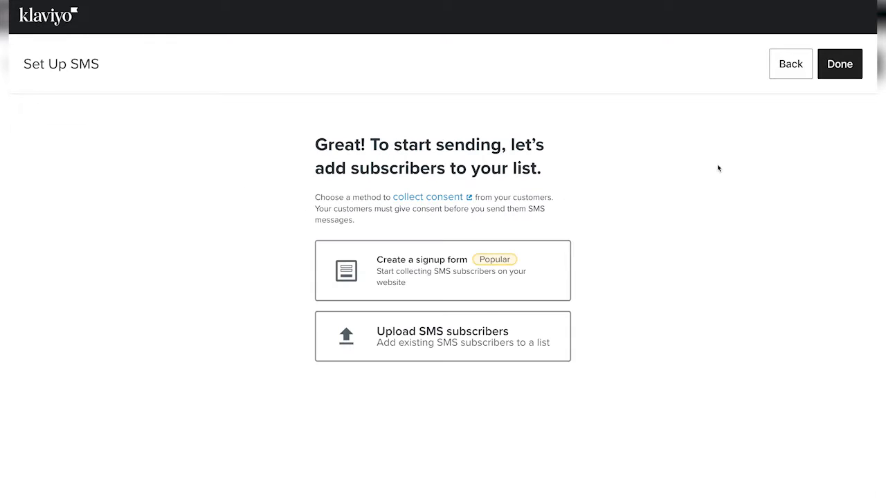
{"action": "left_click", "coordinate": [849, 66]}
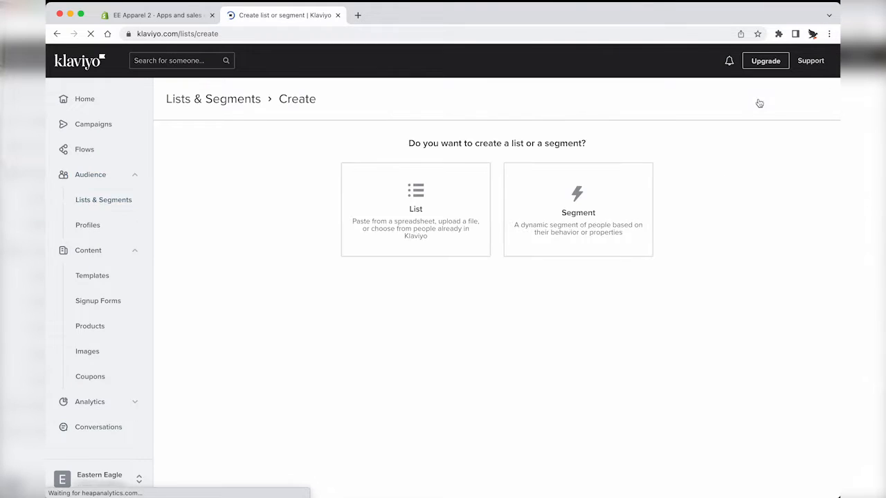
Step: Create the list Website signups, save it as single opt-in, and return to Lists & Segments
{"action": "left_click", "coordinate": [368, 229]}
{"action": "left_click", "coordinate": [395, 171]}
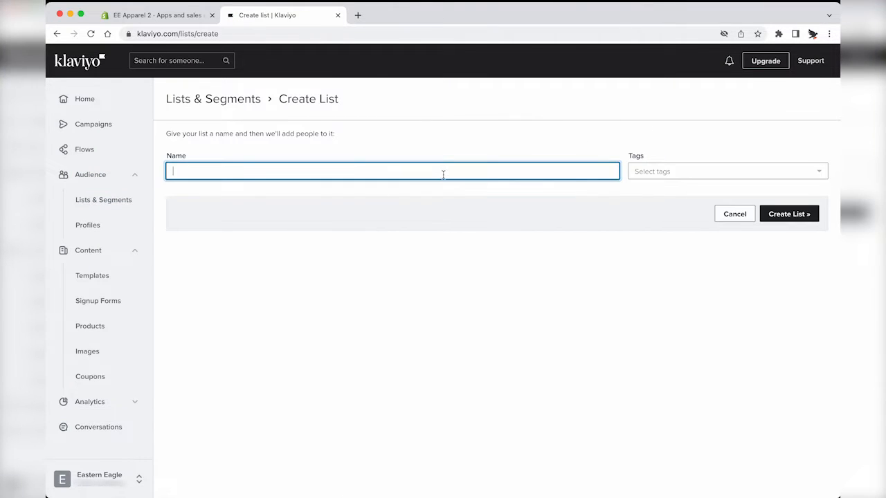
{"action": "left_click", "coordinate": [774, 213]}
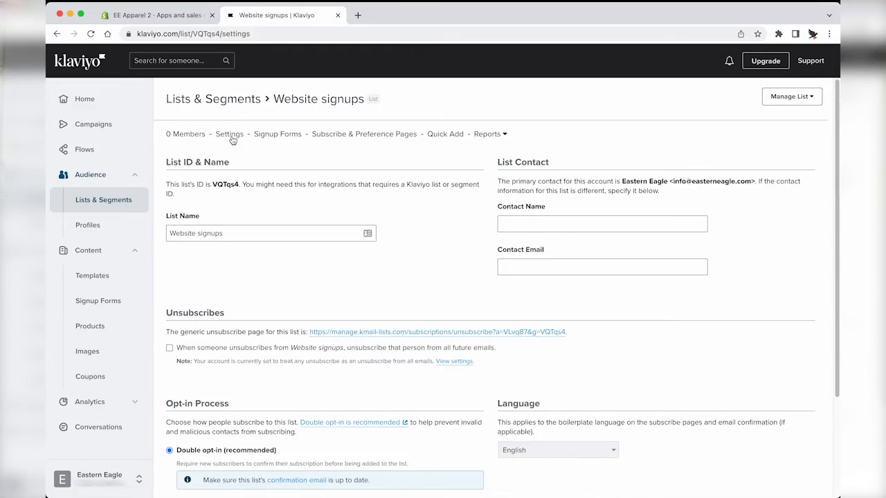
{"action": "scroll", "coordinate": [233, 251], "scroll_direction": "down", "scroll_amount": 1}
{"action": "scroll", "coordinate": [356, 207], "scroll_direction": "down", "scroll_amount": 2}
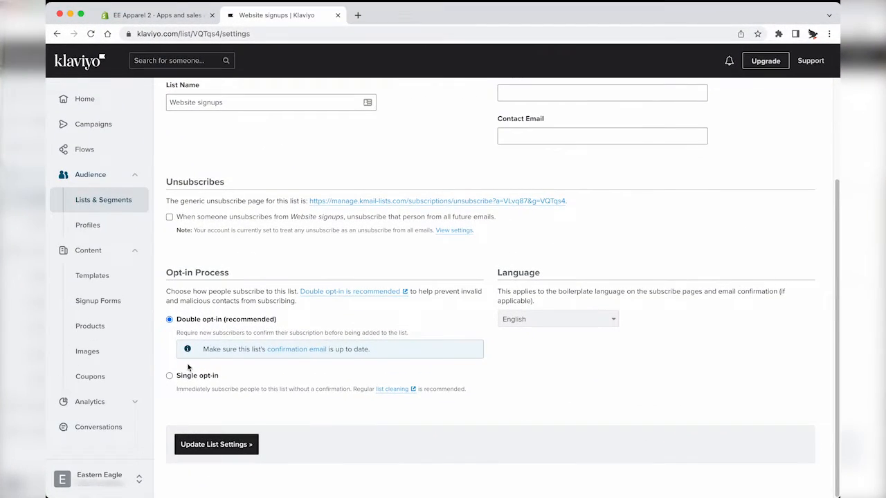
{"action": "left_click", "coordinate": [185, 380]}
{"action": "left_click", "coordinate": [216, 417]}
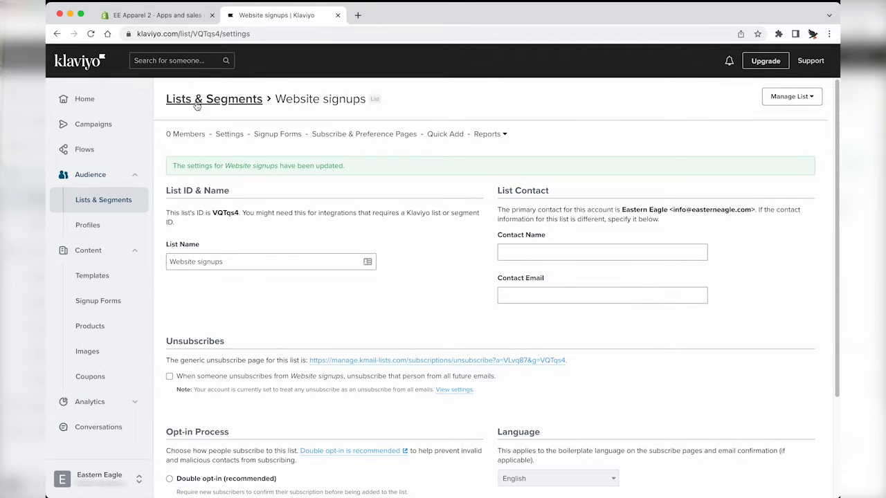
{"action": "left_click", "coordinate": [198, 102]}
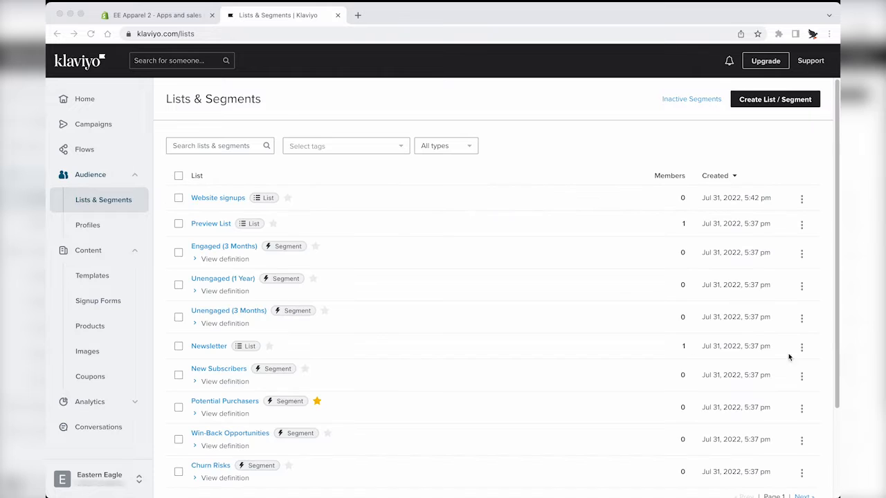
Step: Filter to lists, rename Preview List to Checkout Signups with single opt-in, and go back
{"action": "left_click", "coordinate": [446, 146]}
{"action": "left_click", "coordinate": [435, 181]}
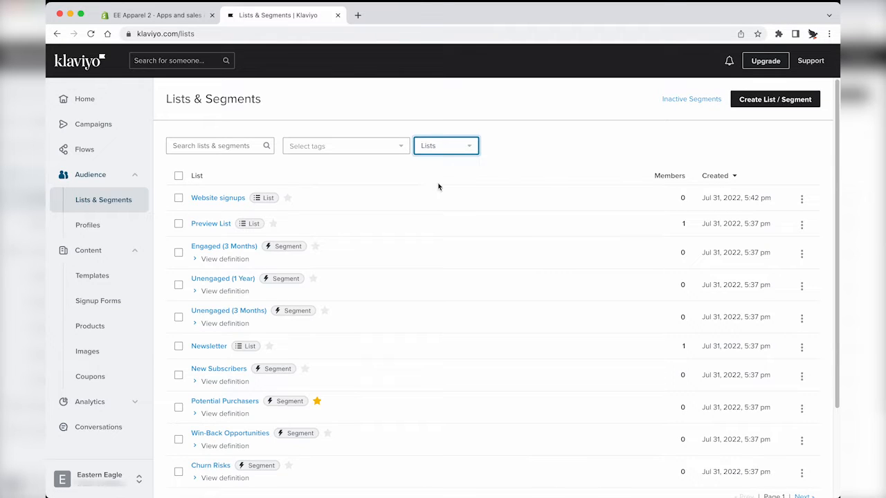
{"action": "left_click", "coordinate": [210, 228]}
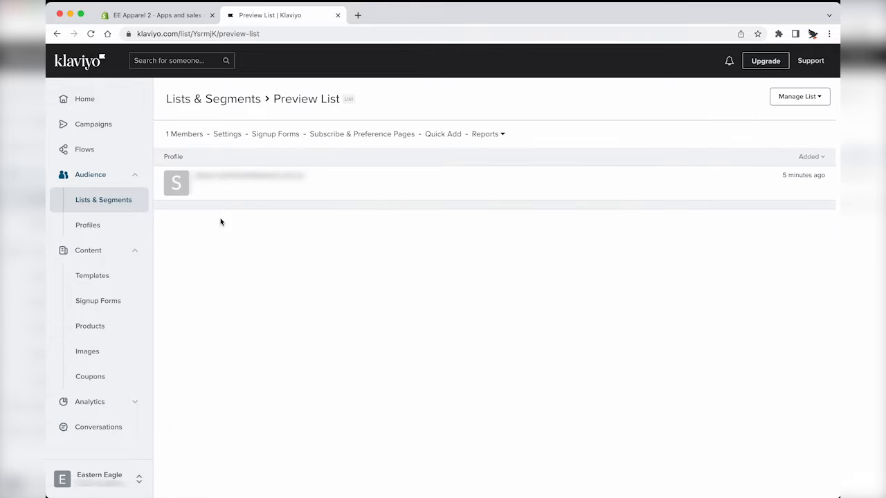
{"action": "left_click", "coordinate": [230, 136]}
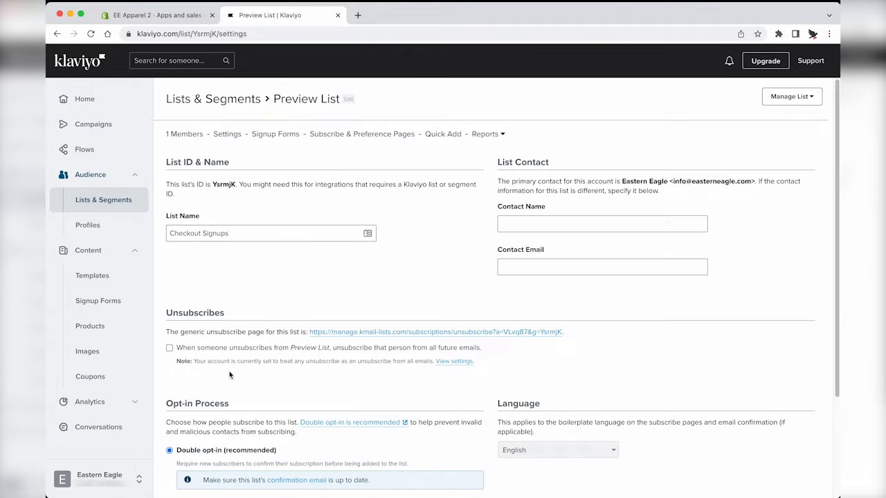
{"action": "scroll", "coordinate": [230, 375], "scroll_direction": "down", "scroll_amount": 4}
{"action": "left_click", "coordinate": [198, 375]}
{"action": "left_click", "coordinate": [221, 418]}
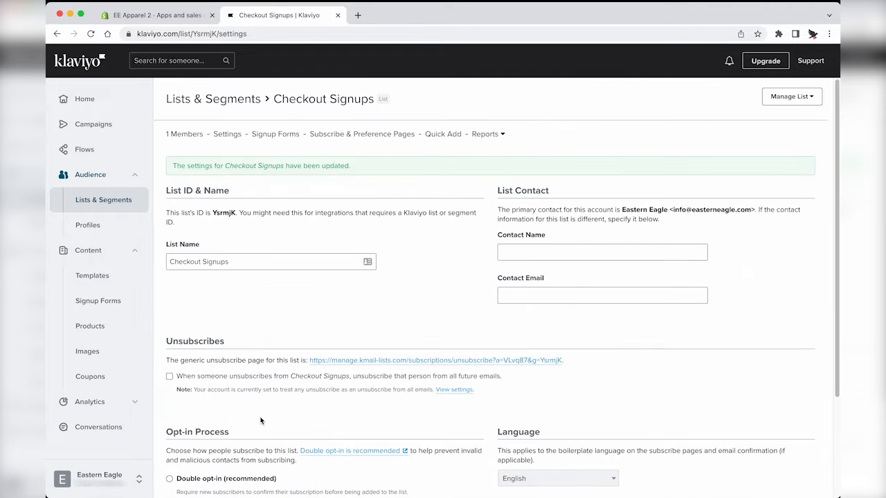
{"action": "left_click", "coordinate": [241, 101]}
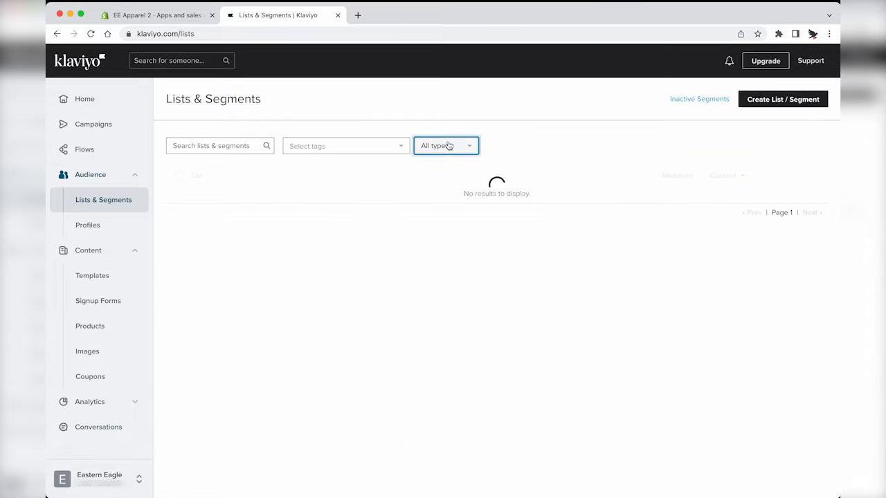
Step: Save single opt-in in the Newsletter list's settings, then filter the overview to lists only
{"action": "left_click", "coordinate": [449, 146]}
{"action": "left_click", "coordinate": [443, 179]}
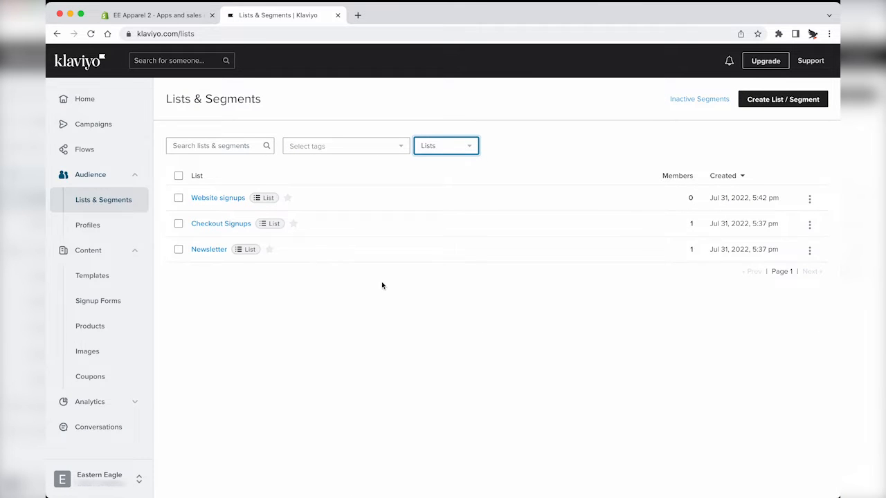
{"action": "left_click", "coordinate": [209, 250]}
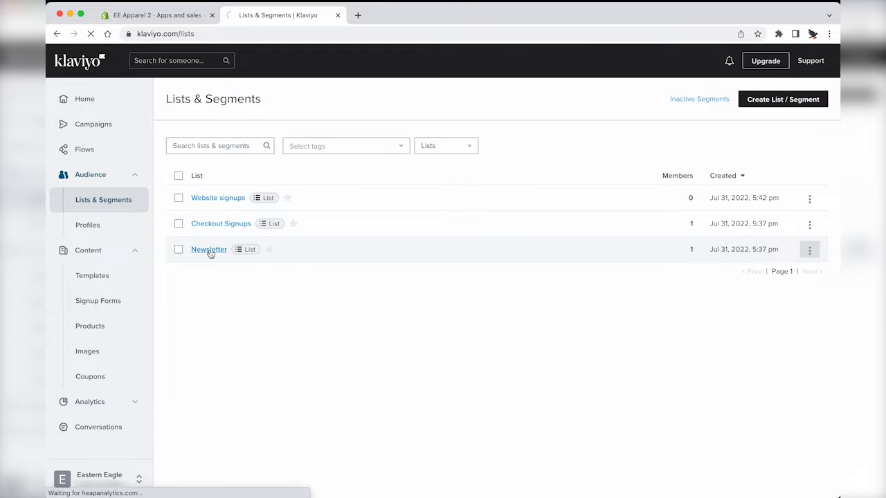
{"action": "left_click", "coordinate": [227, 135]}
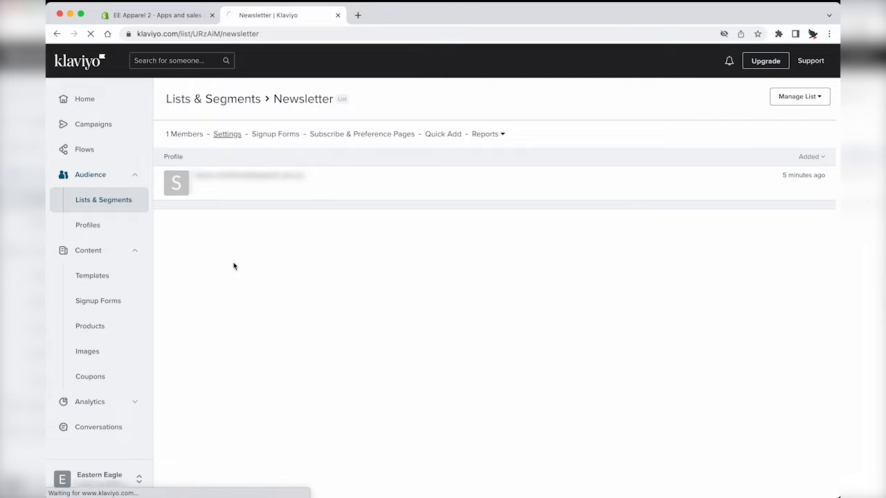
{"action": "scroll", "coordinate": [240, 326], "scroll_direction": "down", "scroll_amount": 3}
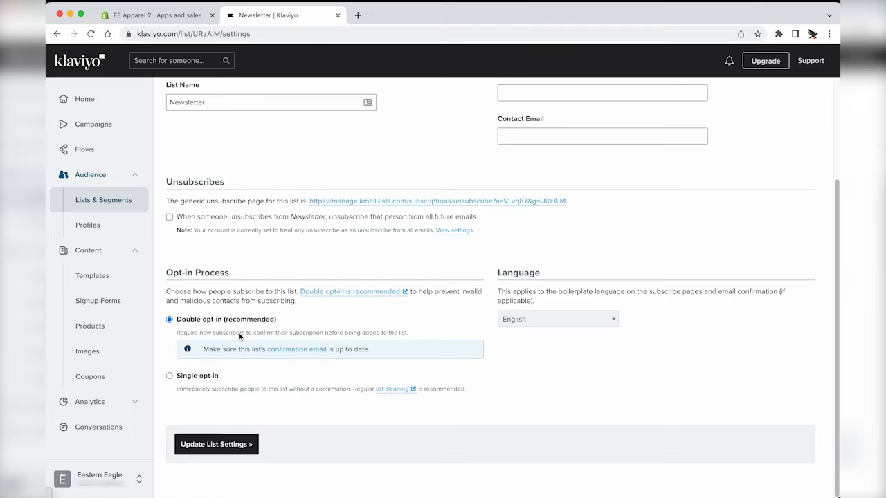
{"action": "left_click", "coordinate": [213, 380]}
{"action": "left_click", "coordinate": [212, 418]}
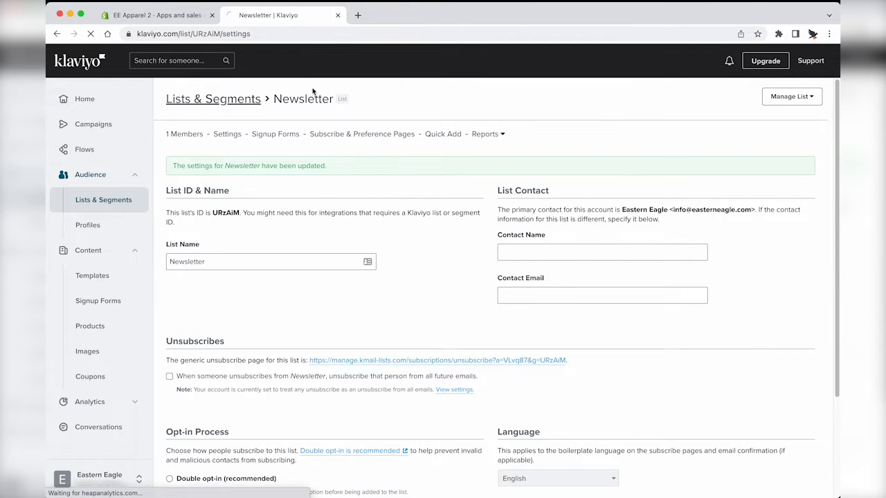
{"action": "left_click", "coordinate": [446, 146]}
{"action": "left_click", "coordinate": [433, 183]}
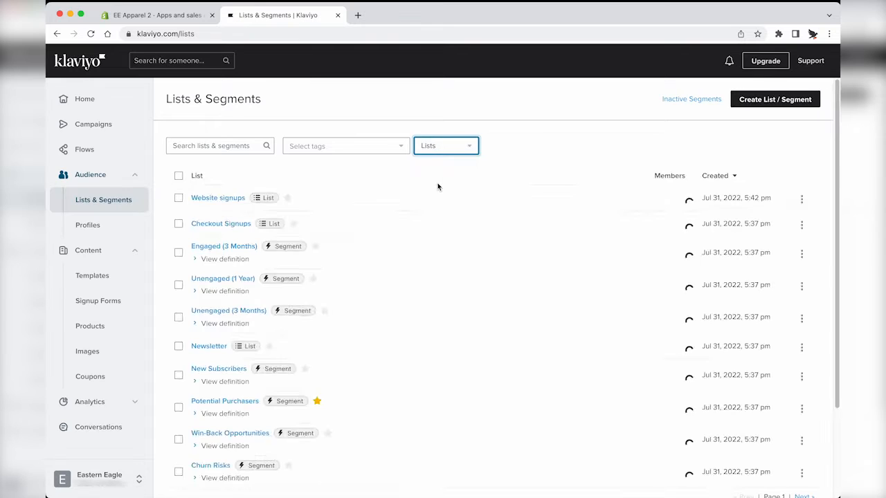
Step: Create a new list named 'SMS Subscribers'
{"action": "left_click", "coordinate": [769, 101]}
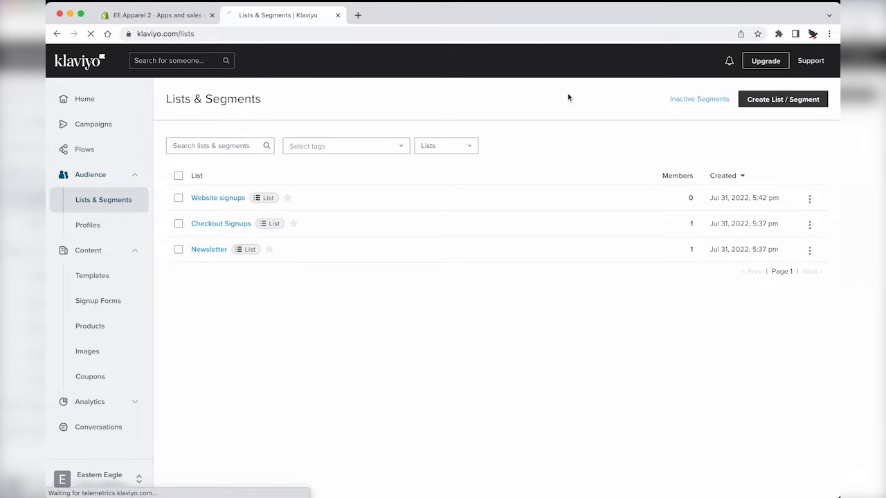
{"action": "left_click", "coordinate": [400, 206]}
{"action": "left_click", "coordinate": [344, 167]}
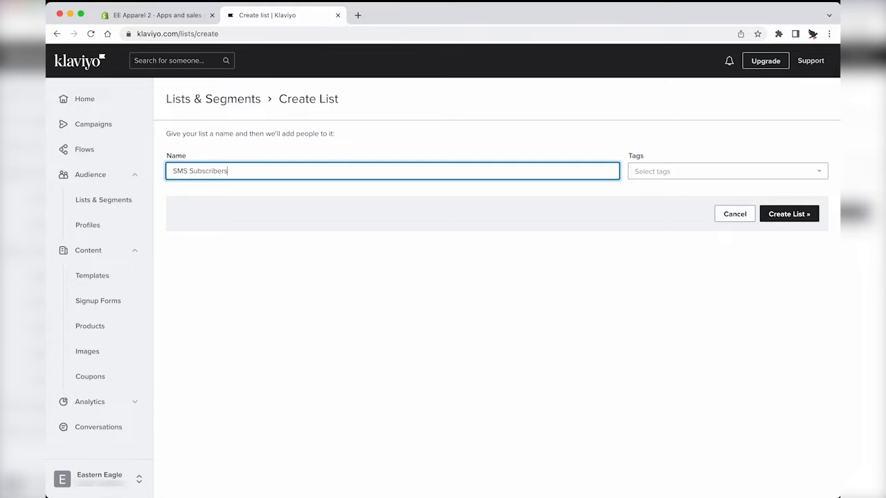
{"action": "left_click", "coordinate": [511, 195]}
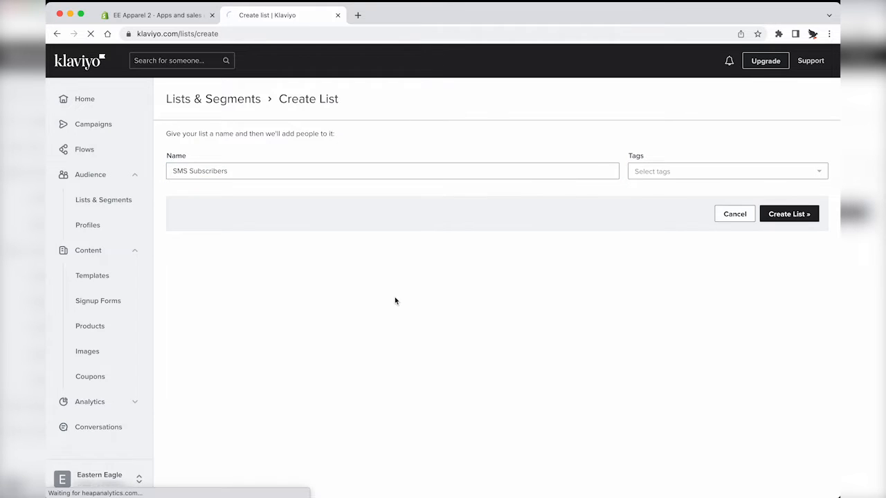
Step: Switch the SMS Subscribers list to single opt-in and save its settings
{"action": "left_click", "coordinate": [229, 135]}
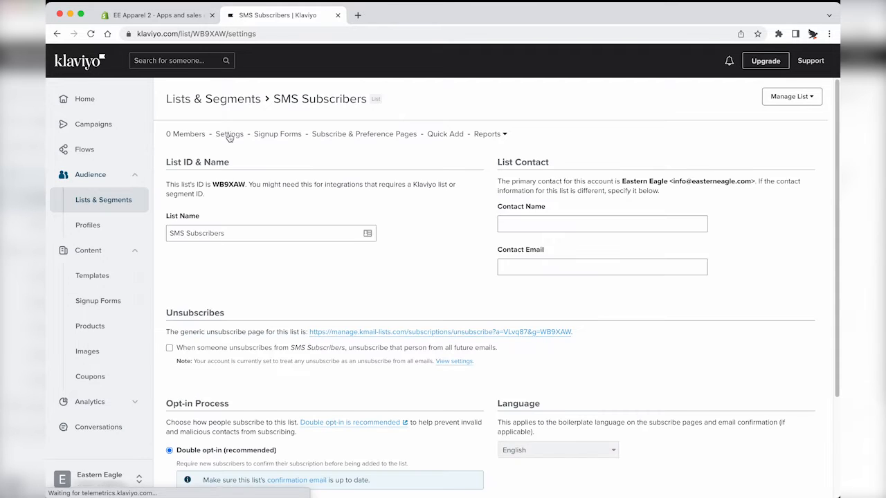
{"action": "scroll", "coordinate": [246, 278], "scroll_direction": "down", "scroll_amount": 3}
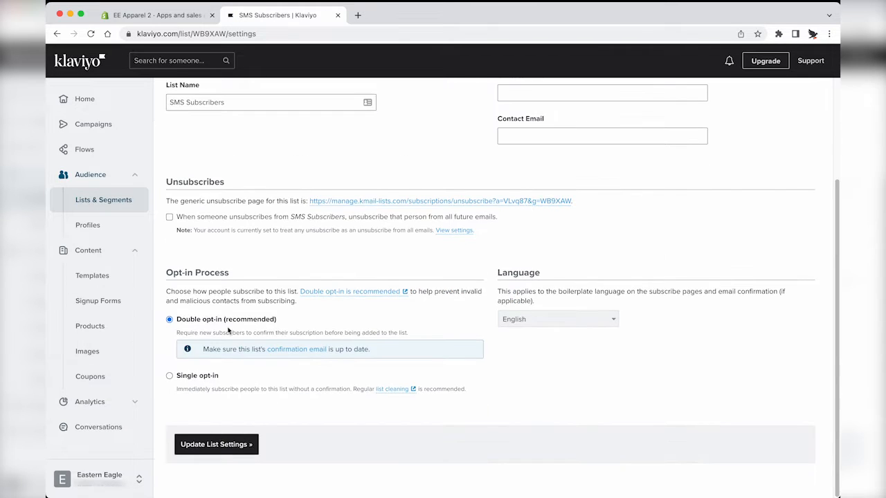
{"action": "left_click", "coordinate": [197, 376]}
{"action": "left_click", "coordinate": [218, 417]}
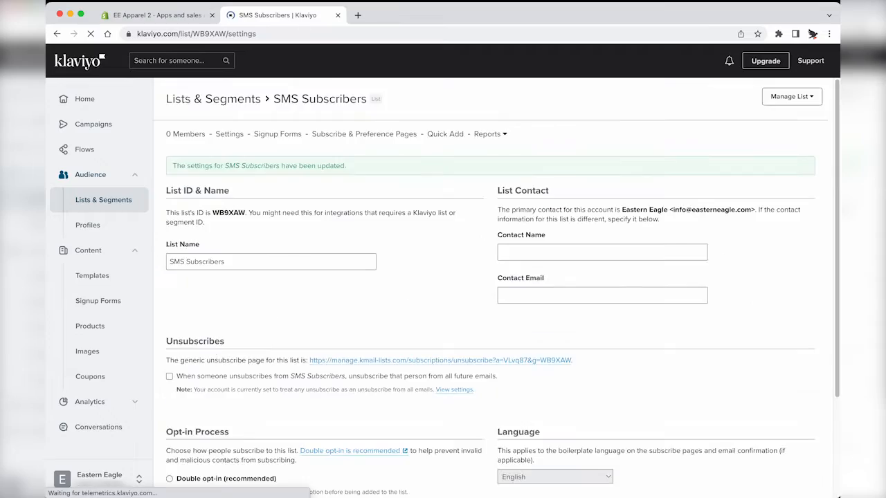
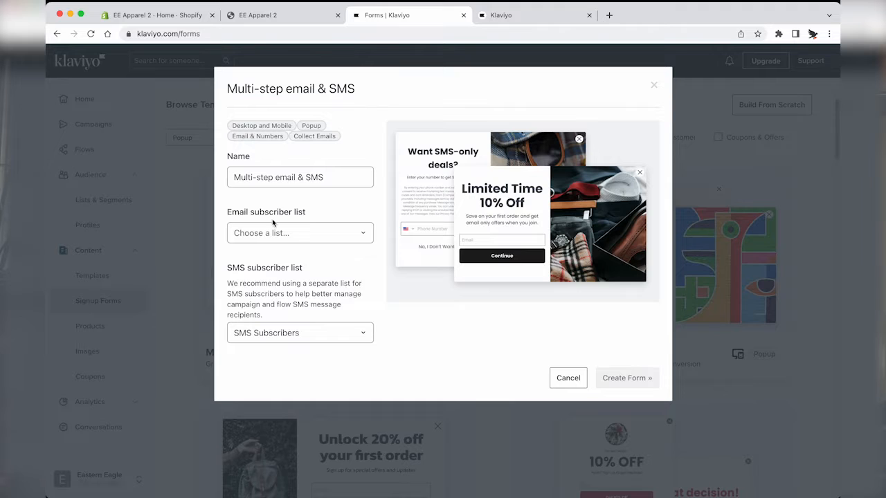
Step: Choose Website signups as the email subscriber list and create the Multi-step email & SMS form
{"action": "left_click", "coordinate": [273, 233]}
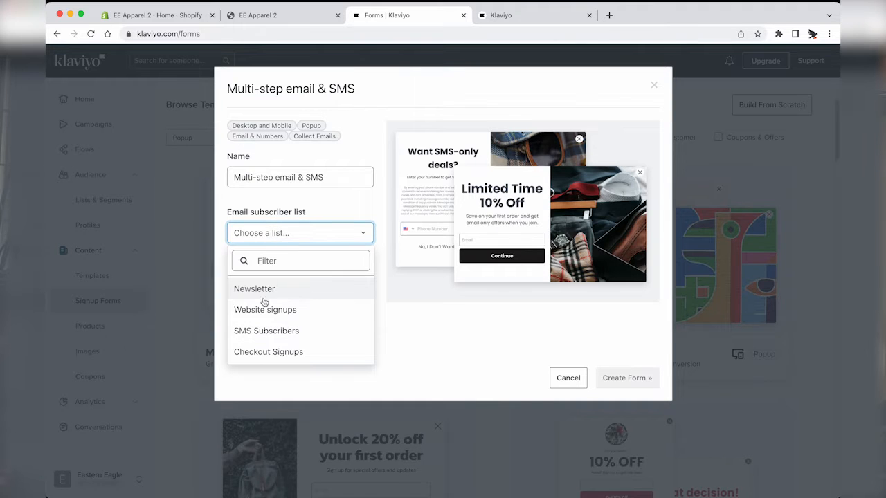
{"action": "left_click", "coordinate": [262, 310]}
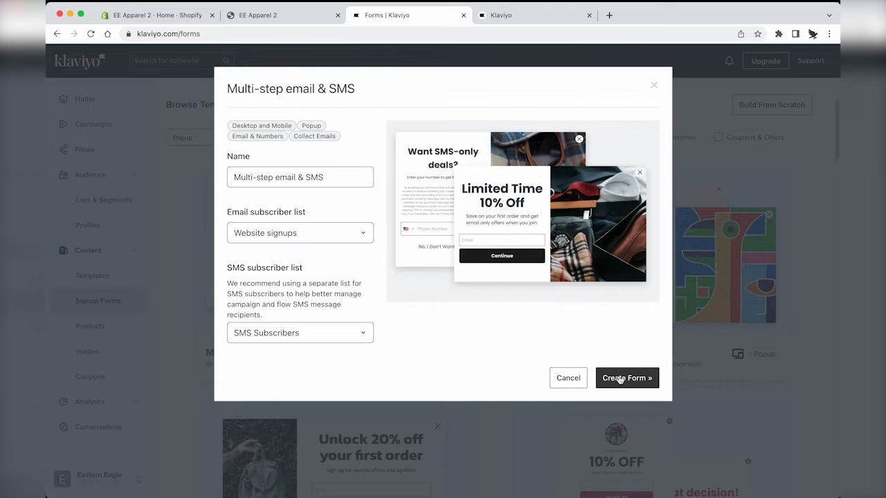
{"action": "left_click", "coordinate": [621, 380]}
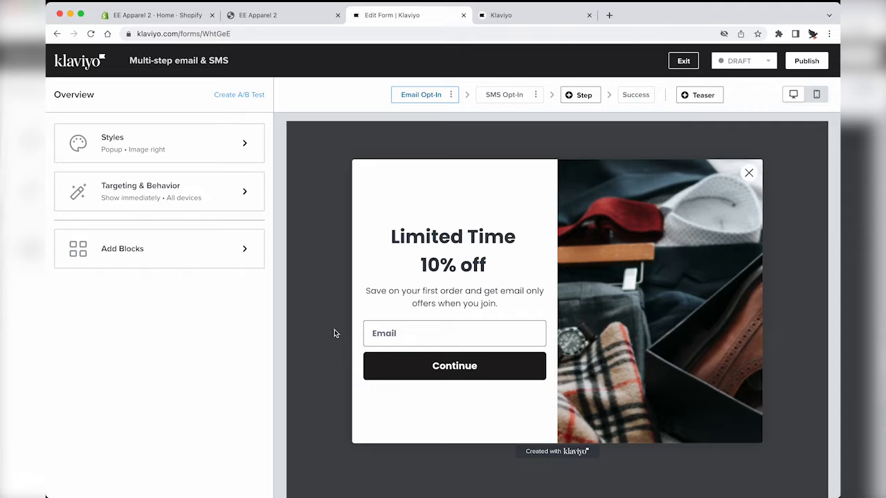
Step: Change the popup's Continue button label to 'Signup'
{"action": "left_click", "coordinate": [451, 251]}
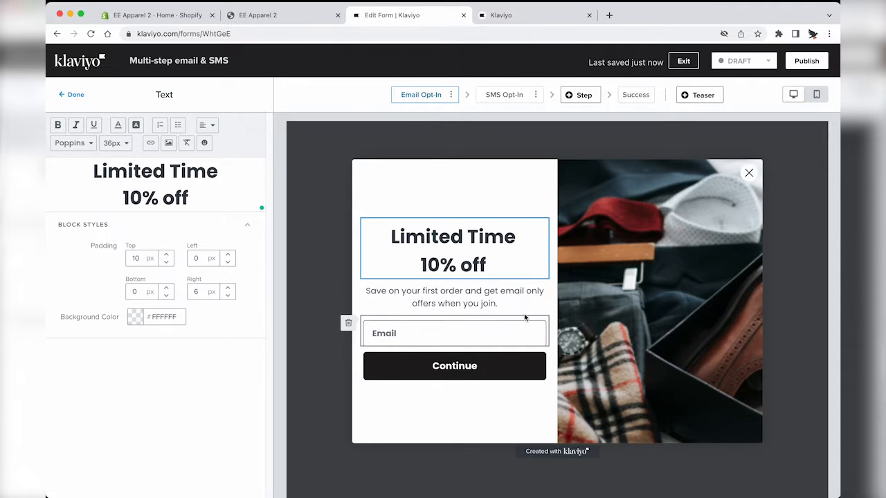
{"action": "left_click", "coordinate": [466, 291]}
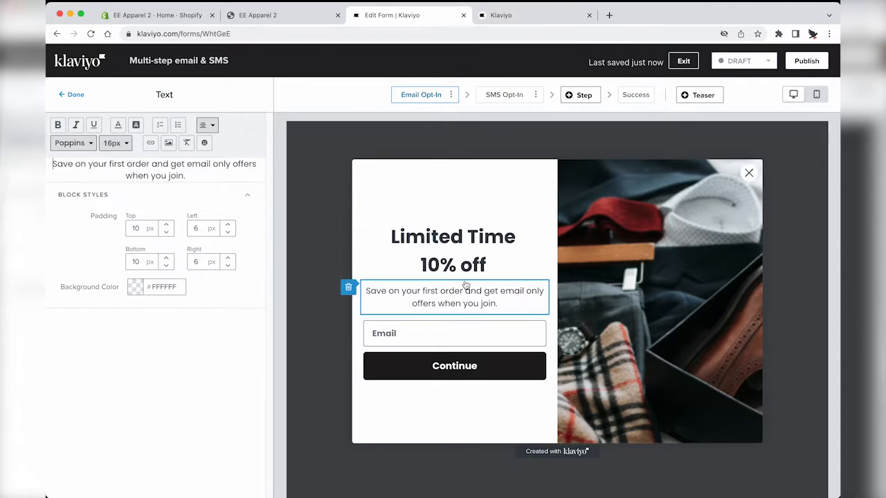
{"action": "left_click", "coordinate": [434, 336]}
{"action": "left_click", "coordinate": [470, 379]}
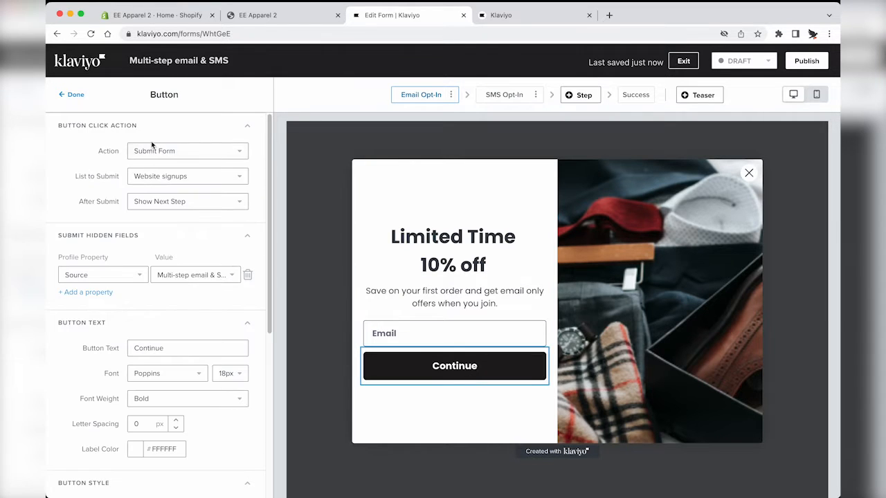
{"action": "double_click", "coordinate": [156, 348]}
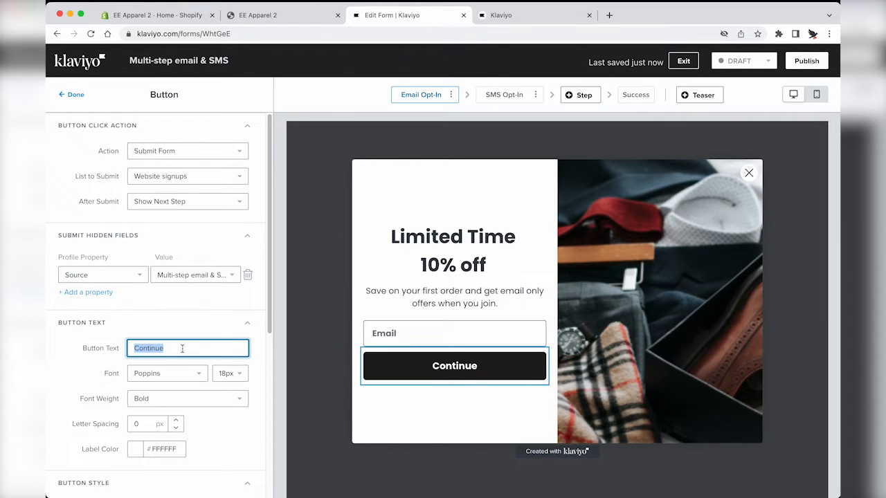
{"action": "type", "text": "C"}
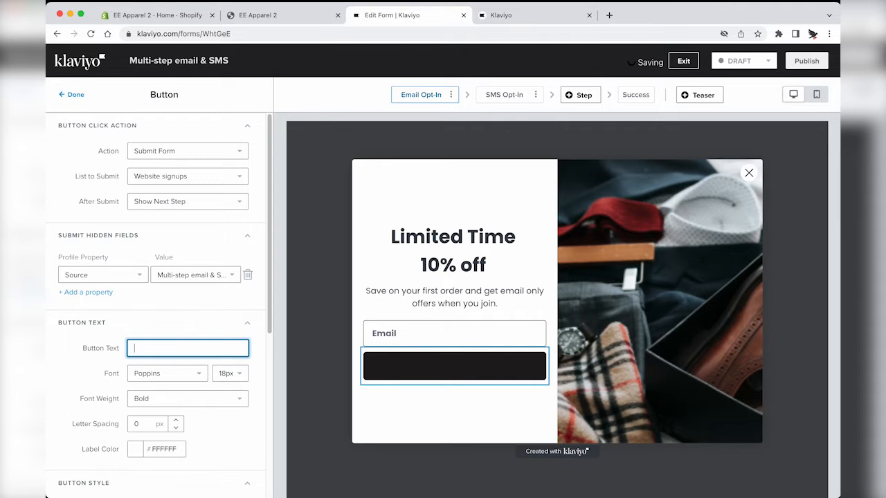
{"action": "type", "text": "Signup"}
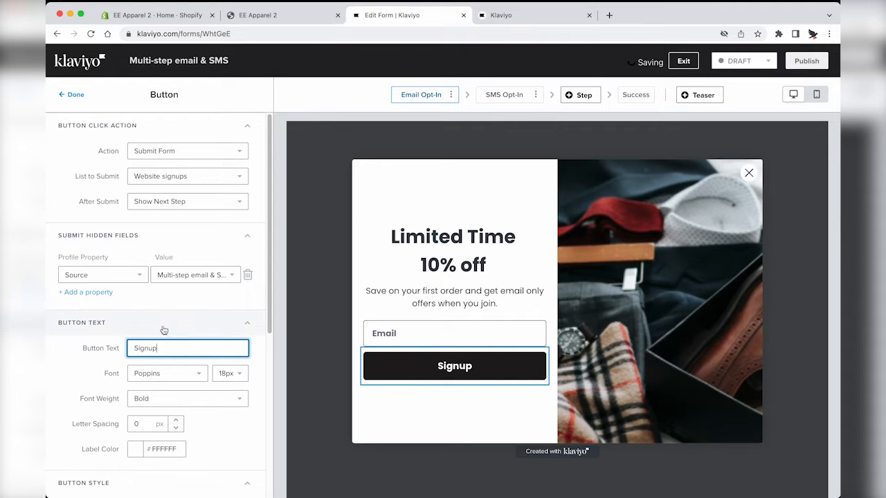
Step: Keep the button label font as Poppins and return to the form overview
{"action": "left_click", "coordinate": [167, 374]}
{"action": "scroll", "coordinate": [169, 429], "scroll_direction": "down", "scroll_amount": 3}
{"action": "scroll", "coordinate": [169, 429], "scroll_direction": "up", "scroll_amount": 3}
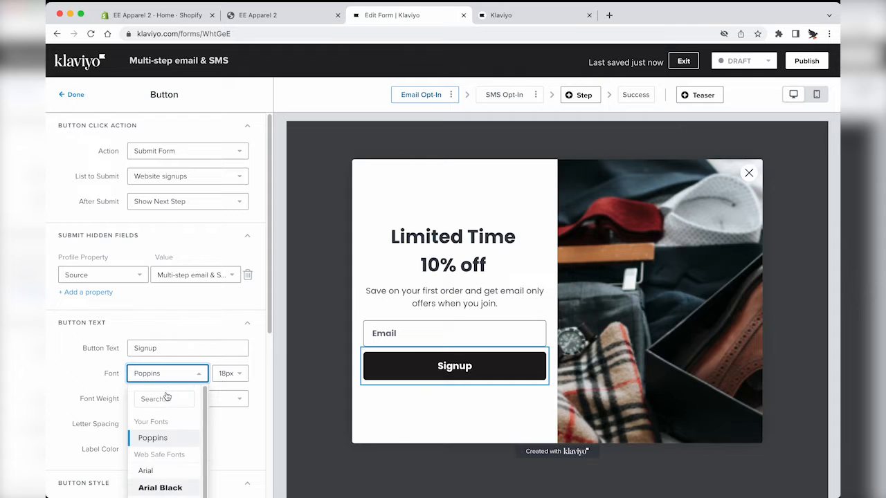
{"action": "left_click", "coordinate": [242, 429]}
{"action": "scroll", "coordinate": [159, 360], "scroll_direction": "down", "scroll_amount": 5}
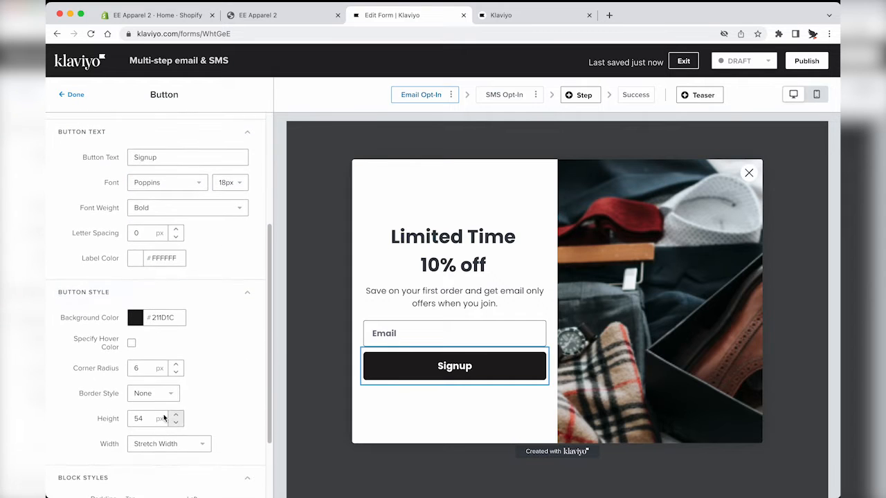
{"action": "left_click", "coordinate": [665, 340]}
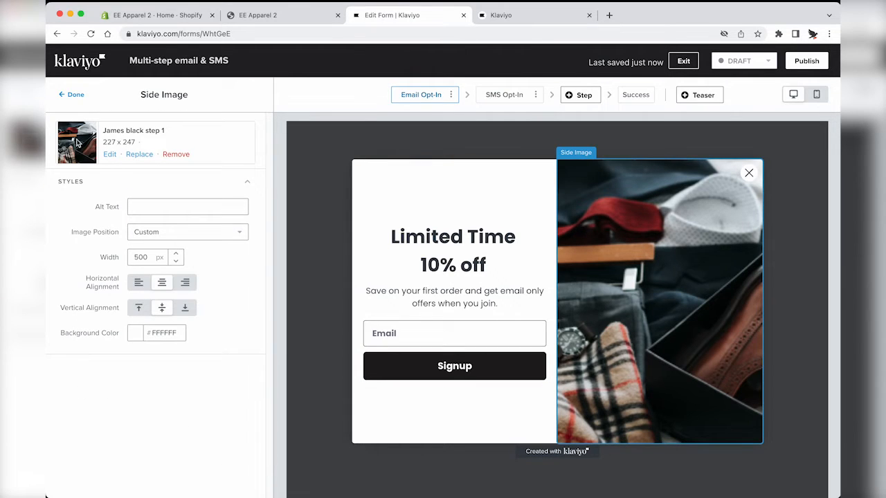
{"action": "left_click", "coordinate": [74, 96]}
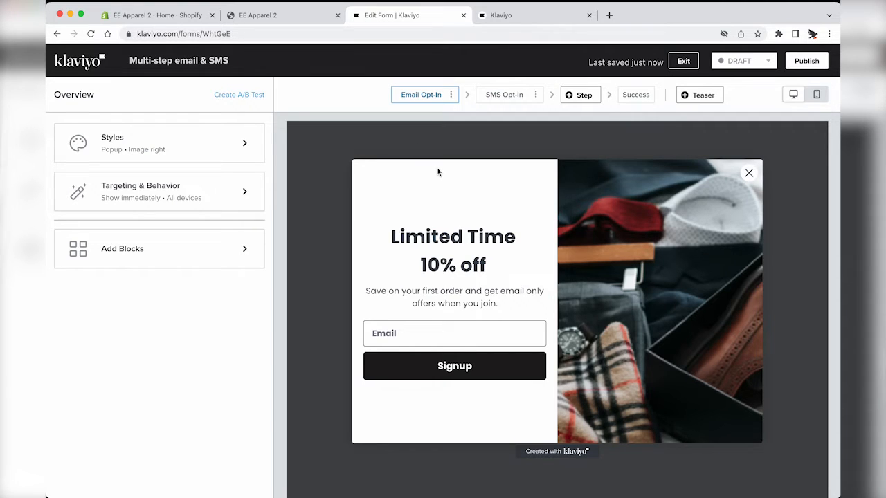
Step: On the Success step, replace the confirmation message with 'Check your email for your discount code.'
{"action": "left_click", "coordinate": [631, 96]}
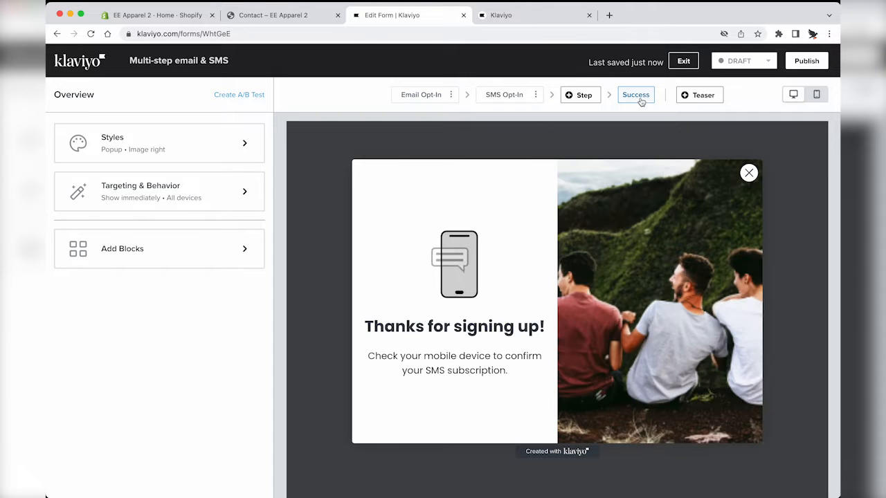
{"action": "left_click", "coordinate": [437, 360]}
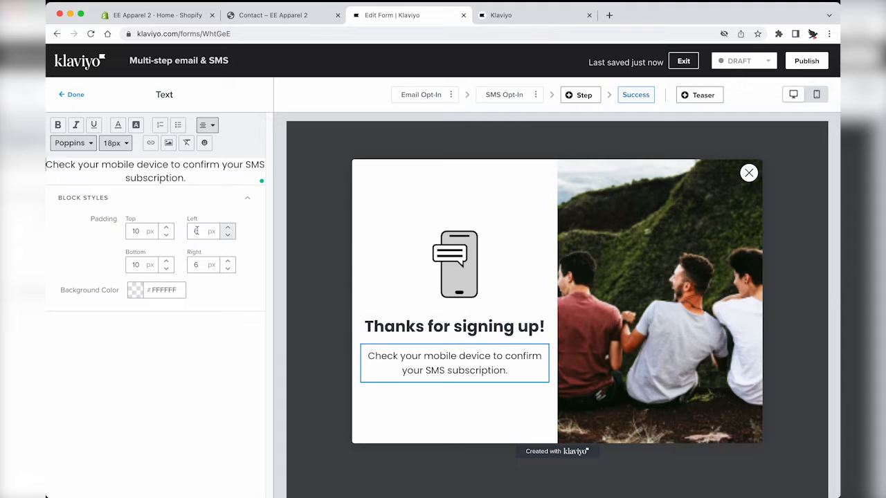
{"action": "left_click_drag", "start_coordinate": [46, 165], "coordinate": [188, 302]}
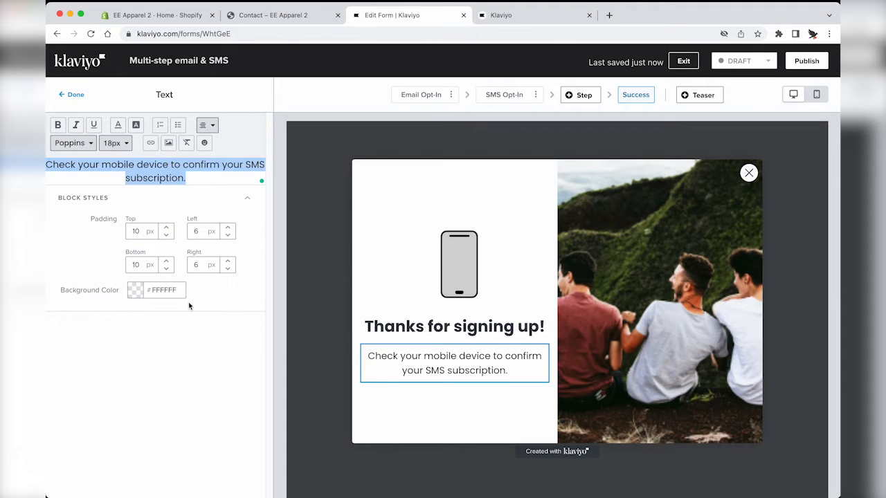
{"action": "type", "text": "Check oour"}
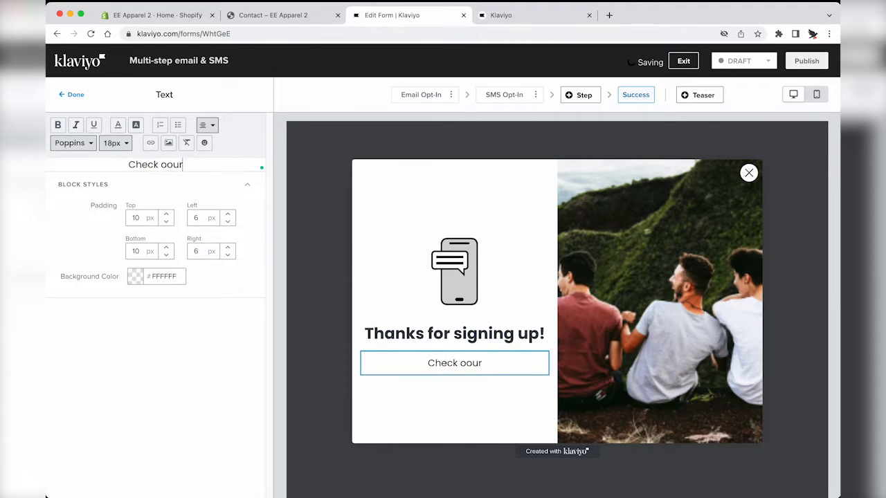
{"action": "key", "text": "BackSpace"}
{"action": "key", "text": "BackSpace"}
{"action": "key", "text": "BackSpace"}
{"action": "key", "text": "BackSpace"}
{"action": "type", "text": "your email f"}
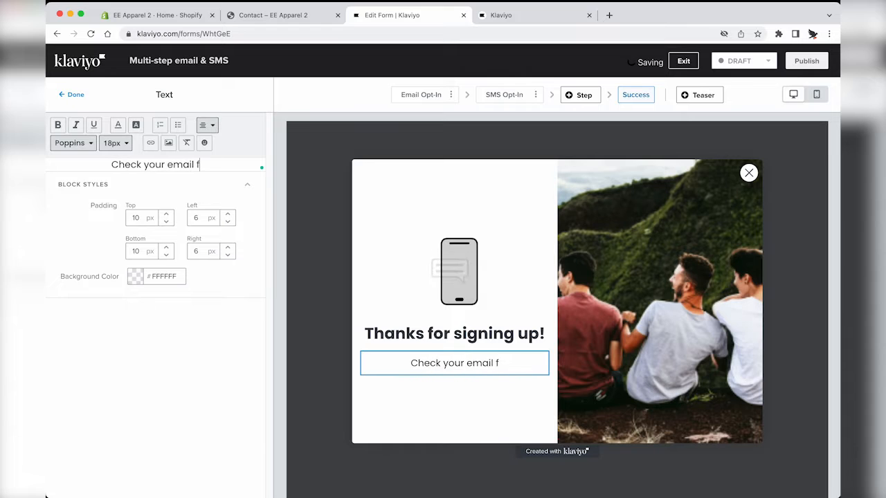
{"action": "type", "text": "or your di"}
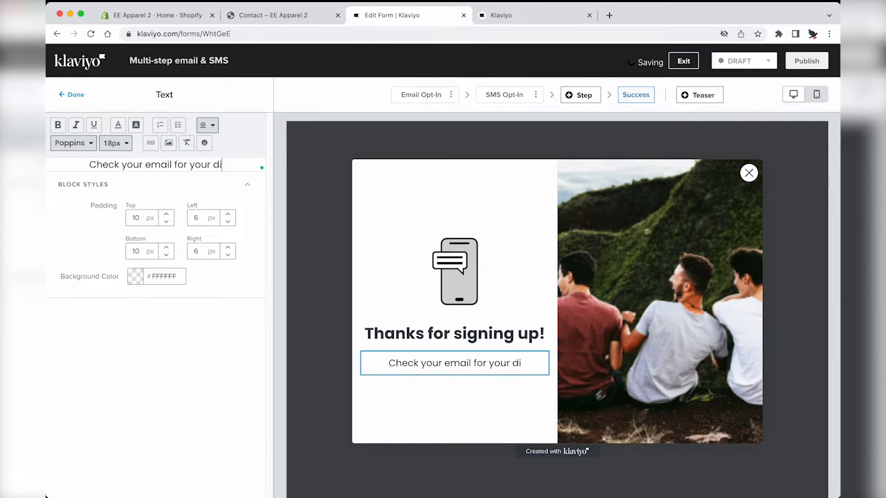
{"action": "type", "text": "scount code."}
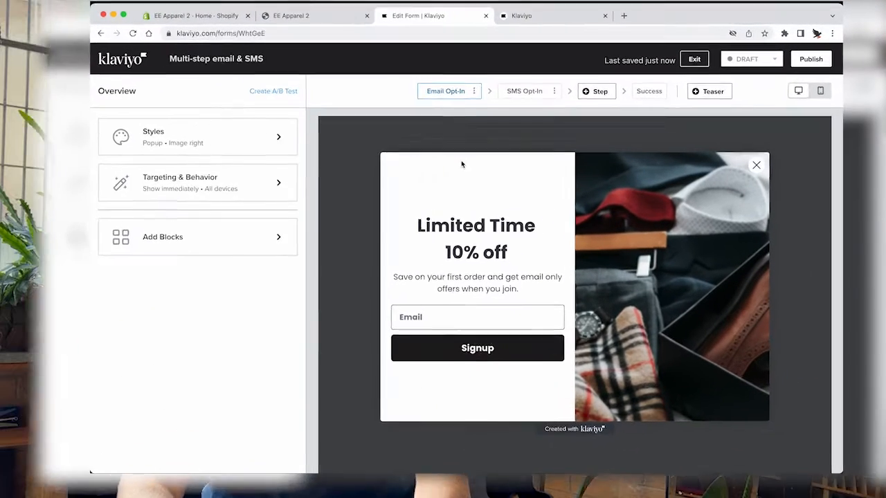
Step: On the SMS Opt-In step, set the phone field's default country to Australia (+61)
{"action": "left_click", "coordinate": [518, 93]}
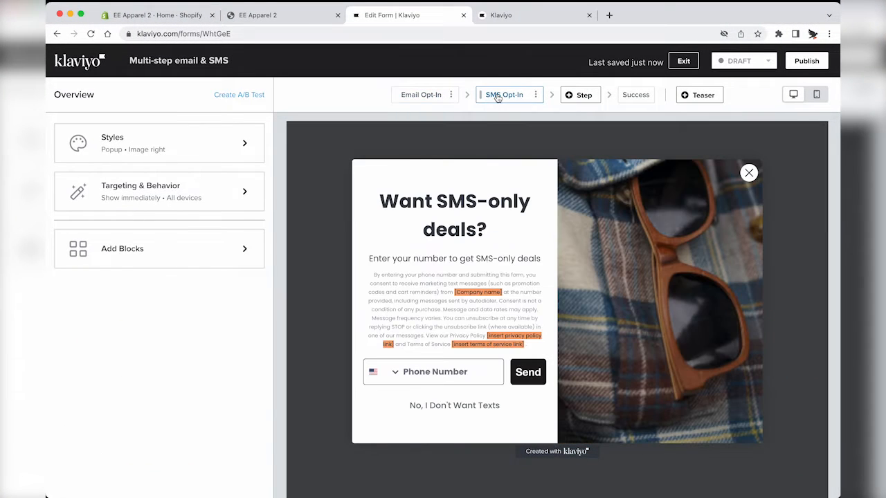
{"action": "left_click", "coordinate": [436, 372]}
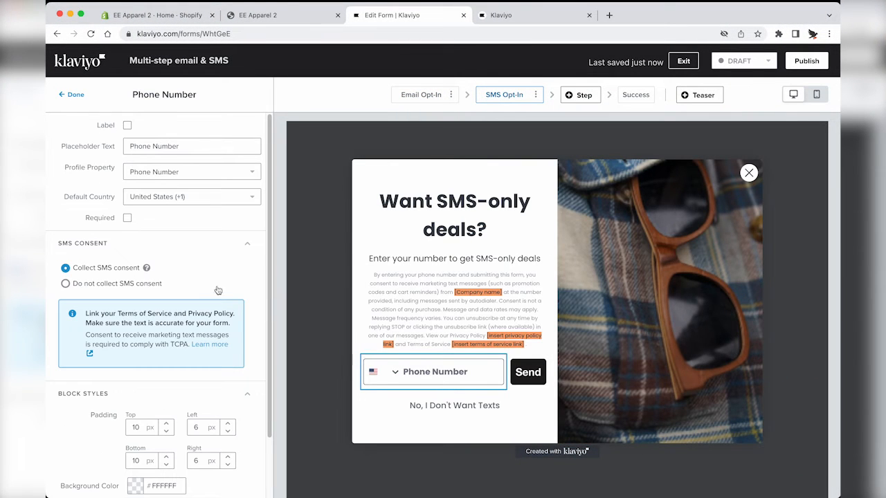
{"action": "left_click", "coordinate": [166, 199]}
{"action": "scroll", "coordinate": [173, 288], "scroll_direction": "up", "scroll_amount": 2}
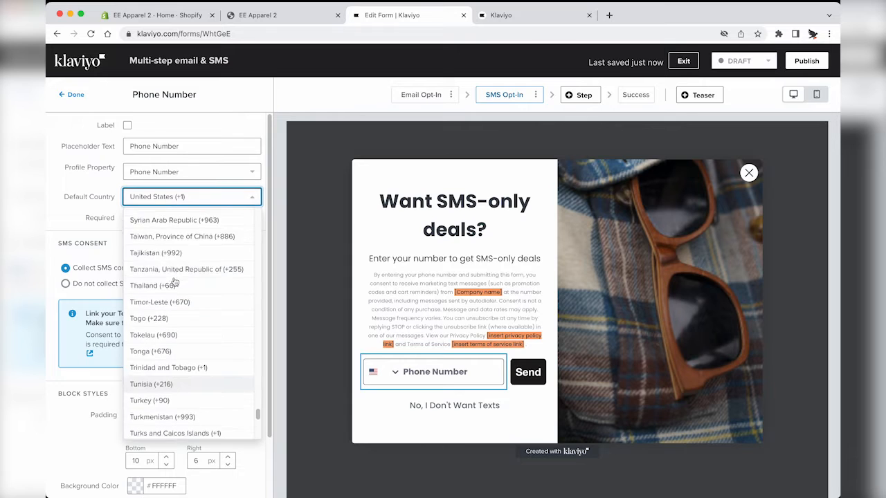
{"action": "scroll", "coordinate": [174, 280], "scroll_direction": "up", "scroll_amount": 20}
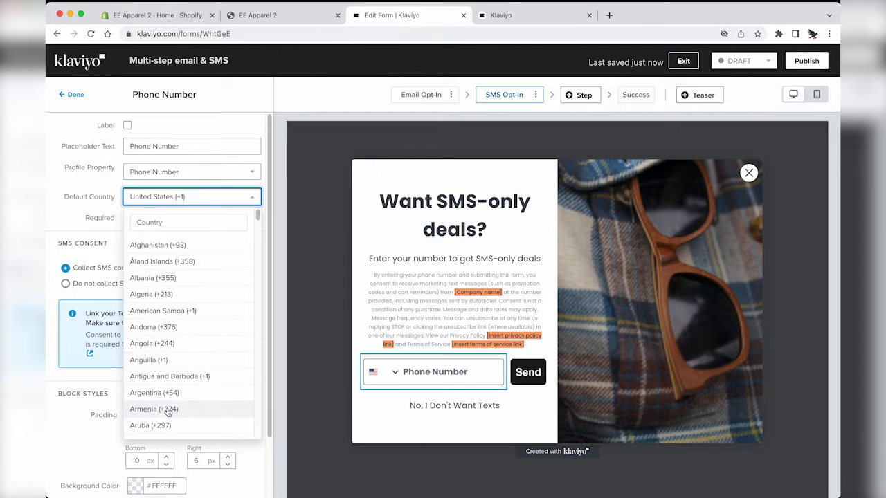
{"action": "scroll", "coordinate": [168, 412], "scroll_direction": "down", "scroll_amount": 2}
{"action": "left_click", "coordinate": [173, 400]}
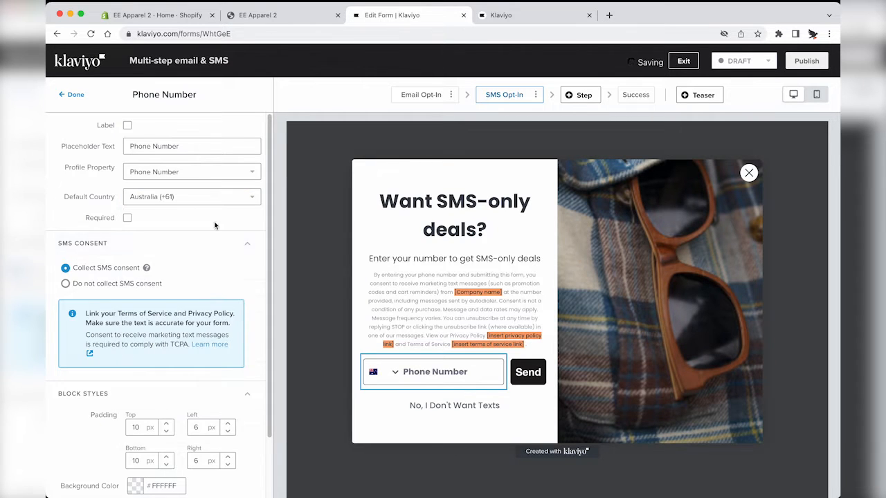
Step: Put Eastern Eagle in the consent text, link Privacy Policy to the contact page, and remove placeholders
{"action": "left_click", "coordinate": [440, 331]}
{"action": "left_click_drag", "start_coordinate": [95, 185], "coordinate": [46, 184]}
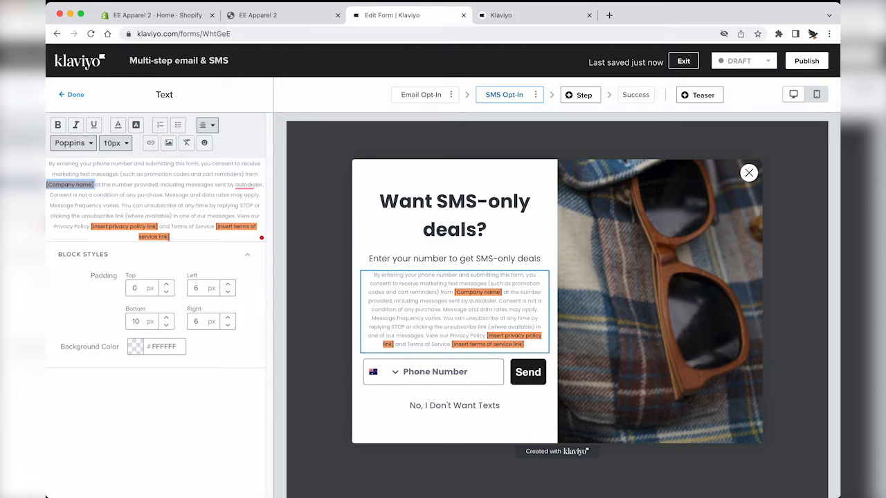
{"action": "type", "text": "astern Eagle"}
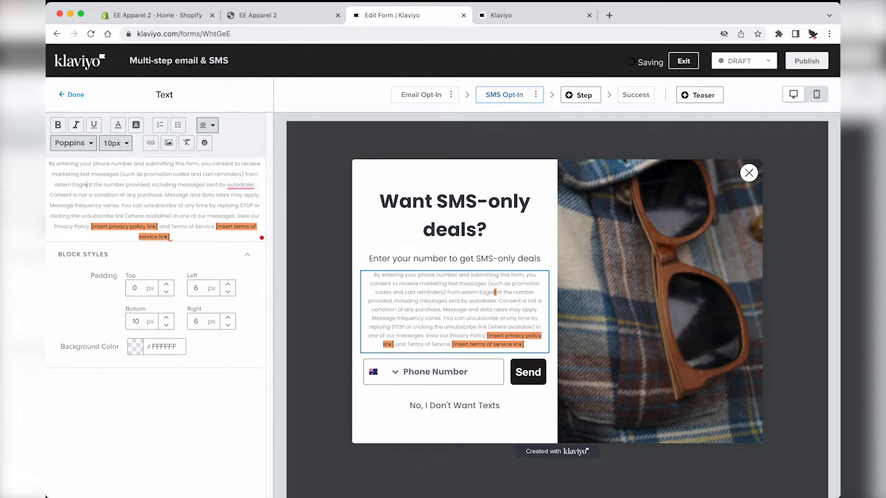
{"action": "left_click_drag", "start_coordinate": [91, 227], "coordinate": [158, 226]}
{"action": "key", "text": "BackSpace"}
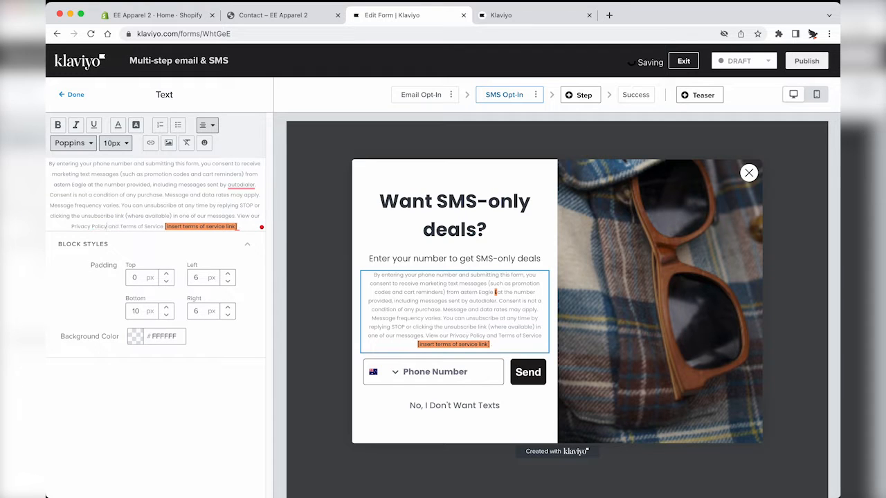
{"action": "left_click", "coordinate": [150, 143]}
{"action": "key", "text": "super+v"}
{"action": "left_click_drag", "start_coordinate": [108, 226], "coordinate": [240, 226]}
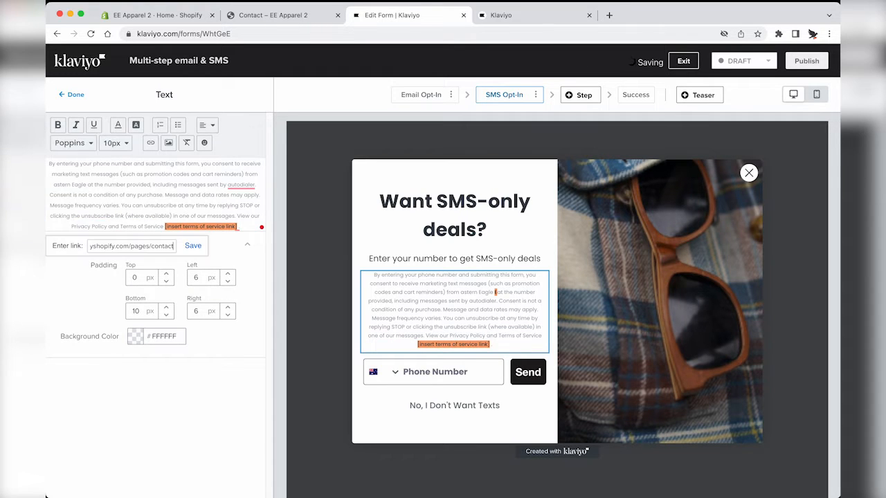
{"action": "key", "text": "Return"}
{"action": "key", "text": "BackSpace"}
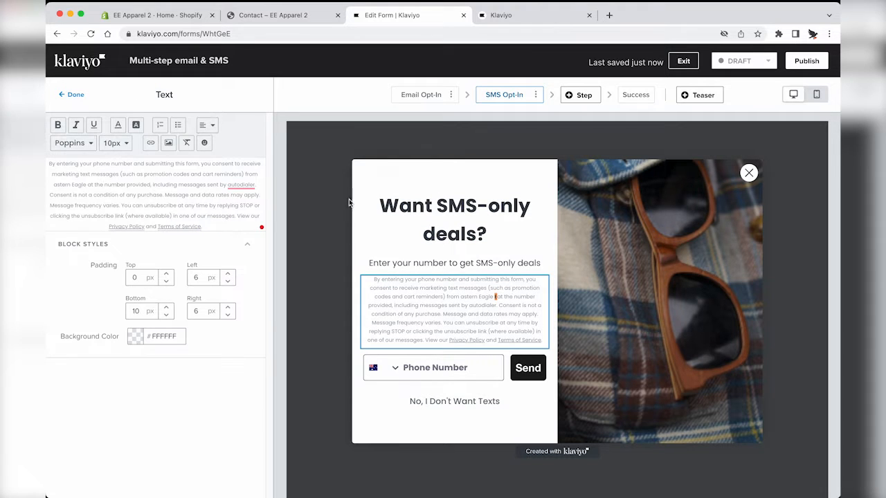
Step: Correct the store name to 'Eastern Eagle' in the consent text and preview the Success step
{"action": "left_click", "coordinate": [445, 220]}
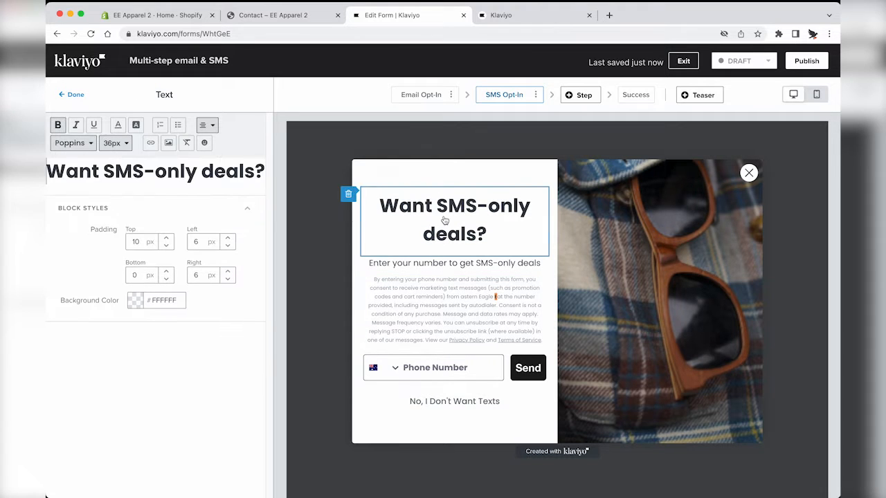
{"action": "left_click", "coordinate": [462, 306]}
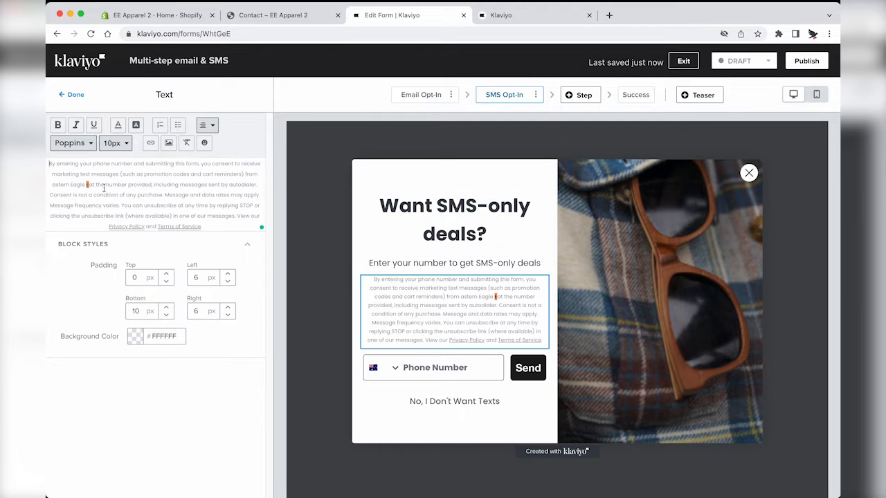
{"action": "type", "text": "E"}
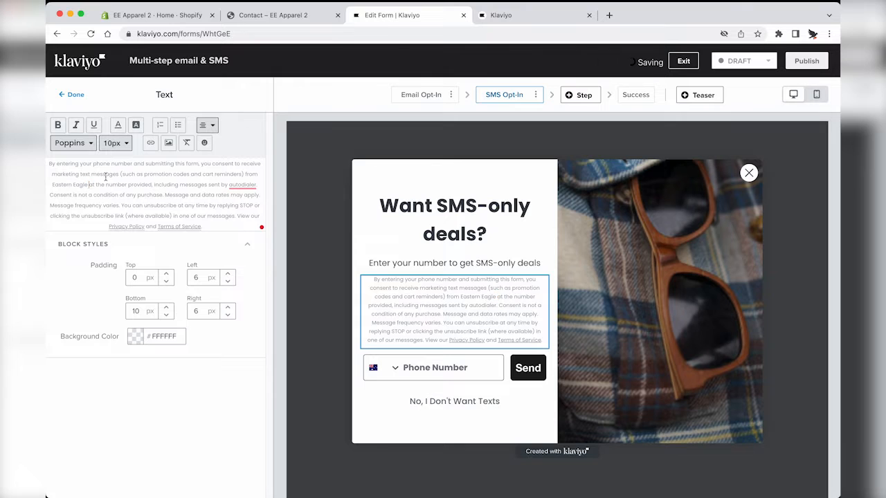
{"action": "left_click", "coordinate": [74, 97]}
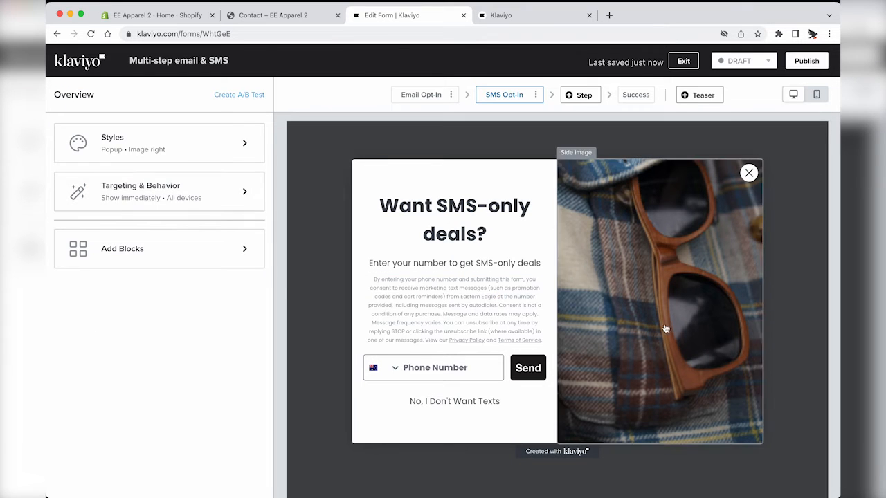
{"action": "left_click", "coordinate": [635, 95]}
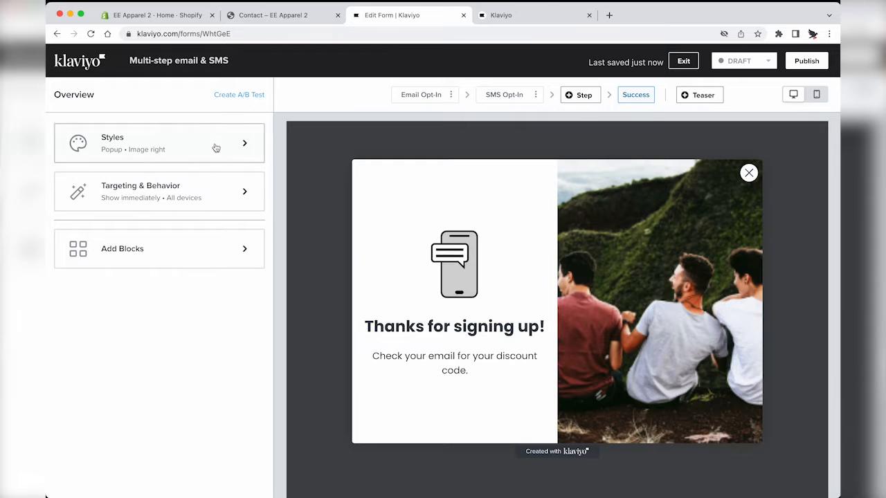
Step: Show the form by rules: on exit intent, 5 seconds after load, or after 30% scroll
{"action": "left_click", "coordinate": [142, 194]}
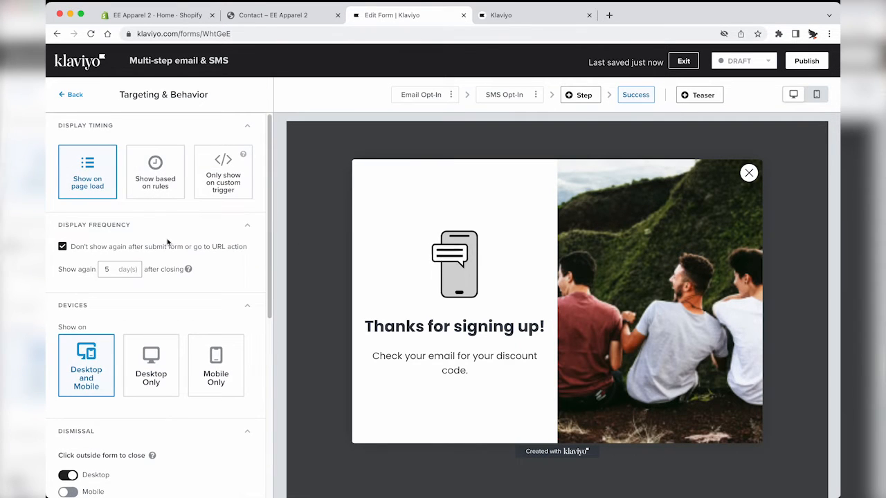
{"action": "scroll", "coordinate": [166, 238], "scroll_direction": "down", "scroll_amount": 5}
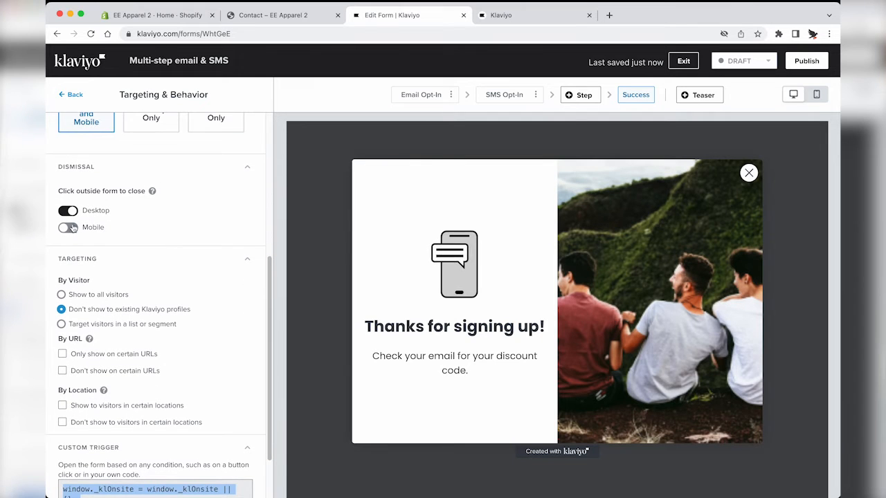
{"action": "scroll", "coordinate": [102, 205], "scroll_direction": "up", "scroll_amount": 3}
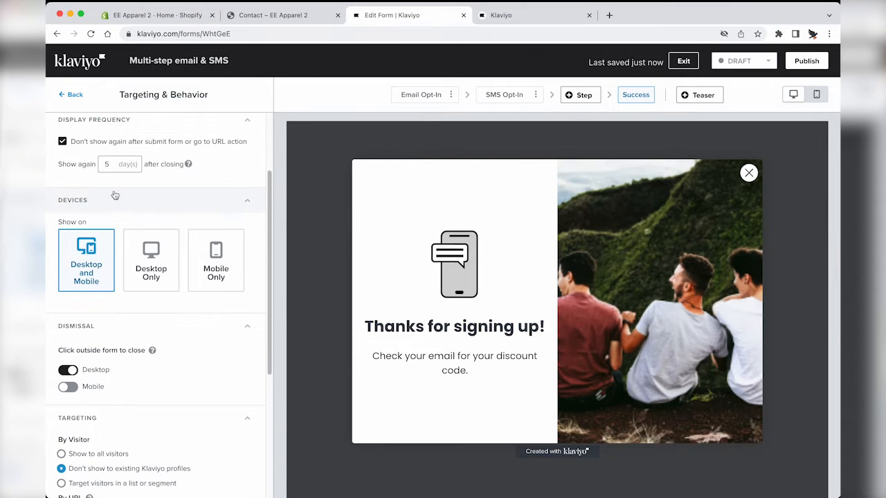
{"action": "scroll", "coordinate": [128, 198], "scroll_direction": "up", "scroll_amount": 3}
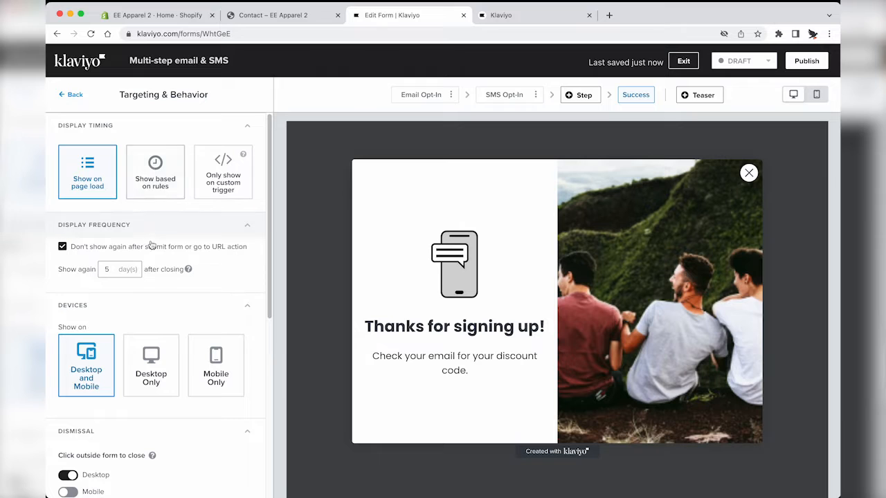
{"action": "left_click", "coordinate": [156, 170]}
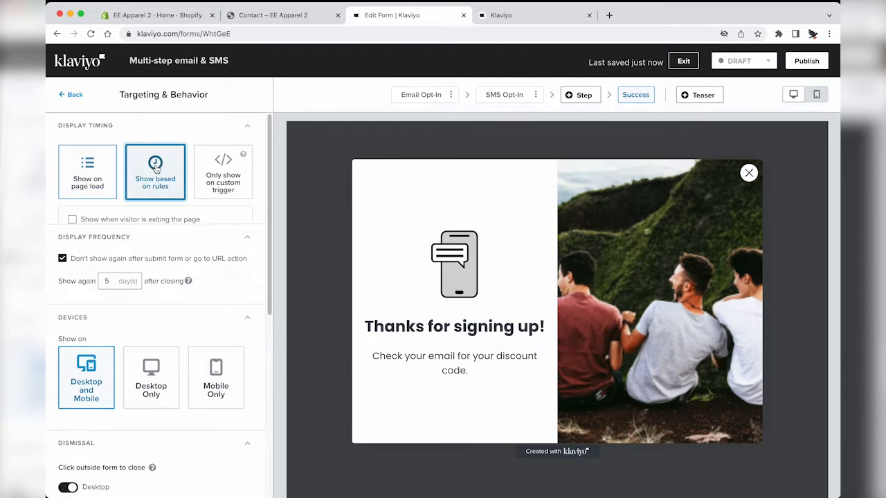
{"action": "left_click", "coordinate": [112, 220]}
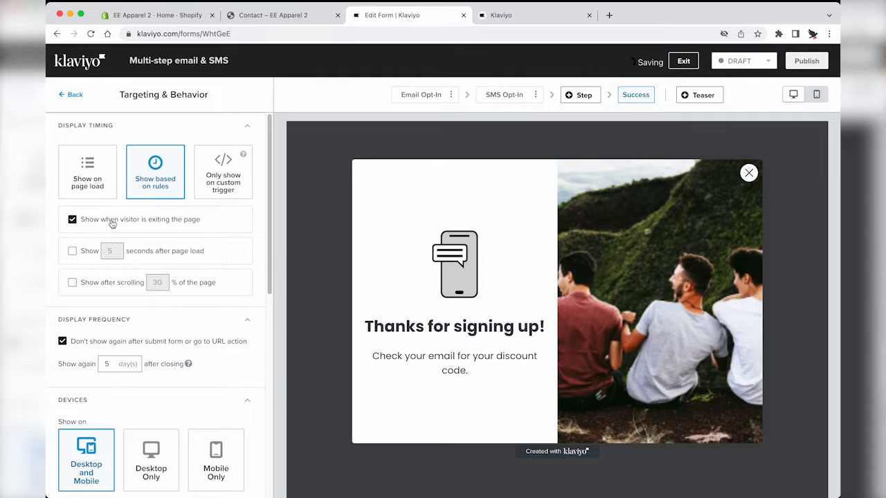
{"action": "left_click", "coordinate": [88, 256]}
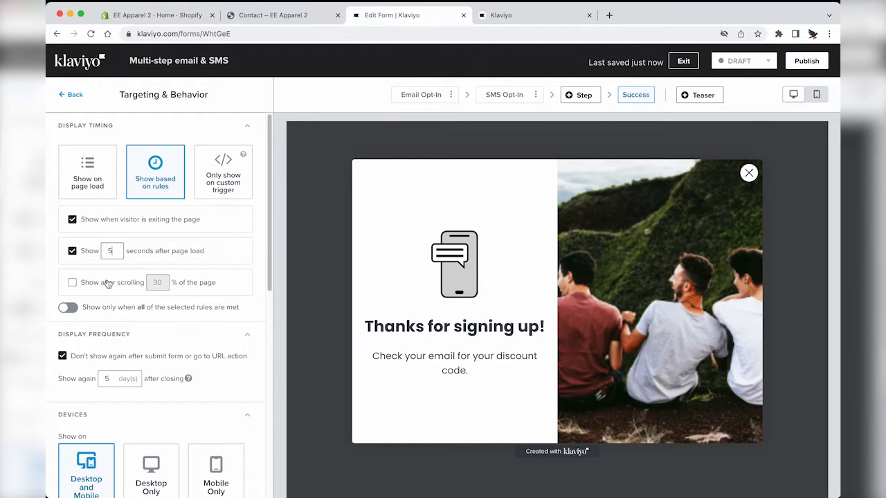
{"action": "left_click", "coordinate": [107, 285]}
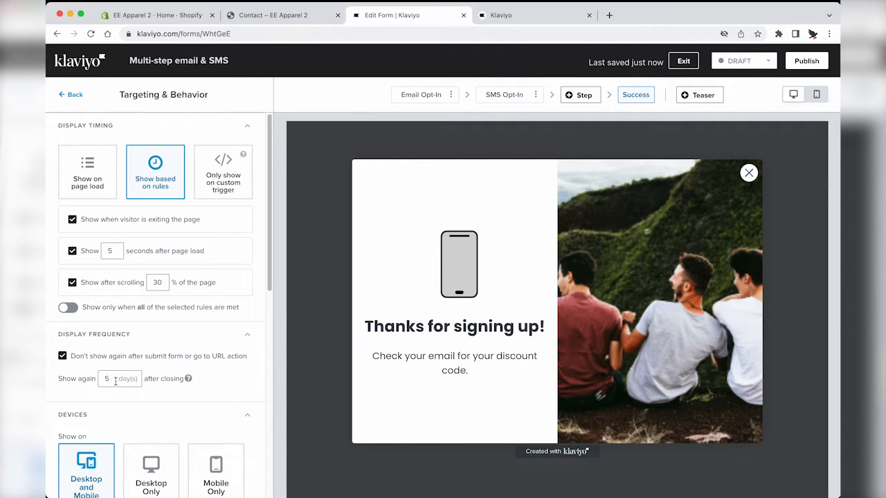
Step: Set the form to show again only after 3 days
{"action": "left_click", "coordinate": [116, 381]}
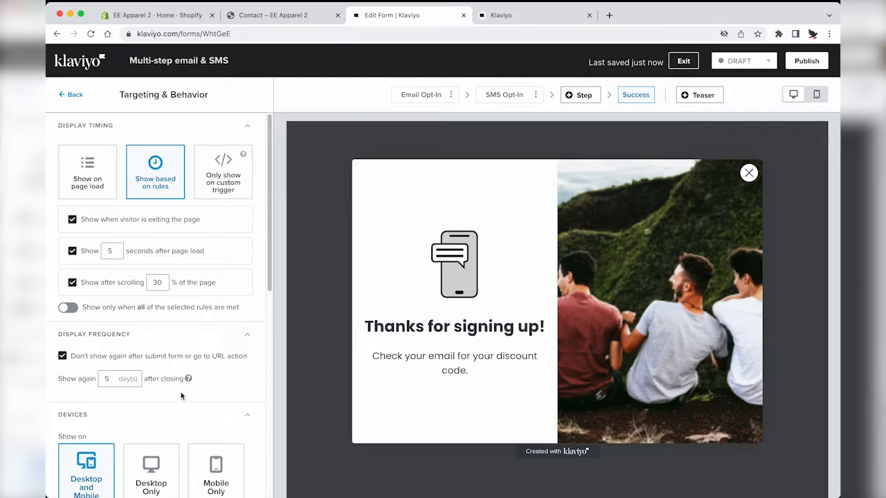
{"action": "mouse_move", "coordinate": [189, 384]}
{"action": "key", "text": "BackSpace"}
{"action": "type", "text": "3"}
{"action": "left_click", "coordinate": [176, 412]}
{"action": "left_click", "coordinate": [177, 412]}
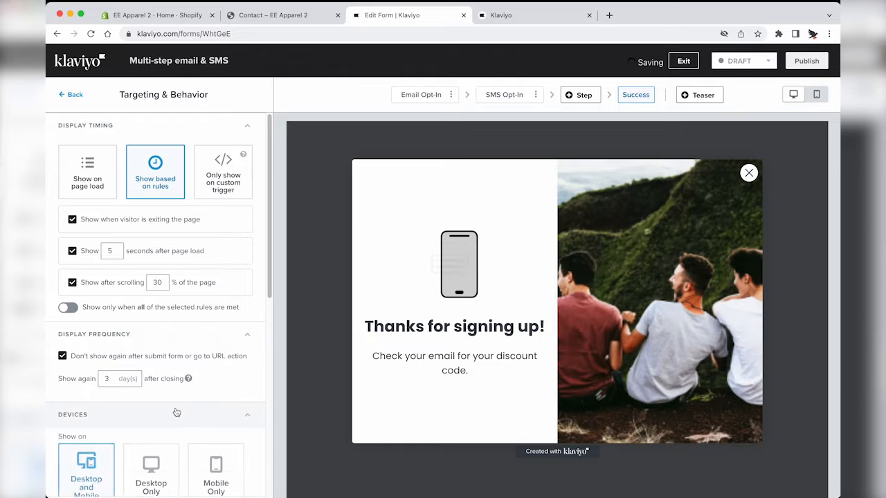
Step: Exclude the form from URLs matching /cart
{"action": "scroll", "coordinate": [177, 415], "scroll_direction": "down", "scroll_amount": 3}
{"action": "scroll", "coordinate": [104, 288], "scroll_direction": "down", "scroll_amount": 2}
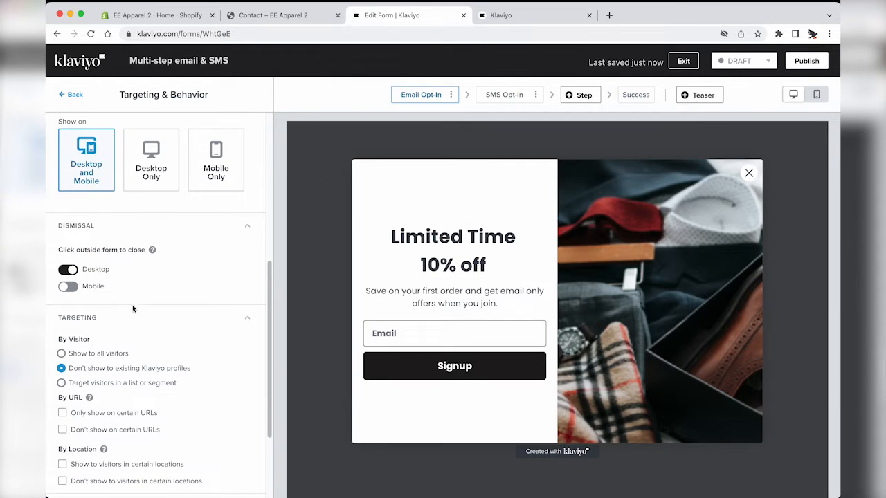
{"action": "scroll", "coordinate": [132, 319], "scroll_direction": "down", "scroll_amount": 1}
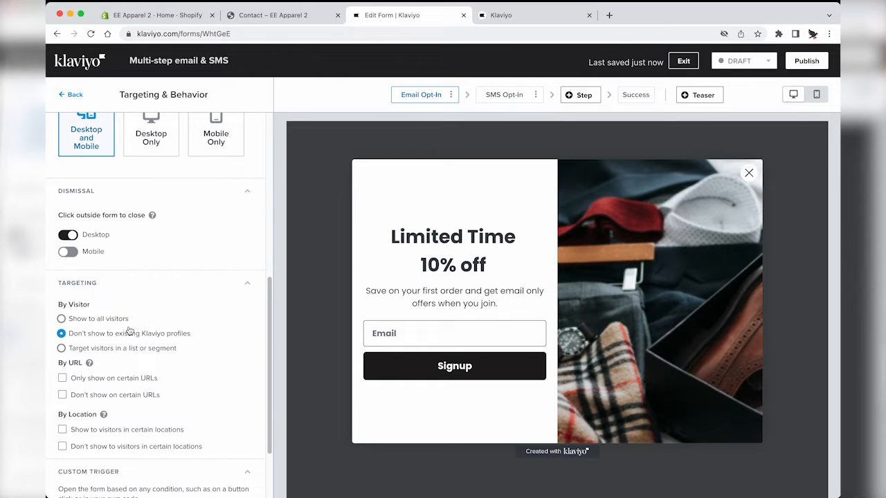
{"action": "scroll", "coordinate": [97, 338], "scroll_direction": "down", "scroll_amount": 2}
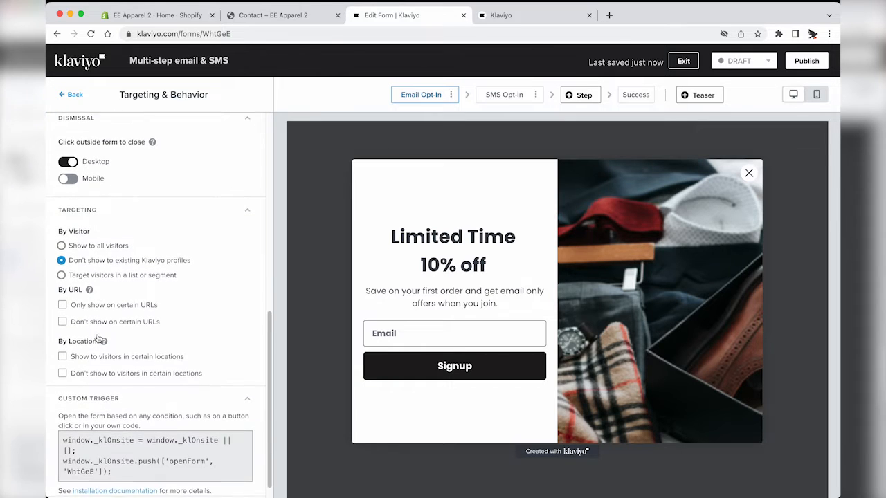
{"action": "left_click", "coordinate": [101, 307]}
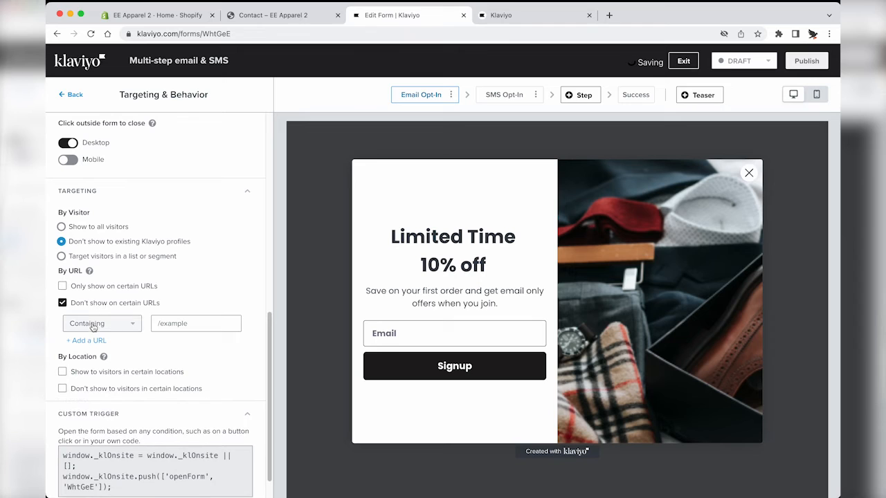
{"action": "left_click", "coordinate": [185, 318]}
{"action": "type", "text": "/cart"}
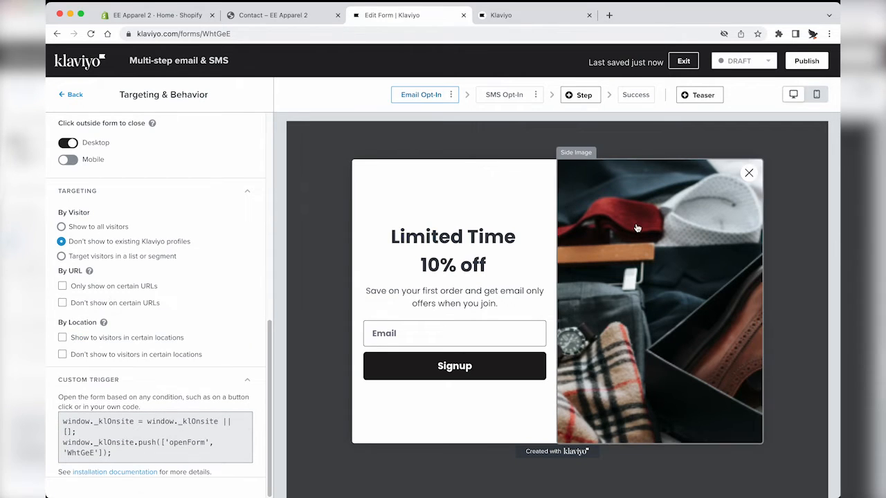
Step: Set the Multi-step popup's status to Live and confirm publishing
{"action": "left_click", "coordinate": [767, 62]}
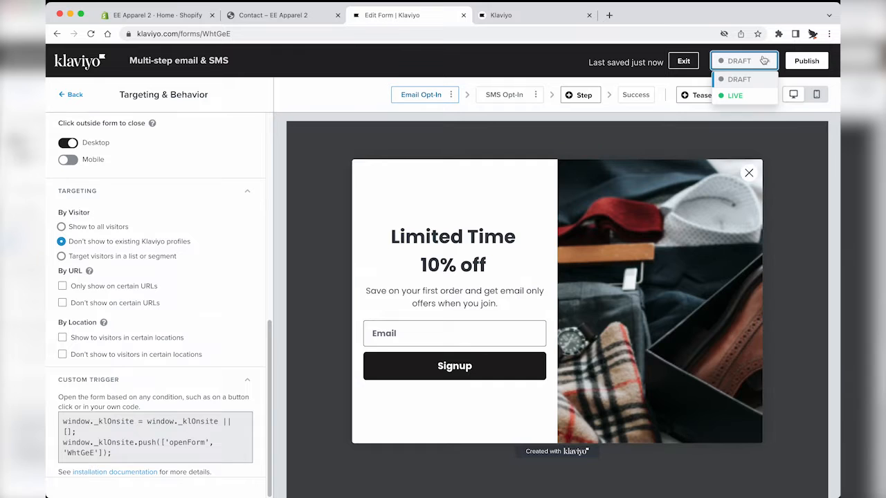
{"action": "left_click", "coordinate": [744, 97]}
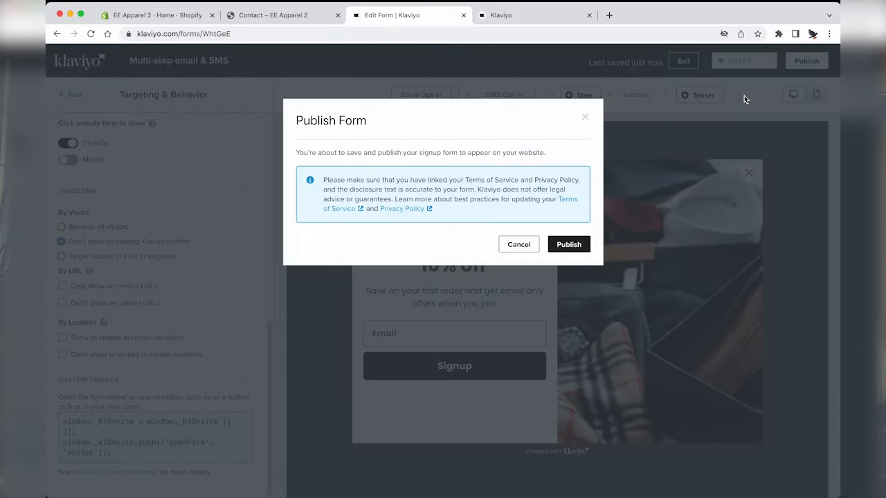
{"action": "left_click", "coordinate": [569, 245]}
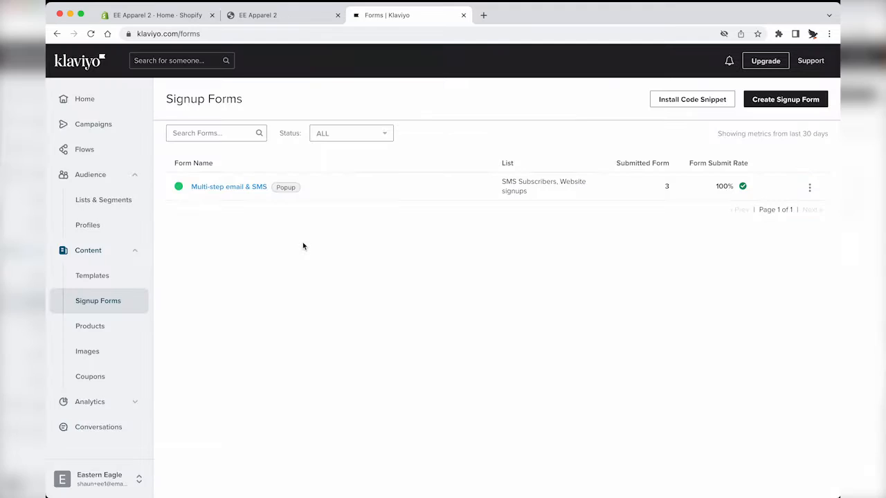
Step: Start a new signup form and filter the templates to Collect Emails
{"action": "left_click", "coordinate": [775, 99]}
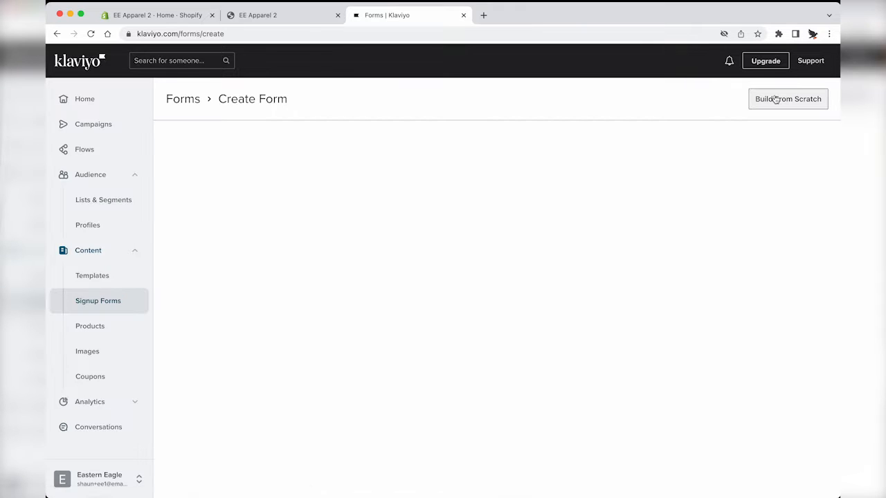
{"action": "left_click", "coordinate": [295, 150]}
{"action": "scroll", "coordinate": [333, 273], "scroll_direction": "down", "scroll_amount": 3}
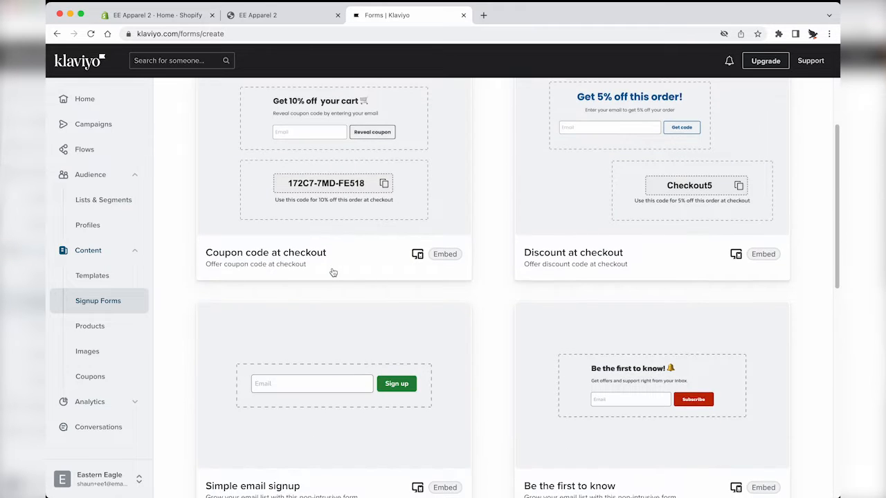
{"action": "scroll", "coordinate": [333, 327], "scroll_direction": "down", "scroll_amount": 3}
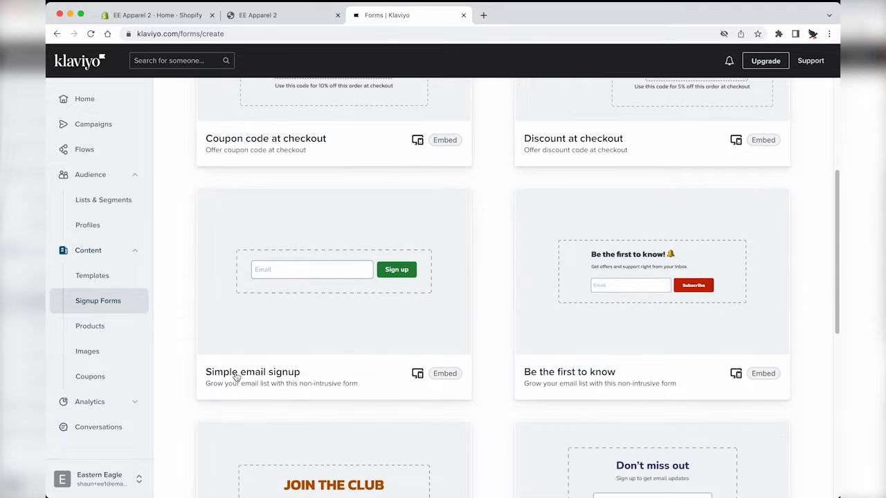
Step: From the Simple email signup template, create 'Embedded Email Signup' collecting into Website signups
{"action": "left_click", "coordinate": [413, 328]}
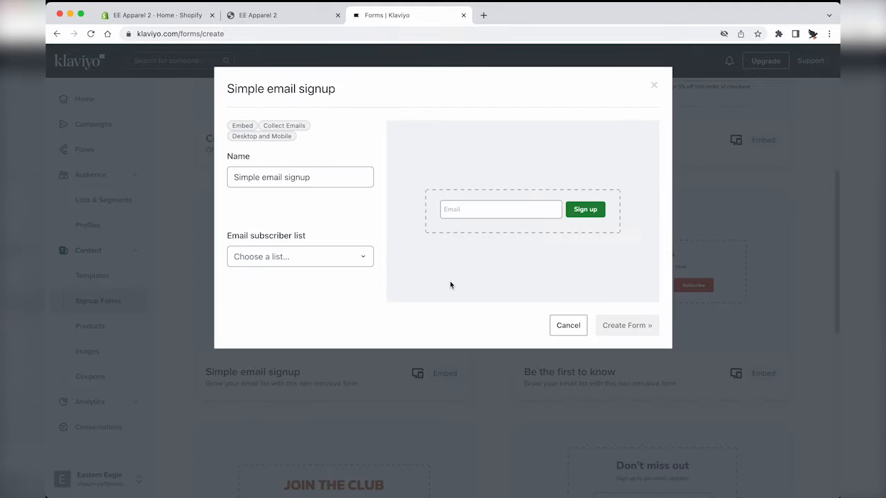
{"action": "key", "text": "ctrl+a"}
{"action": "type", "text": "E"}
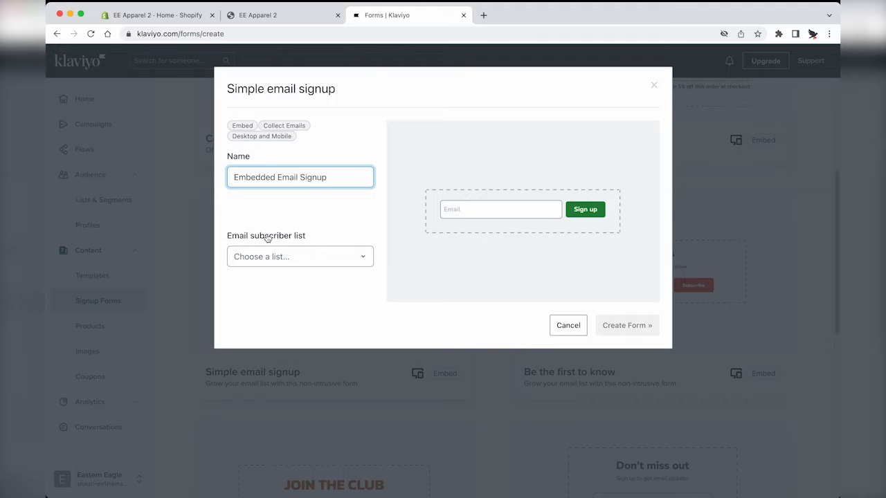
{"action": "left_click", "coordinate": [263, 257]}
{"action": "left_click", "coordinate": [269, 334]}
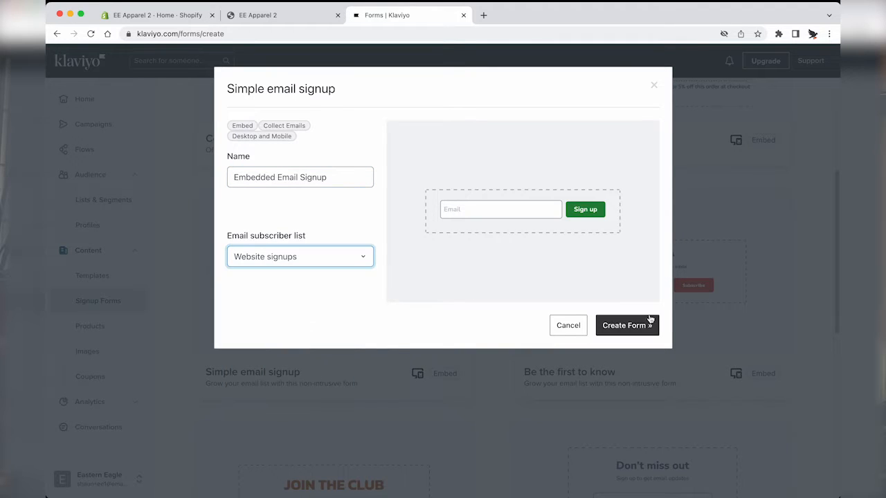
{"action": "left_click", "coordinate": [641, 327]}
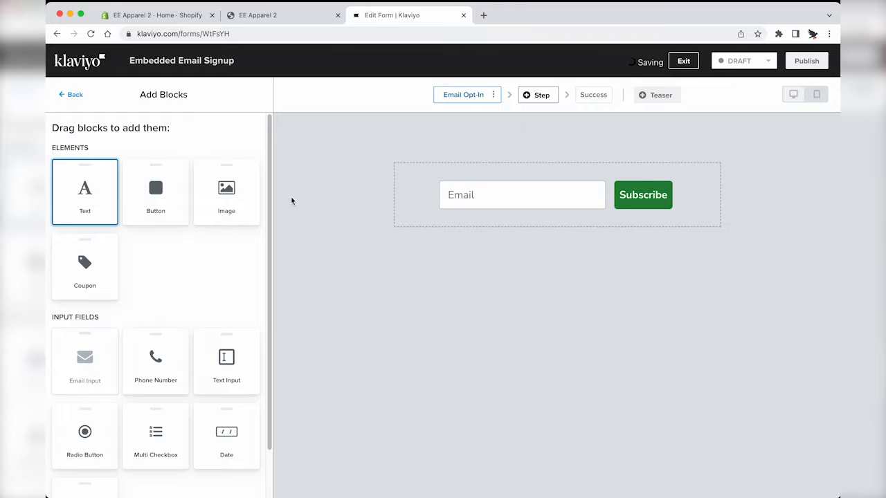
Step: Center the heading and set it in Poppins at 36px
{"action": "triple_click", "coordinate": [135, 163]}
{"action": "type", "text": "10% off your first order"}
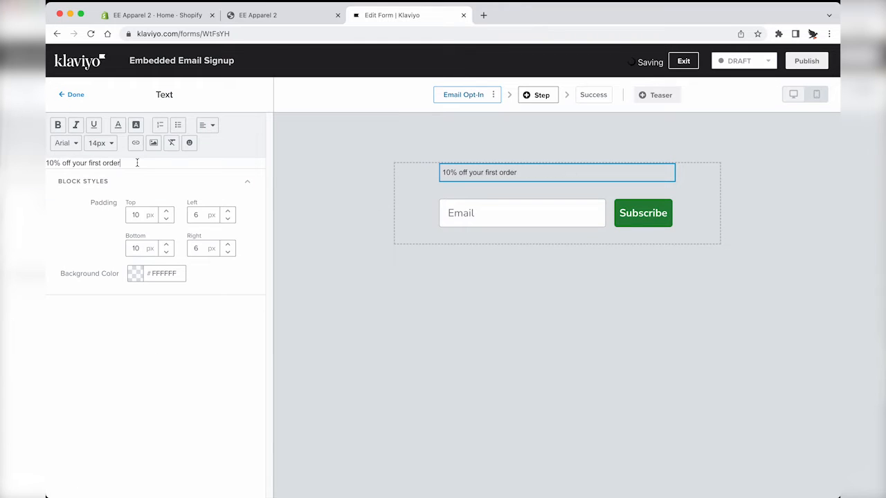
{"action": "triple_click", "coordinate": [137, 163]}
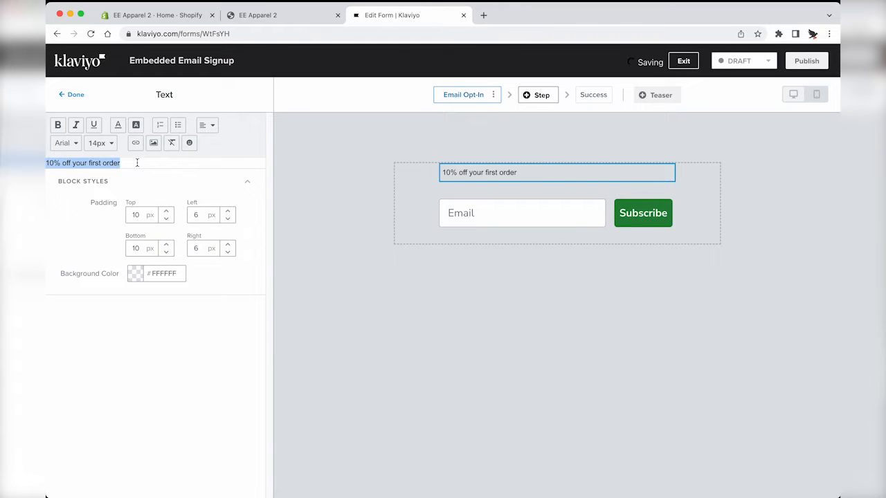
{"action": "left_click", "coordinate": [207, 124]}
{"action": "left_click", "coordinate": [205, 160]}
{"action": "left_click", "coordinate": [67, 143]}
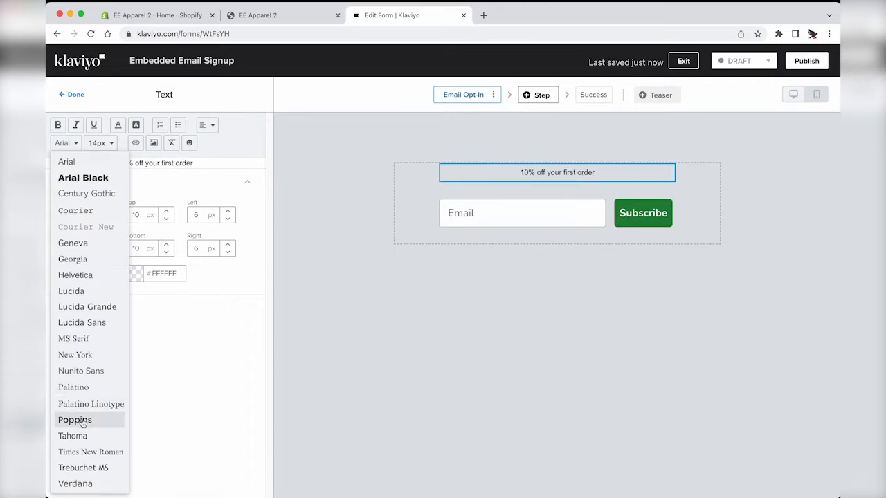
{"action": "left_click", "coordinate": [76, 420]}
{"action": "left_click", "coordinate": [115, 143]}
{"action": "left_click", "coordinate": [115, 342]}
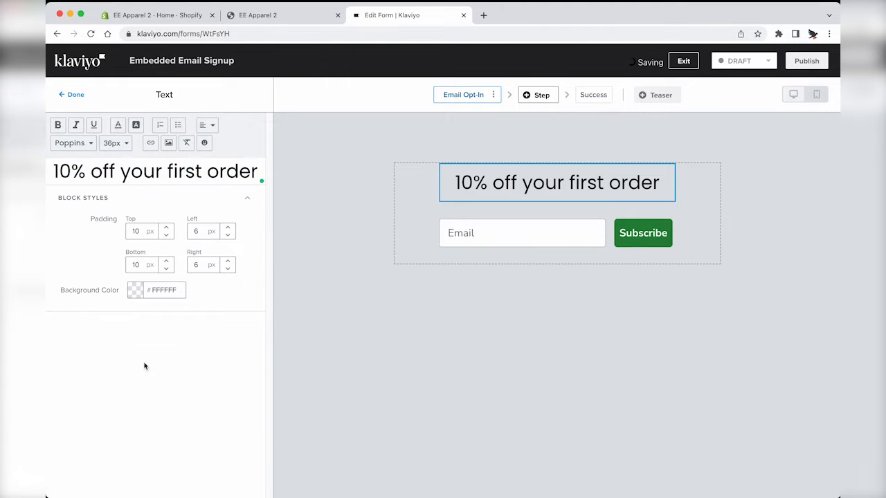
Step: Make the Subscribe button background near-black (#3D3F3E)
{"action": "left_click", "coordinate": [643, 233]}
{"action": "scroll", "coordinate": [138, 374], "scroll_direction": "down", "scroll_amount": 5}
{"action": "left_click", "coordinate": [162, 328]}
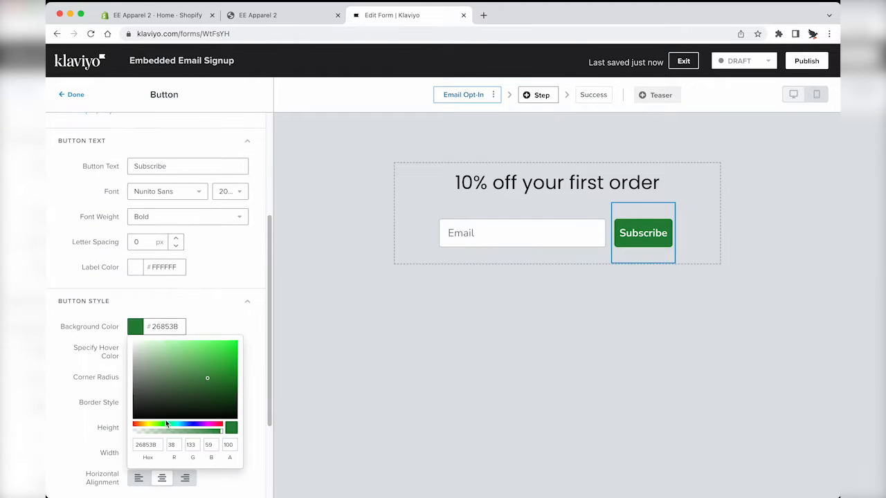
{"action": "left_click_drag", "start_coordinate": [163, 396], "coordinate": [136, 405]}
{"action": "left_click", "coordinate": [282, 267]}
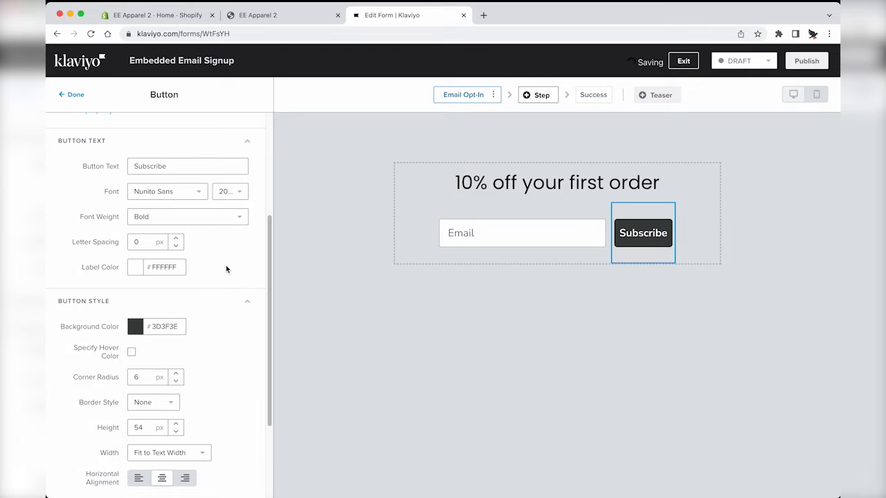
Step: Shorten the heading to 'Limited time 10%'
{"action": "left_click", "coordinate": [582, 239]}
{"action": "left_click", "coordinate": [494, 175]}
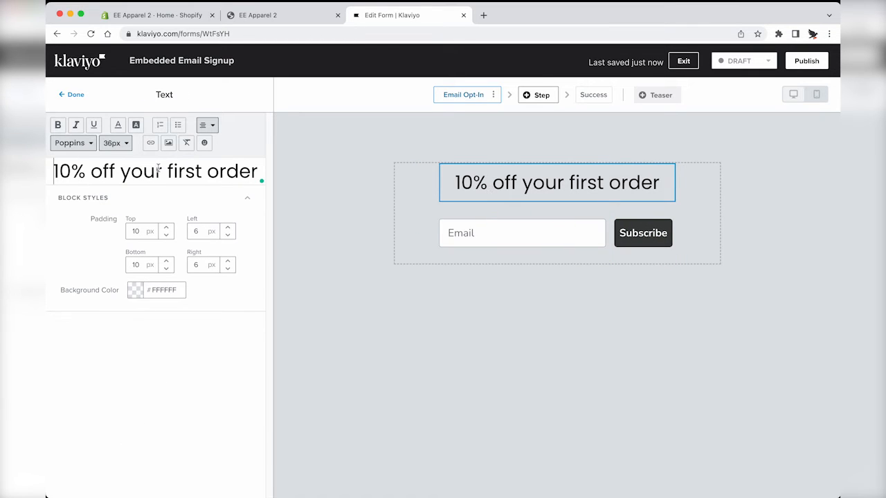
{"action": "type", "text": "Limited time"}
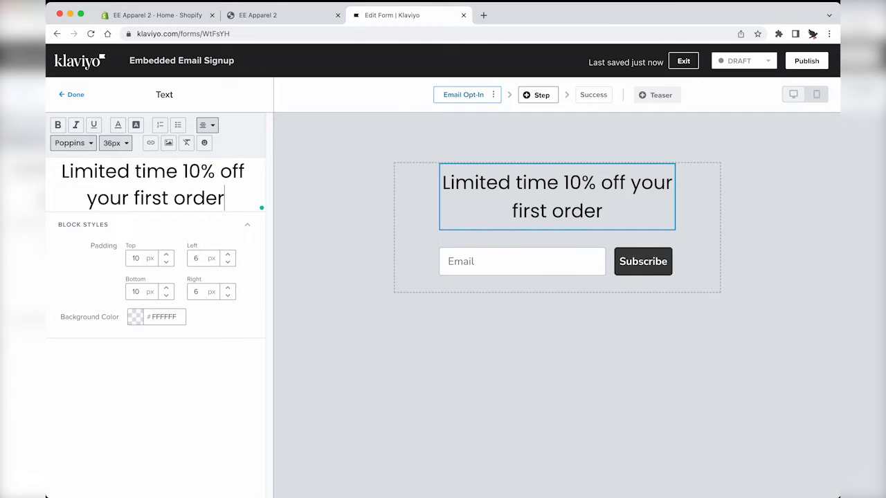
{"action": "left_click_drag", "start_coordinate": [226, 198], "coordinate": [215, 172]}
{"action": "key", "text": "BackSpace"}
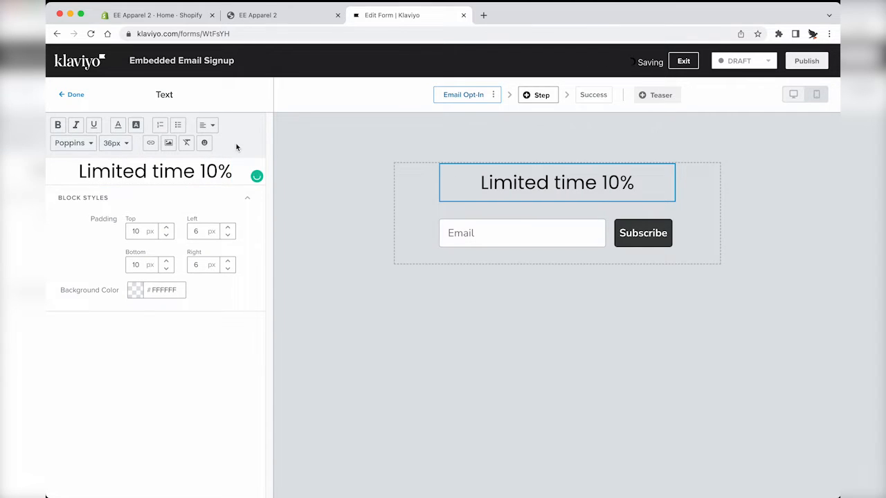
Step: Set the top padding of the email field and Subscribe button to 0
{"action": "left_click", "coordinate": [518, 223]}
{"action": "left_click", "coordinate": [166, 256]}
{"action": "left_click", "coordinate": [172, 259]}
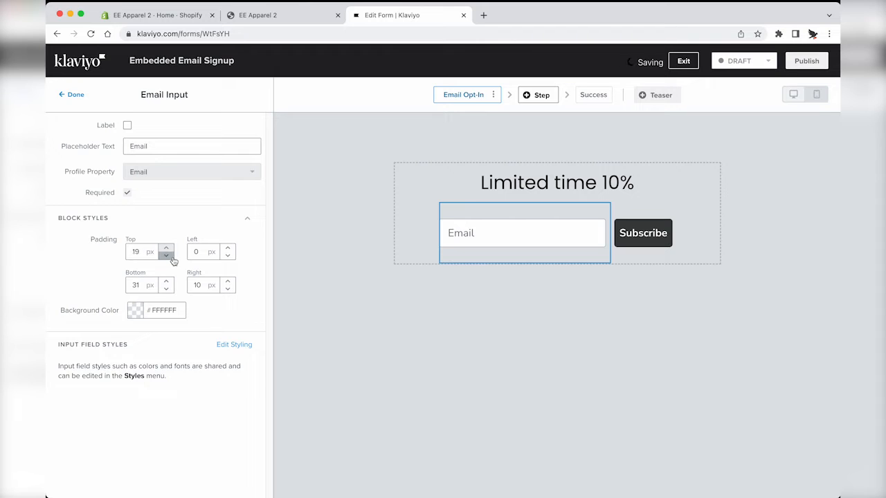
{"action": "type", "text": "0"}
{"action": "left_click", "coordinate": [641, 234]}
{"action": "scroll", "coordinate": [180, 346], "scroll_direction": "down", "scroll_amount": 10}
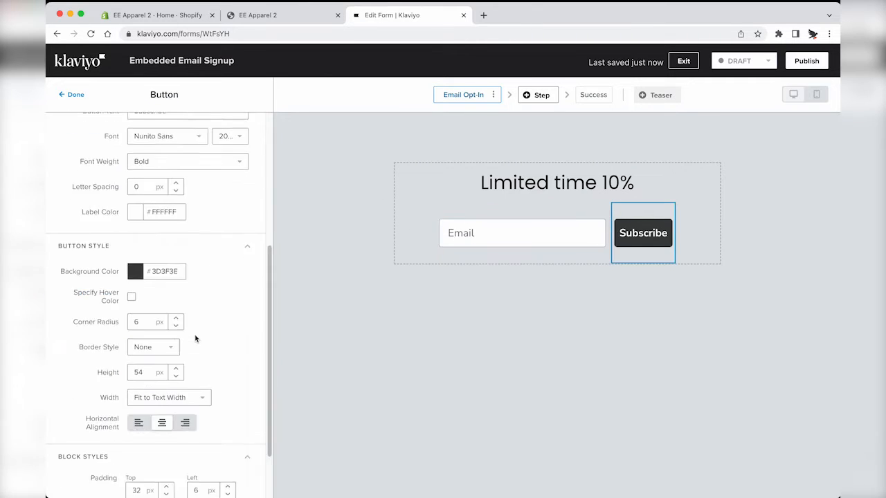
{"action": "left_click", "coordinate": [141, 419]}
{"action": "type", "text": "0"}
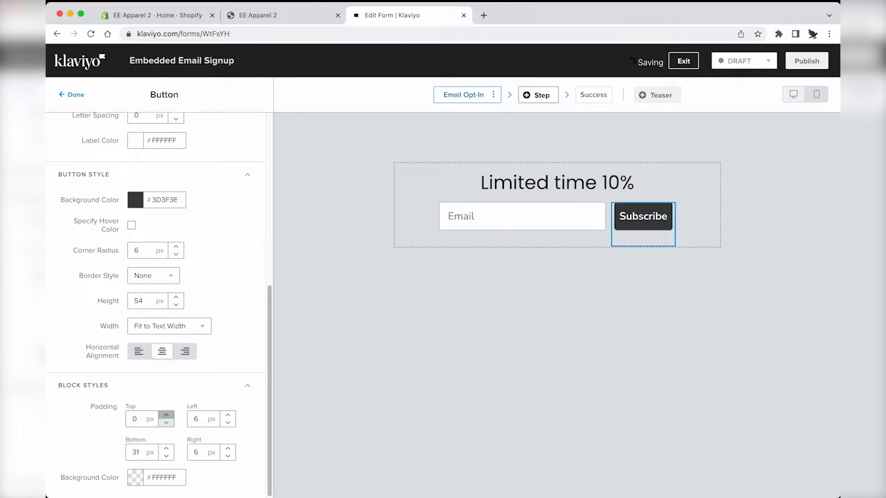
{"action": "left_click", "coordinate": [76, 96]}
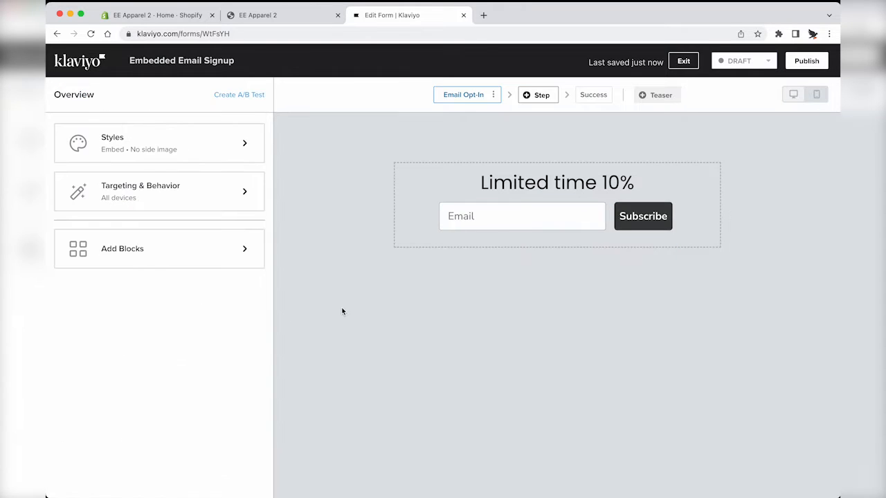
{"action": "left_click", "coordinate": [612, 207]}
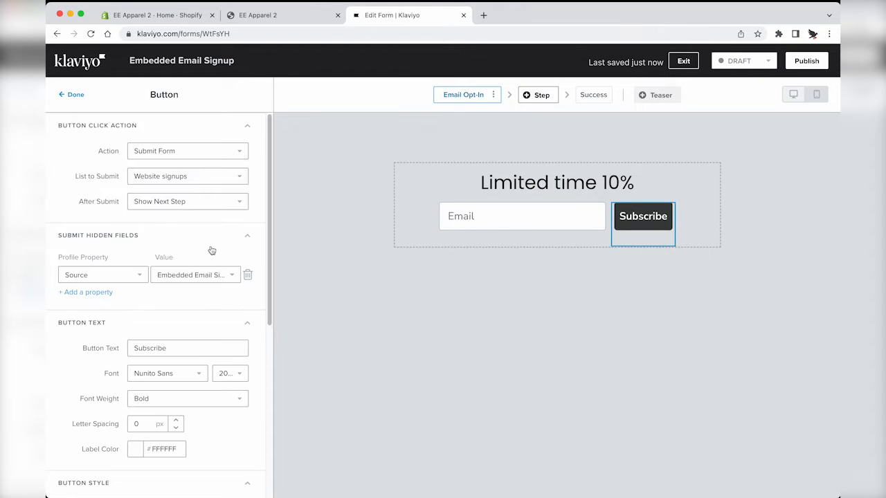
{"action": "left_click", "coordinate": [73, 95]}
{"action": "left_click", "coordinate": [539, 96]}
Step: Add an SMS Opt-in step using the SMS Subscribers list
{"action": "left_click", "coordinate": [314, 187]}
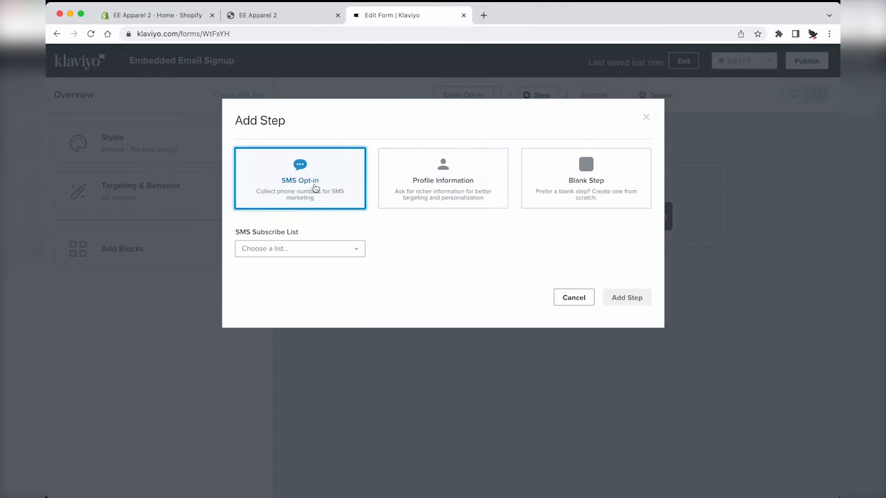
{"action": "left_click", "coordinate": [301, 251]}
{"action": "left_click", "coordinate": [283, 330]}
{"action": "left_click", "coordinate": [626, 299]}
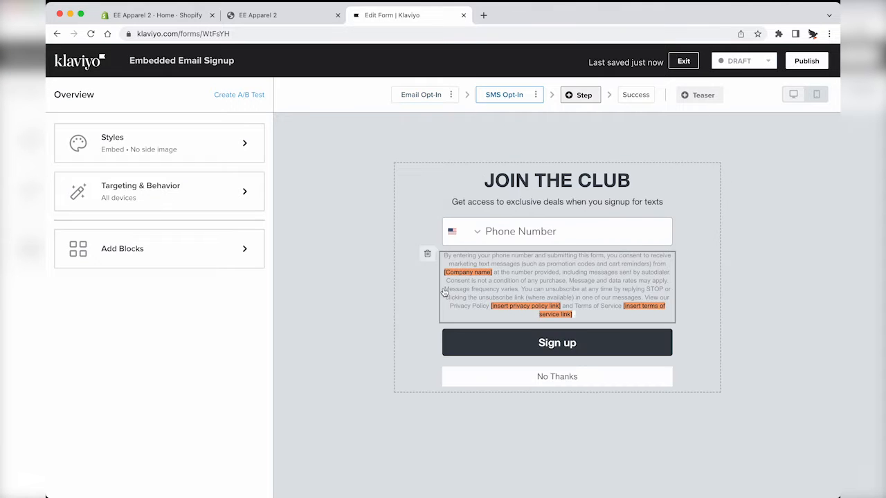
Step: Set the phone field's default country to Australia
{"action": "left_click", "coordinate": [510, 235]}
{"action": "left_click", "coordinate": [141, 197]}
{"action": "scroll", "coordinate": [170, 415], "scroll_direction": "up", "scroll_amount": 20}
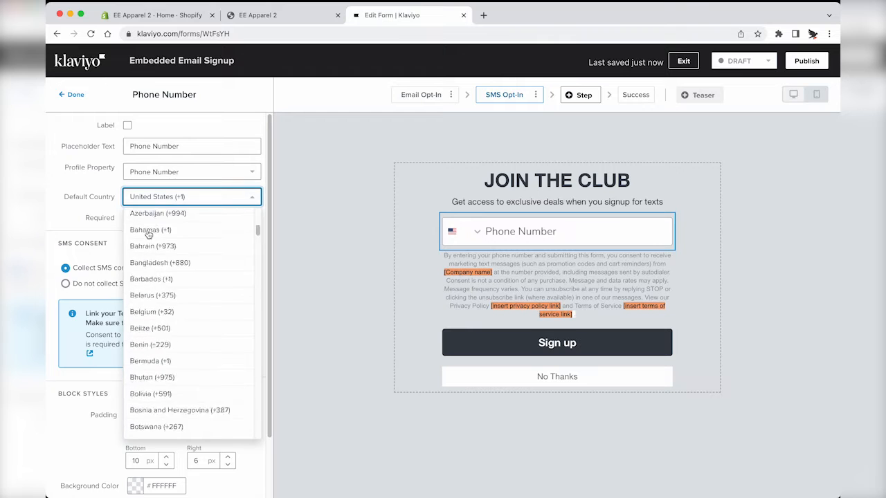
{"action": "scroll", "coordinate": [173, 377], "scroll_direction": "down", "scroll_amount": 2}
{"action": "left_click", "coordinate": [154, 381]}
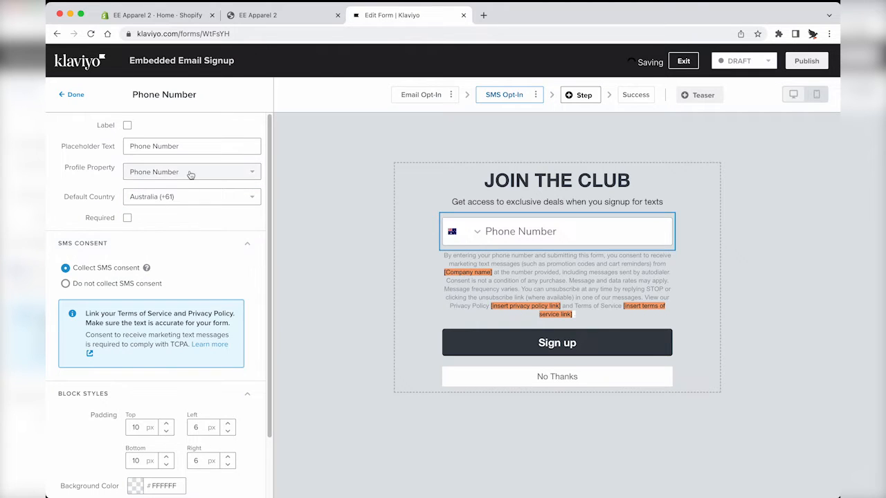
Step: Name Eastern Eagle in the consent text, link Privacy Policy, and clear the link placeholders
{"action": "left_click", "coordinate": [483, 286]}
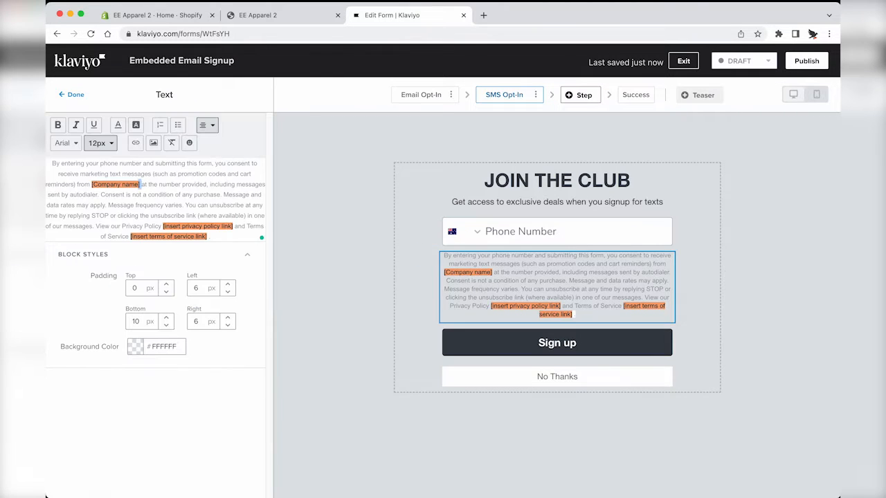
{"action": "type", "text": "Eastern Eagle"}
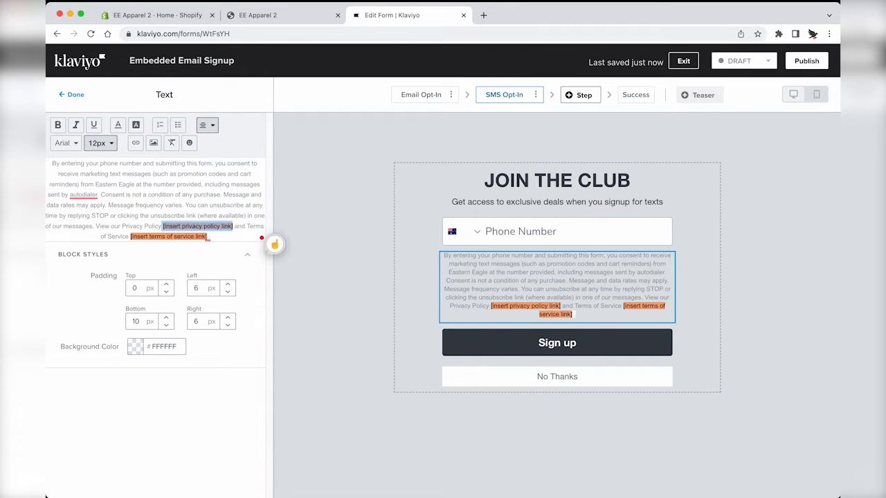
{"action": "key", "text": "BackSpace"}
{"action": "left_click_drag", "start_coordinate": [127, 228], "coordinate": [165, 227]}
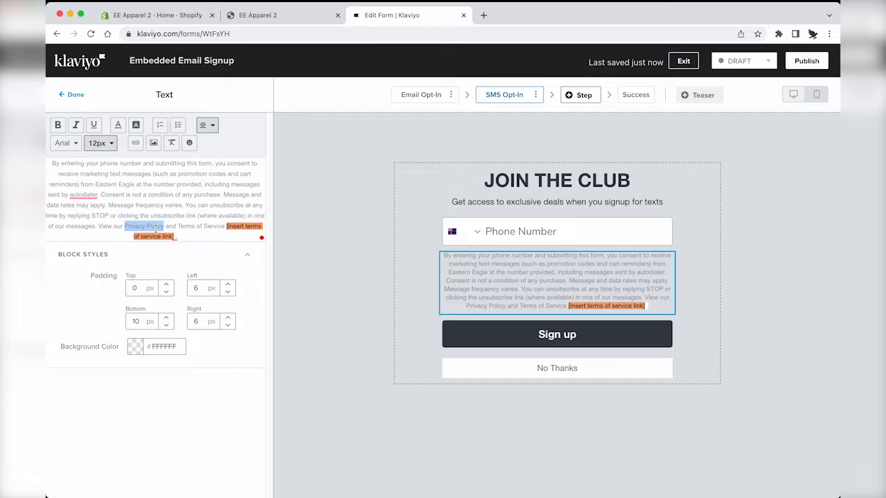
{"action": "key", "text": "super+v"}
{"action": "key", "text": "super+v"}
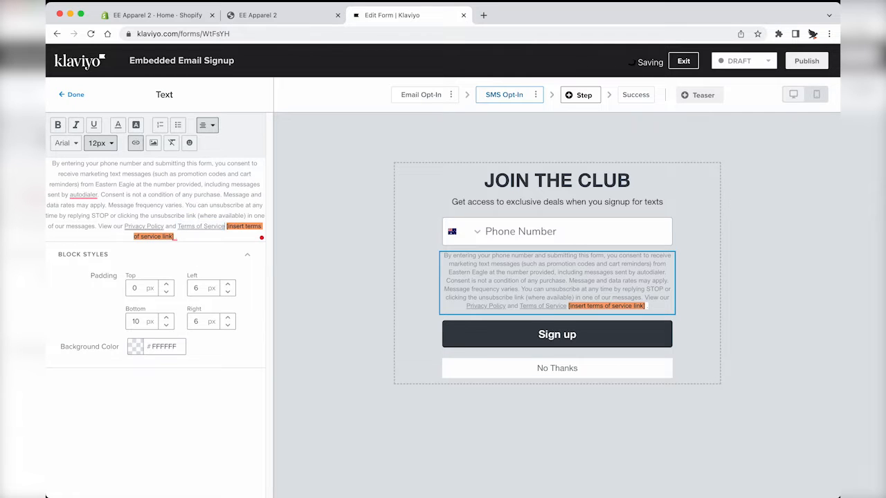
{"action": "left_click_drag", "start_coordinate": [225, 227], "coordinate": [139, 237]}
{"action": "key", "text": "BackSpace"}
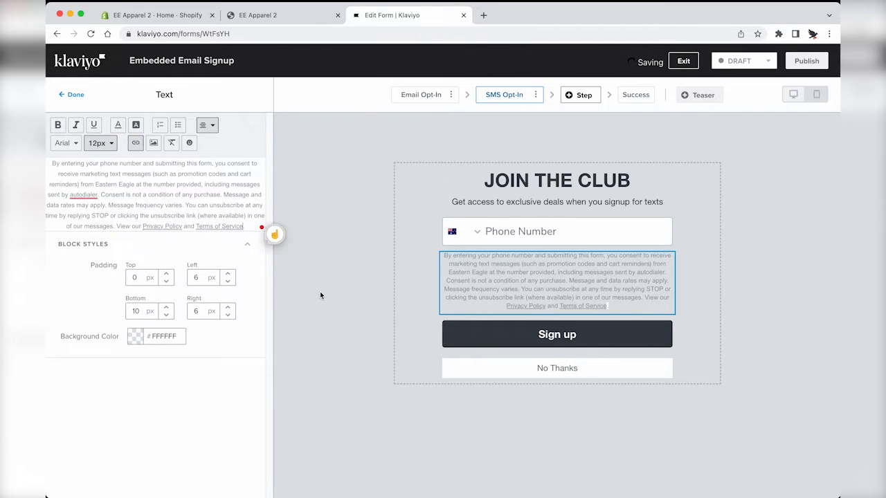
{"action": "left_click", "coordinate": [370, 256]}
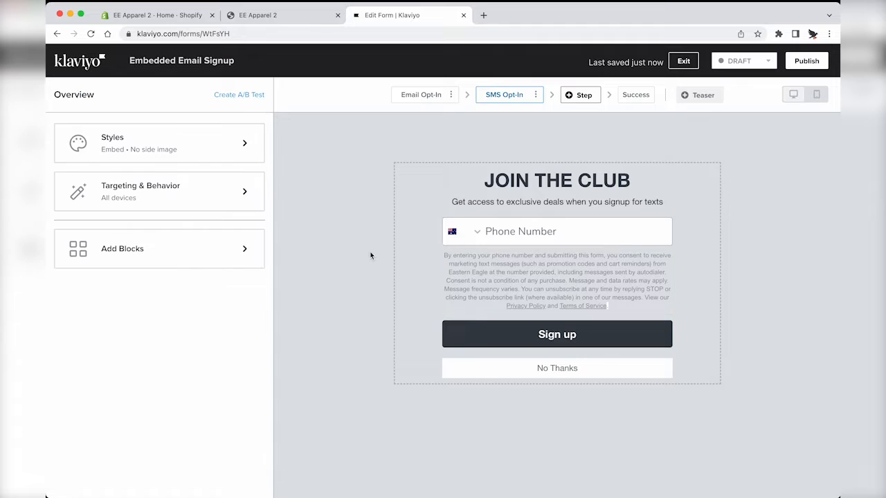
Step: Make the success message read 'Check your email for your discount code.'
{"action": "left_click", "coordinate": [626, 99]}
{"action": "left_click", "coordinate": [535, 211]}
{"action": "left_click", "coordinate": [128, 165]}
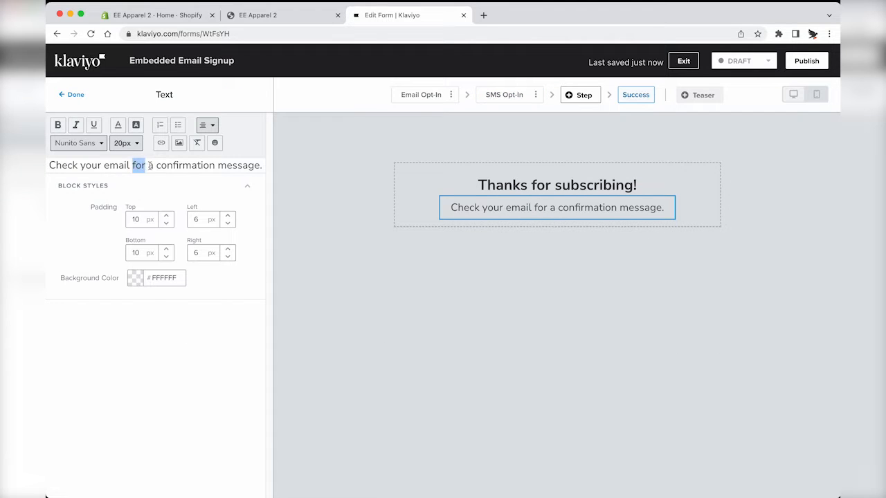
{"action": "left_click_drag", "start_coordinate": [149, 166], "coordinate": [262, 166]}
{"action": "type", "text": "your discount"}
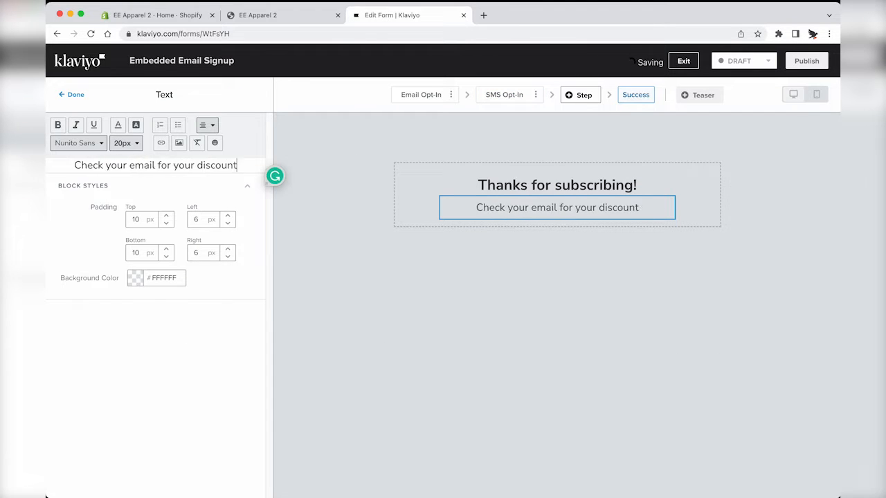
{"action": "type", "text": " code."}
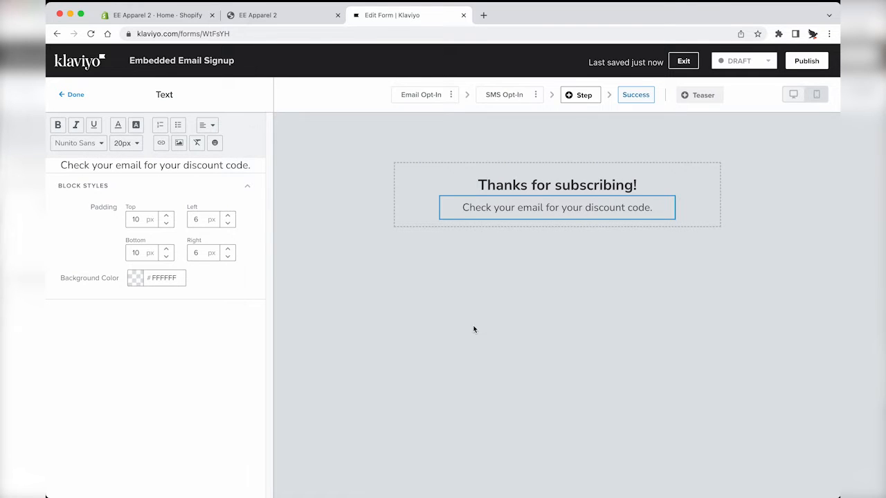
Step: Publish the Embedded Email Signup form so it goes live
{"action": "left_click", "coordinate": [739, 61]}
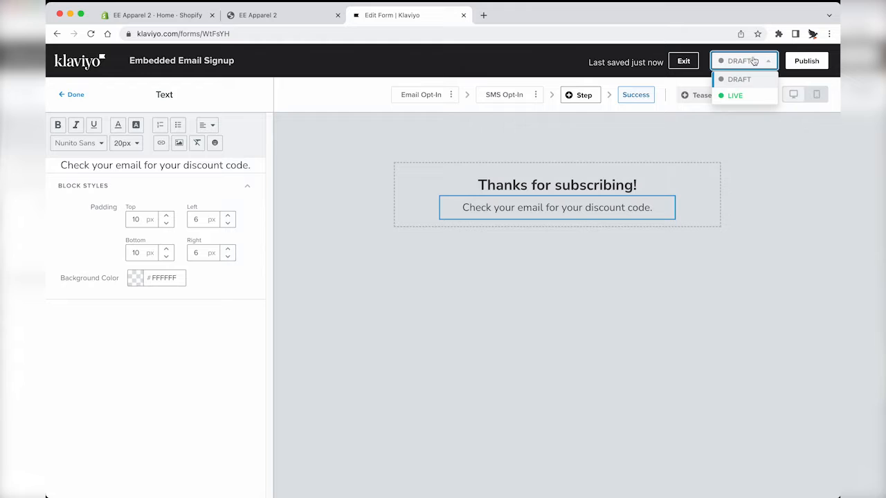
{"action": "left_click", "coordinate": [799, 63]}
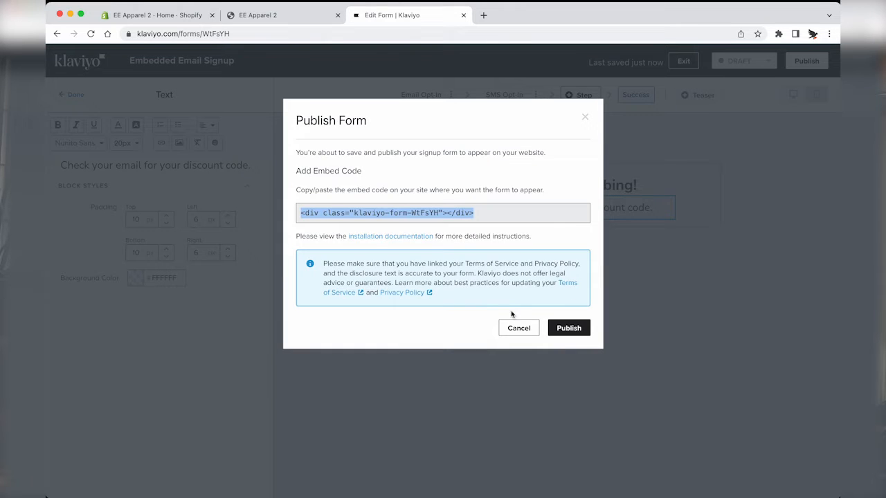
{"action": "left_click", "coordinate": [569, 329]}
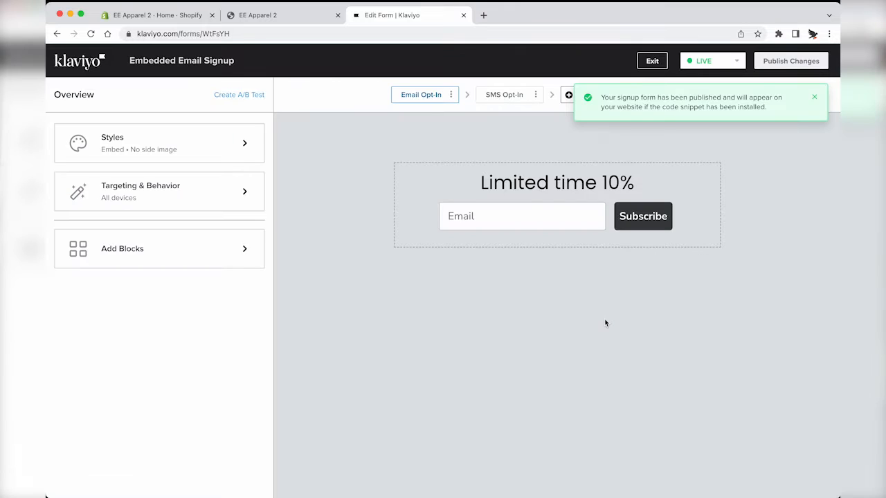
{"action": "double_click", "coordinate": [219, 34]}
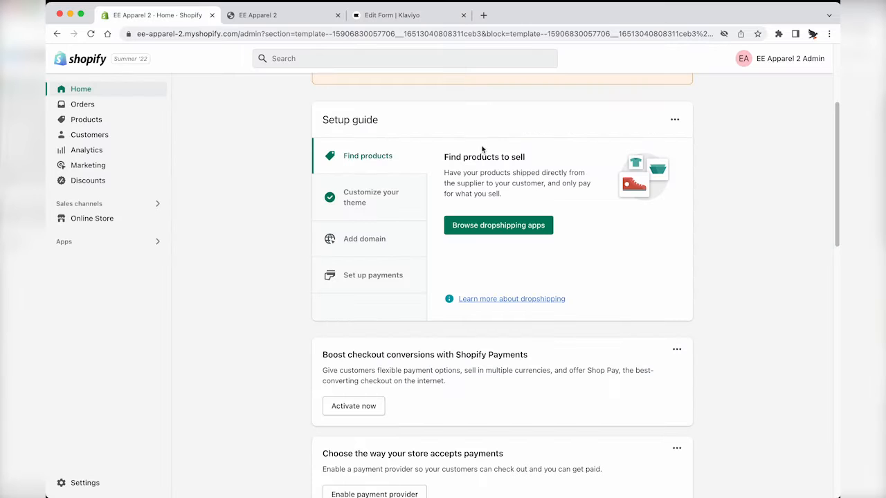
Step: Open the Dawn theme editor from the online store themes page
{"action": "left_click", "coordinate": [109, 223]}
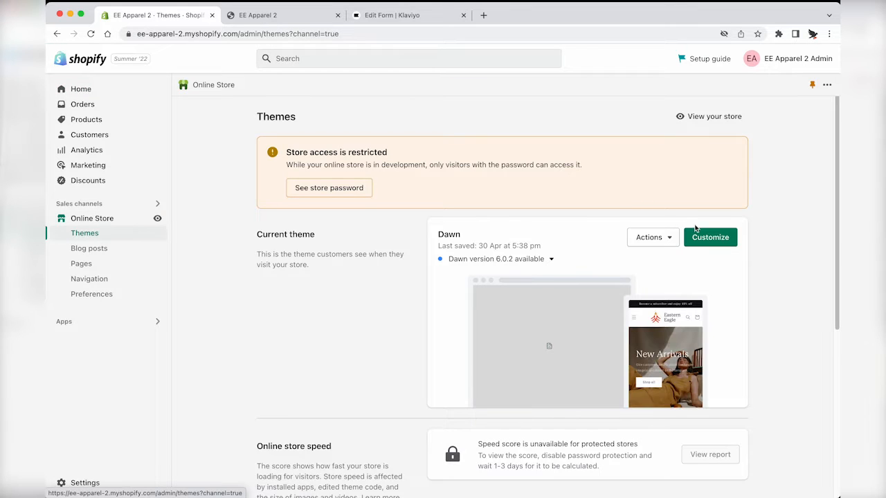
{"action": "left_click", "coordinate": [707, 235]}
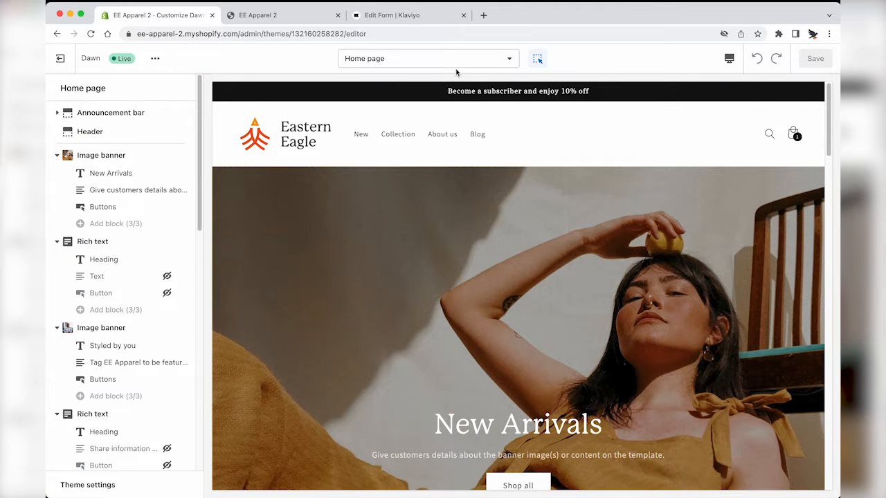
{"action": "left_click", "coordinate": [460, 60]}
{"action": "left_click", "coordinate": [459, 60]}
Step: Add a Klaviyo Embedded Form app section above the footer and select its block
{"action": "scroll", "coordinate": [160, 332], "scroll_direction": "down", "scroll_amount": 3}
{"action": "scroll", "coordinate": [159, 331], "scroll_direction": "down", "scroll_amount": 7}
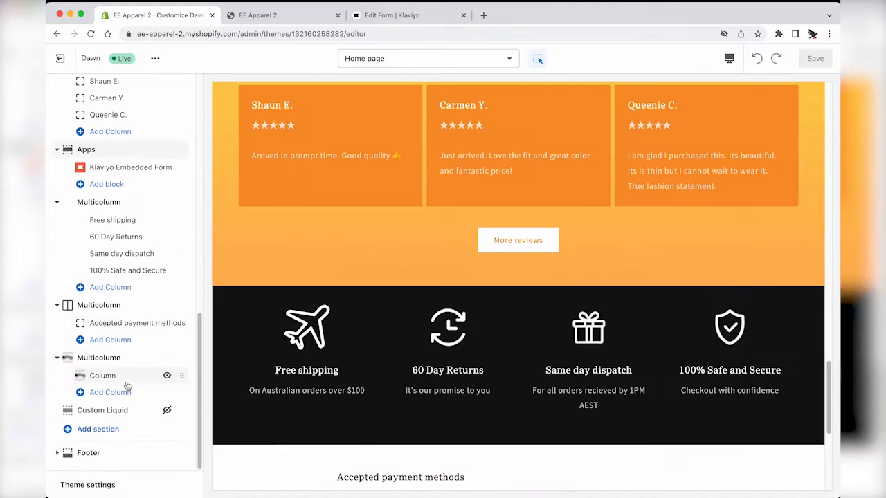
{"action": "left_click", "coordinate": [97, 430]}
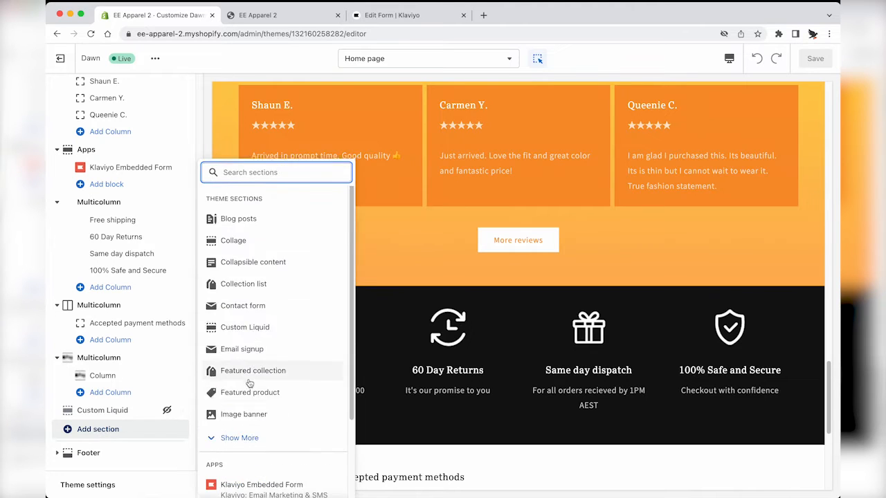
{"action": "scroll", "coordinate": [251, 409], "scroll_direction": "down", "scroll_amount": 3}
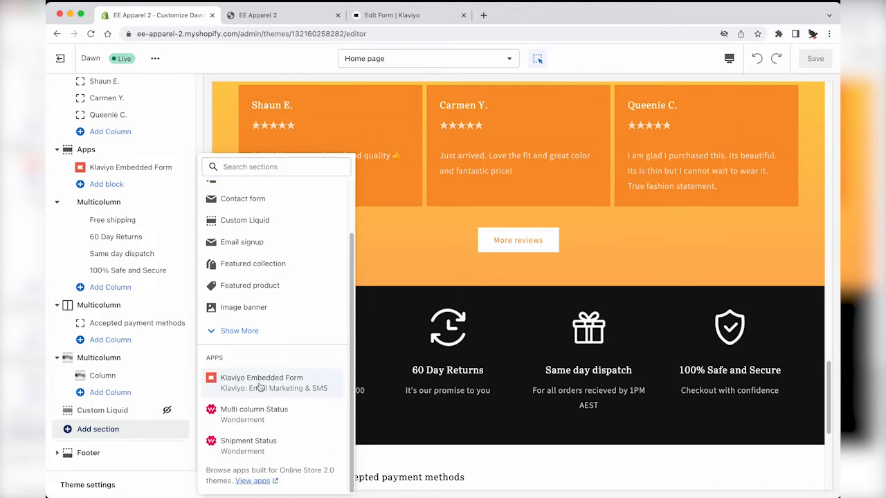
{"action": "left_click", "coordinate": [258, 382]}
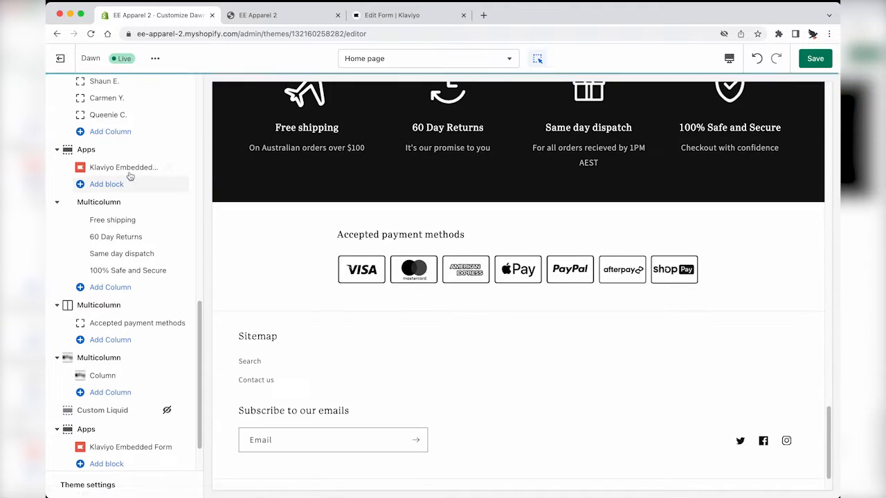
{"action": "left_click", "coordinate": [111, 167]}
Step: Enter the Klaviyo signup form's ID in the Embedded form ID field and save the theme
{"action": "left_click", "coordinate": [94, 147]}
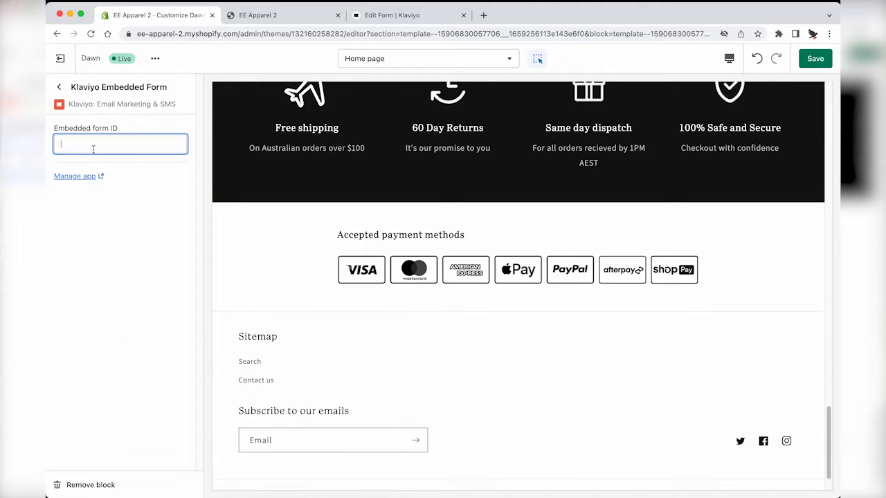
{"action": "left_click", "coordinate": [119, 238]}
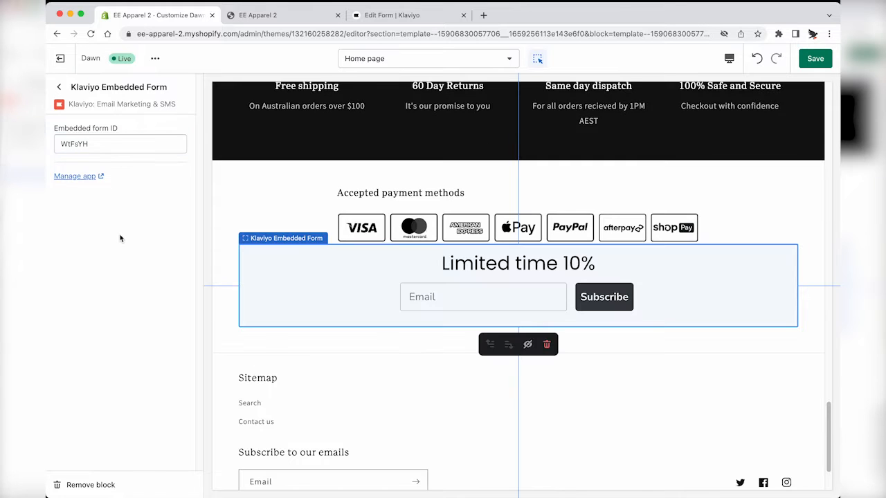
{"action": "left_click", "coordinate": [59, 87]}
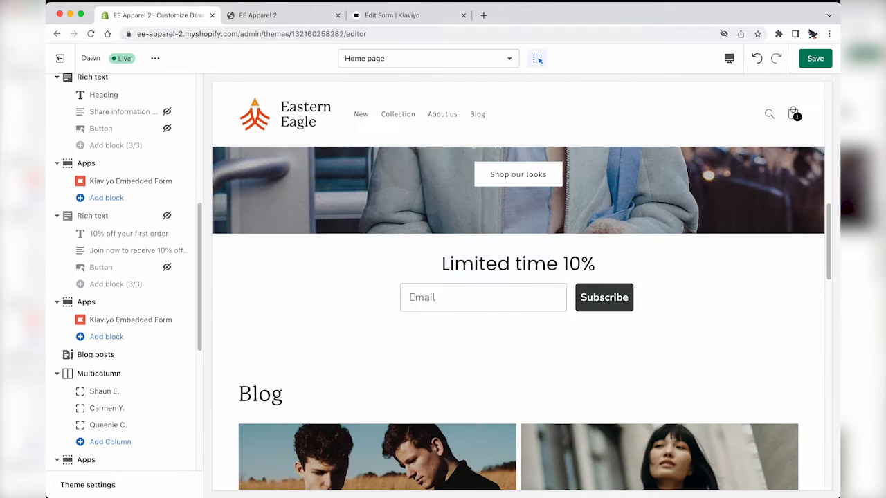
{"action": "left_click", "coordinate": [815, 59]}
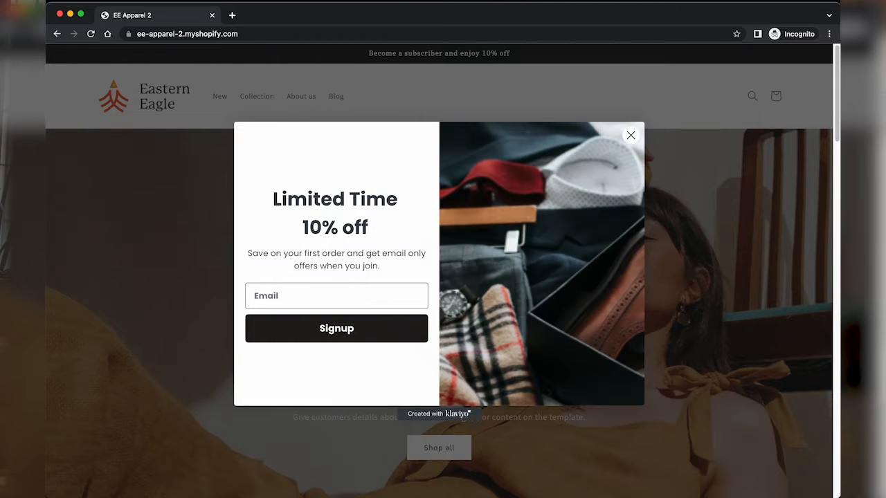
Step: Sign up through the 10% off popup with a test email and phone number, then close it
{"action": "scroll", "coordinate": [331, 300], "scroll_direction": "down", "scroll_amount": 5}
{"action": "left_click", "coordinate": [330, 300]}
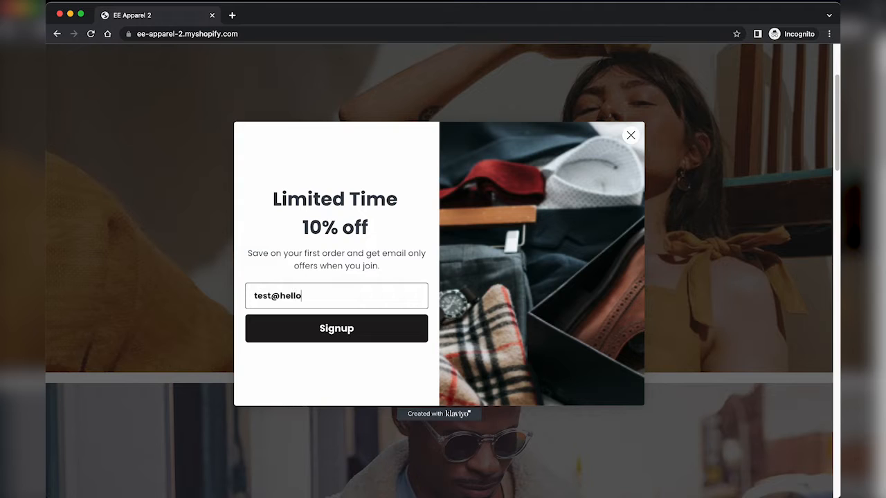
{"action": "type", "text": "test@hello.com"}
{"action": "key", "text": "super+a"}
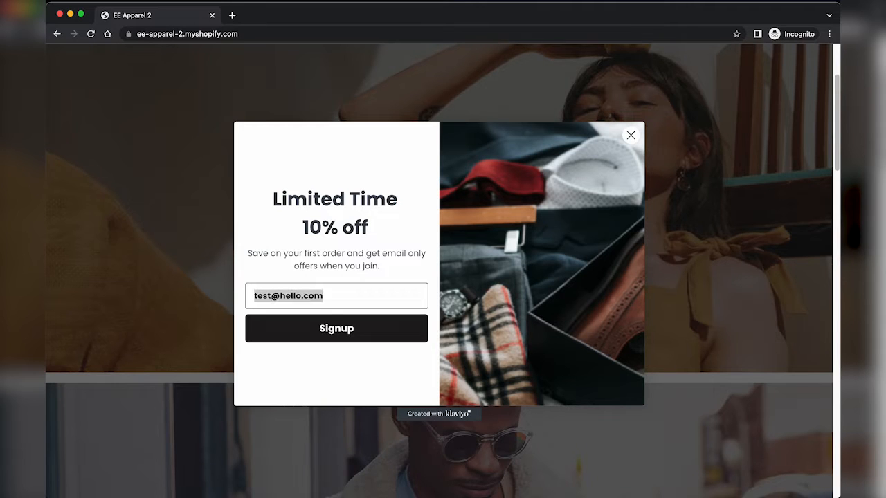
{"action": "left_click", "coordinate": [315, 327]}
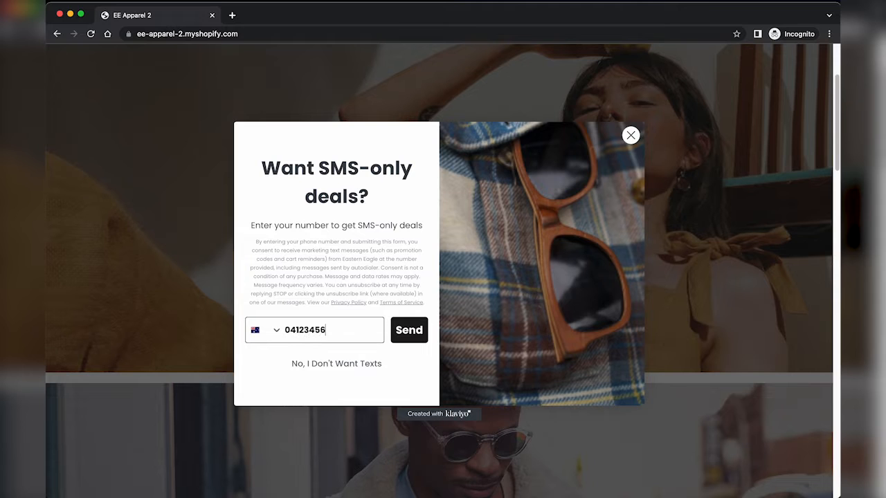
{"action": "left_click", "coordinate": [416, 323]}
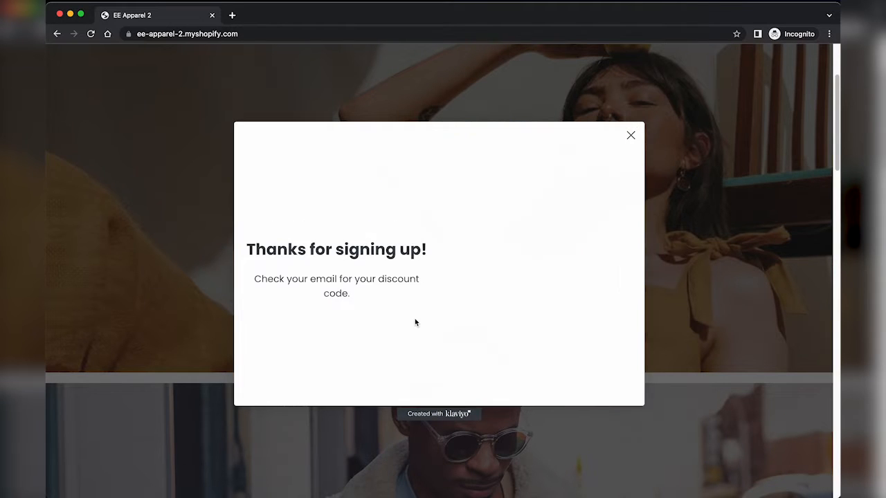
{"action": "left_click", "coordinate": [670, 258]}
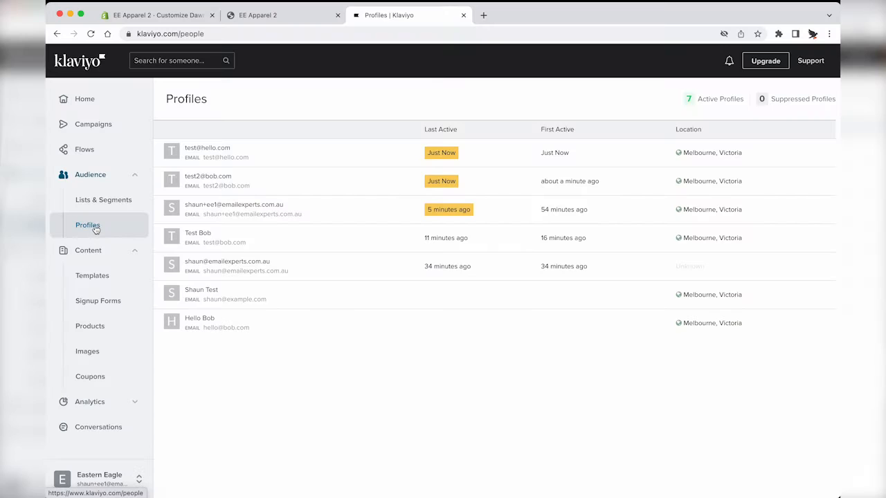
Step: Open the test subscriber's profile and view the Fluro beanie from the New products collection
{"action": "left_click", "coordinate": [96, 230]}
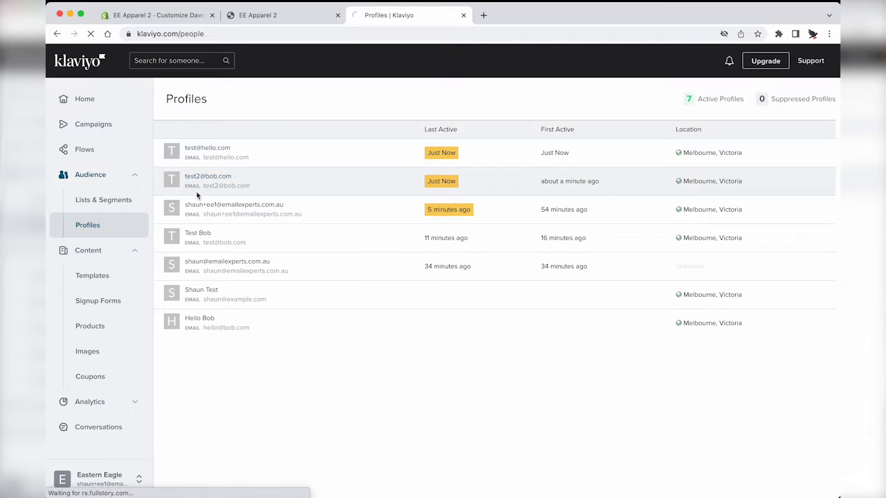
{"action": "left_click", "coordinate": [211, 150]}
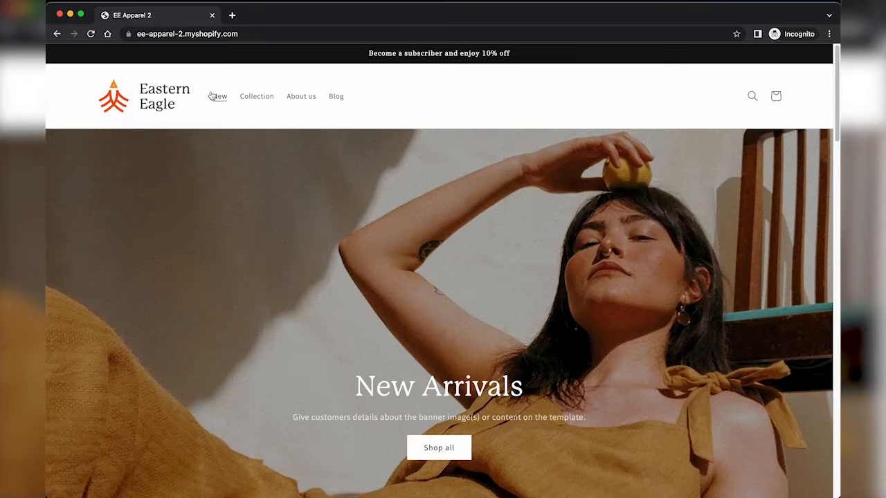
{"action": "left_click", "coordinate": [219, 96]}
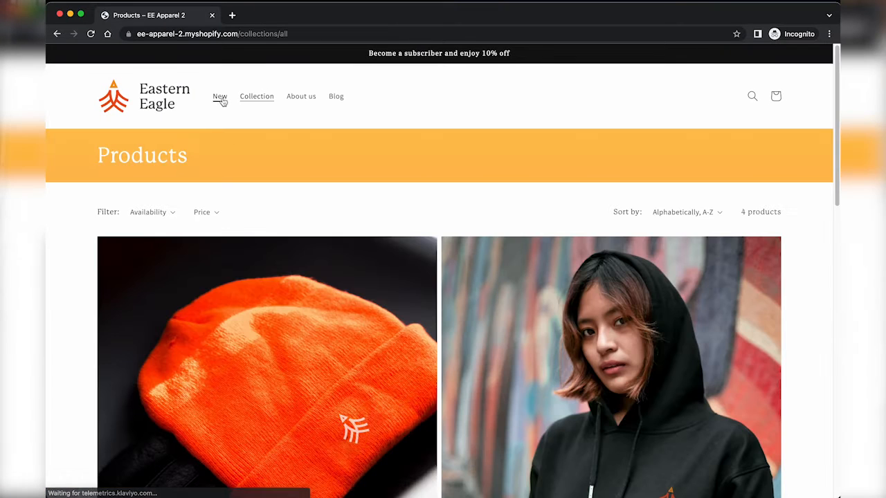
{"action": "scroll", "coordinate": [229, 261], "scroll_direction": "down", "scroll_amount": 3}
{"action": "left_click", "coordinate": [230, 263]}
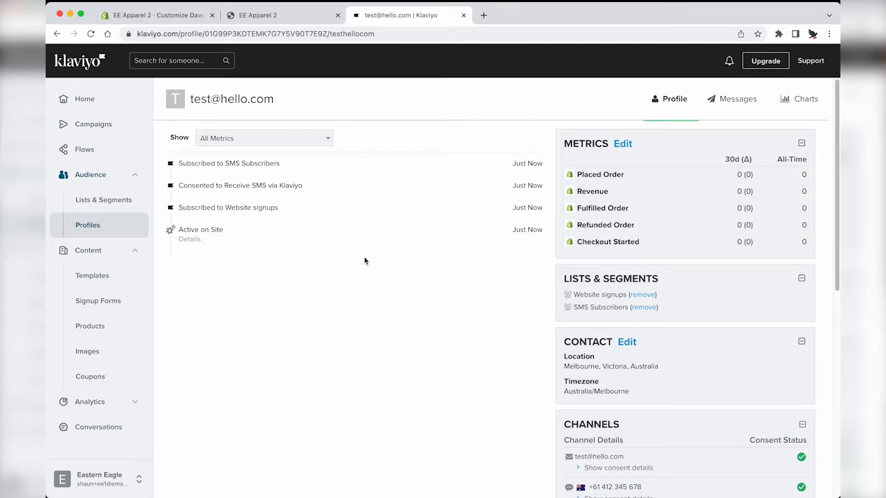
Step: Reload the profile, expand the Viewed Product event details, and add the Fluro beanie to cart
{"action": "key", "text": "super+r"}
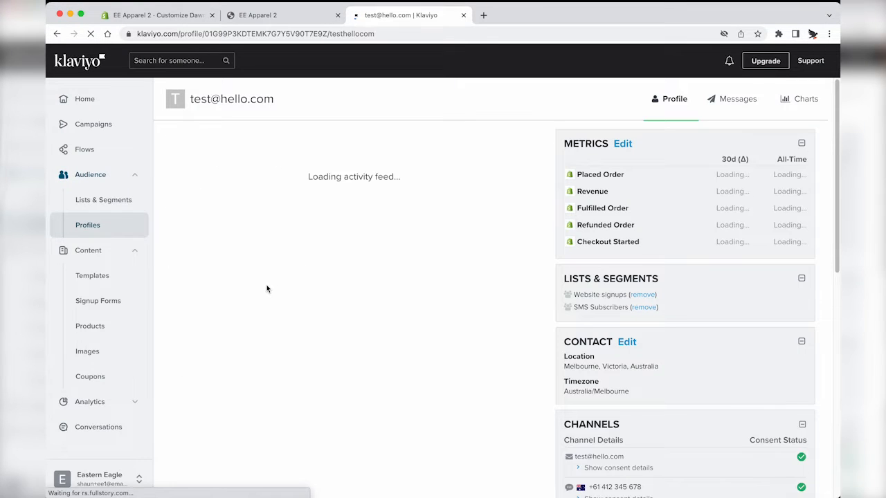
{"action": "left_click", "coordinate": [188, 173]}
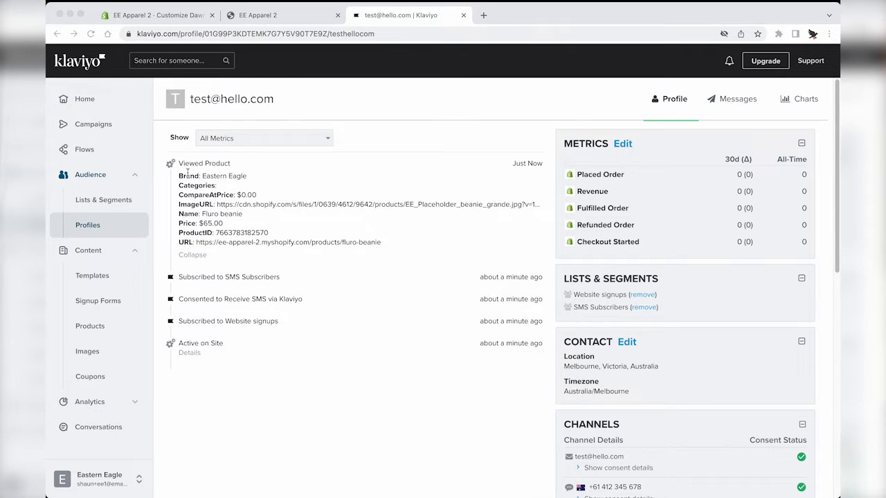
{"action": "left_click", "coordinate": [658, 284]}
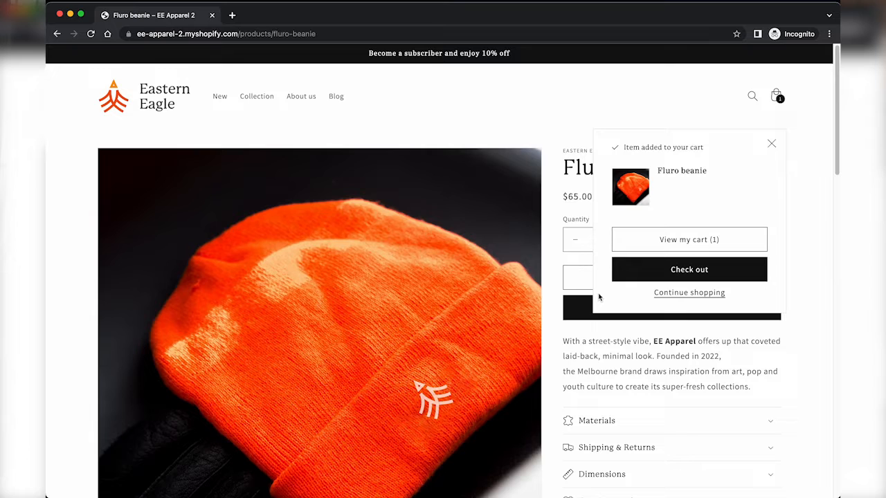
Step: Check out the Fluro beanie with email, news and SMS opt-ins and autofilled address, then reload Klaviyo
{"action": "left_click", "coordinate": [641, 271]}
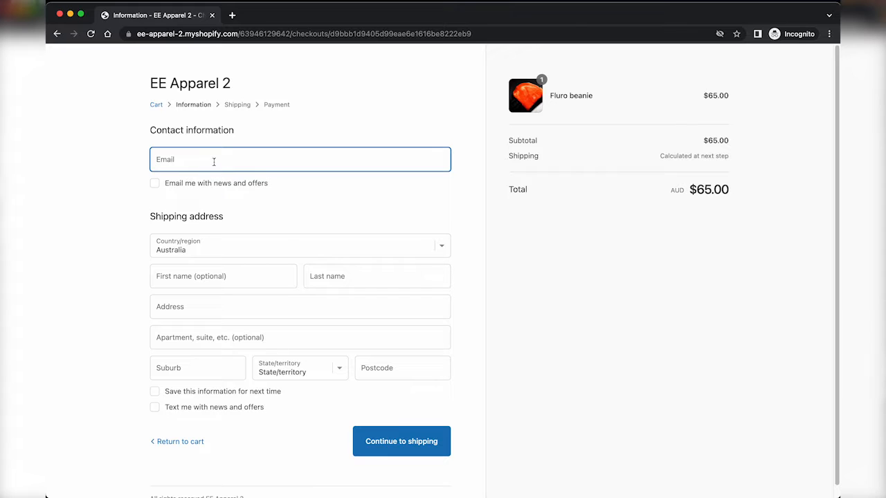
{"action": "type", "text": "llo.com"}
{"action": "left_click", "coordinate": [181, 186]}
{"action": "left_click", "coordinate": [185, 275]}
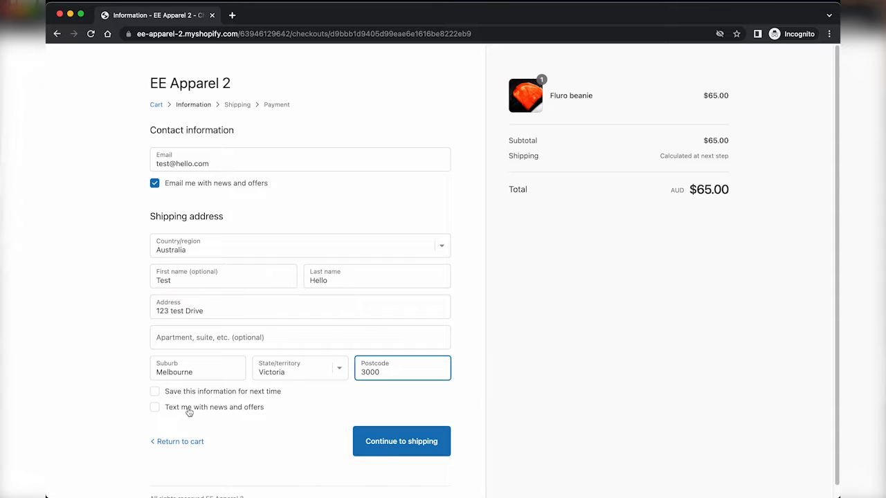
{"action": "left_click", "coordinate": [187, 410]}
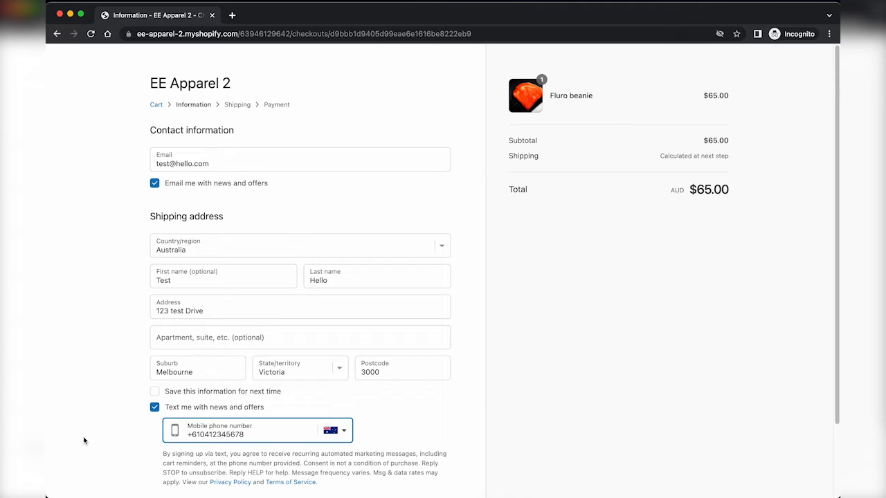
{"action": "left_click", "coordinate": [100, 452]}
{"action": "scroll", "coordinate": [100, 453], "scroll_direction": "down", "scroll_amount": 3}
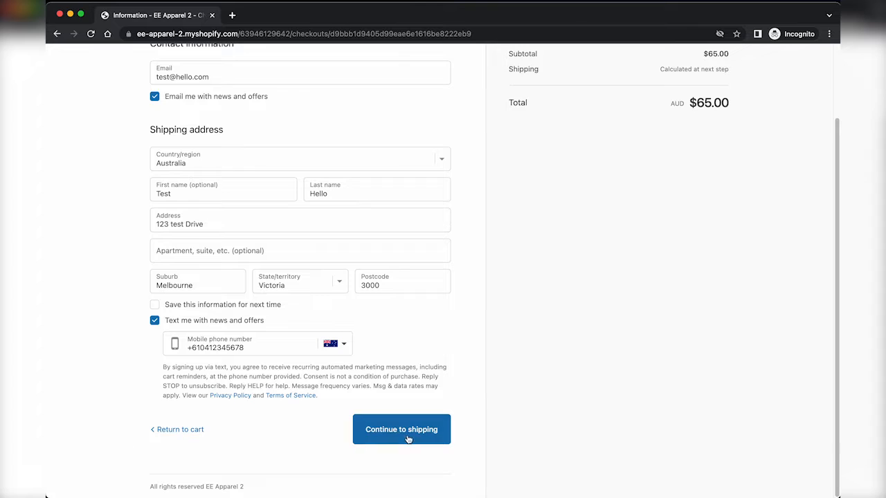
{"action": "left_click", "coordinate": [407, 438]}
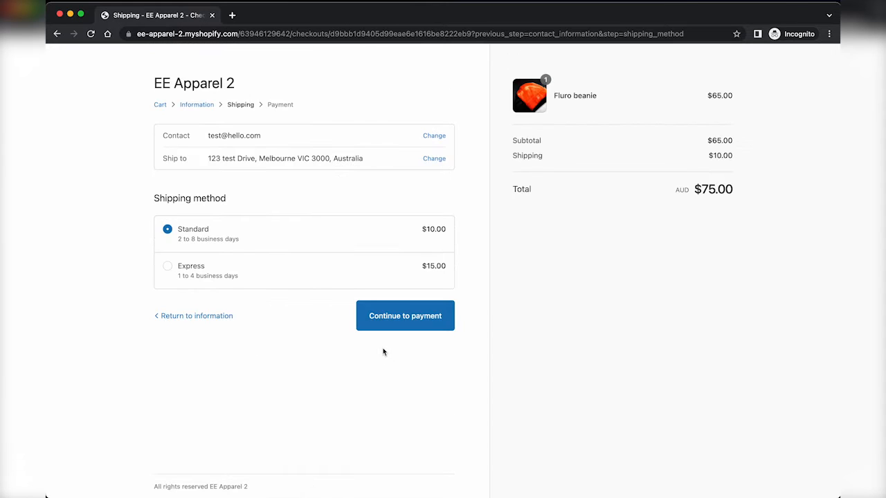
{"action": "key", "text": "super+grave"}
{"action": "key", "text": "super+r"}
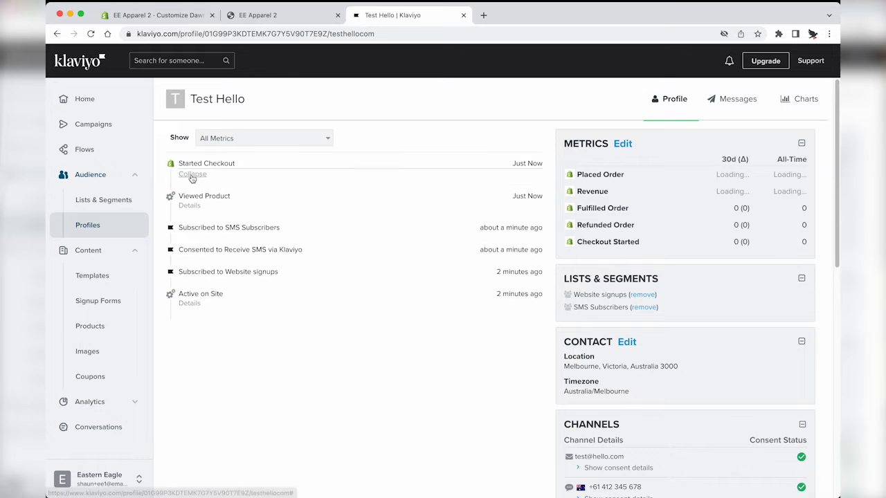
Step: Expand the Started Checkout event details and select the Fluro beanie product name
{"action": "left_click", "coordinate": [190, 173]}
{"action": "triple_click", "coordinate": [226, 198]}
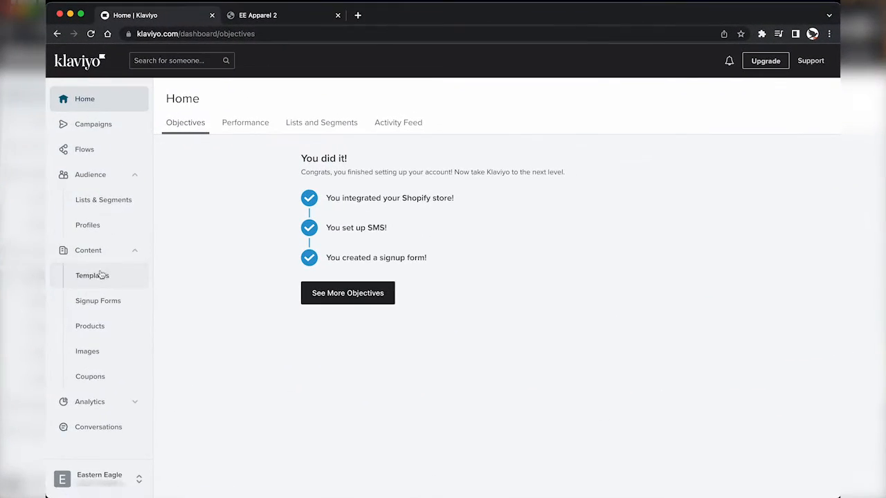
Step: Create a new email template in the new editor from Content > Templates
{"action": "left_click", "coordinate": [259, 224]}
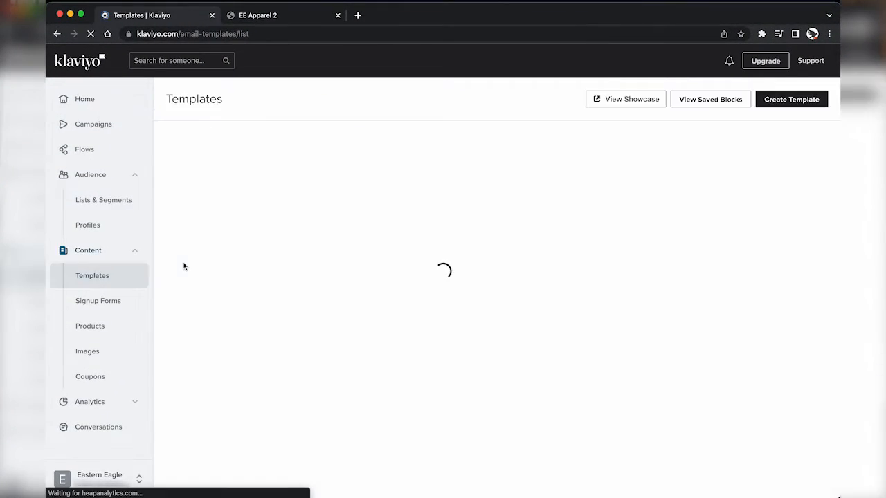
{"action": "left_click", "coordinate": [778, 101]}
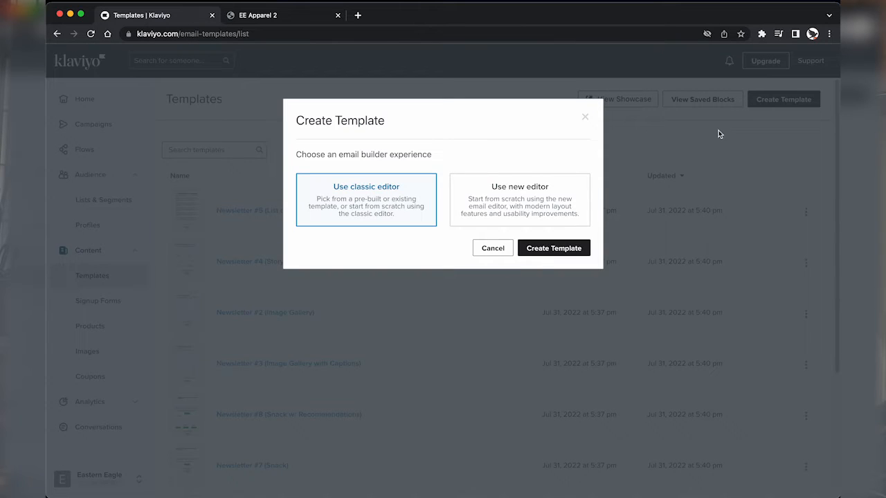
{"action": "left_click", "coordinate": [533, 200]}
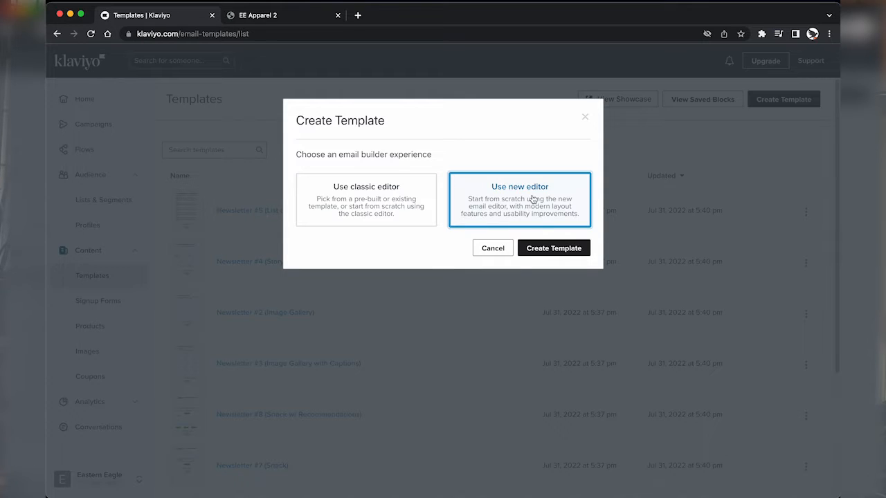
{"action": "left_click", "coordinate": [543, 248]}
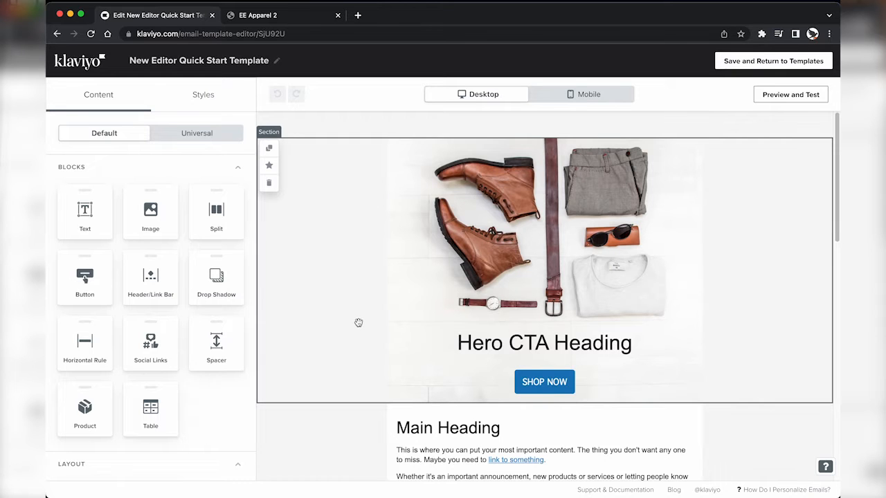
Step: Delete the Hero CTA section with the clothing photo and SHOP NOW button
{"action": "scroll", "coordinate": [376, 341], "scroll_direction": "down", "scroll_amount": 2}
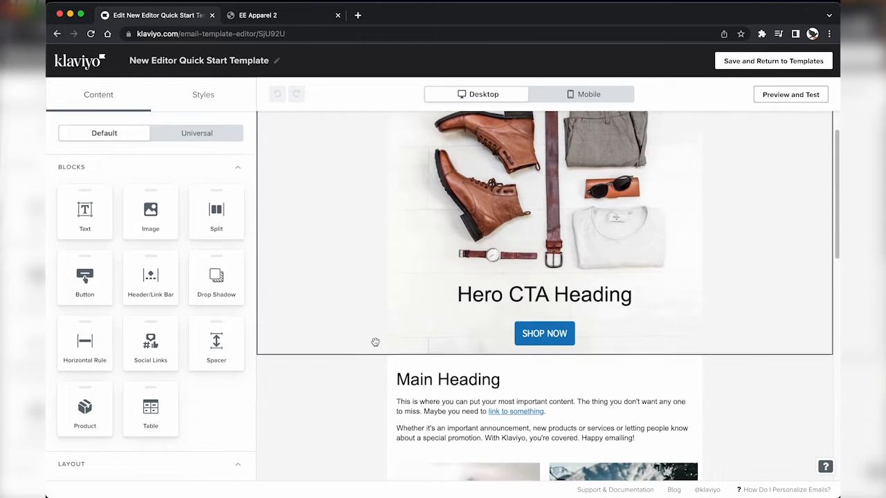
{"action": "scroll", "coordinate": [477, 325], "scroll_direction": "down", "scroll_amount": 5}
{"action": "scroll", "coordinate": [366, 238], "scroll_direction": "up", "scroll_amount": 6}
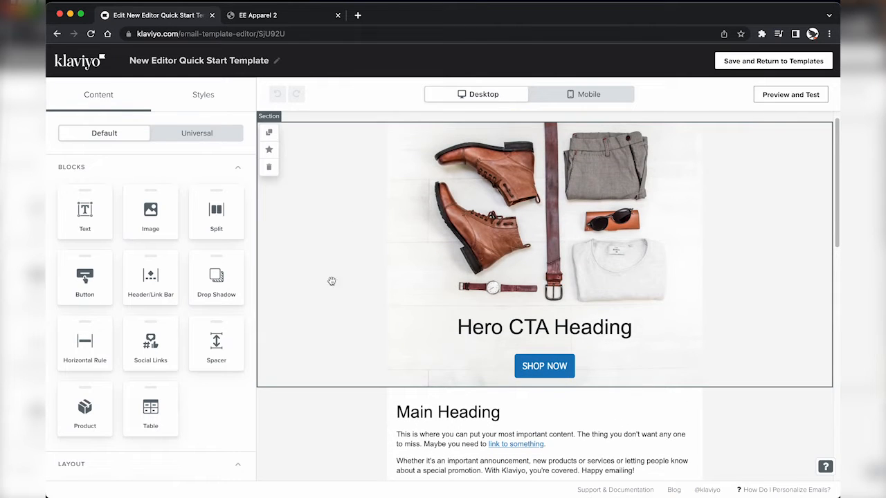
{"action": "left_click", "coordinate": [488, 312]}
{"action": "left_click", "coordinate": [490, 367]}
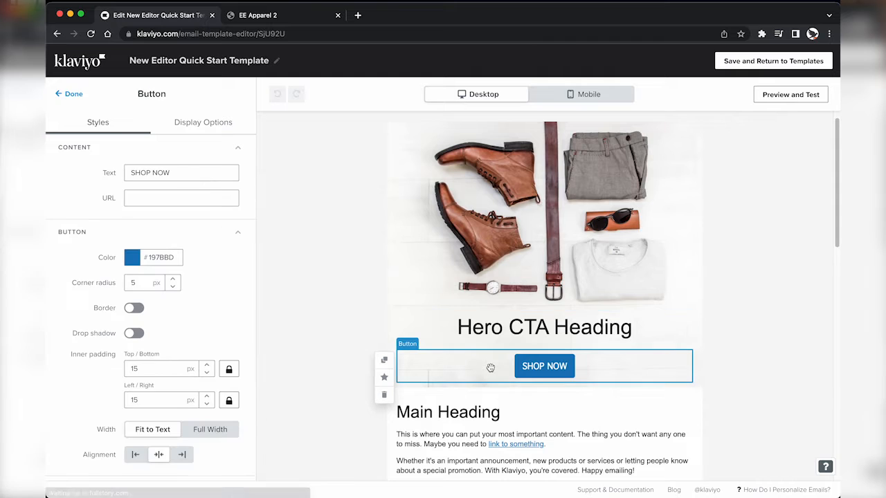
{"action": "left_click", "coordinate": [309, 331]}
{"action": "scroll", "coordinate": [339, 360], "scroll_direction": "down", "scroll_amount": 5}
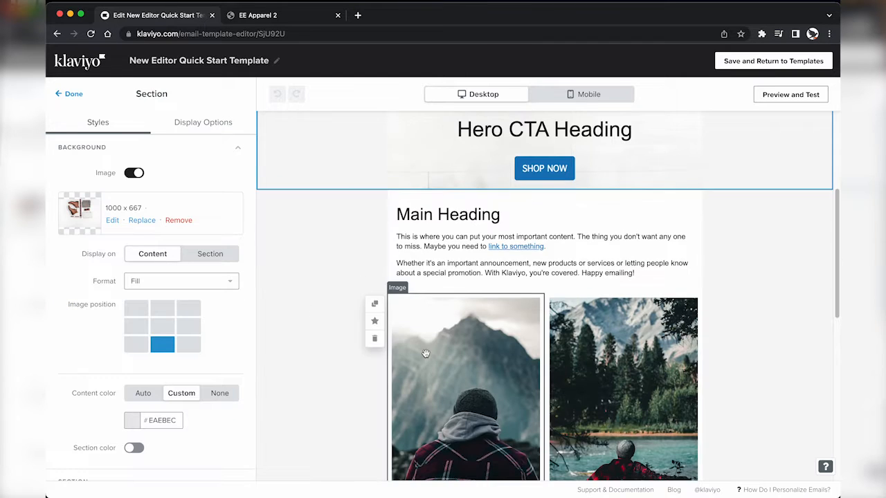
{"action": "scroll", "coordinate": [356, 383], "scroll_direction": "down", "scroll_amount": 3}
{"action": "scroll", "coordinate": [394, 221], "scroll_direction": "up", "scroll_amount": 10}
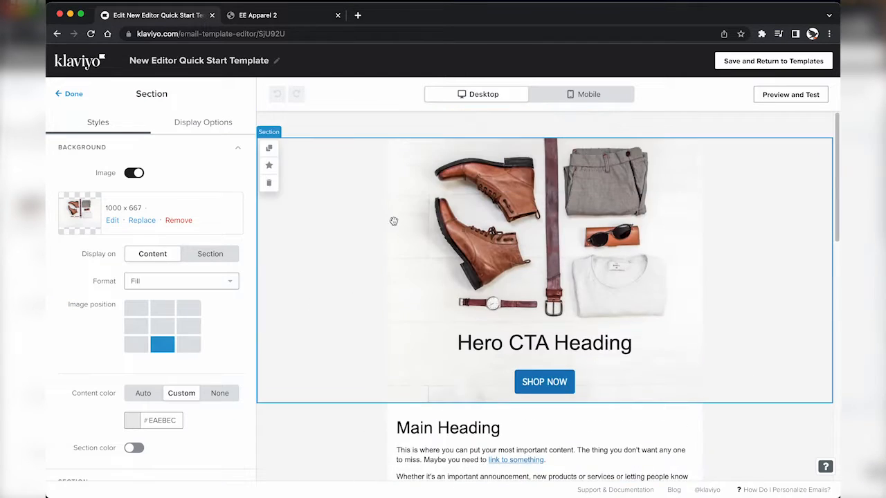
{"action": "left_click", "coordinate": [269, 183]}
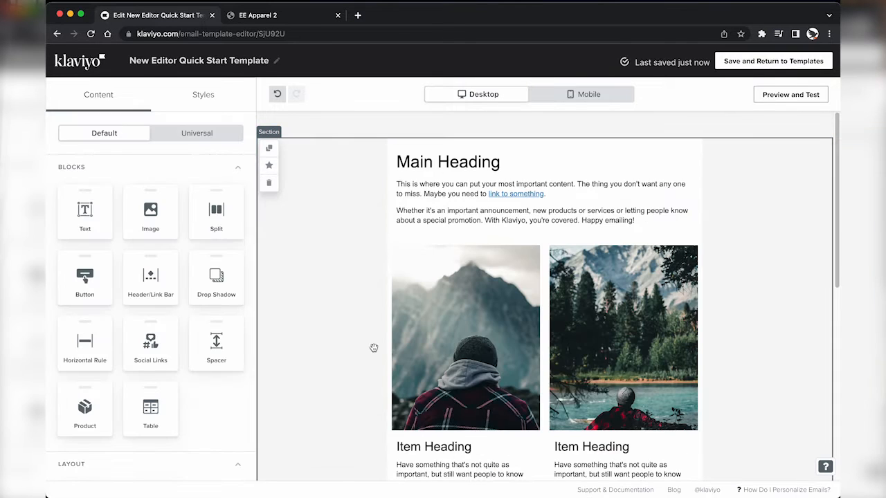
Step: Open the Main Heading text block's Text settings
{"action": "scroll", "coordinate": [374, 348], "scroll_direction": "down", "scroll_amount": 3}
{"action": "scroll", "coordinate": [373, 347], "scroll_direction": "up", "scroll_amount": 3}
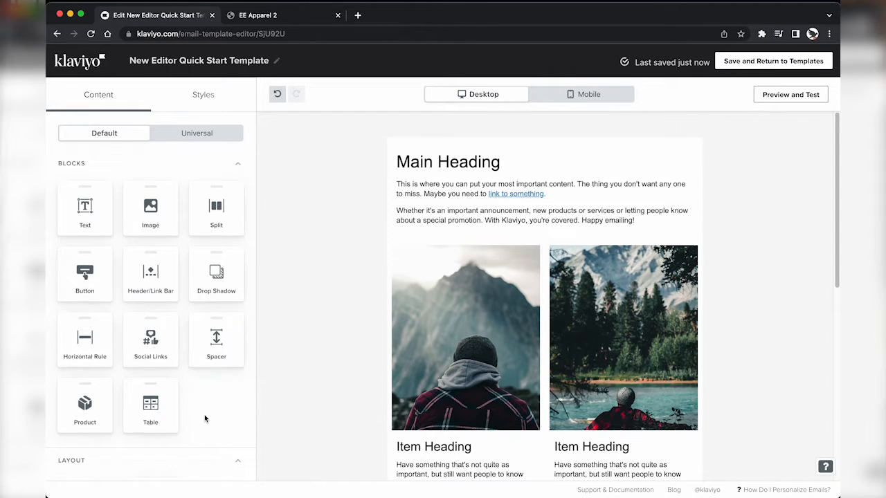
{"action": "scroll", "coordinate": [206, 415], "scroll_direction": "down", "scroll_amount": 2}
{"action": "scroll", "coordinate": [206, 415], "scroll_direction": "up", "scroll_amount": 2}
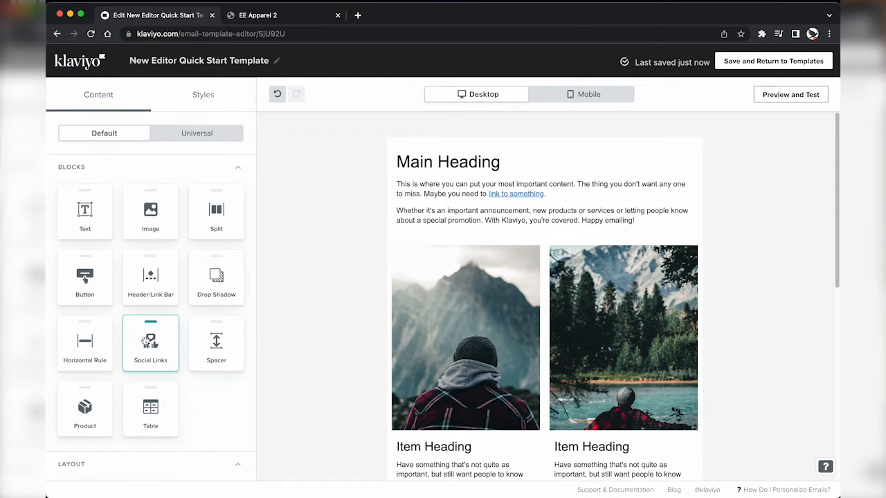
{"action": "left_click", "coordinate": [408, 184]}
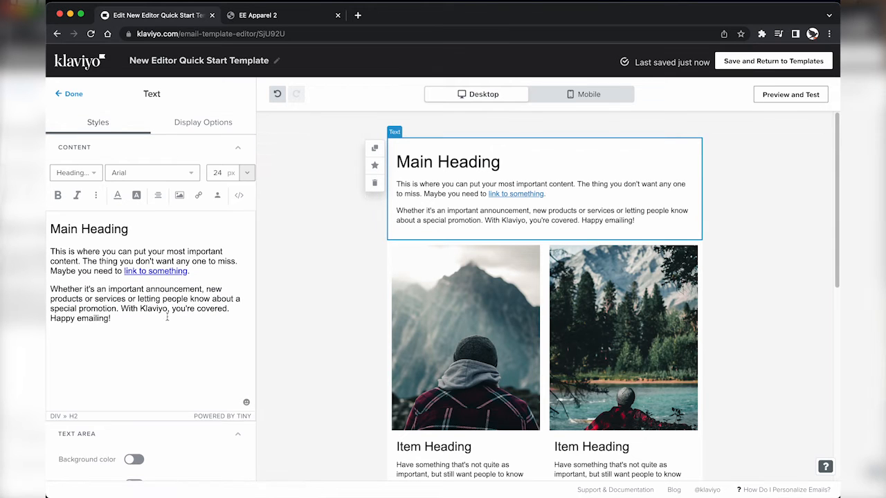
{"action": "scroll", "coordinate": [139, 314], "scroll_direction": "down", "scroll_amount": 5}
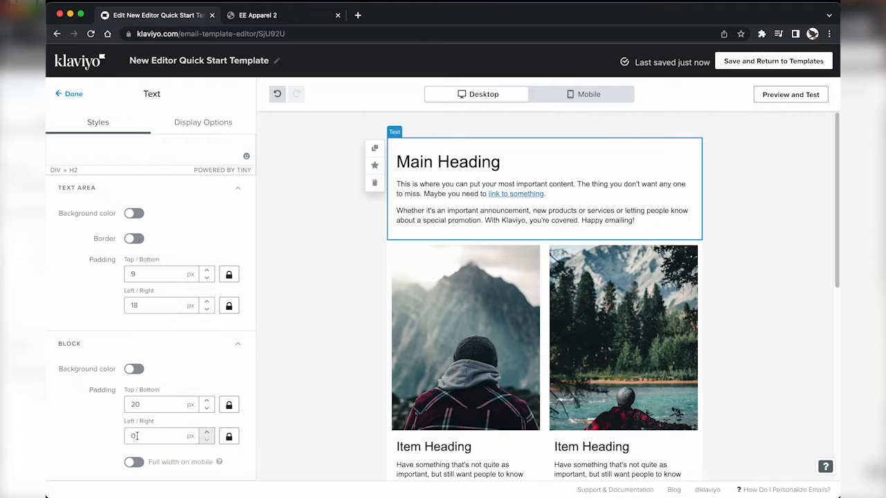
{"action": "scroll", "coordinate": [165, 279], "scroll_direction": "up", "scroll_amount": 5}
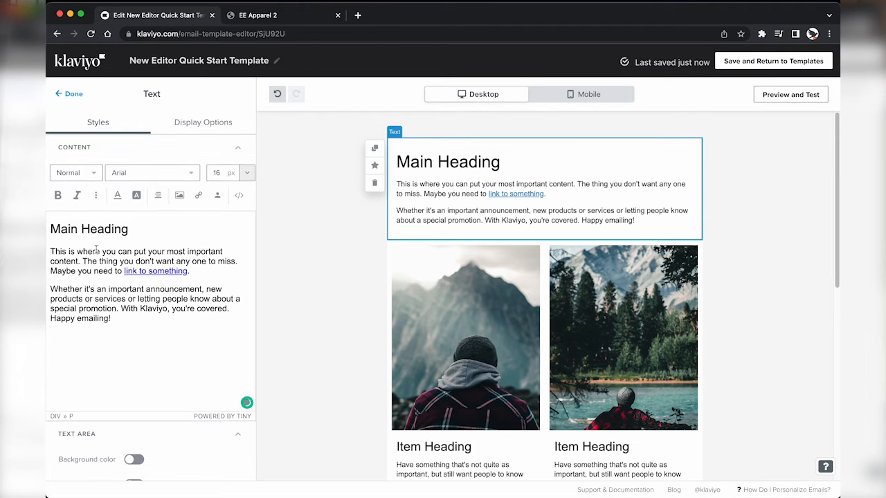
Step: Set the email's body text font to Poppins Normal 400
{"action": "left_click", "coordinate": [72, 94]}
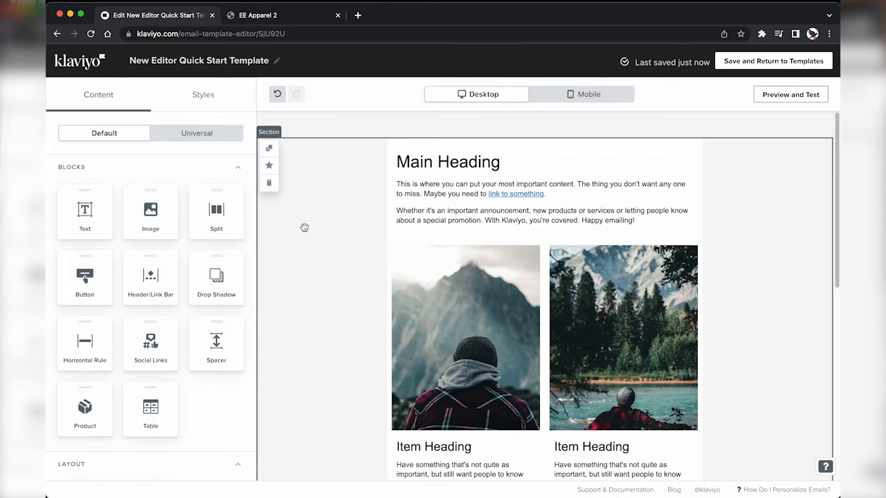
{"action": "left_click", "coordinate": [197, 98]}
{"action": "scroll", "coordinate": [168, 270], "scroll_direction": "down", "scroll_amount": 5}
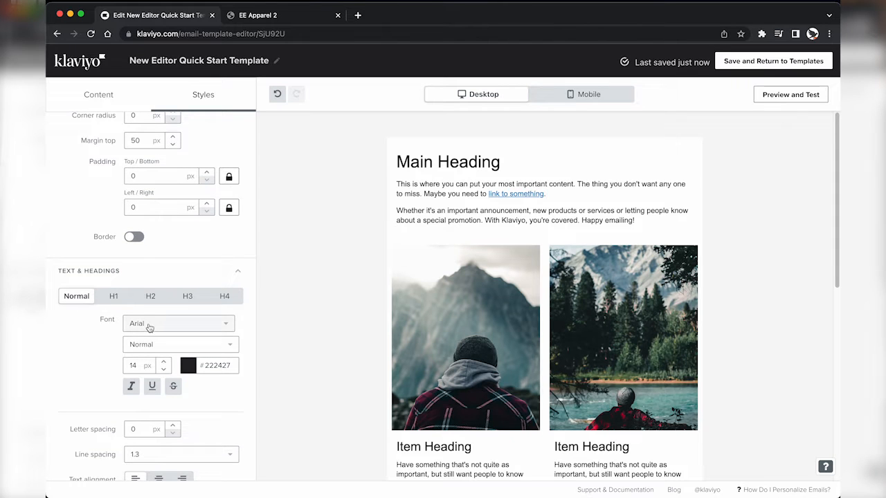
{"action": "left_click", "coordinate": [150, 327]}
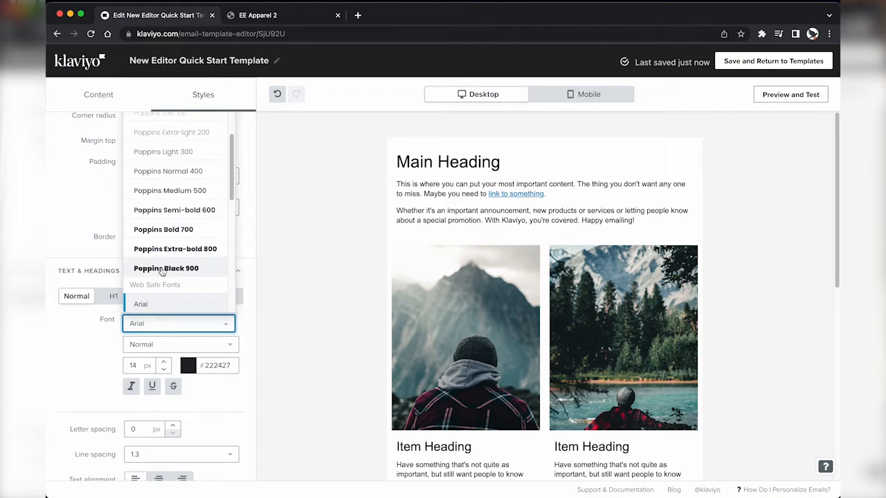
{"action": "scroll", "coordinate": [166, 242], "scroll_direction": "up", "scroll_amount": 2}
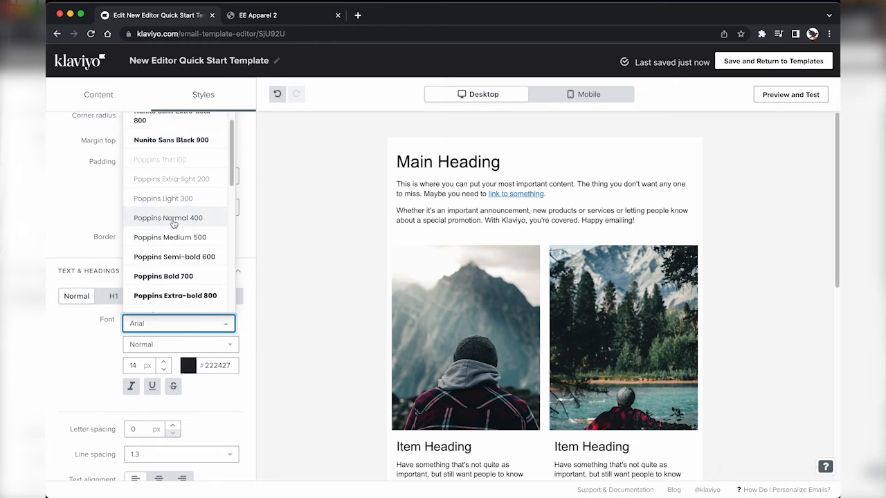
{"action": "left_click", "coordinate": [173, 221]}
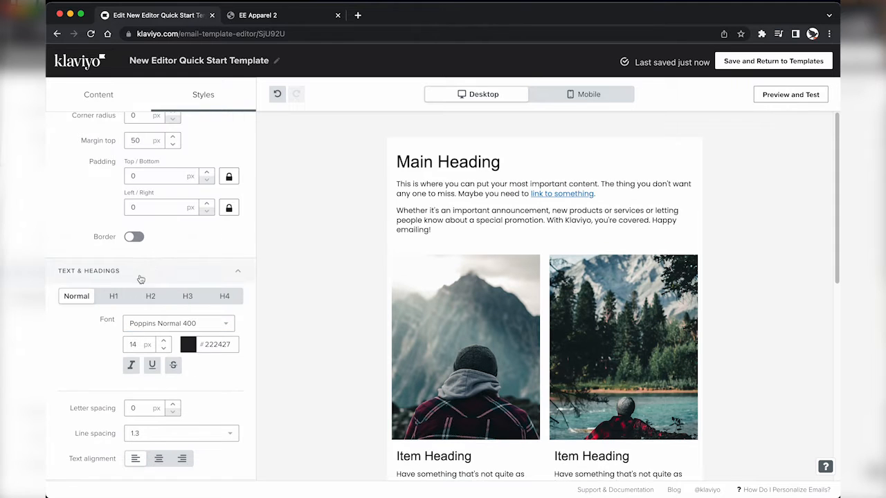
Step: Set H1 and H2 headings to Poppins Semi-bold 600
{"action": "left_click", "coordinate": [115, 297]}
{"action": "left_click", "coordinate": [166, 323]}
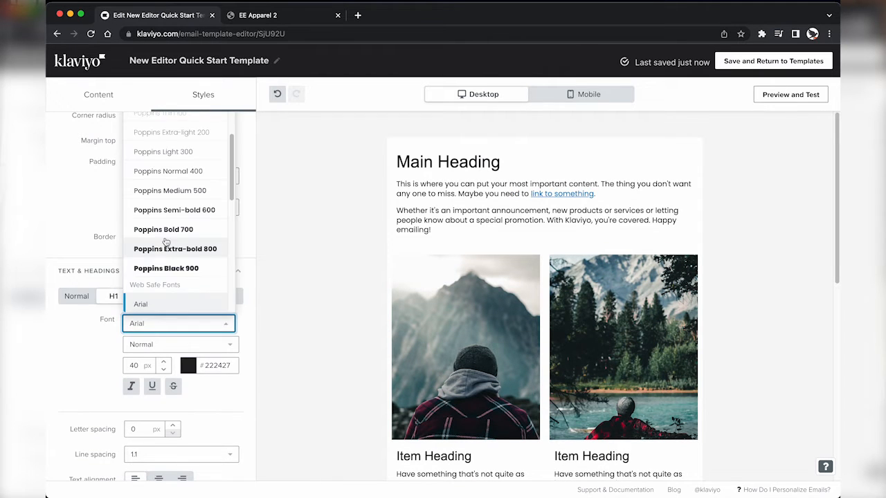
{"action": "left_click", "coordinate": [173, 210]}
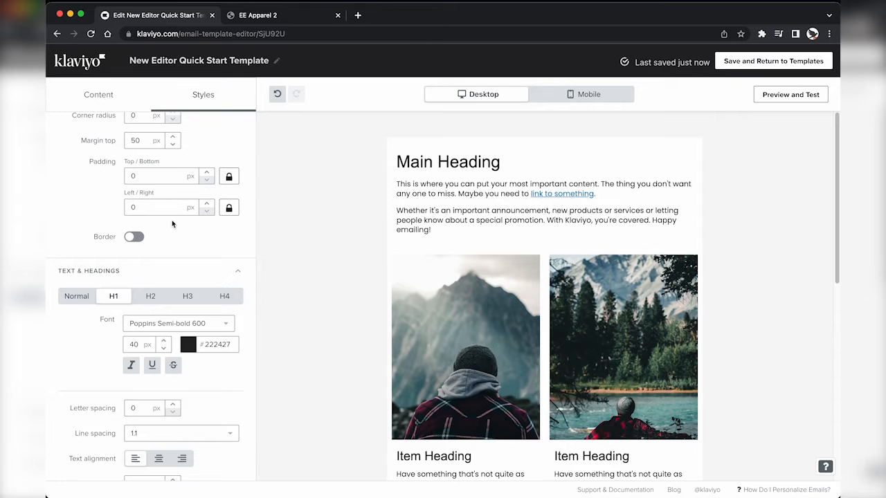
{"action": "left_click", "coordinate": [151, 297]}
{"action": "left_click", "coordinate": [154, 324]}
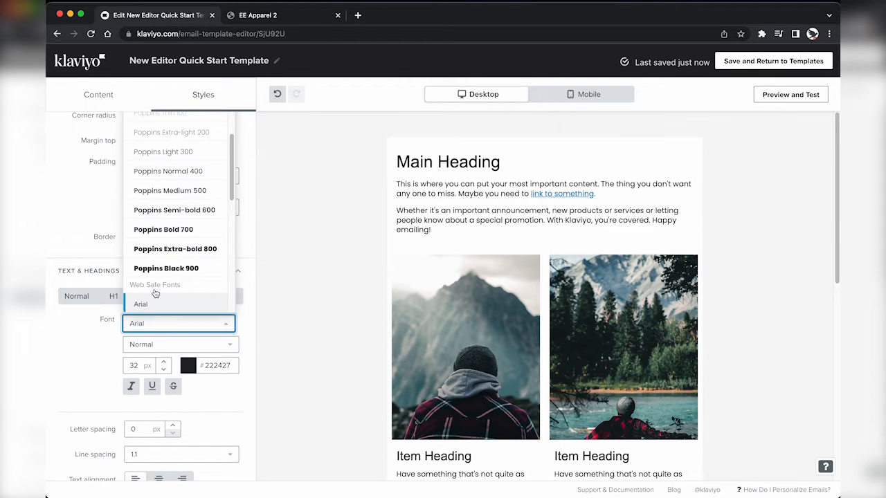
{"action": "left_click", "coordinate": [177, 210]}
Step: Reduce the H2 mobile text size to 24 px in the mobile preview
{"action": "scroll", "coordinate": [173, 349], "scroll_direction": "down", "scroll_amount": 10}
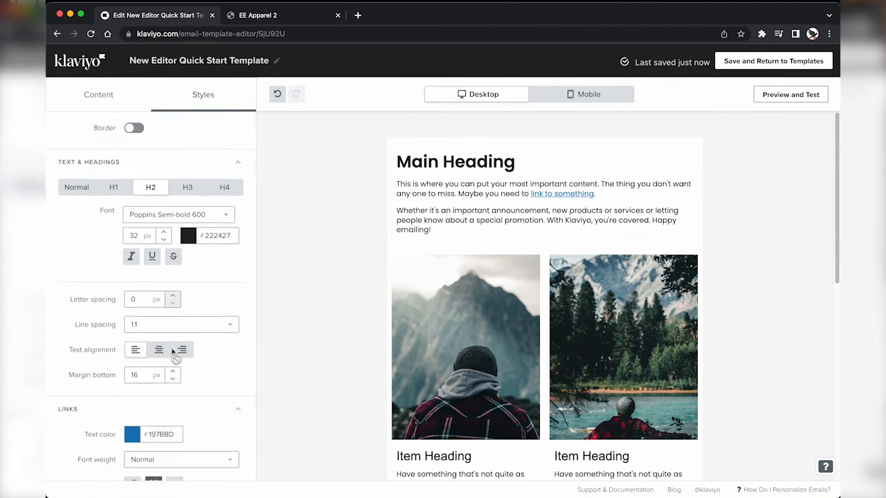
{"action": "scroll", "coordinate": [173, 353], "scroll_direction": "down", "scroll_amount": 2}
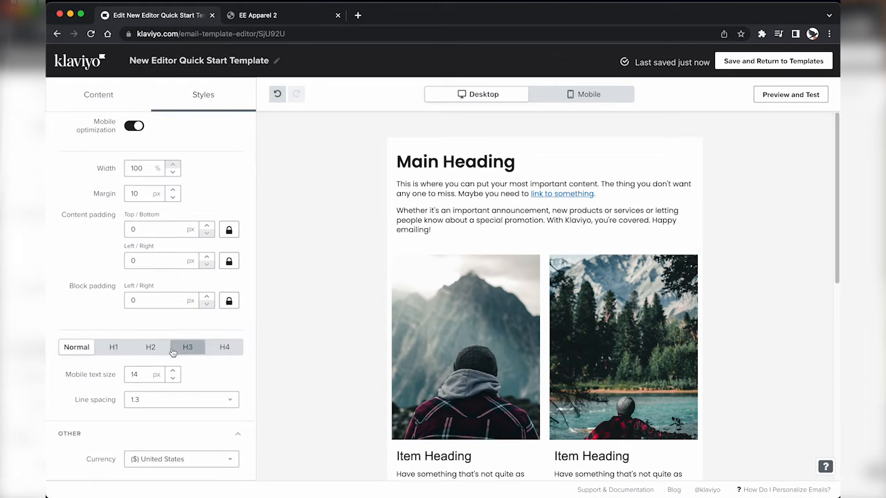
{"action": "left_click", "coordinate": [117, 349]}
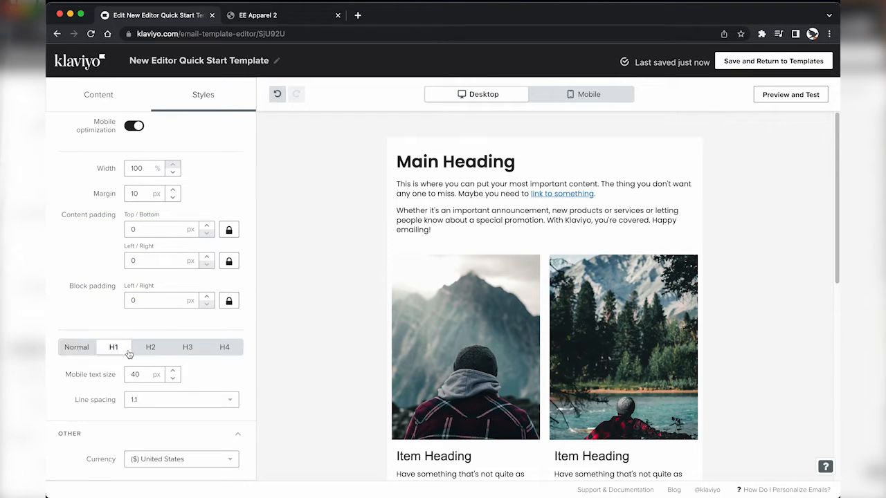
{"action": "left_click", "coordinate": [151, 349]}
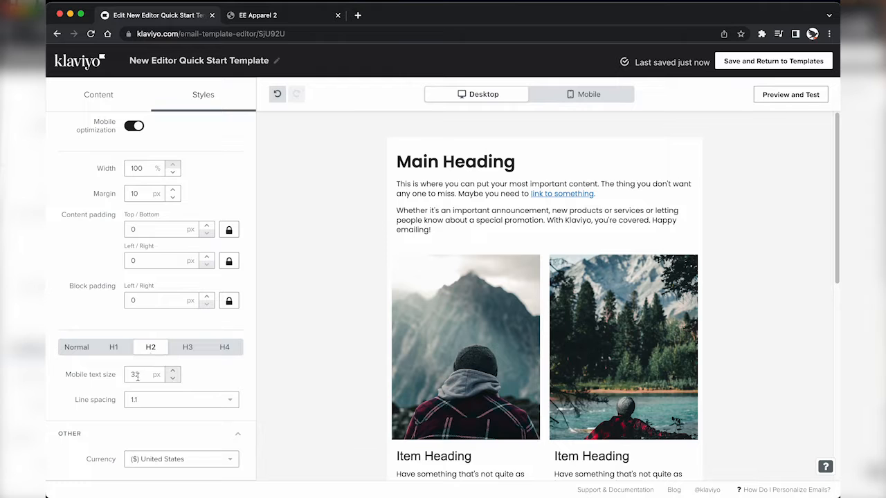
{"action": "left_click", "coordinate": [585, 94]}
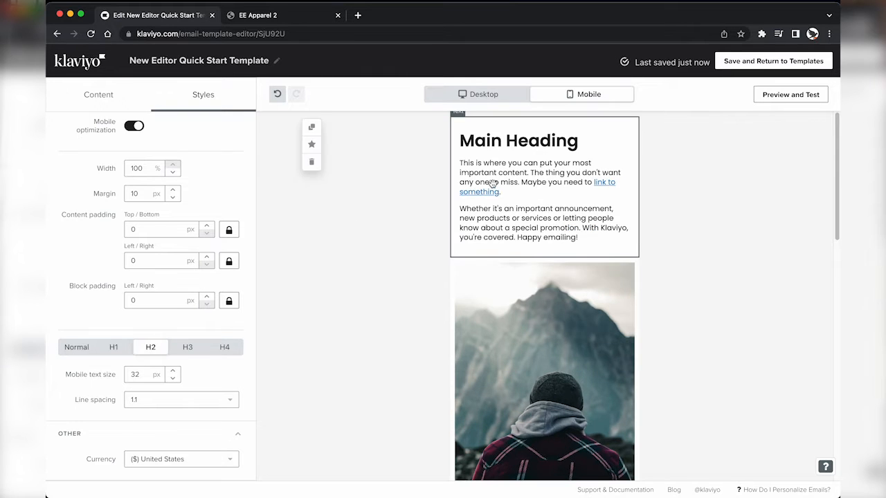
{"action": "scroll", "coordinate": [493, 184], "scroll_direction": "up", "scroll_amount": 2}
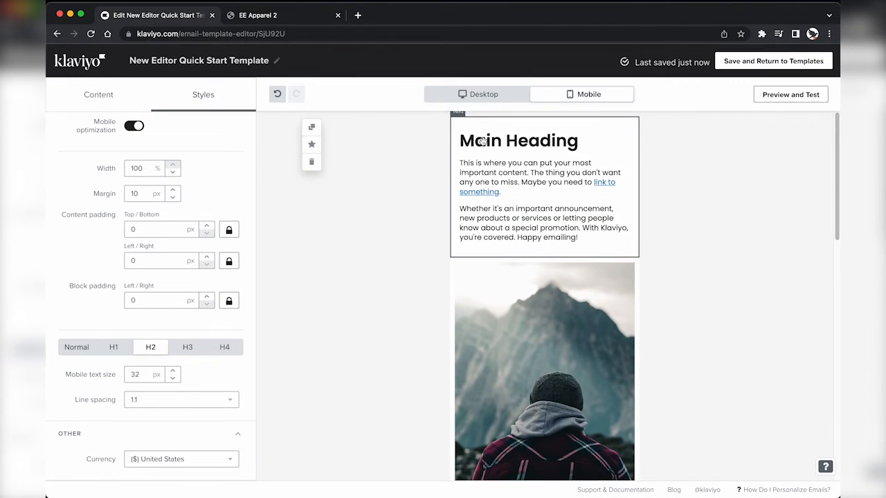
{"action": "left_click", "coordinate": [172, 380]}
{"action": "left_click", "coordinate": [173, 379]}
{"action": "left_click", "coordinate": [173, 380]}
{"action": "left_click", "coordinate": [172, 379]}
{"action": "left_click", "coordinate": [172, 380]}
{"action": "left_click", "coordinate": [172, 380]}
{"action": "left_click", "coordinate": [172, 380]}
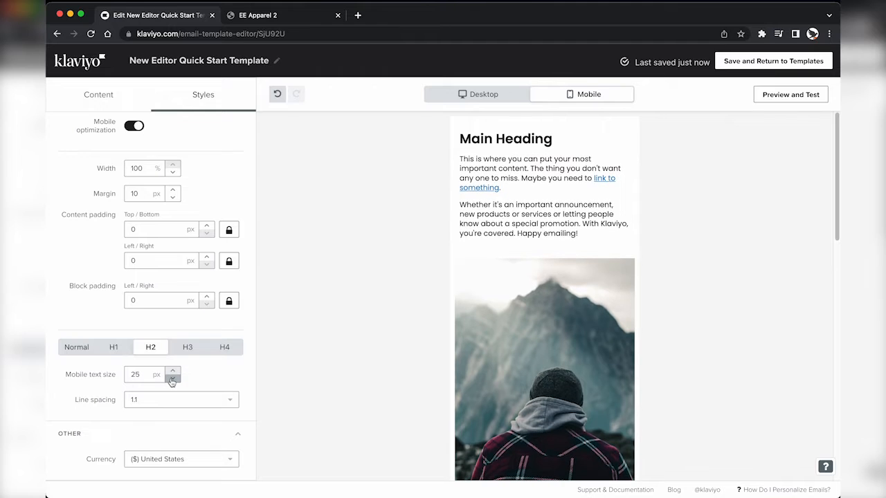
{"action": "left_click", "coordinate": [173, 380]}
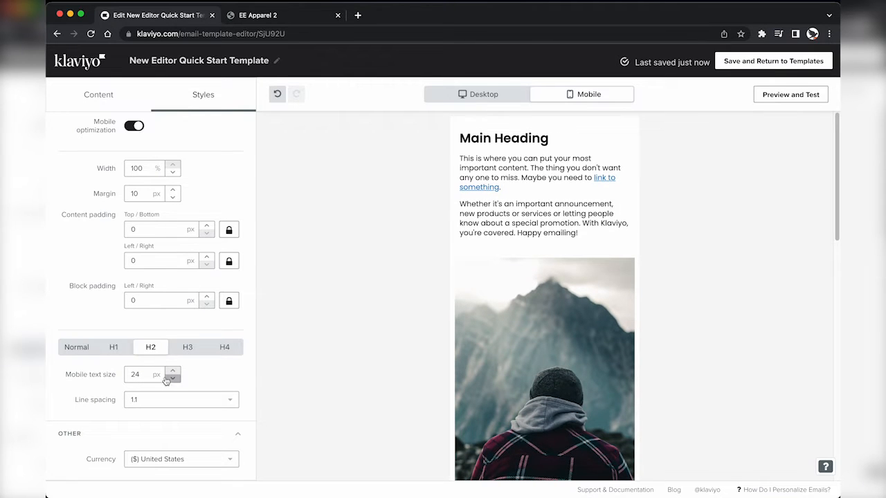
Step: Set the body text mobile size to 13 px
{"action": "left_click", "coordinate": [76, 346]}
{"action": "left_click", "coordinate": [173, 379]}
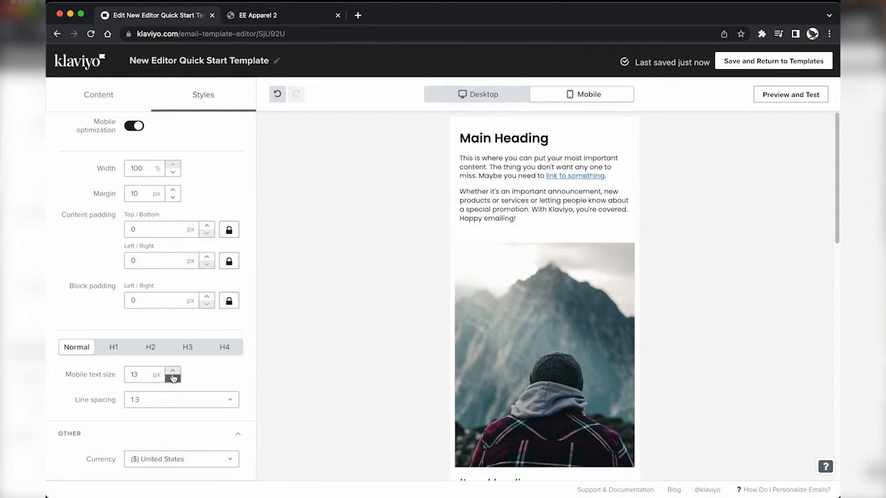
{"action": "left_click", "coordinate": [173, 372]}
{"action": "left_click", "coordinate": [100, 96]}
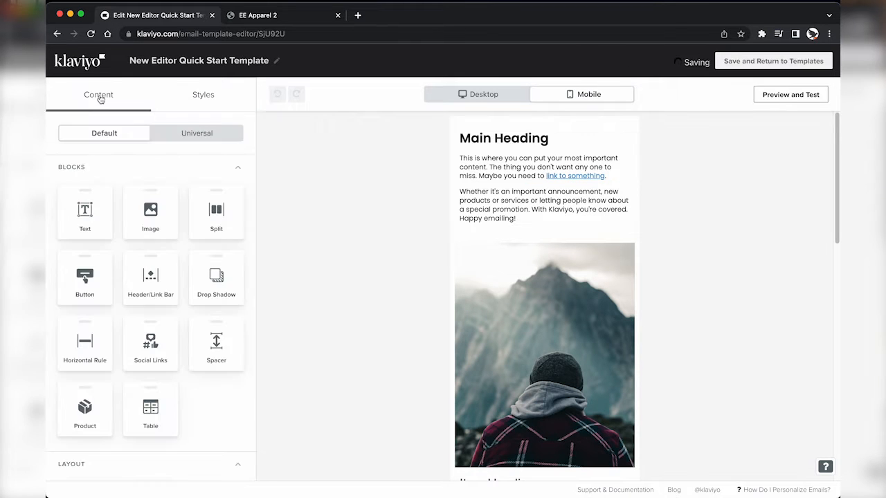
Step: Add a new top section holding a header bar with store nav links
{"action": "left_click", "coordinate": [481, 96]}
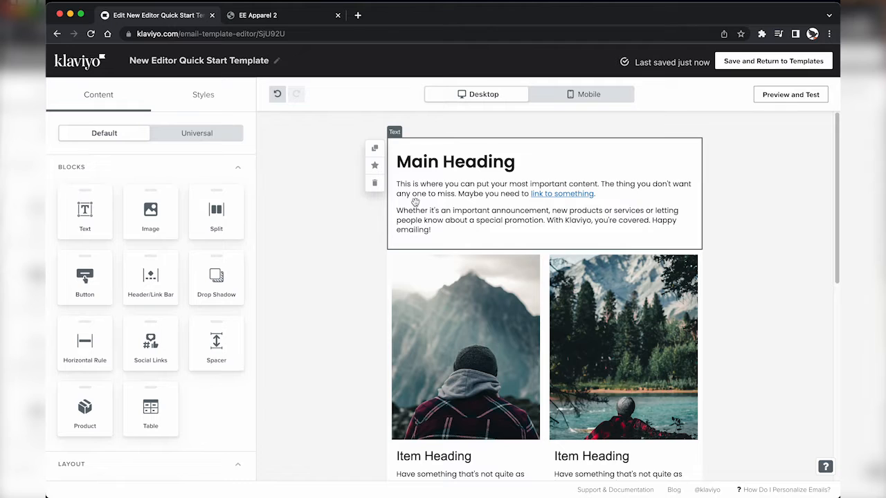
{"action": "left_click", "coordinate": [292, 17]}
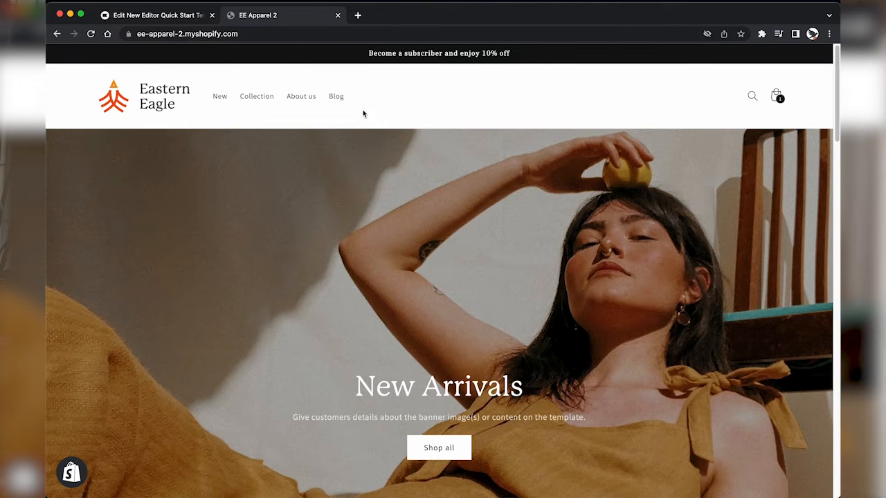
{"action": "left_click", "coordinate": [163, 15]}
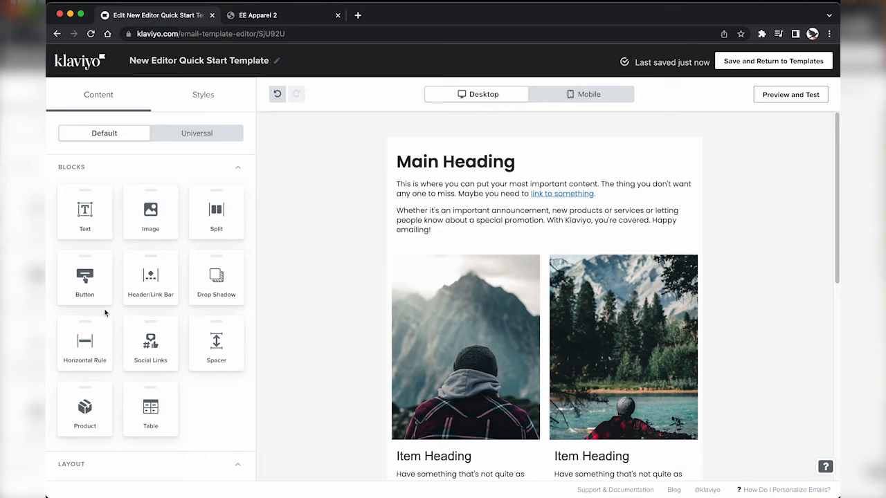
{"action": "scroll", "coordinate": [105, 313], "scroll_direction": "down", "scroll_amount": 2}
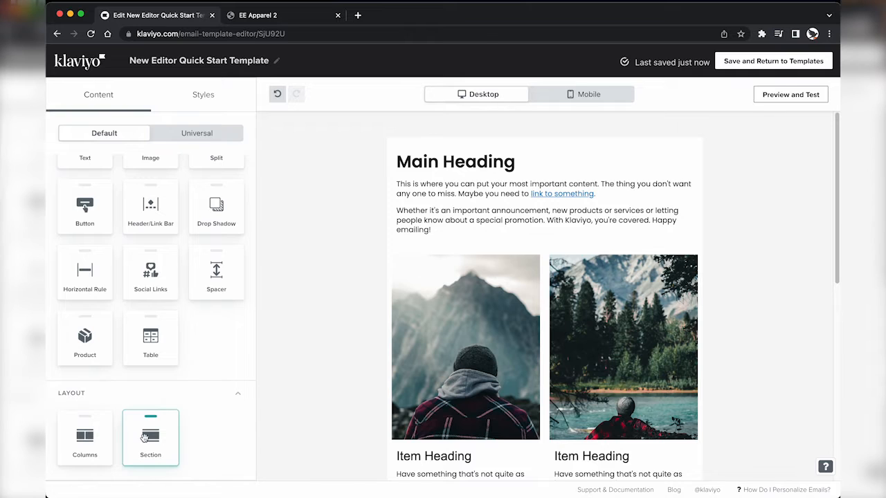
{"action": "left_click_drag", "start_coordinate": [144, 437], "coordinate": [419, 165]}
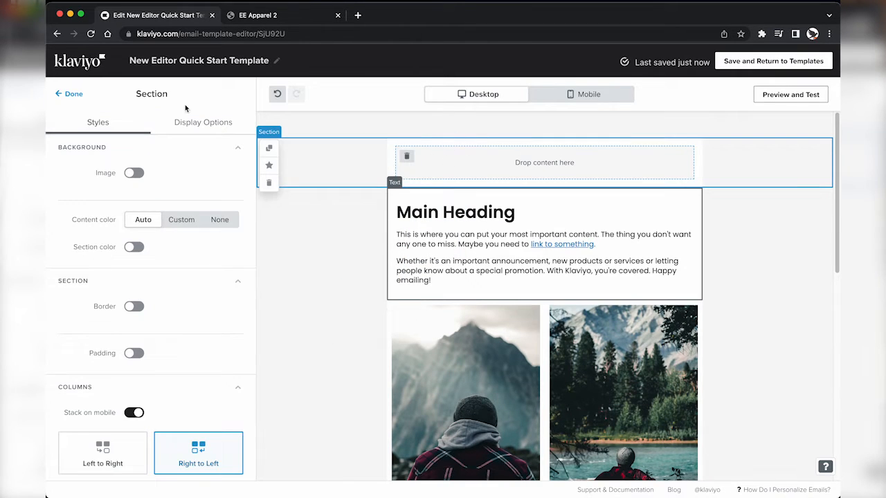
{"action": "left_click", "coordinate": [73, 94]}
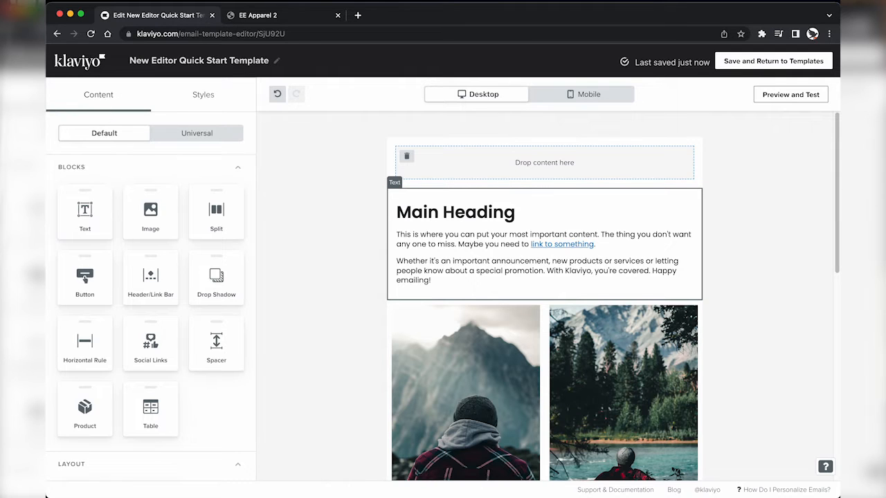
{"action": "left_click_drag", "start_coordinate": [151, 277], "coordinate": [473, 179]}
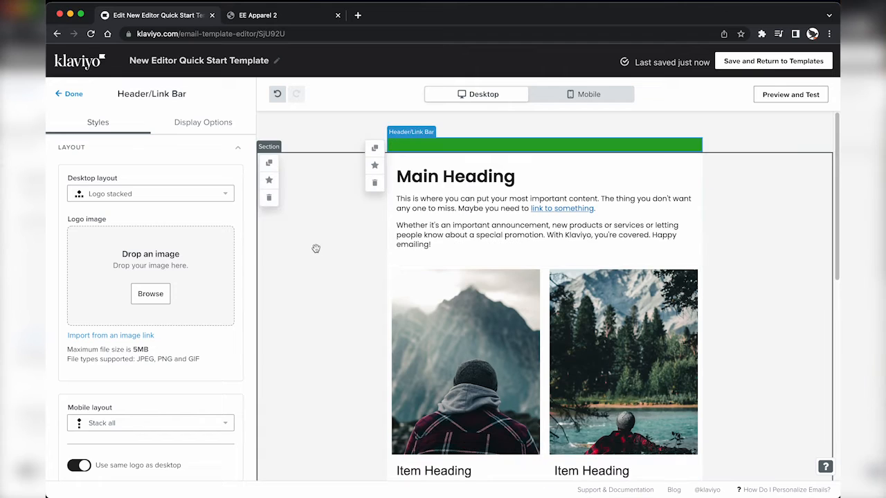
Step: Turn off the header bar's green background colour
{"action": "scroll", "coordinate": [190, 348], "scroll_direction": "down", "scroll_amount": 10}
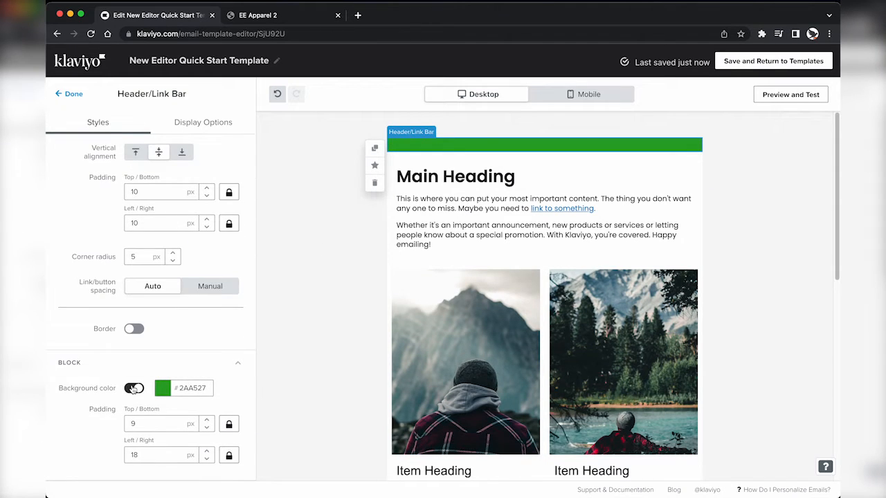
{"action": "left_click", "coordinate": [134, 389]}
{"action": "scroll", "coordinate": [199, 263], "scroll_direction": "up", "scroll_amount": 5}
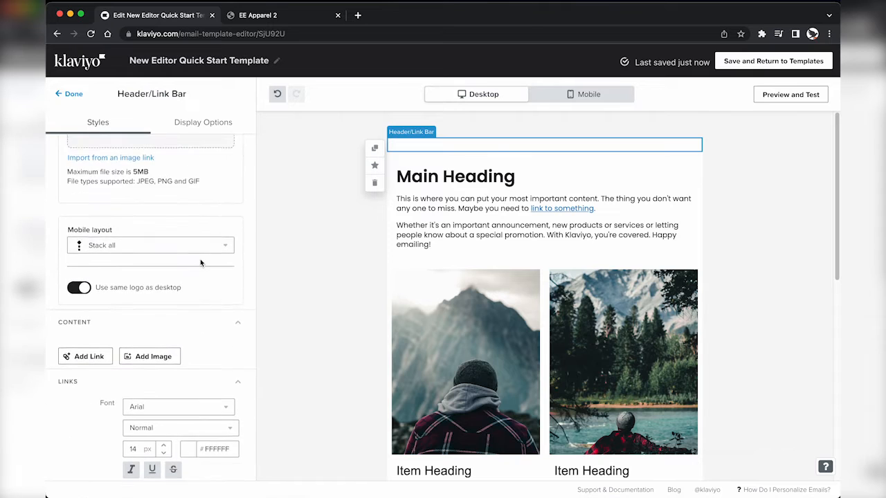
{"action": "scroll", "coordinate": [200, 262], "scroll_direction": "up", "scroll_amount": 3}
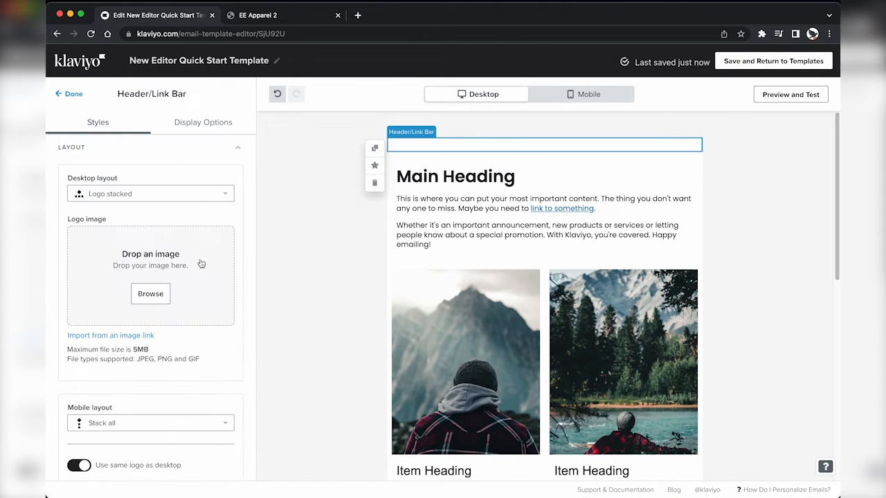
Step: Start a logo image upload and open the Master Template folder in Finder
{"action": "left_click", "coordinate": [122, 270]}
{"action": "double_click", "coordinate": [410, 172]}
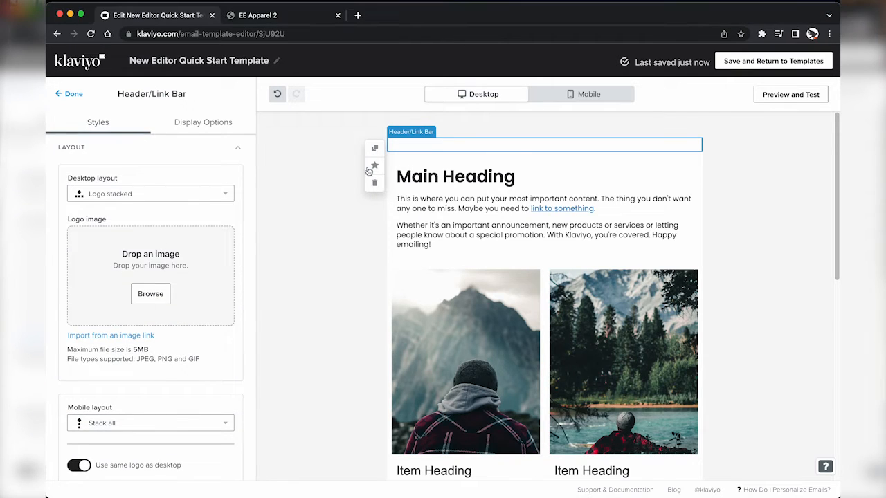
{"action": "key", "text": "super+Tab"}
{"action": "left_click", "coordinate": [420, 229]}
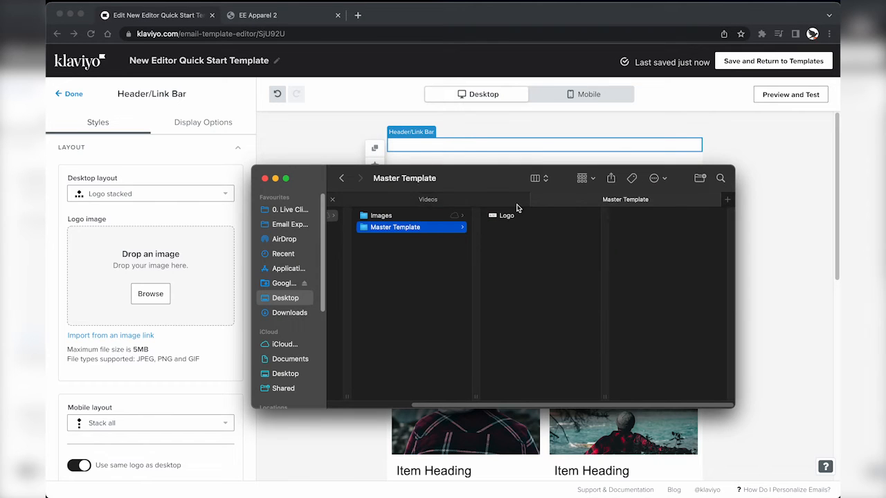
Step: Drop the Eastern Eagle logo into the header's logo slot and give it alt text
{"action": "left_click", "coordinate": [513, 217]}
{"action": "left_click_drag", "start_coordinate": [506, 217], "coordinate": [168, 262]}
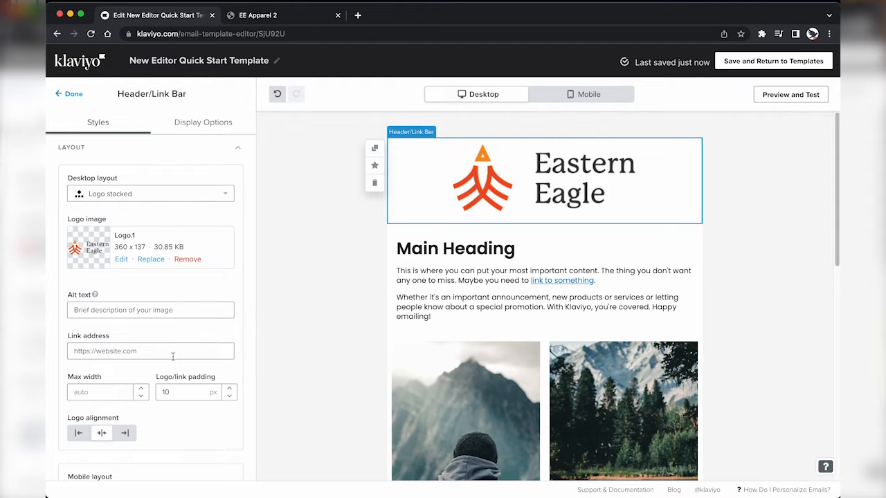
{"action": "left_click", "coordinate": [141, 313]}
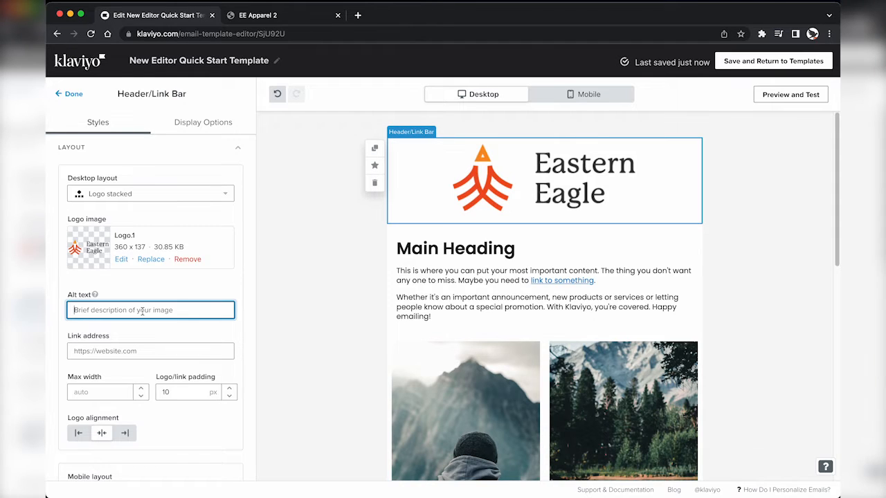
{"action": "type", "text": "Eastern Eagle"}
Step: Link the logo to the store homepage, set its max width to 120 px, and left-align it
{"action": "left_click", "coordinate": [136, 353]}
{"action": "key", "text": "ctrl+Tab"}
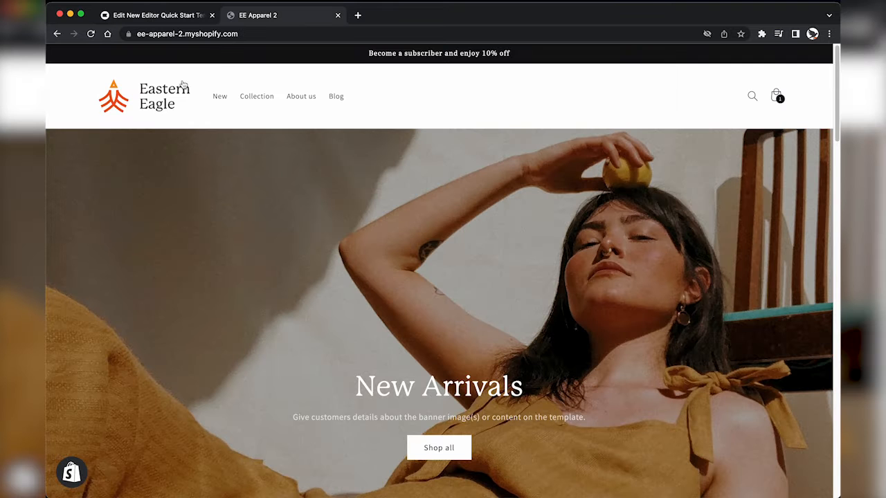
{"action": "left_click", "coordinate": [217, 34]}
{"action": "key", "text": "ctrl+c"}
{"action": "key", "text": "ctrl+Tab"}
{"action": "key", "text": "ctrl+v"}
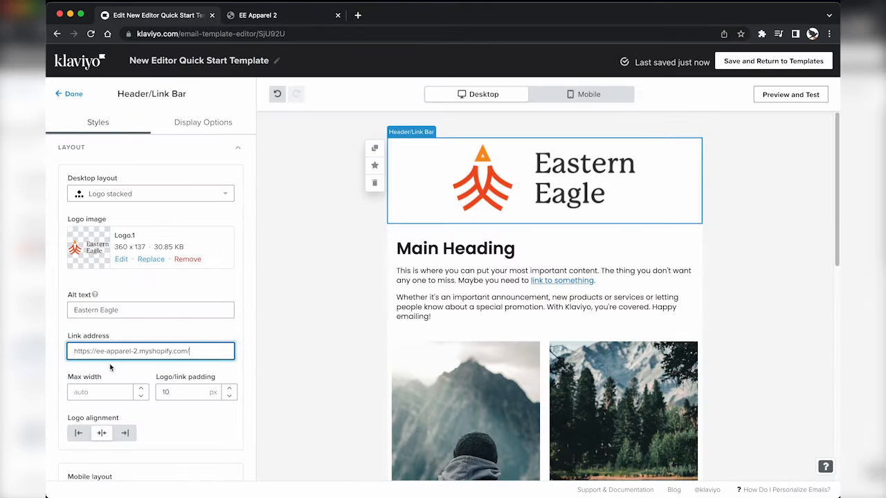
{"action": "left_click", "coordinate": [102, 392]}
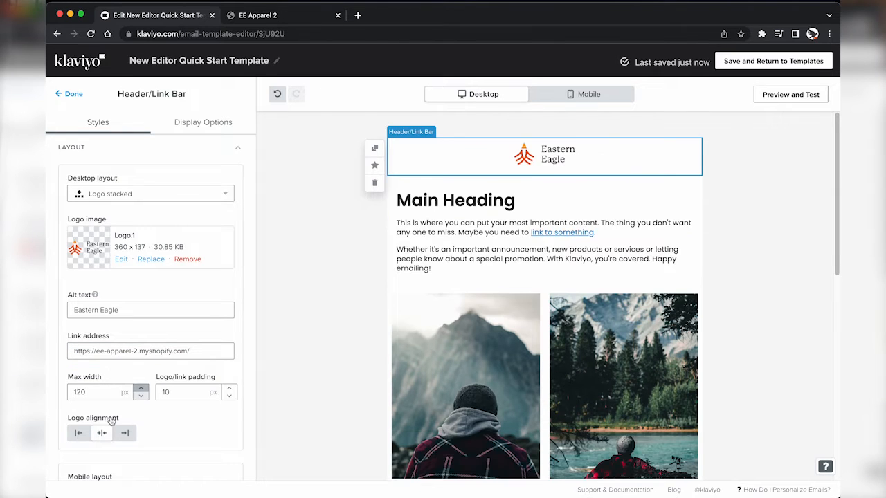
{"action": "left_click", "coordinate": [79, 433]}
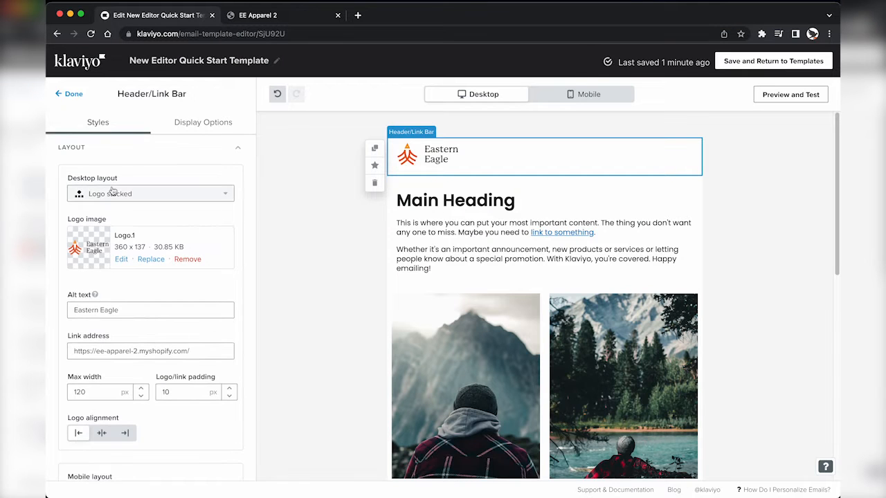
Step: Set both the desktop and mobile header layouts to Logo inline
{"action": "left_click", "coordinate": [114, 194]}
{"action": "left_click", "coordinate": [106, 230]}
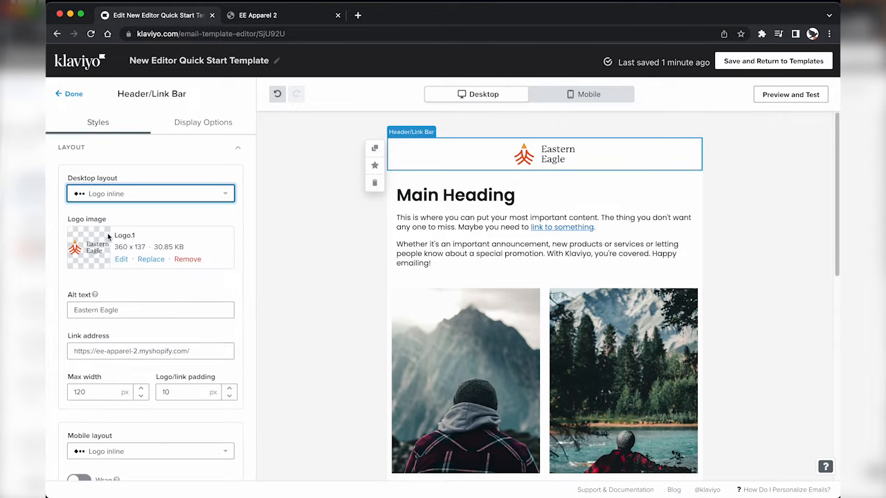
{"action": "scroll", "coordinate": [117, 364], "scroll_direction": "down", "scroll_amount": 2}
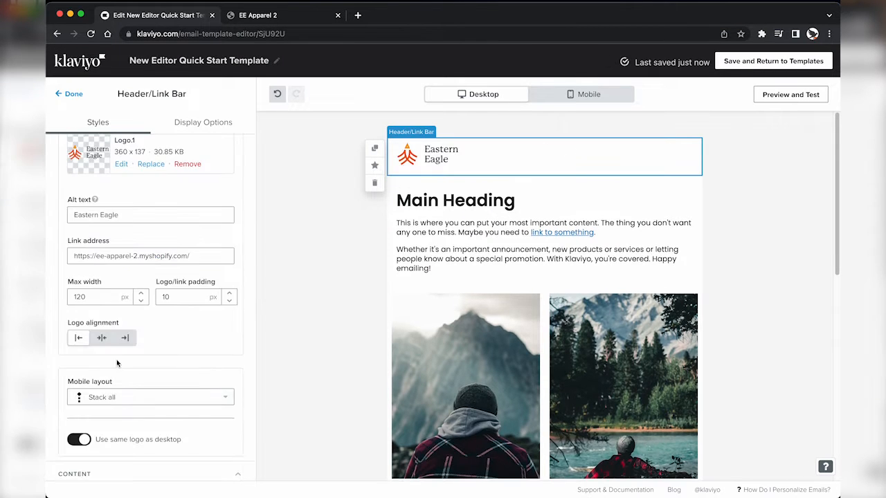
{"action": "left_click", "coordinate": [113, 399]}
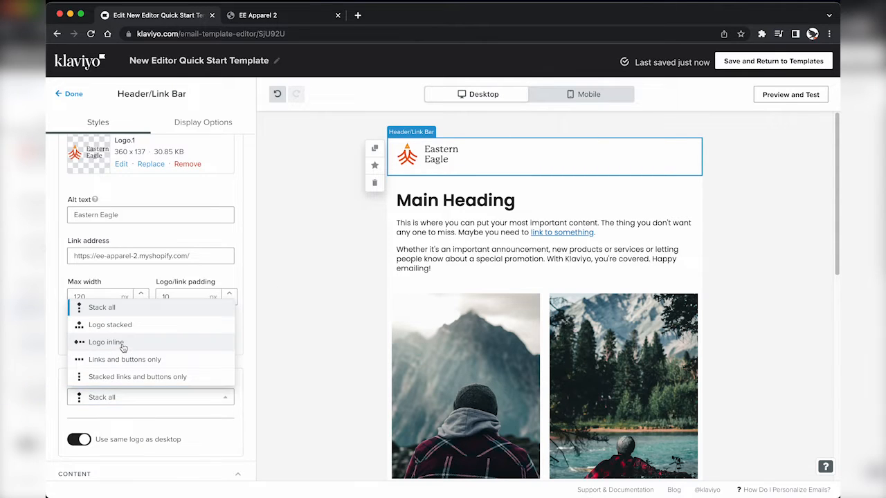
{"action": "left_click", "coordinate": [111, 341]}
{"action": "scroll", "coordinate": [115, 405], "scroll_direction": "down", "scroll_amount": 4}
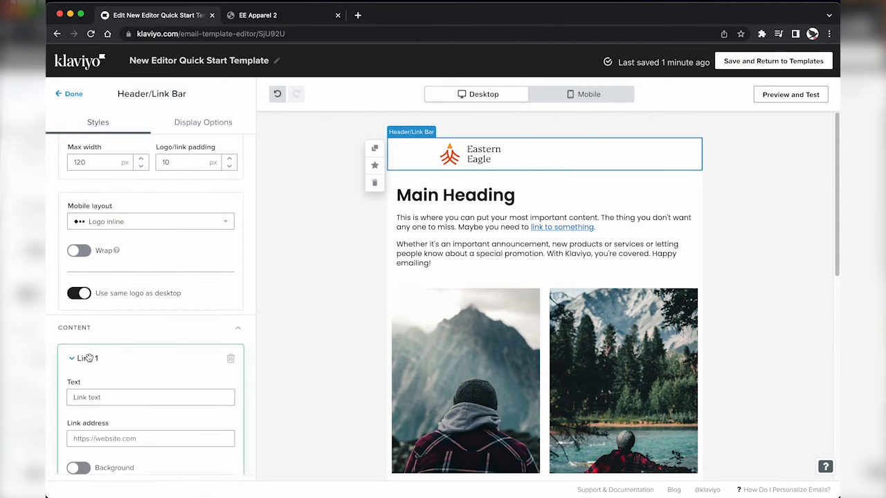
{"action": "scroll", "coordinate": [137, 370], "scroll_direction": "down", "scroll_amount": 1}
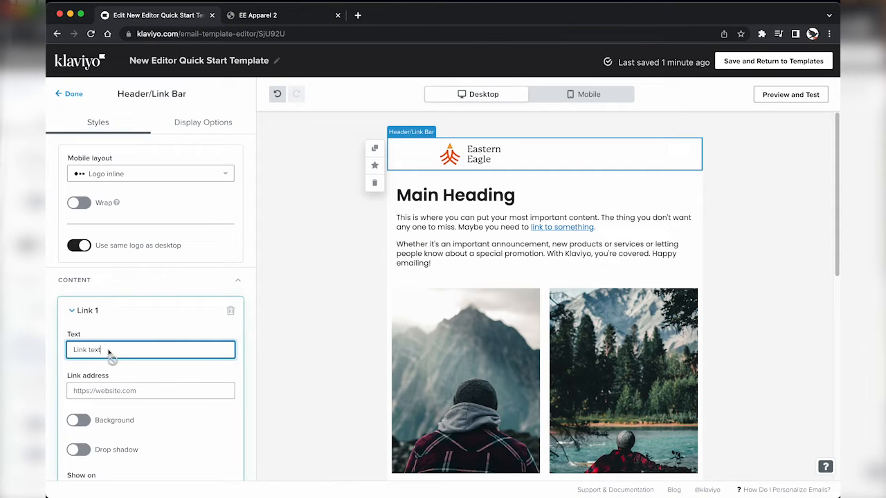
Step: Rename the first header link to 'New' and paste a store page address as its target
{"action": "triple_click", "coordinate": [108, 356]}
{"action": "type", "text": "New"}
{"action": "left_click", "coordinate": [123, 391]}
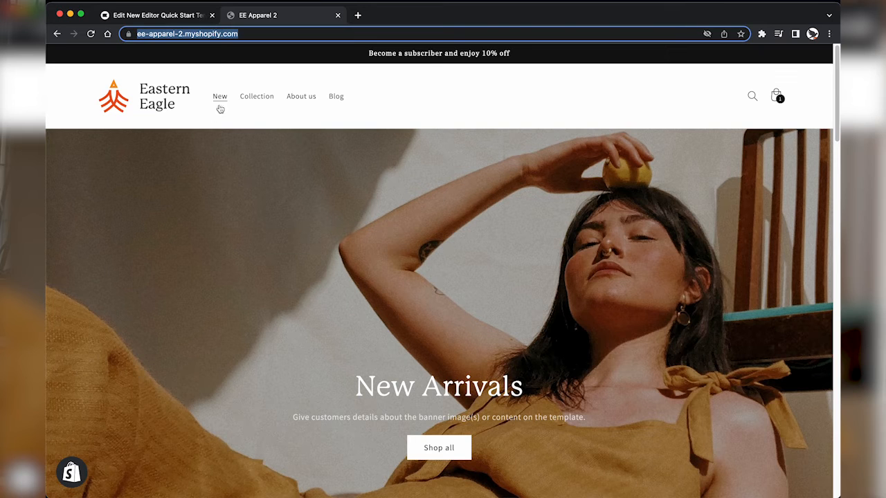
{"action": "left_click", "coordinate": [220, 108]}
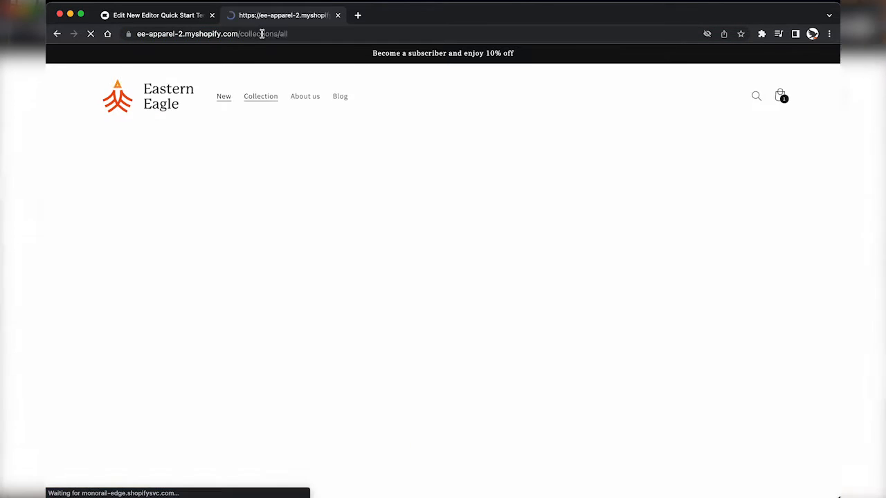
{"action": "left_click", "coordinate": [263, 33]}
{"action": "key", "text": "super+c"}
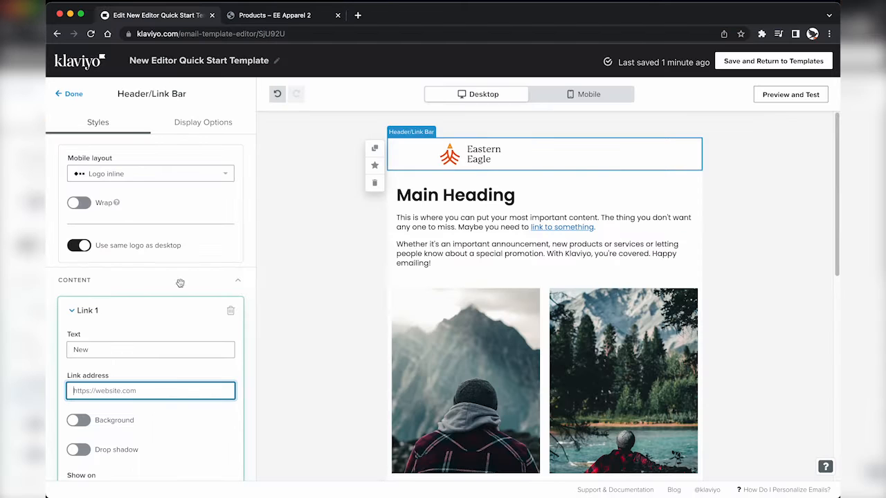
{"action": "key", "text": "super+v"}
{"action": "scroll", "coordinate": [141, 367], "scroll_direction": "down", "scroll_amount": 3}
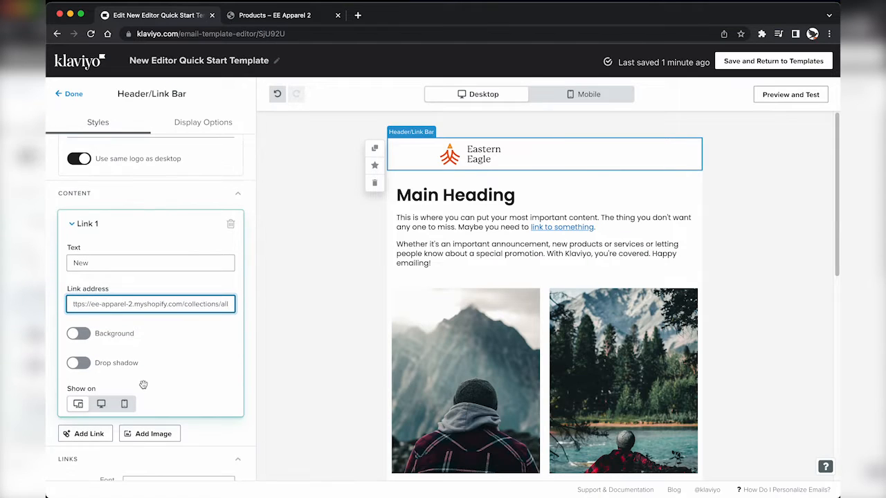
Step: Add a second header link, 'Collection', pointing to the collection page address
{"action": "left_click", "coordinate": [89, 433]}
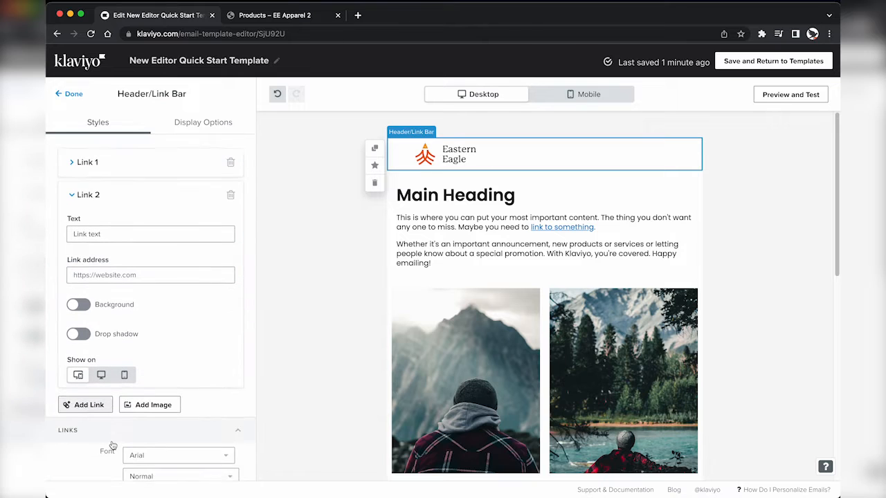
{"action": "left_click", "coordinate": [135, 233]}
{"action": "type", "text": "Colle"}
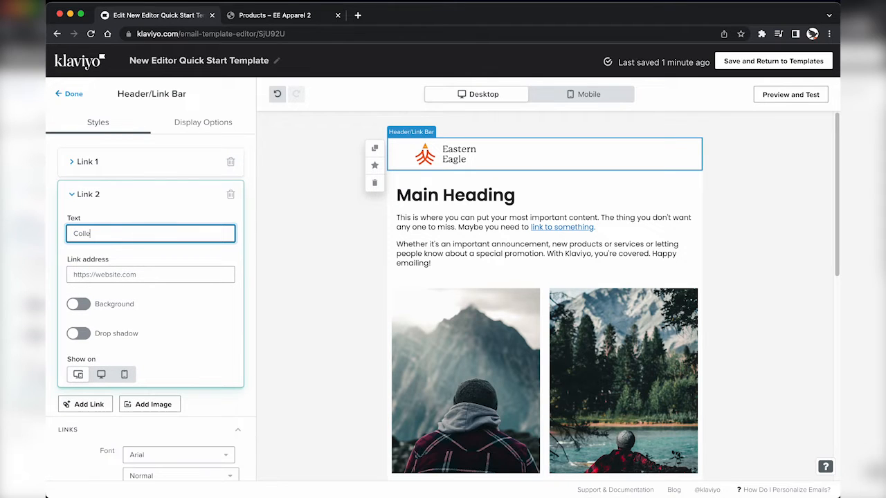
{"action": "type", "text": "ction"}
{"action": "key", "text": "Tab"}
{"action": "key", "text": "super+v"}
{"action": "key", "text": "Tab"}
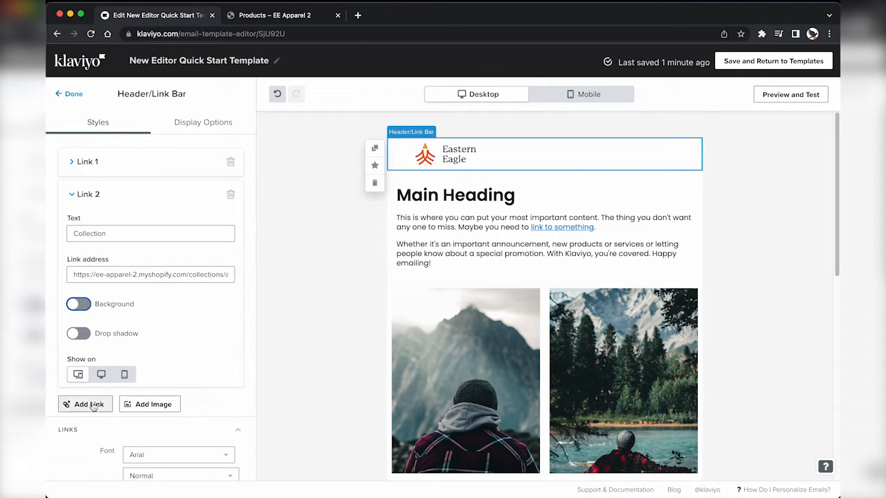
Step: Add a third header link that points to the store's About us page
{"action": "left_click", "coordinate": [93, 406]}
{"action": "left_click", "coordinate": [145, 266]}
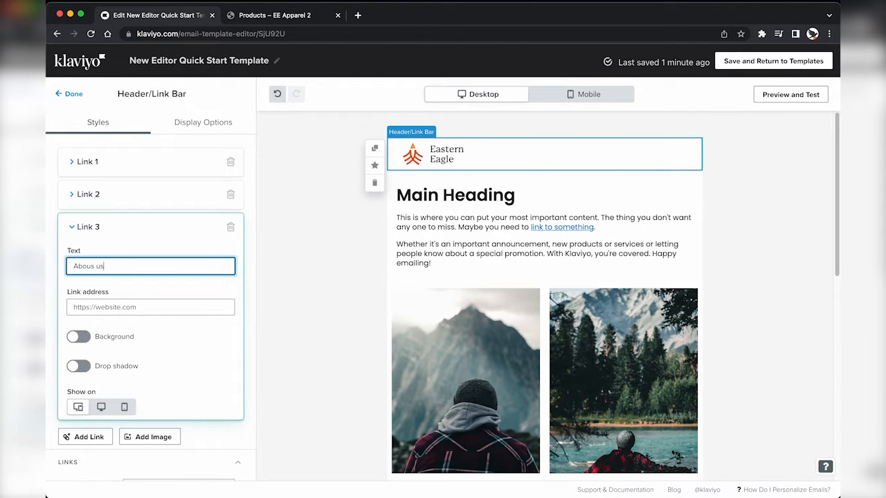
{"action": "key", "text": "ctrl+Tab"}
{"action": "left_click", "coordinate": [301, 96]}
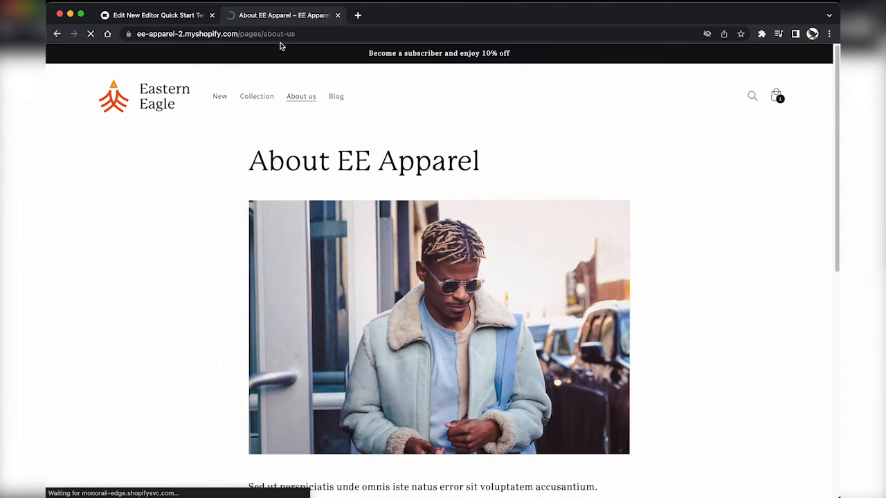
{"action": "key", "text": "super+l"}
{"action": "key", "text": "ctrl+shift+Tab"}
{"action": "left_click", "coordinate": [139, 308]}
{"action": "key", "text": "ctrl+v"}
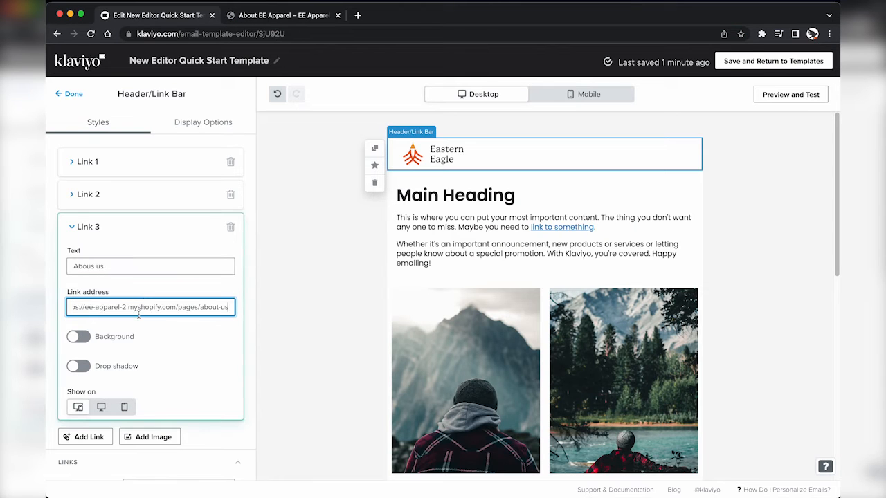
{"action": "scroll", "coordinate": [187, 379], "scroll_direction": "down", "scroll_amount": 1}
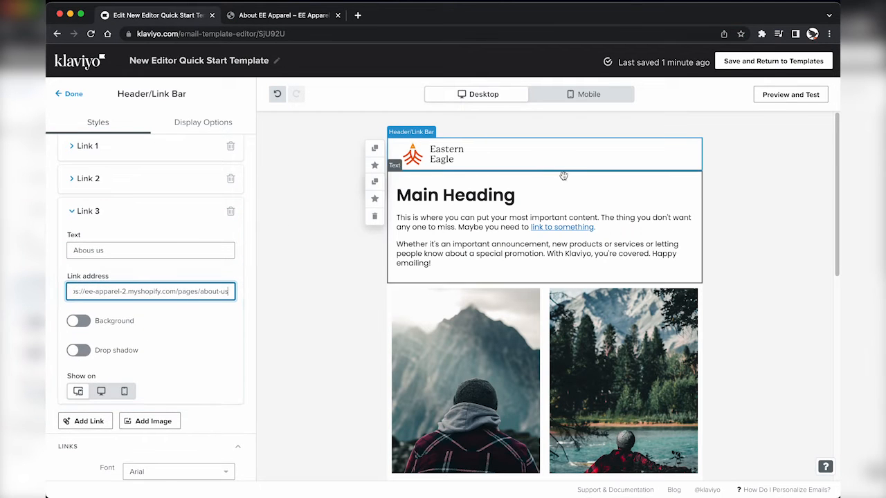
{"action": "scroll", "coordinate": [209, 374], "scroll_direction": "down", "scroll_amount": 3}
{"action": "scroll", "coordinate": [209, 373], "scroll_direction": "down", "scroll_amount": 1}
{"action": "left_click", "coordinate": [210, 367]}
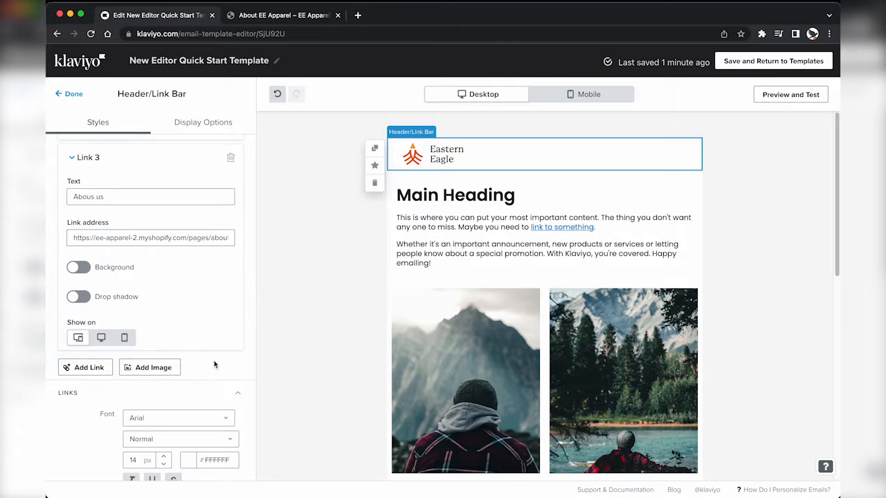
{"action": "scroll", "coordinate": [201, 359], "scroll_direction": "down", "scroll_amount": 3}
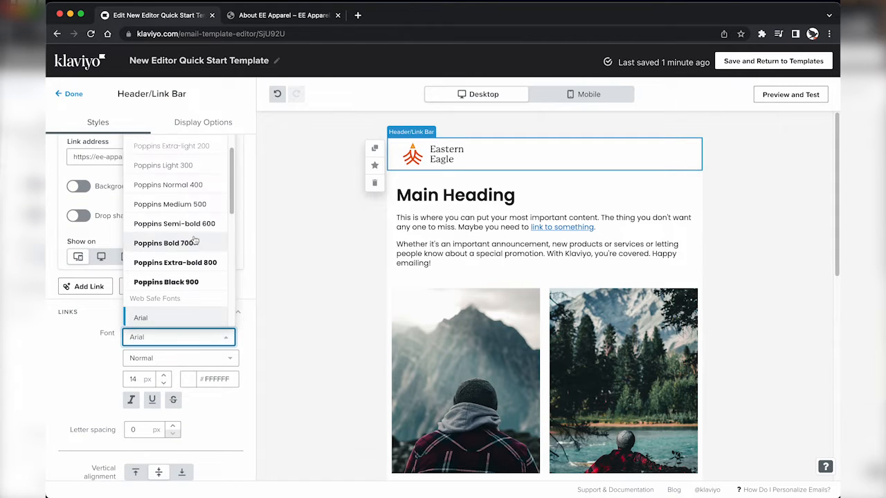
Step: Style the header links in Poppins Normal 400 with black text
{"action": "left_click", "coordinate": [190, 185]}
{"action": "left_click", "coordinate": [216, 358]}
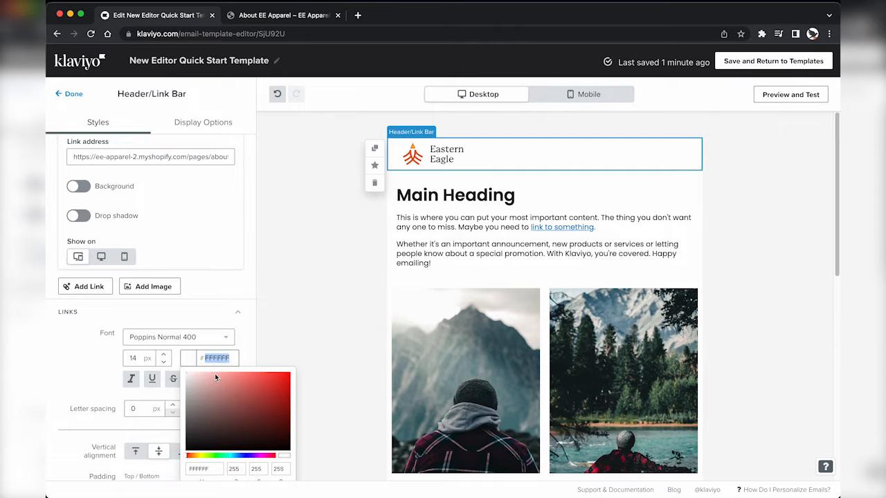
{"action": "left_click_drag", "start_coordinate": [216, 377], "coordinate": [199, 441]}
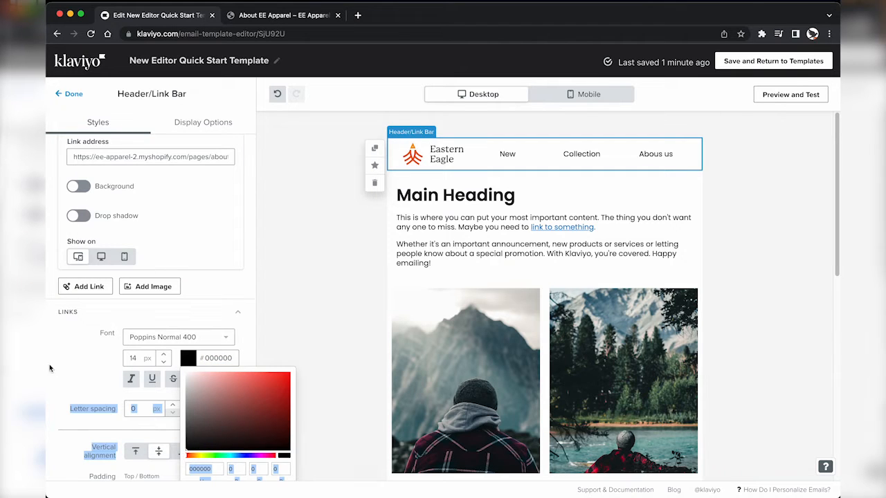
{"action": "left_click", "coordinate": [49, 369]}
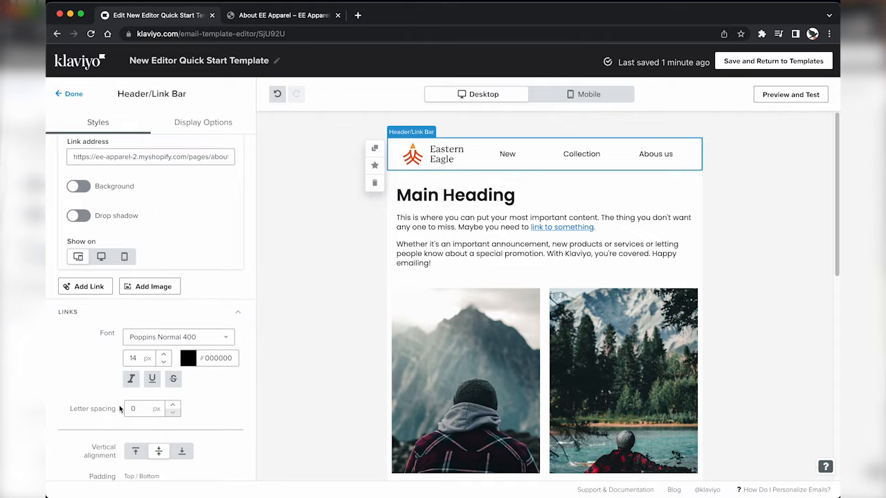
{"action": "scroll", "coordinate": [120, 409], "scroll_direction": "down", "scroll_amount": 9}
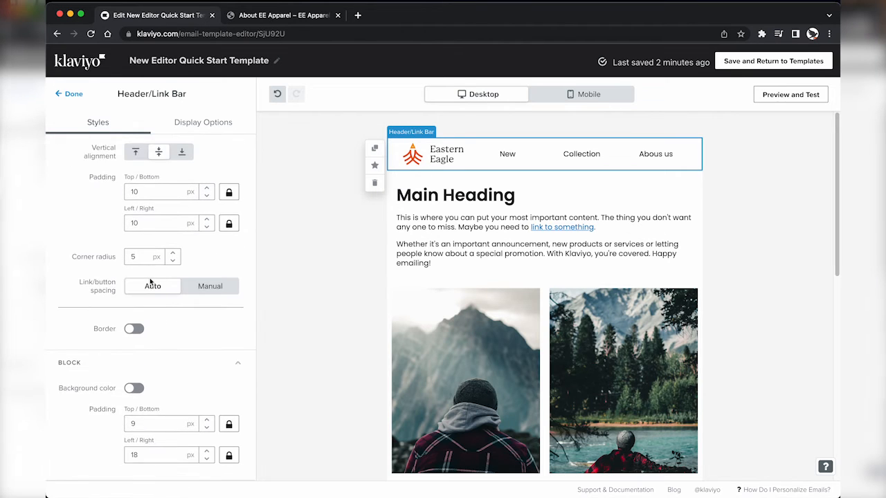
Step: Use manual 22 px link spacing, align the links left, and preview on mobile
{"action": "left_click", "coordinate": [229, 290]}
{"action": "left_click", "coordinate": [136, 317]}
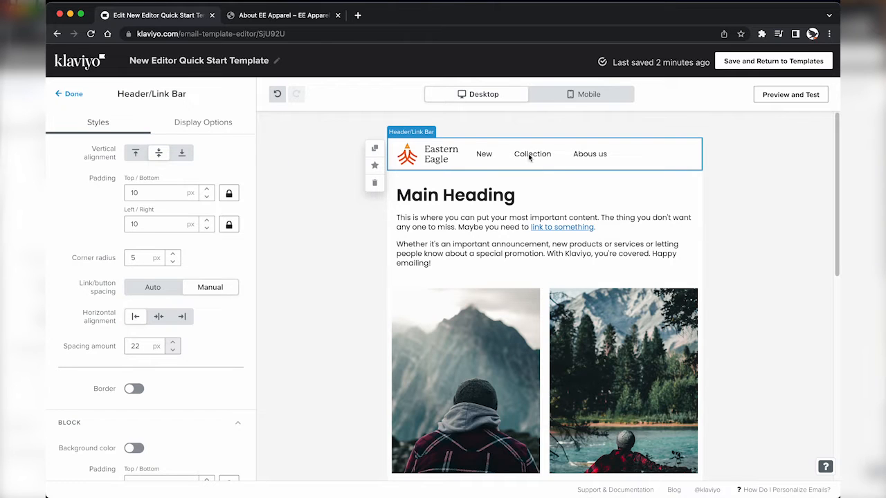
{"action": "left_click", "coordinate": [568, 96]}
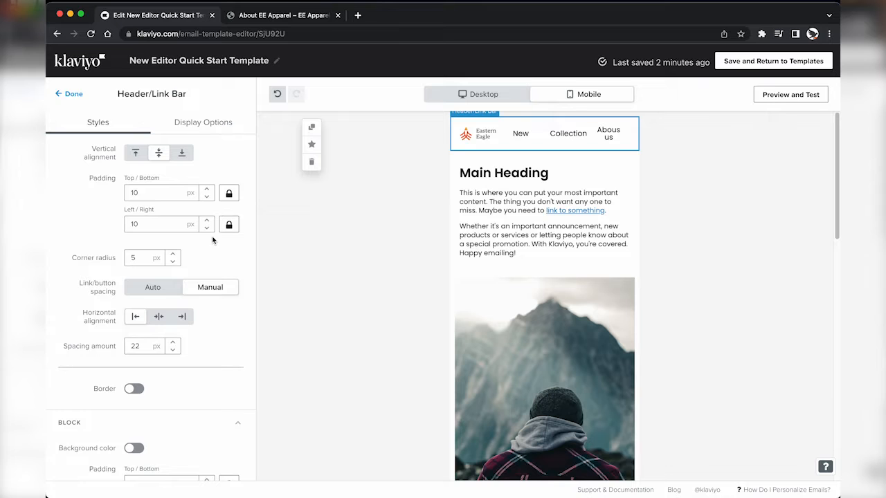
Step: Set the Collection link to show on desktop only and finish editing the header block
{"action": "scroll", "coordinate": [212, 241], "scroll_direction": "up", "scroll_amount": 10}
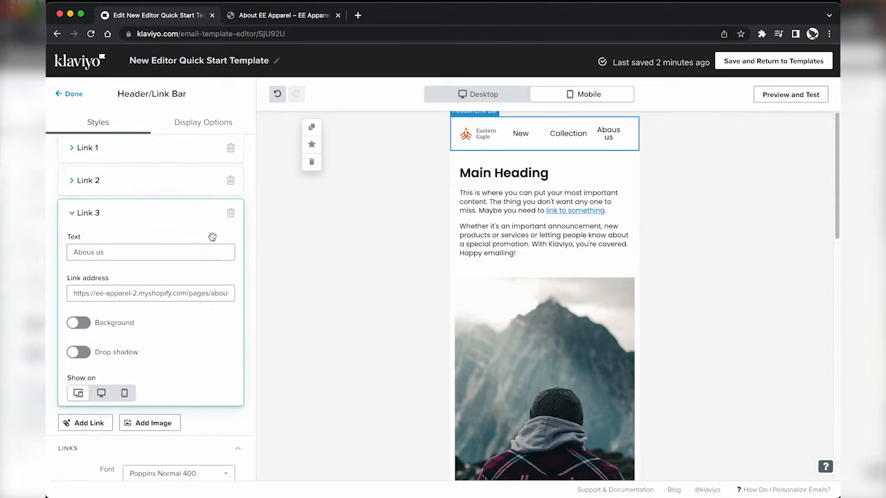
{"action": "scroll", "coordinate": [213, 237], "scroll_direction": "up", "scroll_amount": 3}
{"action": "left_click", "coordinate": [91, 268]}
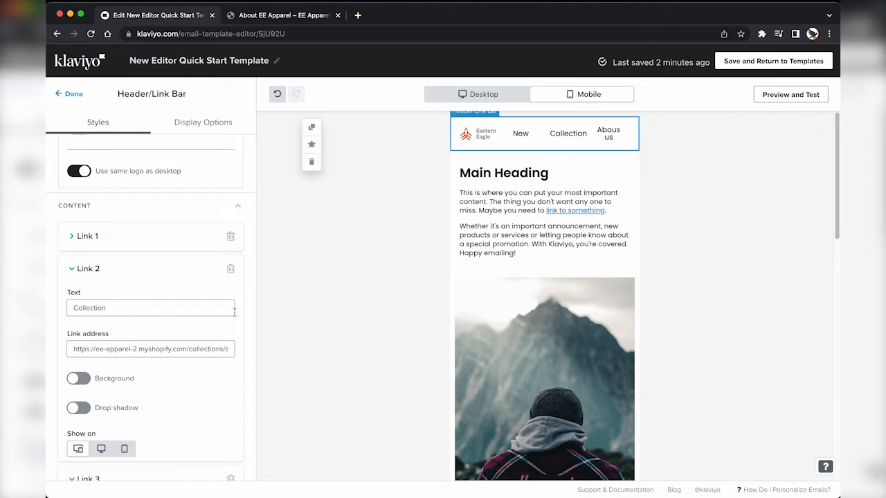
{"action": "left_click", "coordinate": [101, 450]}
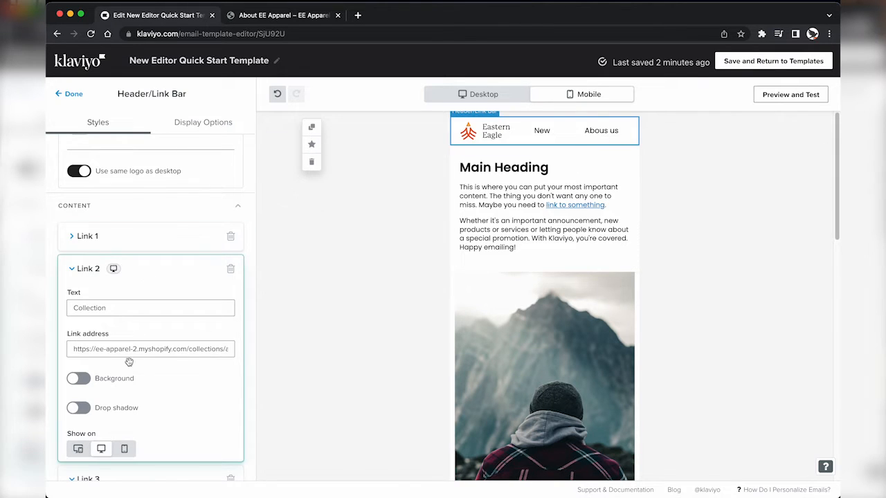
{"action": "scroll", "coordinate": [129, 362], "scroll_direction": "down", "scroll_amount": 2}
{"action": "scroll", "coordinate": [151, 371], "scroll_direction": "down", "scroll_amount": 5}
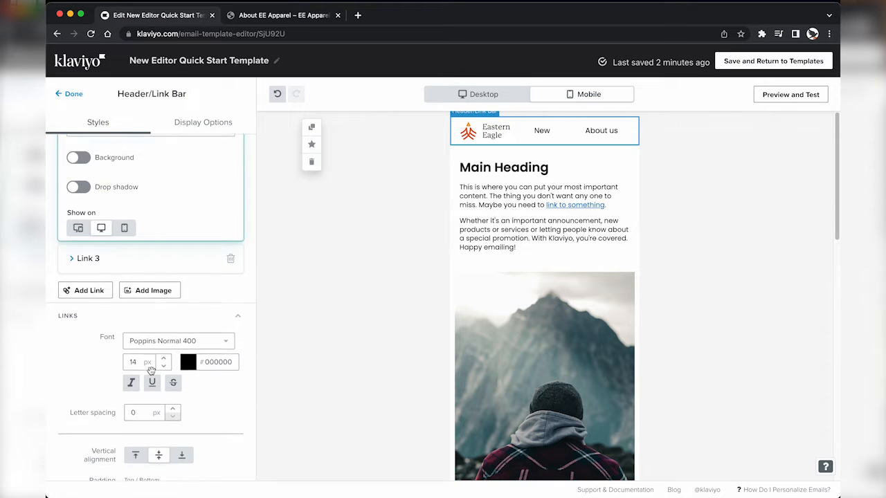
{"action": "scroll", "coordinate": [88, 387], "scroll_direction": "down", "scroll_amount": 2}
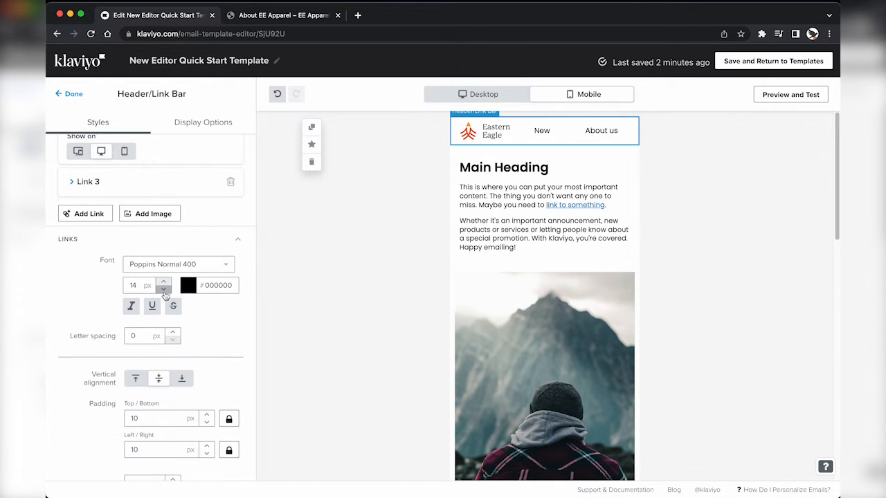
{"action": "scroll", "coordinate": [162, 381], "scroll_direction": "down", "scroll_amount": 8}
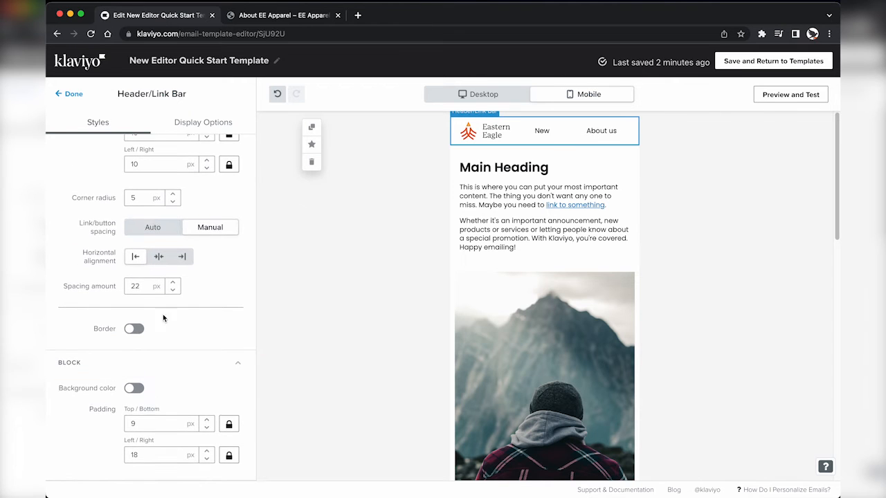
{"action": "left_click", "coordinate": [72, 94]}
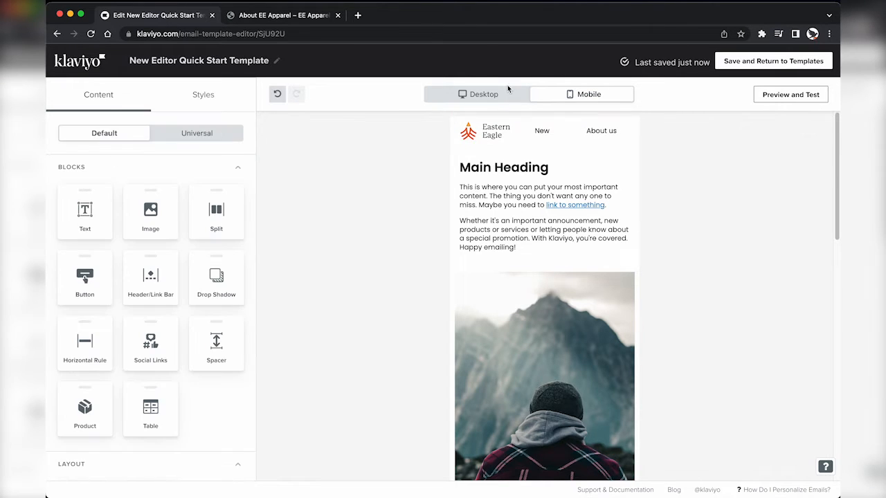
Step: Back in desktop preview, add an image block above Main Heading and upload the jacket photo
{"action": "left_click", "coordinate": [499, 95]}
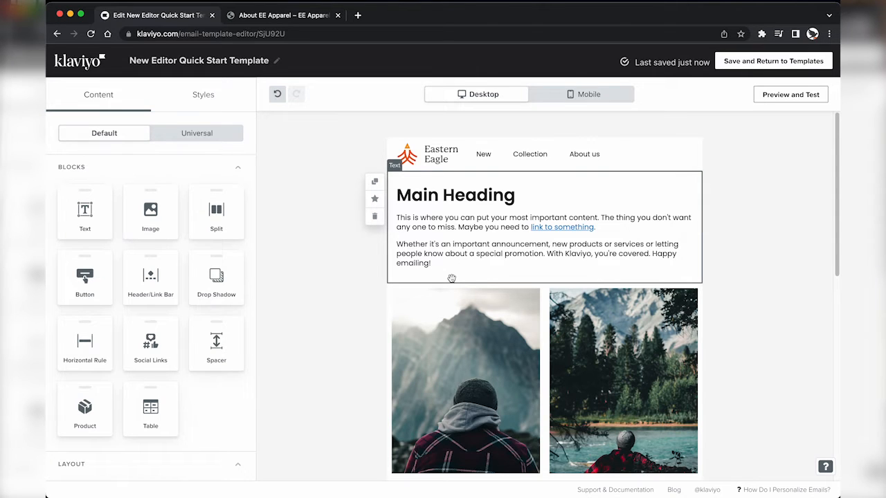
{"action": "left_click_drag", "start_coordinate": [146, 227], "coordinate": [463, 225]}
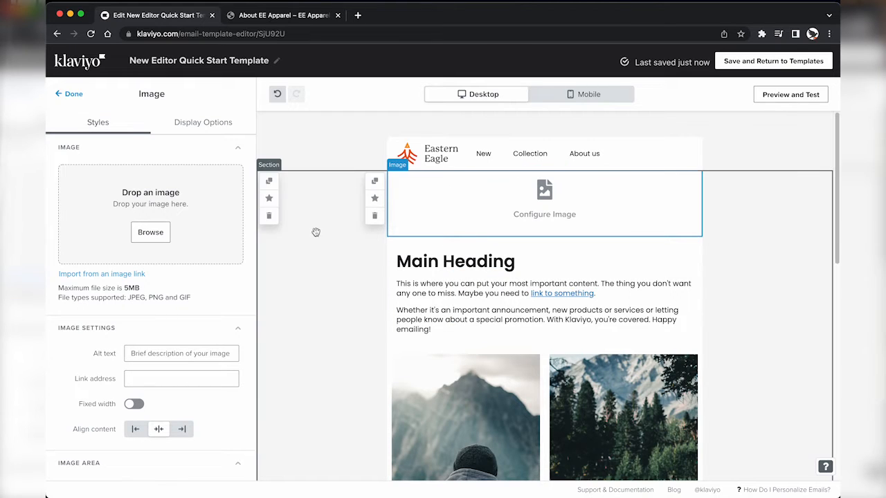
{"action": "key", "text": "super+Tab"}
{"action": "key", "text": "Left"}
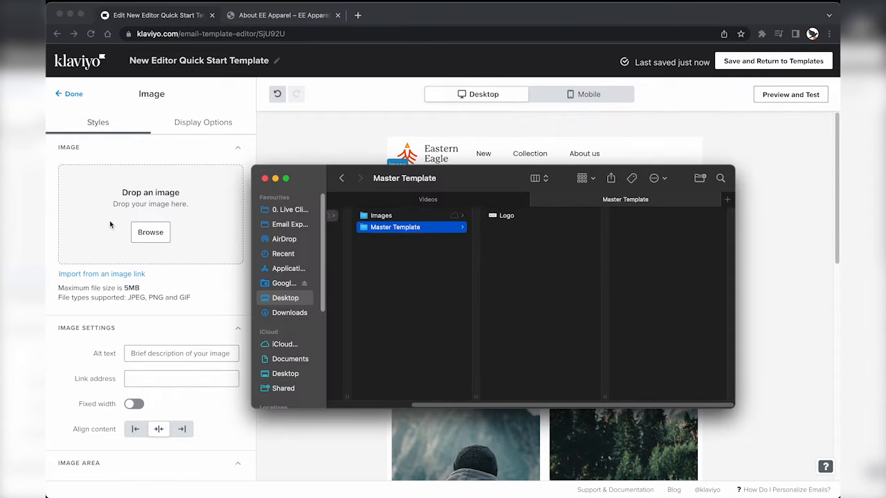
{"action": "key", "text": "Up"}
{"action": "key", "text": "Right"}
{"action": "key", "text": "Down"}
{"action": "key", "text": "Down"}
{"action": "left_click_drag", "start_coordinate": [511, 240], "coordinate": [168, 225]}
Step: Delete the mountain and forest images, their item texts, and the leftover empty drop zones
{"action": "scroll", "coordinate": [378, 379], "scroll_direction": "down", "scroll_amount": 3}
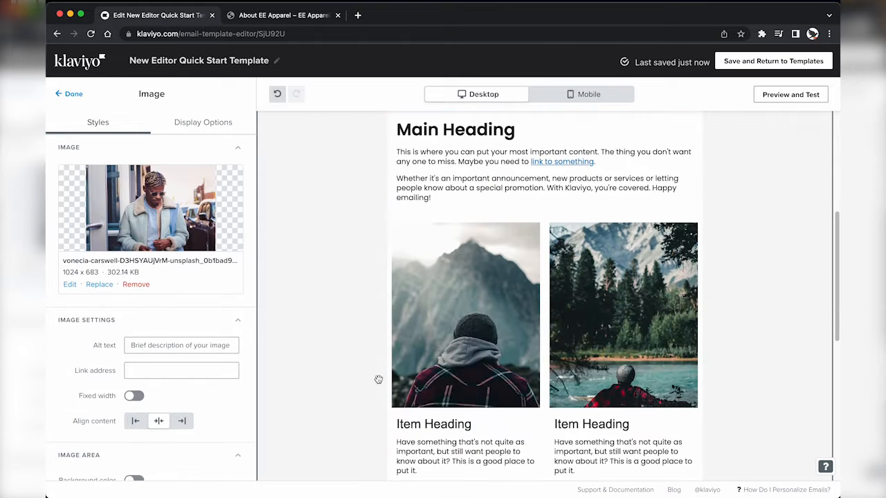
{"action": "left_click", "coordinate": [375, 263]}
{"action": "left_click", "coordinate": [375, 263]}
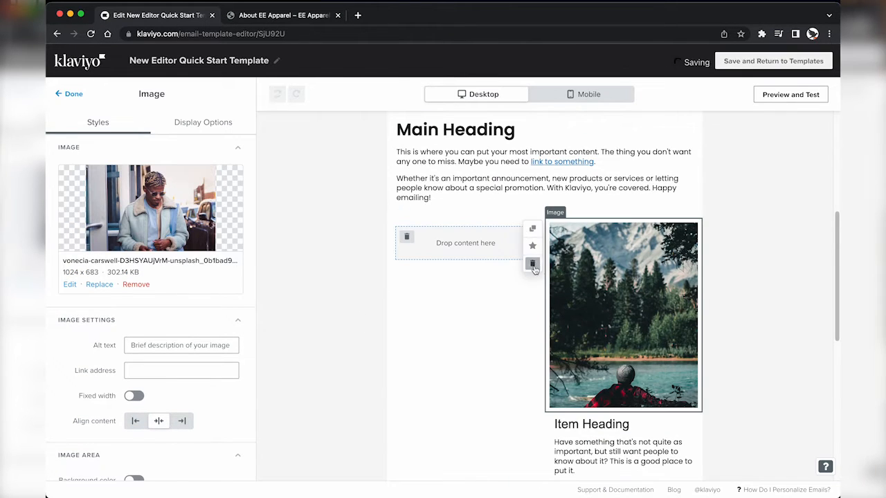
{"action": "left_click", "coordinate": [530, 263]}
{"action": "left_click", "coordinate": [531, 263]}
{"action": "scroll", "coordinate": [452, 242], "scroll_direction": "up", "scroll_amount": 2}
{"action": "scroll", "coordinate": [399, 338], "scroll_direction": "down", "scroll_amount": 2}
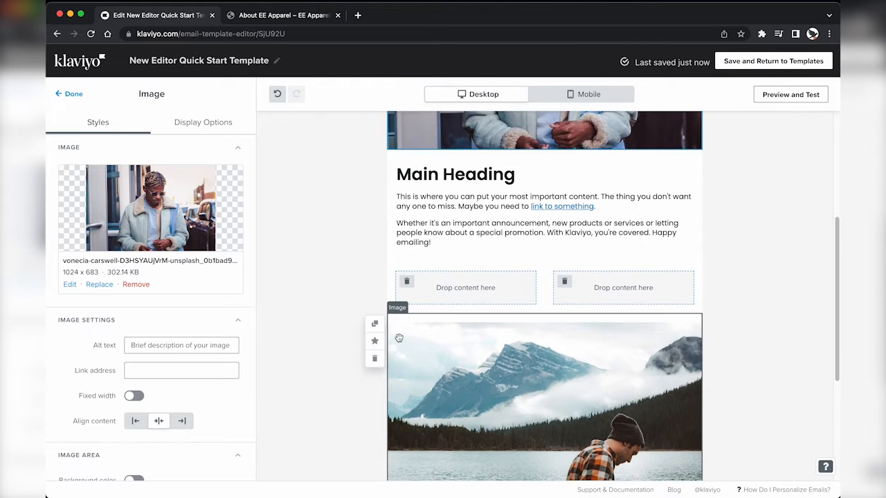
{"action": "scroll", "coordinate": [444, 367], "scroll_direction": "down", "scroll_amount": 2}
{"action": "left_click", "coordinate": [374, 198]}
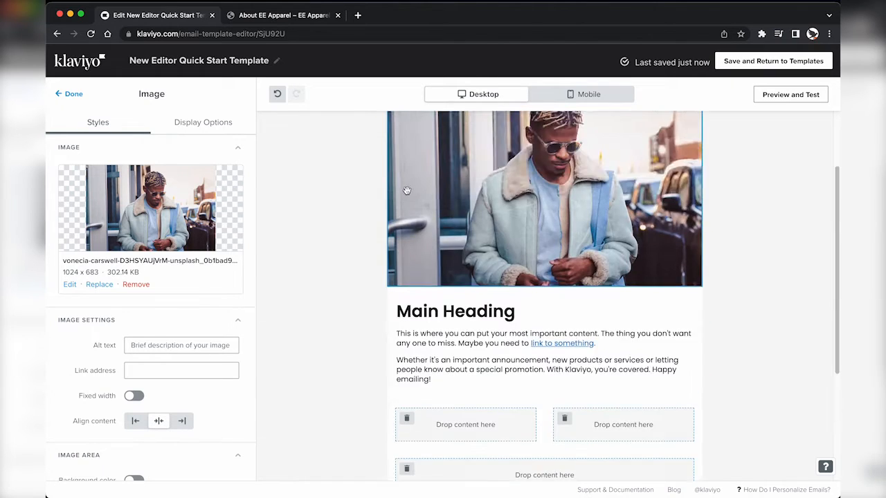
{"action": "left_click", "coordinate": [406, 372]}
{"action": "left_click", "coordinate": [406, 320]}
{"action": "left_click", "coordinate": [406, 320]}
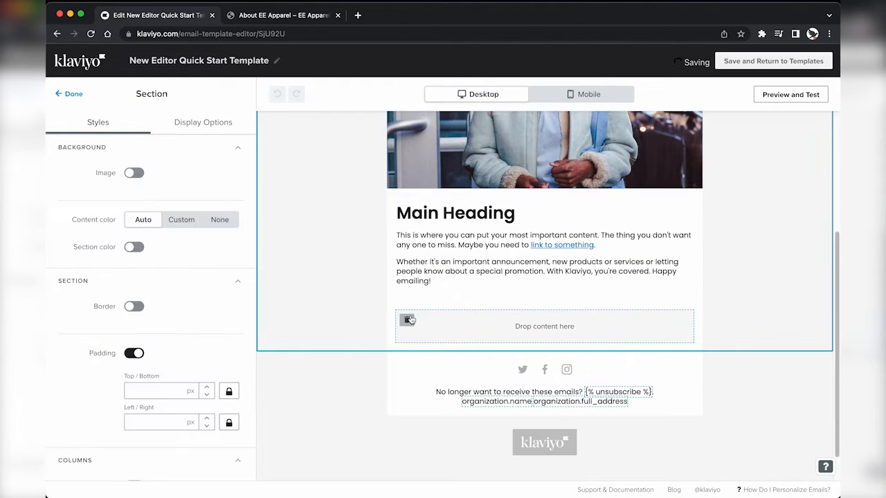
{"action": "left_click", "coordinate": [72, 94]}
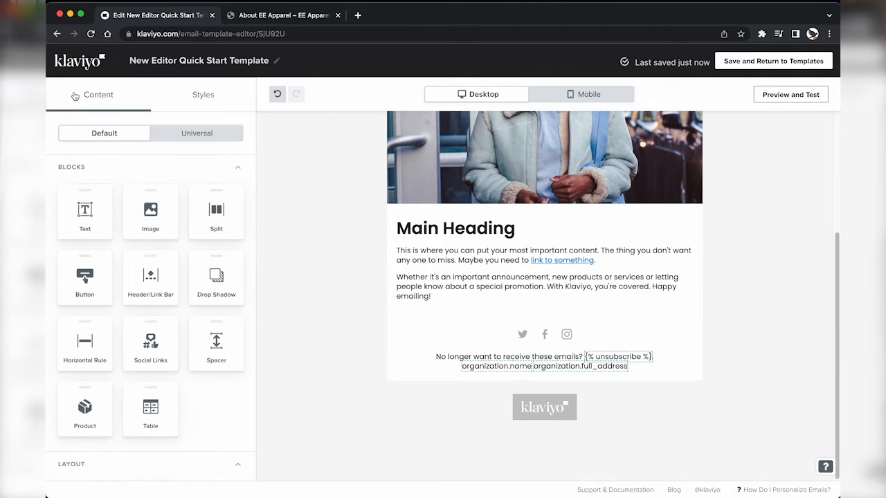
Step: Add a button block below the main text and make it black (#000000)
{"action": "left_click_drag", "start_coordinate": [84, 284], "coordinate": [519, 298]}
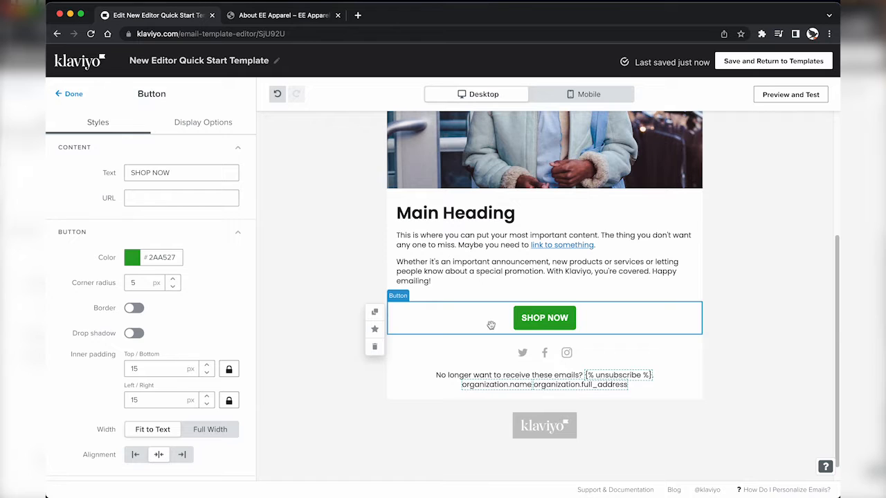
{"action": "left_click", "coordinate": [161, 254]}
{"action": "type", "text": "0"}
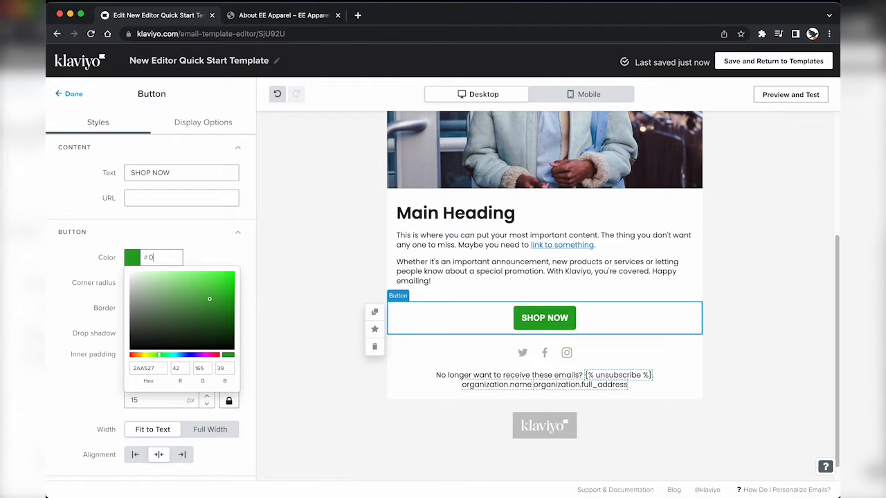
{"action": "type", "text": "00000"}
{"action": "left_click", "coordinate": [211, 261]}
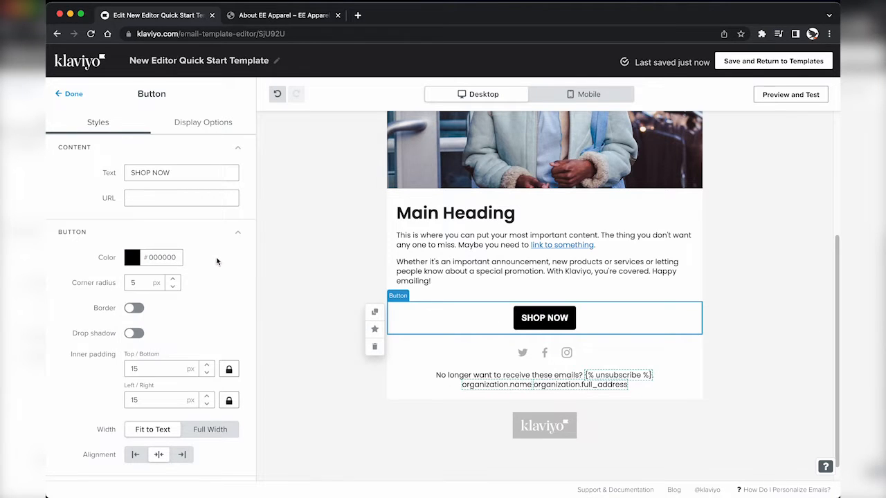
Step: Label the button 'Shop now' and link it to the fluro beanie product page
{"action": "key", "text": "ctrl+Tab"}
{"action": "scroll", "coordinate": [585, 358], "scroll_direction": "down", "scroll_amount": 3}
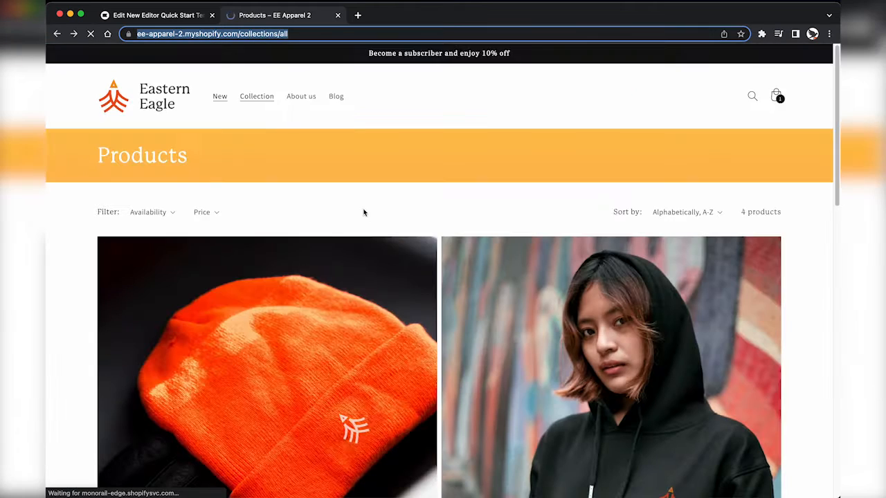
{"action": "scroll", "coordinate": [302, 374], "scroll_direction": "down", "scroll_amount": 3}
{"action": "left_click", "coordinate": [305, 376]}
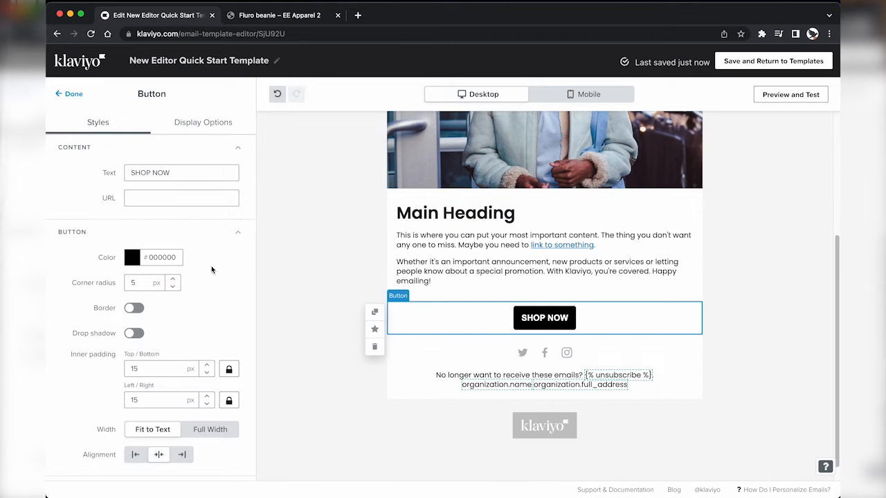
{"action": "triple_click", "coordinate": [207, 170]}
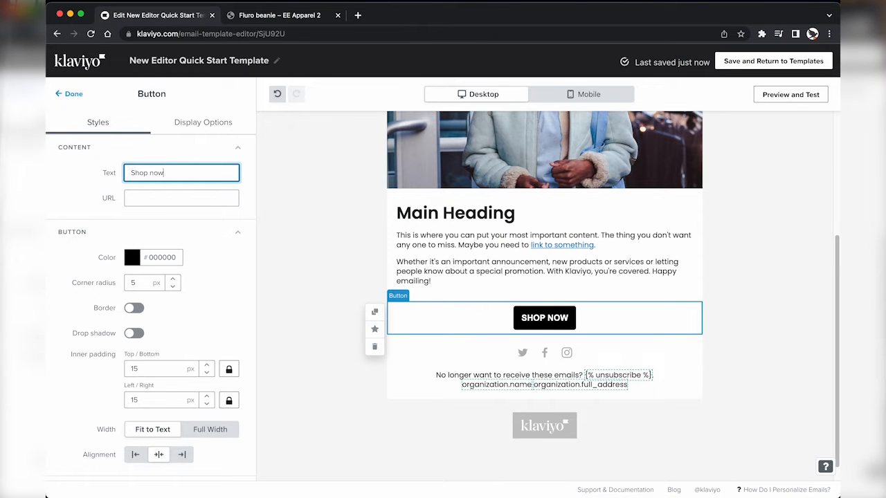
{"action": "key", "text": "Tab"}
{"action": "key", "text": "ctrl+Tab"}
{"action": "left_click", "coordinate": [245, 36]}
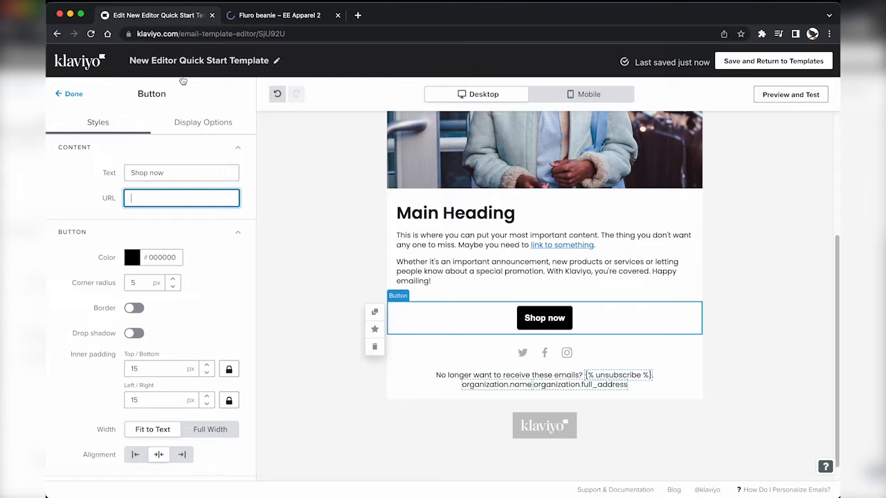
{"action": "type", "text": "https://ee-apparel-2.myshopify.com/"}
{"action": "left_click", "coordinate": [173, 275]}
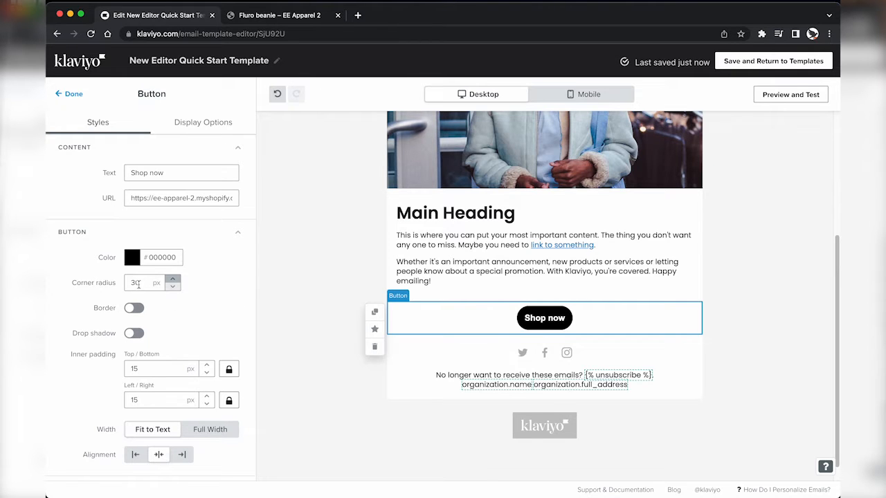
{"action": "key", "text": "ctrl+Tab"}
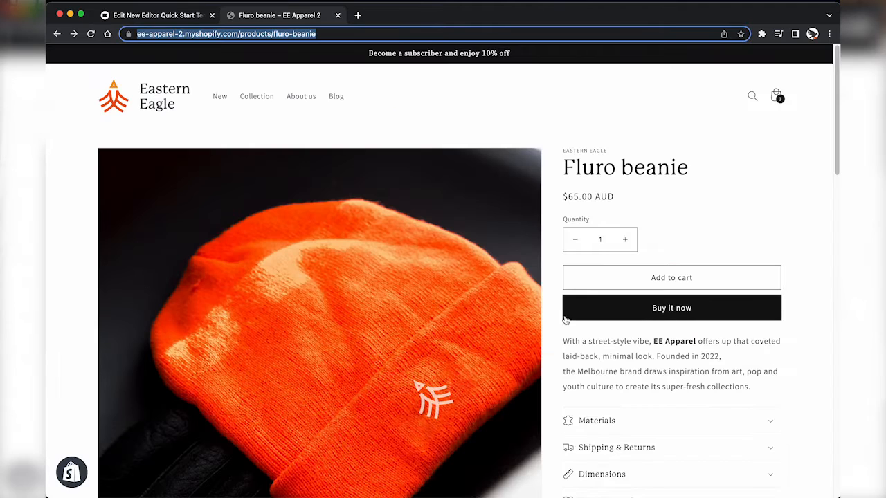
{"action": "key", "text": "ctrl+shift+Tab"}
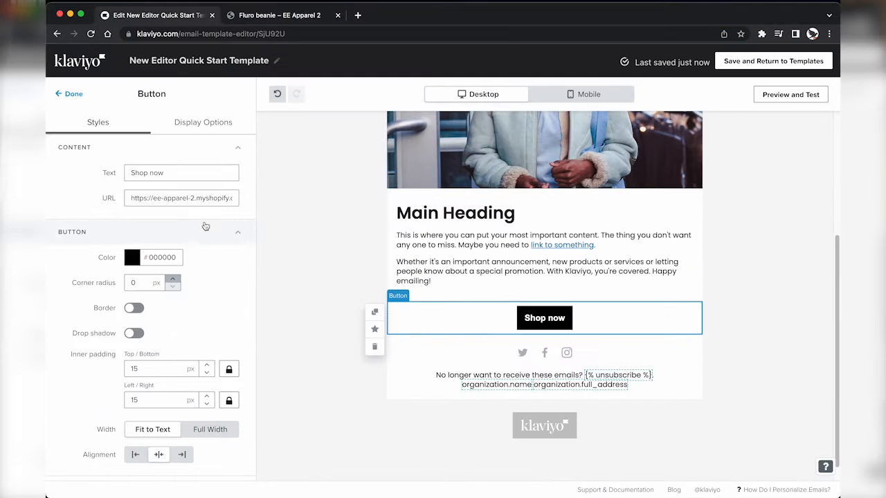
{"action": "scroll", "coordinate": [204, 311], "scroll_direction": "down", "scroll_amount": 3}
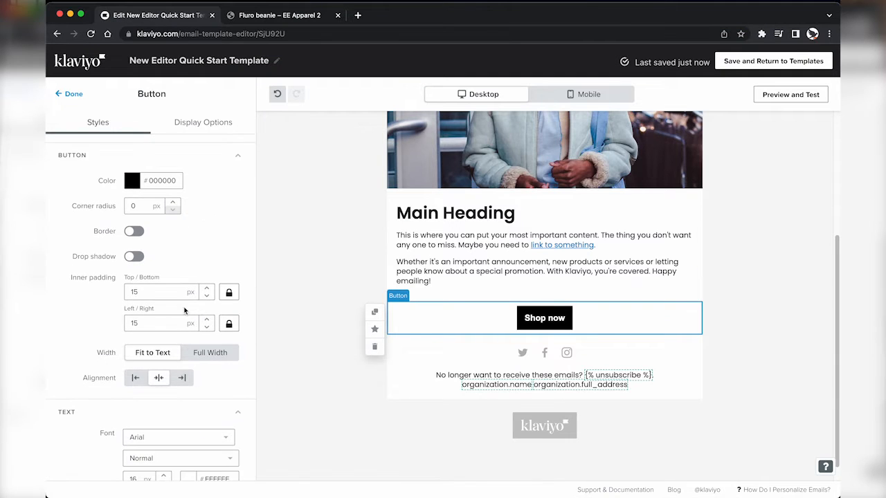
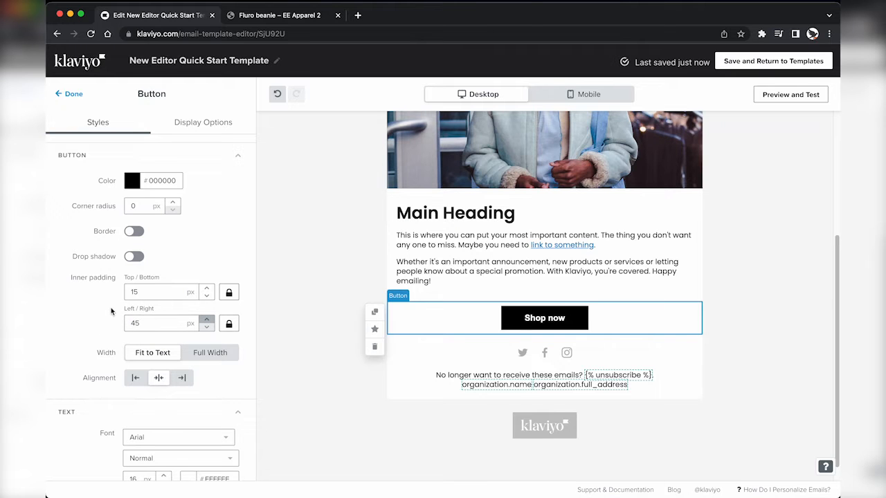
Step: Set the Shop now button text font to Poppins Normal 400, then glance at the Fluro beanie page
{"action": "scroll", "coordinate": [121, 271], "scroll_direction": "up", "scroll_amount": 3}
{"action": "scroll", "coordinate": [155, 296], "scroll_direction": "down", "scroll_amount": 6}
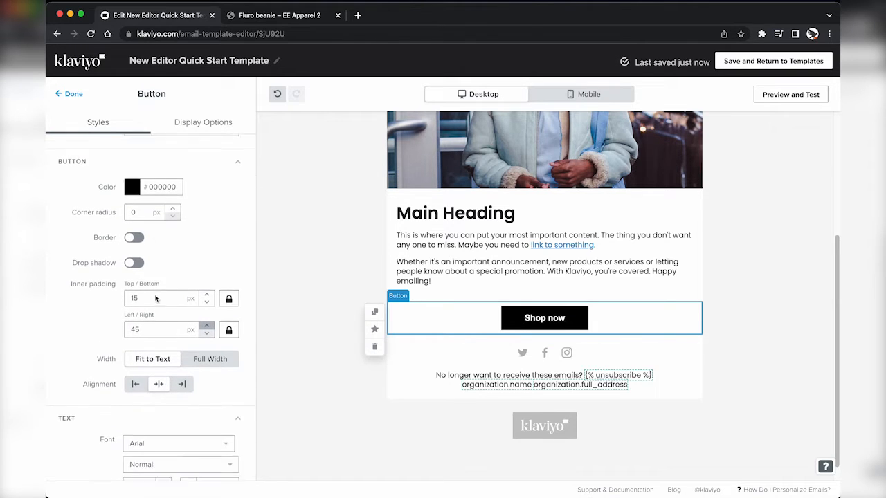
{"action": "scroll", "coordinate": [155, 297], "scroll_direction": "down", "scroll_amount": 1}
{"action": "left_click", "coordinate": [154, 337]}
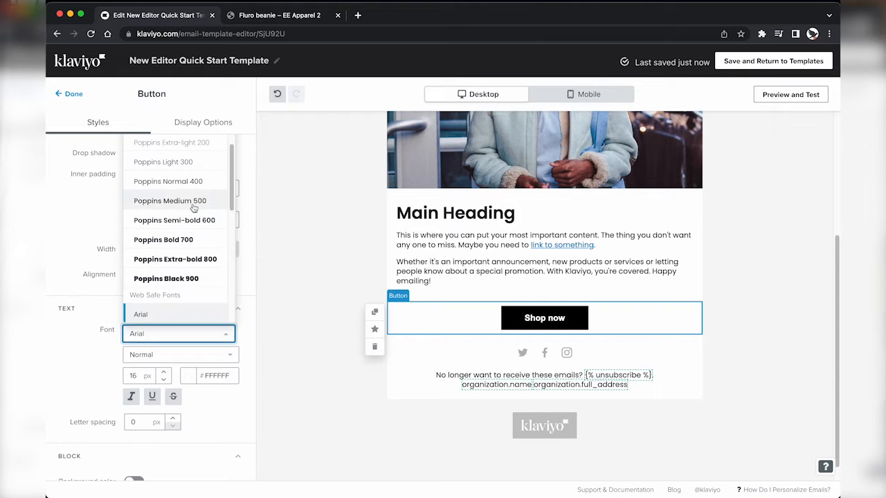
{"action": "left_click", "coordinate": [199, 182]}
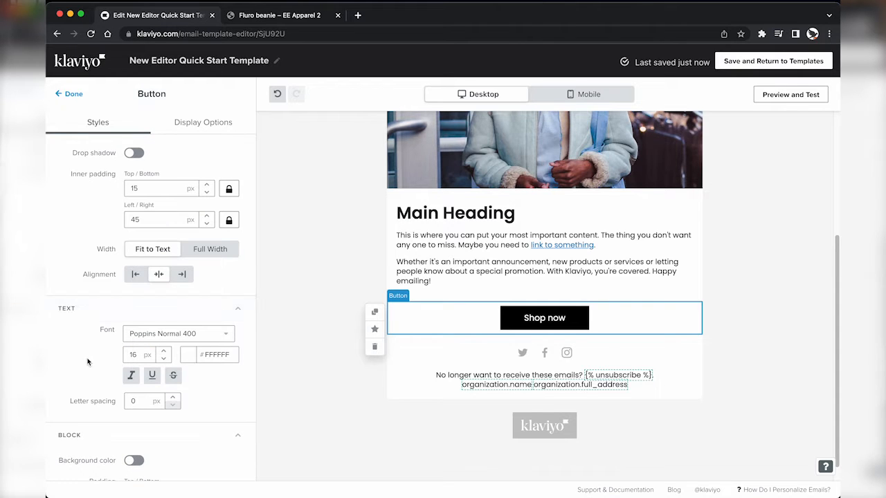
{"action": "scroll", "coordinate": [100, 388], "scroll_direction": "down", "scroll_amount": 3}
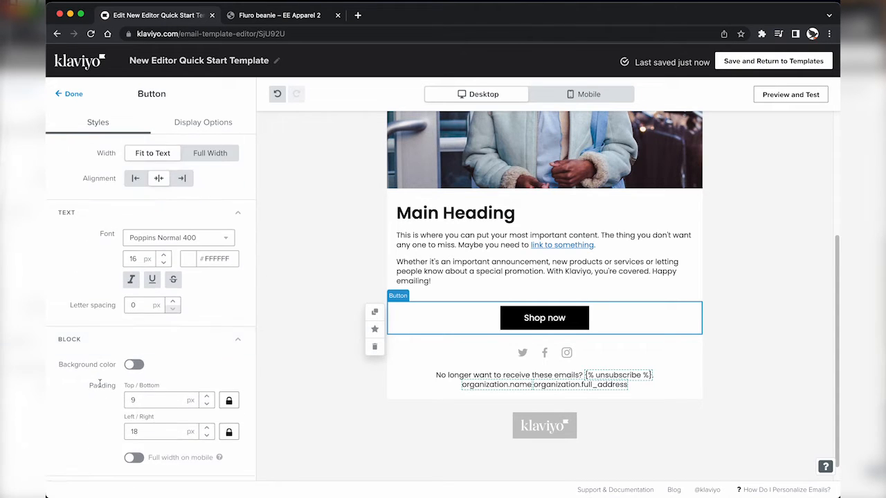
{"action": "left_click", "coordinate": [72, 93]}
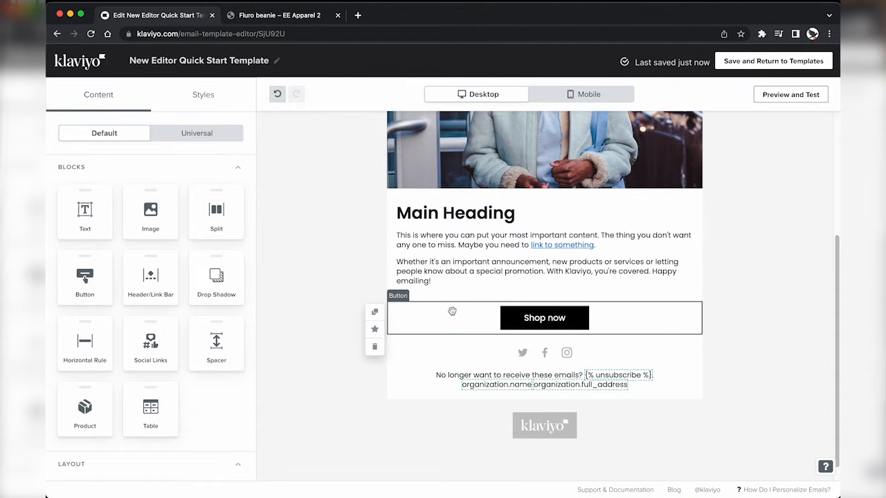
{"action": "key", "text": "ctrl+Tab"}
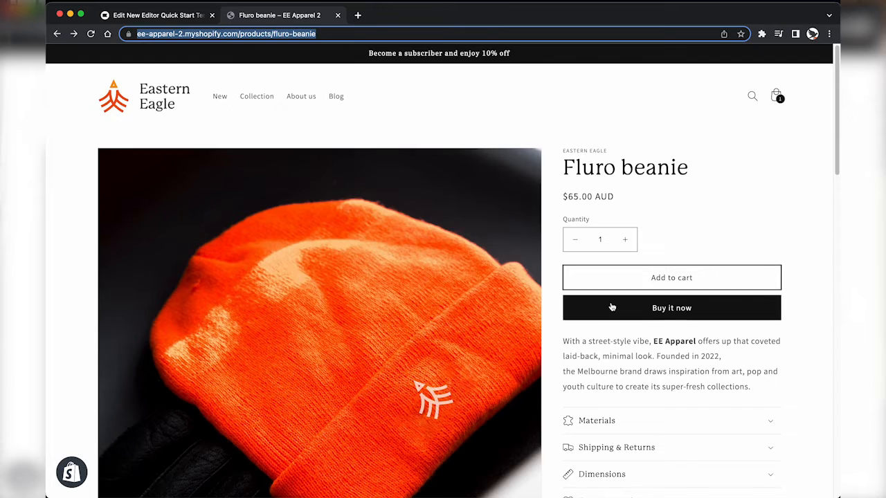
{"action": "key", "text": "ctrl+Tab"}
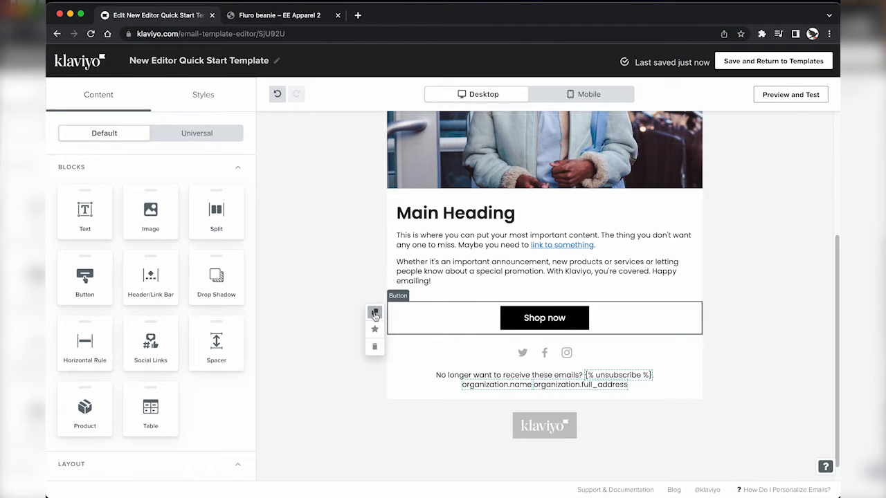
Step: Duplicate the Shop now button and give the copy a FFF white fill, a border and dark text
{"action": "left_click", "coordinate": [374, 315]}
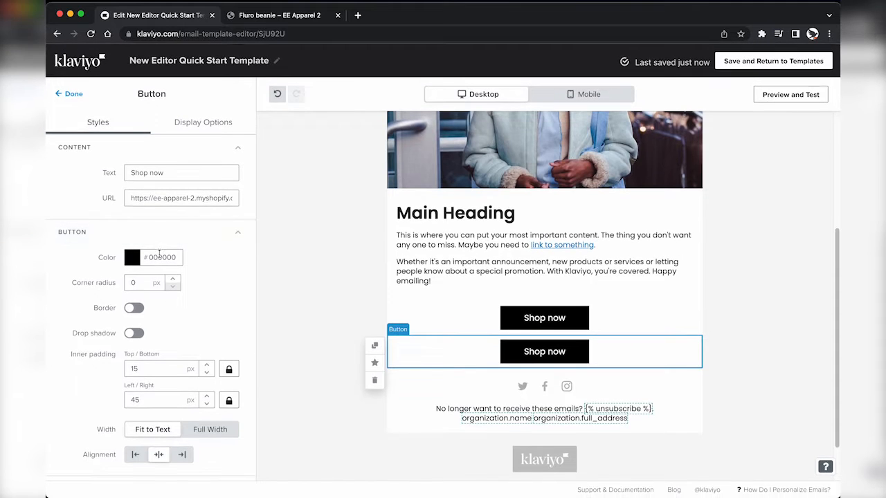
{"action": "left_click", "coordinate": [159, 255]}
{"action": "type", "text": "FFFFFF"}
{"action": "key", "text": "Return"}
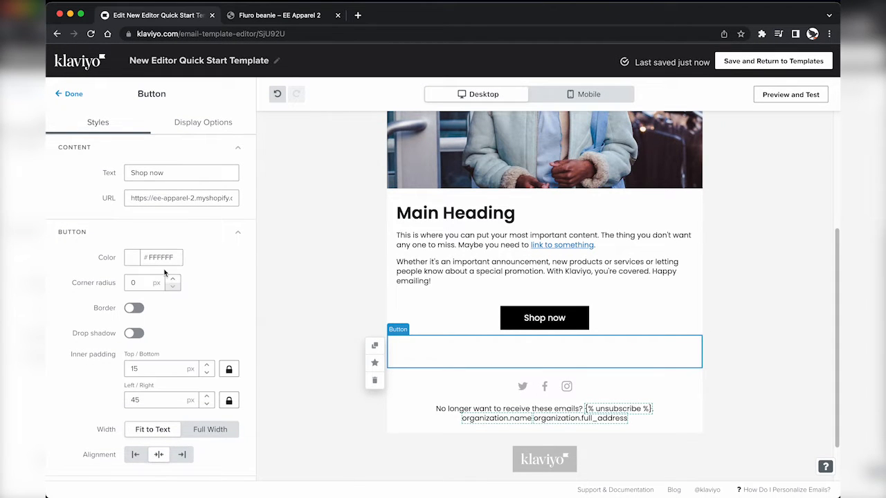
{"action": "left_click", "coordinate": [134, 309]}
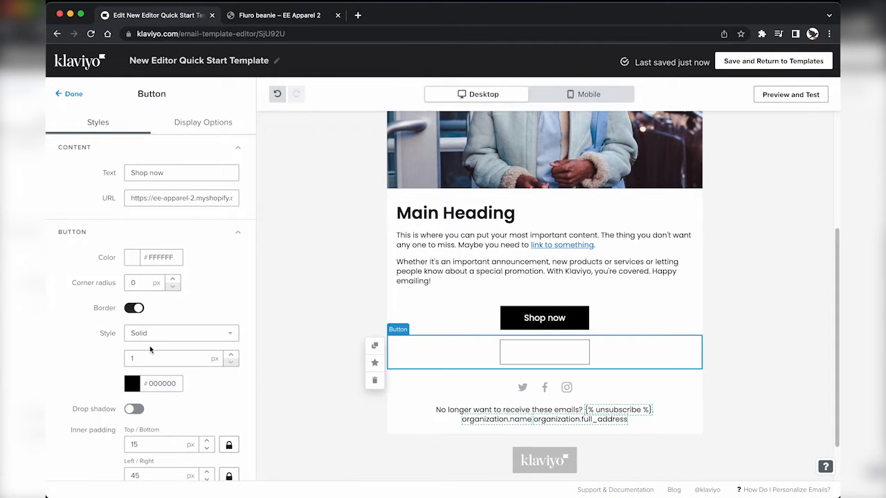
{"action": "scroll", "coordinate": [150, 349], "scroll_direction": "down", "scroll_amount": 5}
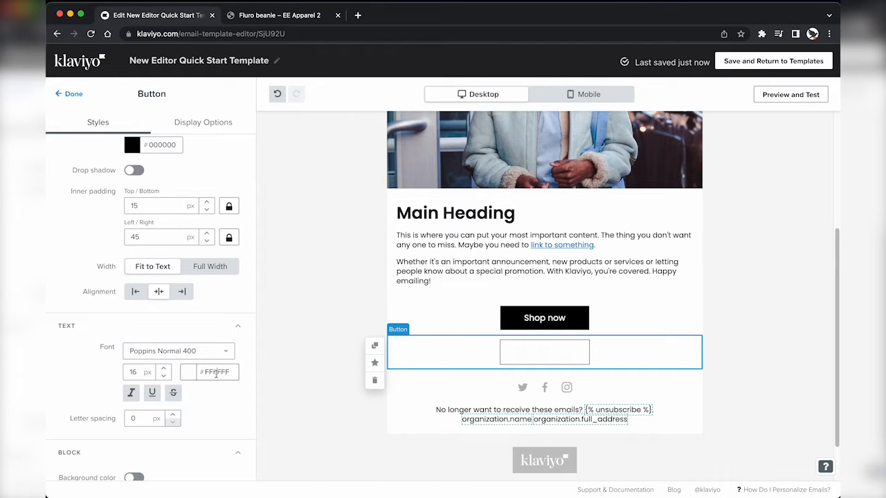
{"action": "left_click", "coordinate": [216, 373]}
{"action": "left_click", "coordinate": [188, 461]}
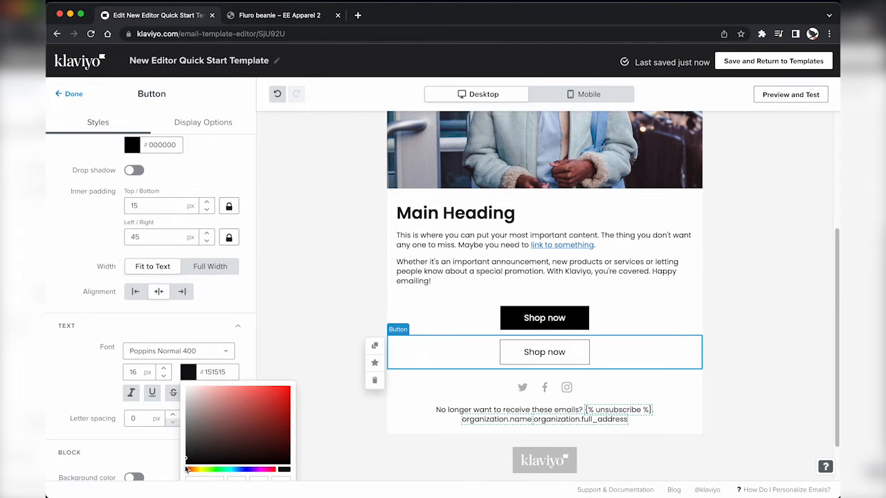
{"action": "left_click", "coordinate": [108, 399]}
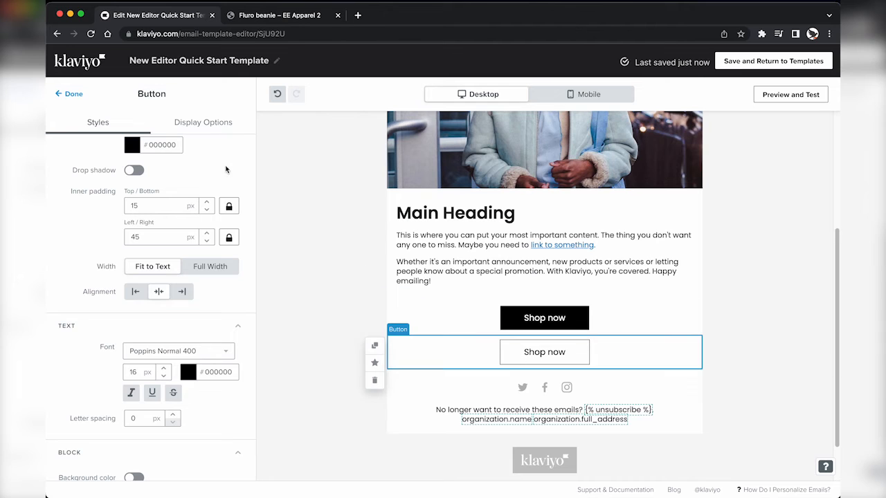
{"action": "left_click", "coordinate": [72, 94]}
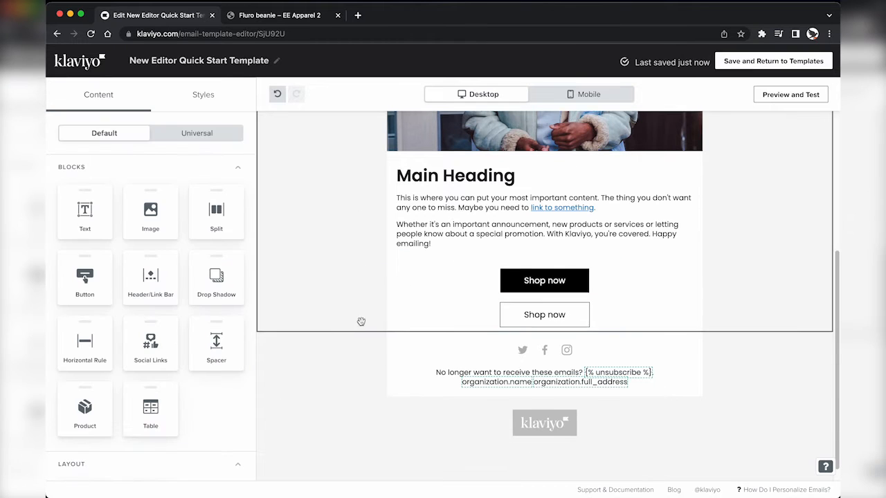
Step: Insert a new empty section below the buttons, above the social links
{"action": "scroll", "coordinate": [159, 349], "scroll_direction": "down", "scroll_amount": 2}
{"action": "left_click_drag", "start_coordinate": [151, 436], "coordinate": [467, 357]}
{"action": "scroll", "coordinate": [173, 390], "scroll_direction": "down", "scroll_amount": 1}
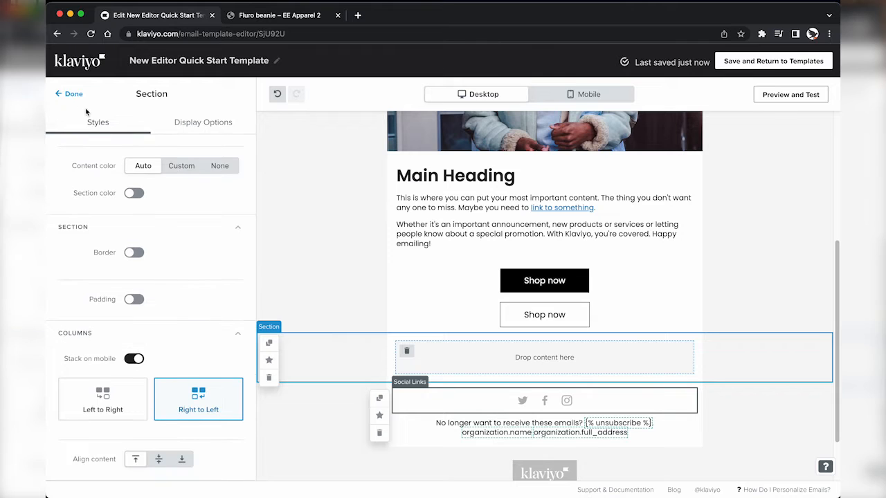
{"action": "left_click", "coordinate": [74, 95]}
{"action": "scroll", "coordinate": [149, 421], "scroll_direction": "down", "scroll_amount": 2}
{"action": "scroll", "coordinate": [152, 197], "scroll_direction": "up", "scroll_amount": 2}
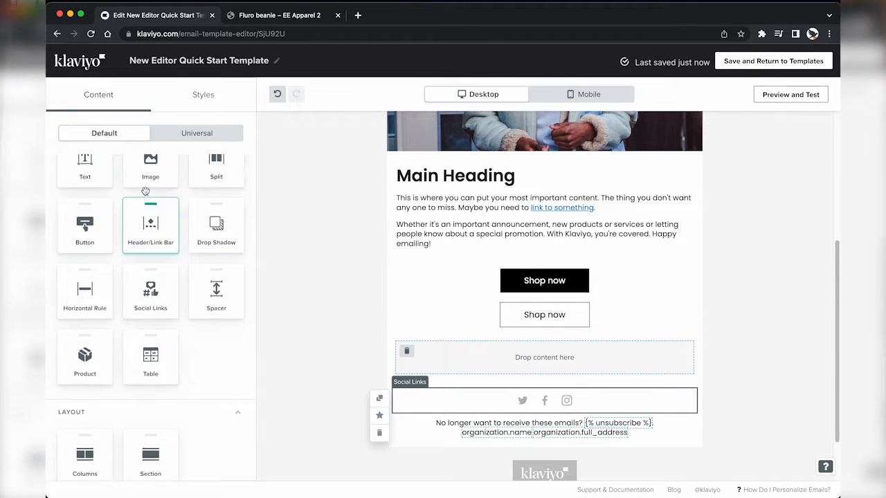
Step: Add an image block to the section and upload the pexels-cottonbro-3205758 photo
{"action": "left_click_drag", "start_coordinate": [150, 211], "coordinate": [519, 351]}
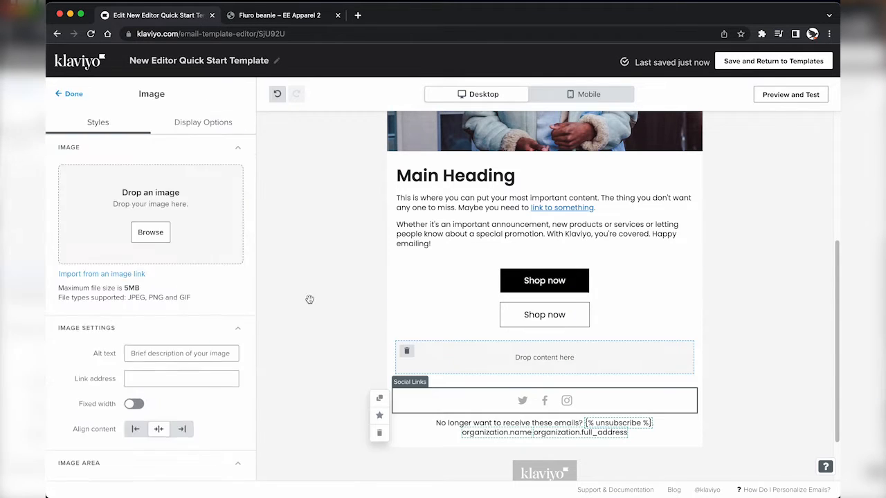
{"action": "left_click", "coordinate": [153, 231]}
{"action": "left_click", "coordinate": [539, 228]}
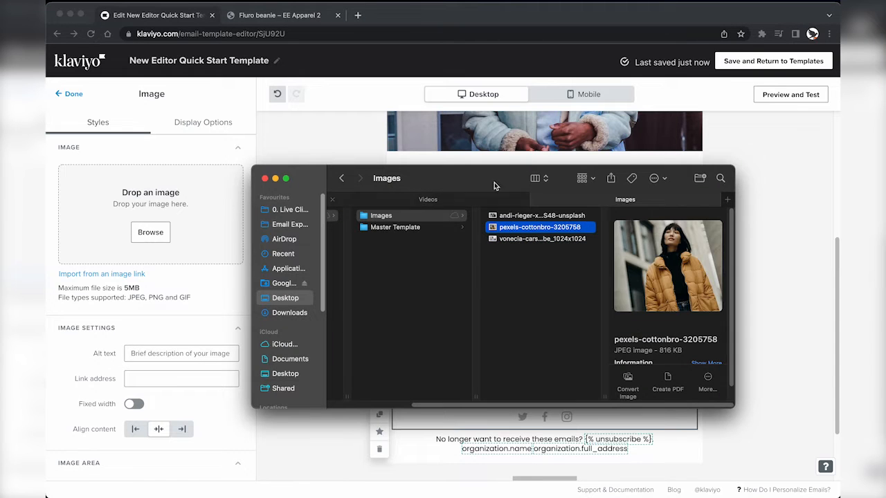
{"action": "left_click_drag", "start_coordinate": [540, 227], "coordinate": [232, 247]}
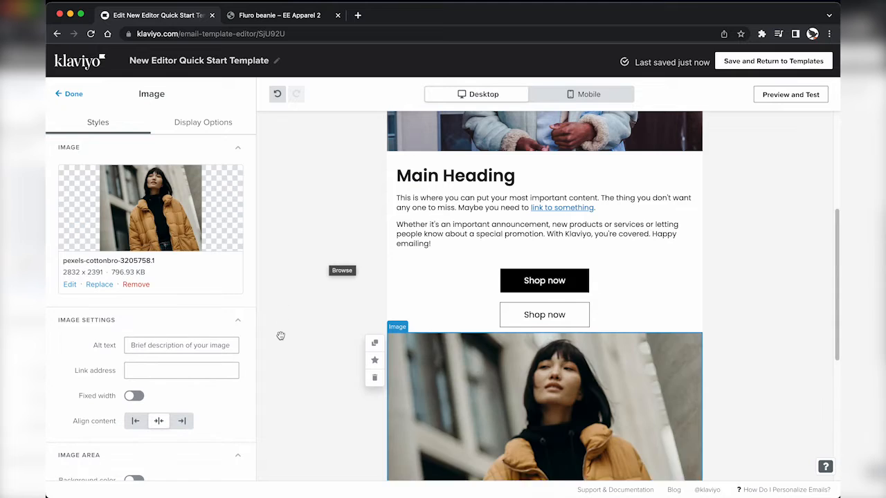
{"action": "scroll", "coordinate": [281, 337], "scroll_direction": "down", "scroll_amount": 3}
{"action": "scroll", "coordinate": [177, 388], "scroll_direction": "down", "scroll_amount": 3}
{"action": "scroll", "coordinate": [177, 389], "scroll_direction": "down", "scroll_amount": 2}
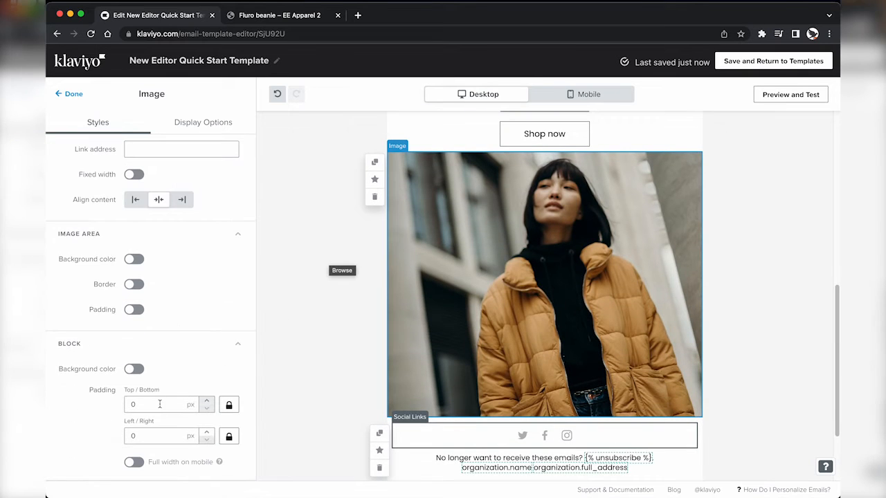
{"action": "scroll", "coordinate": [168, 309], "scroll_direction": "up", "scroll_amount": 2}
{"action": "scroll", "coordinate": [167, 308], "scroll_direction": "down", "scroll_amount": 2}
Step: Set the image block's padding to 20 px and check it in the mobile preview
{"action": "left_click_drag", "start_coordinate": [151, 403], "coordinate": [104, 406]}
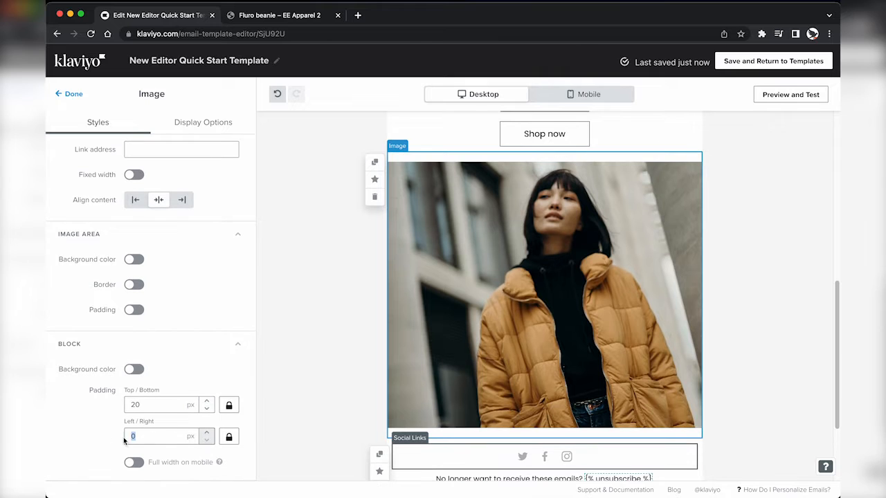
{"action": "type", "text": "20"}
{"action": "left_click", "coordinate": [590, 98]}
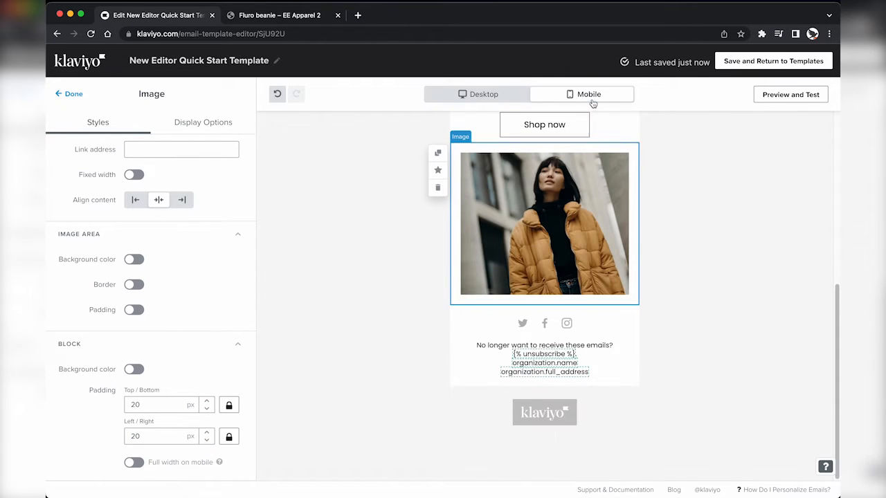
{"action": "left_click", "coordinate": [493, 98]}
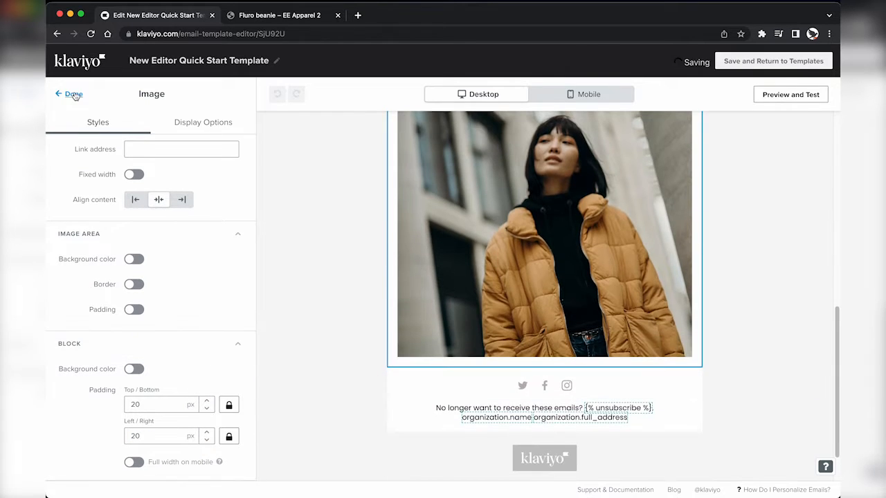
{"action": "left_click", "coordinate": [73, 95]}
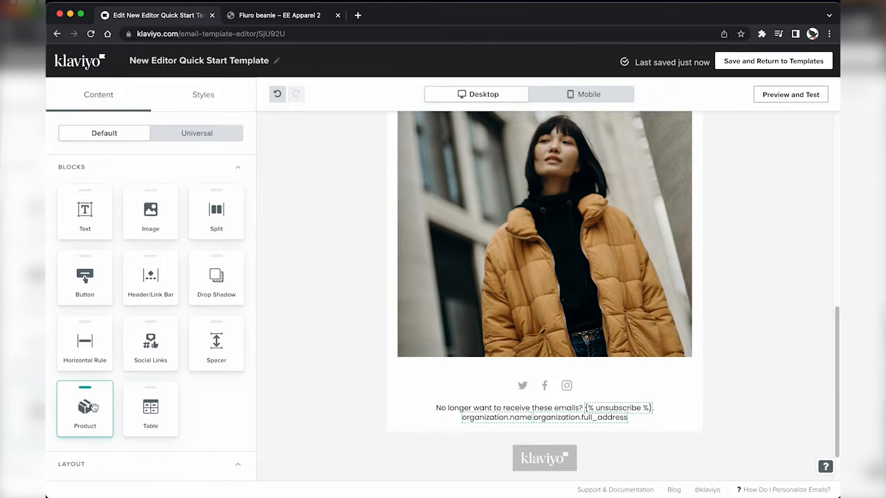
Step: Drop a Static product block below the photo with Skater cap, Original hoodie and Fluro beanie
{"action": "left_click_drag", "start_coordinate": [90, 408], "coordinate": [488, 355]}
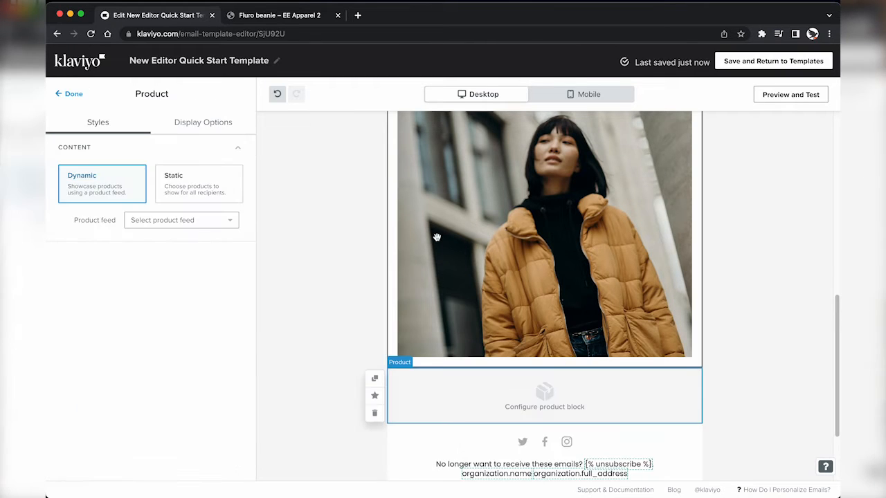
{"action": "left_click", "coordinate": [178, 188]}
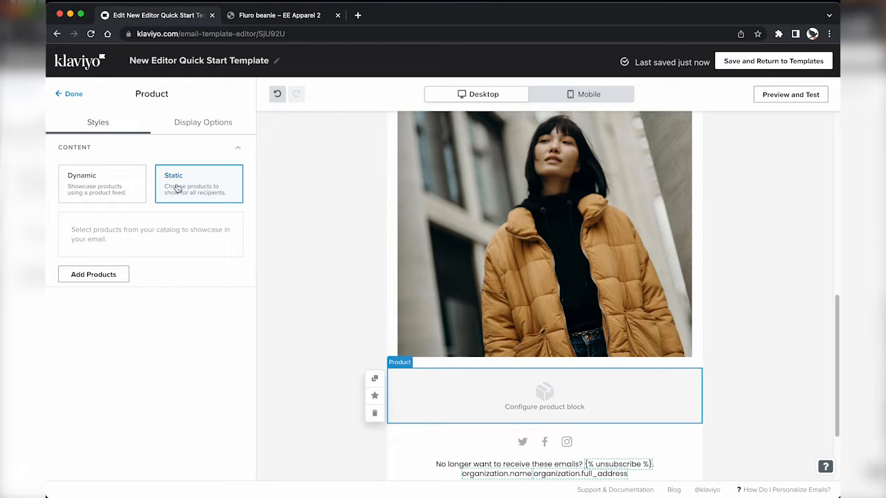
{"action": "left_click", "coordinate": [99, 273]}
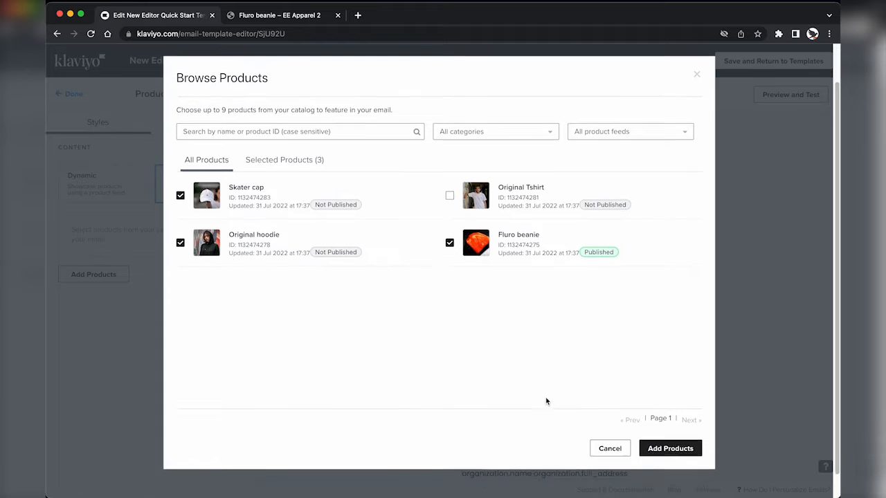
{"action": "left_click", "coordinate": [678, 447]}
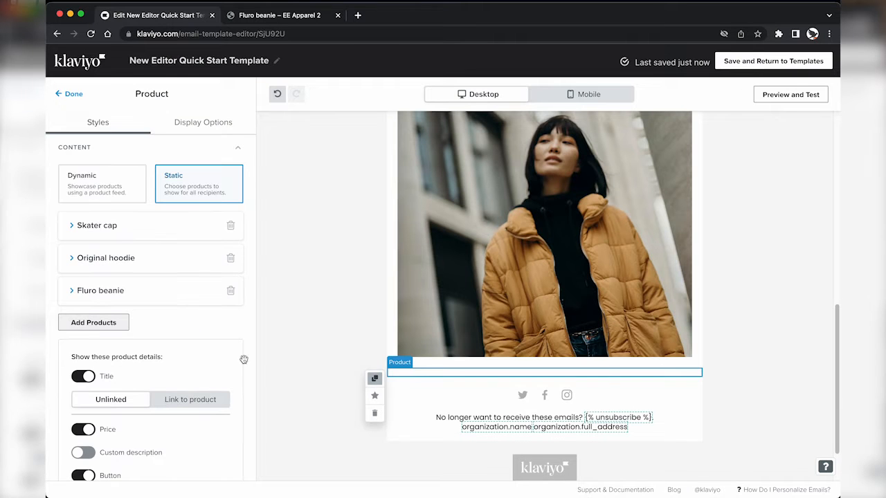
{"action": "scroll", "coordinate": [281, 383], "scroll_direction": "down", "scroll_amount": 1}
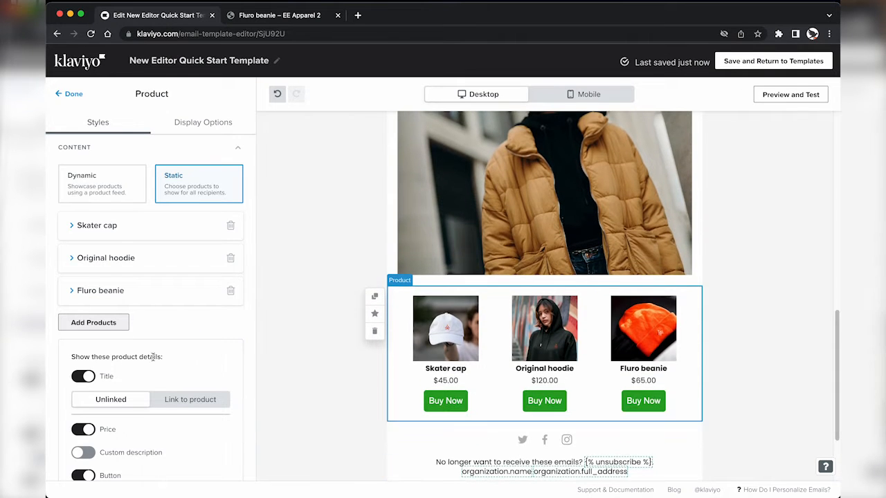
{"action": "scroll", "coordinate": [158, 385], "scroll_direction": "down", "scroll_amount": 1}
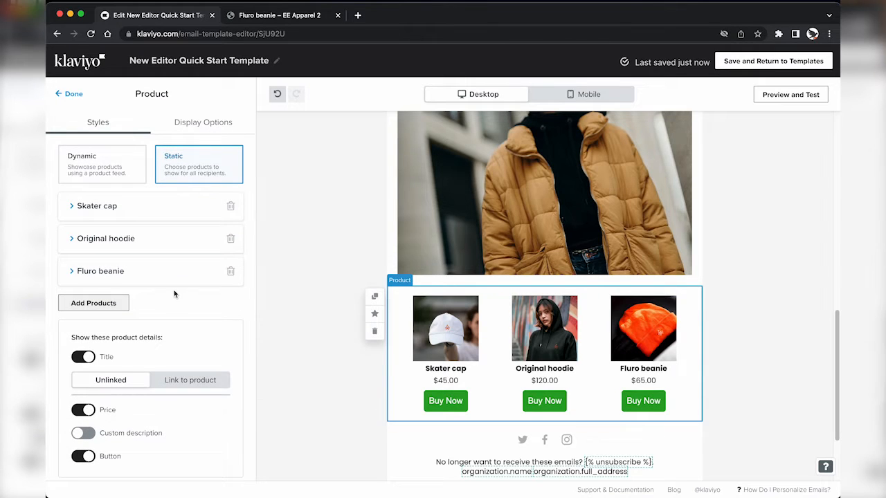
Step: Set the product title font to Poppins Semi-bold 600
{"action": "scroll", "coordinate": [174, 312], "scroll_direction": "down", "scroll_amount": 5}
{"action": "scroll", "coordinate": [173, 344], "scroll_direction": "down", "scroll_amount": 7}
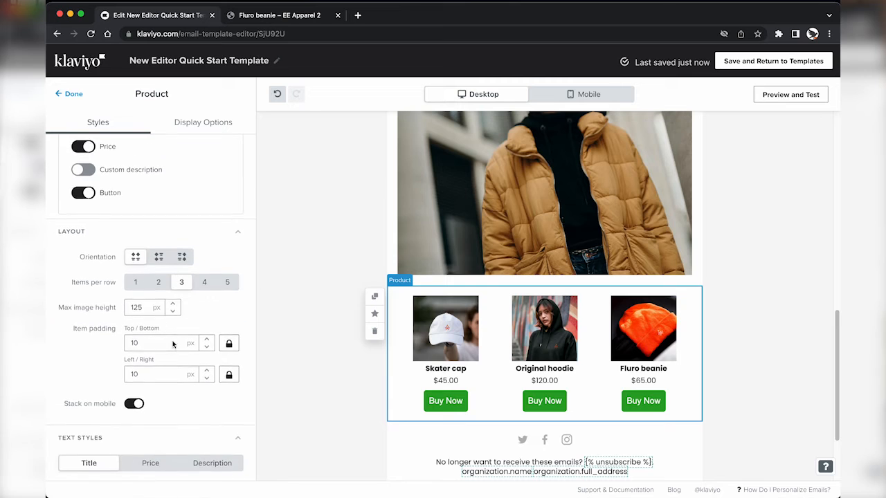
{"action": "left_click", "coordinate": [173, 307]}
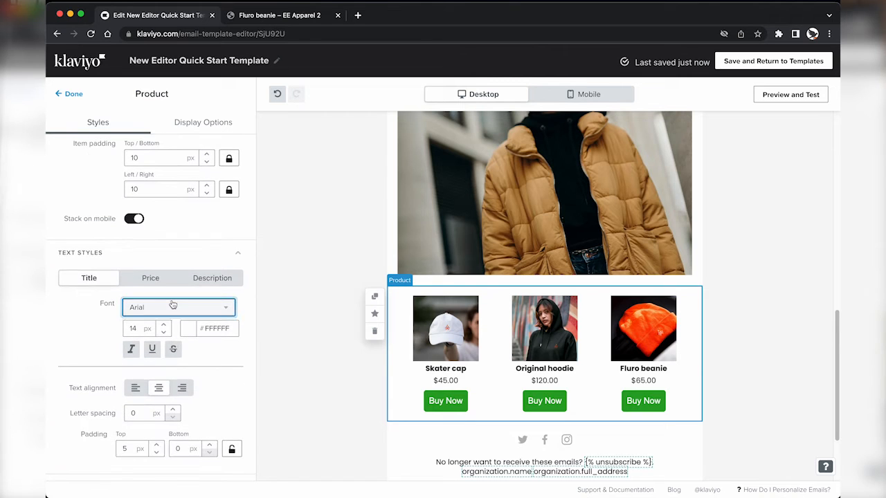
{"action": "left_click", "coordinate": [160, 407]}
{"action": "left_click", "coordinate": [173, 291]}
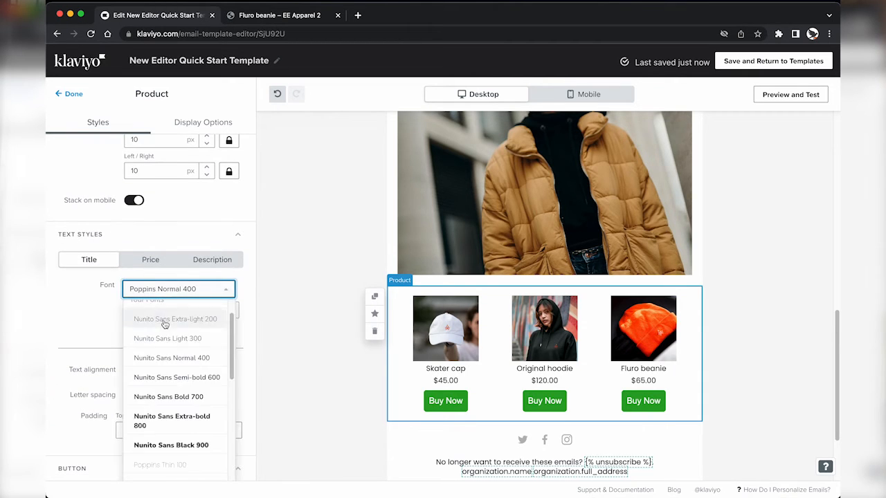
{"action": "left_click", "coordinate": [167, 375]}
{"action": "left_click", "coordinate": [173, 290]}
{"action": "scroll", "coordinate": [173, 353], "scroll_direction": "down", "scroll_amount": 4}
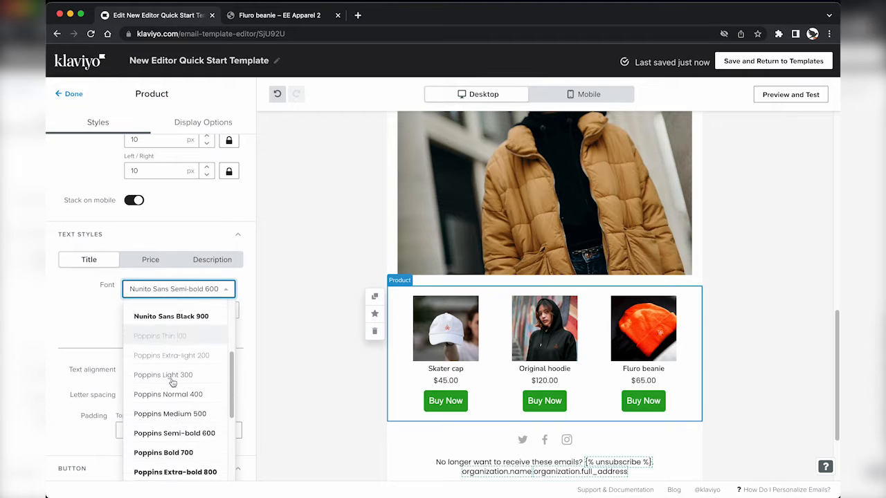
{"action": "left_click", "coordinate": [170, 389]}
Step: Make the Buy Now buttons white (#FFFFFF) with a corner radius of 0
{"action": "scroll", "coordinate": [165, 415], "scroll_direction": "down", "scroll_amount": 3}
{"action": "left_click", "coordinate": [132, 396]}
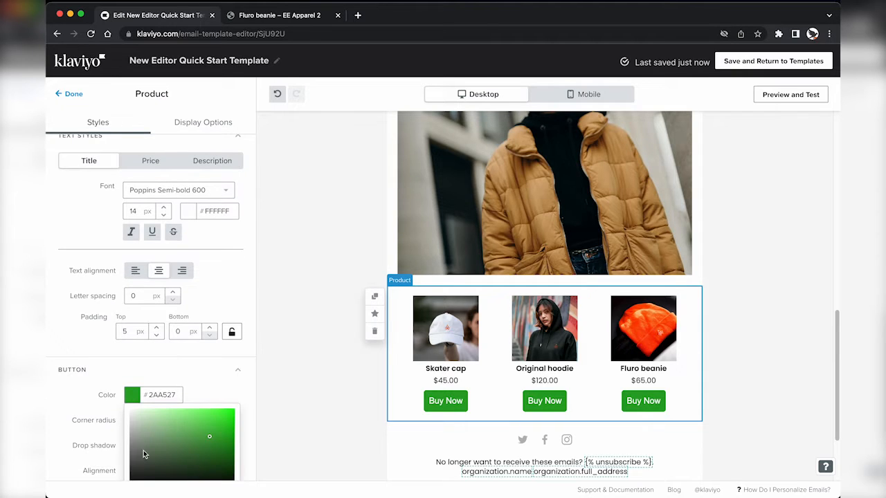
{"action": "left_click_drag", "start_coordinate": [143, 450], "coordinate": [132, 484]}
{"action": "scroll", "coordinate": [177, 392], "scroll_direction": "down", "scroll_amount": 2}
{"action": "left_click", "coordinate": [173, 387]}
{"action": "left_click", "coordinate": [131, 351]}
{"action": "left_click", "coordinate": [89, 337]}
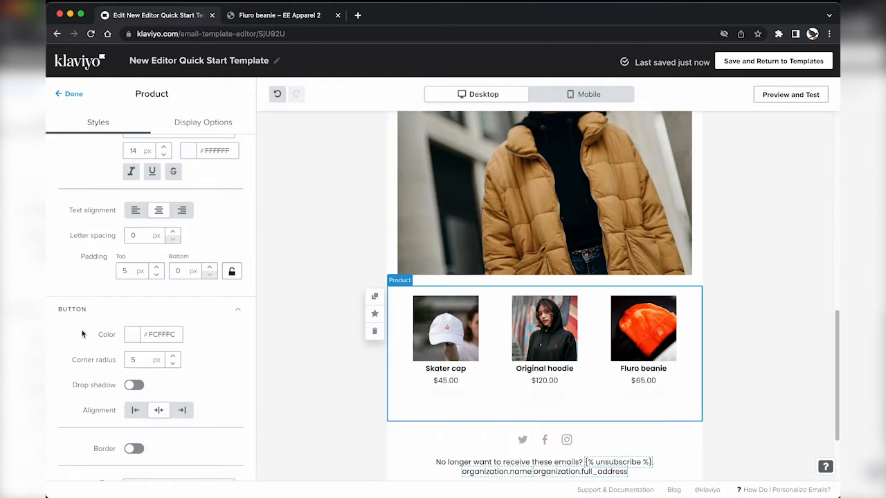
{"action": "left_click", "coordinate": [163, 334]}
{"action": "left_click", "coordinate": [76, 335]}
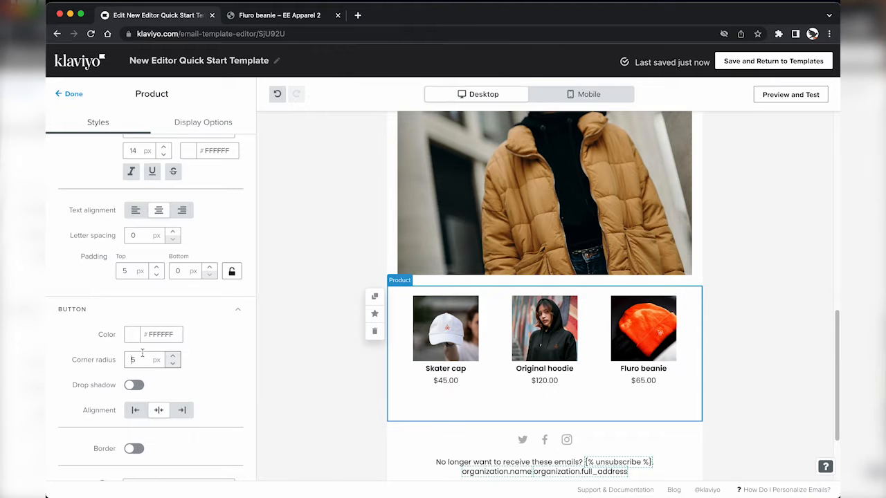
{"action": "left_click", "coordinate": [133, 386]}
Step: Give the Buy Now buttons a border and black (#000000) Poppins Normal 400 text
{"action": "scroll", "coordinate": [135, 389], "scroll_direction": "down", "scroll_amount": 2}
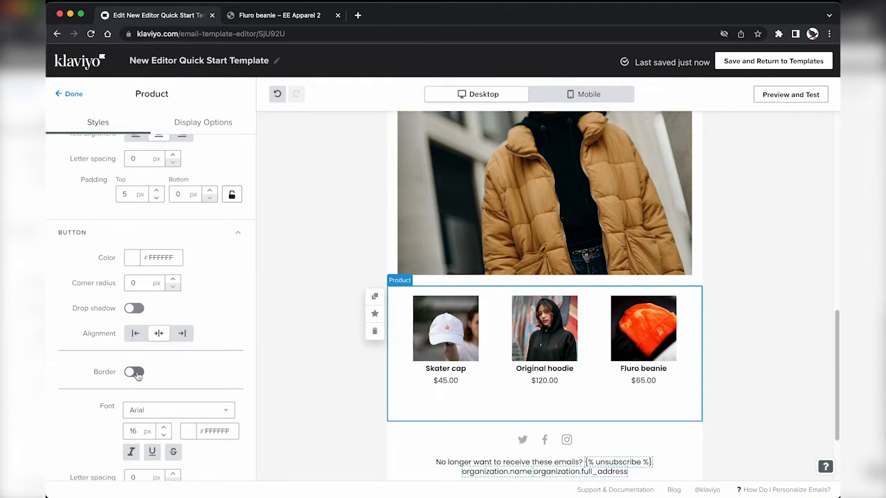
{"action": "left_click", "coordinate": [133, 372]}
{"action": "scroll", "coordinate": [133, 372], "scroll_direction": "down", "scroll_amount": 5}
{"action": "type", "text": "000000"}
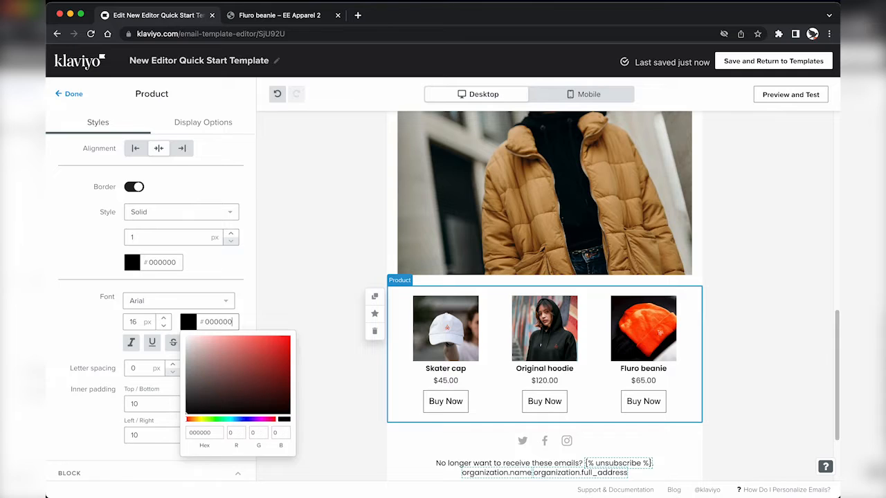
{"action": "left_click", "coordinate": [178, 301]}
{"action": "left_click", "coordinate": [166, 398]}
Step: Raise the product images' max image height to 170 px
{"action": "scroll", "coordinate": [198, 374], "scroll_direction": "down", "scroll_amount": 2}
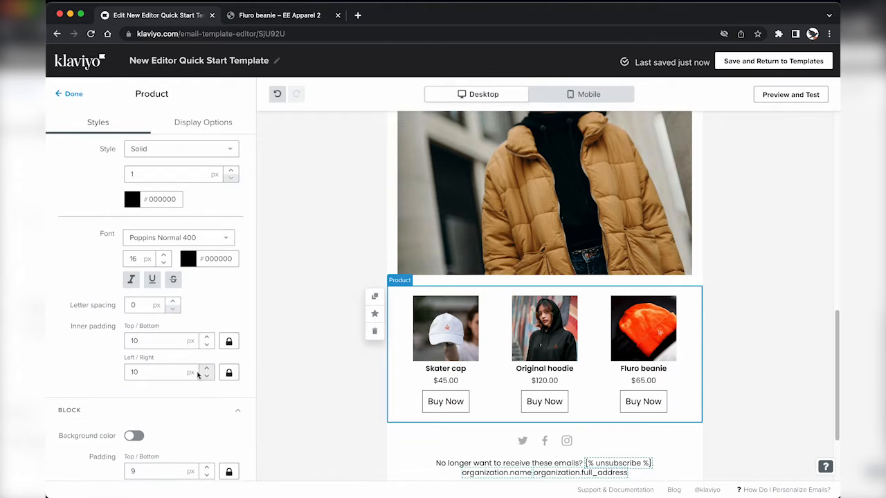
{"action": "scroll", "coordinate": [207, 372], "scroll_direction": "down", "scroll_amount": 2}
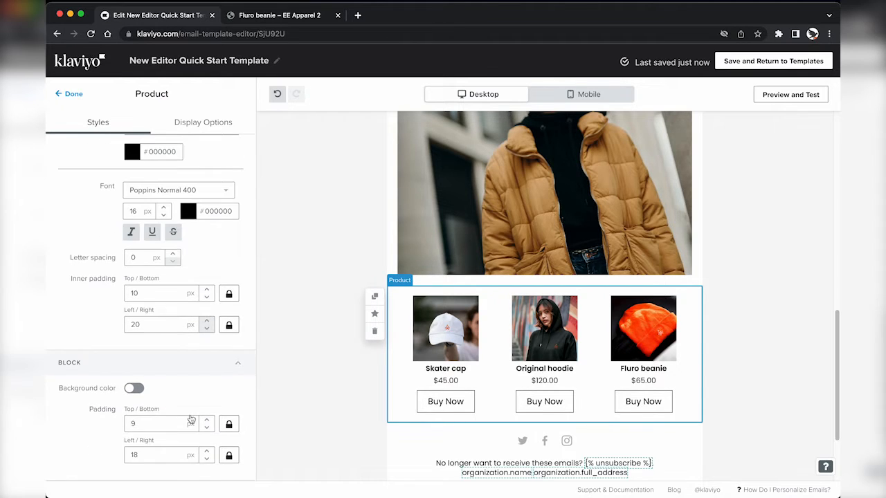
{"action": "scroll", "coordinate": [191, 390], "scroll_direction": "up", "scroll_amount": 4}
{"action": "scroll", "coordinate": [191, 390], "scroll_direction": "up", "scroll_amount": 15}
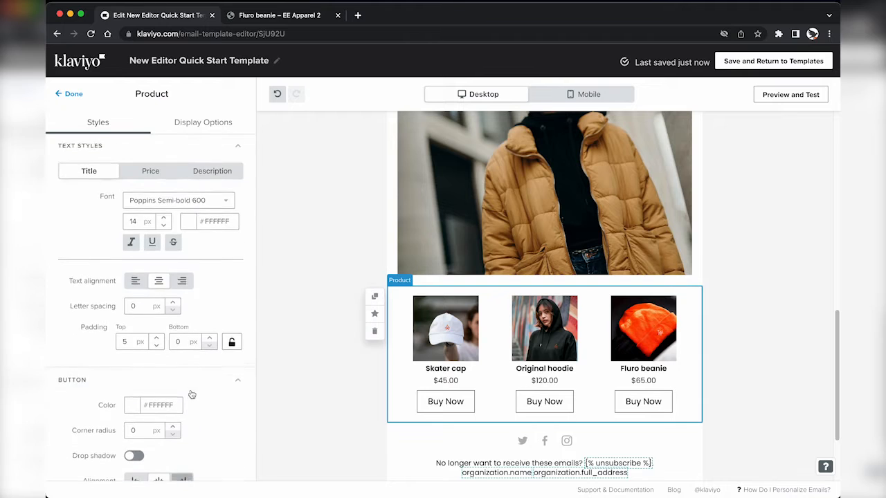
{"action": "scroll", "coordinate": [190, 390], "scroll_direction": "down", "scroll_amount": 7}
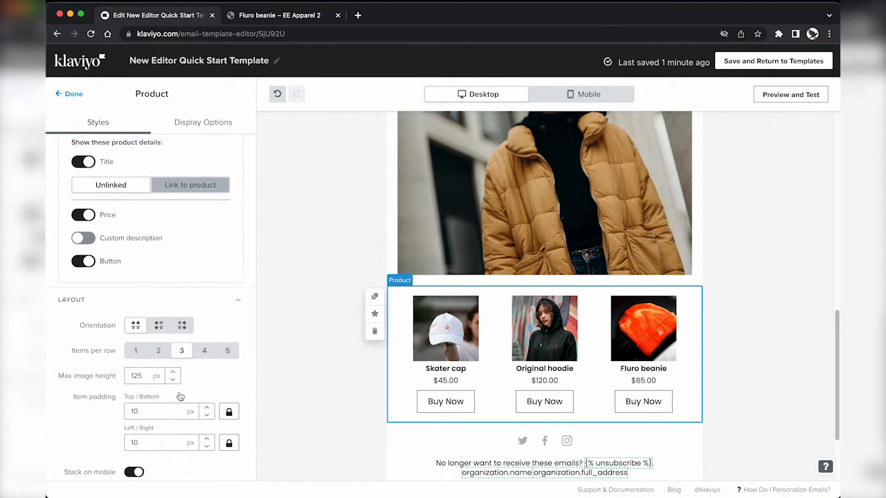
{"action": "left_click", "coordinate": [173, 364]}
{"action": "left_click_drag", "start_coordinate": [143, 367], "coordinate": [134, 363]}
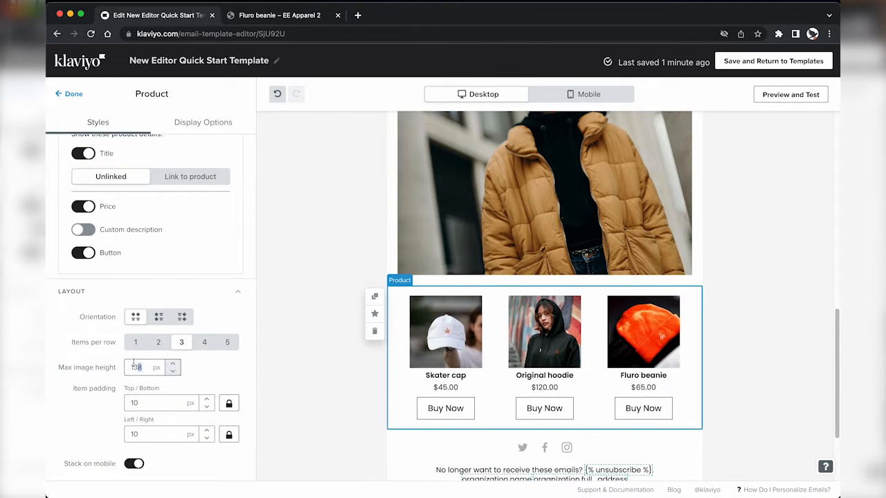
{"action": "type", "text": "180"}
{"action": "left_click", "coordinate": [70, 94]}
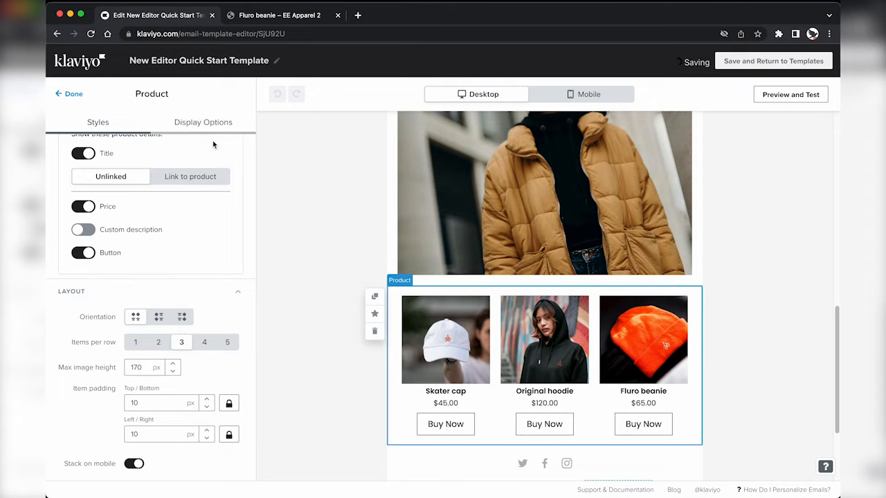
Step: In the mobile preview, turn off Stack on mobile for the product block, then return to desktop
{"action": "left_click", "coordinate": [585, 95]}
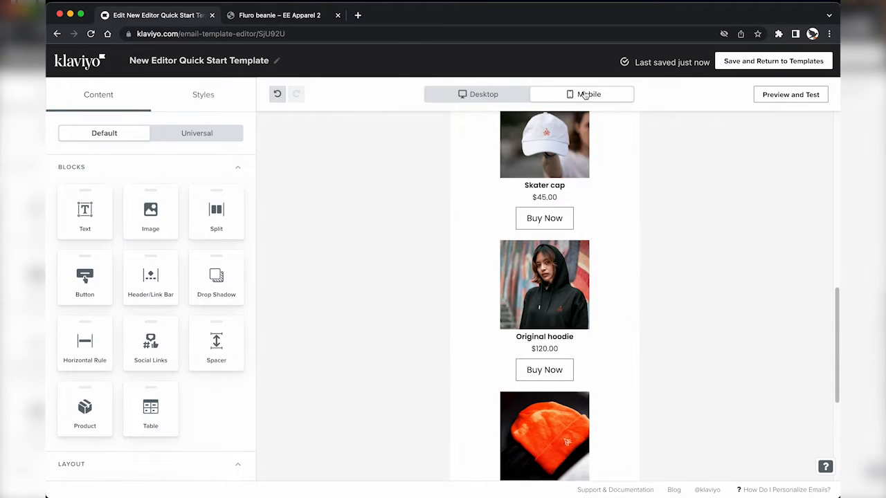
{"action": "left_click", "coordinate": [496, 223]}
{"action": "scroll", "coordinate": [162, 421], "scroll_direction": "down", "scroll_amount": 5}
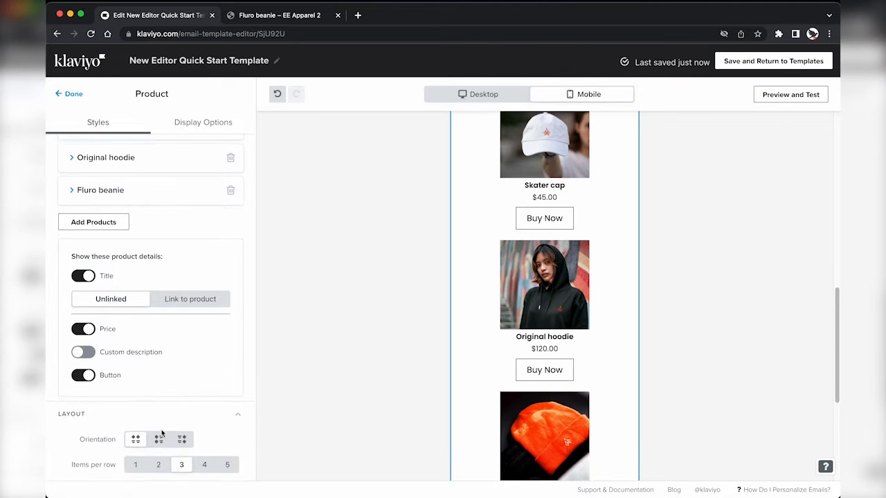
{"action": "scroll", "coordinate": [162, 430], "scroll_direction": "down", "scroll_amount": 2}
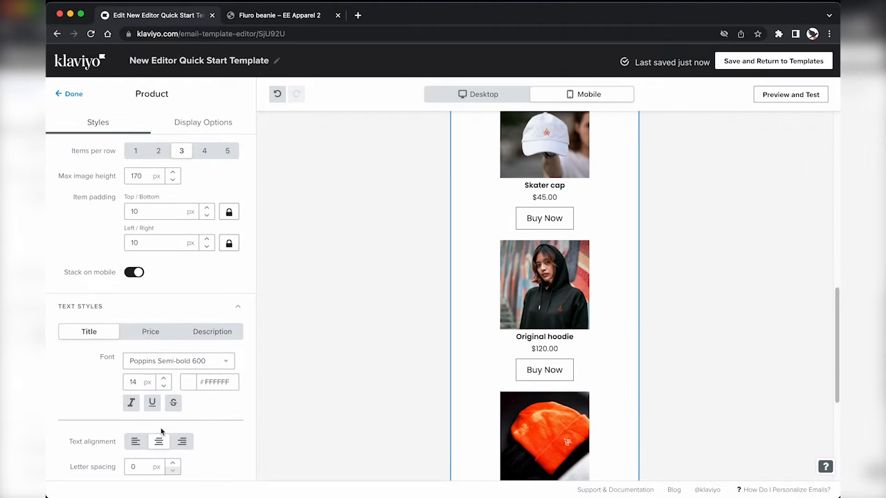
{"action": "left_click", "coordinate": [134, 272]}
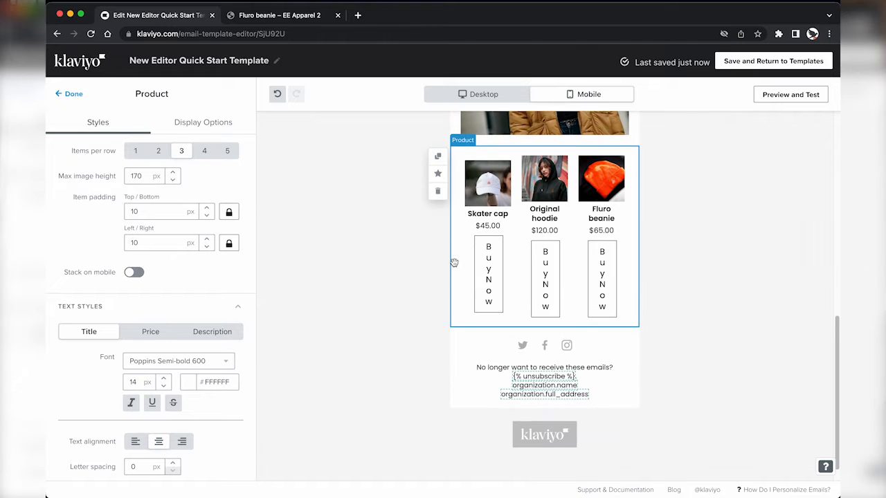
{"action": "left_click", "coordinate": [493, 94]}
{"action": "scroll", "coordinate": [457, 341], "scroll_direction": "down", "scroll_amount": 2}
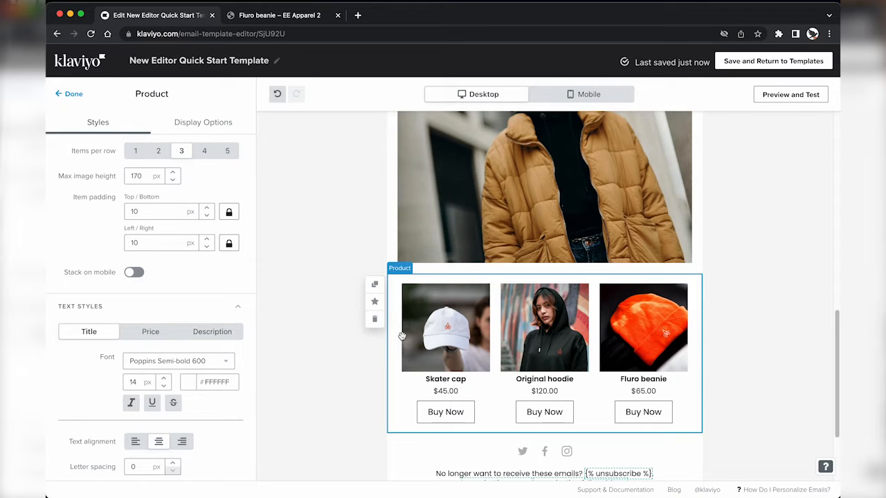
Step: Duplicate the product block, hide the copy's Buy Now buttons and make it mobile-only
{"action": "left_click", "coordinate": [375, 286]}
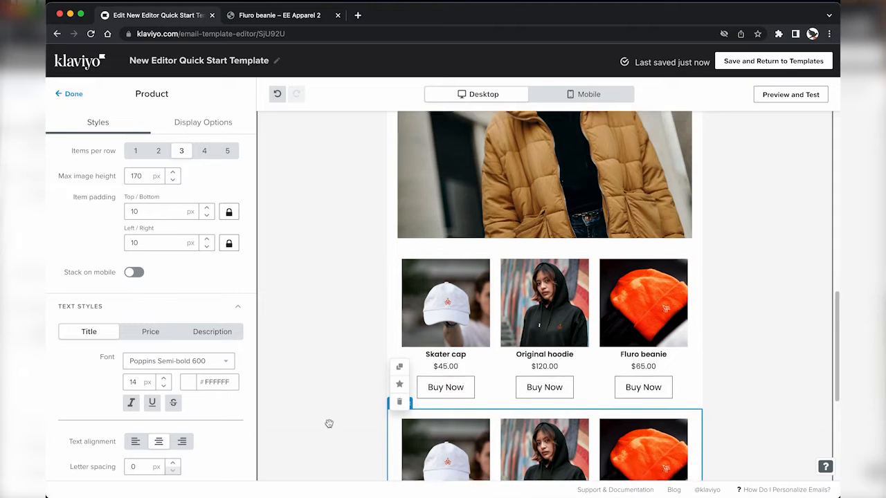
{"action": "left_click", "coordinate": [455, 245]}
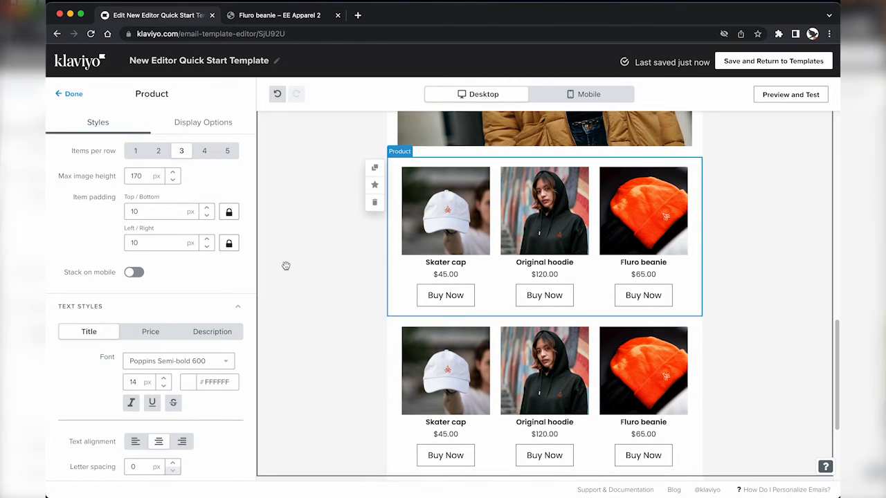
{"action": "left_click", "coordinate": [428, 365]}
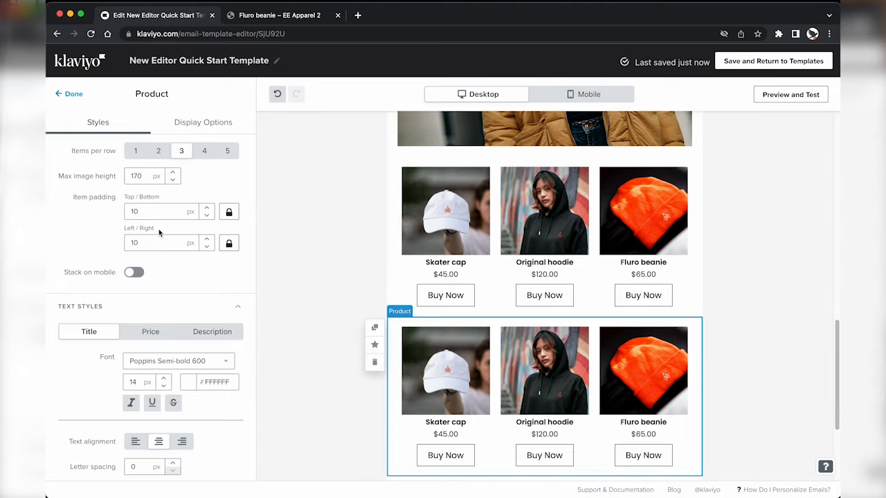
{"action": "scroll", "coordinate": [159, 236], "scroll_direction": "up", "scroll_amount": 5}
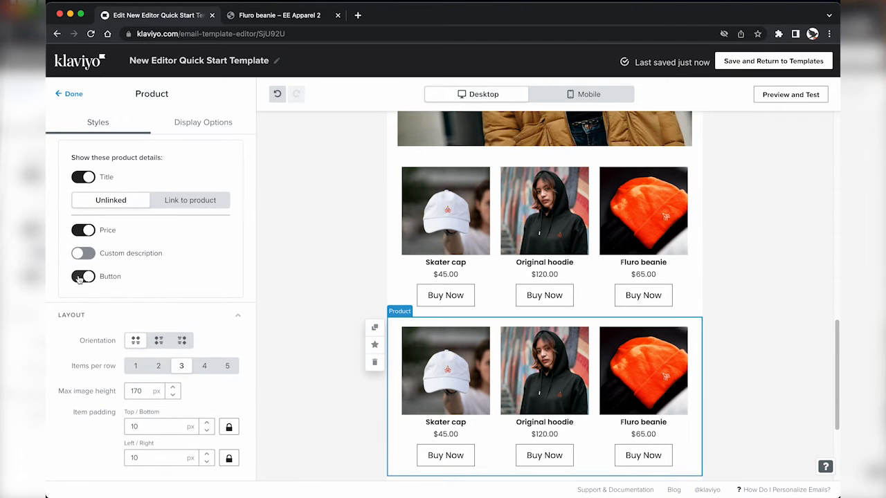
{"action": "scroll", "coordinate": [142, 244], "scroll_direction": "up", "scroll_amount": 2}
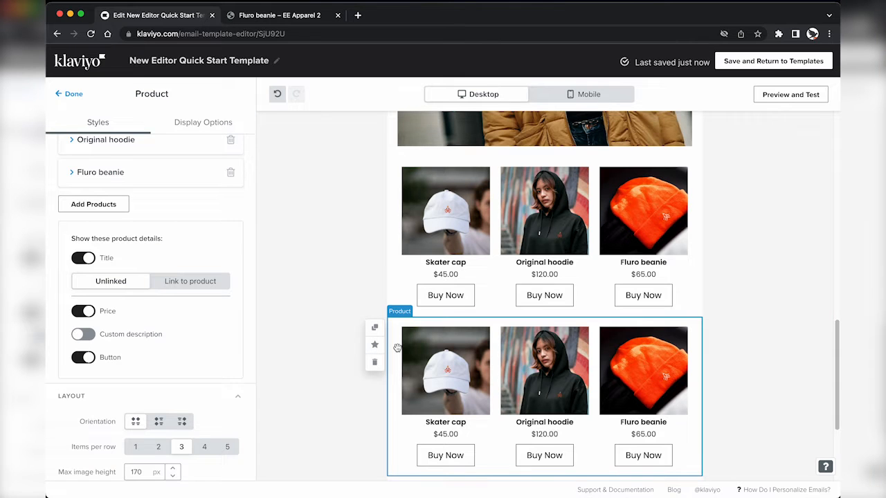
{"action": "scroll", "coordinate": [394, 349], "scroll_direction": "down", "scroll_amount": 2}
{"action": "left_click", "coordinate": [83, 357]}
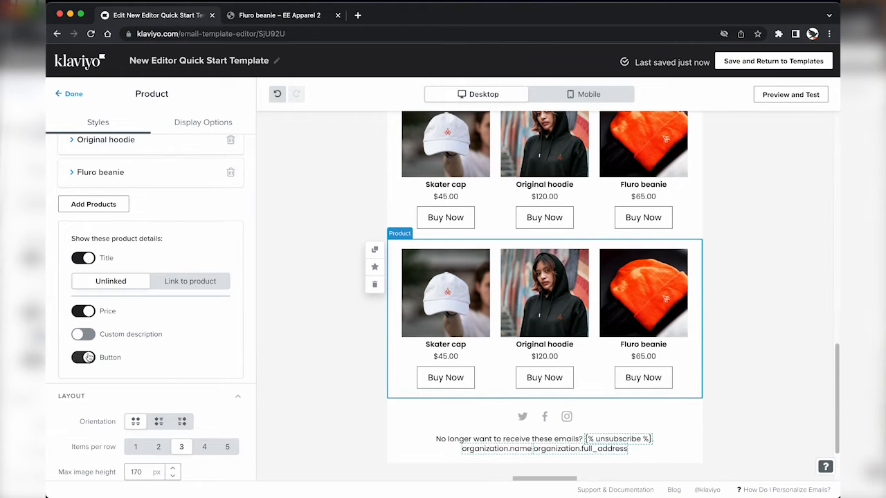
{"action": "left_click", "coordinate": [182, 129]}
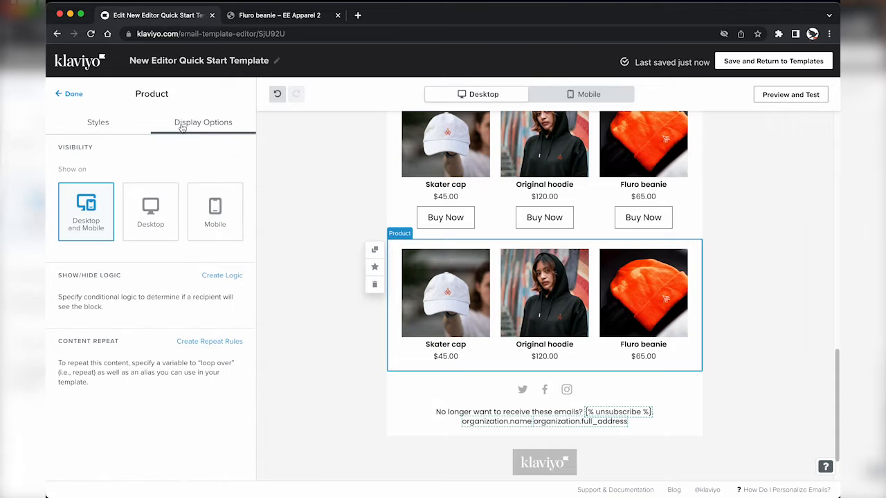
{"action": "left_click", "coordinate": [202, 190]}
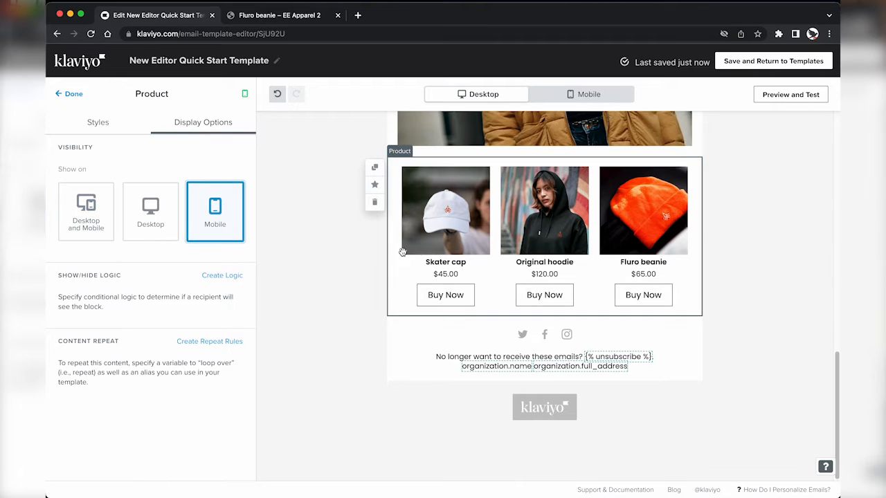
Step: Set the original three-product block's visibility to Desktop only
{"action": "left_click", "coordinate": [423, 256]}
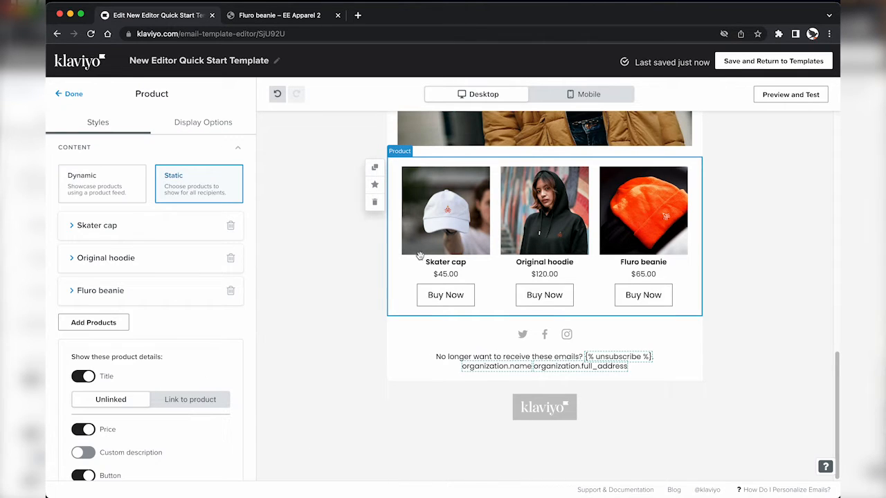
{"action": "left_click", "coordinate": [212, 124]}
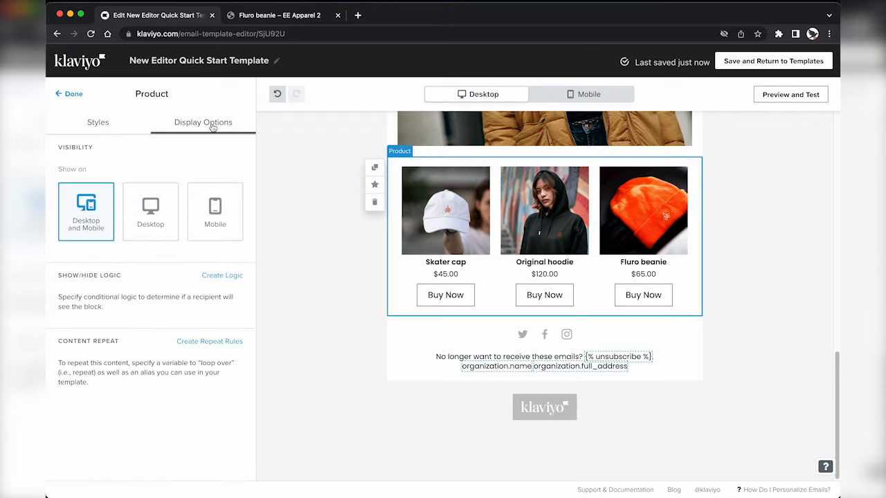
{"action": "left_click", "coordinate": [147, 208]}
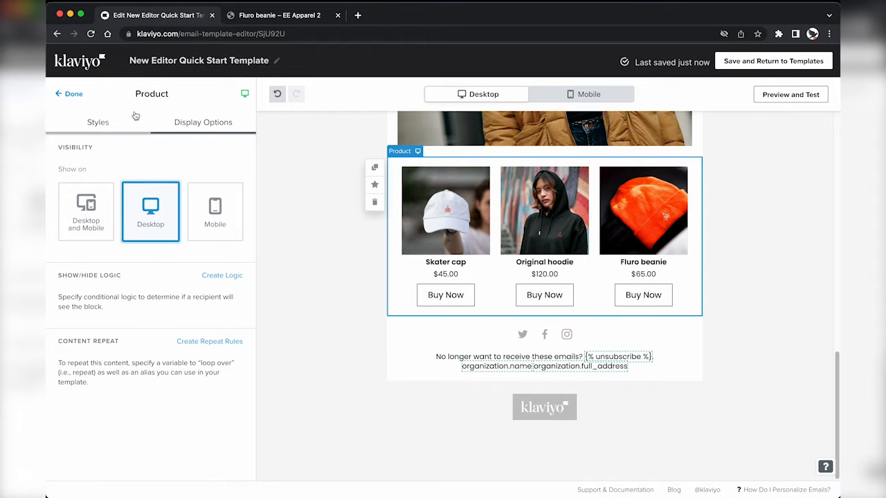
{"action": "left_click", "coordinate": [69, 97]}
{"action": "scroll", "coordinate": [519, 230], "scroll_direction": "up", "scroll_amount": 3}
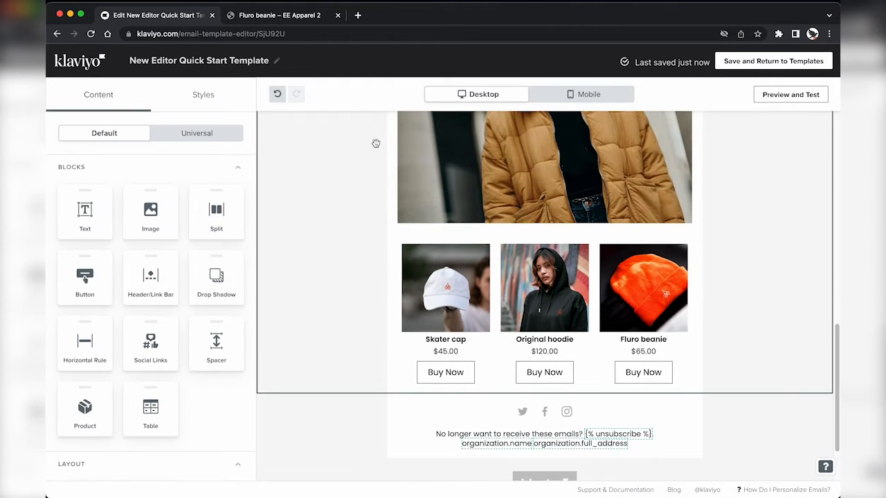
{"action": "scroll", "coordinate": [520, 230], "scroll_direction": "up", "scroll_amount": 3}
{"action": "scroll", "coordinate": [519, 228], "scroll_direction": "down", "scroll_amount": 3}
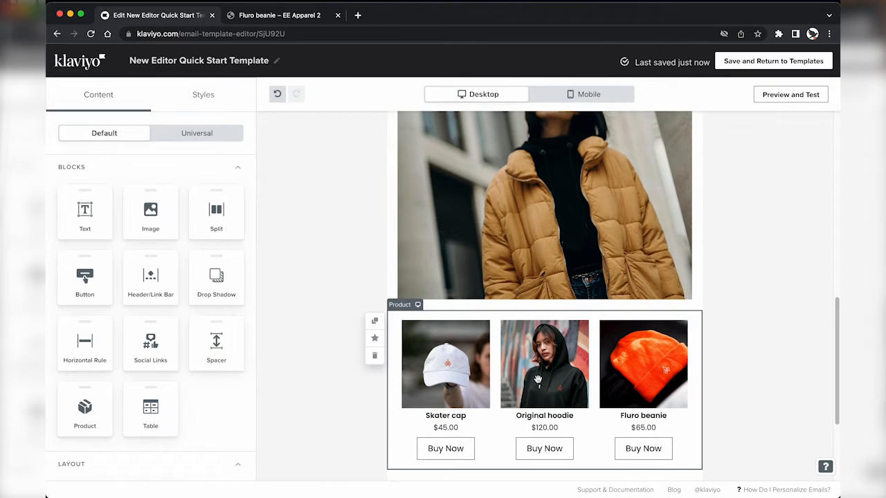
Step: Turn off Stack on mobile for the mobile-only product block, then return to desktop preview
{"action": "left_click", "coordinate": [556, 96]}
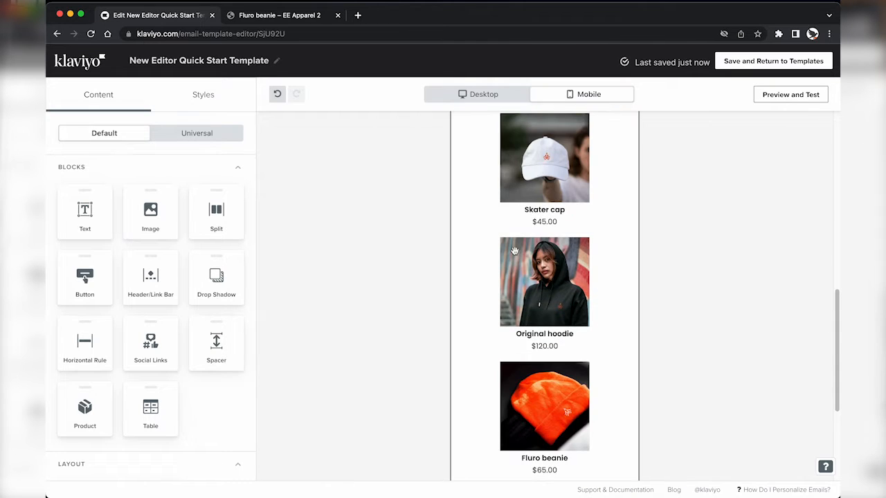
{"action": "left_click", "coordinate": [515, 251]}
{"action": "scroll", "coordinate": [121, 389], "scroll_direction": "down", "scroll_amount": 3}
{"action": "scroll", "coordinate": [119, 389], "scroll_direction": "down", "scroll_amount": 5}
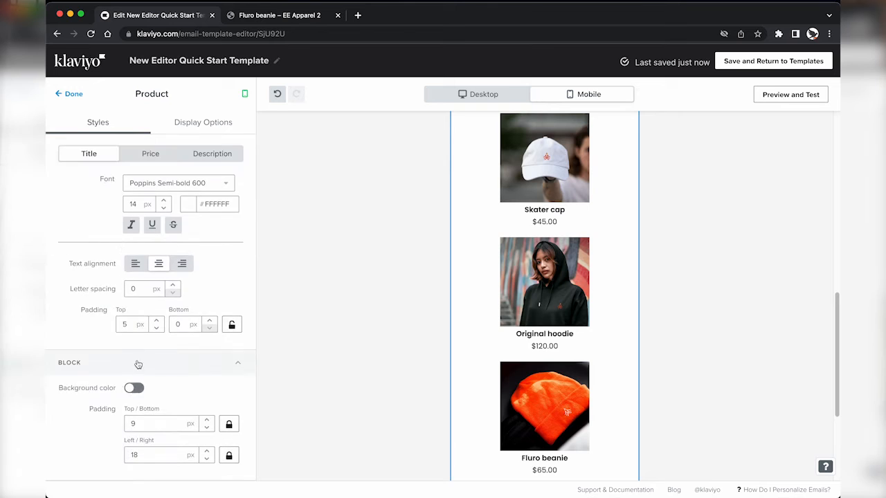
{"action": "scroll", "coordinate": [138, 356], "scroll_direction": "up", "scroll_amount": 3}
{"action": "left_click", "coordinate": [136, 323]}
{"action": "left_click", "coordinate": [69, 93]}
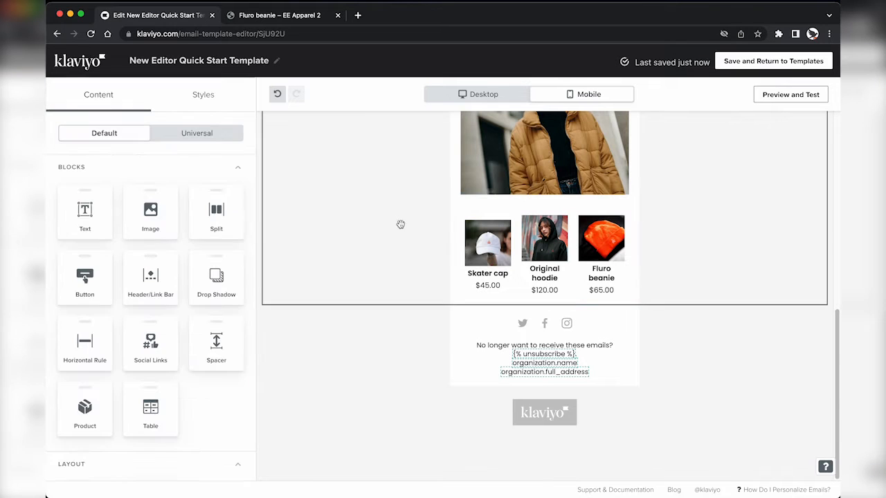
{"action": "scroll", "coordinate": [431, 213], "scroll_direction": "up", "scroll_amount": 3}
{"action": "left_click", "coordinate": [502, 97]}
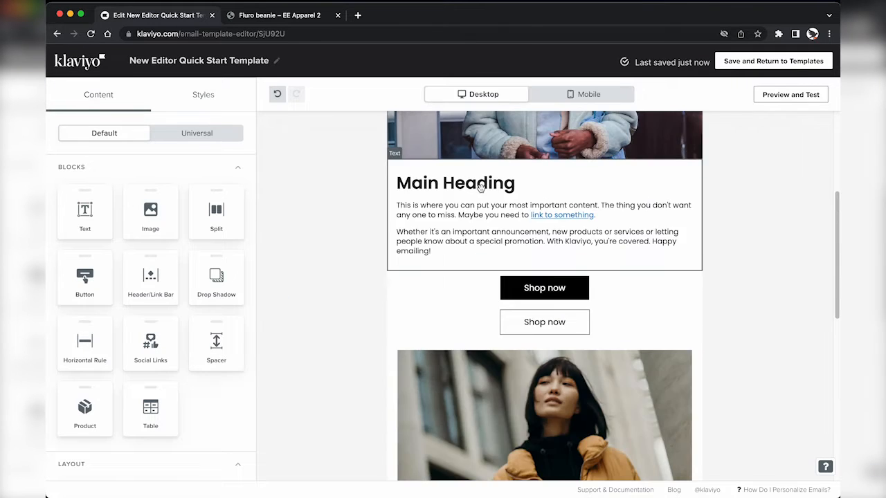
{"action": "scroll", "coordinate": [481, 188], "scroll_direction": "down", "scroll_amount": 10}
{"action": "scroll", "coordinate": [481, 188], "scroll_direction": "down", "scroll_amount": 3}
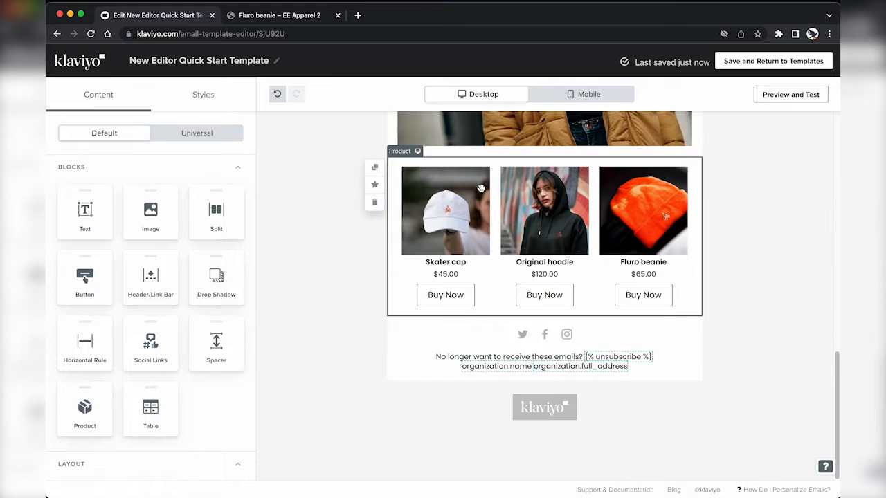
Step: Set the social link icons' colour to Black and verify the Instagram link address
{"action": "left_click", "coordinate": [465, 334]}
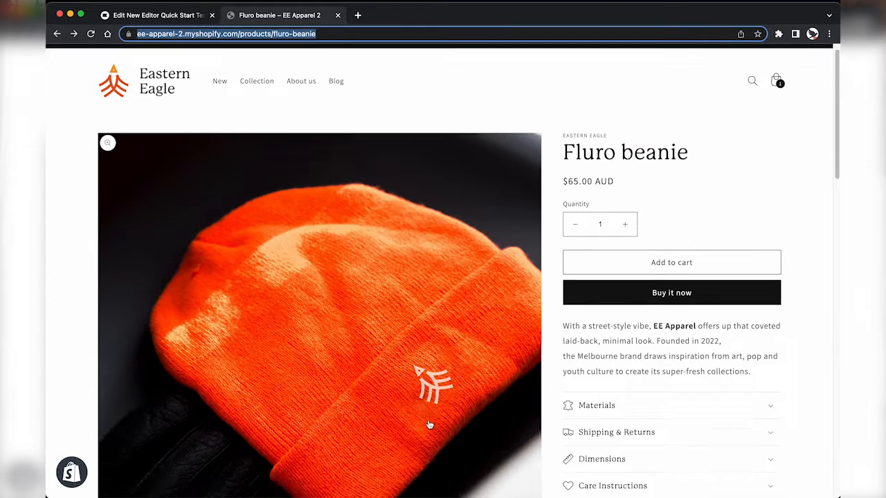
{"action": "scroll", "coordinate": [429, 423], "scroll_direction": "down", "scroll_amount": 15}
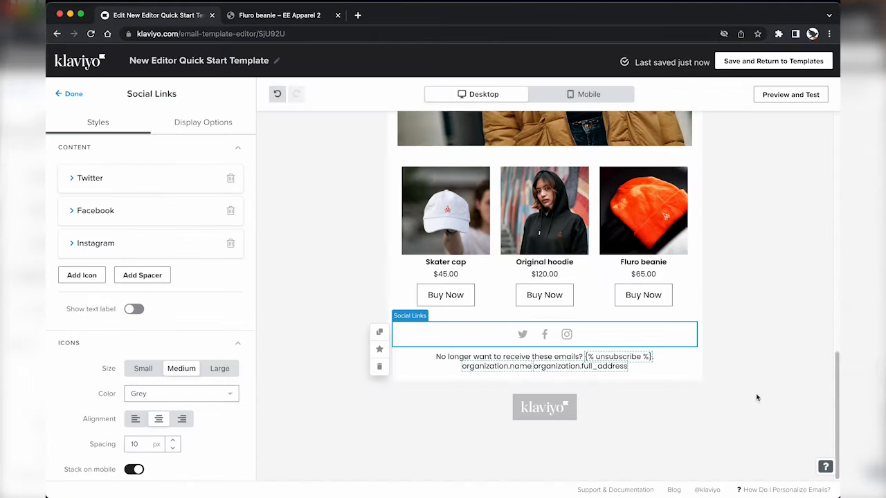
{"action": "left_click", "coordinate": [158, 394]}
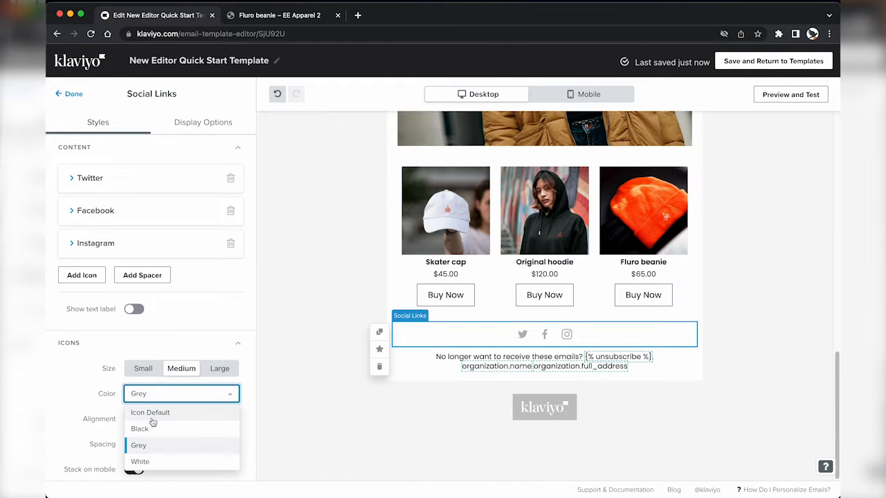
{"action": "left_click", "coordinate": [151, 422]}
{"action": "left_click", "coordinate": [118, 243]}
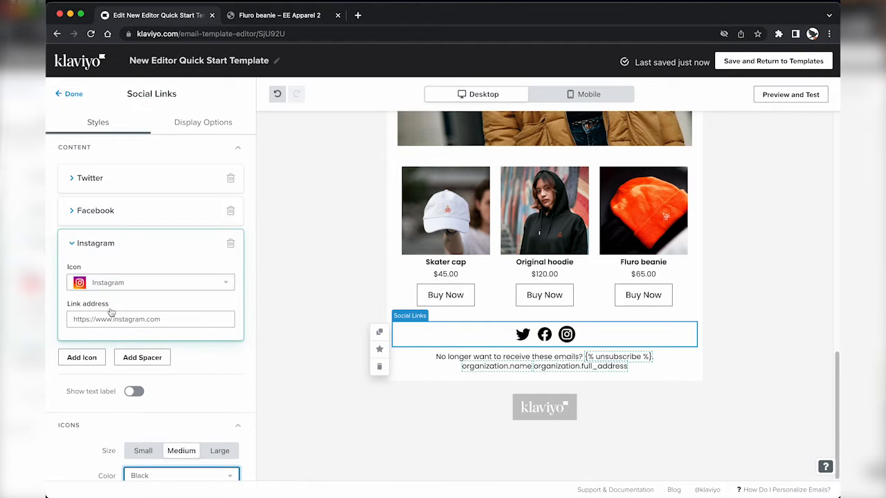
{"action": "left_click", "coordinate": [126, 245]}
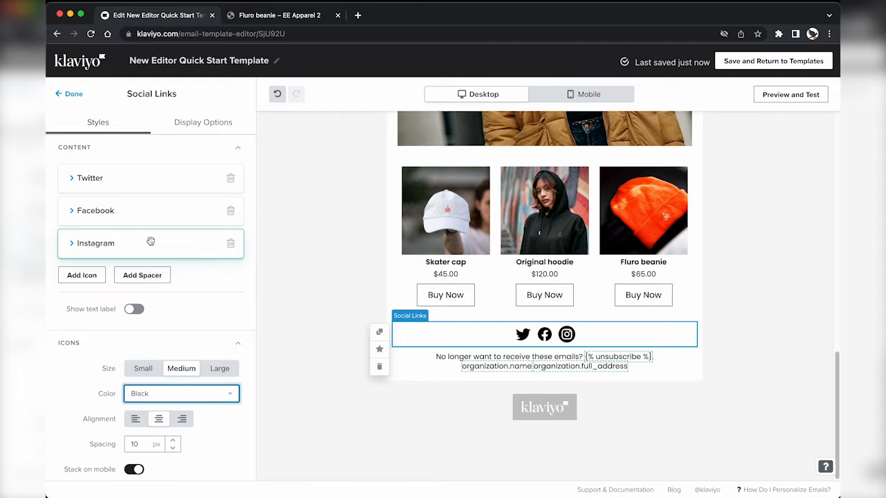
{"action": "left_click", "coordinate": [70, 93]}
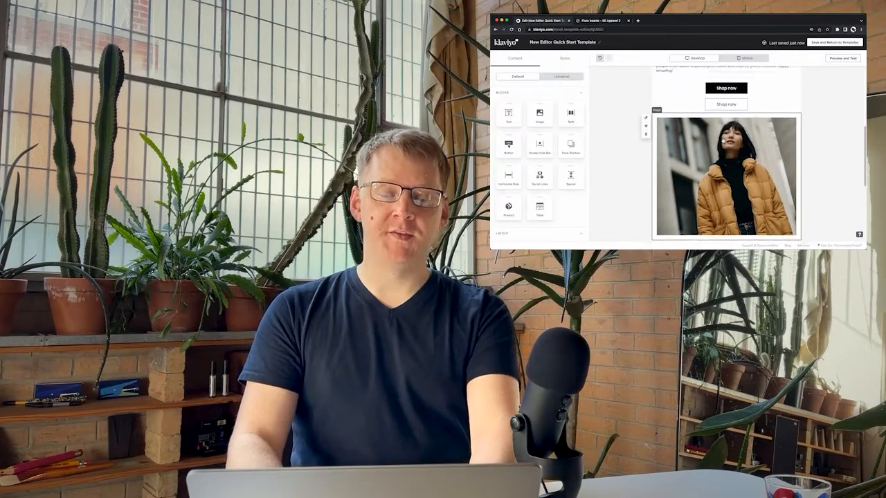
{"action": "scroll", "coordinate": [723, 141], "scroll_direction": "up", "scroll_amount": 5}
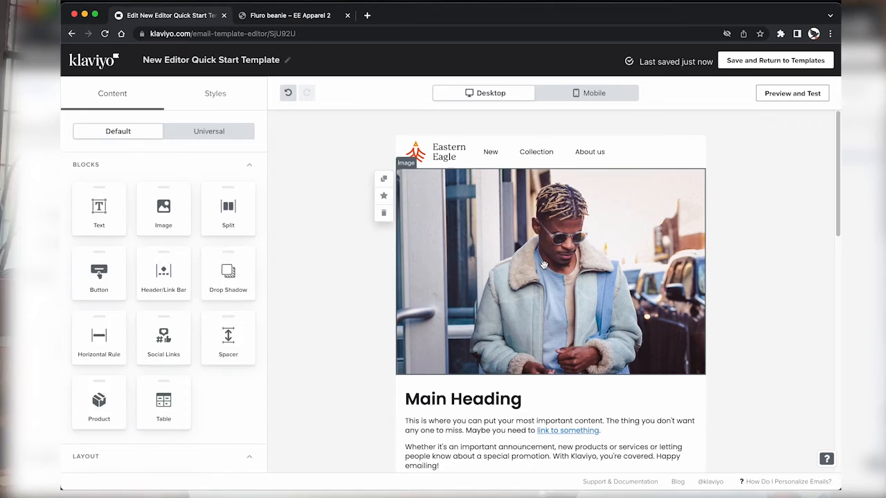
{"action": "left_click", "coordinate": [623, 82]}
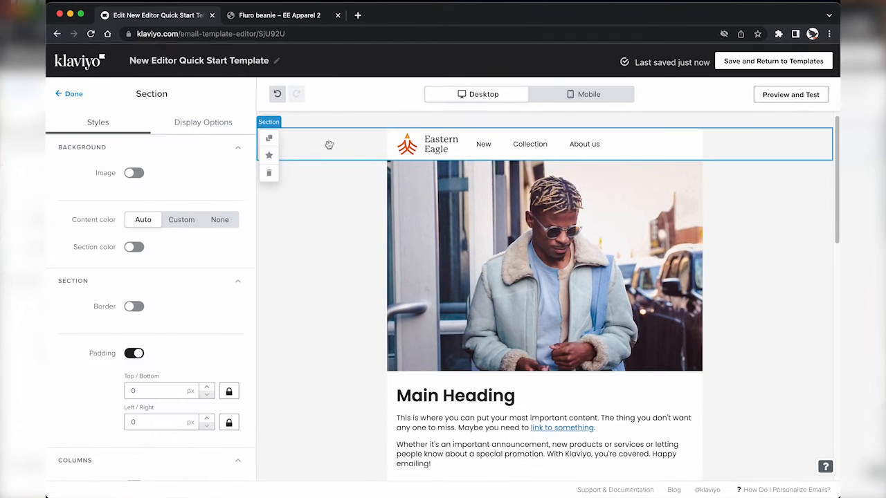
Step: Save the header as 'Header Nav' and the hero as 'Hero Section' universal content
{"action": "left_click", "coordinate": [270, 156]}
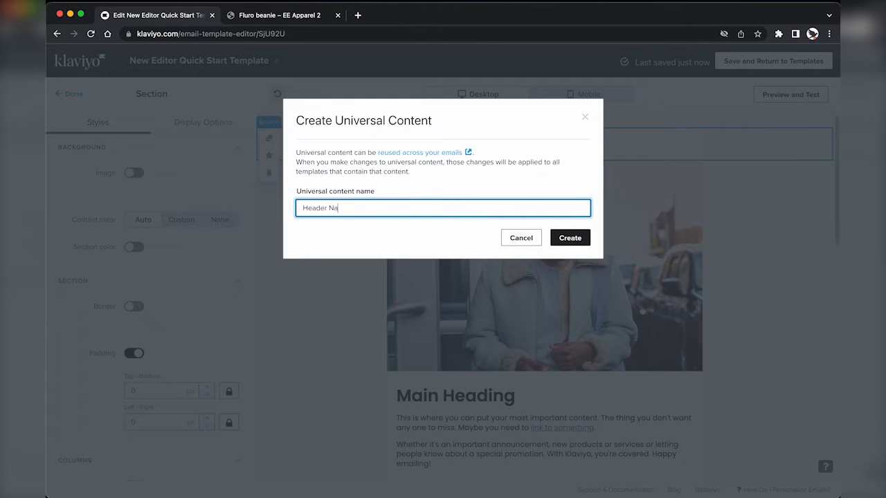
{"action": "type", "text": "Header Nav"}
{"action": "left_click", "coordinate": [573, 238]}
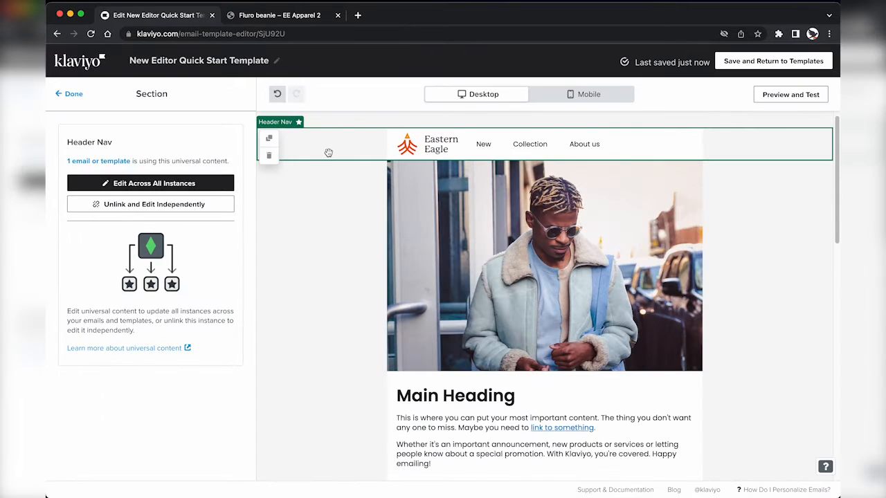
{"action": "left_click", "coordinate": [313, 217]}
{"action": "left_click", "coordinate": [270, 186]}
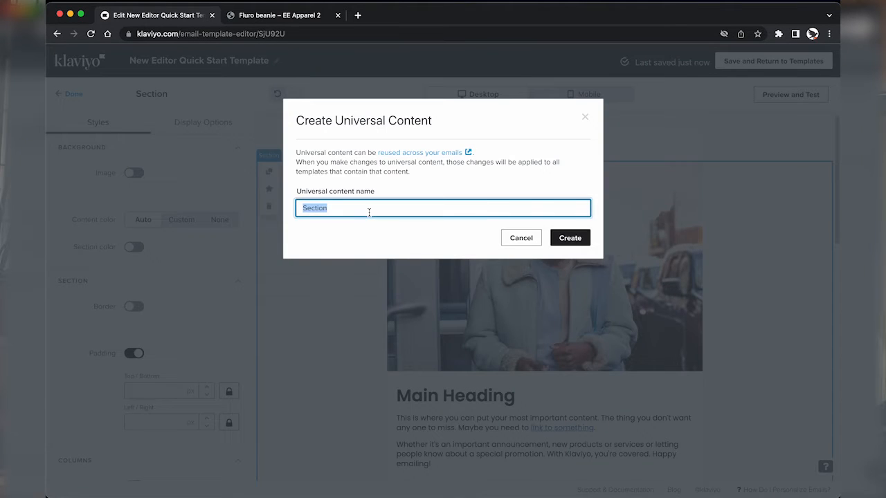
{"action": "type", "text": "Hero Secti"}
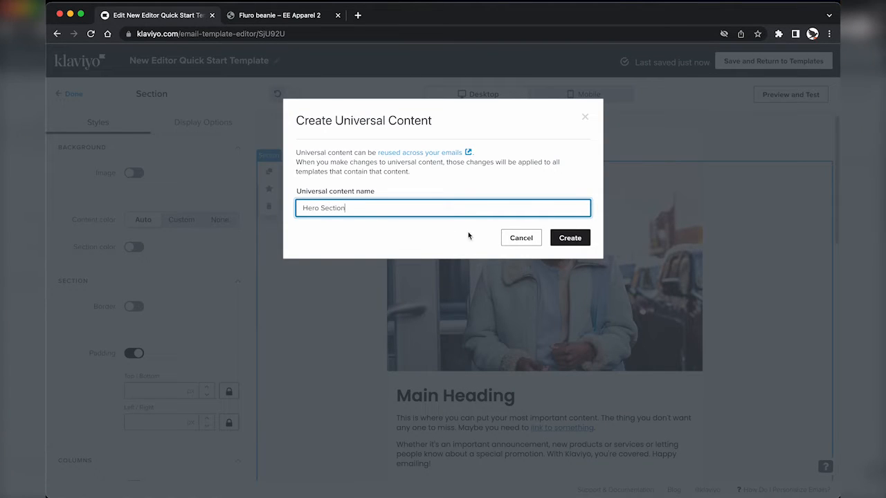
{"action": "left_click", "coordinate": [569, 237]}
Step: Save the Featured Collection section and the footer, named 'Footer', as universal content
{"action": "scroll", "coordinate": [466, 298], "scroll_direction": "down", "scroll_amount": 3}
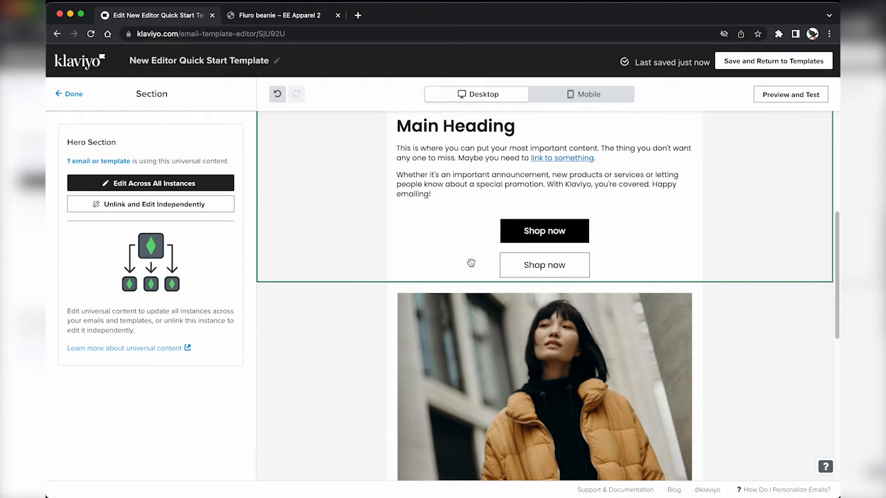
{"action": "scroll", "coordinate": [307, 143], "scroll_direction": "down", "scroll_amount": 3}
{"action": "left_click", "coordinate": [317, 242]}
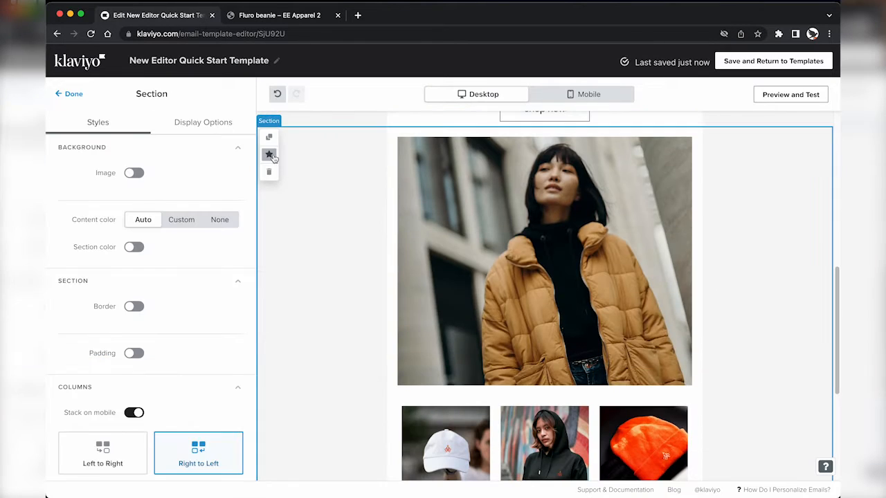
{"action": "scroll", "coordinate": [342, 358], "scroll_direction": "down", "scroll_amount": 2}
{"action": "scroll", "coordinate": [310, 169], "scroll_direction": "up", "scroll_amount": 3}
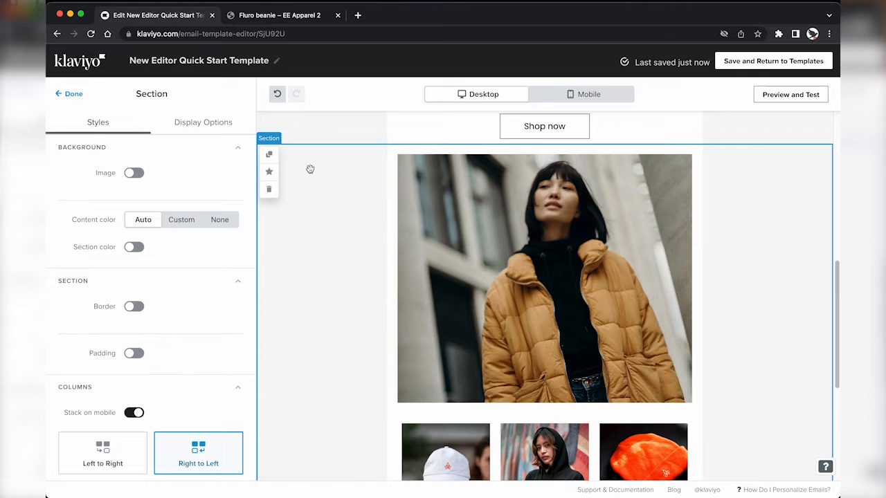
{"action": "left_click", "coordinate": [268, 171]}
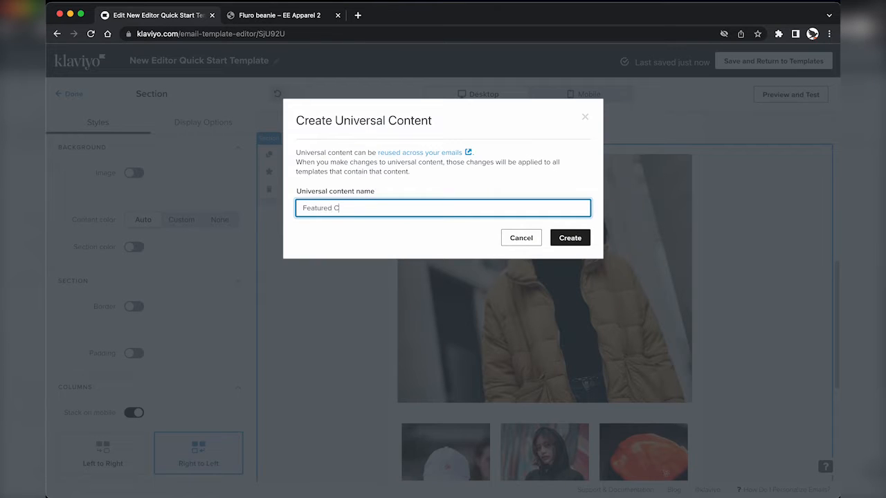
{"action": "left_click", "coordinate": [561, 238]}
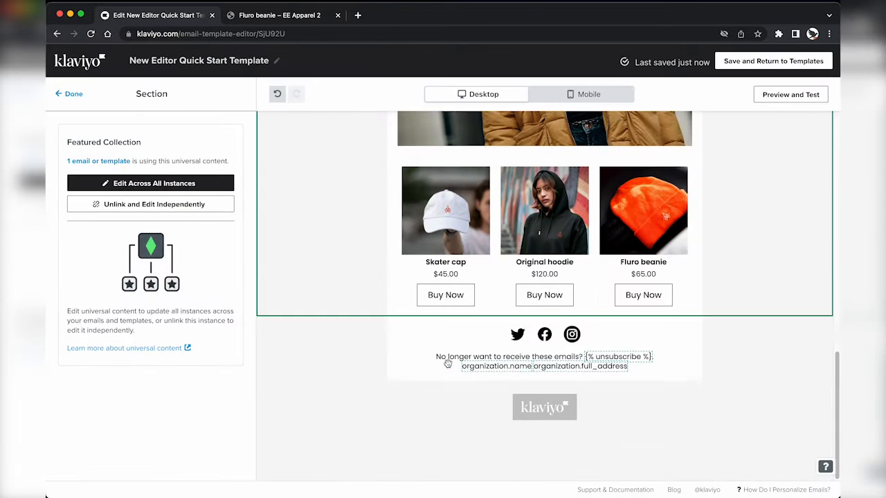
{"action": "left_click", "coordinate": [270, 344]}
{"action": "left_click", "coordinate": [429, 205]}
{"action": "type", "text": "F"}
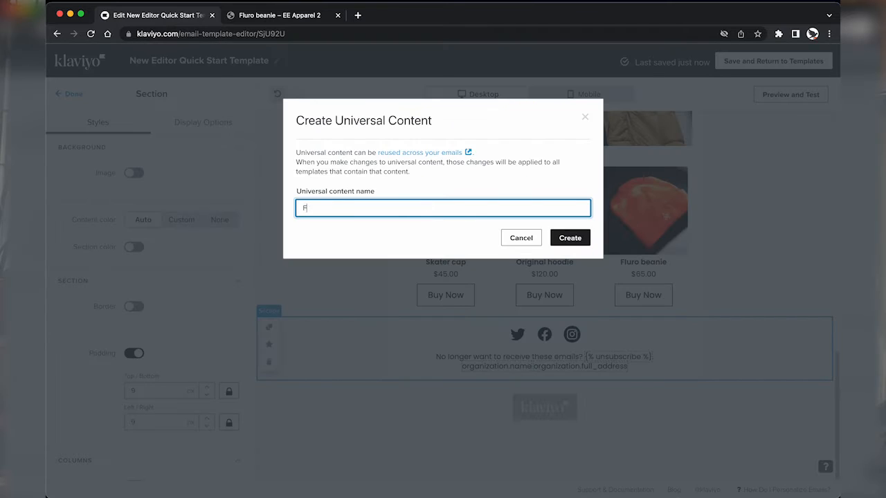
{"action": "type", "text": "ooter"}
{"action": "left_click", "coordinate": [568, 237]}
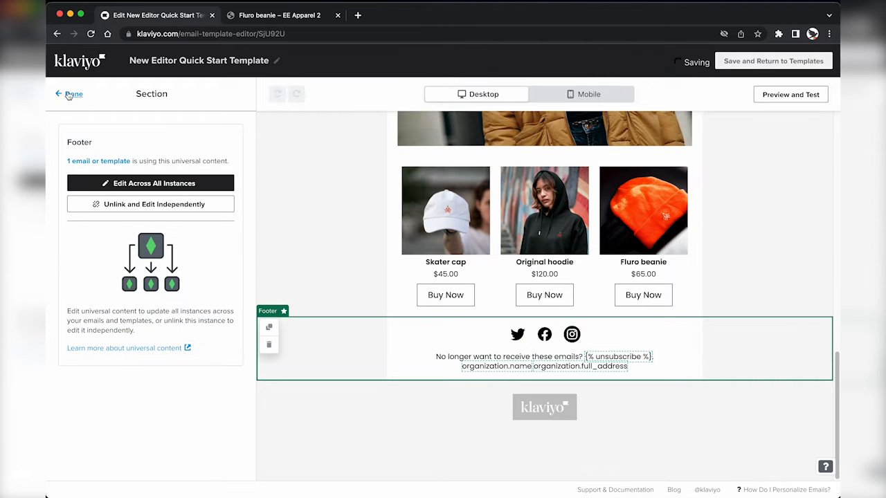
Step: Finish the footer section and browse the Universal library of saved sections
{"action": "left_click", "coordinate": [71, 95]}
{"action": "scroll", "coordinate": [311, 132], "scroll_direction": "up", "scroll_amount": 8}
{"action": "scroll", "coordinate": [318, 249], "scroll_direction": "up", "scroll_amount": 3}
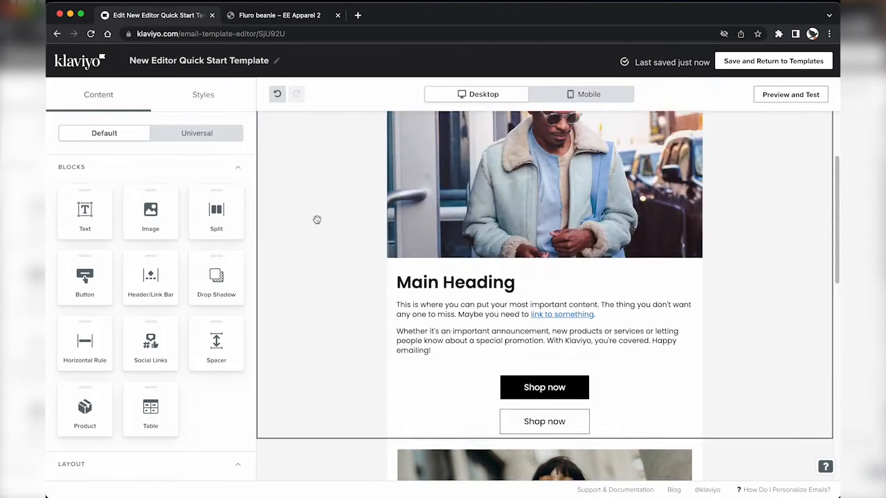
{"action": "scroll", "coordinate": [317, 219], "scroll_direction": "up", "scroll_amount": 3}
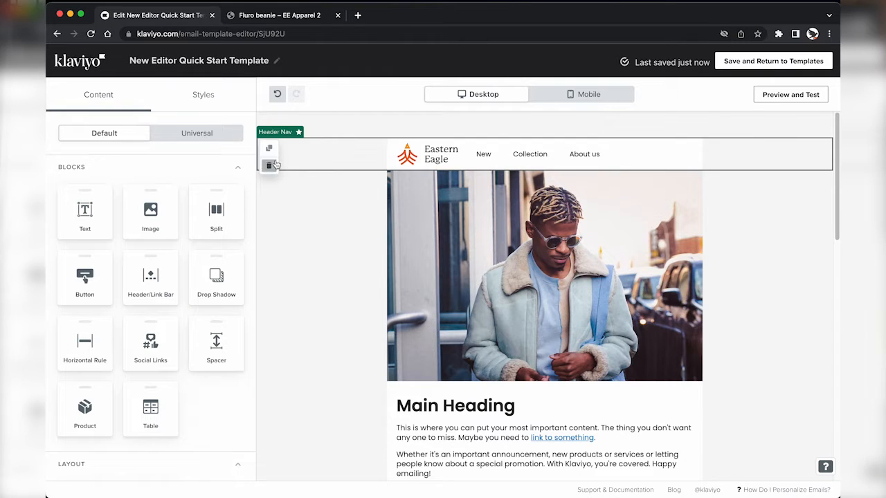
{"action": "left_click", "coordinate": [208, 133]}
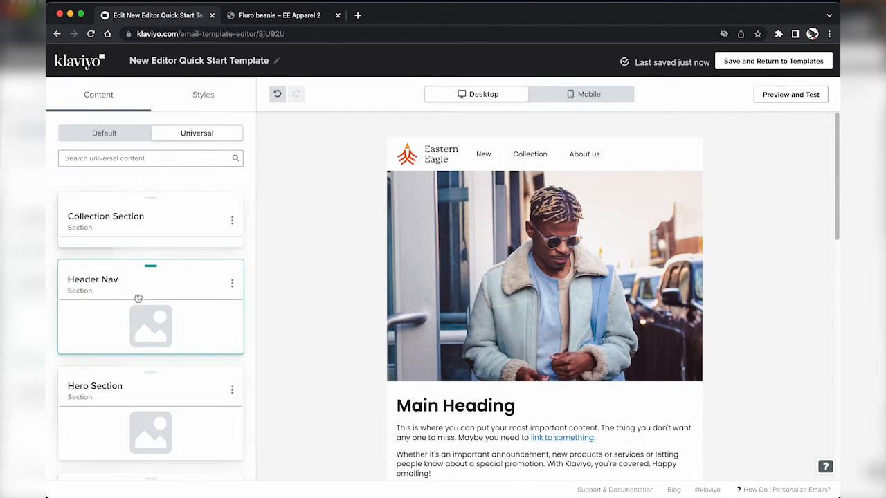
{"action": "scroll", "coordinate": [132, 291], "scroll_direction": "down", "scroll_amount": 1}
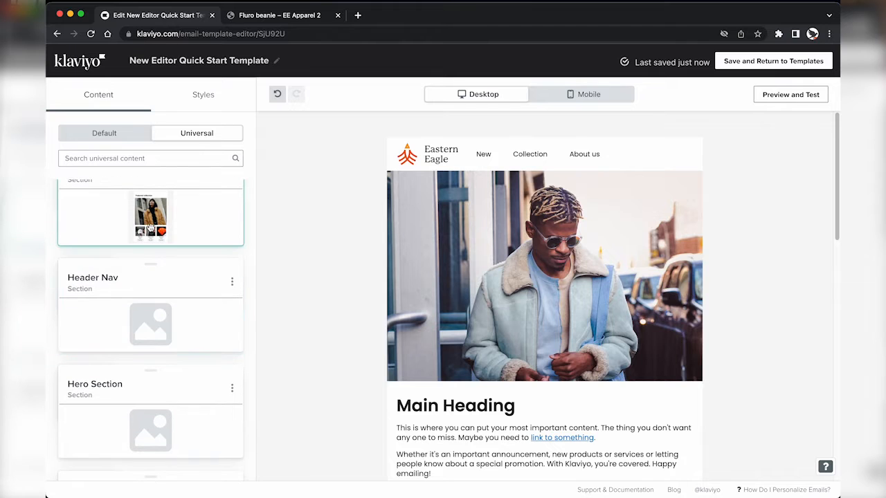
{"action": "scroll", "coordinate": [139, 339], "scroll_direction": "down", "scroll_amount": 3}
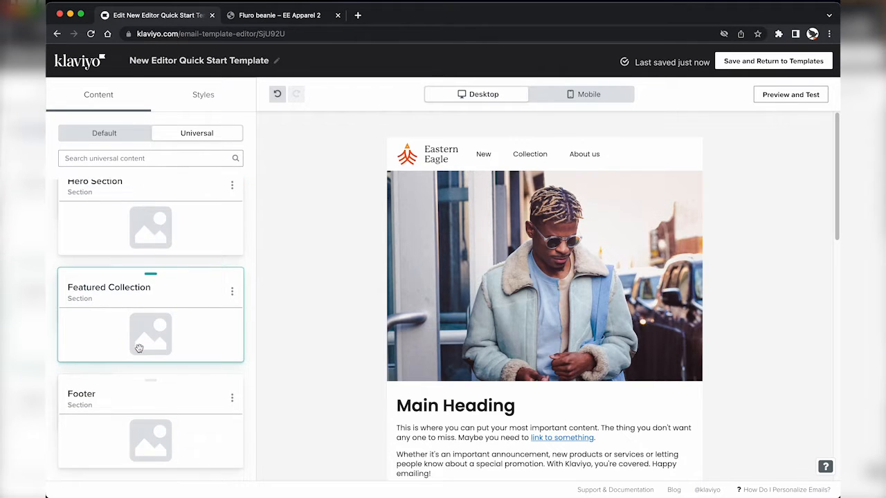
Step: Drag the saved Featured Collection section from Universal into the email
{"action": "scroll", "coordinate": [140, 348], "scroll_direction": "up", "scroll_amount": 5}
{"action": "scroll", "coordinate": [139, 348], "scroll_direction": "down", "scroll_amount": 4}
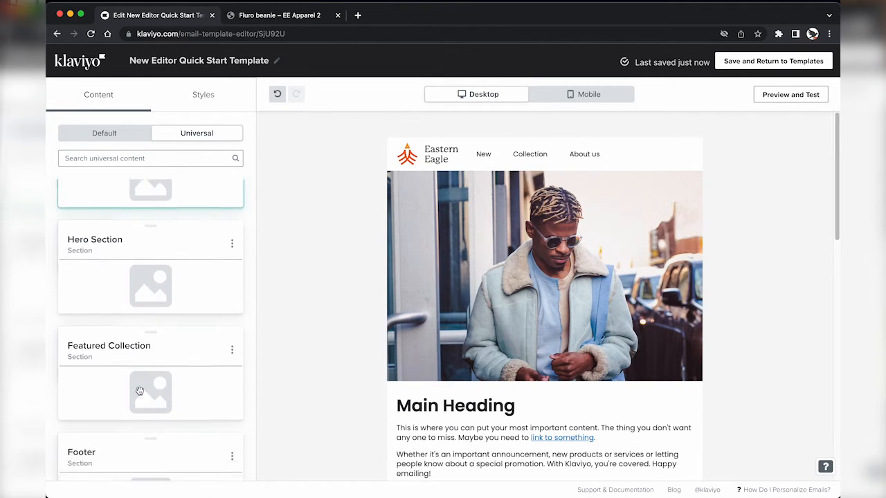
{"action": "scroll", "coordinate": [148, 303], "scroll_direction": "up", "scroll_amount": 1}
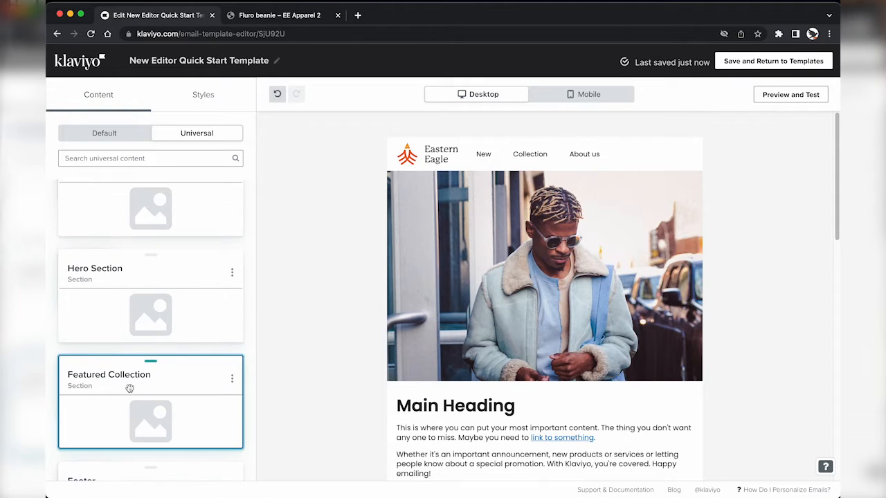
{"action": "left_click_drag", "start_coordinate": [129, 386], "coordinate": [478, 220]}
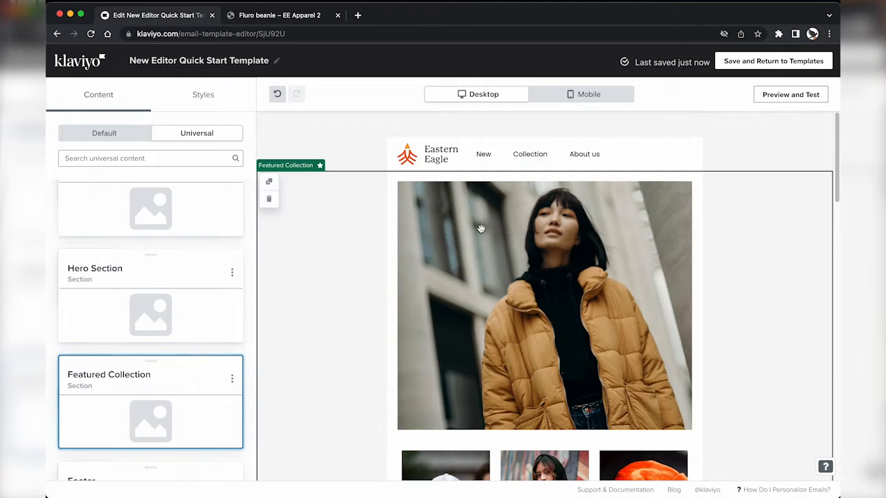
{"action": "scroll", "coordinate": [476, 228], "scroll_direction": "down", "scroll_amount": 4}
{"action": "scroll", "coordinate": [463, 347], "scroll_direction": "up", "scroll_amount": 1}
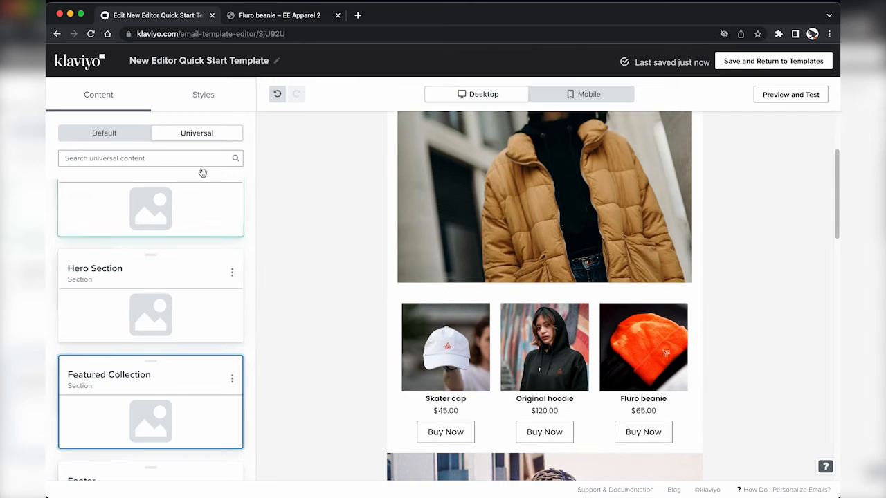
{"action": "scroll", "coordinate": [318, 200], "scroll_direction": "up", "scroll_amount": 3}
{"action": "left_click", "coordinate": [336, 230]}
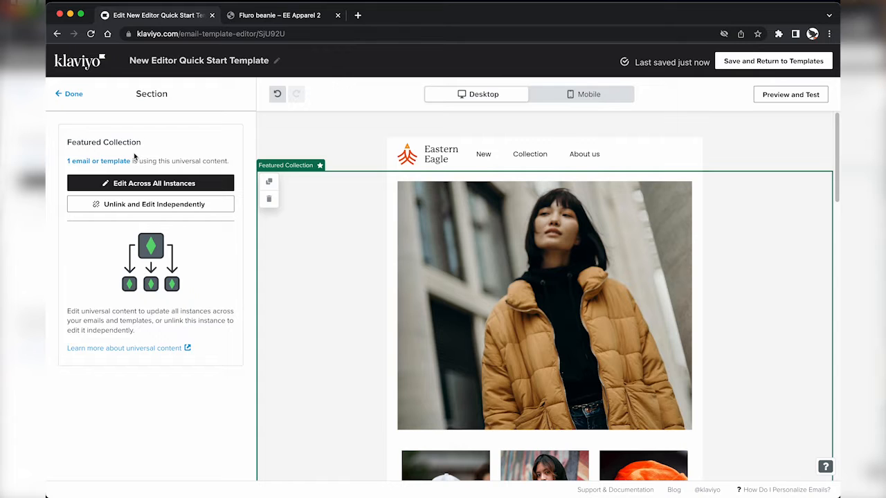
{"action": "left_click", "coordinate": [365, 148]}
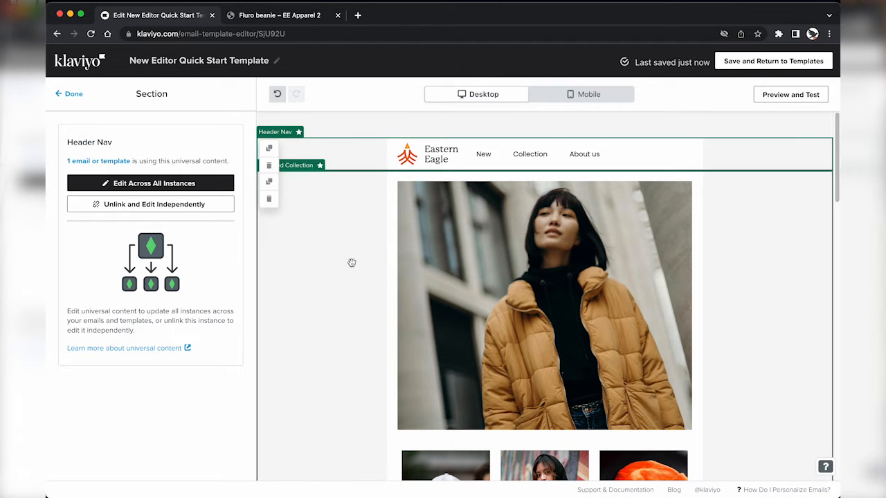
{"action": "scroll", "coordinate": [346, 319], "scroll_direction": "down", "scroll_amount": 5}
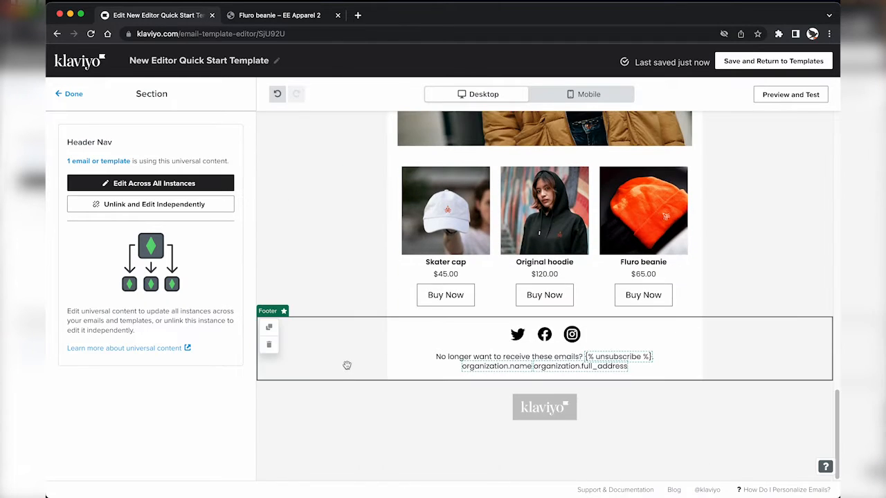
{"action": "scroll", "coordinate": [348, 367], "scroll_direction": "up", "scroll_amount": 5}
{"action": "left_click", "coordinate": [338, 304]}
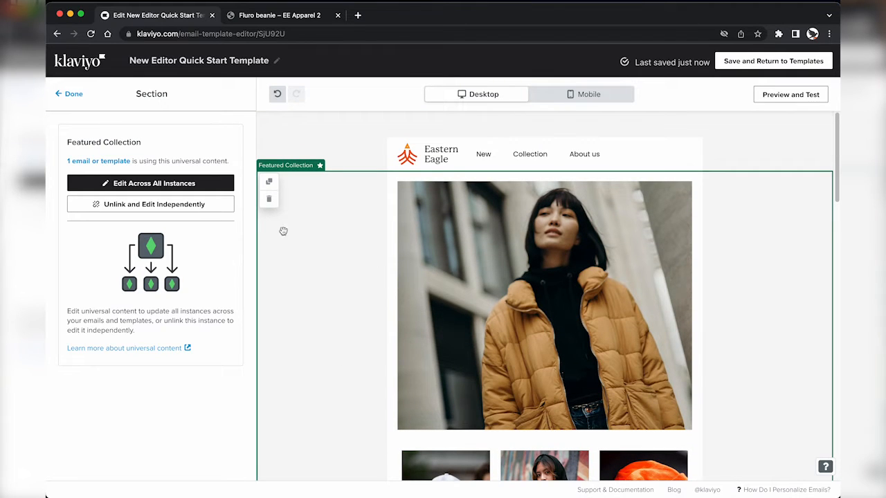
Step: Detach the Featured Collection section and review its product grid products without changing them
{"action": "left_click", "coordinate": [148, 206]}
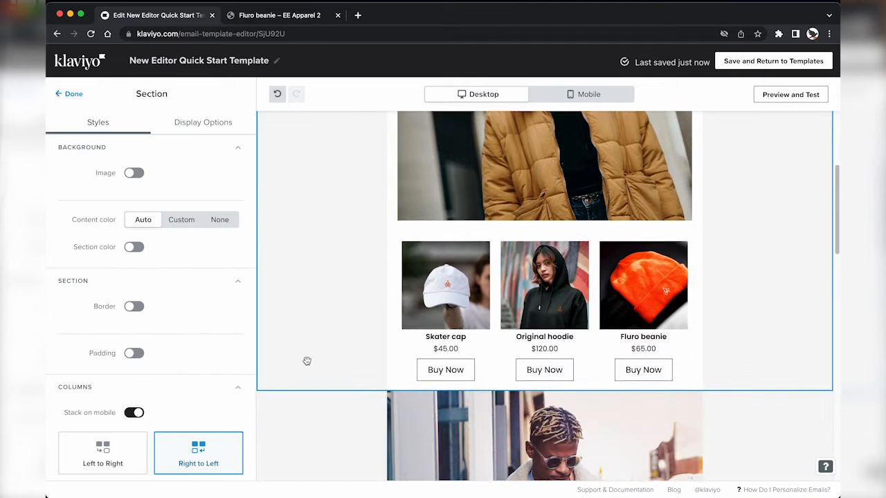
{"action": "scroll", "coordinate": [307, 360], "scroll_direction": "down", "scroll_amount": 3}
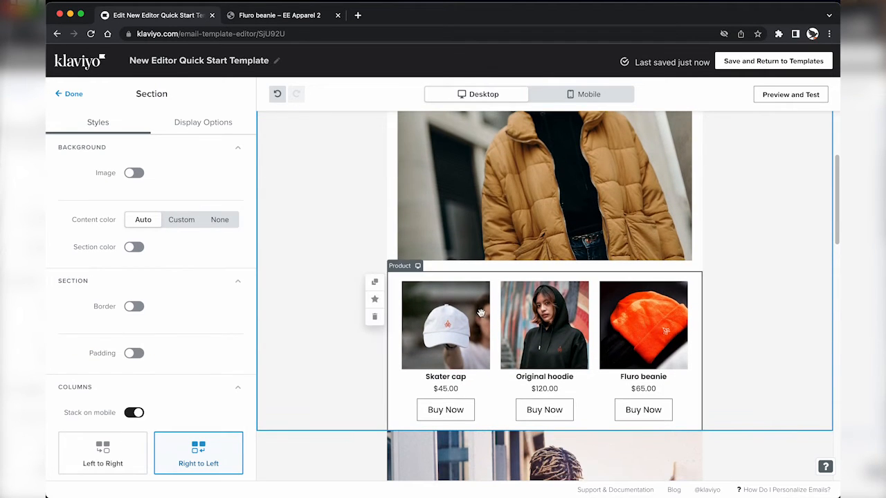
{"action": "left_click", "coordinate": [489, 317]}
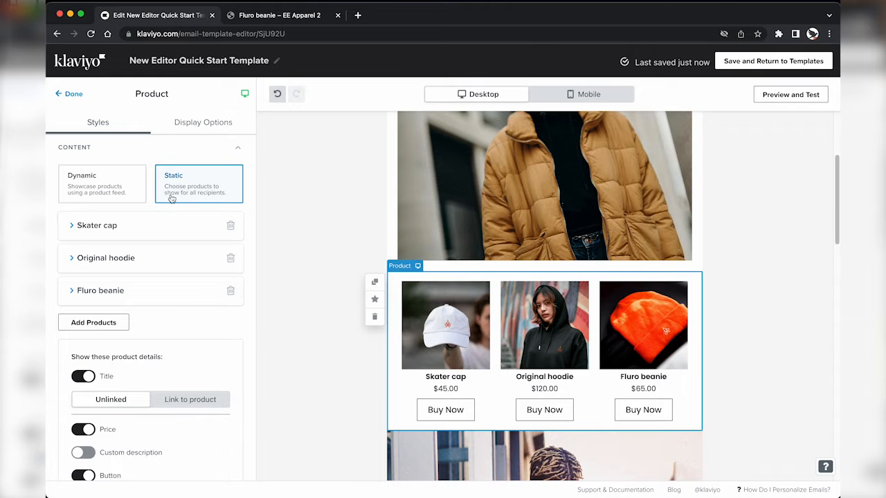
{"action": "left_click", "coordinate": [116, 322]}
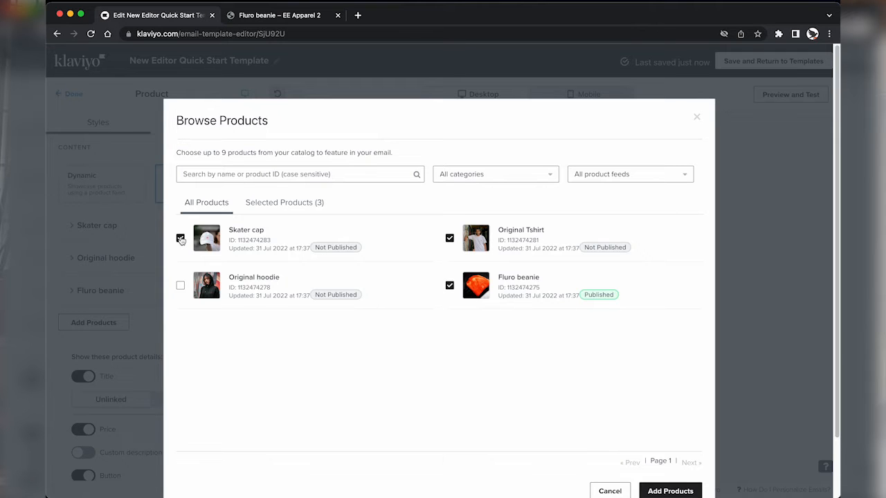
{"action": "left_click", "coordinate": [669, 491]}
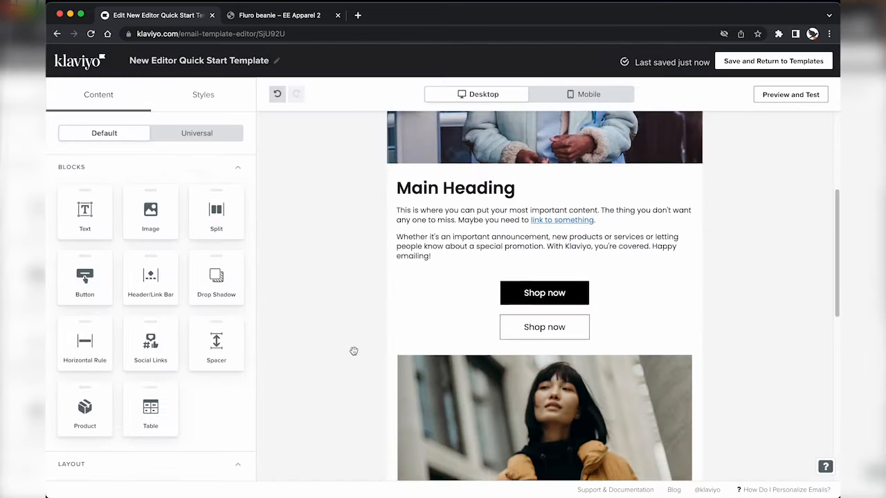
Step: Delete the Featured Collection section and reopen the Universal content list
{"action": "scroll", "coordinate": [353, 352], "scroll_direction": "down", "scroll_amount": 5}
{"action": "left_click", "coordinate": [339, 218]}
{"action": "scroll", "coordinate": [342, 316], "scroll_direction": "up", "scroll_amount": 3}
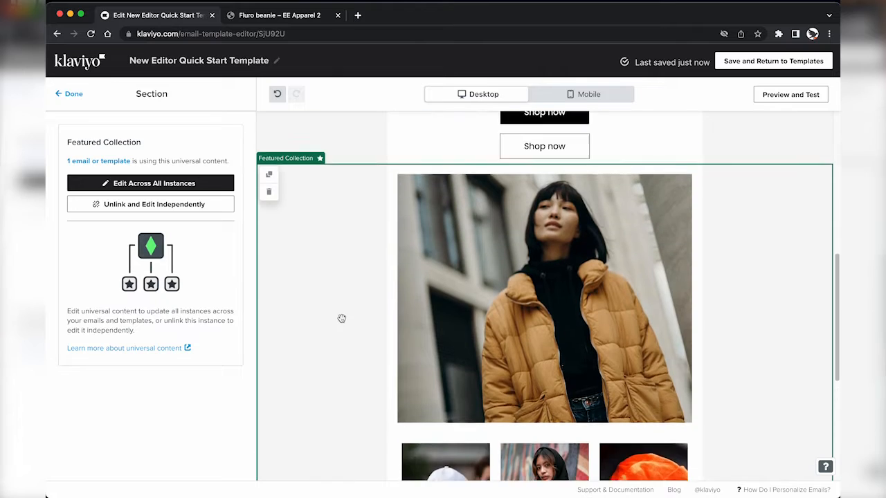
{"action": "left_click", "coordinate": [269, 250]}
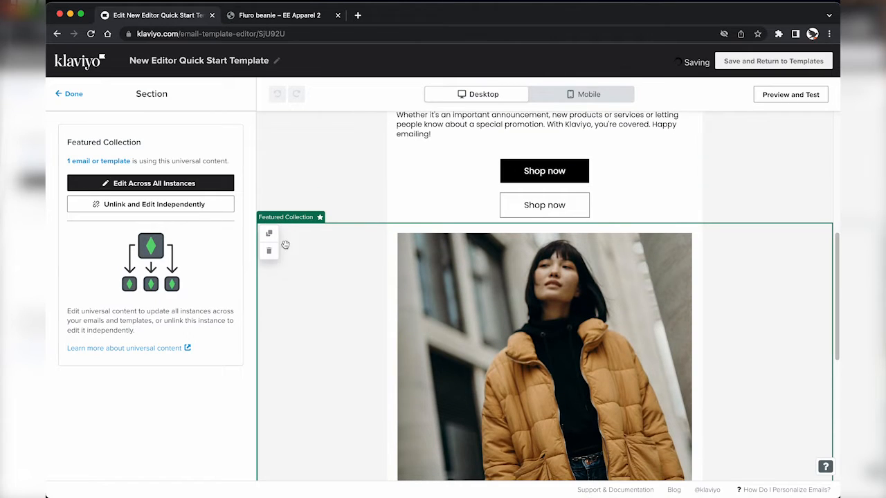
{"action": "left_click", "coordinate": [182, 132]}
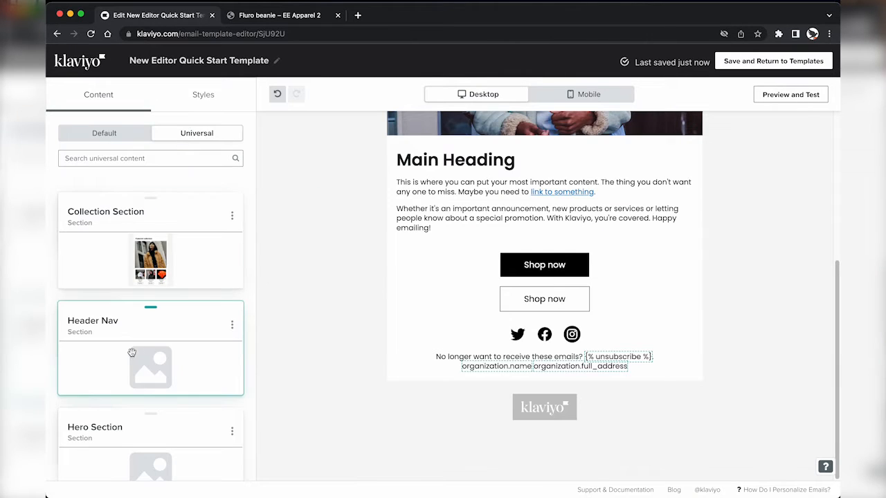
{"action": "scroll", "coordinate": [121, 372], "scroll_direction": "down", "scroll_amount": 3}
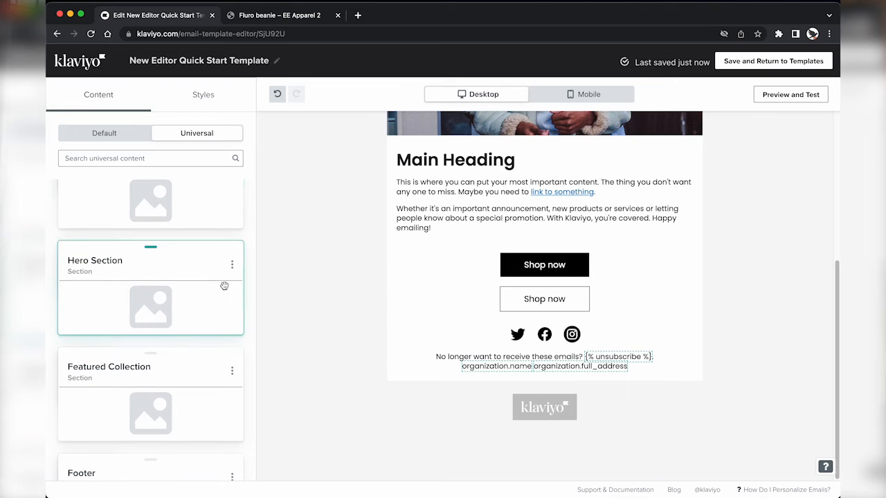
{"action": "scroll", "coordinate": [767, 116], "scroll_direction": "up", "scroll_amount": 4}
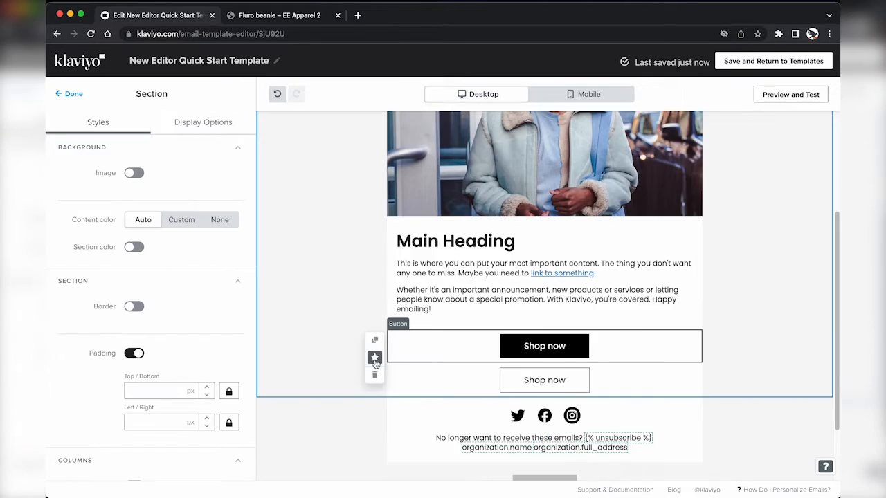
Step: Save the Shop now buttons as universal blocks 'Button Black Background' and 'Button White Background'
{"action": "left_click", "coordinate": [375, 358]}
{"action": "double_click", "coordinate": [392, 208]}
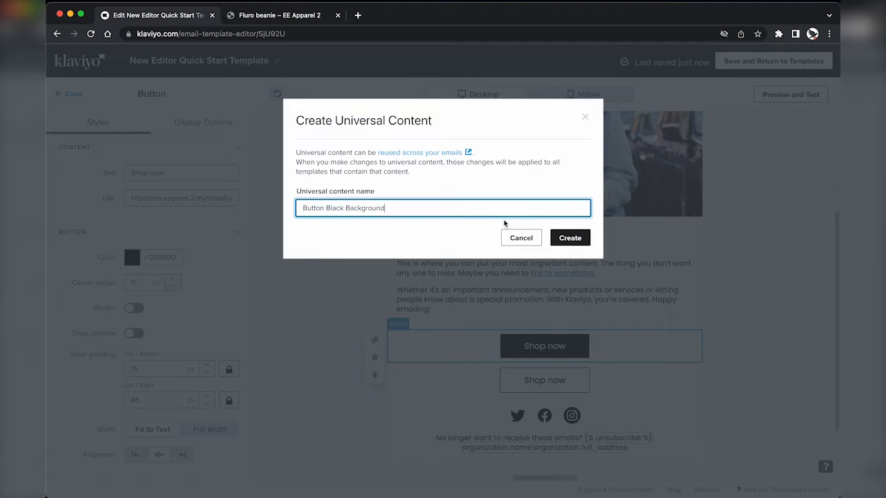
{"action": "left_click", "coordinate": [572, 236]}
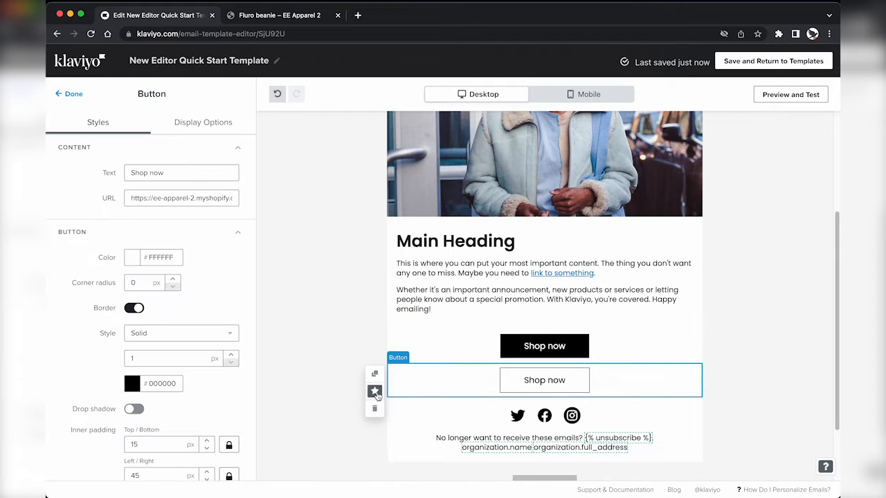
{"action": "left_click", "coordinate": [374, 392]}
{"action": "double_click", "coordinate": [443, 207]}
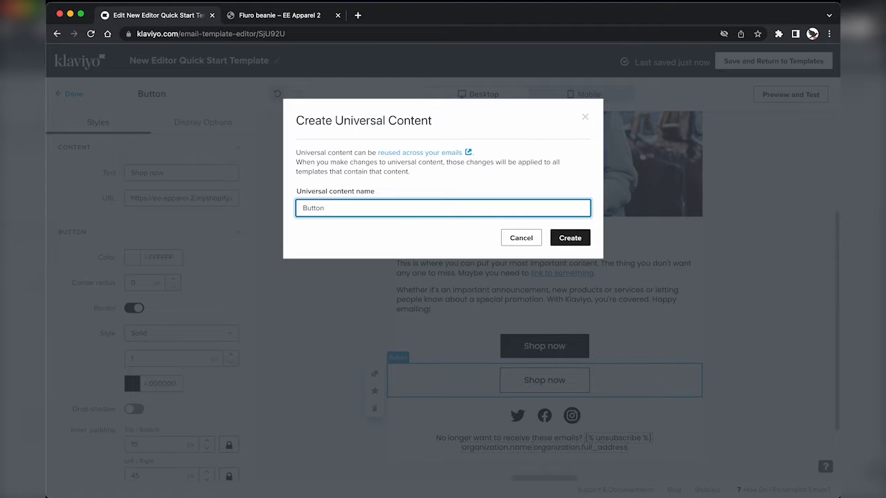
{"action": "left_click", "coordinate": [571, 237]}
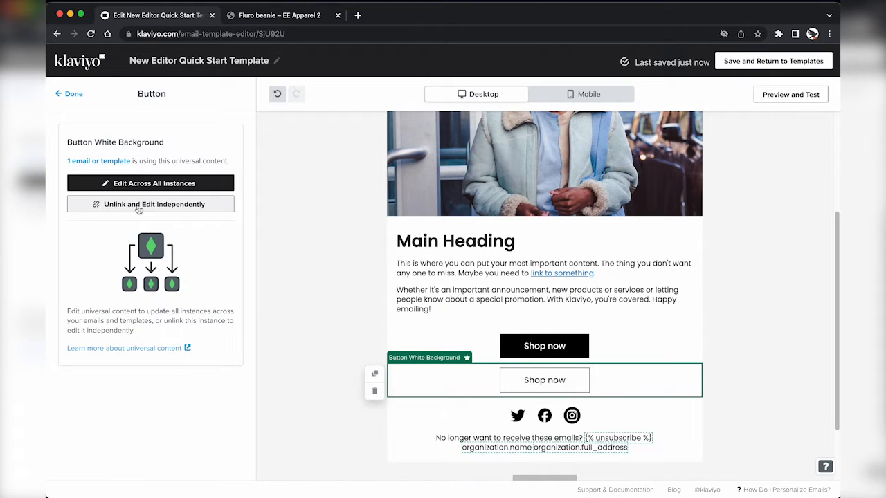
Step: Unlink the button blocks from universal content and browse the saved universal blocks
{"action": "left_click", "coordinate": [141, 202]}
{"action": "left_click", "coordinate": [418, 347]}
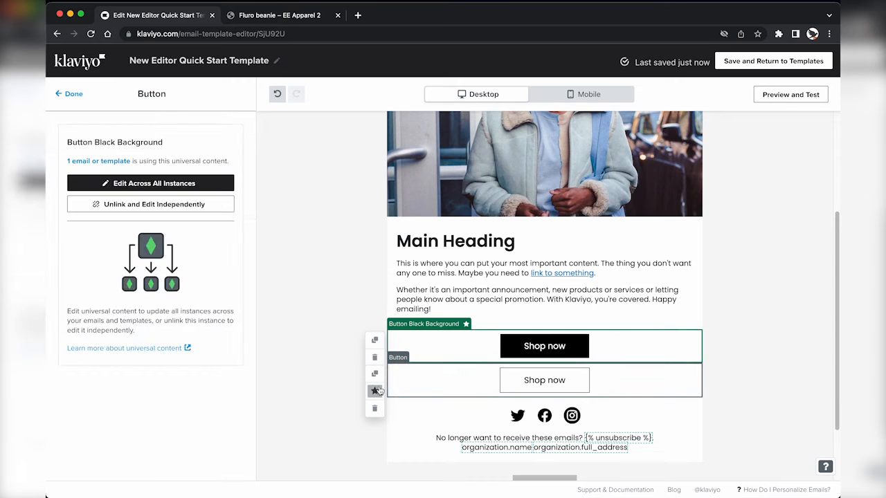
{"action": "left_click", "coordinate": [152, 205]}
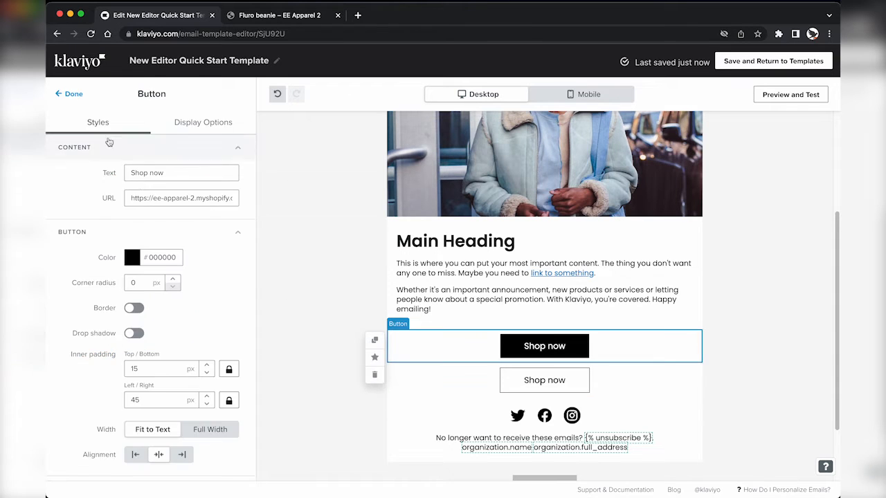
{"action": "left_click", "coordinate": [72, 97]}
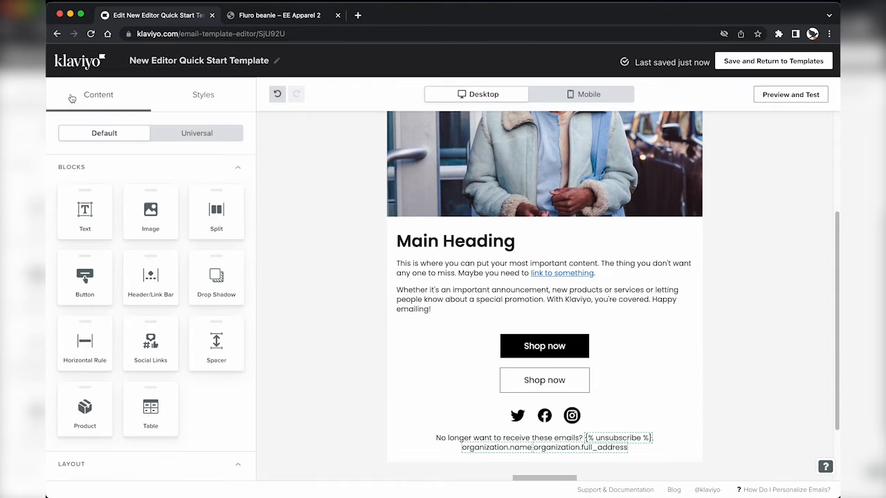
{"action": "left_click", "coordinate": [188, 137]}
{"action": "scroll", "coordinate": [147, 388], "scroll_direction": "down", "scroll_amount": 10}
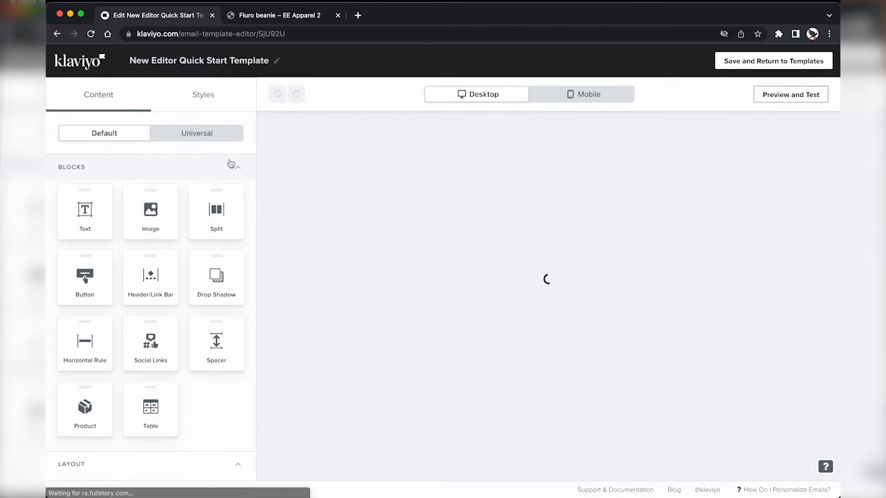
Step: Scroll through the saved universal section cards available for the template
{"action": "left_click", "coordinate": [209, 133]}
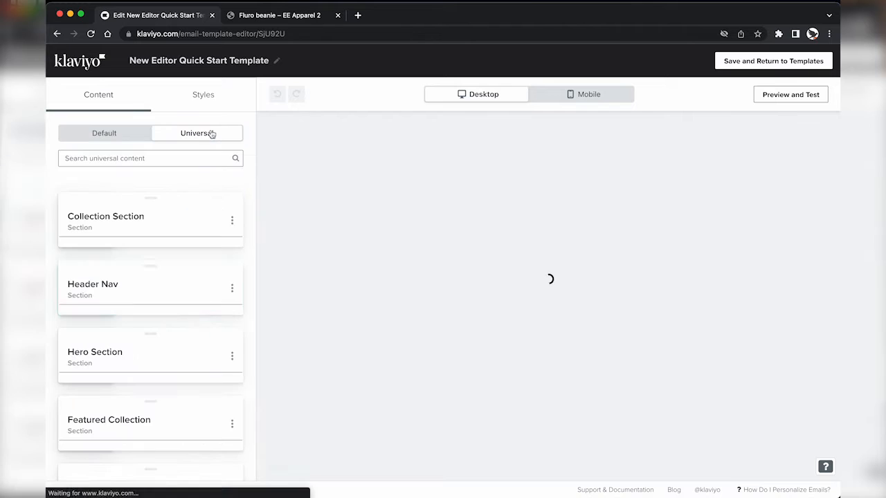
{"action": "scroll", "coordinate": [142, 340], "scroll_direction": "down", "scroll_amount": 2}
{"action": "scroll", "coordinate": [128, 348], "scroll_direction": "down", "scroll_amount": 5}
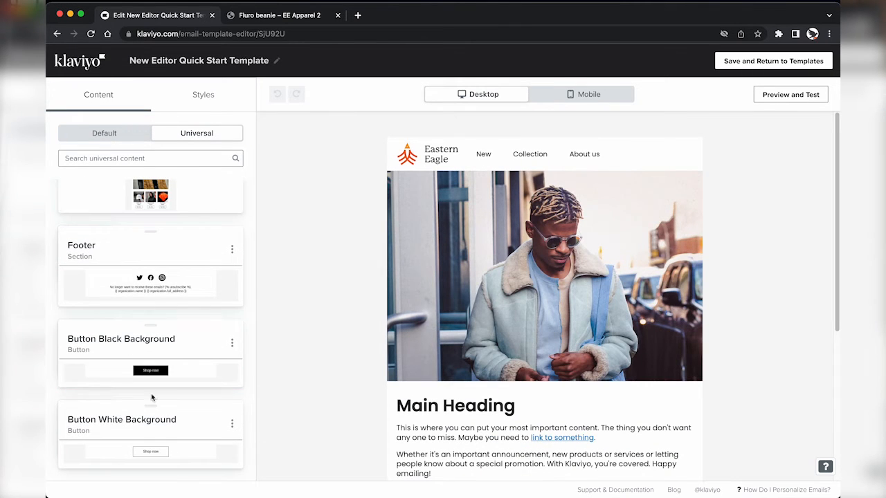
{"action": "scroll", "coordinate": [148, 267], "scroll_direction": "up", "scroll_amount": 1}
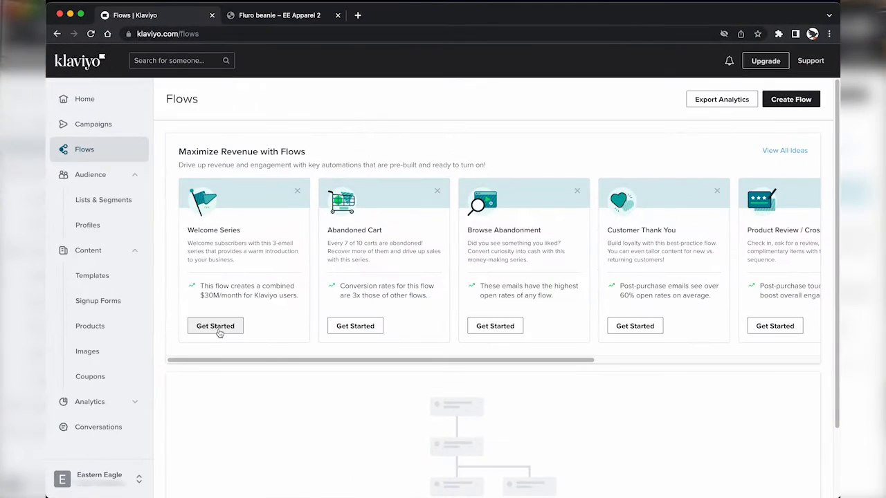
Step: Create a Welcome Series flow triggered by the Website signups list
{"action": "left_click", "coordinate": [217, 329]}
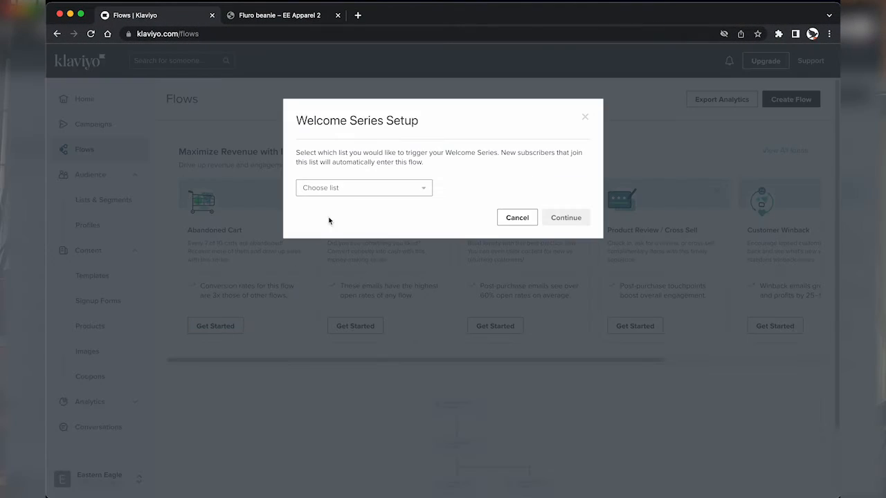
{"action": "left_click", "coordinate": [357, 189]}
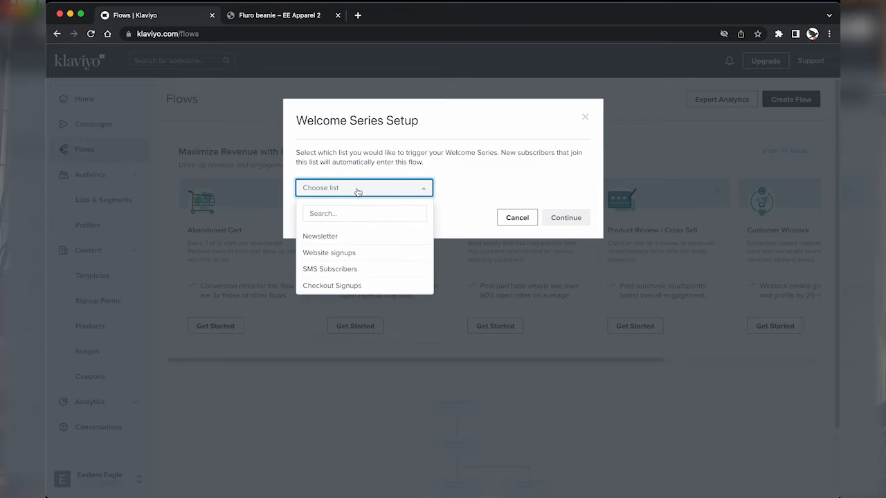
{"action": "left_click", "coordinate": [333, 253]}
{"action": "left_click", "coordinate": [557, 216]}
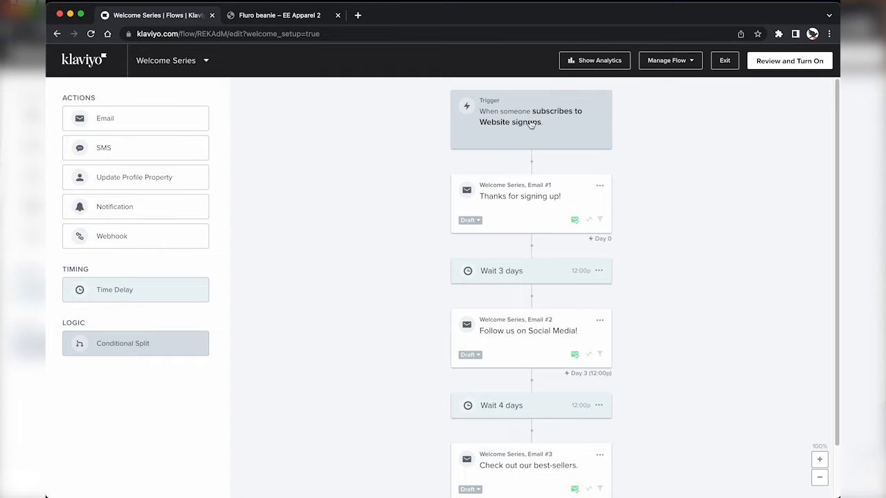
Step: Review the three welcome emails and the 3-day and 4-day delays between them
{"action": "left_click", "coordinate": [519, 196]}
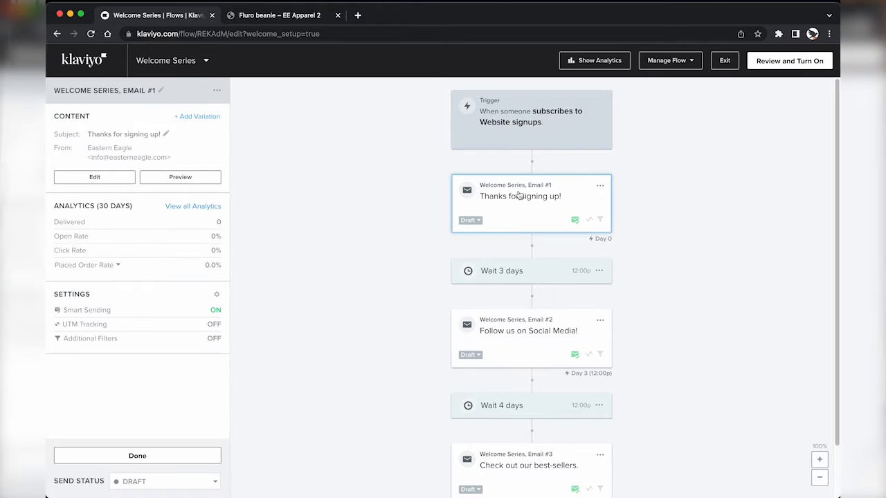
{"action": "left_click", "coordinate": [504, 328]}
{"action": "scroll", "coordinate": [508, 339], "scroll_direction": "down", "scroll_amount": 2}
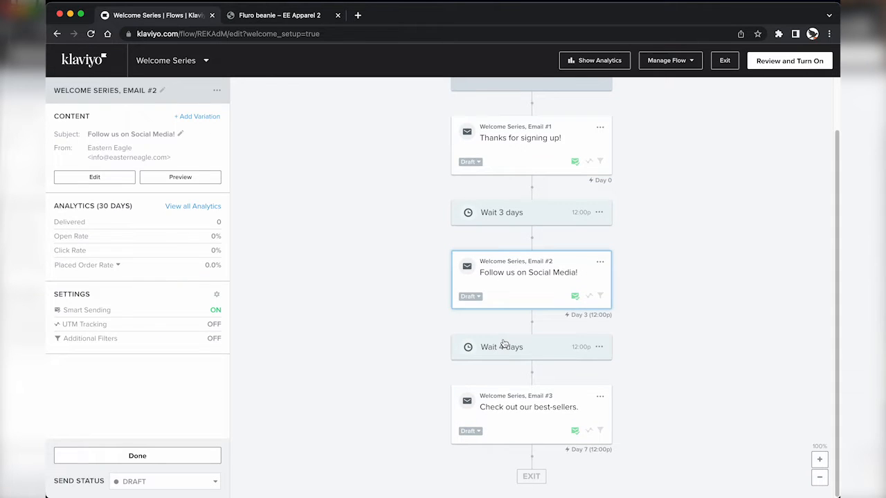
{"action": "left_click", "coordinate": [516, 404]}
{"action": "scroll", "coordinate": [510, 233], "scroll_direction": "up", "scroll_amount": 2}
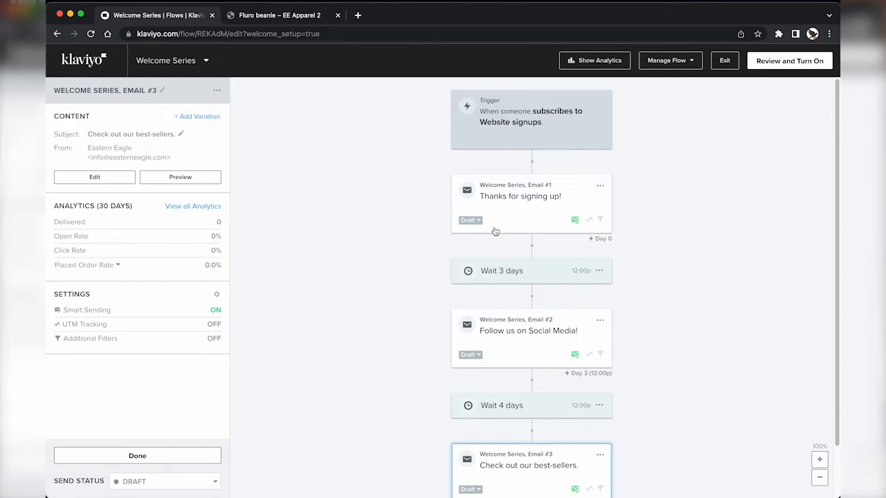
{"action": "left_click", "coordinate": [517, 272]}
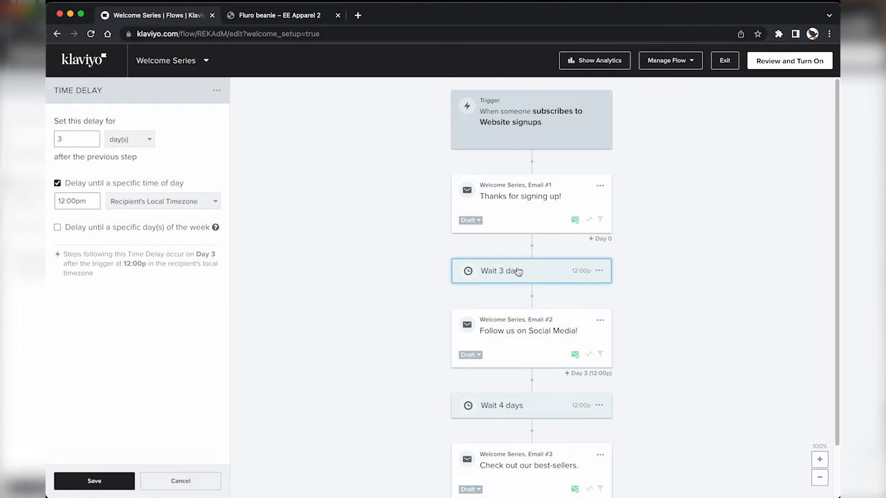
{"action": "left_click", "coordinate": [516, 407]}
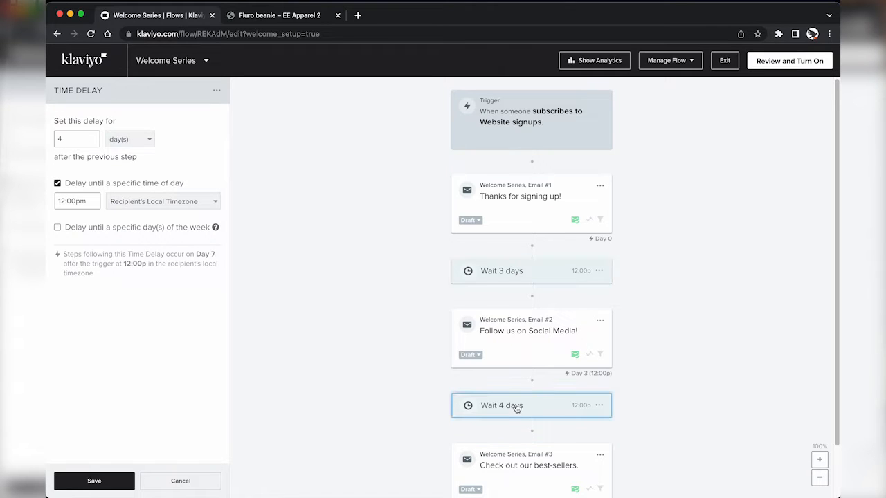
{"action": "scroll", "coordinate": [516, 408], "scroll_direction": "down", "scroll_amount": 1}
{"action": "left_click", "coordinate": [532, 195]}
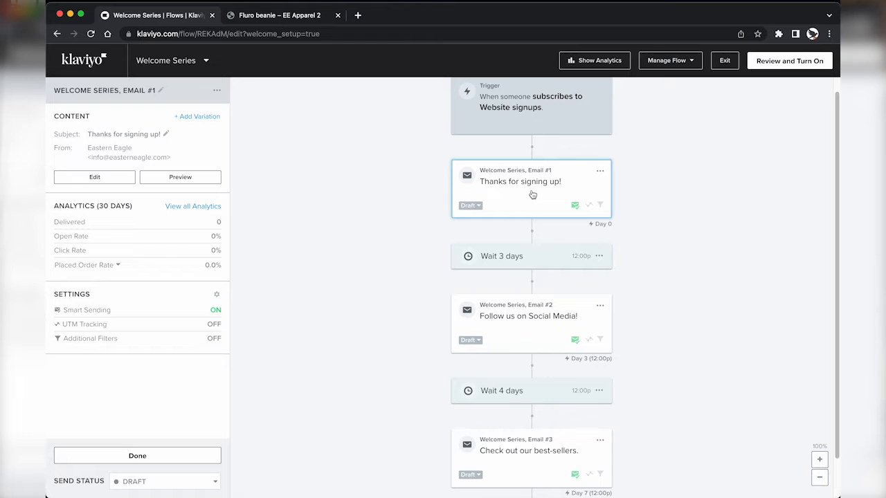
Step: Rename the first email to 'Welcome 1 Deliver Offer'
{"action": "left_click", "coordinate": [124, 90]}
{"action": "key", "text": "ctrl+a"}
{"action": "key", "text": "BackSpace"}
{"action": "type", "text": "Welco"}
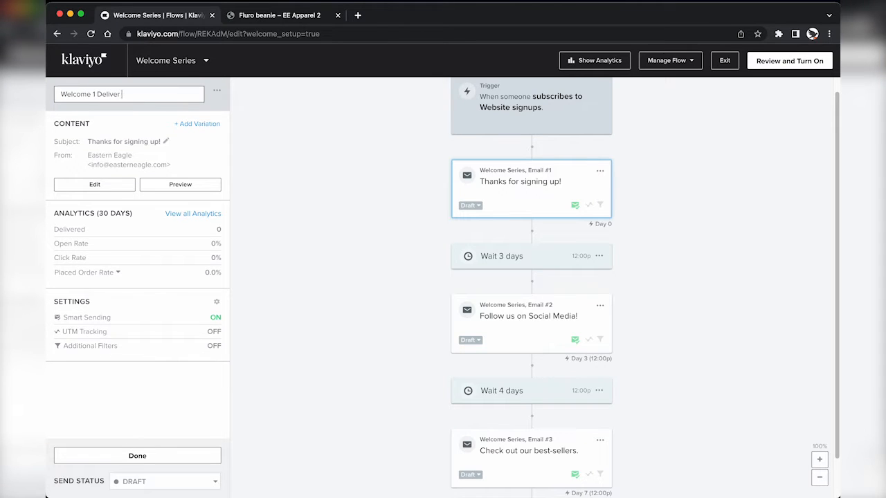
{"action": "type", "text": "me 1 Deliver Offer"}
{"action": "key", "text": "Return"}
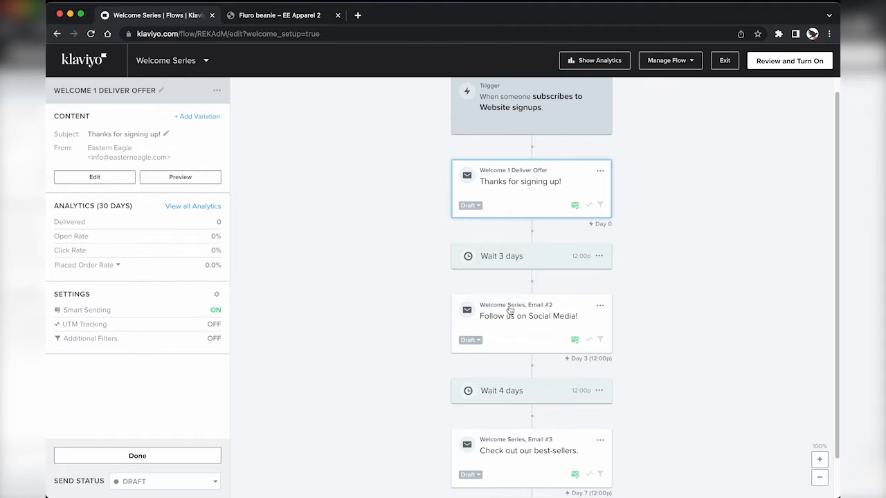
Step: Rename the second and third emails to 'Welcome 2 About us' and 'Welcome 3 Offer Reminder'
{"action": "left_click", "coordinate": [511, 311]}
{"action": "left_click", "coordinate": [132, 96]}
{"action": "key", "text": "ctrl+a"}
{"action": "key", "text": "BackSpace"}
{"action": "type", "text": "Welco"}
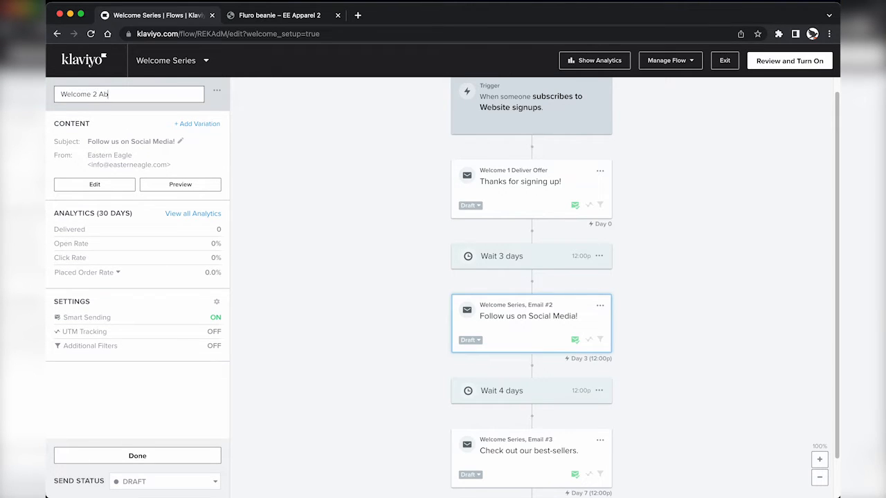
{"action": "left_click", "coordinate": [327, 187]}
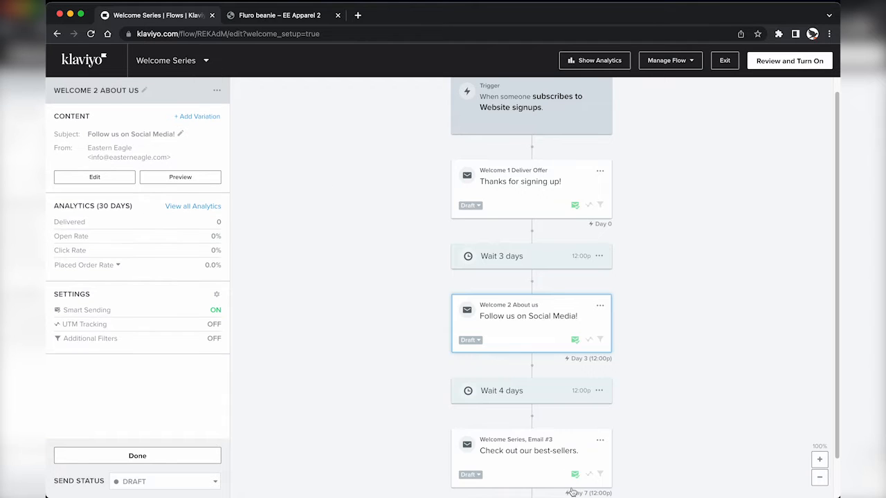
{"action": "left_click", "coordinate": [540, 463]}
{"action": "left_click", "coordinate": [129, 87]}
{"action": "key", "text": "ctrl+a"}
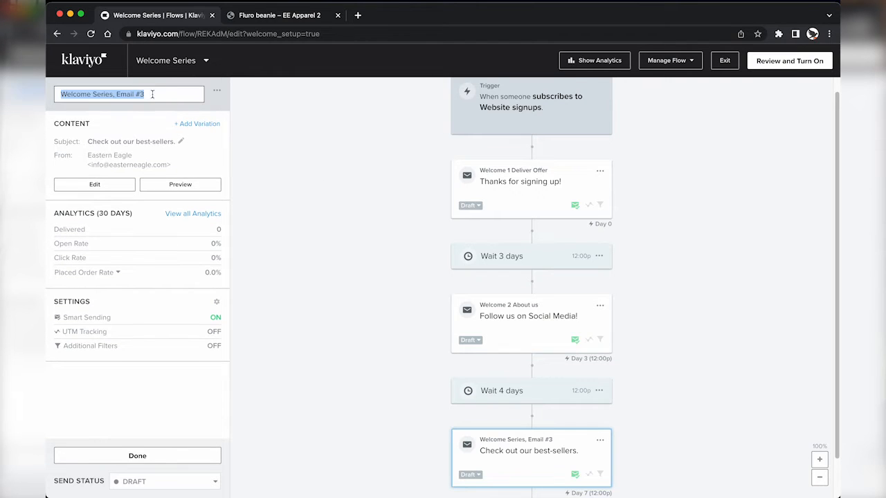
{"action": "type", "text": "Welcome 3 Off"}
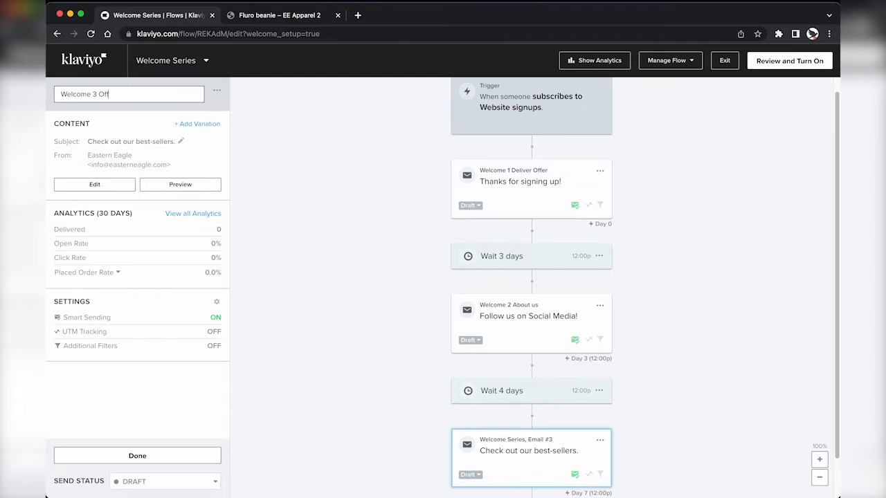
{"action": "left_click", "coordinate": [233, 121]}
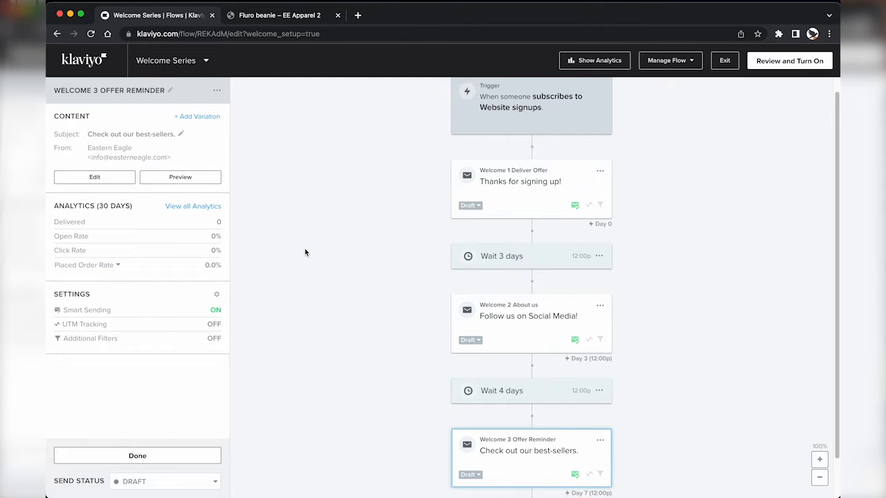
{"action": "scroll", "coordinate": [314, 231], "scroll_direction": "up", "scroll_amount": 1}
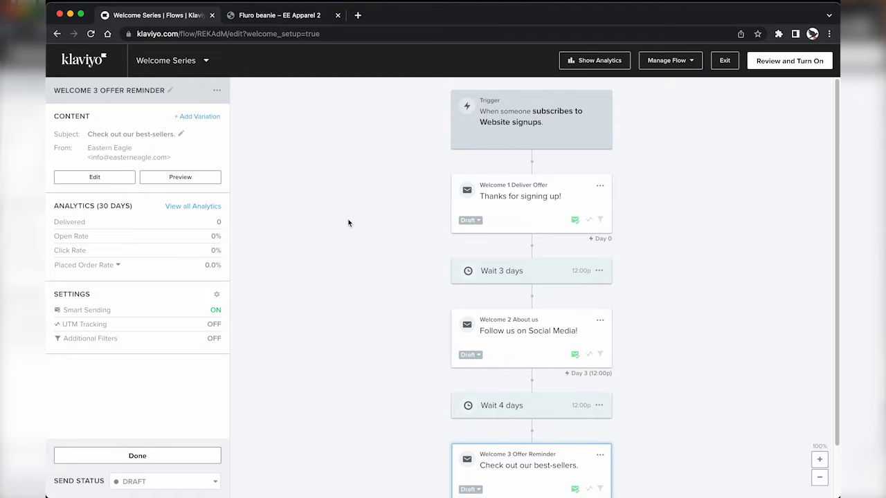
Step: Add a trigger flow filter on what someone has done, using the Placed Order metric
{"action": "left_click", "coordinate": [498, 135]}
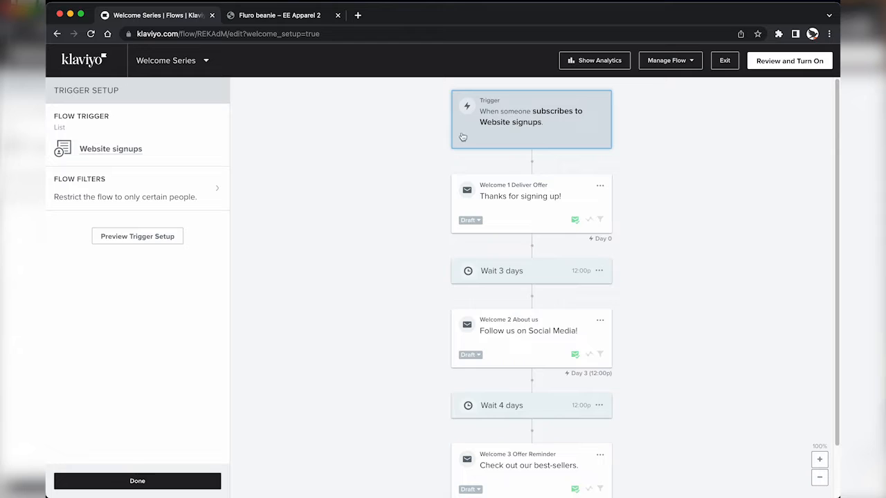
{"action": "left_click", "coordinate": [188, 189]}
{"action": "left_click", "coordinate": [145, 176]}
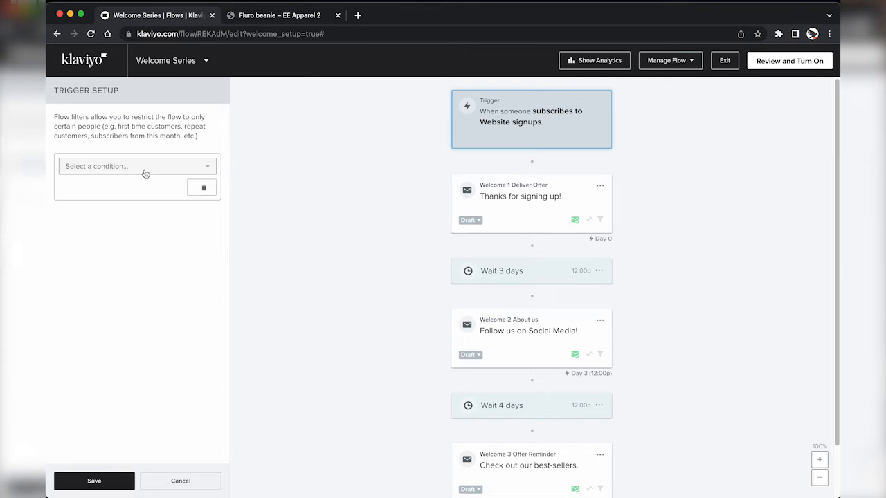
{"action": "left_click", "coordinate": [135, 169]}
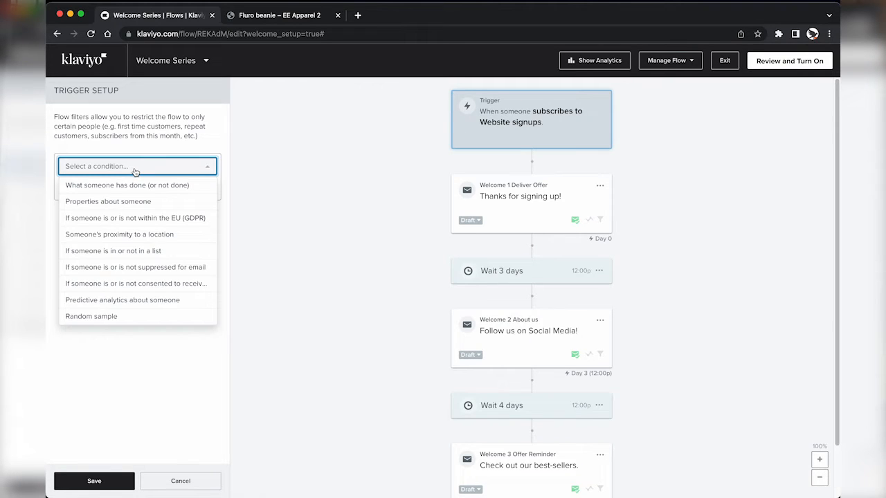
{"action": "left_click", "coordinate": [138, 186]}
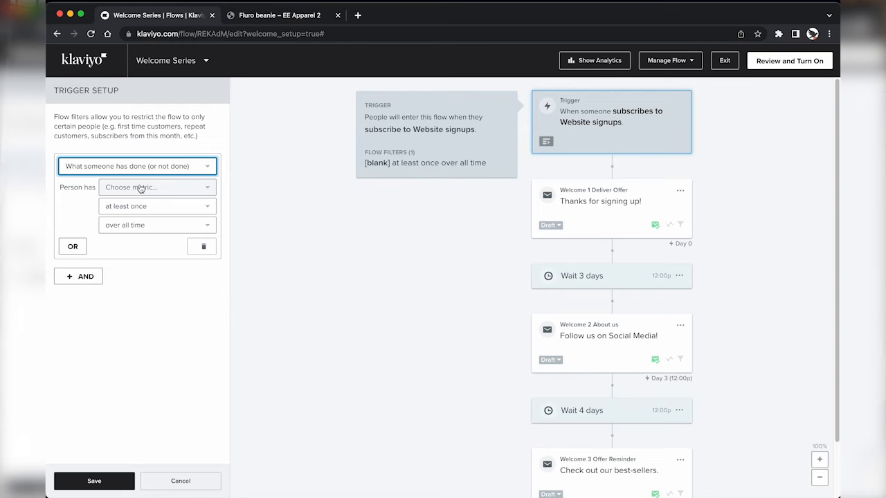
{"action": "left_click", "coordinate": [138, 188]}
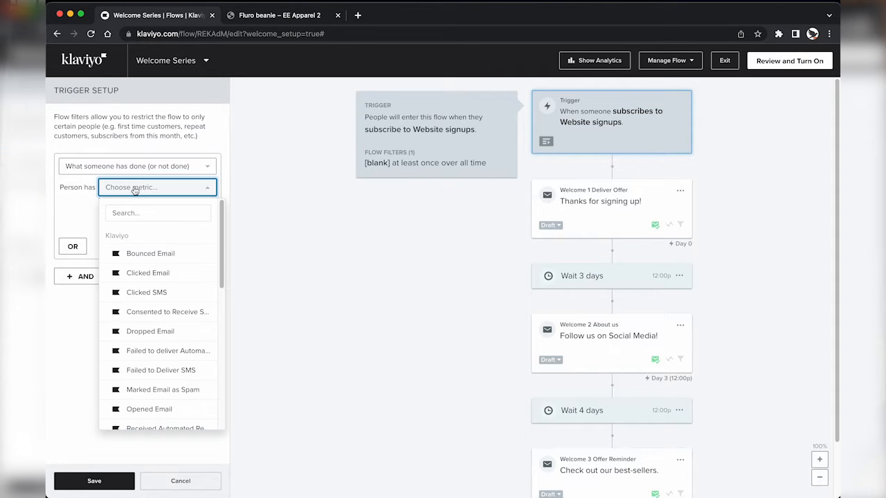
{"action": "type", "text": "pla"}
{"action": "left_click", "coordinate": [146, 258]}
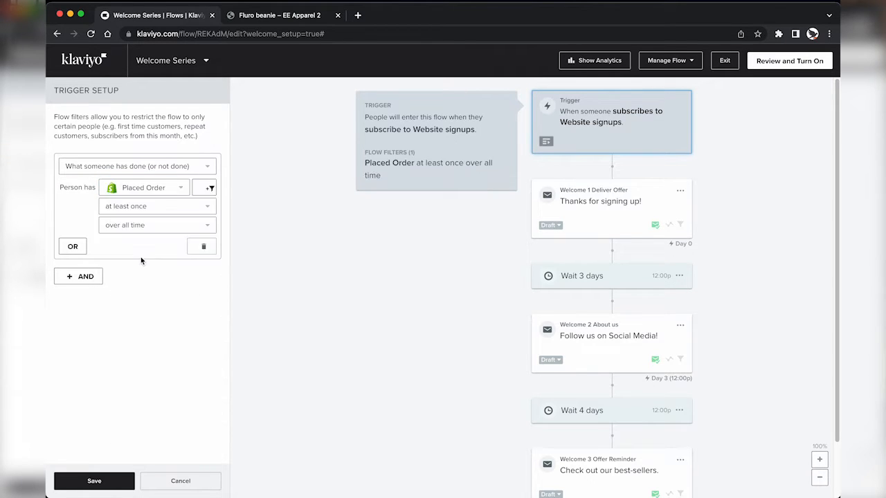
Step: Set the Placed Order filter to zero times since starting this flow and save
{"action": "left_click", "coordinate": [145, 207]}
{"action": "left_click", "coordinate": [123, 241]}
{"action": "left_click", "coordinate": [131, 225]}
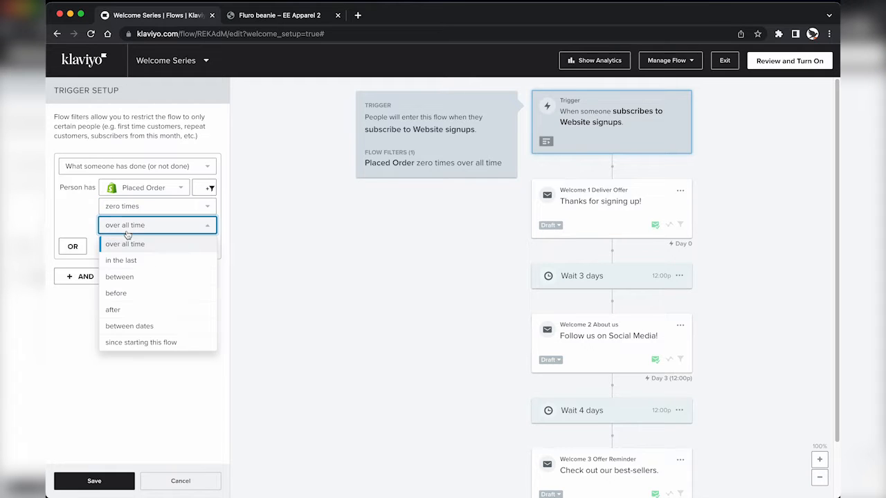
{"action": "left_click", "coordinate": [129, 343]}
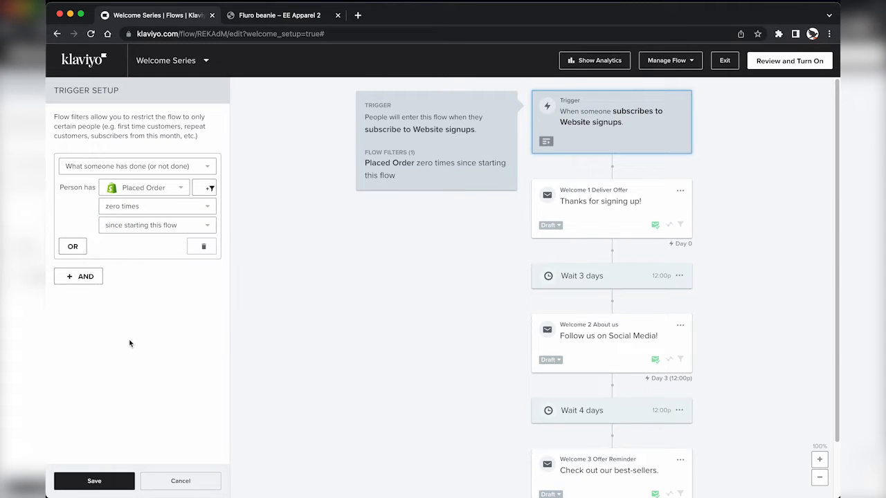
{"action": "left_click", "coordinate": [117, 481]}
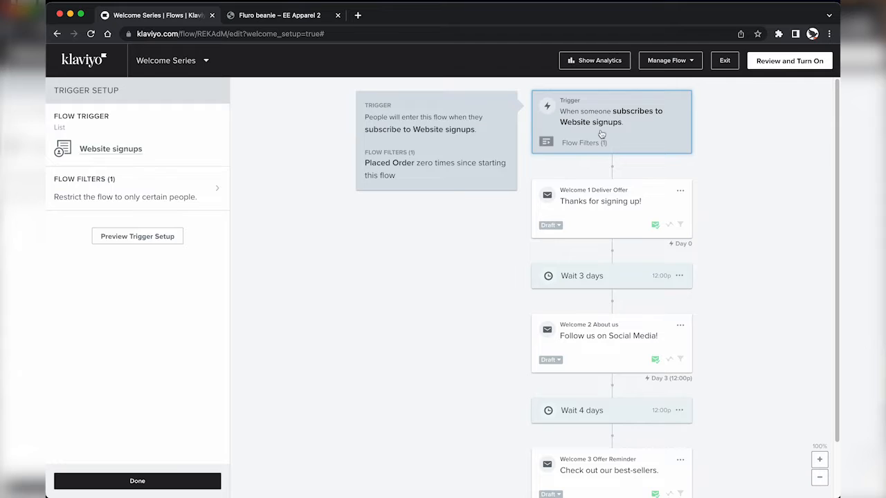
{"action": "left_click", "coordinate": [589, 201]}
Step: Review the three welcome emails and the trigger's Placed Order filter
{"action": "left_click", "coordinate": [594, 319]}
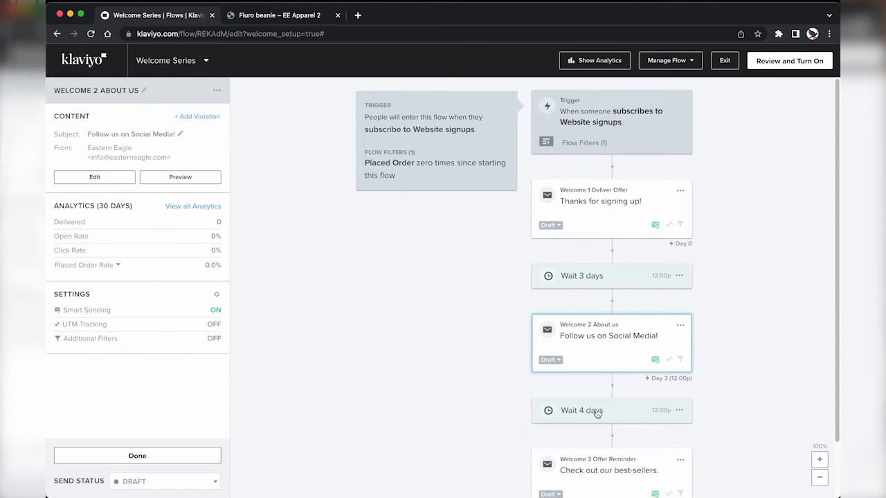
{"action": "left_click", "coordinate": [596, 459]}
{"action": "scroll", "coordinate": [606, 367], "scroll_direction": "down", "scroll_amount": 2}
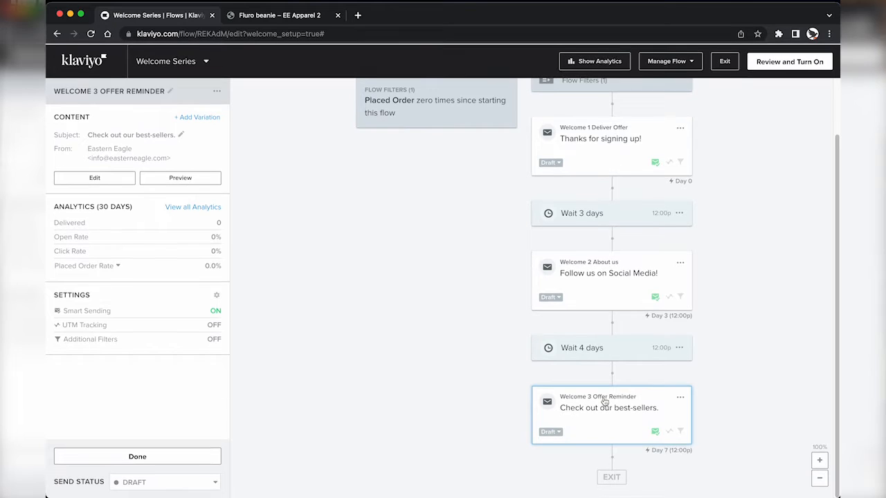
{"action": "scroll", "coordinate": [605, 401], "scroll_direction": "up", "scroll_amount": 2}
{"action": "left_click", "coordinate": [590, 213]}
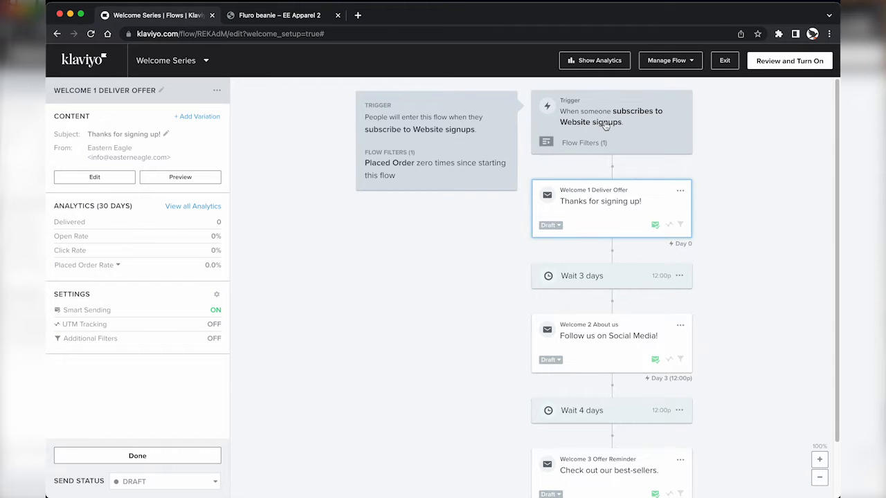
{"action": "left_click", "coordinate": [606, 125]}
{"action": "left_click", "coordinate": [579, 211]}
{"action": "left_click", "coordinate": [591, 335]}
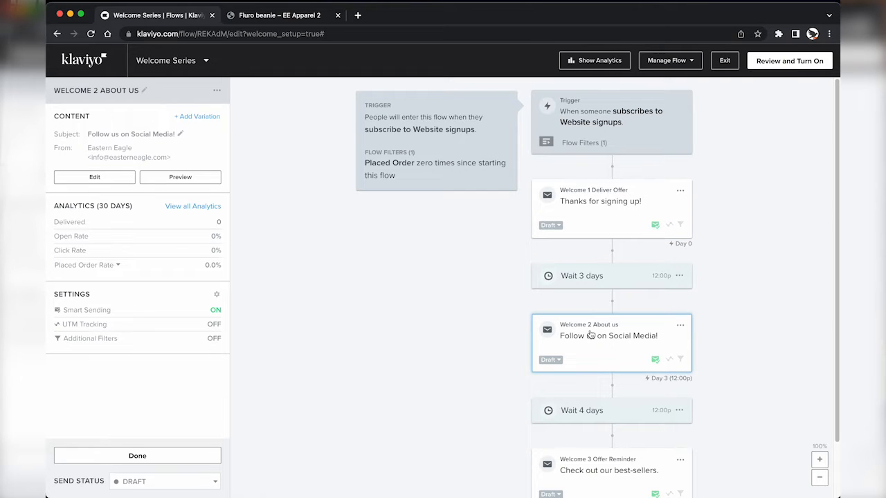
{"action": "scroll", "coordinate": [400, 169], "scroll_direction": "down", "scroll_amount": 2}
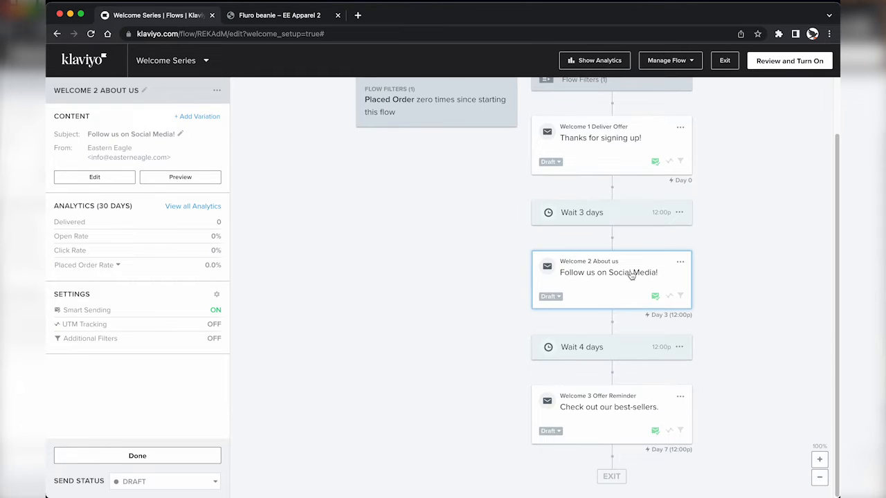
{"action": "left_click", "coordinate": [605, 158]}
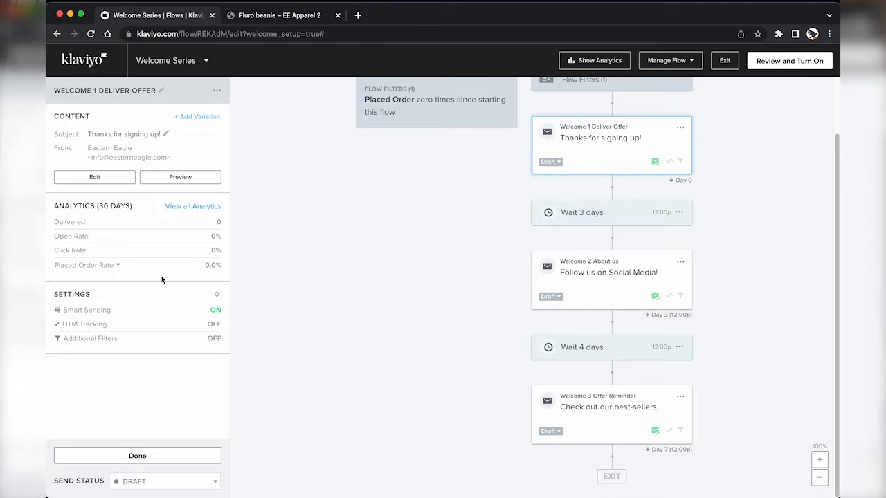
Step: Turn Smart Sending off and UTM Tracking on for Welcome 1 and Welcome 2
{"action": "left_click", "coordinate": [87, 315]}
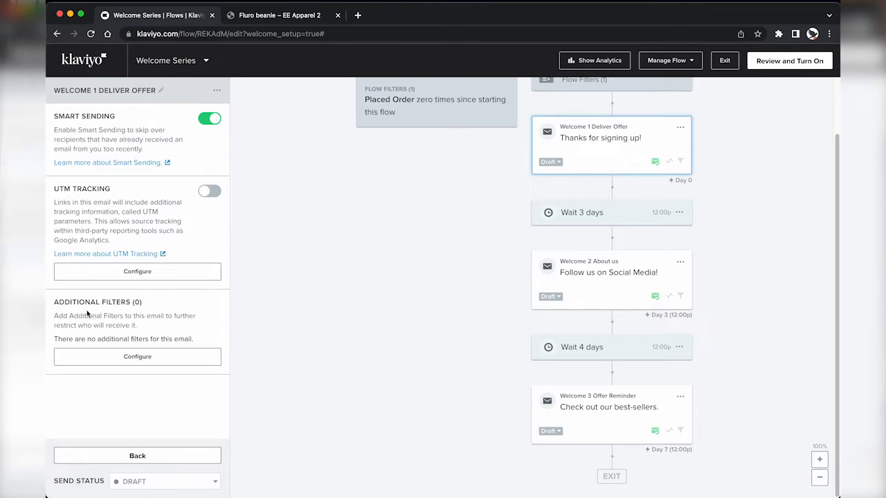
{"action": "left_click", "coordinate": [206, 118]}
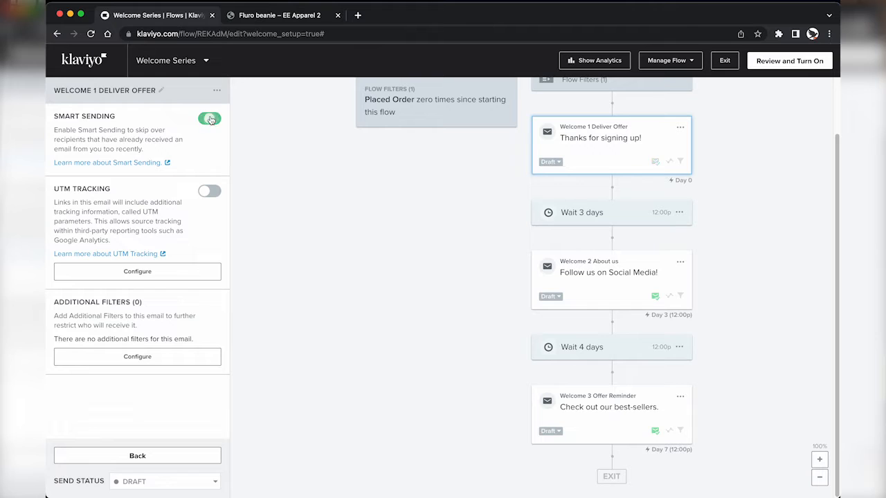
{"action": "left_click", "coordinate": [214, 191]}
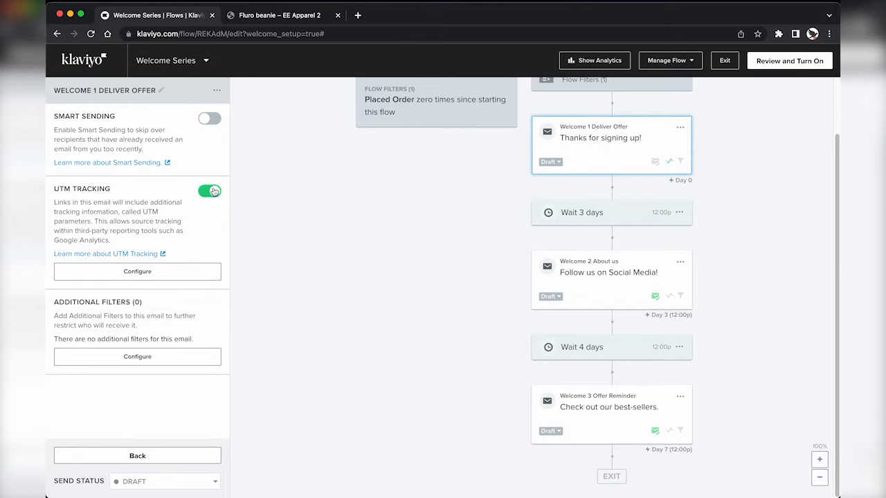
{"action": "left_click", "coordinate": [573, 286]}
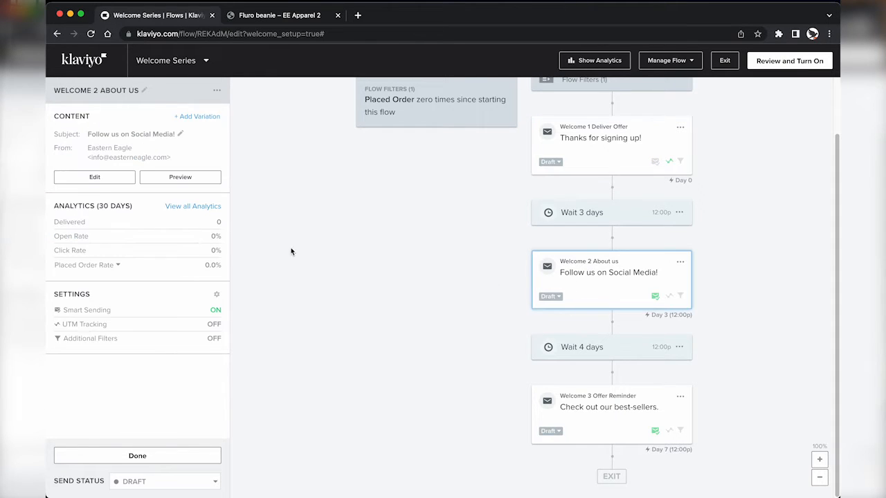
{"action": "left_click", "coordinate": [100, 311]}
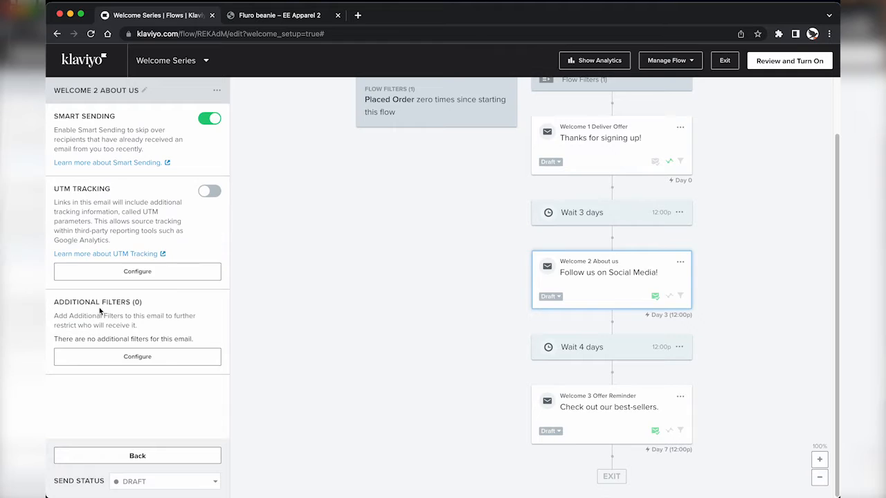
{"action": "left_click", "coordinate": [210, 119]}
{"action": "left_click", "coordinate": [210, 191]}
Step: Turn Smart Sending off and UTM Tracking on for Welcome 3, then open Welcome 1 for editing
{"action": "left_click", "coordinate": [621, 413]}
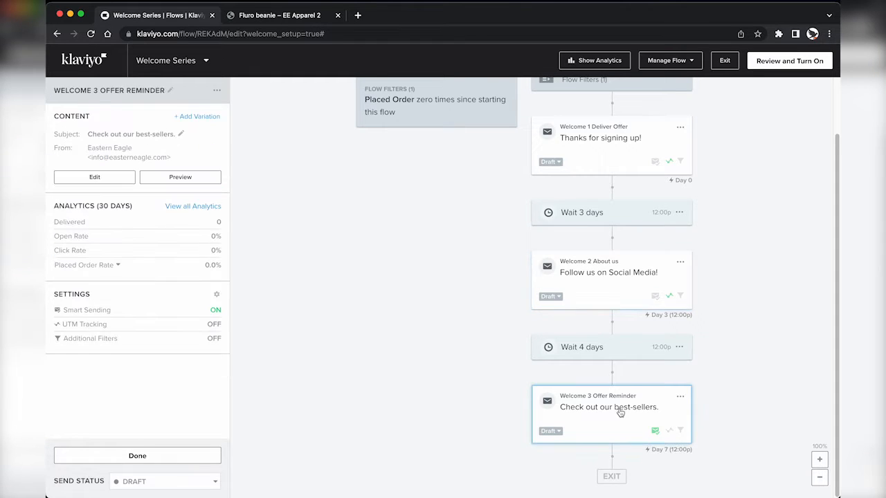
{"action": "left_click", "coordinate": [109, 310]}
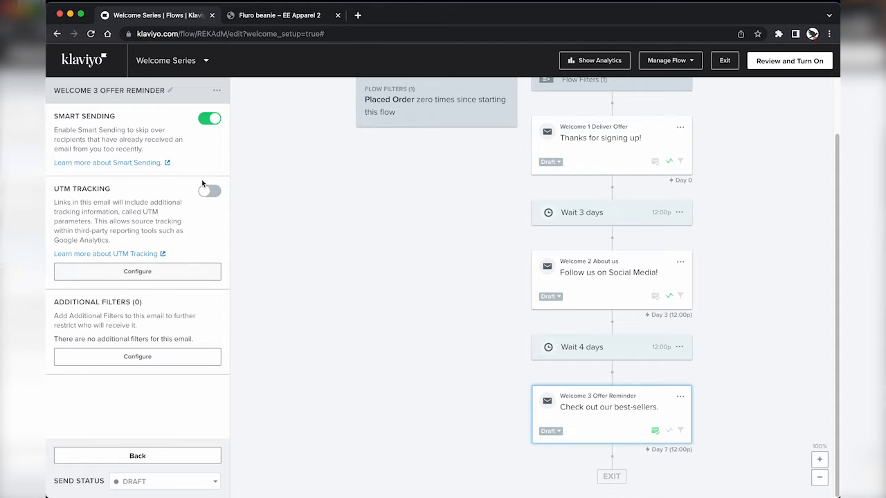
{"action": "left_click", "coordinate": [210, 119]}
{"action": "left_click", "coordinate": [210, 191]}
{"action": "left_click", "coordinate": [150, 457]}
{"action": "scroll", "coordinate": [447, 288], "scroll_direction": "up", "scroll_amount": 3}
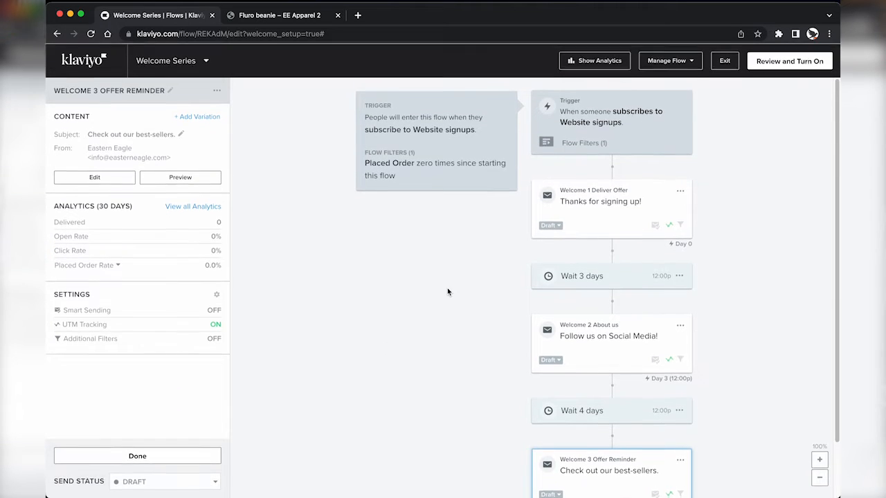
{"action": "left_click", "coordinate": [621, 214]}
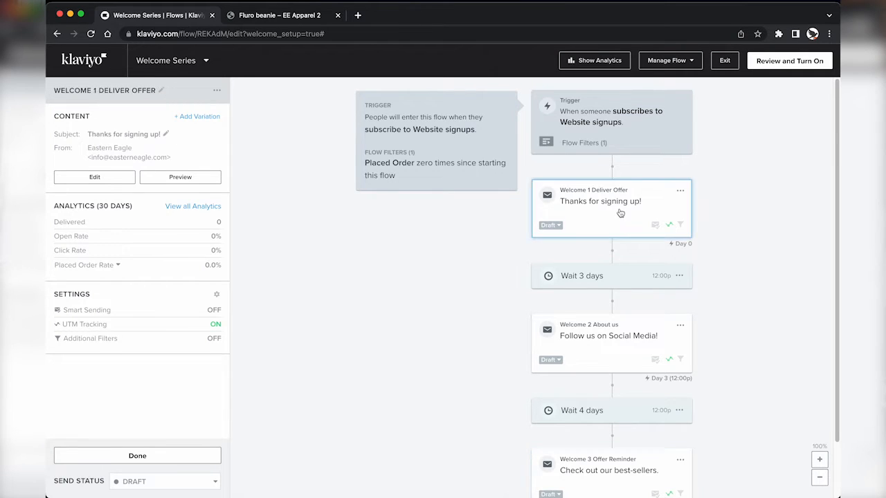
{"action": "left_click", "coordinate": [115, 179]}
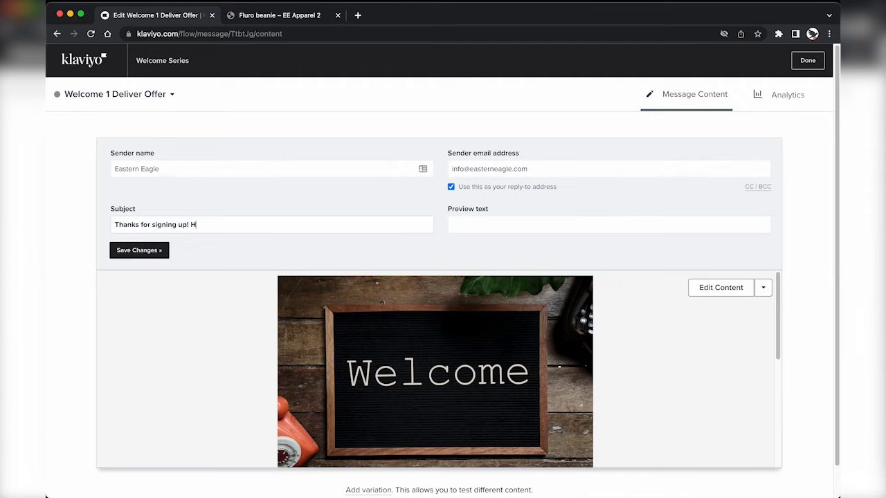
Step: Set Welcome 1's subject to 'Thanks for signing up! Here's your discount code.', add preview text 'Welcome to the Eastern Eagle family!' and save
{"action": "type", "text": "'s your discount code."}
{"action": "left_click", "coordinate": [476, 227]}
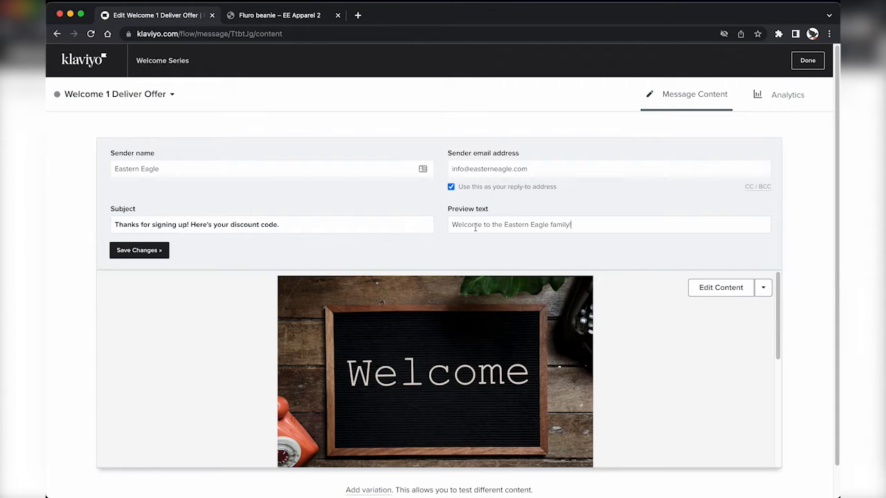
{"action": "left_click", "coordinate": [164, 251]}
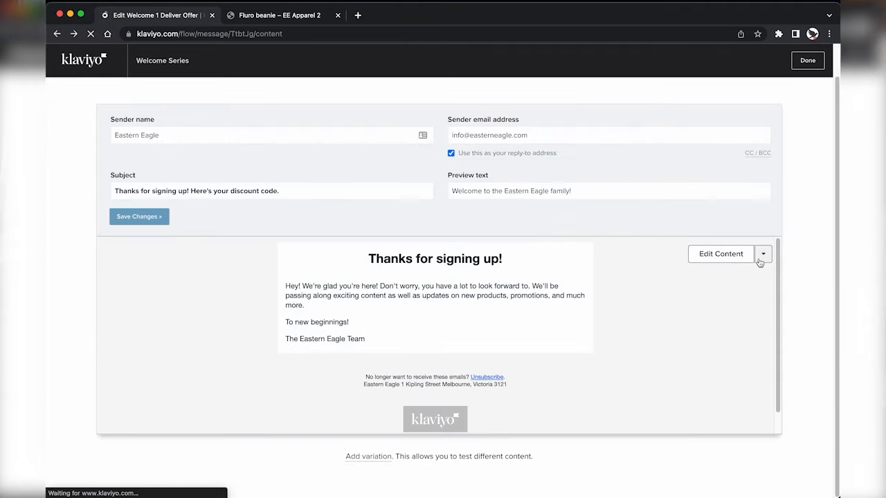
{"action": "left_click", "coordinate": [763, 254]}
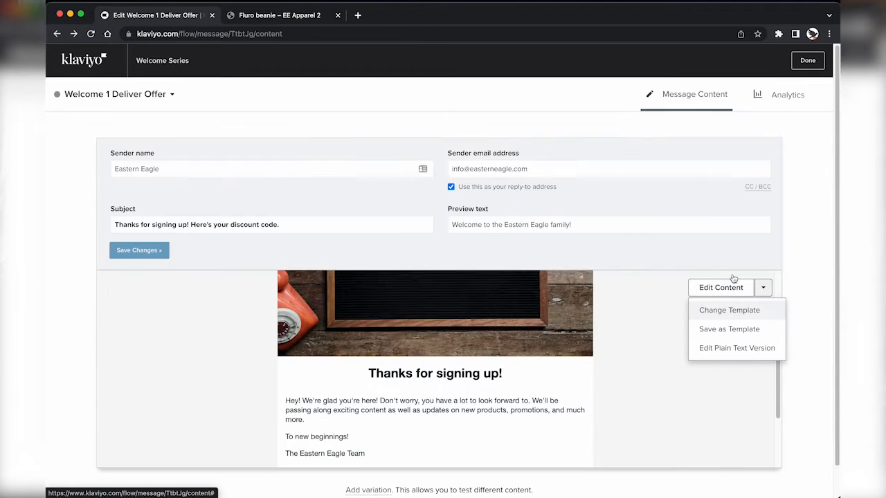
Step: Swap Welcome 1's design for the saved Eastern Eagle Master Template under Drag and Drop
{"action": "left_click", "coordinate": [727, 309]}
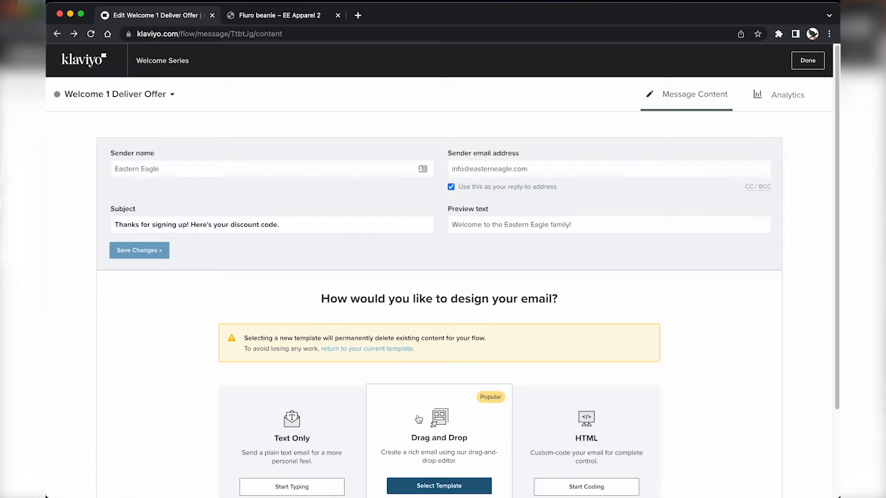
{"action": "scroll", "coordinate": [421, 415], "scroll_direction": "down", "scroll_amount": 2}
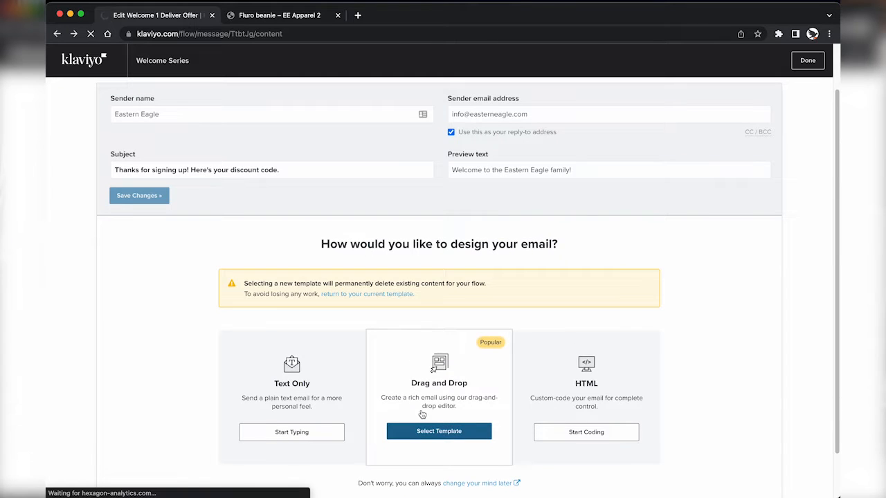
{"action": "left_click", "coordinate": [422, 414]}
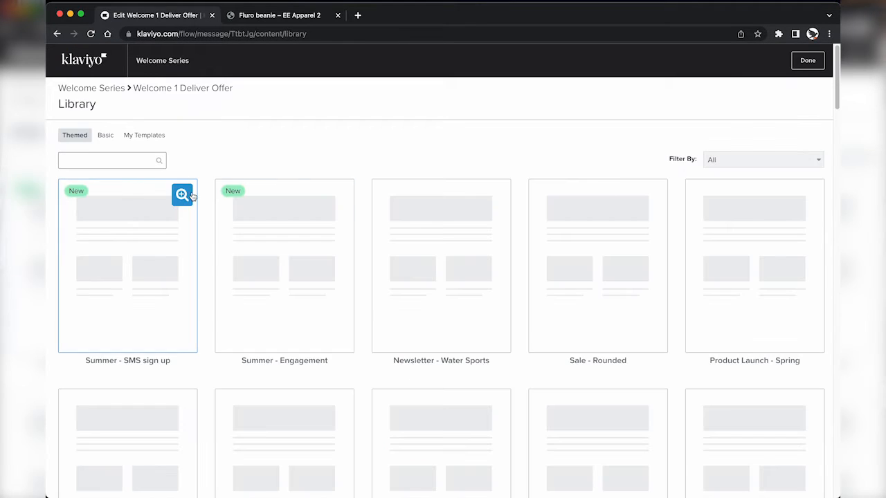
{"action": "scroll", "coordinate": [438, 374], "scroll_direction": "down", "scroll_amount": 1}
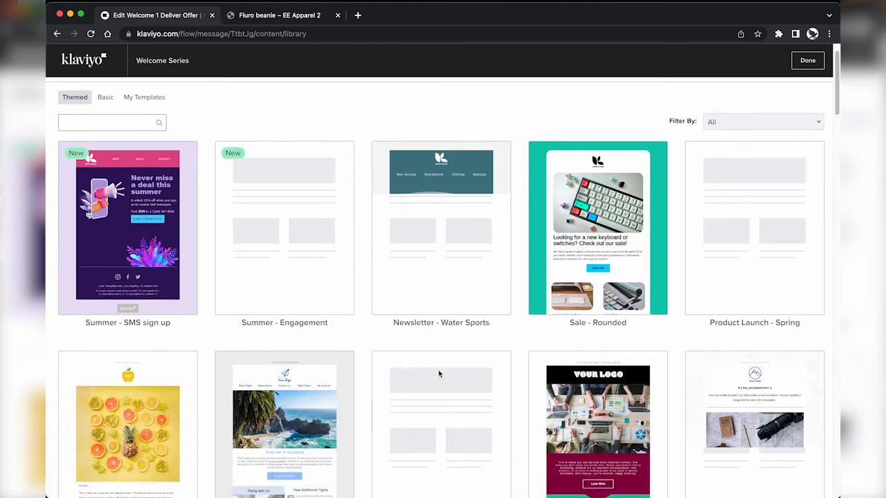
{"action": "scroll", "coordinate": [484, 367], "scroll_direction": "up", "scroll_amount": 1}
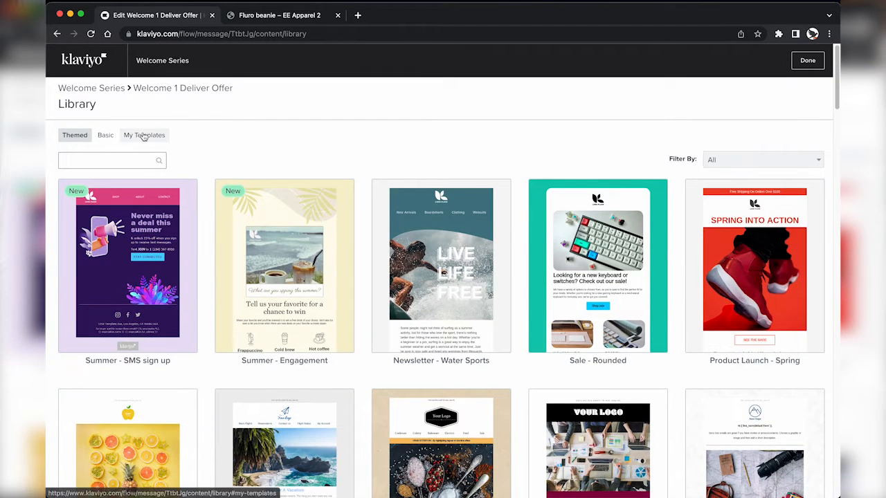
{"action": "left_click", "coordinate": [143, 136]}
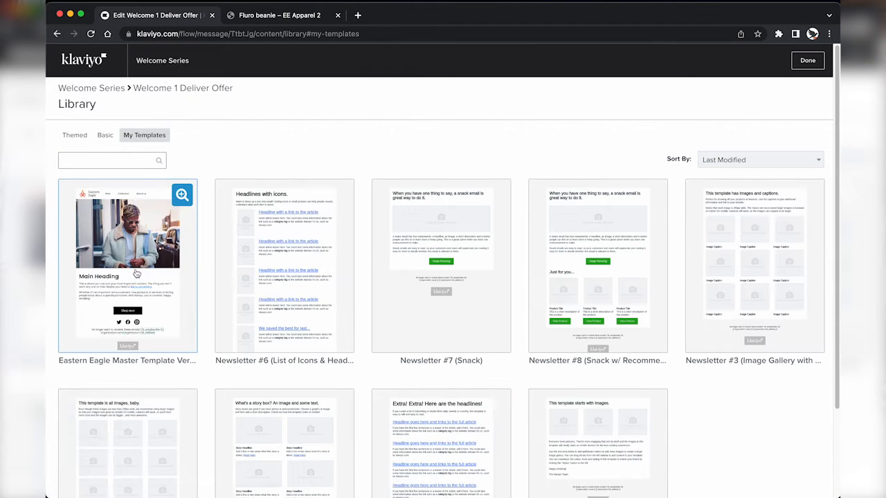
{"action": "left_click", "coordinate": [137, 273]}
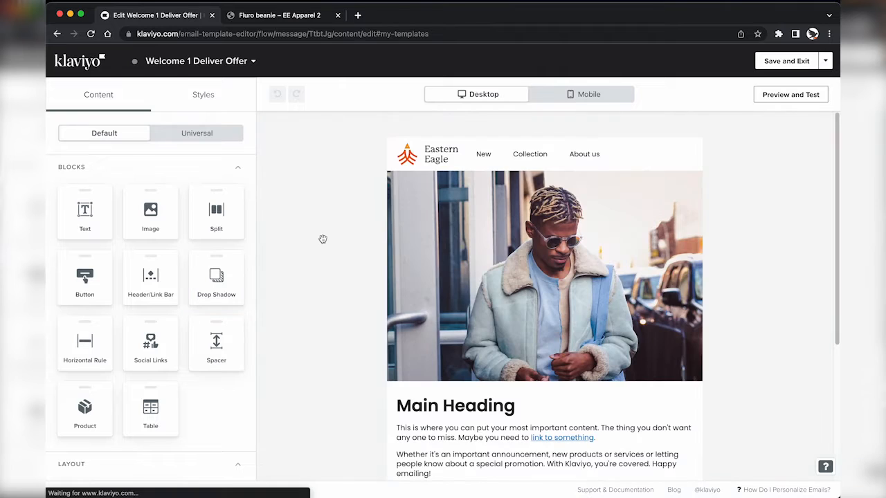
Step: Replace the text block's Main Heading with 'Welcome to the Eastern Eagle Family!'
{"action": "scroll", "coordinate": [408, 331], "scroll_direction": "down", "scroll_amount": 1}
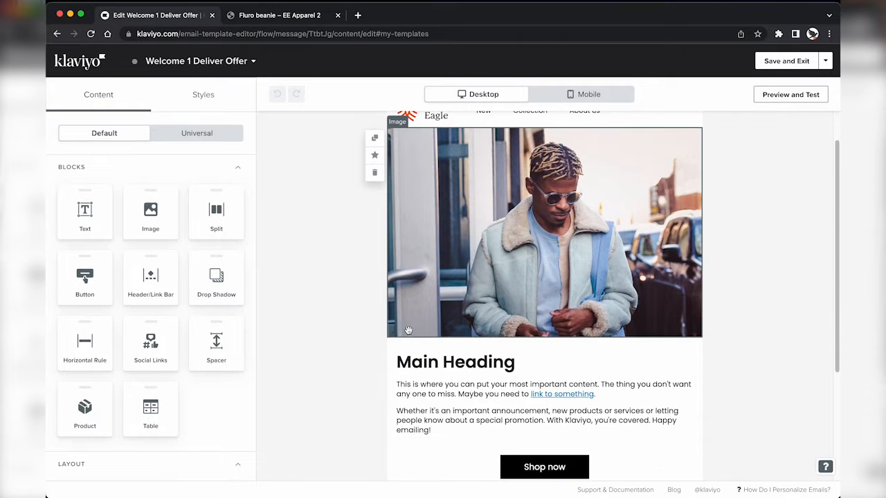
{"action": "left_click", "coordinate": [484, 378]}
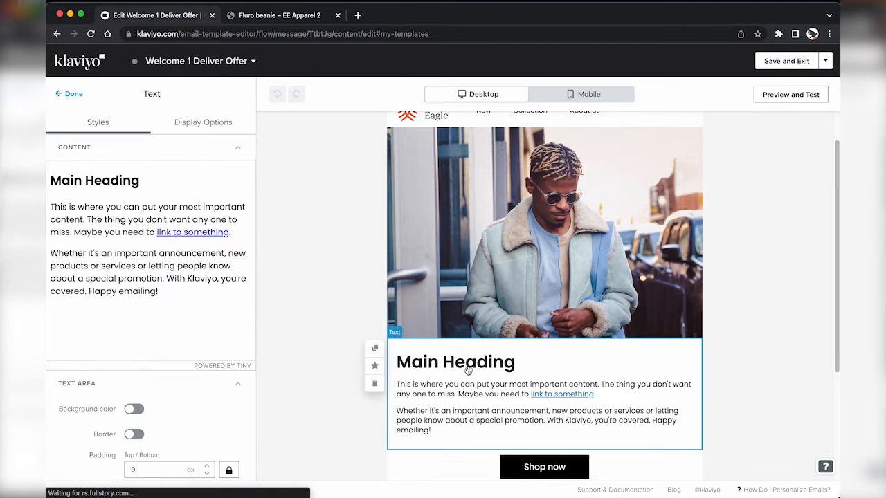
{"action": "left_click", "coordinate": [155, 180]}
{"action": "left_click", "coordinate": [155, 180]}
{"action": "left_click", "coordinate": [153, 180]}
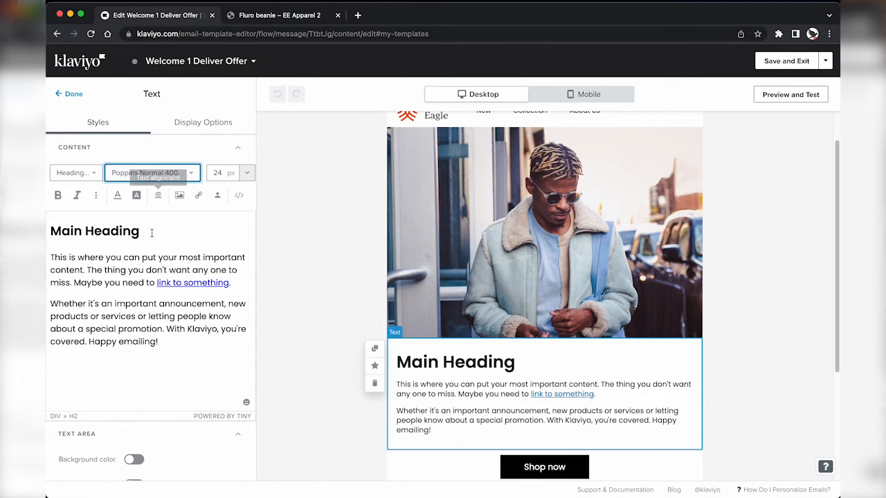
{"action": "left_click", "coordinate": [151, 233]}
{"action": "triple_click", "coordinate": [151, 233]}
{"action": "type", "text": "Welcome to the Eastern Eagle family!"}
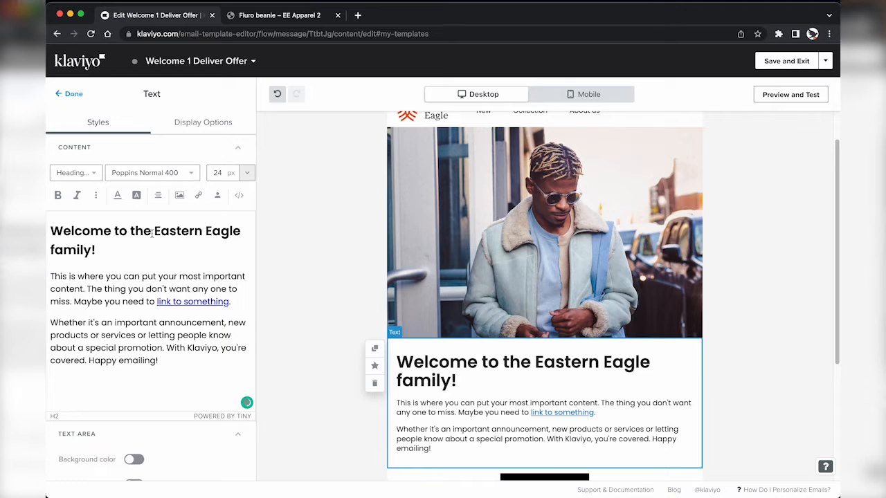
{"action": "key", "text": "super+z"}
{"action": "key", "text": "super+z"}
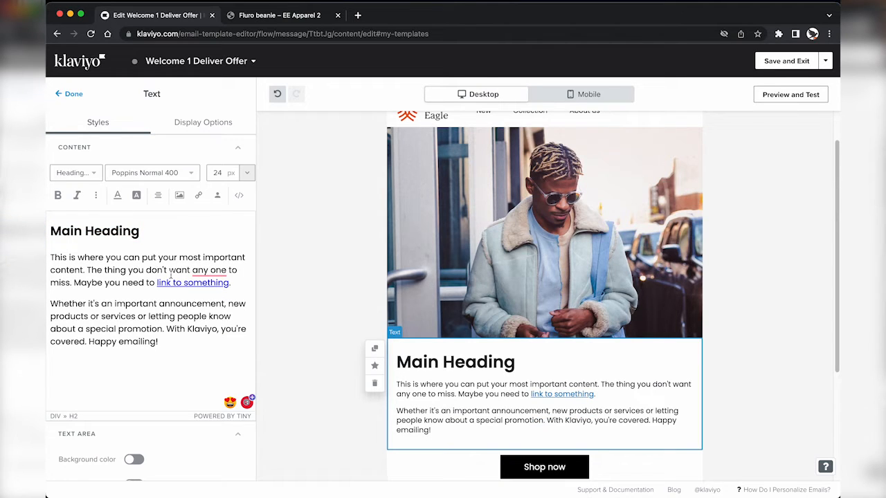
{"action": "type", "text": "Welcome to the Eastern Eagle Fami"}
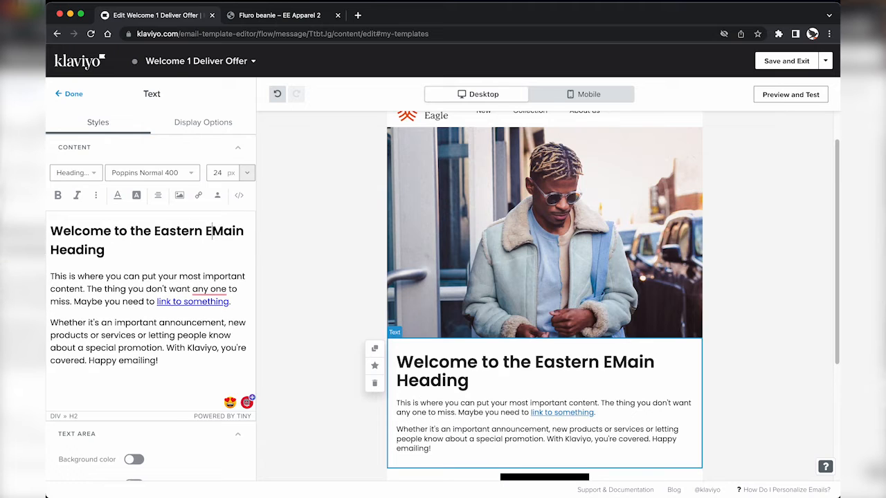
{"action": "type", "text": "ly!"}
{"action": "key", "text": "shift+End"}
{"action": "key", "text": "Delete"}
{"action": "key", "text": "Right"}
Step: Write the VIP welcome paragraph offering 10% off orders over $100 and delete the leftover placeholder text
{"action": "type", "text": "As an eas"}
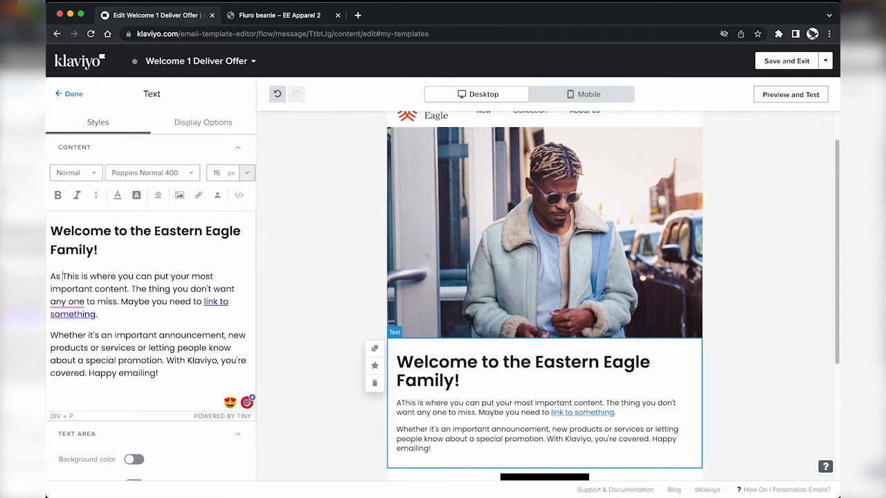
{"action": "key", "text": "BackSpace"}
{"action": "key", "text": "BackSpace"}
{"action": "key", "text": "BackSpace"}
{"action": "type", "text": "Eastern Eagle VIP,"}
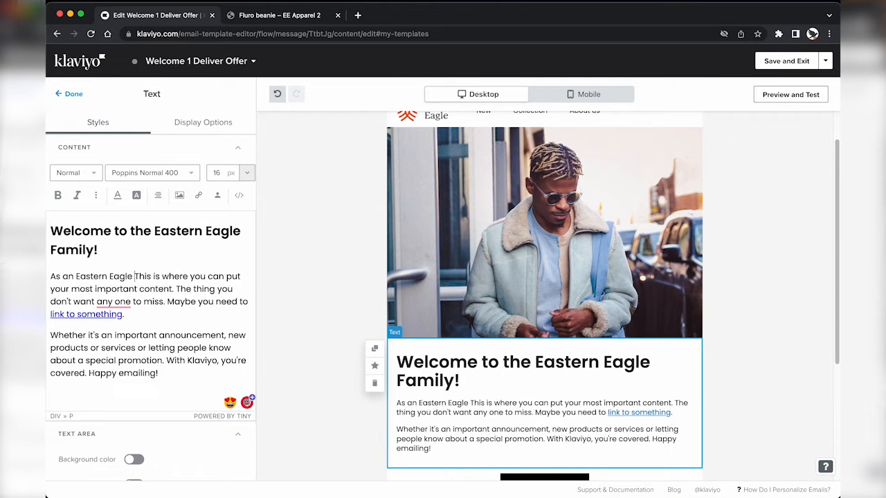
{"action": "type", "text": " you'll receive offers and dis"}
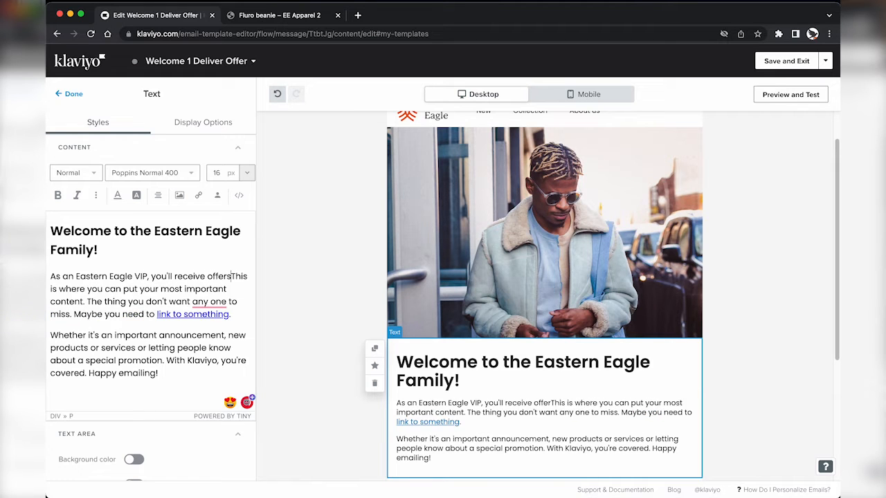
{"action": "type", "text": "counts, early access to "}
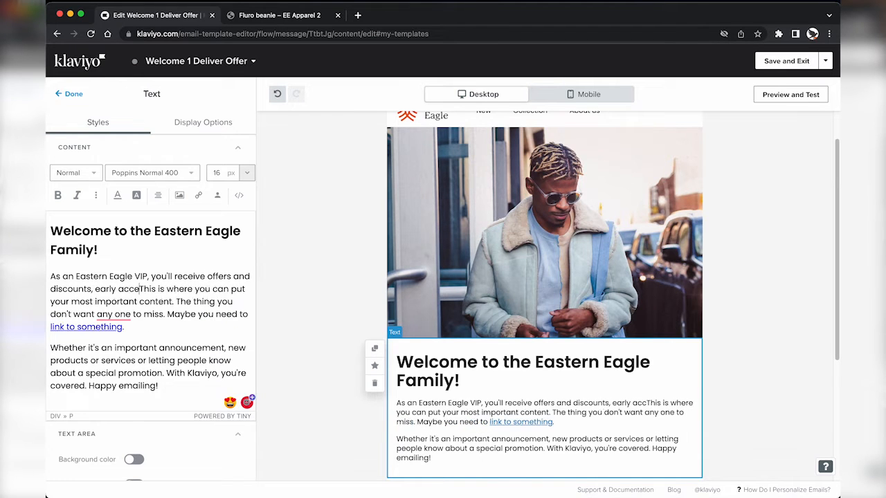
{"action": "type", "text": "new arrivals, and a private news"}
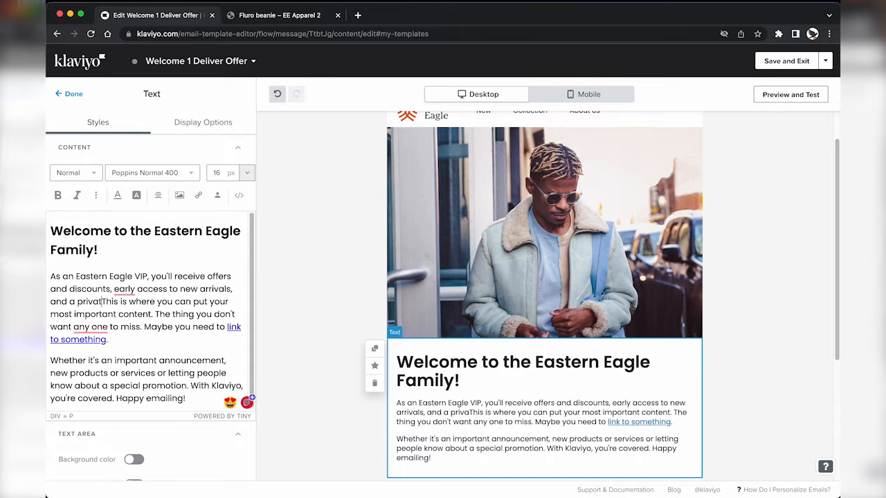
{"action": "type", "text": "letter. Use the cod"}
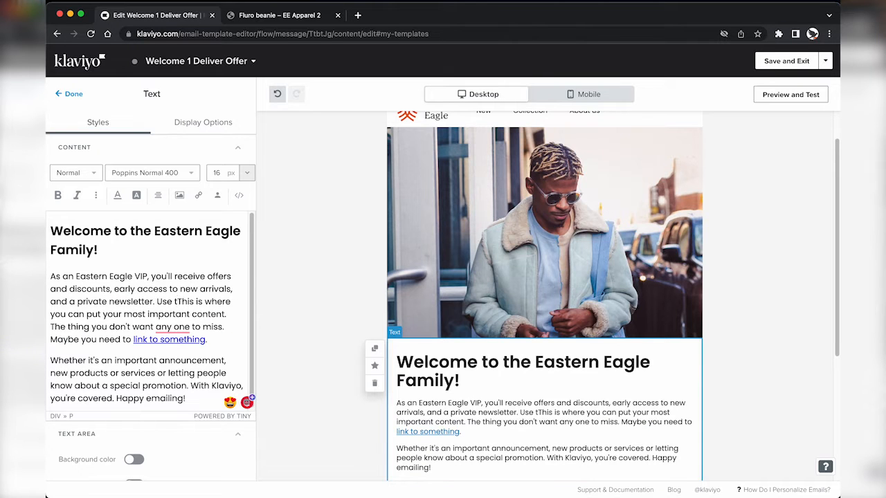
{"action": "type", "text": "e below at checkout to redeem yo"}
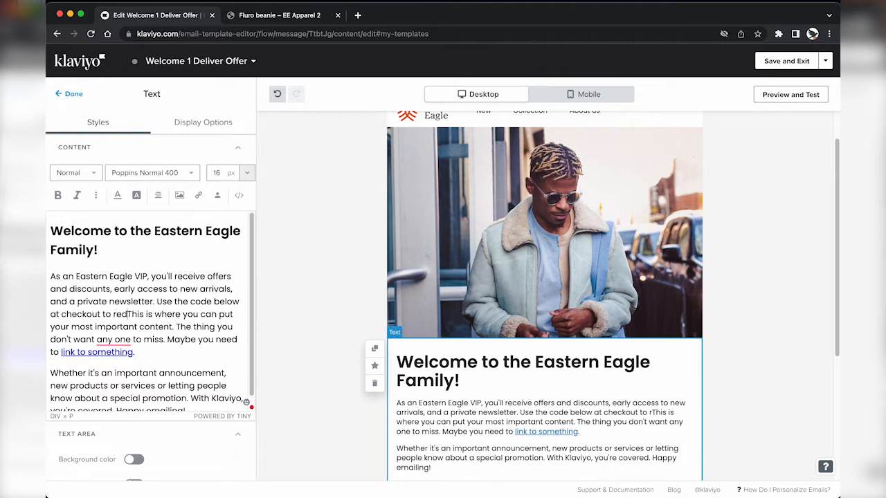
{"action": "type", "text": "ur 10% discount on any order "}
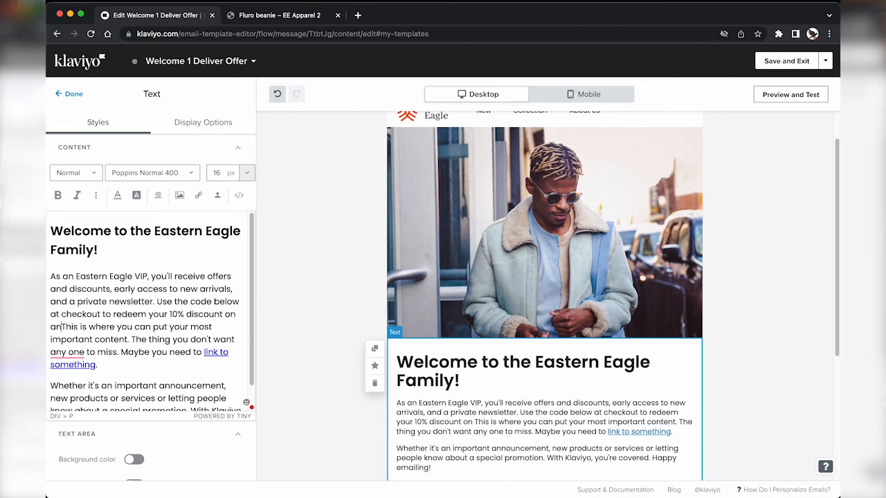
{"action": "type", "text": "over $100."}
{"action": "key", "text": "shift+Down"}
{"action": "key", "text": "shift+Down"}
{"action": "key", "text": "shift+Down"}
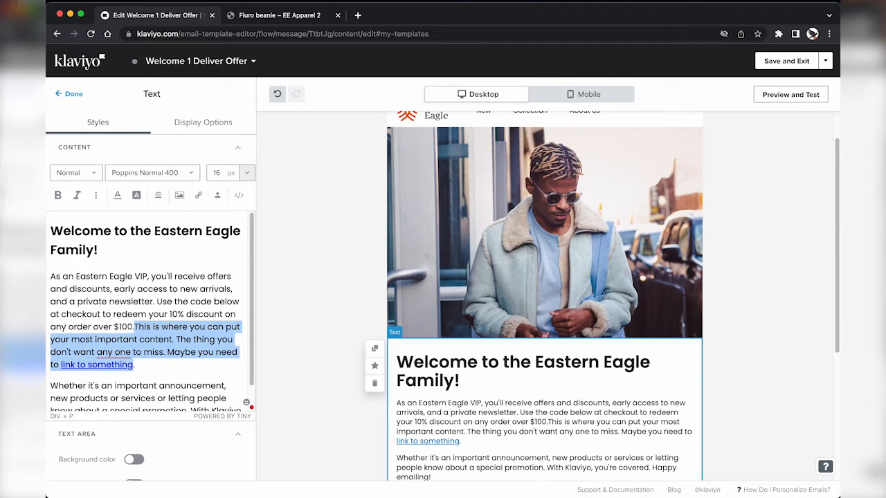
{"action": "key", "text": "BackSpace"}
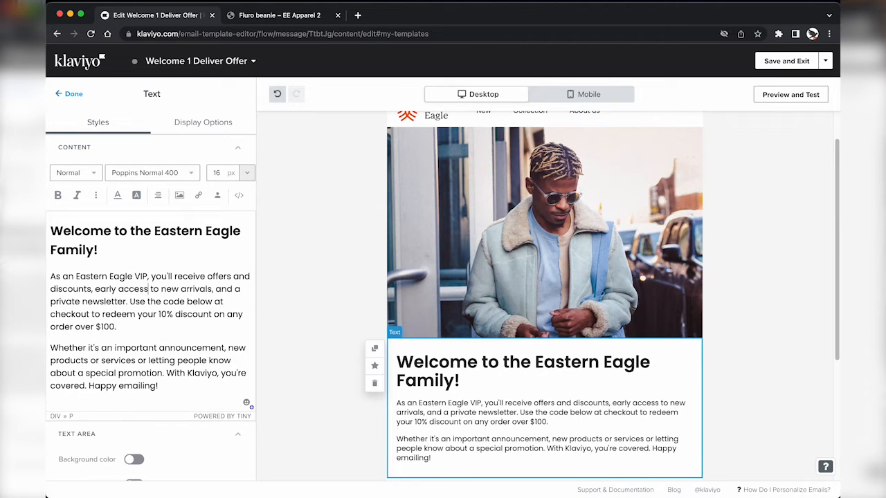
{"action": "key", "text": "Down"}
{"action": "key", "text": "Down"}
{"action": "key", "text": "Down"}
{"action": "key", "text": "Right"}
{"action": "key", "text": "shift+Down"}
{"action": "key", "text": "shift+Down"}
{"action": "key", "text": "shift+Down"}
{"action": "key", "text": "shift+Down"}
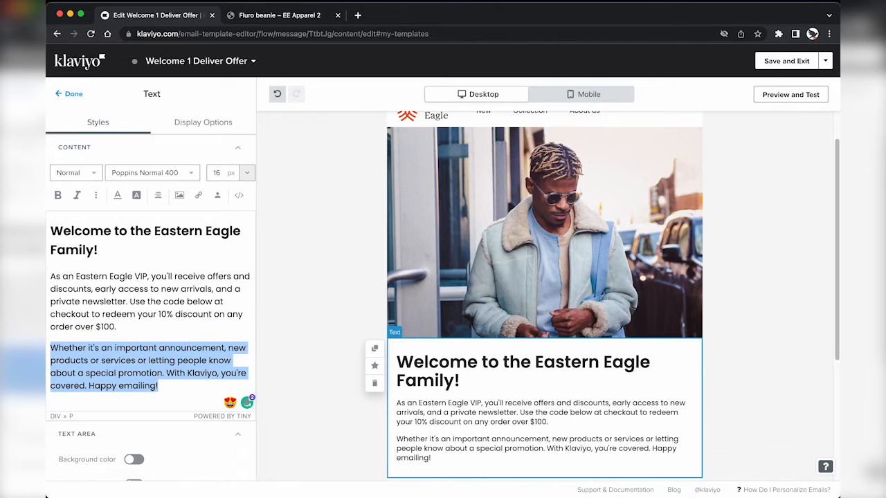
{"action": "key", "text": "BackSpace"}
{"action": "key", "text": "BackSpace"}
{"action": "scroll", "coordinate": [139, 277], "scroll_direction": "down", "scroll_amount": 2}
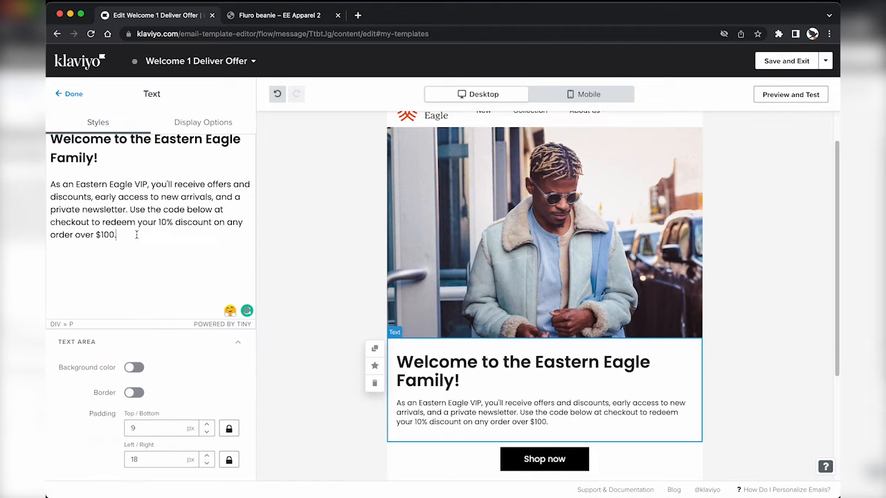
{"action": "left_click", "coordinate": [70, 94]}
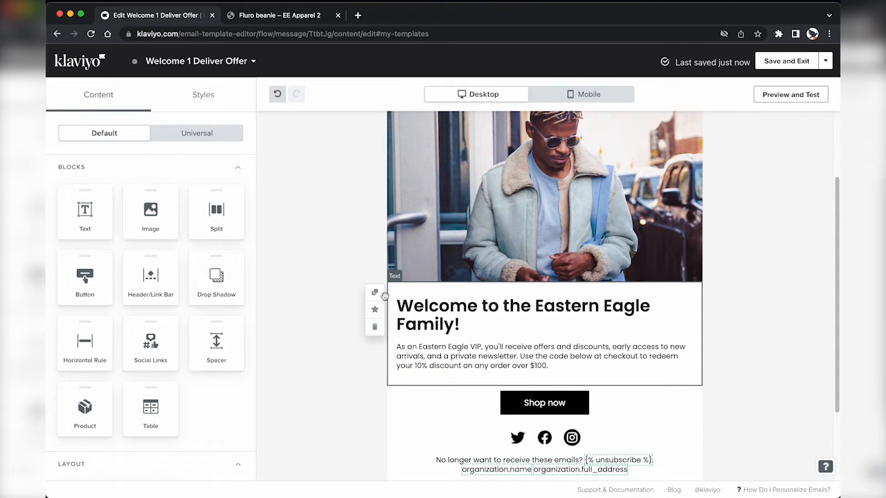
Step: Duplicate the welcome text block and change the copy's heading to 'Code: XXXXXXXX'
{"action": "left_click", "coordinate": [375, 293]}
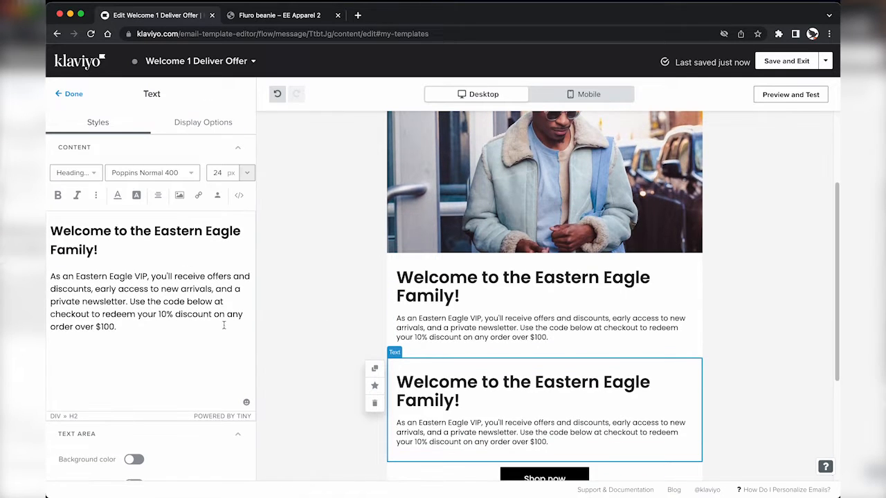
{"action": "left_click", "coordinate": [143, 242]}
{"action": "key", "text": "super+a"}
{"action": "key", "text": "Up"}
{"action": "key", "text": "shift+Down"}
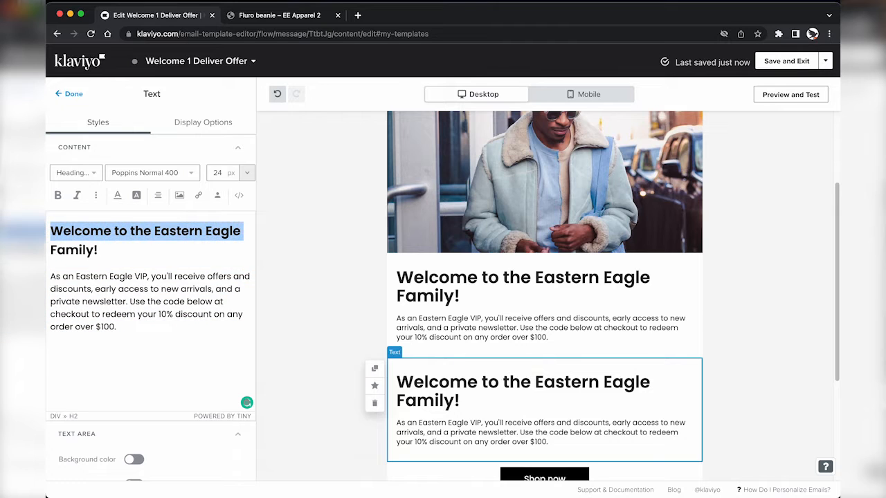
{"action": "key", "text": "shift+Right"}
{"action": "key", "text": "super+shift+Right"}
{"action": "type", "text": "XX"}
{"action": "key", "text": "BackSpace"}
{"action": "key", "text": "BackSpace"}
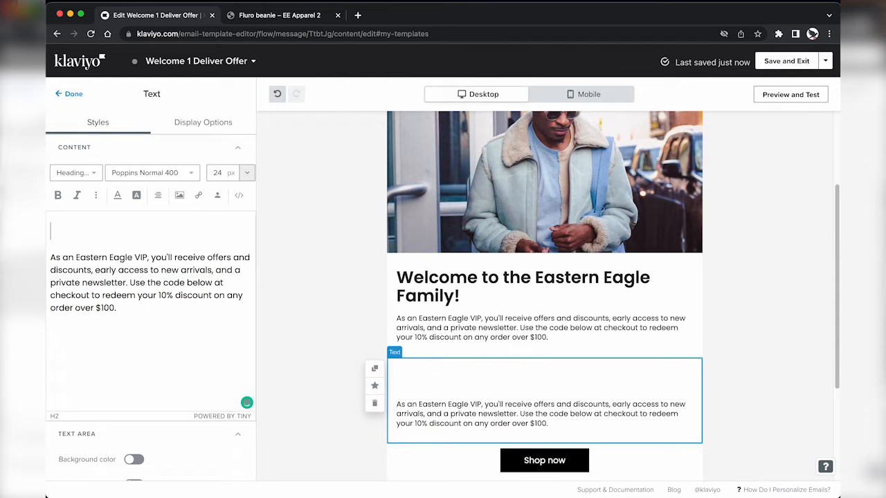
{"action": "type", "text": "Code: XXXXXXXX"}
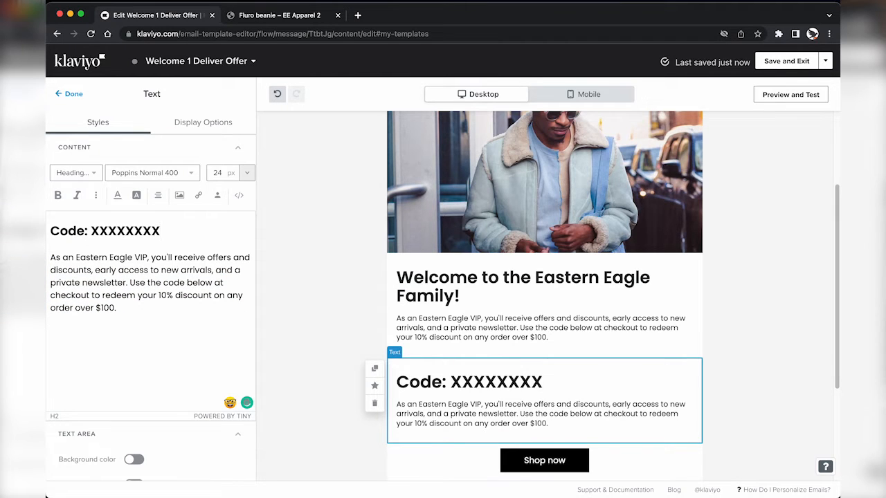
Step: Replace the copy's paragraph with 'Enter at checkout' and centre-align the whole block
{"action": "key", "text": "Right"}
{"action": "key", "text": "super+shift+Down"}
{"action": "type", "text": "Enter at checkout. "}
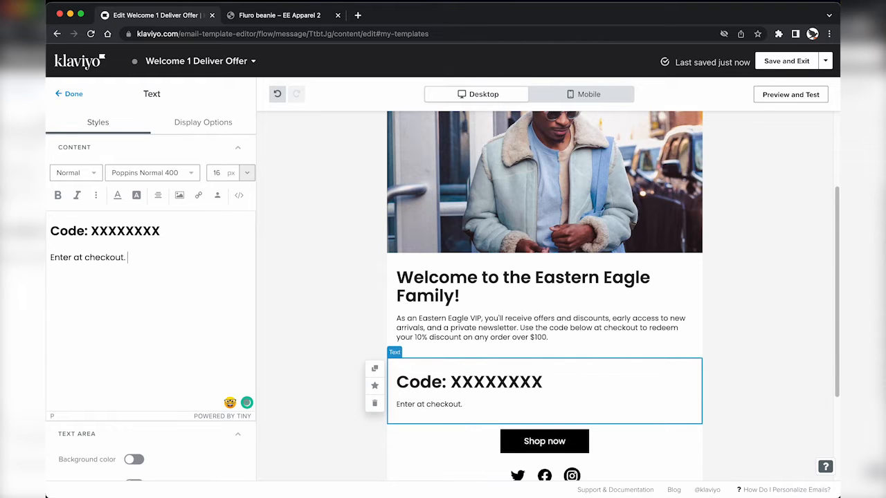
{"action": "type", "text": "id on"}
{"action": "key", "text": "super+z"}
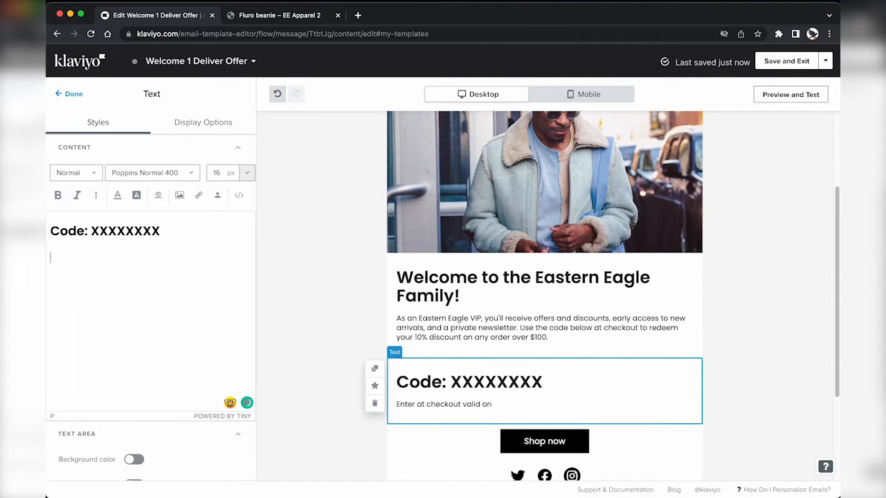
{"action": "key", "text": "super+z"}
{"action": "type", "text": "Enter at checkout"}
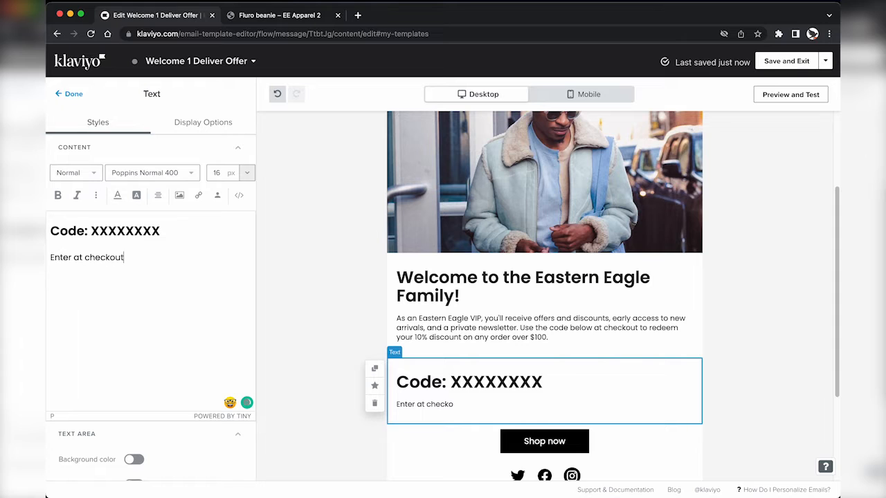
{"action": "key", "text": "super+a"}
{"action": "left_click", "coordinate": [157, 195]}
{"action": "left_click", "coordinate": [180, 173]}
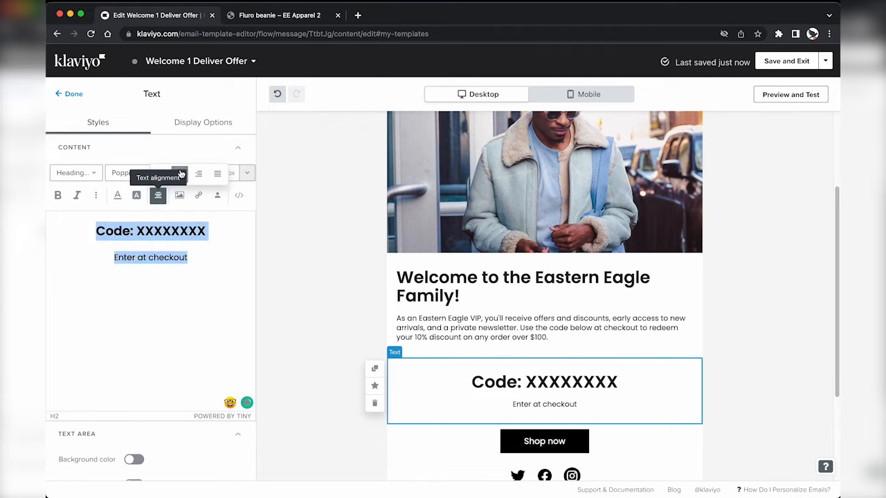
{"action": "left_click", "coordinate": [70, 94]}
{"action": "scroll", "coordinate": [296, 370], "scroll_direction": "down", "scroll_amount": 2}
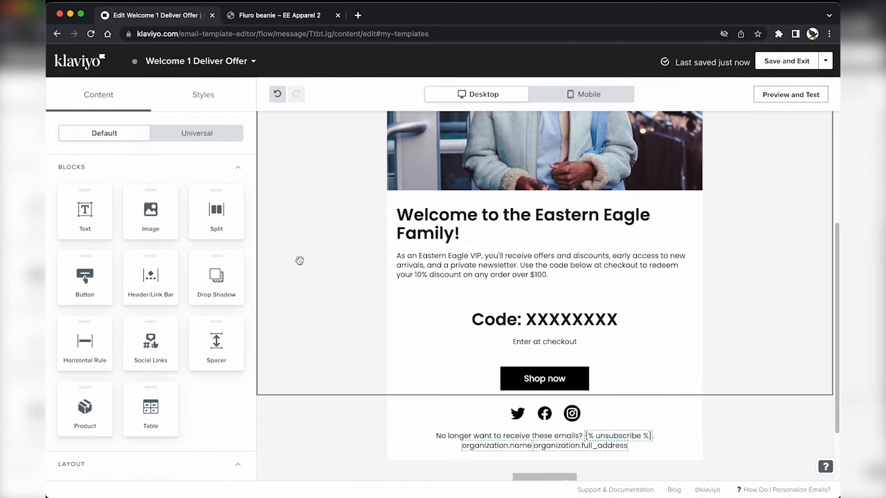
{"action": "scroll", "coordinate": [296, 236], "scroll_direction": "up", "scroll_amount": 5}
Step: Replace the hero image with an uploaded photo of two men in a wheat field
{"action": "left_click", "coordinate": [415, 207]}
{"action": "left_click", "coordinate": [99, 284]}
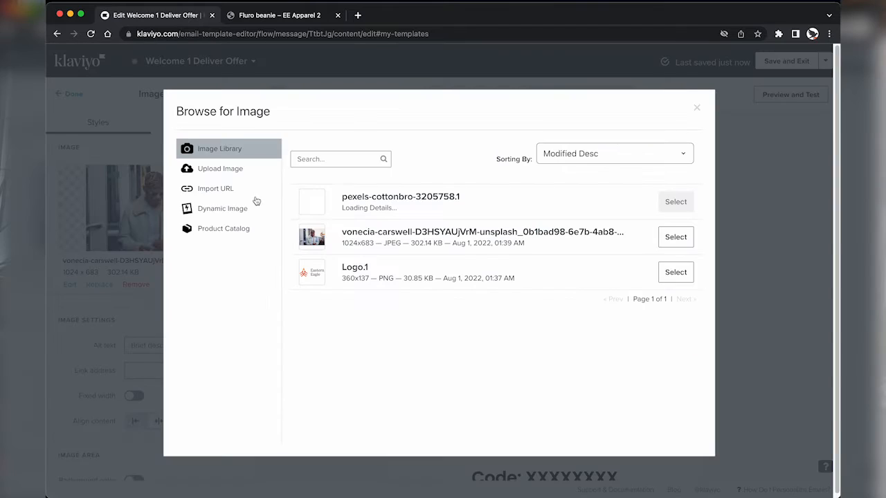
{"action": "left_click", "coordinate": [247, 172]}
{"action": "left_click", "coordinate": [496, 210]}
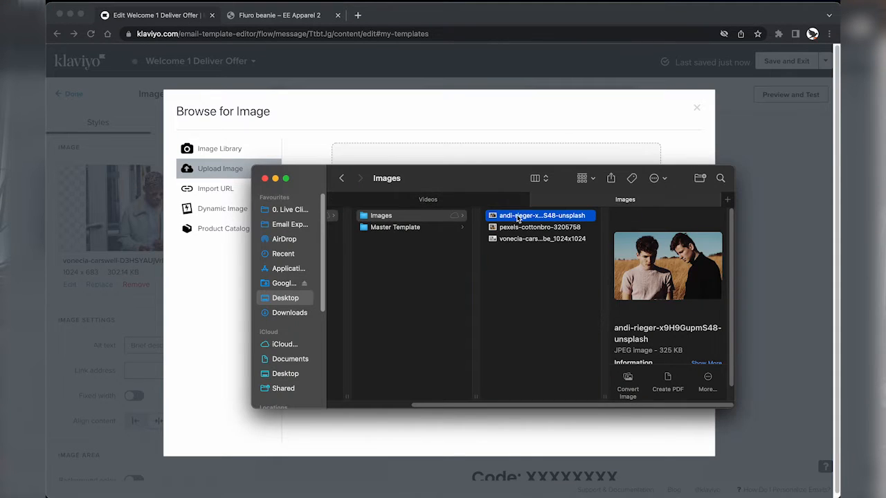
{"action": "left_click_drag", "start_coordinate": [513, 216], "coordinate": [402, 216]}
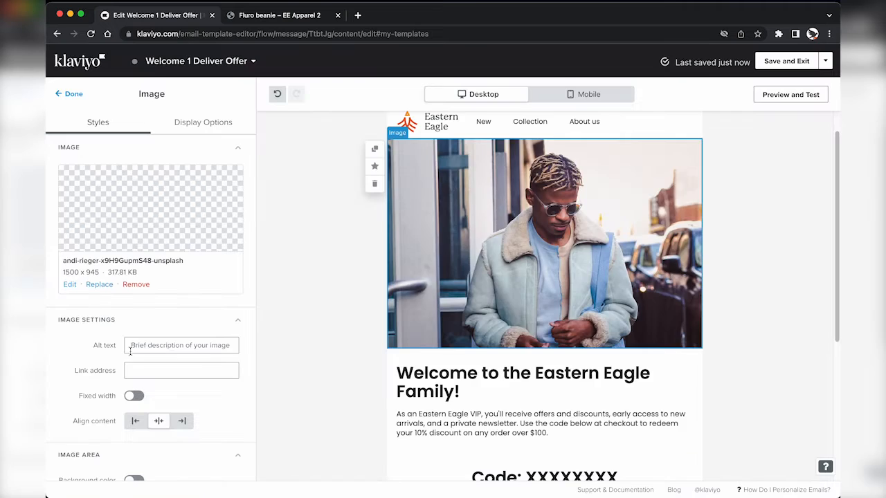
Step: Link the hero image to the ee-apparel-2.myshopify store's home page address
{"action": "left_click", "coordinate": [142, 369]}
{"action": "type", "text": "Welcome to the Eastern Eagle Family!"}
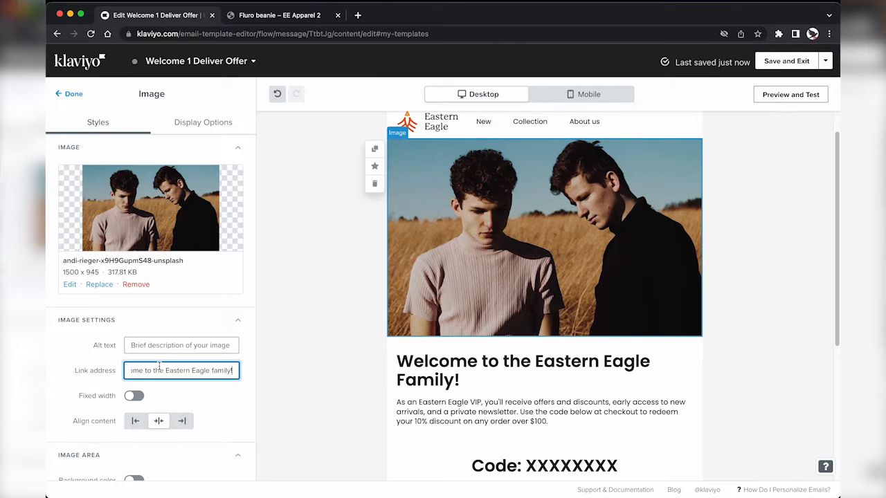
{"action": "key", "text": "super+z"}
{"action": "left_click", "coordinate": [274, 15]}
{"action": "key", "text": "super+l"}
{"action": "scroll", "coordinate": [249, 102], "scroll_direction": "up", "scroll_amount": 10}
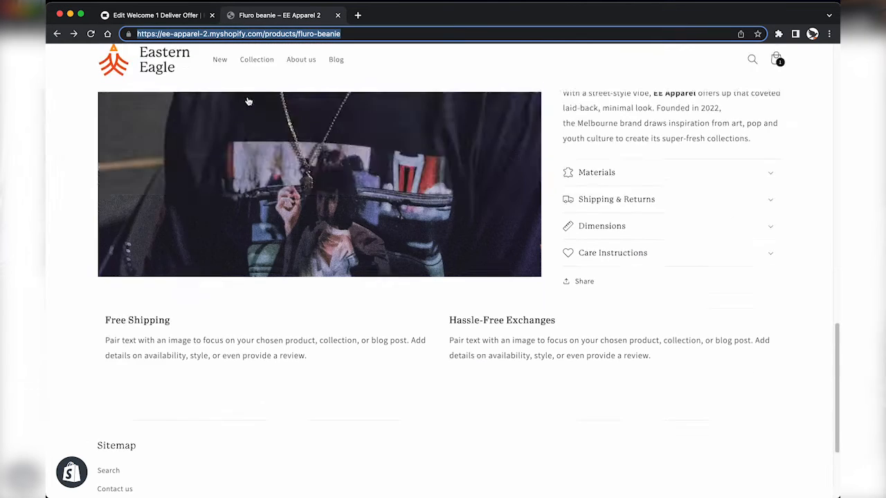
{"action": "left_click", "coordinate": [162, 73]}
{"action": "left_click", "coordinate": [243, 34]}
{"action": "key", "text": "super+c"}
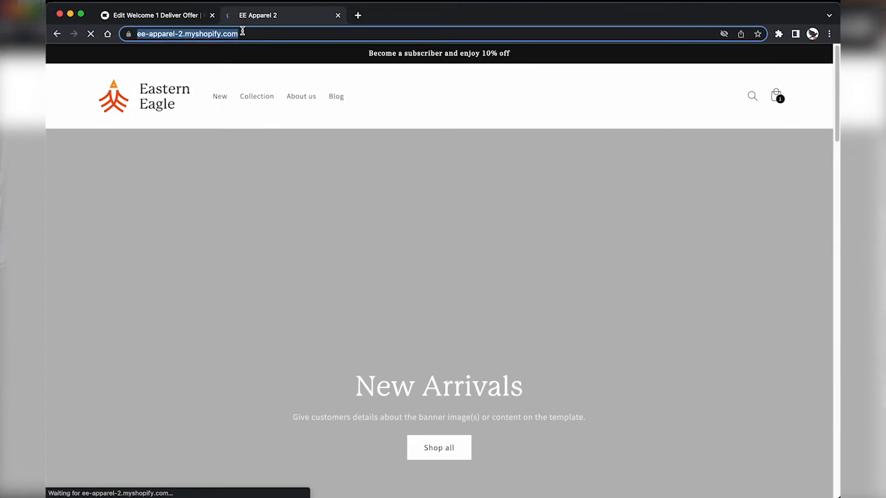
{"action": "key", "text": "ctrl+shift+Tab"}
{"action": "key", "text": "super+v"}
{"action": "left_click", "coordinate": [97, 355]}
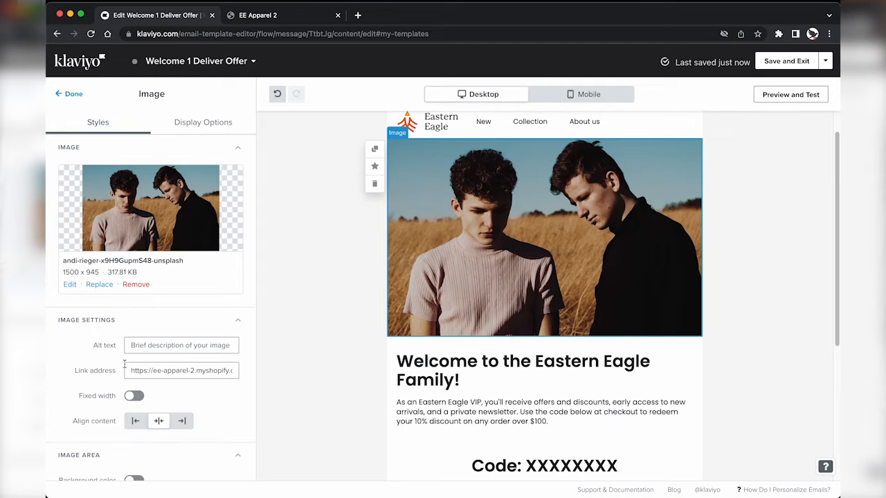
{"action": "scroll", "coordinate": [427, 311], "scroll_direction": "down", "scroll_amount": 5}
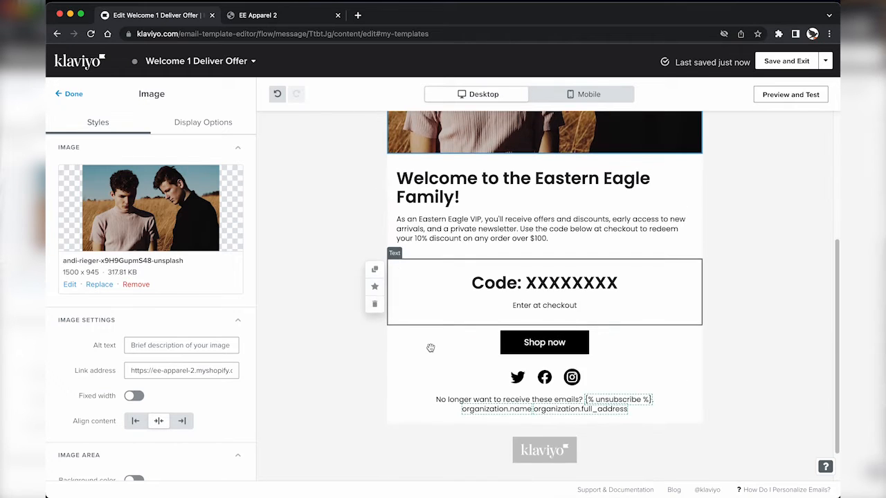
{"action": "left_click", "coordinate": [75, 95]}
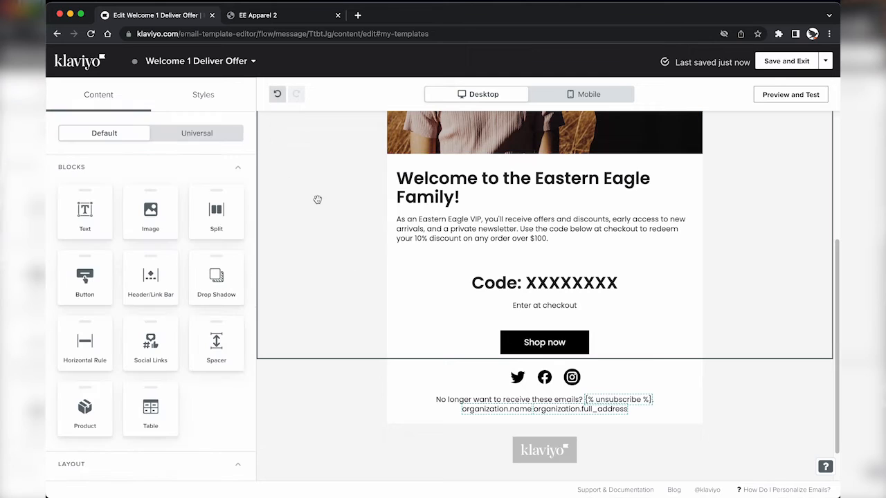
Step: Add a Horizontal Rule block beneath the Shop now button
{"action": "scroll", "coordinate": [512, 245], "scroll_direction": "up", "scroll_amount": 2}
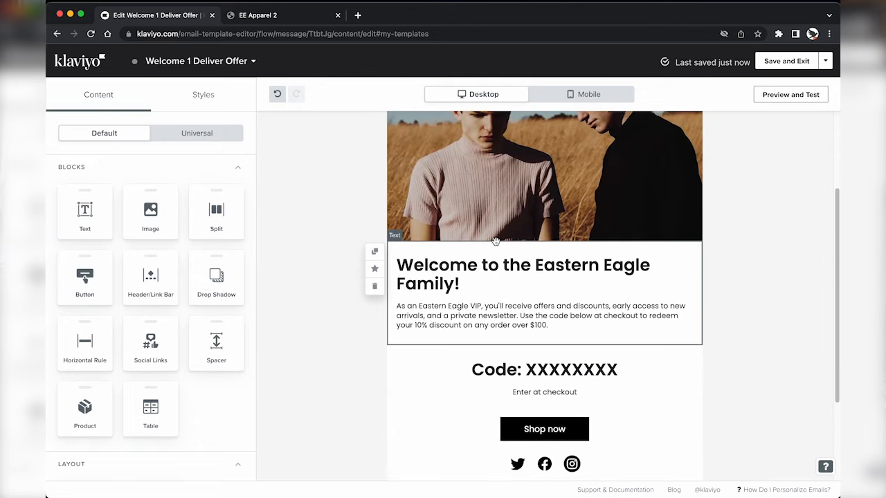
{"action": "scroll", "coordinate": [496, 242], "scroll_direction": "down", "scroll_amount": 1}
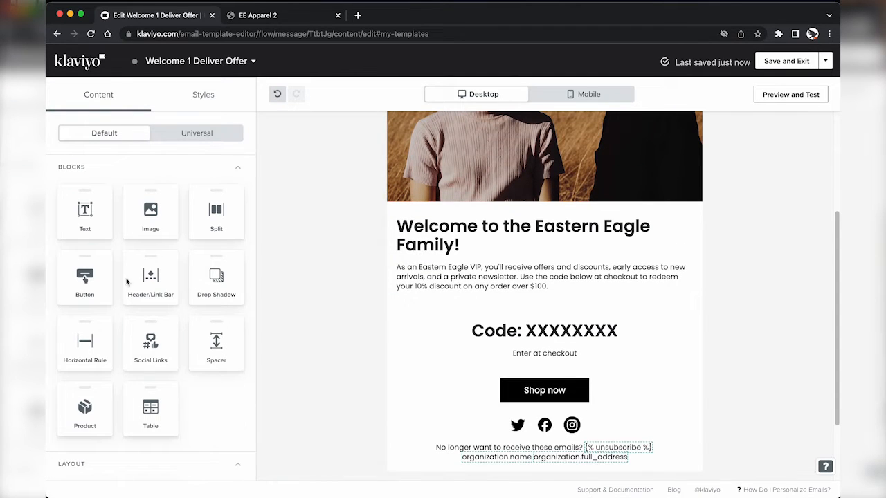
{"action": "left_click_drag", "start_coordinate": [84, 343], "coordinate": [489, 414]}
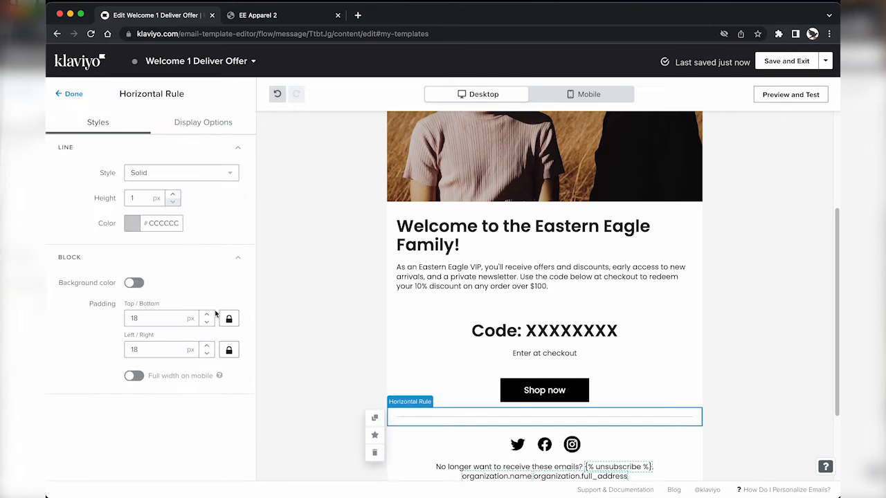
{"action": "left_click", "coordinate": [72, 95]}
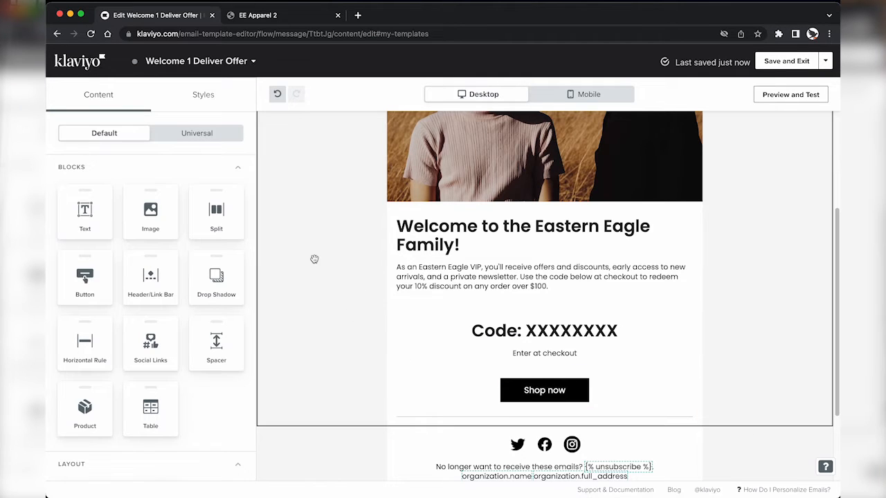
Step: Save the Welcome 1 Deliver Offer email and exit the editor
{"action": "scroll", "coordinate": [314, 259], "scroll_direction": "up", "scroll_amount": 3}
{"action": "scroll", "coordinate": [314, 259], "scroll_direction": "down", "scroll_amount": 2}
{"action": "scroll", "coordinate": [501, 279], "scroll_direction": "down", "scroll_amount": 2}
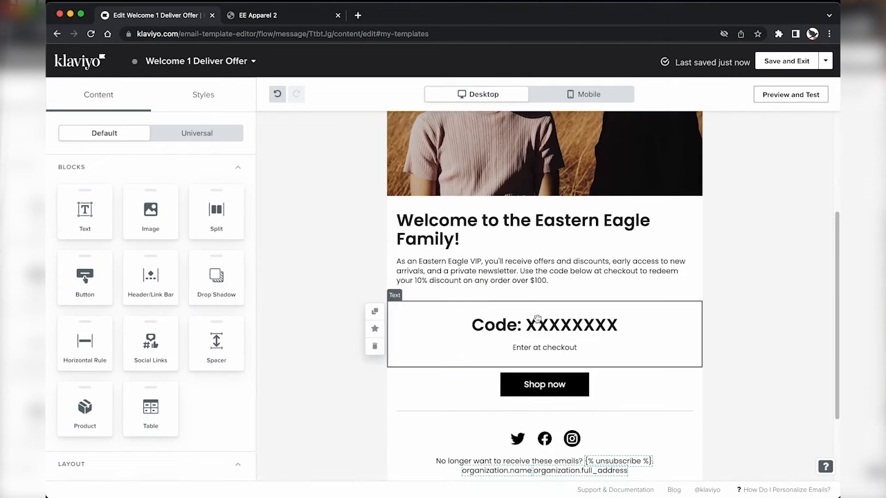
{"action": "left_click", "coordinate": [786, 61]}
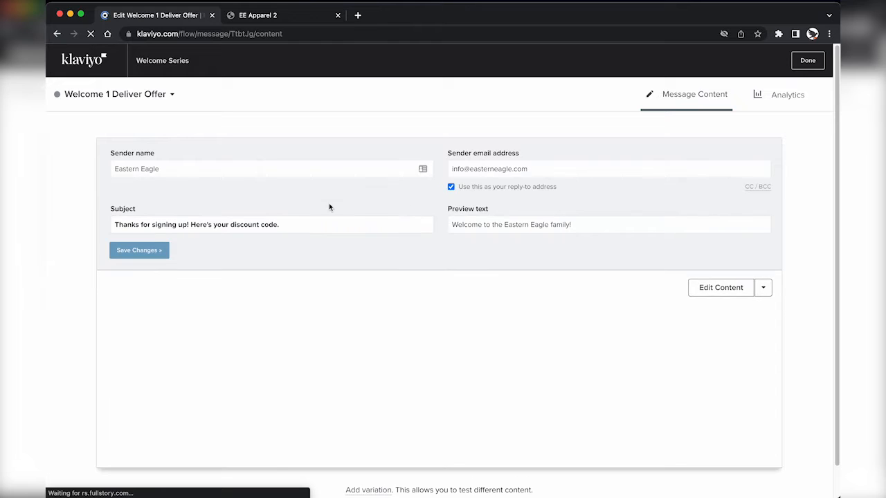
Step: Give Welcome 2 About us the subject 'Meet Josh.' with personal-stylist preview text, then choose Change Template
{"action": "left_click", "coordinate": [808, 60]}
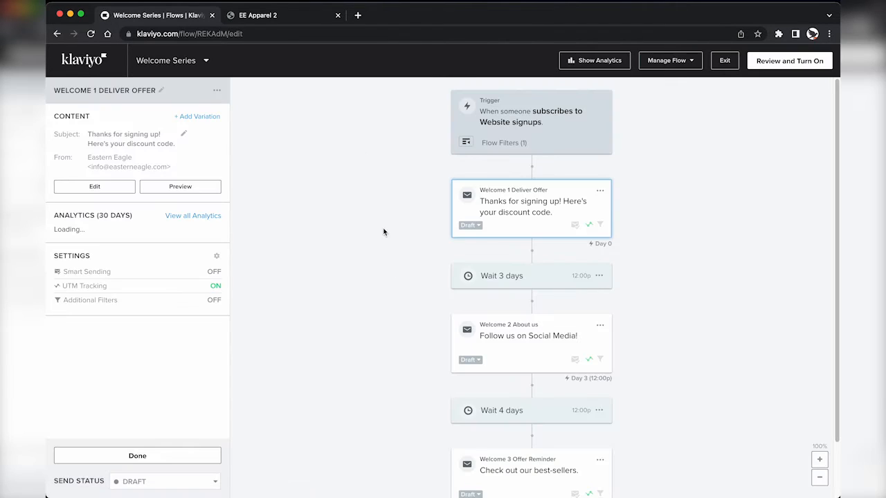
{"action": "left_click", "coordinate": [511, 349]}
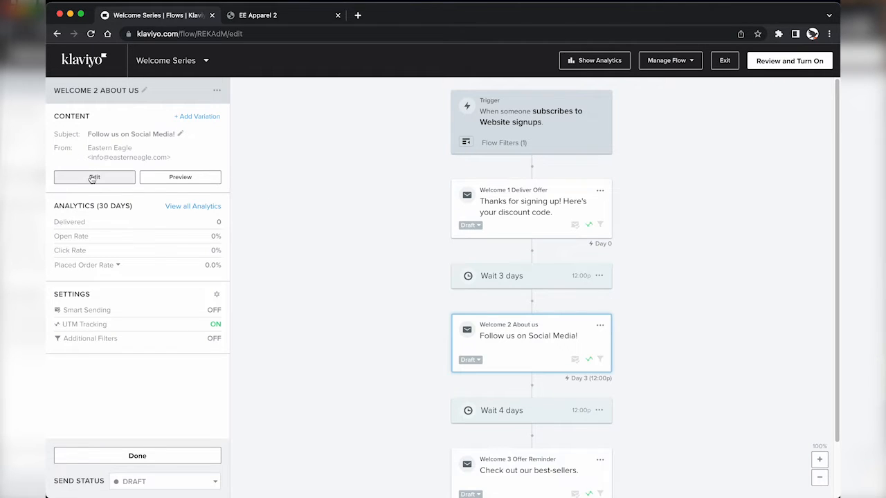
{"action": "left_click", "coordinate": [93, 179]}
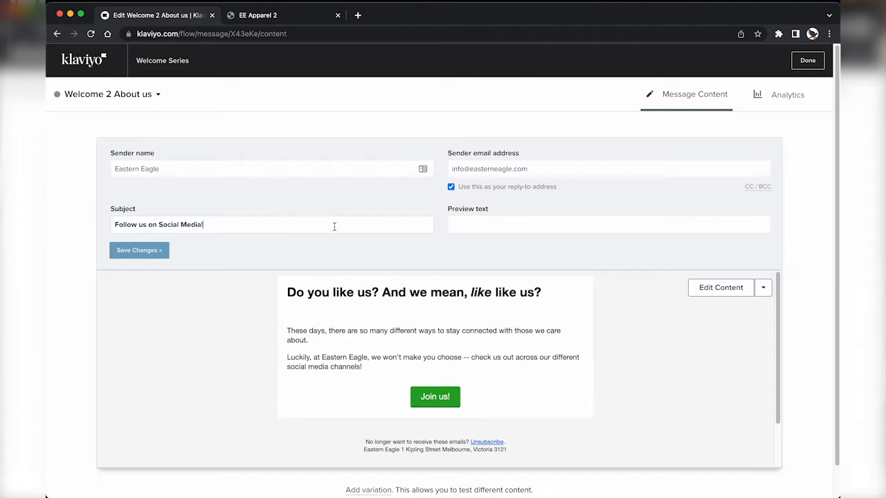
{"action": "key", "text": "super+a"}
{"action": "type", "text": "Meet"}
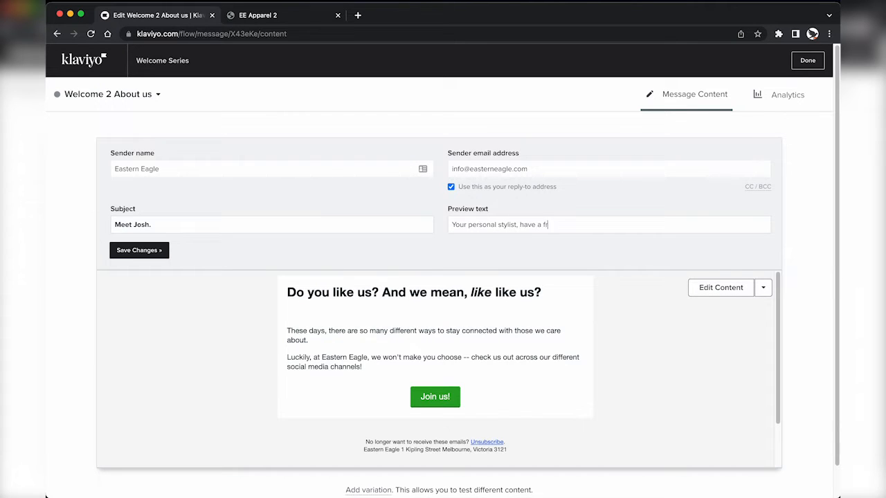
{"action": "left_click", "coordinate": [139, 250]}
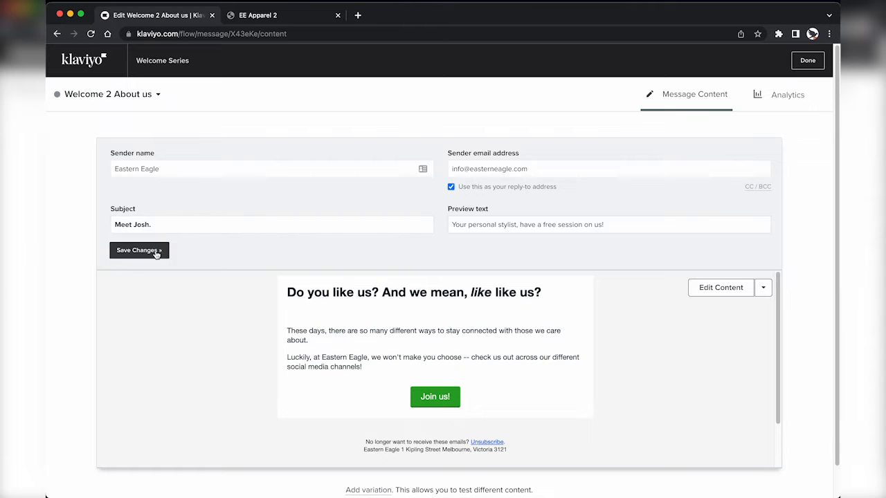
{"action": "left_click", "coordinate": [763, 290]}
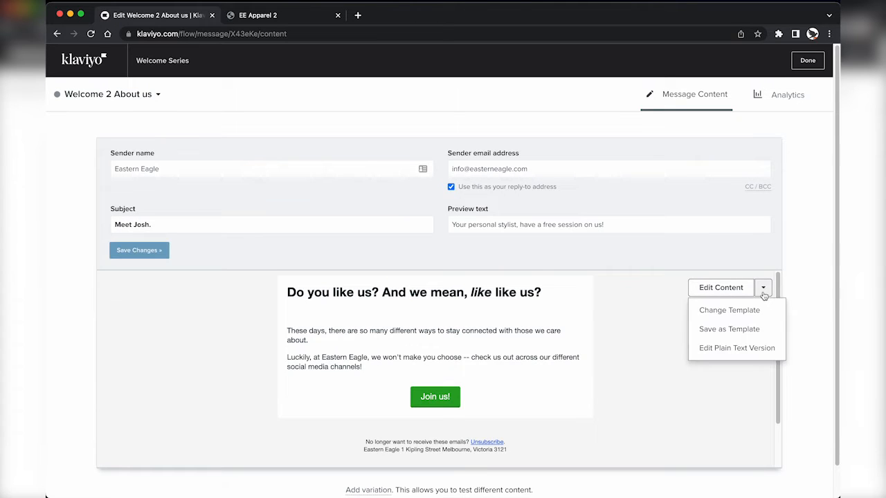
{"action": "left_click", "coordinate": [730, 311]}
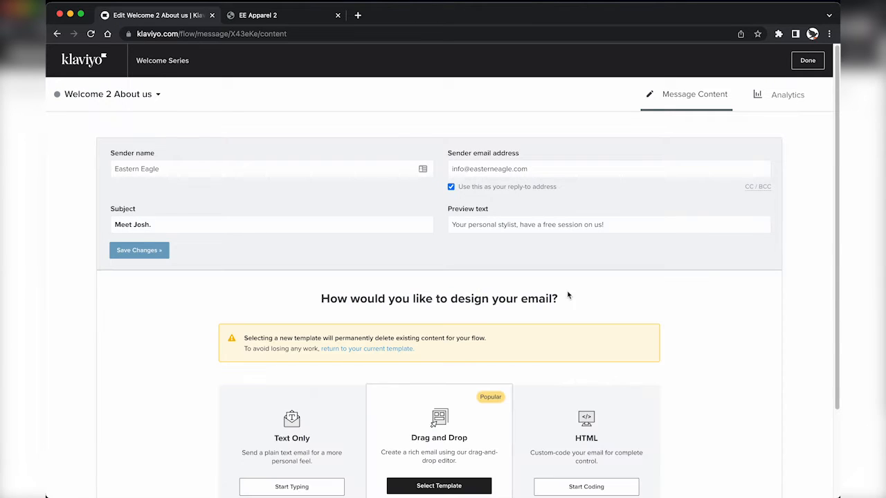
Step: Rebuild Welcome 2 with the Eastern Eagle Master Template from My Templates
{"action": "left_click", "coordinate": [451, 459]}
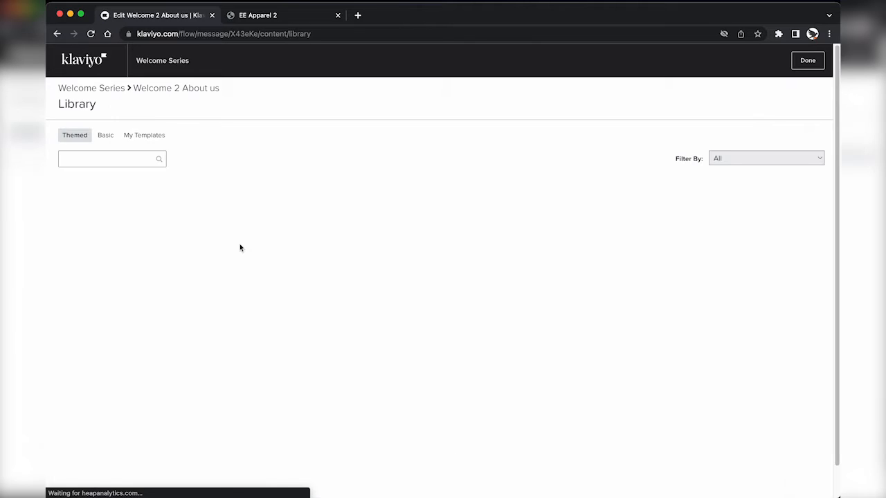
{"action": "left_click", "coordinate": [151, 136]}
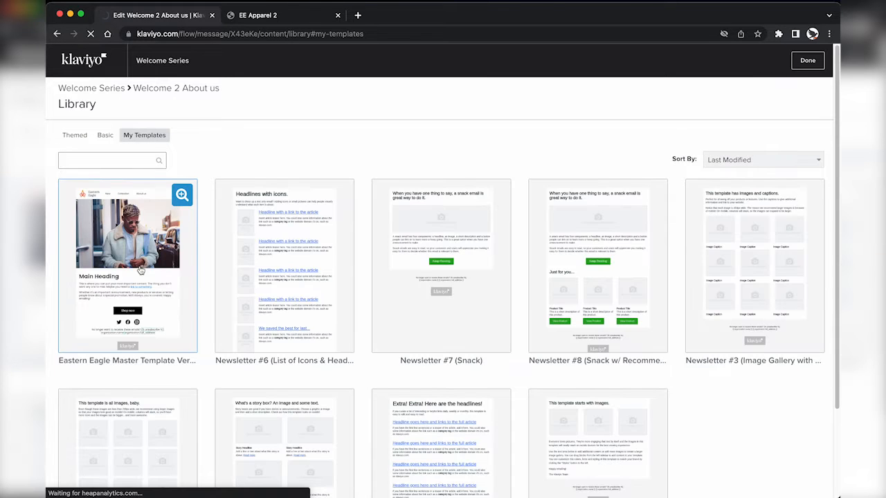
{"action": "left_click", "coordinate": [140, 269]}
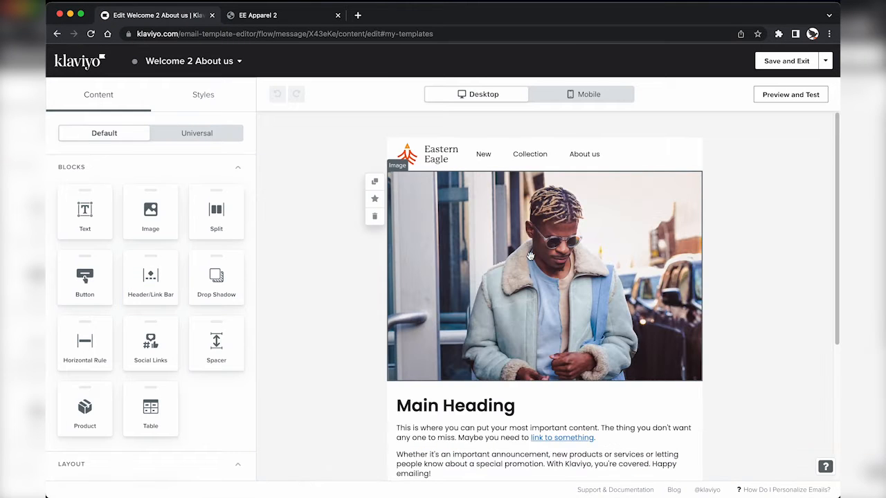
Step: Add an empty Section block below the header, above the hero photo
{"action": "left_click", "coordinate": [558, 333]}
{"action": "left_click", "coordinate": [71, 94]}
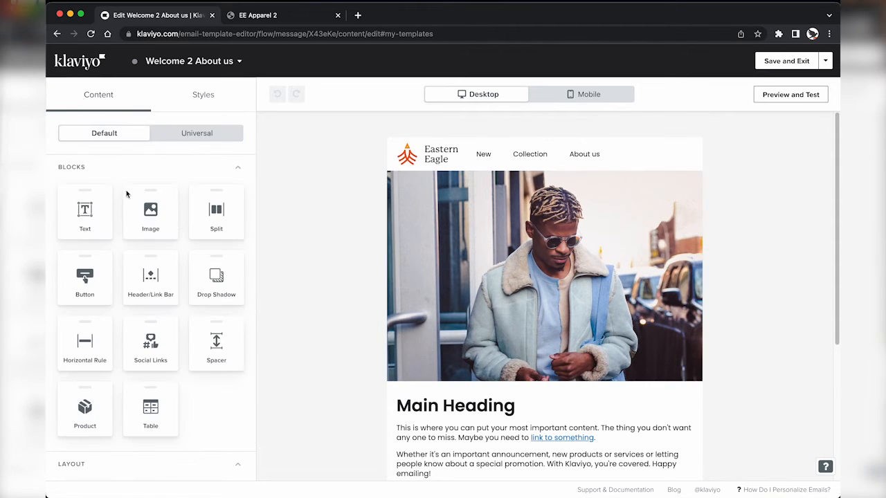
{"action": "scroll", "coordinate": [142, 236], "scroll_direction": "down", "scroll_amount": 2}
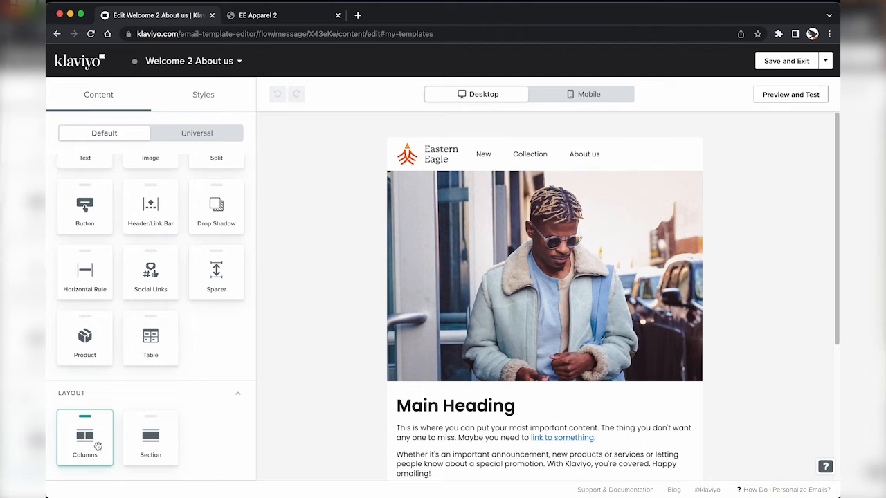
{"action": "left_click_drag", "start_coordinate": [150, 436], "coordinate": [464, 206]}
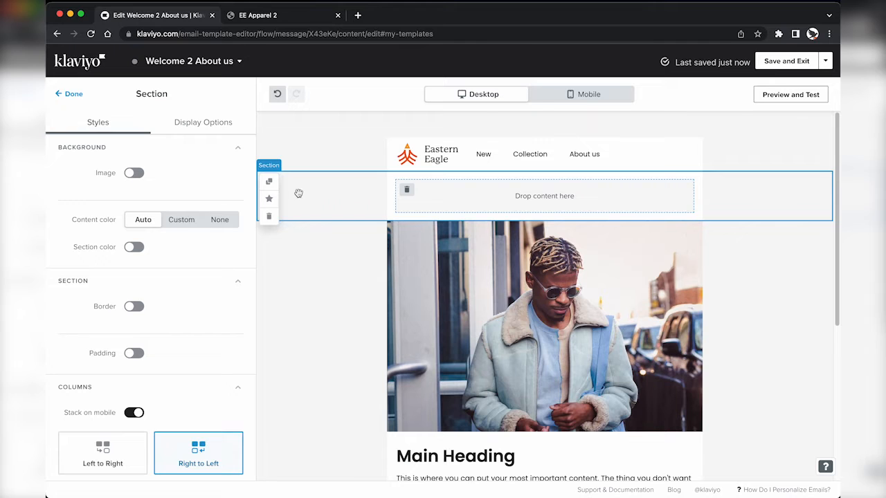
Step: Give the empty section the vonecia-carswell jacket photo as its background image, 1024 x 683, Fit
{"action": "left_click", "coordinate": [129, 175]}
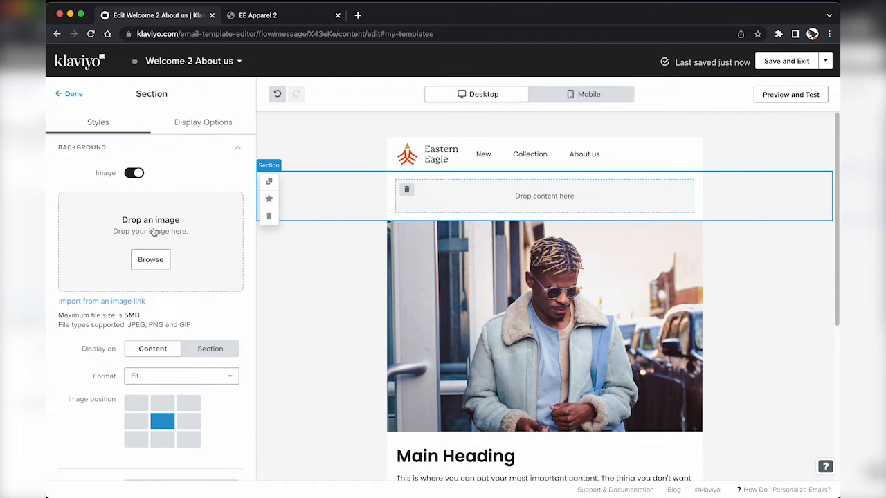
{"action": "key", "text": "super+Tab"}
{"action": "key", "text": "Down"}
{"action": "key", "text": "Down"}
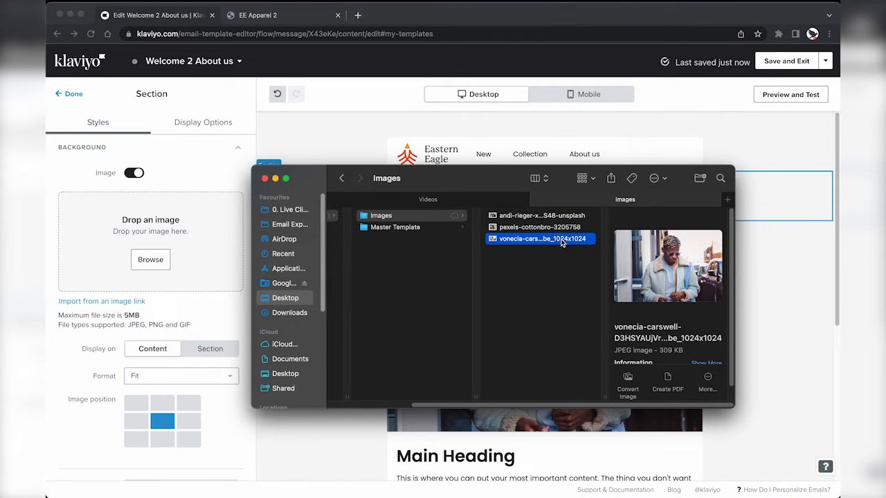
{"action": "left_click_drag", "start_coordinate": [562, 238], "coordinate": [195, 241]}
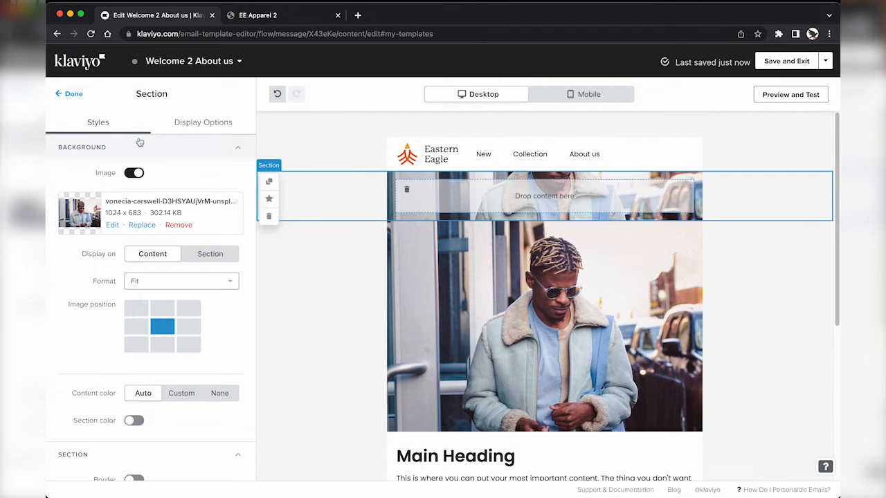
{"action": "left_click", "coordinate": [69, 94]}
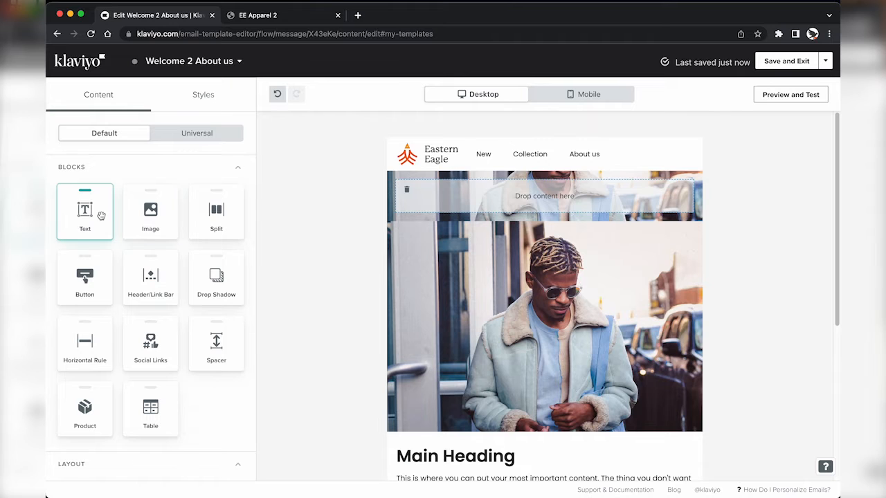
Step: Add a 'Meet Josh' text block to the photo section as a centred Heading 1
{"action": "left_click_drag", "start_coordinate": [101, 216], "coordinate": [383, 220]}
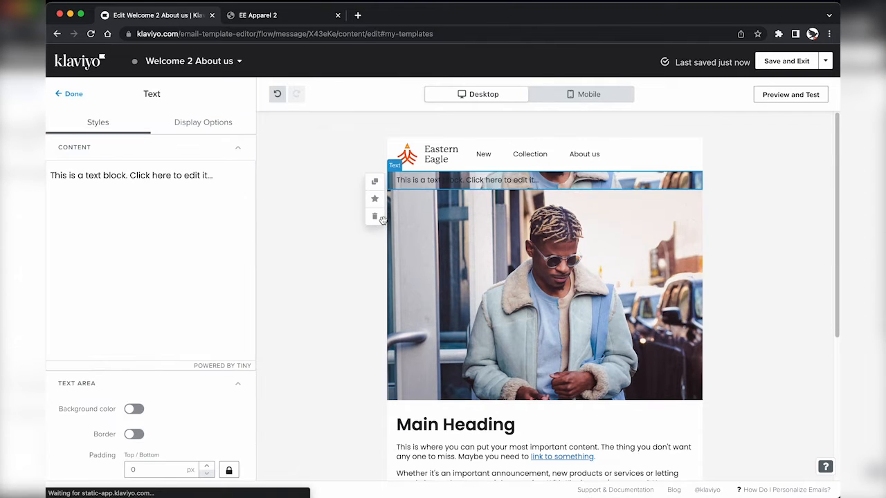
{"action": "left_click", "coordinate": [178, 195]}
{"action": "key", "text": "Escape"}
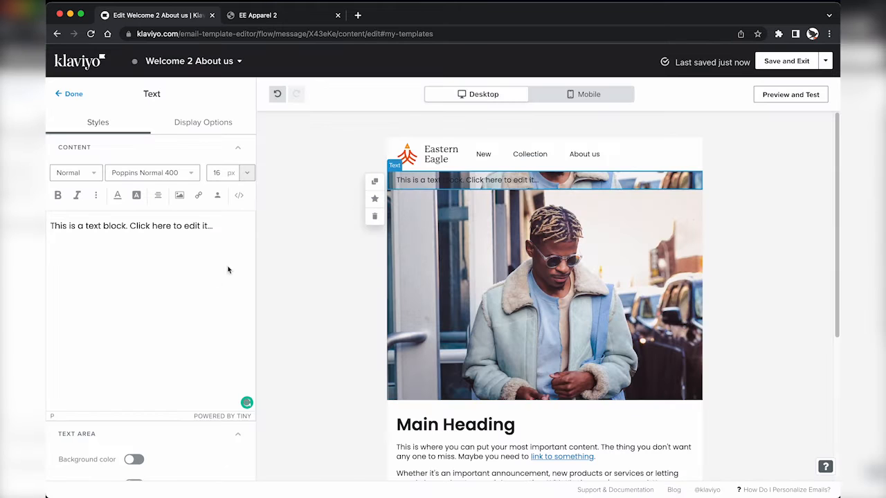
{"action": "key", "text": "ctrl+a"}
{"action": "type", "text": "M"}
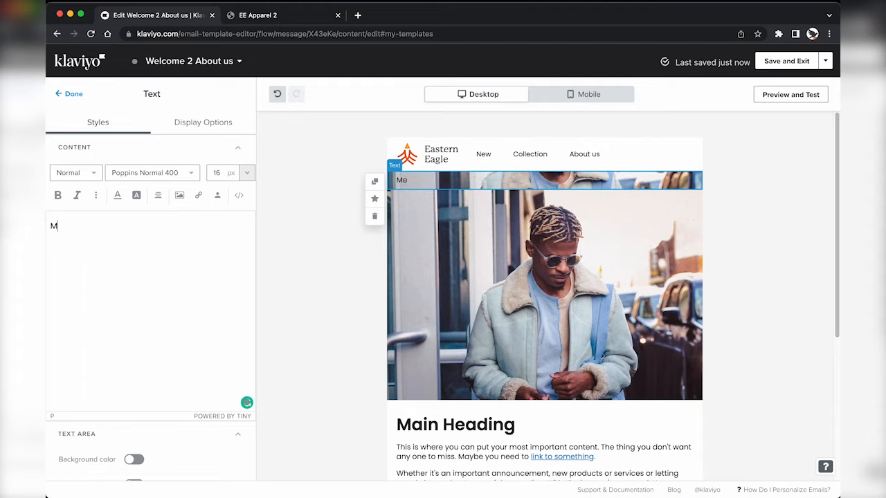
{"action": "type", "text": "eet Josh"}
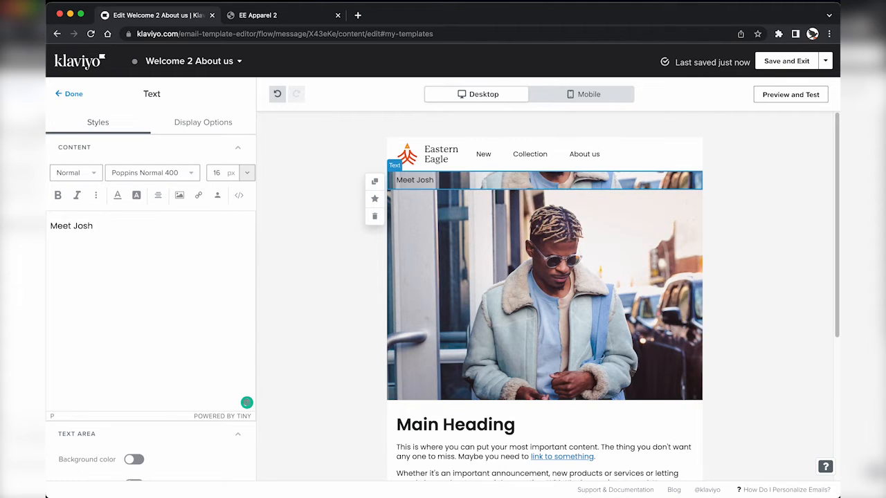
{"action": "key", "text": "ctrl+a"}
{"action": "left_click", "coordinate": [83, 173]}
{"action": "left_click", "coordinate": [85, 208]}
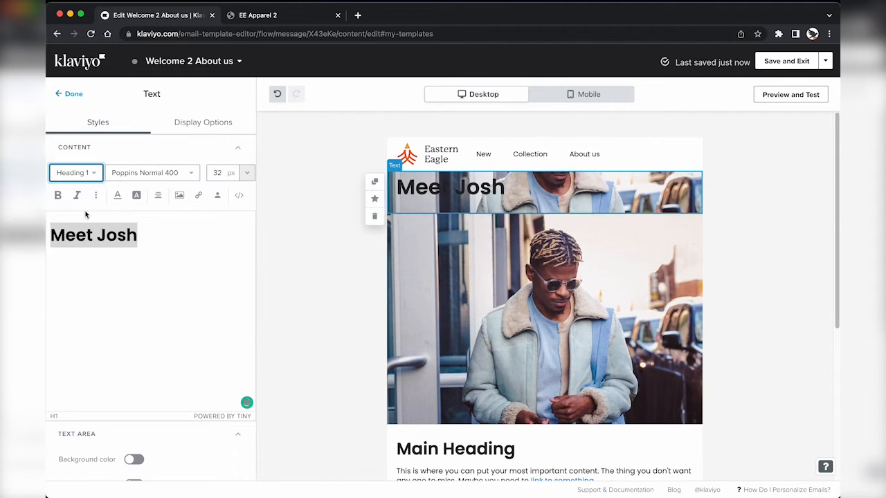
{"action": "left_click", "coordinate": [158, 196]}
{"action": "left_click", "coordinate": [179, 174]}
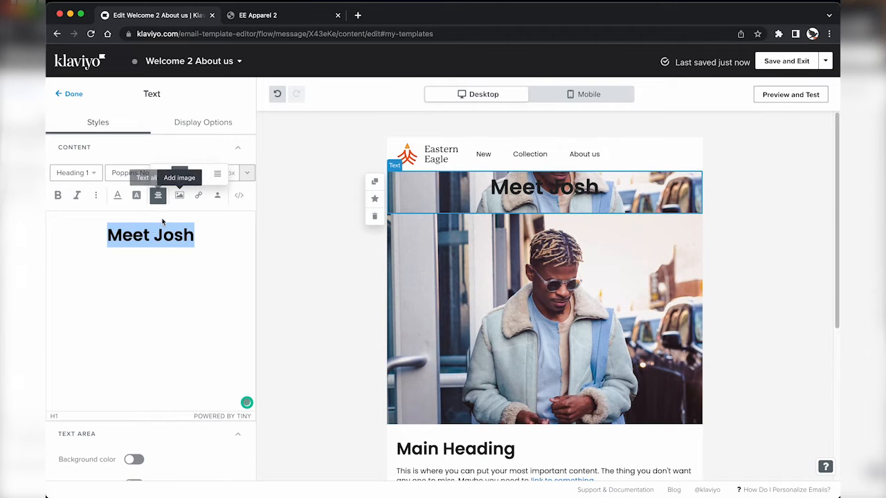
Step: Colour the 'Meet Josh' heading white
{"action": "left_click", "coordinate": [117, 195]}
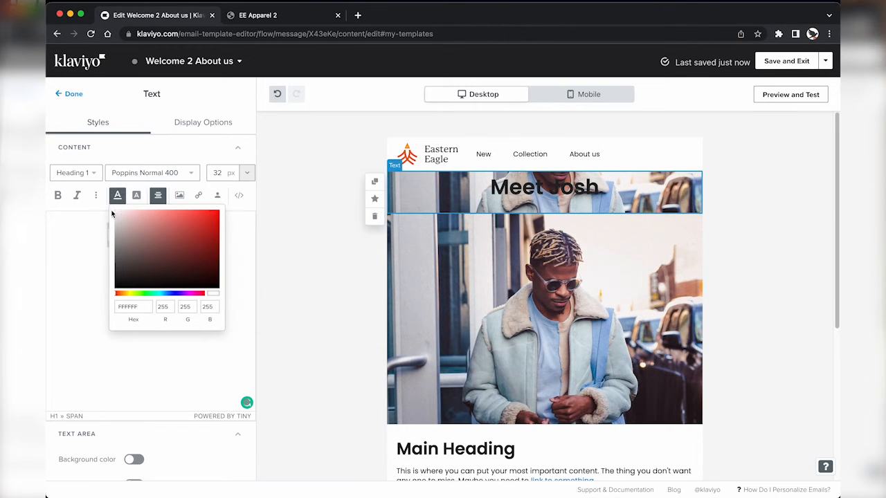
{"action": "left_click", "coordinate": [92, 240]}
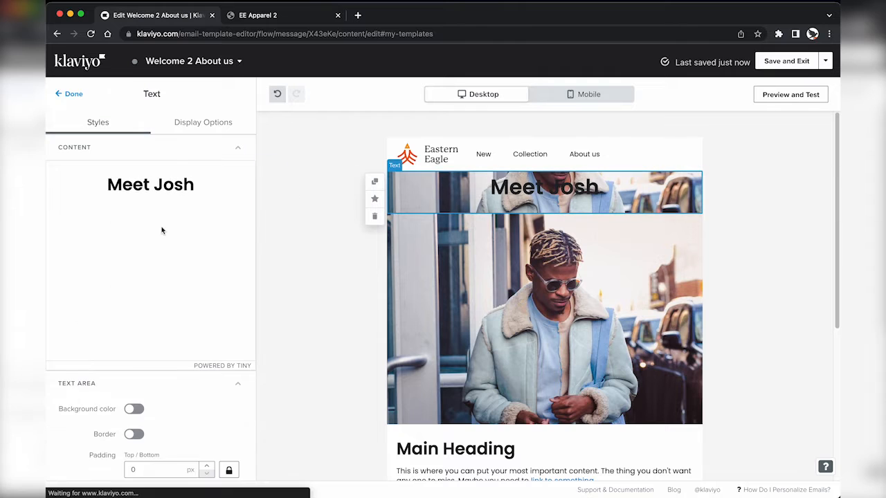
{"action": "left_click", "coordinate": [118, 195]}
{"action": "left_click_drag", "start_coordinate": [121, 215], "coordinate": [105, 209]}
{"action": "left_click", "coordinate": [87, 231]}
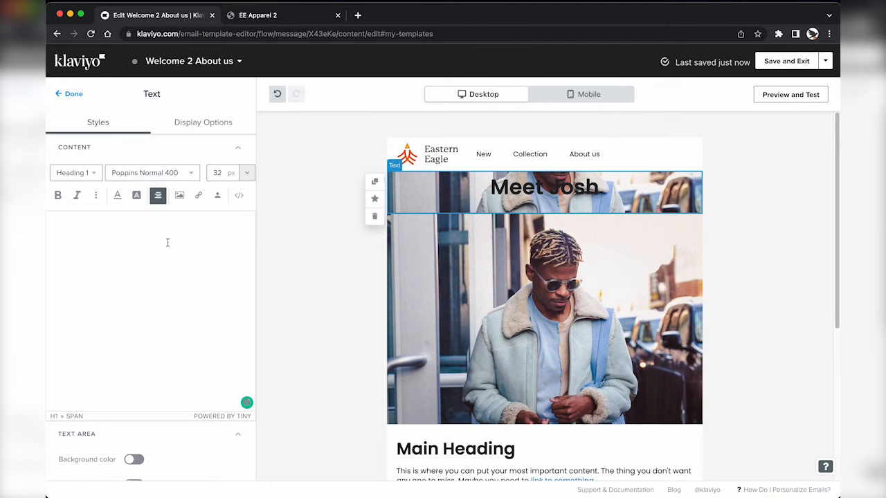
{"action": "left_click", "coordinate": [239, 196]}
{"action": "left_click", "coordinate": [239, 195]}
Step: Set the heading block's top and bottom padding separately to 300 and 50
{"action": "scroll", "coordinate": [166, 224], "scroll_direction": "down", "scroll_amount": 3}
{"action": "left_click_drag", "start_coordinate": [149, 326], "coordinate": [111, 331]}
{"action": "type", "text": "200"}
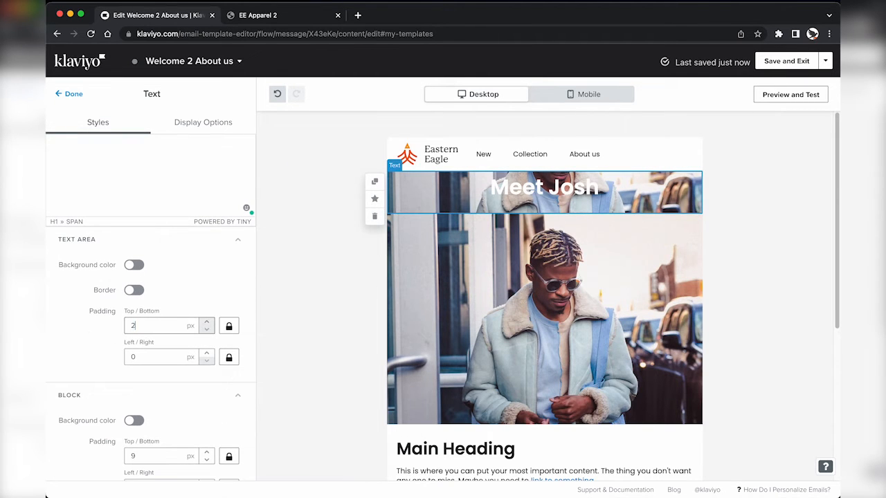
{"action": "left_click", "coordinate": [229, 327]}
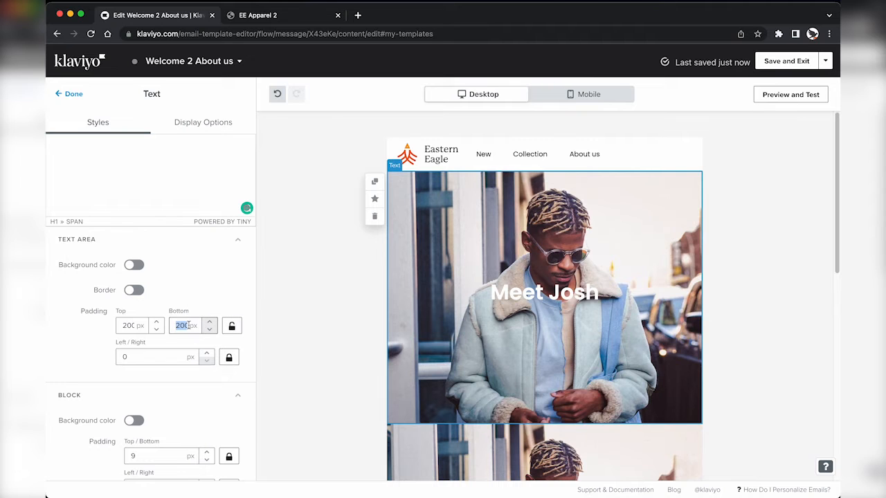
{"action": "type", "text": "50"}
{"action": "type", "text": "3"}
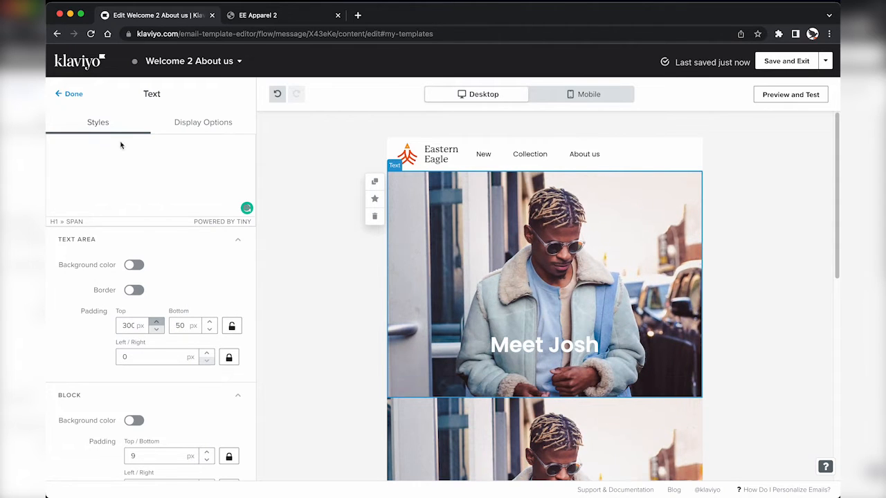
{"action": "left_click", "coordinate": [72, 97]}
Step: Delete the duplicate image block below the hero and preview the email on mobile and desktop
{"action": "scroll", "coordinate": [378, 281], "scroll_direction": "down", "scroll_amount": 3}
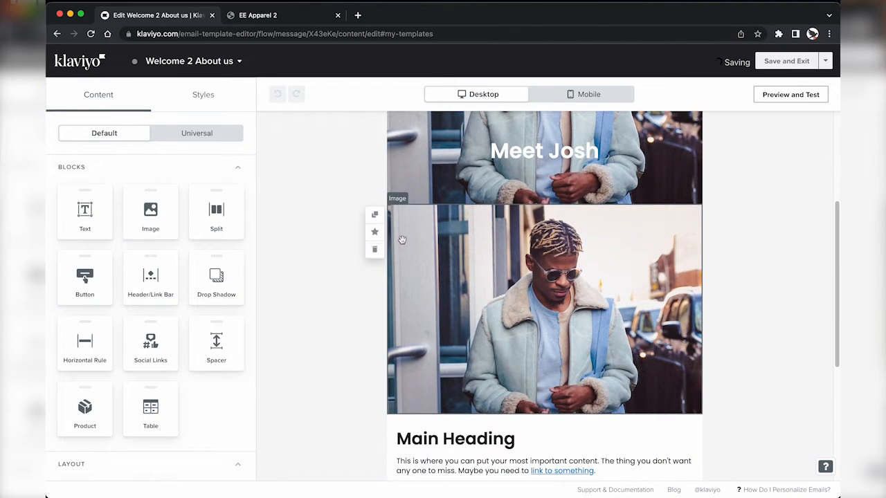
{"action": "left_click", "coordinate": [375, 249]}
{"action": "scroll", "coordinate": [453, 413], "scroll_direction": "up", "scroll_amount": 5}
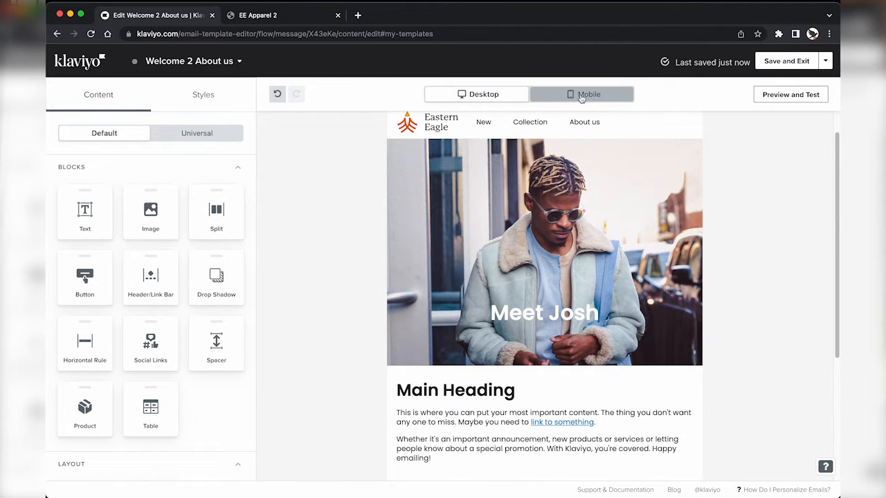
{"action": "left_click", "coordinate": [541, 93]}
{"action": "left_click", "coordinate": [516, 95]}
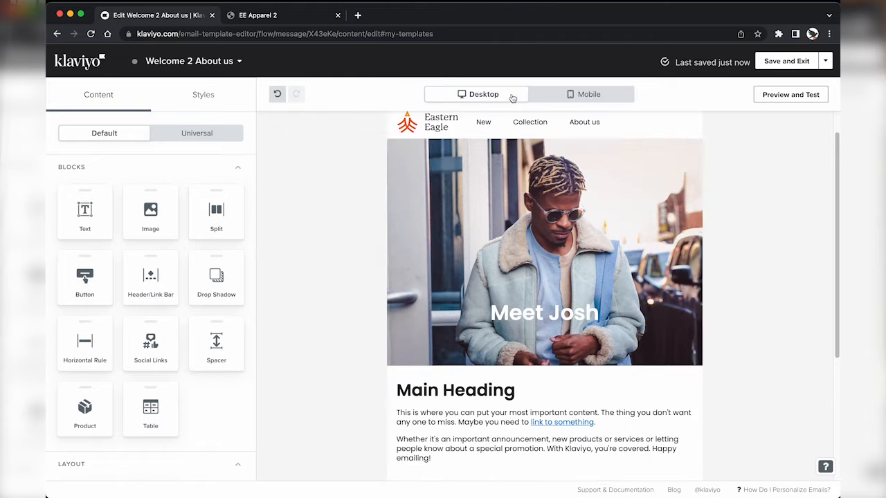
{"action": "left_click", "coordinate": [771, 96]}
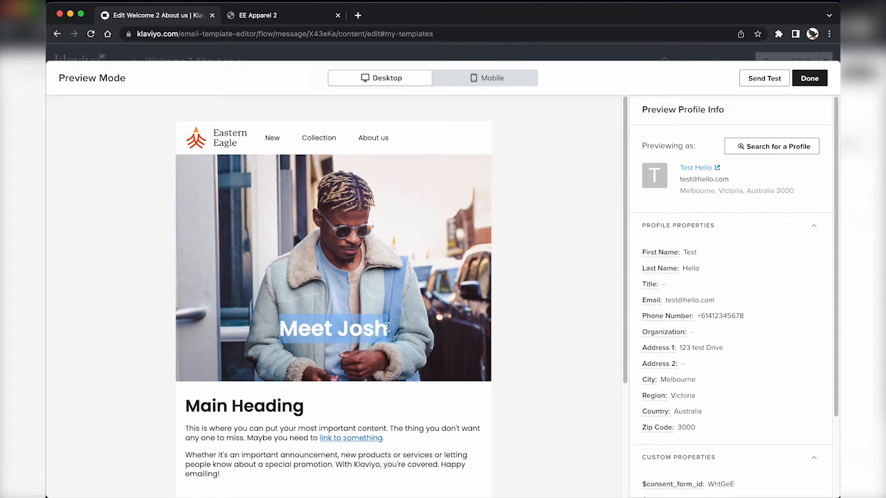
{"action": "left_click", "coordinate": [809, 78]}
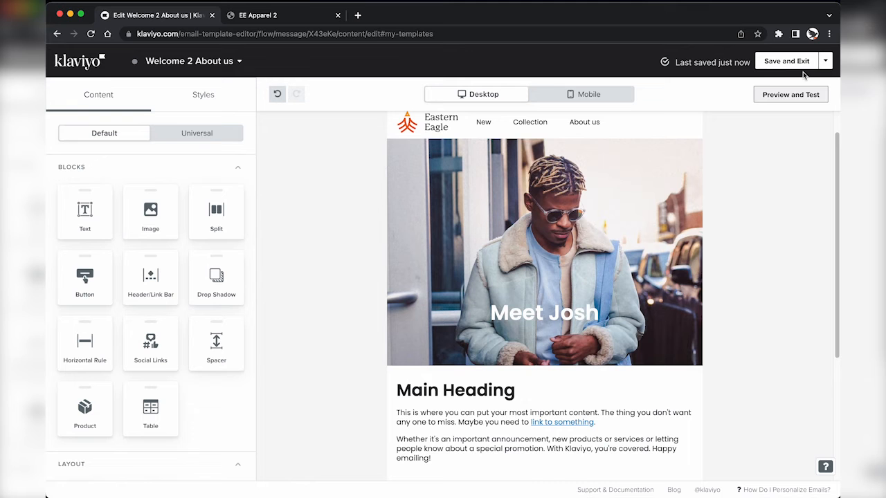
Step: Replace the Main Heading and placeholder body text with the pasted Eastern Eagle brand paragraph
{"action": "left_click", "coordinate": [384, 289]}
{"action": "left_click", "coordinate": [475, 404]}
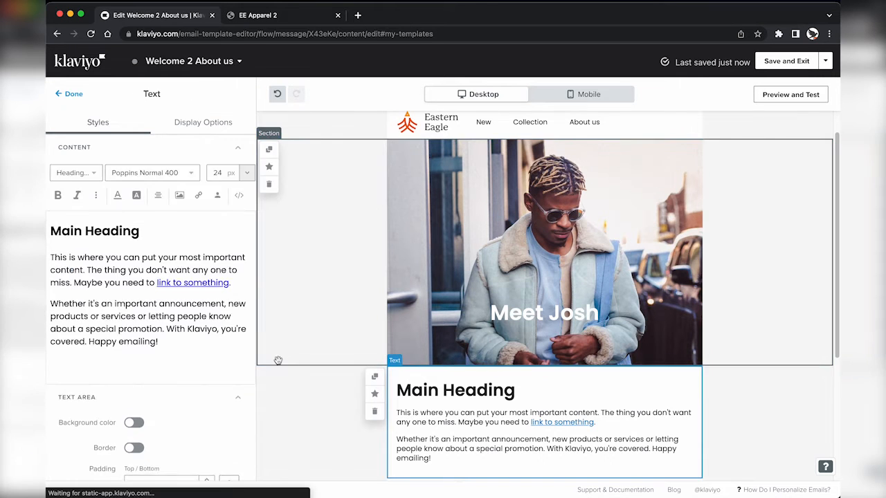
{"action": "triple_click", "coordinate": [95, 231]}
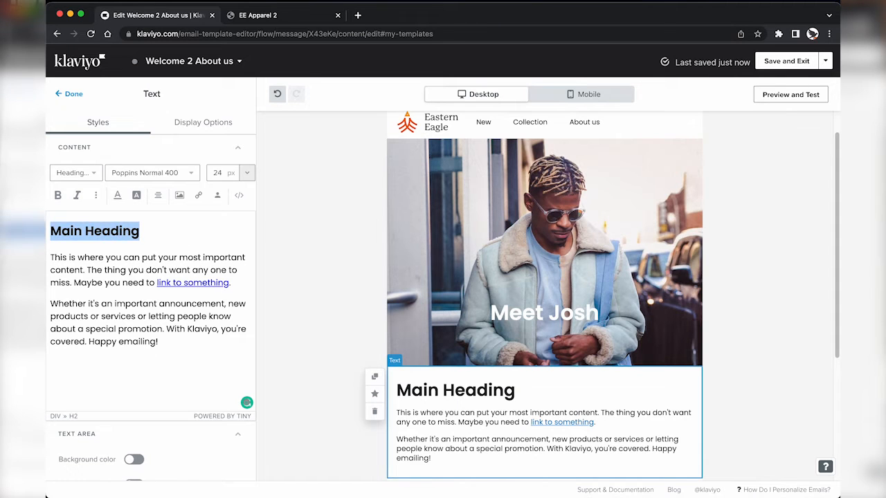
{"action": "key", "text": "BackSpace"}
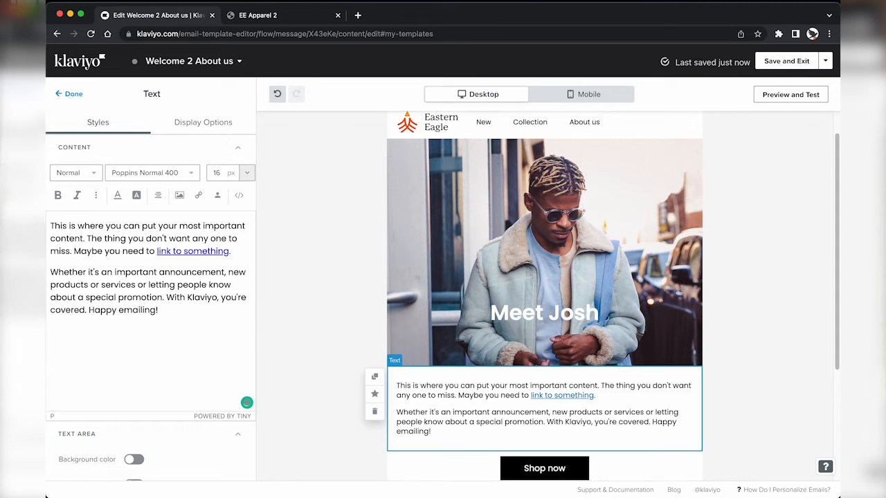
{"action": "key", "text": "super+a"}
{"action": "type", "text": "Established in 2005, Eastern Eagle is an Australian brand inspired by the beauty and adventure of the world's greatest destinations. From city streets to sun-drenched beaches and exotic mountains, our products are designed to evoke wanderlust in those who wear them. Click below to book a one-on-one session with our in-house stylist Josh."}
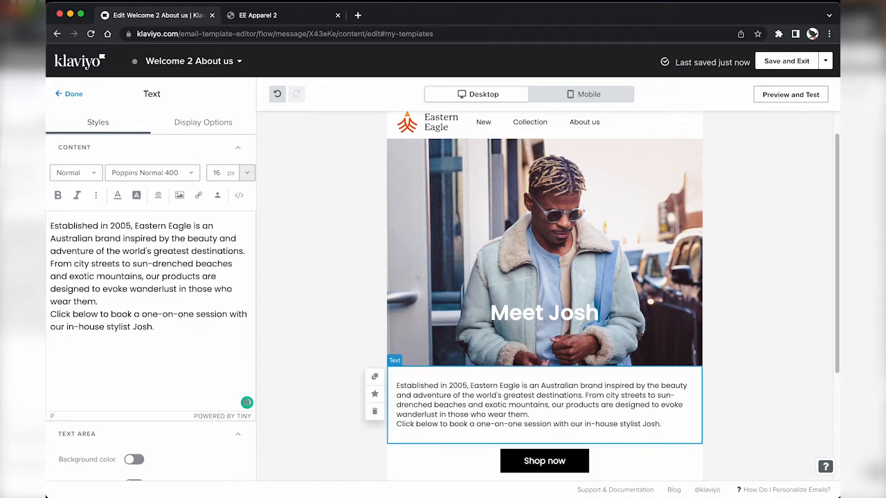
{"action": "key", "text": "super+z"}
{"action": "left_click", "coordinate": [60, 223]}
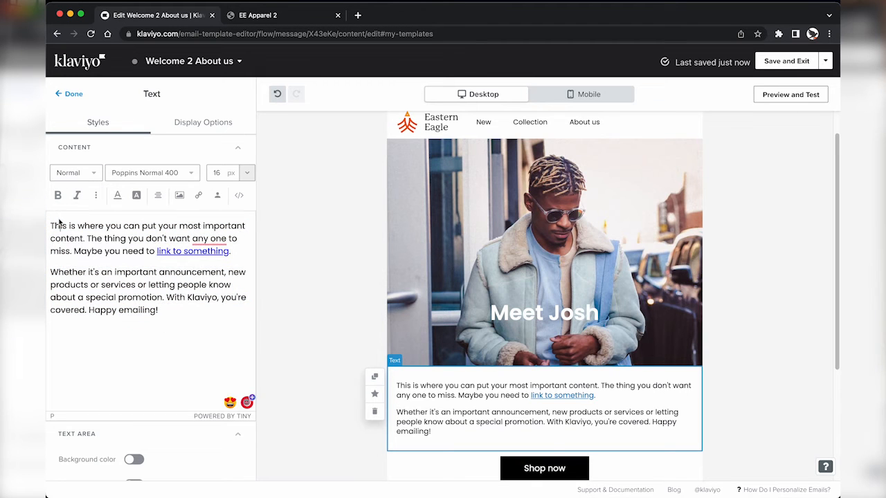
{"action": "left_click_drag", "start_coordinate": [50, 224], "coordinate": [169, 311]}
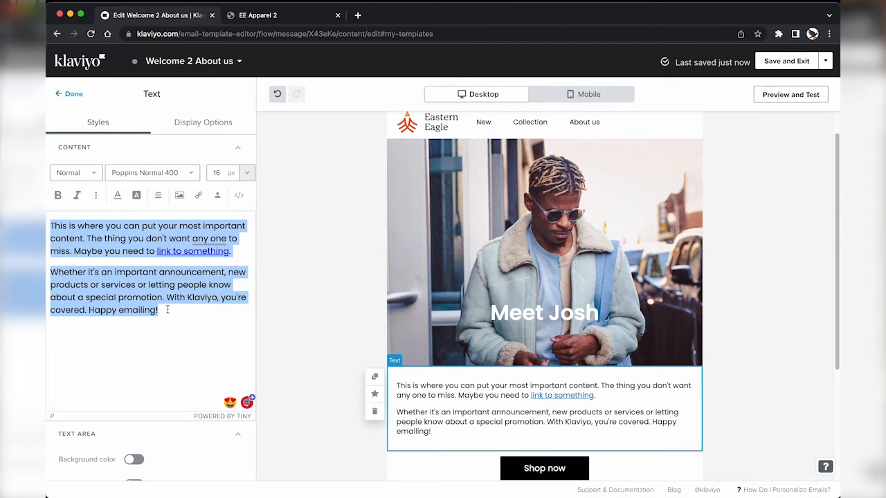
{"action": "key", "text": "BackSpace"}
{"action": "right_click", "coordinate": [65, 225]}
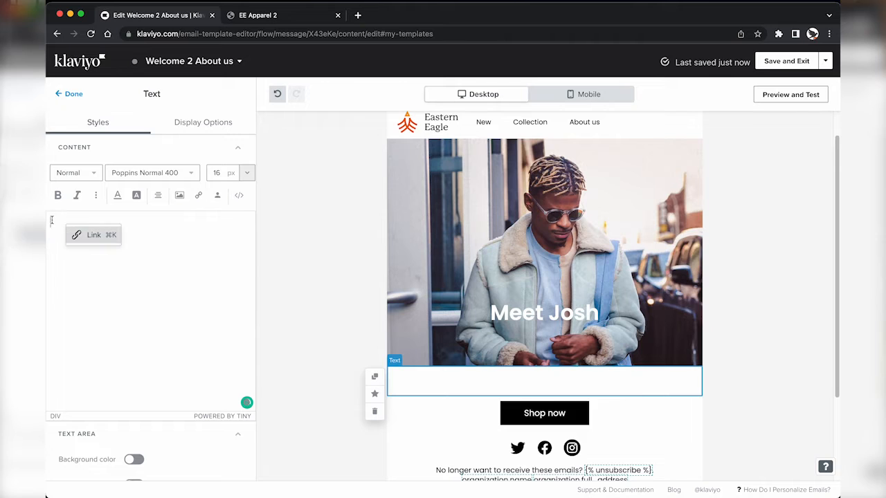
{"action": "left_click", "coordinate": [52, 220]}
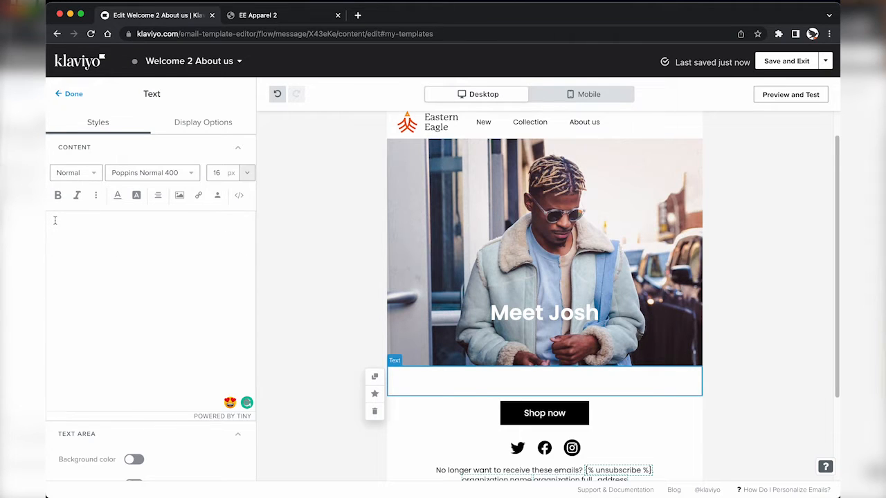
{"action": "type", "text": "Established in 2005, Eastern Eagle is an Australian brand inspired by the beauty and adventure of the world's greatest destinations. From city streets to sun-drenched beaches and exotic mountains, our products are designed to evoke wanderlust in those who wear them. Click below to book a one-on-one session with our in-house stylist Josh."}
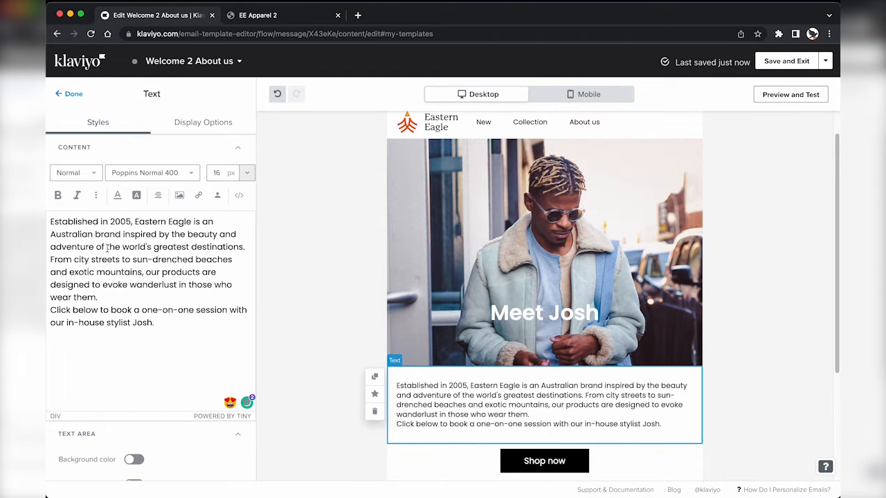
Step: Break the 'Click below' booking sentence into its own paragraph
{"action": "key", "text": "super+a"}
{"action": "left_click", "coordinate": [239, 196]}
{"action": "left_click", "coordinate": [239, 196]}
{"action": "key", "text": "Return"}
{"action": "key", "text": "BackSpace"}
{"action": "key", "text": "BackSpace"}
{"action": "key", "text": "Return"}
{"action": "key", "text": "Return"}
Step: Relabel the Shop now button to 'Book a call with Josh'
{"action": "scroll", "coordinate": [167, 330], "scroll_direction": "down", "scroll_amount": 1}
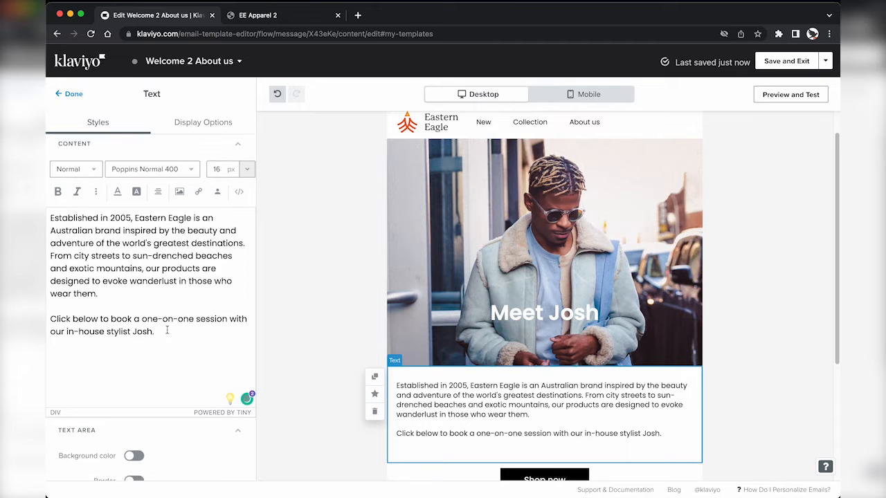
{"action": "scroll", "coordinate": [167, 330], "scroll_direction": "down", "scroll_amount": 1}
{"action": "scroll", "coordinate": [528, 386], "scroll_direction": "down", "scroll_amount": 2}
{"action": "left_click", "coordinate": [528, 386]}
{"action": "triple_click", "coordinate": [151, 175]}
{"action": "type", "text": "C"}
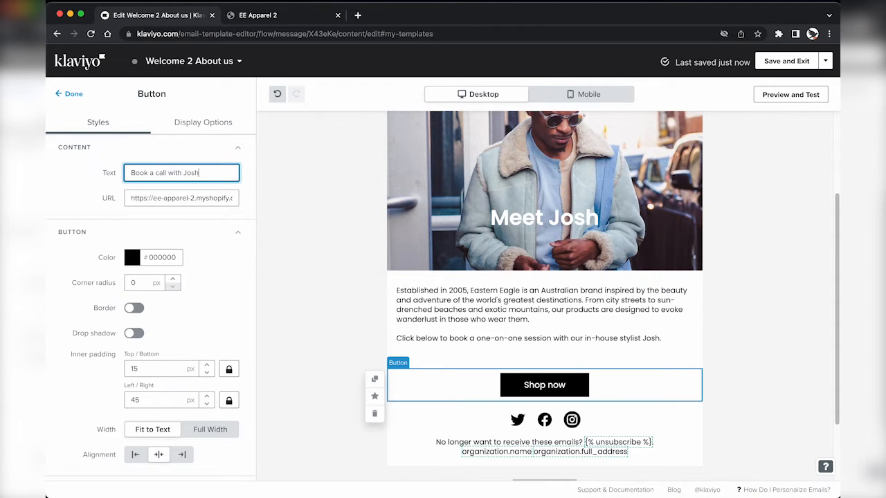
Step: Preview the email in the mobile layout
{"action": "left_click", "coordinate": [312, 222]}
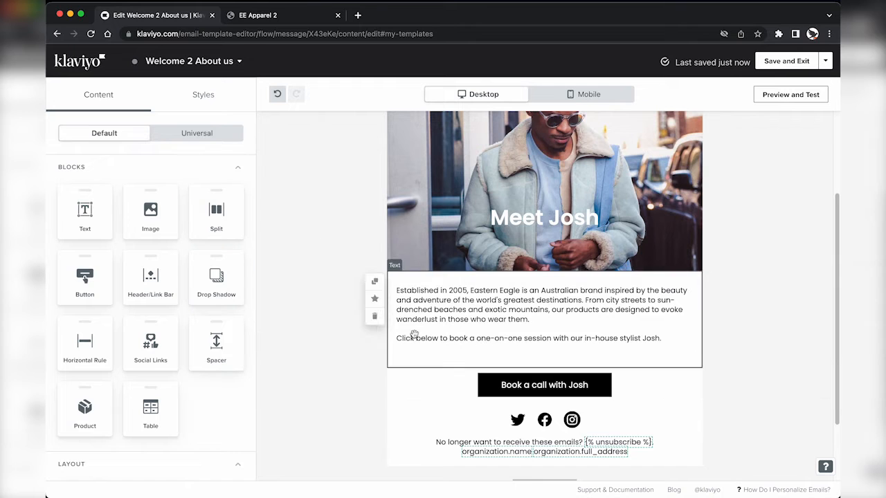
{"action": "left_click", "coordinate": [791, 94]}
{"action": "left_click", "coordinate": [493, 78]}
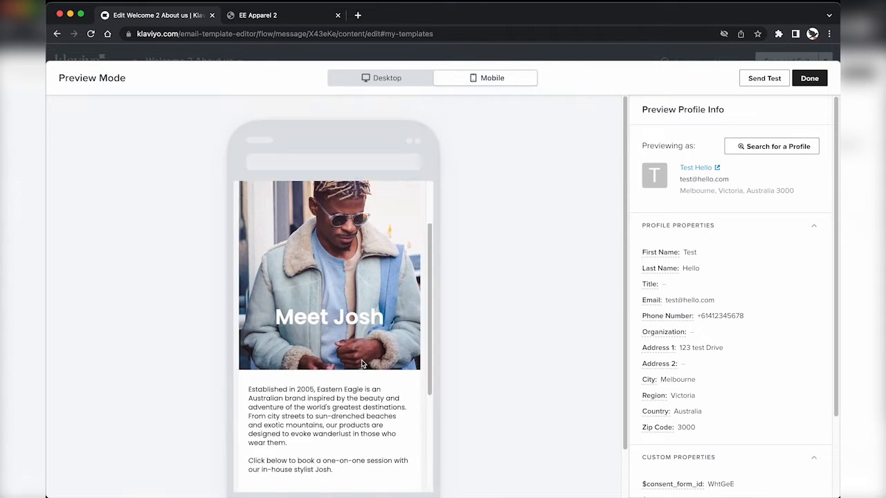
{"action": "scroll", "coordinate": [362, 365], "scroll_direction": "down", "scroll_amount": 5}
{"action": "left_click", "coordinate": [809, 78]}
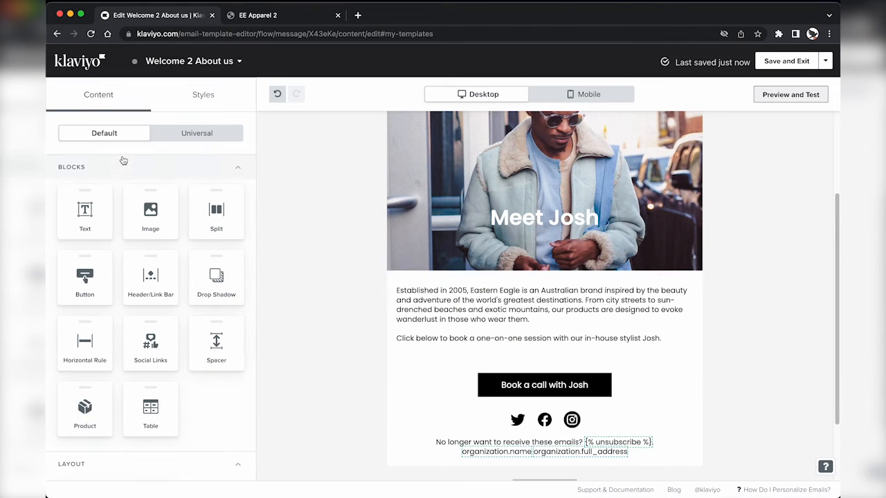
Step: Add a Horizontal Rule divider below the booking button, then save and exit the editor
{"action": "left_click_drag", "start_coordinate": [84, 343], "coordinate": [516, 409]}
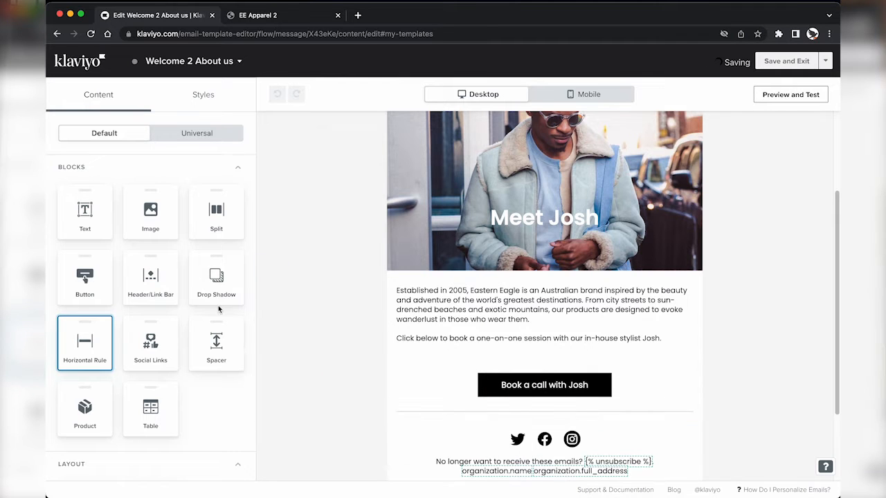
{"action": "left_click", "coordinate": [333, 210]}
{"action": "scroll", "coordinate": [313, 281], "scroll_direction": "down", "scroll_amount": 2}
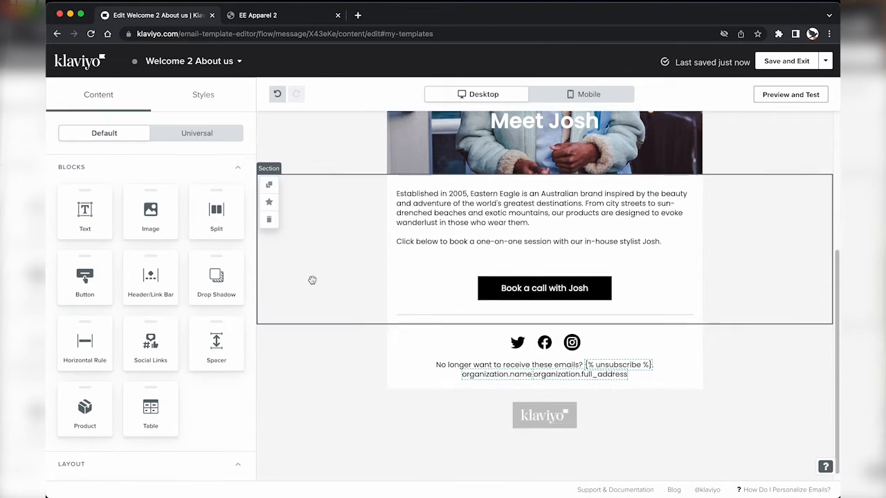
{"action": "scroll", "coordinate": [312, 280], "scroll_direction": "up", "scroll_amount": 3}
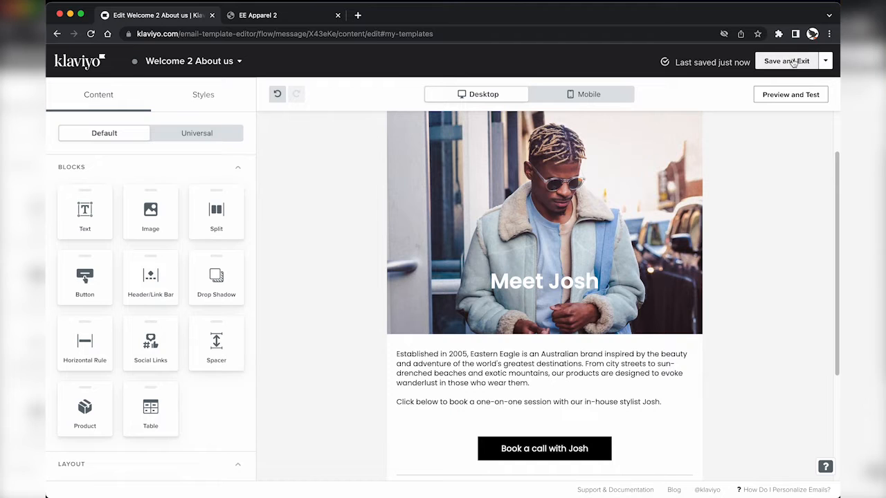
{"action": "left_click", "coordinate": [793, 62]}
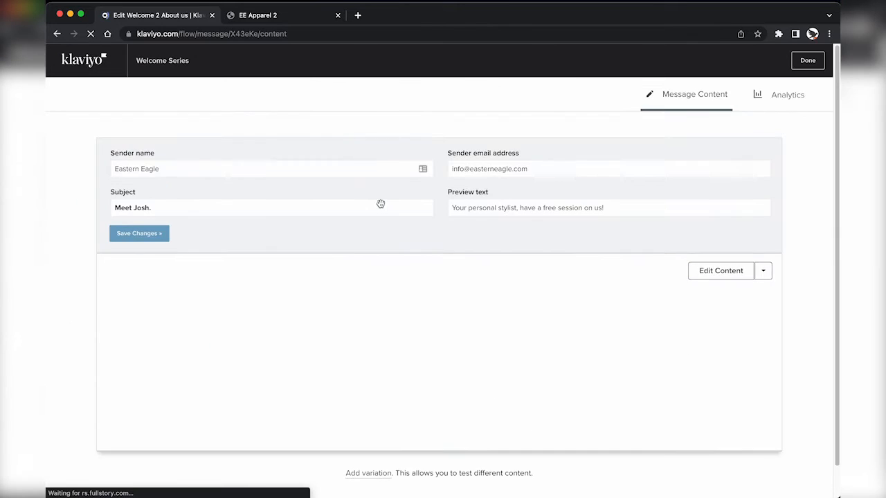
Step: Open Welcome 3 Offer Reminder from the flow and rebuild it from a saved drag-and-drop template
{"action": "left_click", "coordinate": [808, 61]}
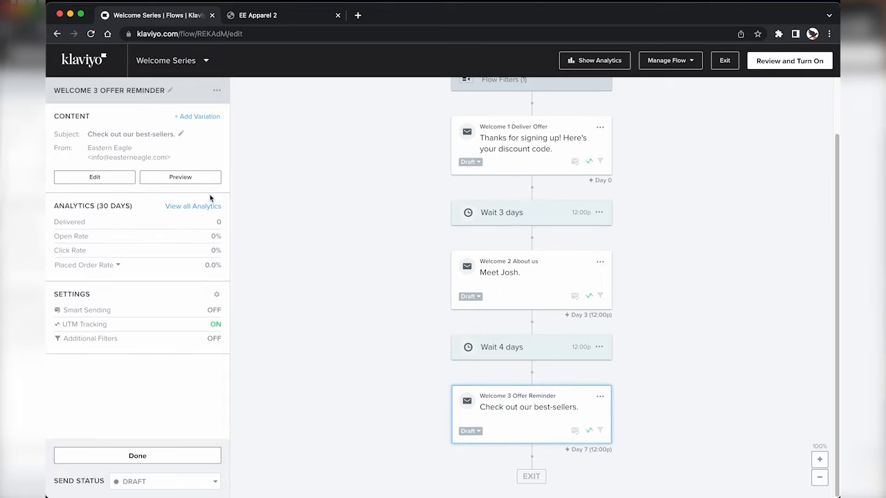
{"action": "left_click", "coordinate": [124, 181]}
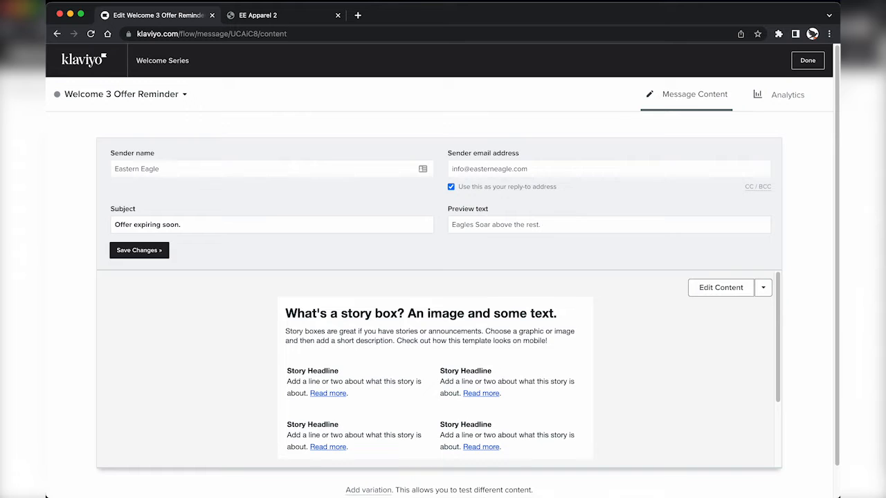
{"action": "left_click", "coordinate": [722, 287]}
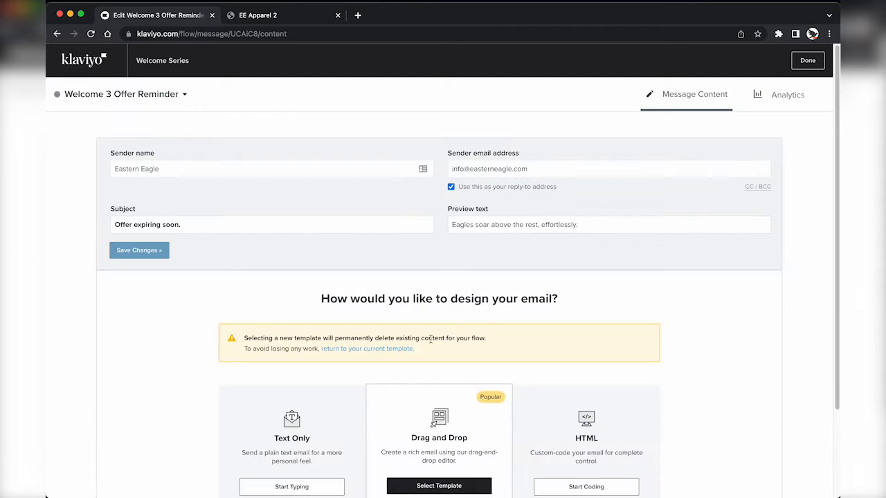
{"action": "left_click", "coordinate": [427, 484]}
{"action": "left_click", "coordinate": [123, 262]}
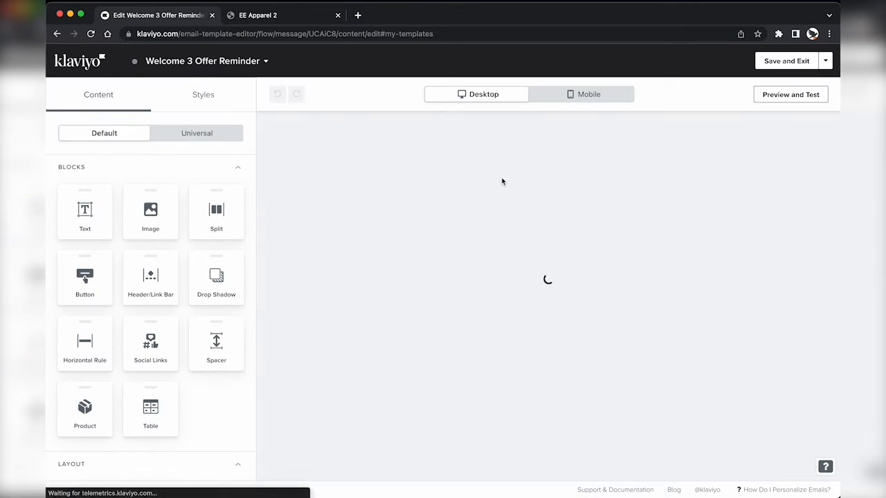
Step: Add a new section above the main photo with the andi-rieger photo as its background
{"action": "left_click", "coordinate": [507, 239]}
{"action": "left_click", "coordinate": [70, 95]}
{"action": "scroll", "coordinate": [150, 311], "scroll_direction": "down", "scroll_amount": 2}
{"action": "left_click_drag", "start_coordinate": [150, 436], "coordinate": [428, 218]}
{"action": "left_click", "coordinate": [134, 173]}
{"action": "left_click", "coordinate": [150, 259]}
{"action": "left_click", "coordinate": [676, 237]}
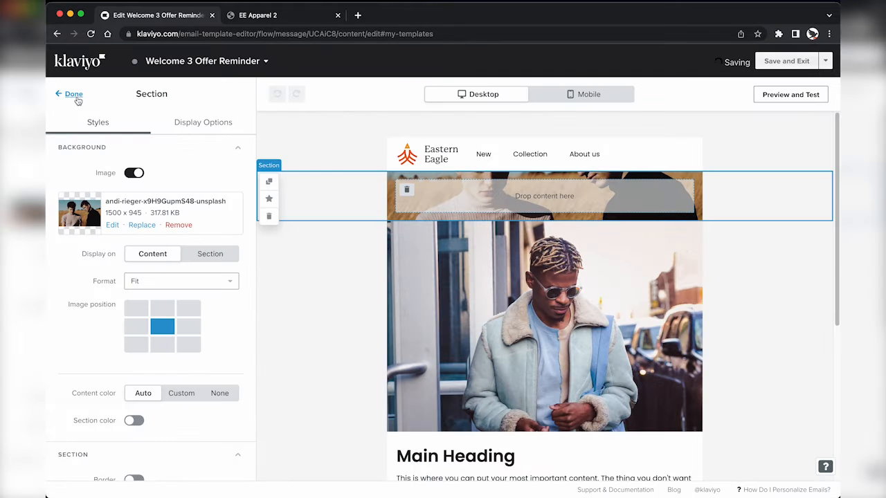
{"action": "left_click", "coordinate": [70, 93]}
Step: Add an 'EXPIRING SOON' text block to the section as a centred Heading 1
{"action": "left_click_drag", "start_coordinate": [85, 211], "coordinate": [544, 180]}
{"action": "type", "text": "EXPIRING SOON"}
{"action": "key", "text": "super+a"}
{"action": "left_click", "coordinate": [76, 173]}
{"action": "left_click", "coordinate": [78, 220]}
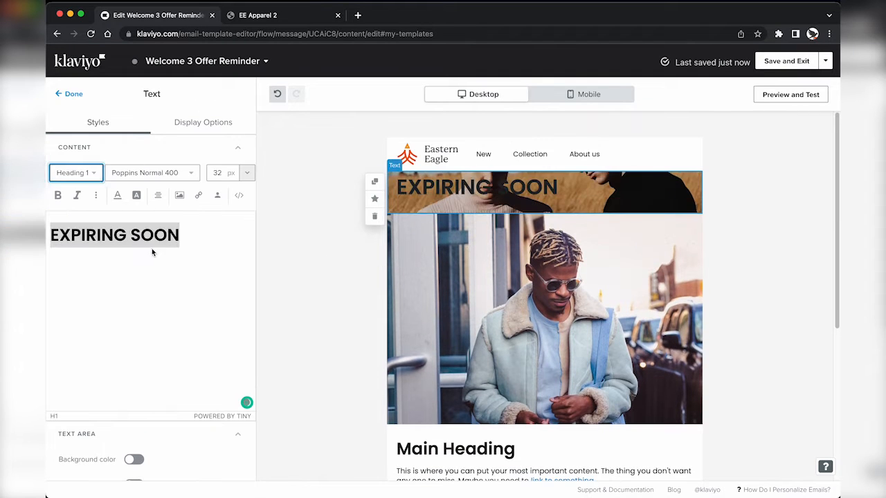
{"action": "left_click", "coordinate": [157, 195]}
{"action": "left_click", "coordinate": [179, 174]}
{"action": "left_click", "coordinate": [154, 239]}
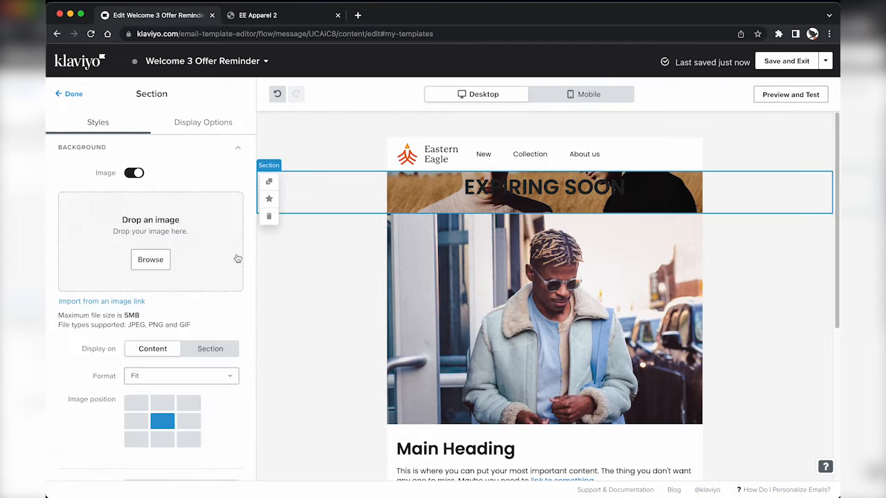
Step: Set the heading's top padding to 300
{"action": "scroll", "coordinate": [146, 312], "scroll_direction": "down", "scroll_amount": 5}
{"action": "left_click", "coordinate": [131, 325]}
{"action": "key", "text": "BackSpace"}
{"action": "type", "text": "300"}
{"action": "scroll", "coordinate": [284, 339], "scroll_direction": "down", "scroll_amount": 3}
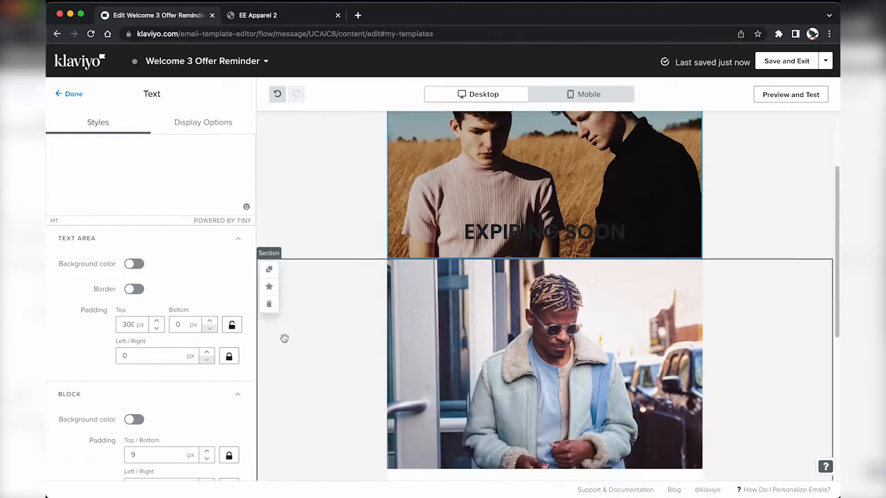
{"action": "scroll", "coordinate": [284, 325], "scroll_direction": "up", "scroll_amount": 2}
Step: Swap the section background to the pexels-cottonbro photo
{"action": "left_click", "coordinate": [291, 242]}
{"action": "scroll", "coordinate": [125, 160], "scroll_direction": "up", "scroll_amount": 5}
{"action": "left_click", "coordinate": [142, 225]}
{"action": "left_click", "coordinate": [675, 272]}
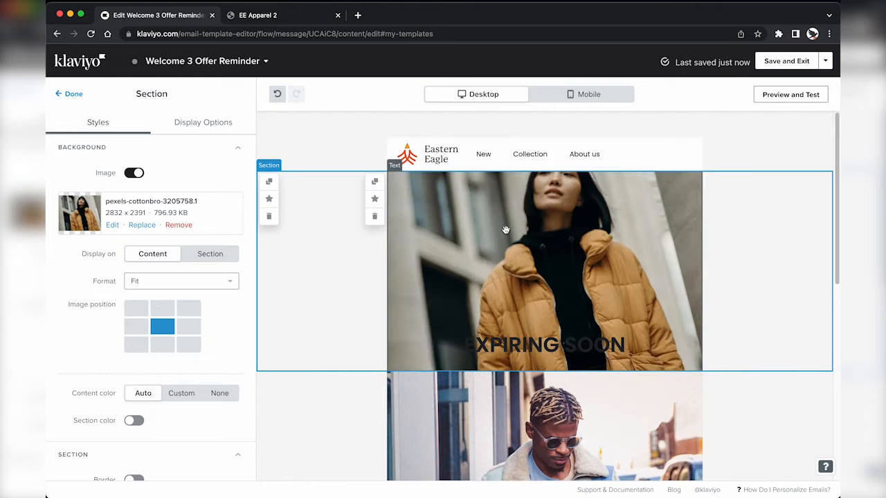
{"action": "scroll", "coordinate": [168, 362], "scroll_direction": "down", "scroll_amount": 2}
{"action": "scroll", "coordinate": [169, 362], "scroll_direction": "up", "scroll_amount": 2}
Step: Change the heading padding to an equal 150 px top and bottom
{"action": "left_click", "coordinate": [536, 345]}
{"action": "scroll", "coordinate": [125, 358], "scroll_direction": "down", "scroll_amount": 5}
{"action": "left_click_drag", "start_coordinate": [122, 303], "coordinate": [157, 300]}
{"action": "key", "text": "BackSpace"}
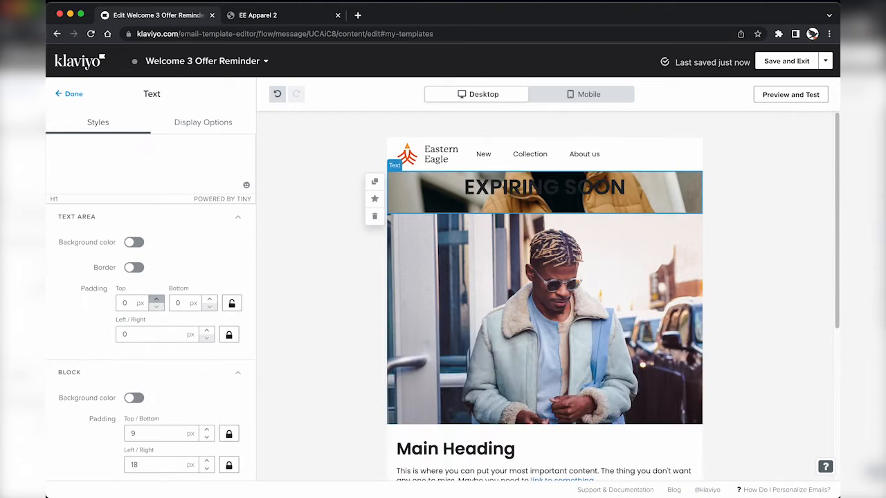
{"action": "type", "text": "300"}
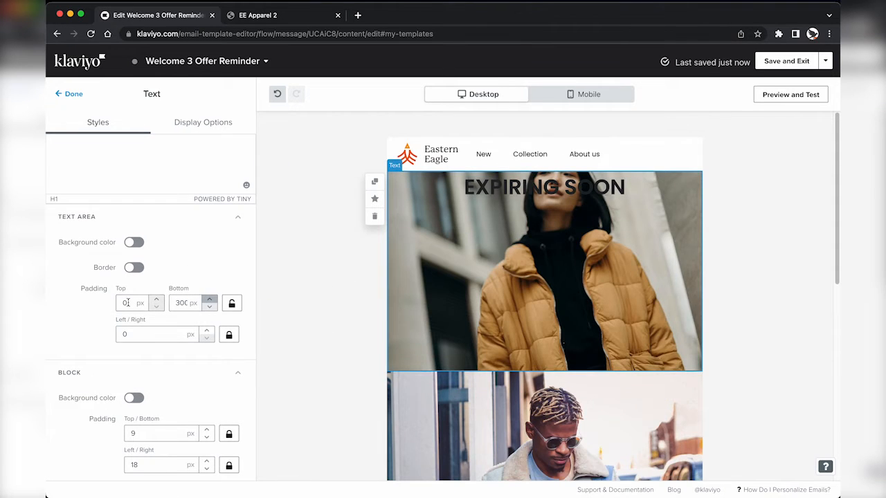
{"action": "left_click", "coordinate": [232, 304]}
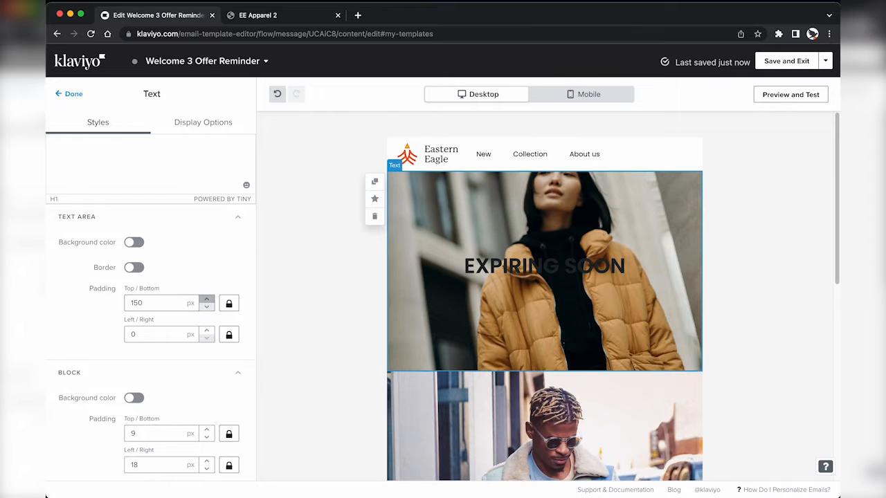
{"action": "left_click", "coordinate": [348, 267]}
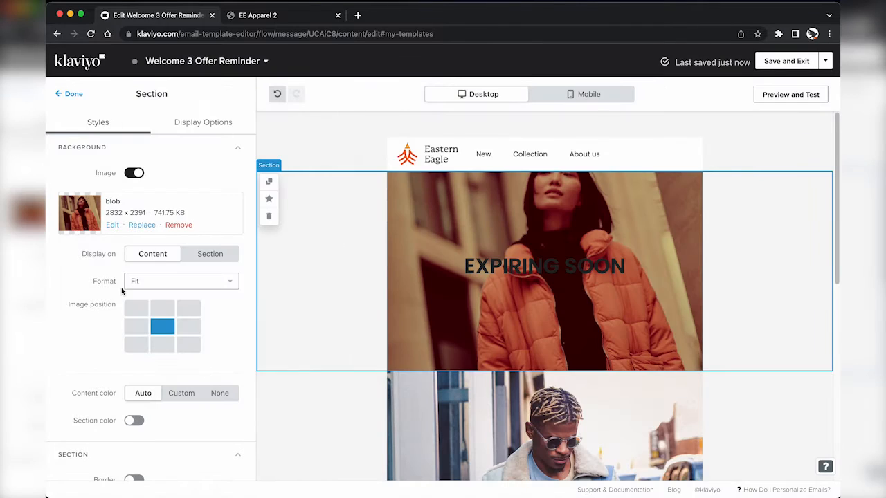
Step: Colour the EXPIRING SOON heading white
{"action": "left_click", "coordinate": [524, 303]}
{"action": "triple_click", "coordinate": [180, 236]}
{"action": "left_click", "coordinate": [117, 196]}
{"action": "left_click", "coordinate": [116, 213]}
{"action": "left_click", "coordinate": [73, 240]}
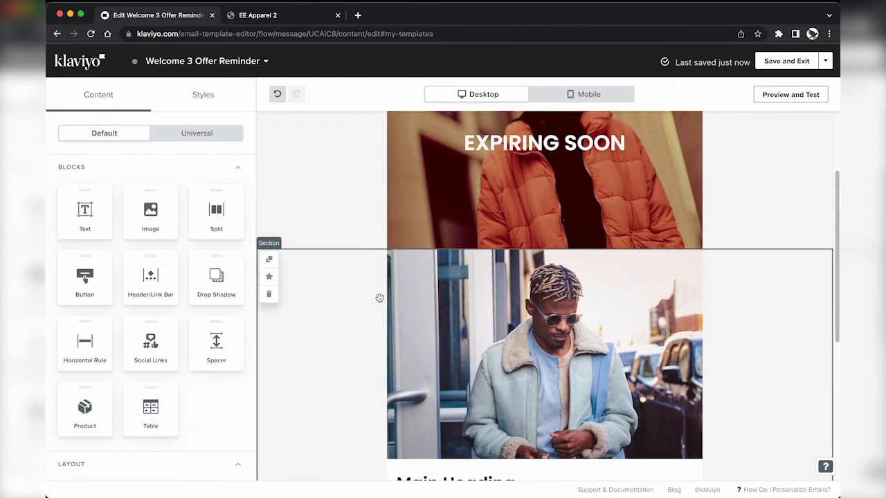
{"action": "left_click", "coordinate": [380, 297]}
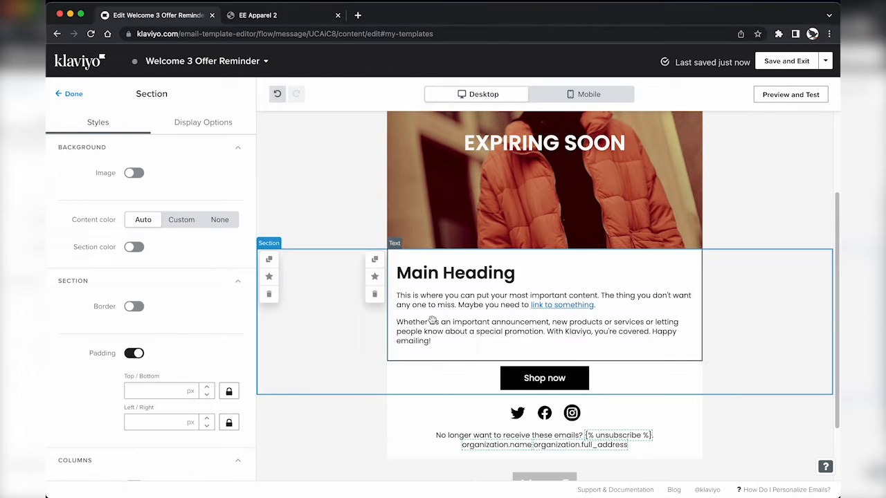
Step: Replace the text with the Eagles soar offer copy, removing the XXXXXXXX code and 'Minimum order $100' line
{"action": "left_click", "coordinate": [470, 304]}
{"action": "key", "text": "ctrl+a"}
{"action": "key", "text": "BackSpace"}
{"action": "type", "text": "Eagles soar above the rest, effortlessly. Our goal is to provide you with the best quality clothes possible, and we're always looking for new ways to do that. We offer free shipping on all orders over $99 so whatever you need, you can get it in no time. Your exclusive 10% offer expires in 2 days. Use the coupon code XXXXXXXX at checkout to redeem. Minimum order $100"}
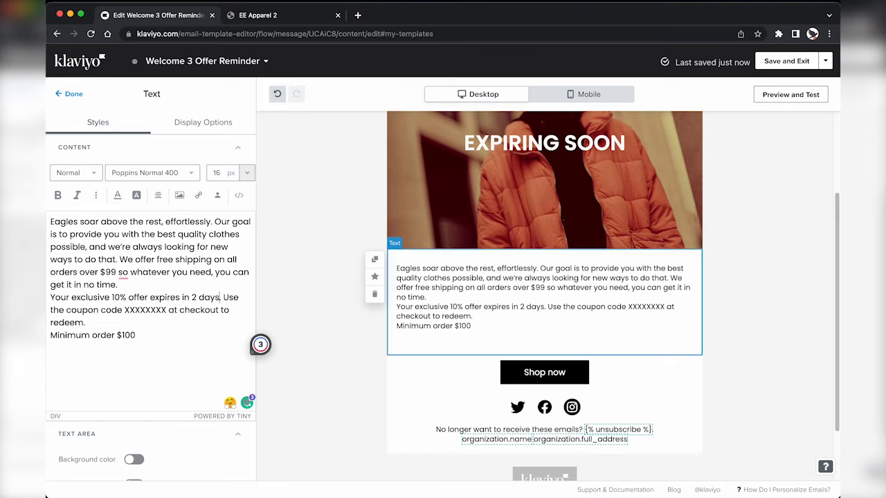
{"action": "double_click", "coordinate": [145, 310]}
{"action": "key", "text": "BackSpace"}
{"action": "key", "text": "BackSpace"}
{"action": "triple_click", "coordinate": [92, 323]}
{"action": "key", "text": "BackSpace"}
{"action": "key", "text": "BackSpace"}
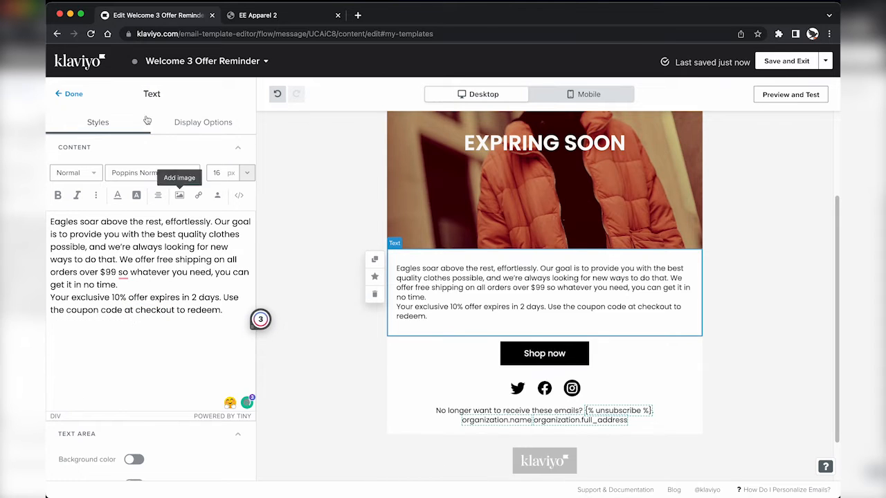
{"action": "left_click", "coordinate": [69, 94]}
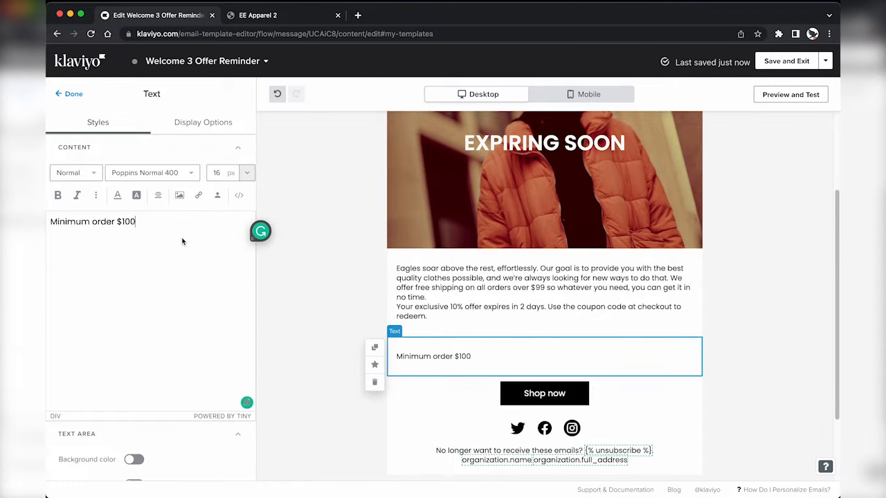
Step: Build a centred coupon block with a 'CODEXXXXXX' heading above 'Minimum order $100'
{"action": "key", "text": "Return"}
{"action": "key", "text": "Up"}
{"action": "type", "text": "C"}
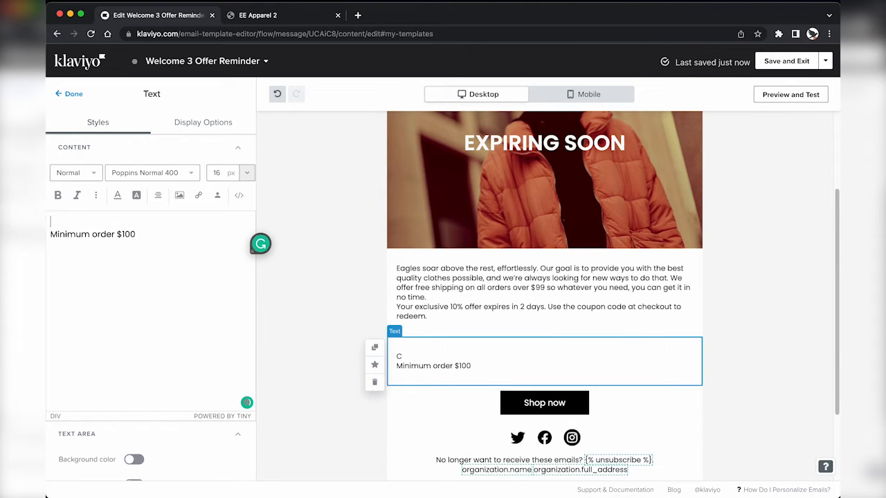
{"action": "type", "text": "ODEXXXXXX"}
{"action": "triple_click", "coordinate": [104, 222]}
{"action": "left_click", "coordinate": [76, 173]}
{"action": "left_click", "coordinate": [79, 216]}
{"action": "key", "text": "super+a"}
{"action": "left_click", "coordinate": [158, 195]}
{"action": "left_click", "coordinate": [179, 175]}
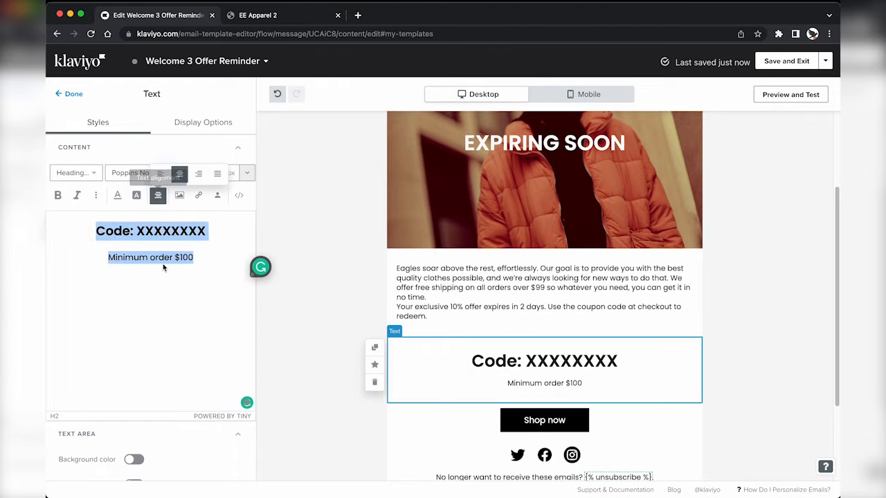
{"action": "left_click", "coordinate": [69, 94]}
Step: Break the body copy into two paragraphs after 'get it in no time.'
{"action": "scroll", "coordinate": [491, 197], "scroll_direction": "down", "scroll_amount": 1}
{"action": "left_click_drag", "start_coordinate": [84, 343], "coordinate": [425, 400]}
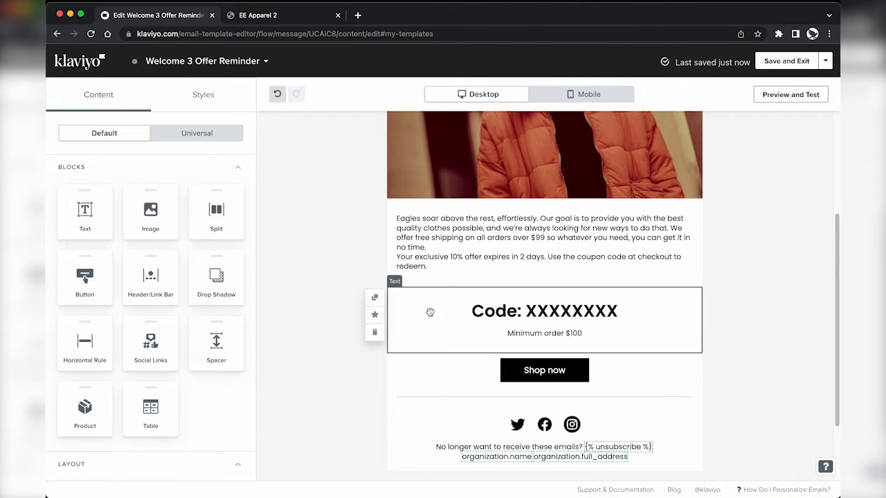
{"action": "scroll", "coordinate": [475, 291], "scroll_direction": "up", "scroll_amount": 2}
{"action": "scroll", "coordinate": [476, 291], "scroll_direction": "down", "scroll_amount": 1}
{"action": "left_click", "coordinate": [480, 292]}
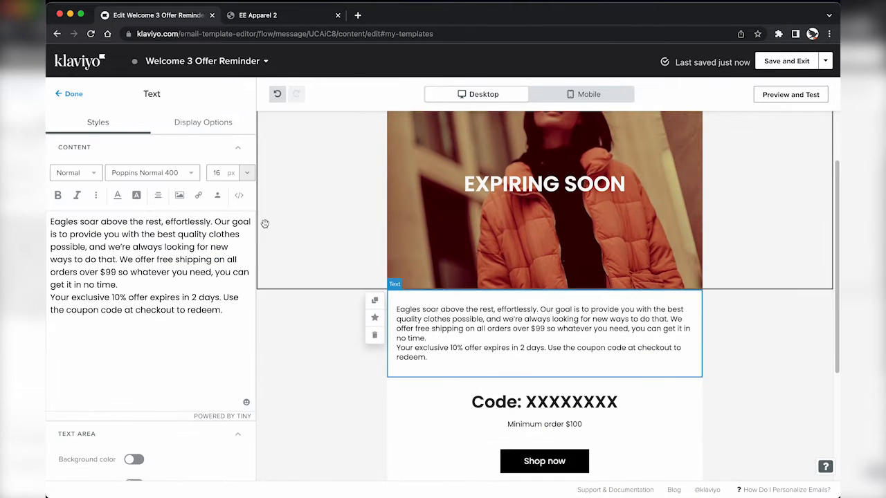
{"action": "left_click", "coordinate": [139, 286]}
{"action": "key", "text": "Return"}
{"action": "left_click", "coordinate": [69, 94]}
Step: Check the email in the mobile and desktop layouts, then save and exit the editor
{"action": "scroll", "coordinate": [506, 229], "scroll_direction": "up", "scroll_amount": 2}
{"action": "left_click", "coordinate": [506, 229]}
{"action": "scroll", "coordinate": [170, 372], "scroll_direction": "down", "scroll_amount": 2}
{"action": "left_click", "coordinate": [581, 95]}
{"action": "left_click", "coordinate": [506, 92]}
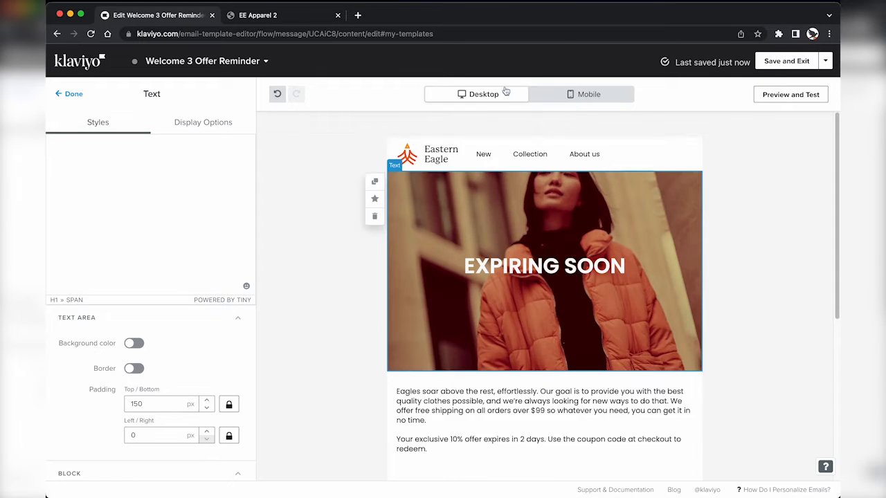
{"action": "left_click", "coordinate": [581, 94]}
{"action": "left_click", "coordinate": [484, 95]}
{"action": "left_click", "coordinate": [786, 61]}
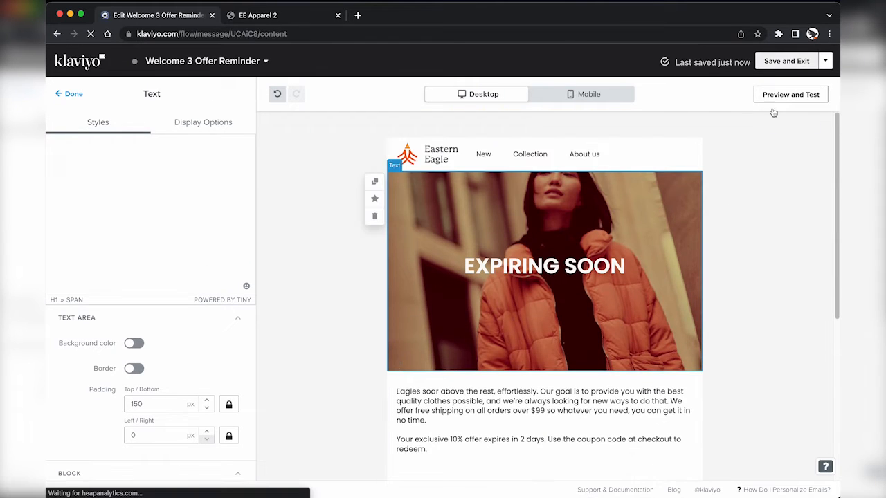
Step: Back in the flow, preview the Welcome 1 Deliver Offer email in a new tab
{"action": "left_click", "coordinate": [806, 61]}
{"action": "left_click", "coordinate": [485, 206]}
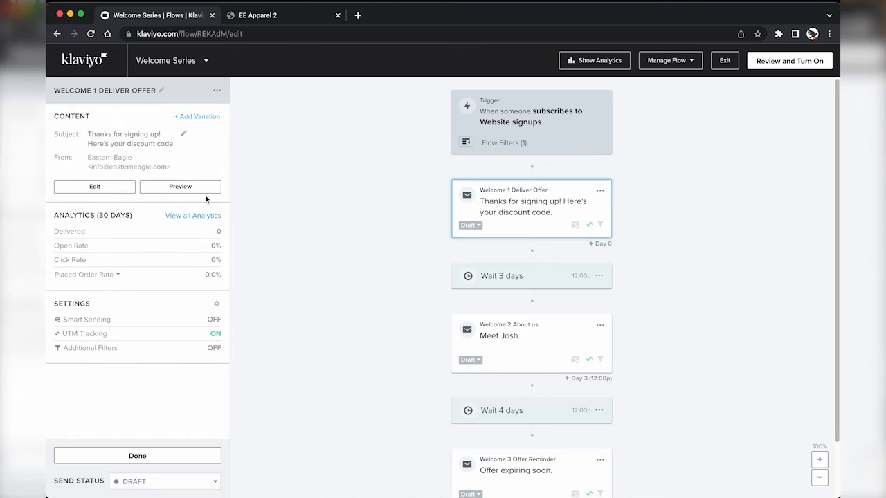
{"action": "left_click", "coordinate": [201, 187]}
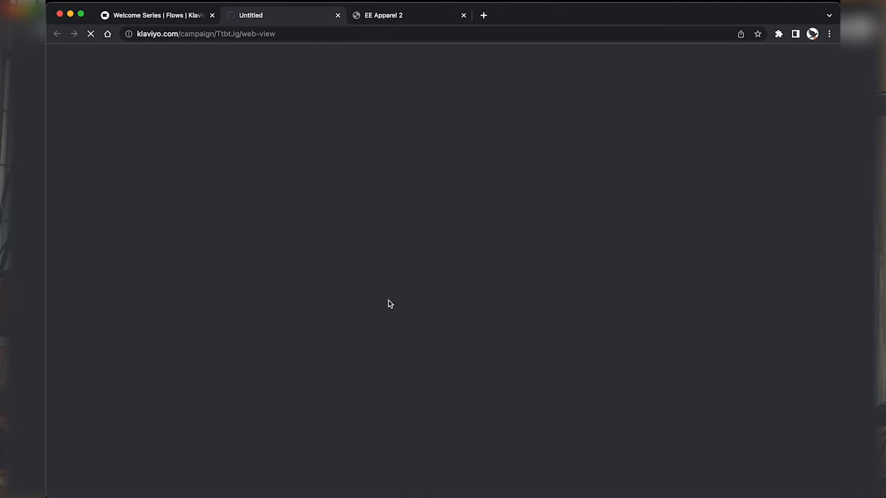
{"action": "scroll", "coordinate": [372, 348], "scroll_direction": "down", "scroll_amount": 3}
{"action": "key", "text": "ctrl+shift+Tab"}
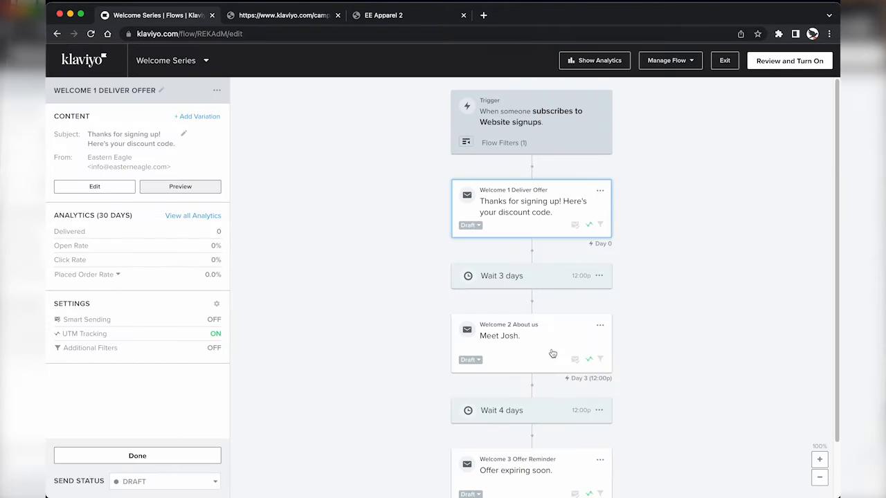
Step: Preview the Welcome 2 About us (Meet Josh) email in a new tab
{"action": "left_click", "coordinate": [530, 348]}
{"action": "left_click", "coordinate": [201, 176]}
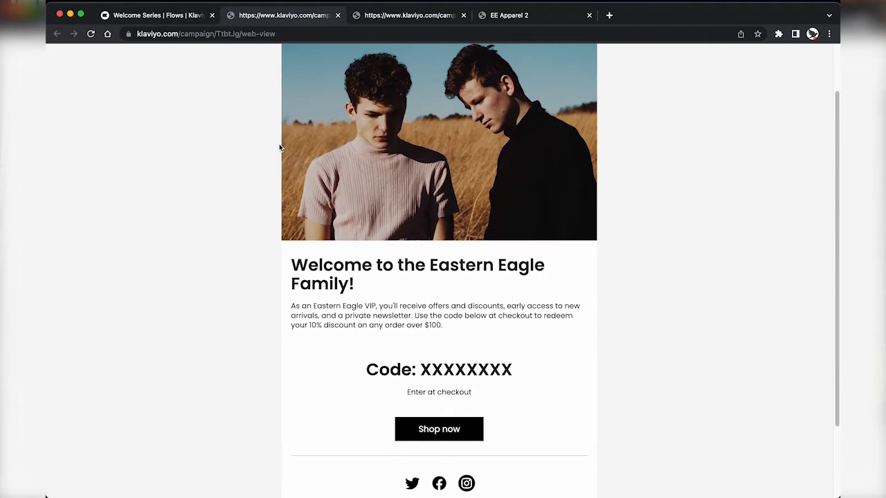
{"action": "scroll", "coordinate": [299, 239], "scroll_direction": "down", "scroll_amount": 3}
{"action": "key", "text": "ctrl+shift+Tab"}
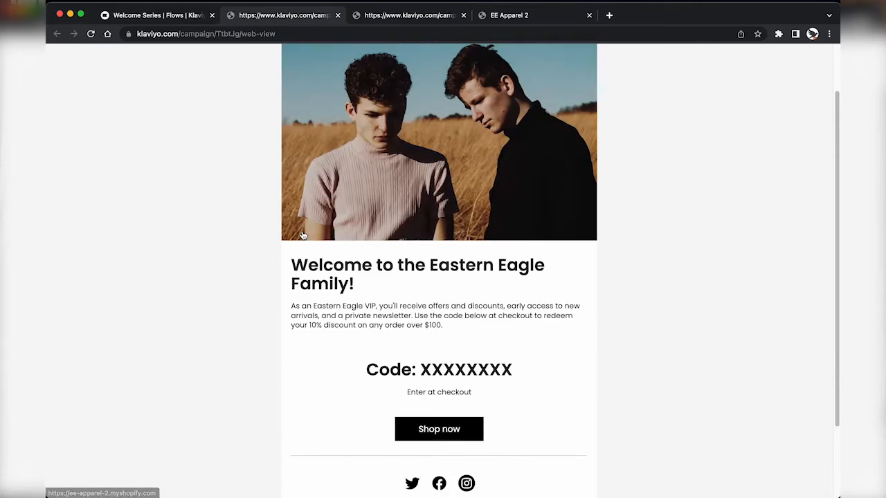
{"action": "scroll", "coordinate": [486, 368], "scroll_direction": "down", "scroll_amount": 3}
{"action": "key", "text": "ctrl+shift+Tab"}
{"action": "scroll", "coordinate": [488, 375], "scroll_direction": "down", "scroll_amount": 1}
Step: Preview the Welcome 3 Offer Reminder (Expiring Soon) email and review all the preview tabs
{"action": "left_click", "coordinate": [502, 393]}
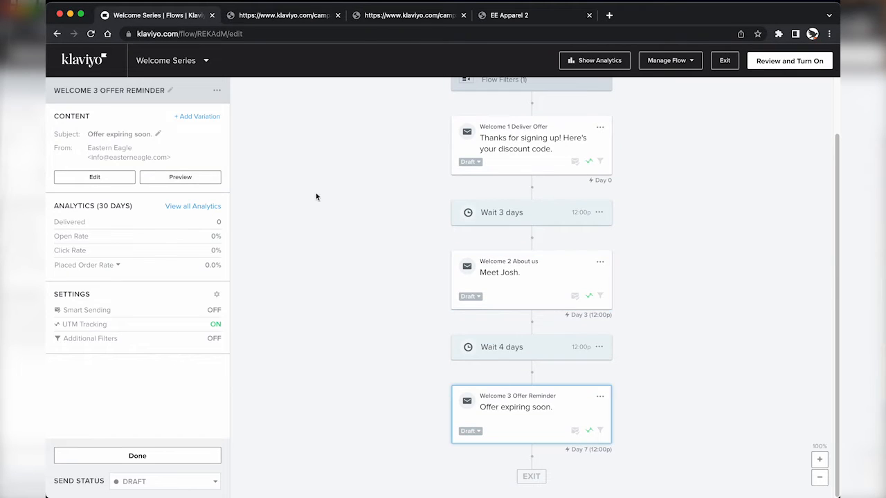
{"action": "left_click", "coordinate": [210, 180]}
{"action": "key", "text": "ctrl+Tab"}
{"action": "key", "text": "ctrl+Tab"}
{"action": "key", "text": "ctrl+Tab"}
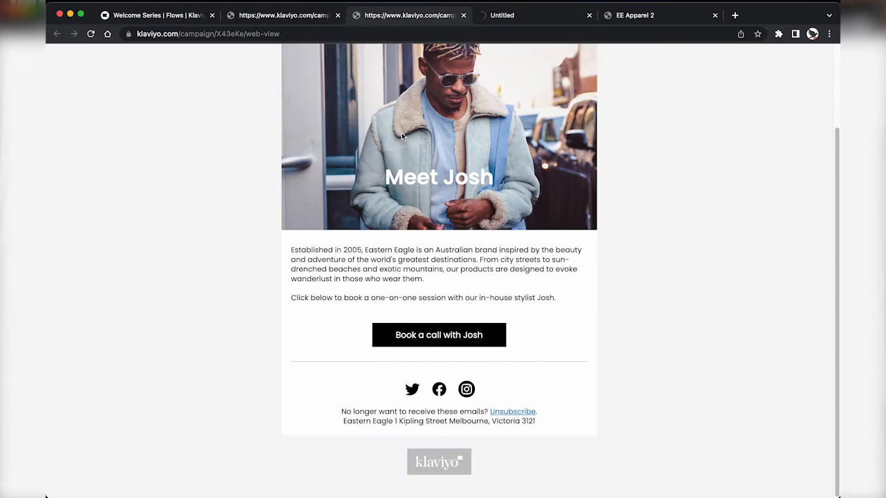
{"action": "key", "text": "ctrl+shift+Tab"}
{"action": "key", "text": "ctrl+shift+Tab"}
{"action": "key", "text": "ctrl+Tab"}
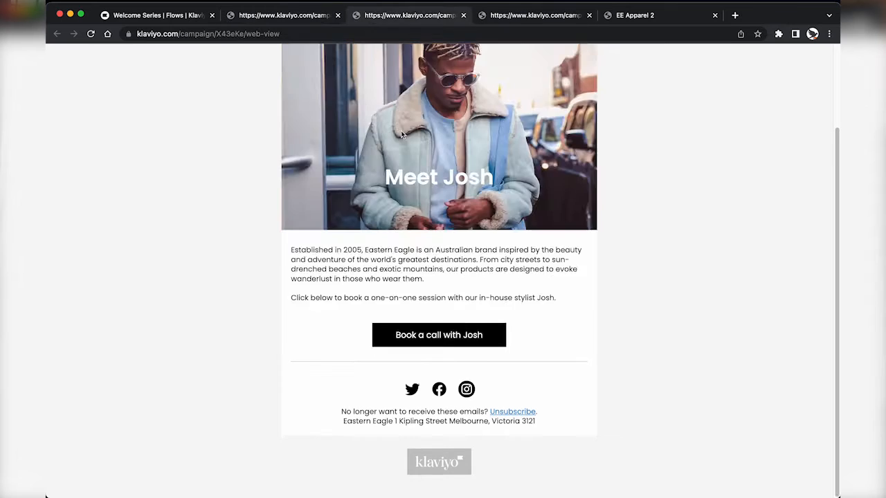
{"action": "key", "text": "ctrl+Tab"}
{"action": "scroll", "coordinate": [401, 132], "scroll_direction": "down", "scroll_amount": 1}
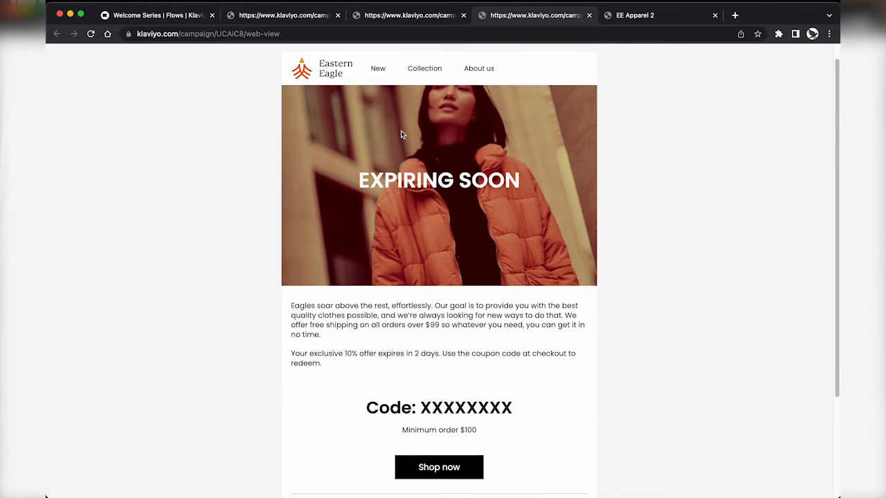
{"action": "scroll", "coordinate": [396, 141], "scroll_direction": "up", "scroll_amount": 1}
{"action": "scroll", "coordinate": [395, 141], "scroll_direction": "down", "scroll_amount": 3}
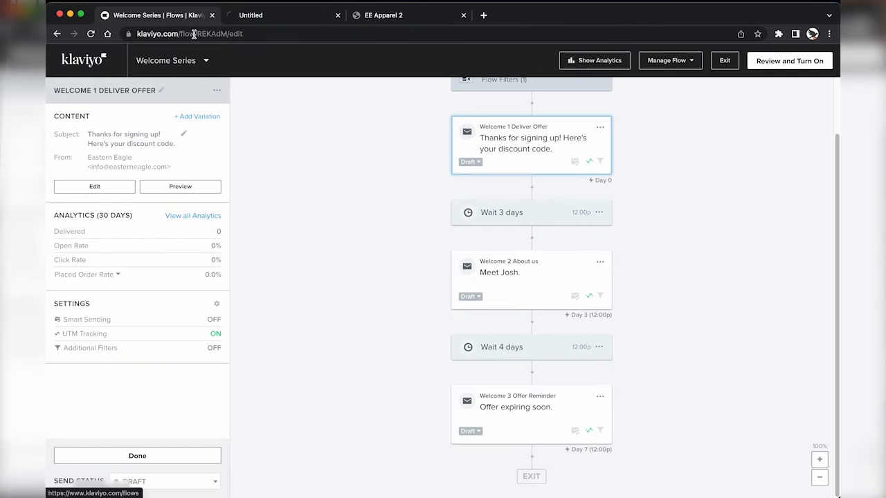
Step: On the Coupons page, start a Shopify coupon with name welcome10 and prefix WEL
{"action": "left_click", "coordinate": [268, 15]}
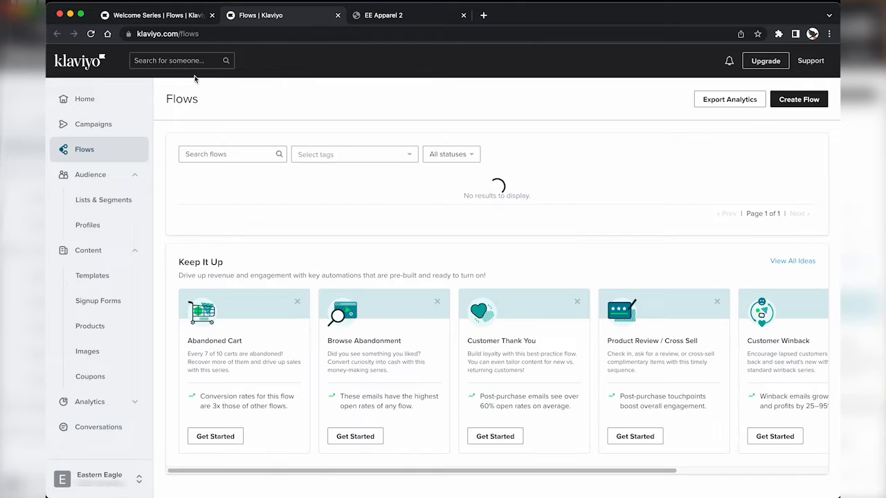
{"action": "left_click", "coordinate": [102, 381]}
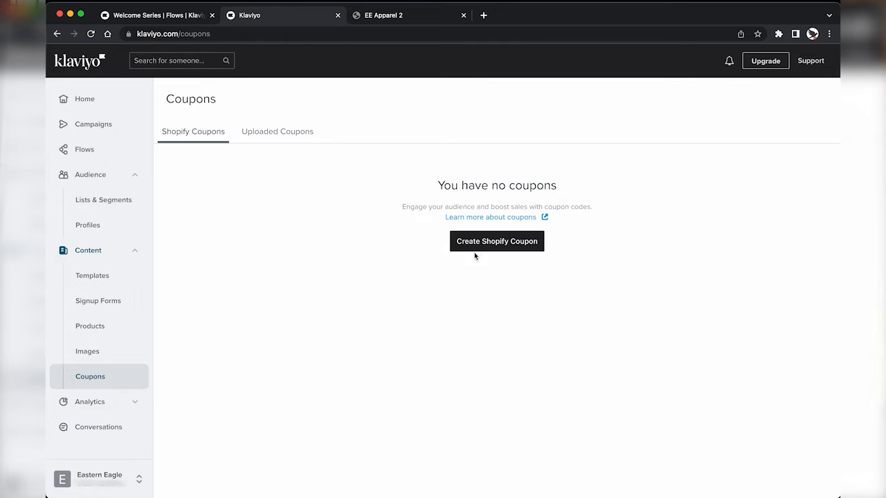
{"action": "left_click", "coordinate": [491, 251]}
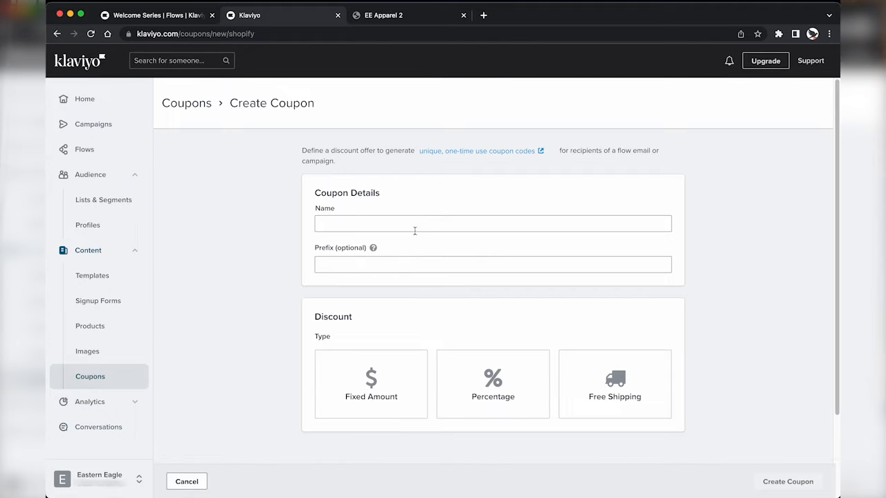
{"action": "left_click", "coordinate": [414, 223]}
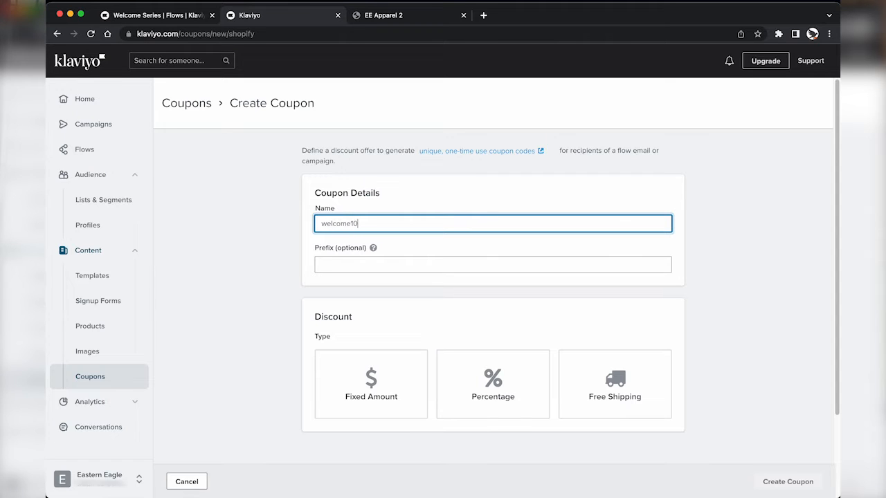
{"action": "key", "text": "Tab"}
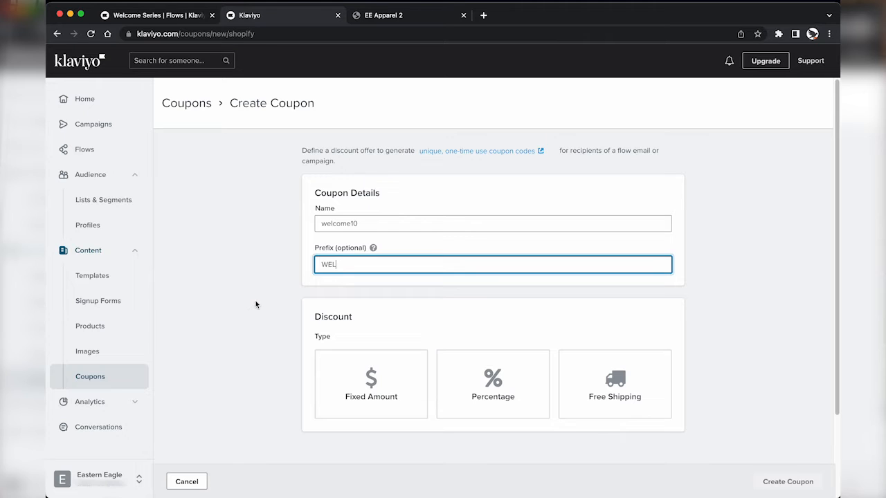
{"action": "scroll", "coordinate": [256, 302], "scroll_direction": "down", "scroll_amount": 1}
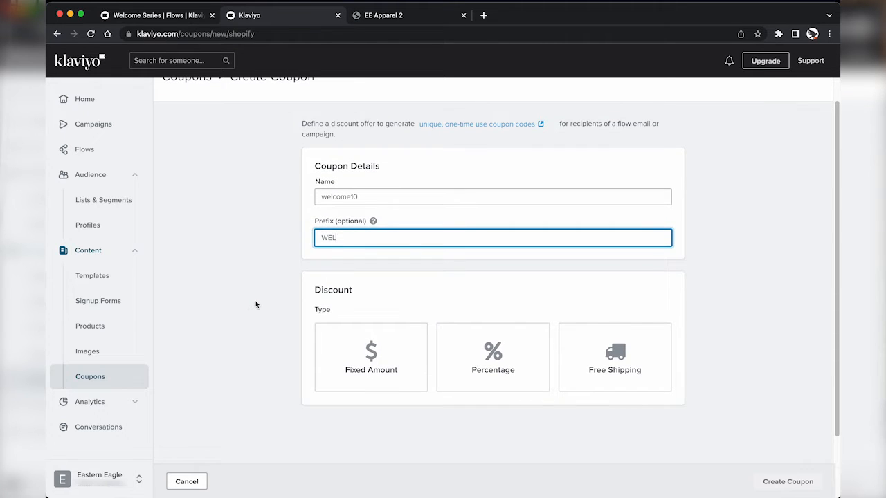
Step: Make the coupon a percentage discount of 10% off
{"action": "left_click", "coordinate": [482, 369]}
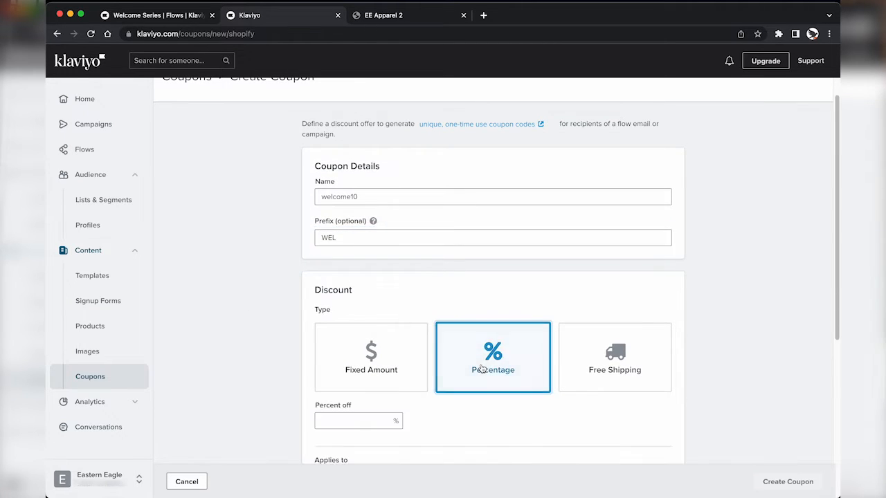
{"action": "scroll", "coordinate": [421, 311], "scroll_direction": "down", "scroll_amount": 5}
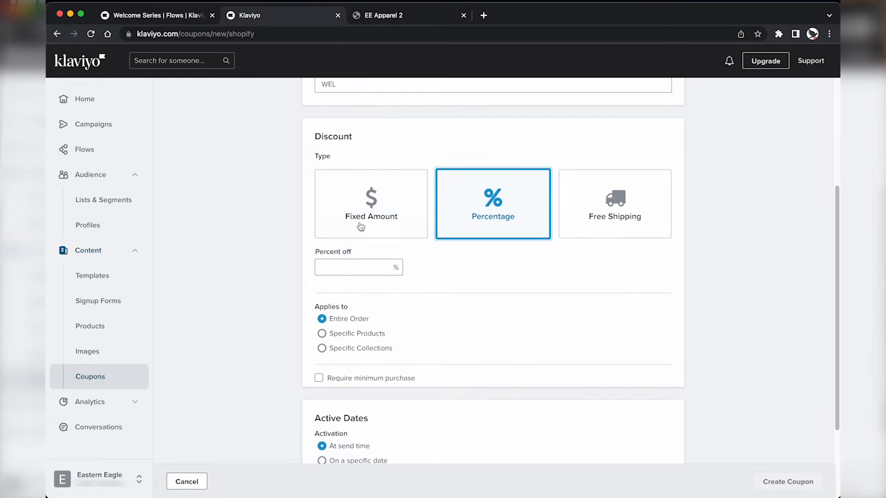
{"action": "scroll", "coordinate": [360, 228], "scroll_direction": "down", "scroll_amount": 2}
{"action": "left_click", "coordinate": [380, 140]}
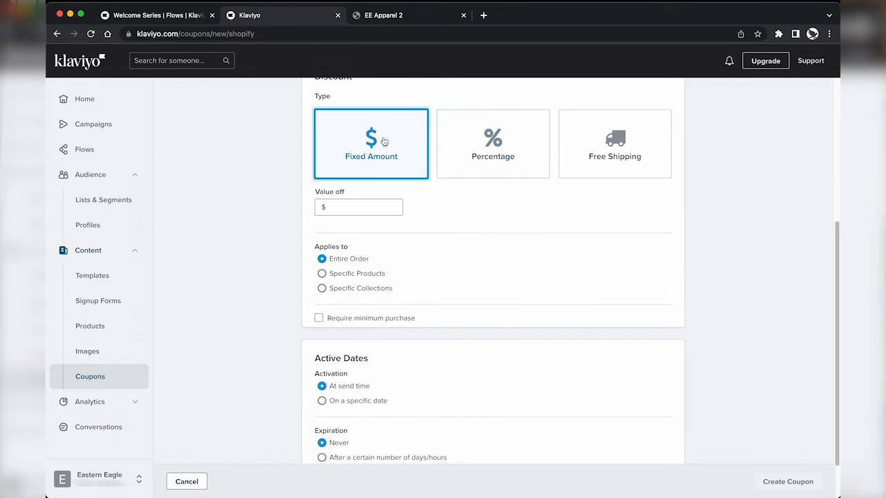
{"action": "left_click", "coordinate": [486, 142]}
{"action": "left_click", "coordinate": [616, 159]}
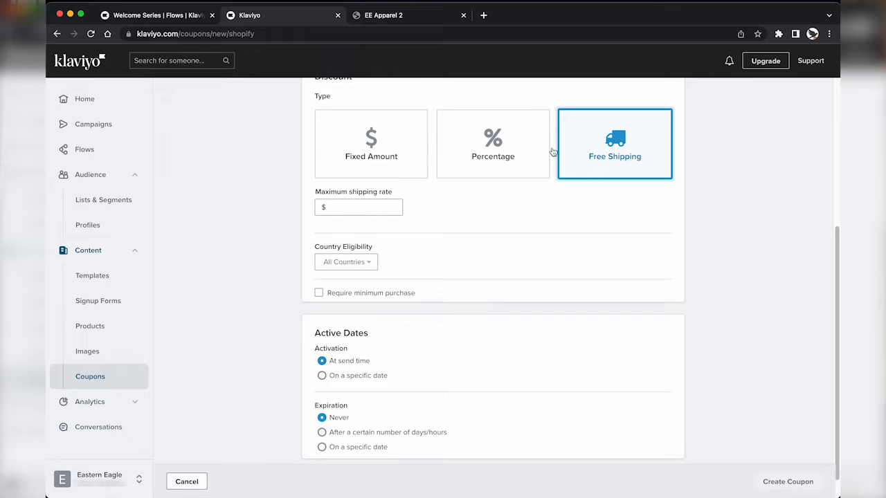
{"action": "left_click", "coordinate": [374, 143]}
{"action": "left_click", "coordinate": [480, 167]}
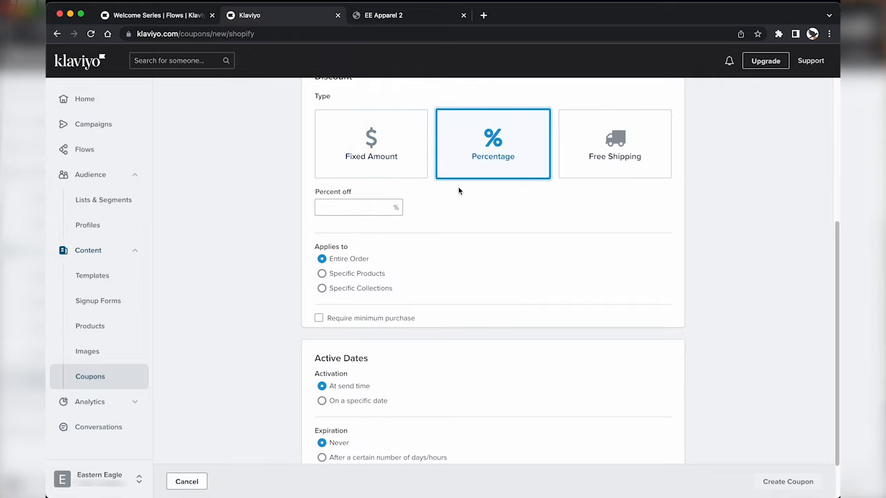
{"action": "left_click", "coordinate": [364, 207]}
{"action": "type", "text": "10"}
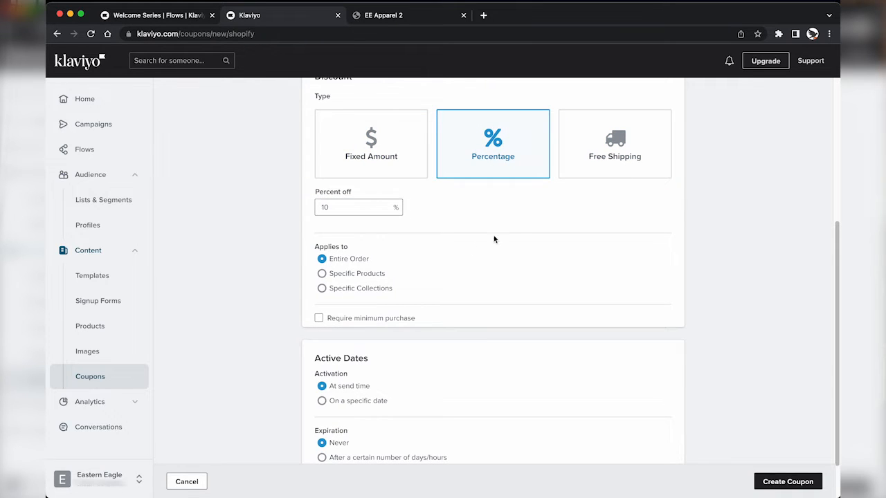
Step: Require a $100 minimum purchase and apply the discount to the entire order
{"action": "left_click", "coordinate": [346, 318]}
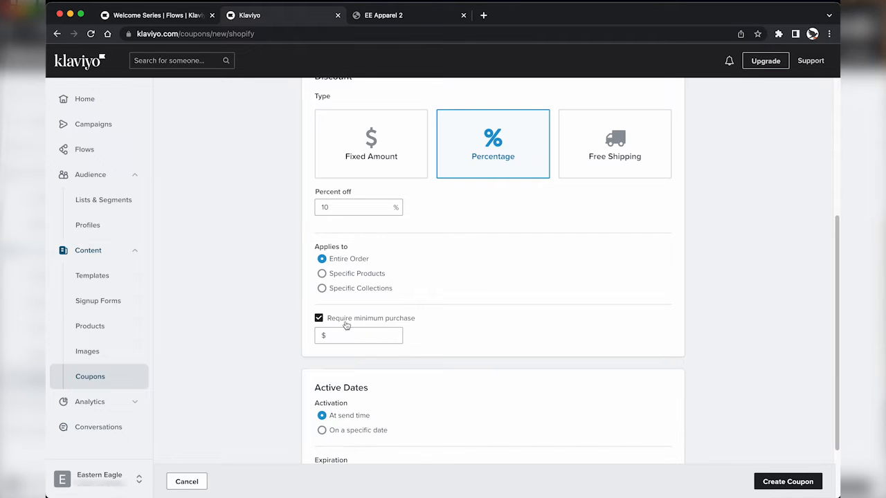
{"action": "left_click", "coordinate": [367, 277]}
{"action": "left_click", "coordinate": [352, 293]}
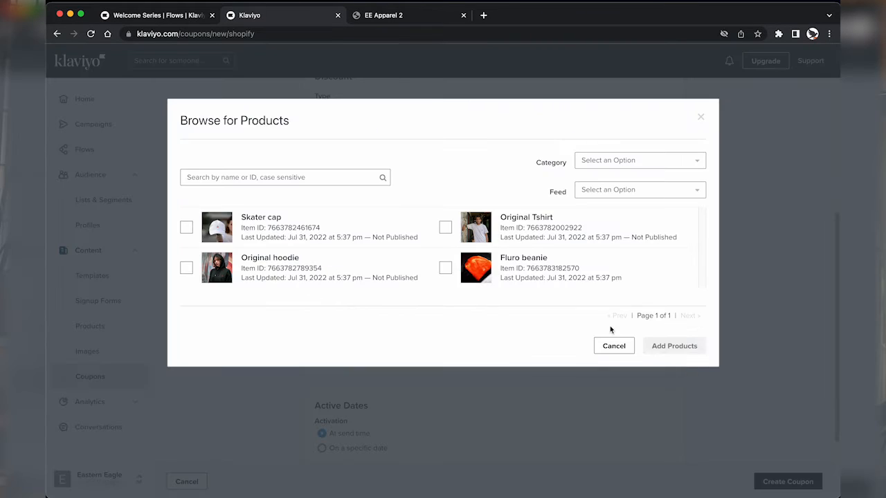
{"action": "left_click", "coordinate": [613, 346]}
{"action": "left_click", "coordinate": [360, 307]}
{"action": "left_click", "coordinate": [382, 309]}
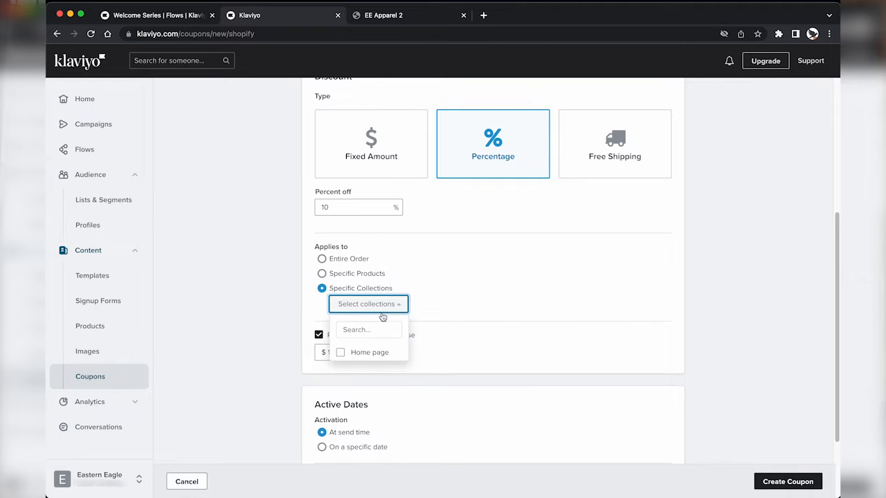
{"action": "left_click", "coordinate": [366, 307]}
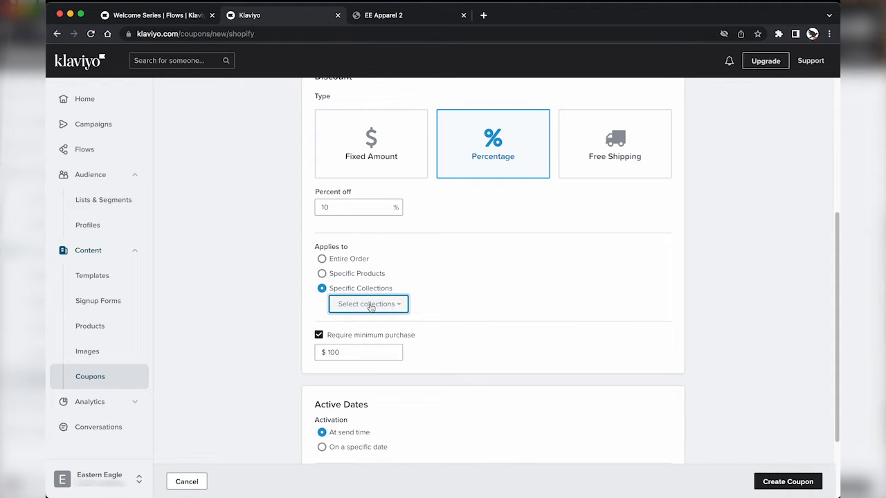
{"action": "left_click", "coordinate": [348, 260]}
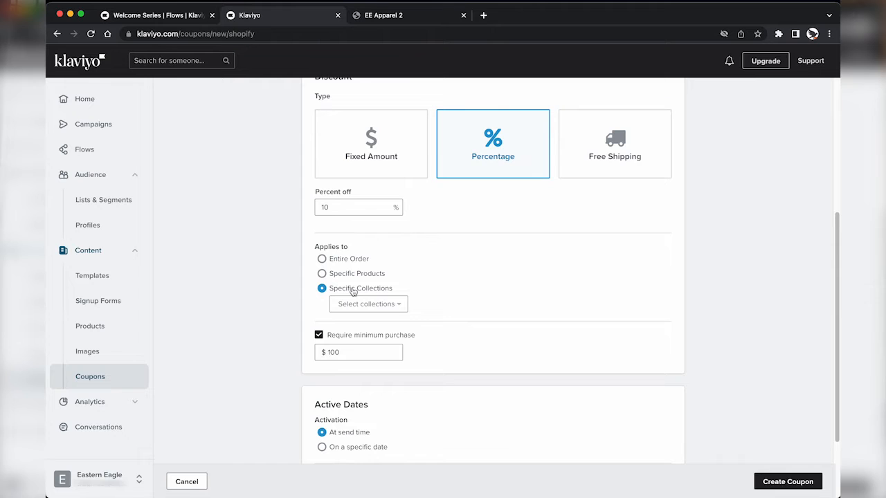
{"action": "left_click", "coordinate": [336, 263]}
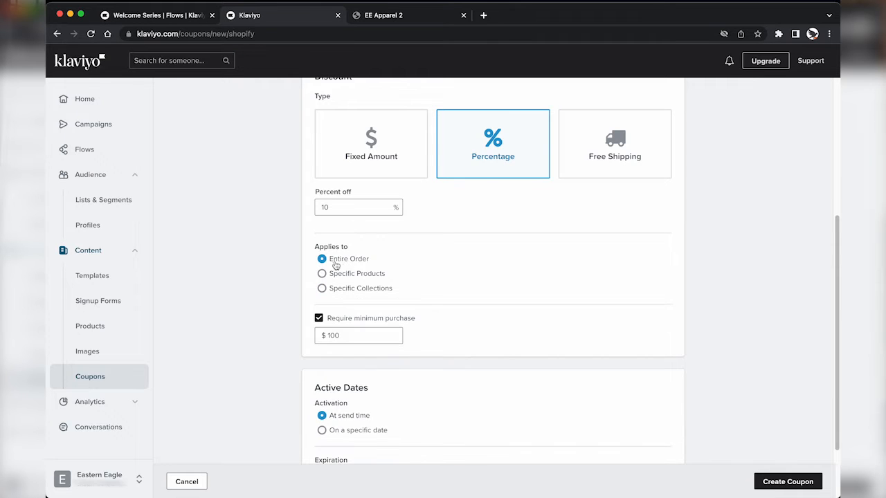
{"action": "scroll", "coordinate": [270, 291], "scroll_direction": "down", "scroll_amount": 2}
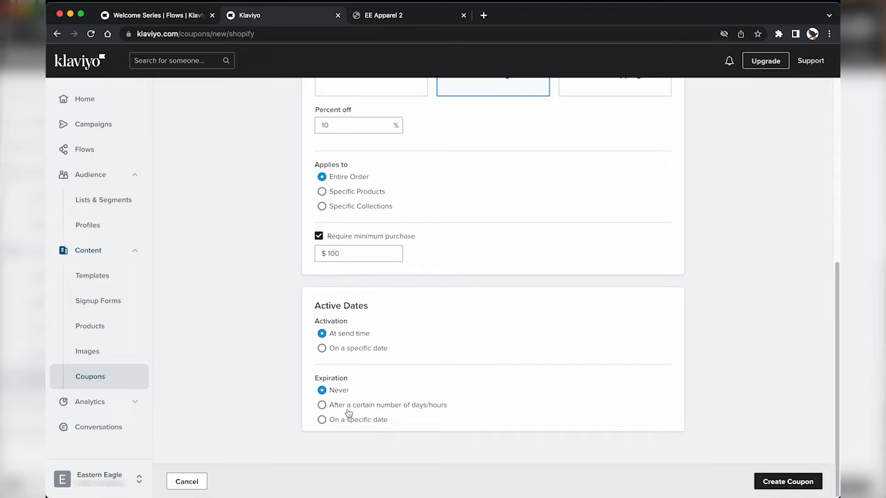
Step: Set the coupon to expire 10 days after sending and create it
{"action": "left_click", "coordinate": [323, 406]}
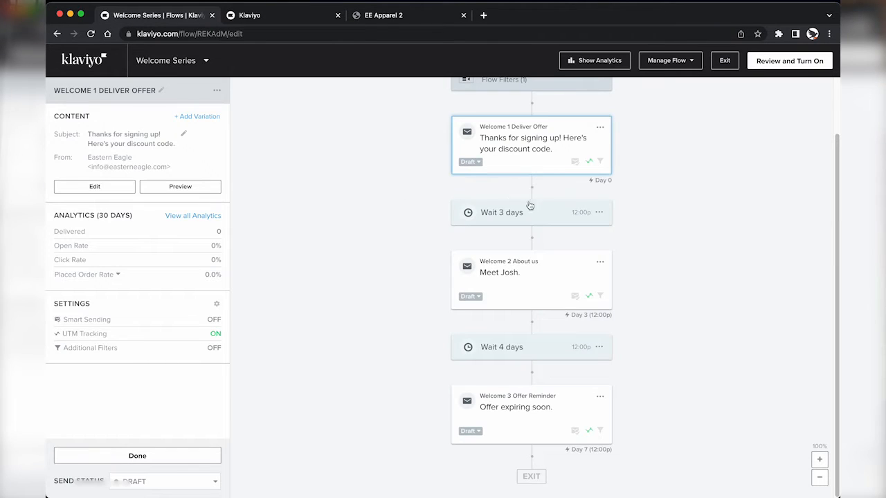
{"action": "scroll", "coordinate": [529, 206], "scroll_direction": "up", "scroll_amount": 2}
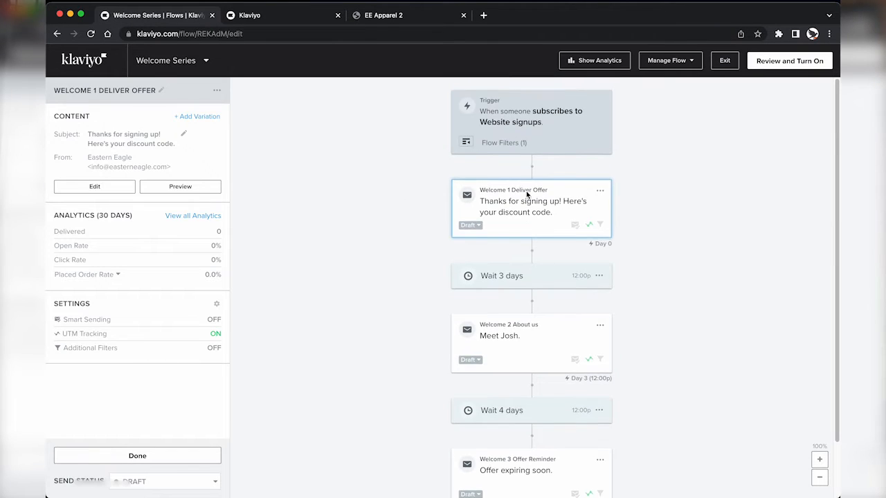
{"action": "scroll", "coordinate": [517, 231], "scroll_direction": "down", "scroll_amount": 2}
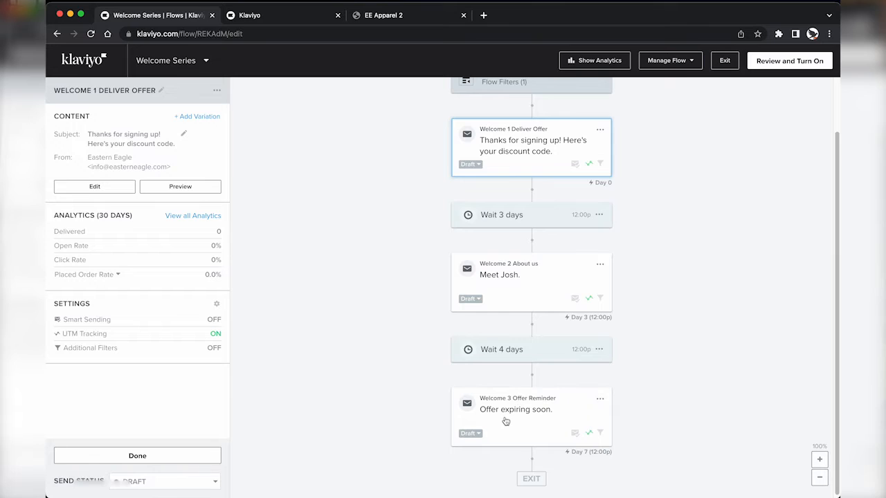
{"action": "key", "text": "ctrl+Tab"}
{"action": "left_click_drag", "start_coordinate": [350, 420], "coordinate": [306, 421]}
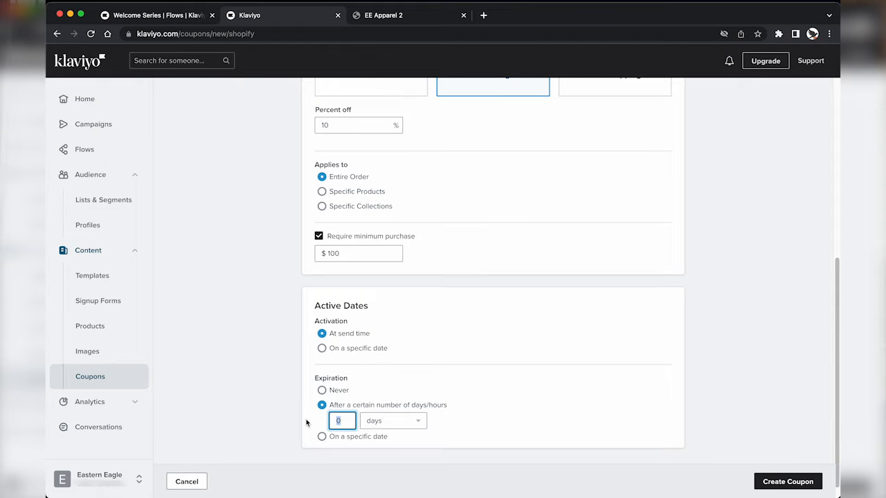
{"action": "type", "text": "10"}
{"action": "key", "text": "Tab"}
{"action": "left_click", "coordinate": [272, 425]}
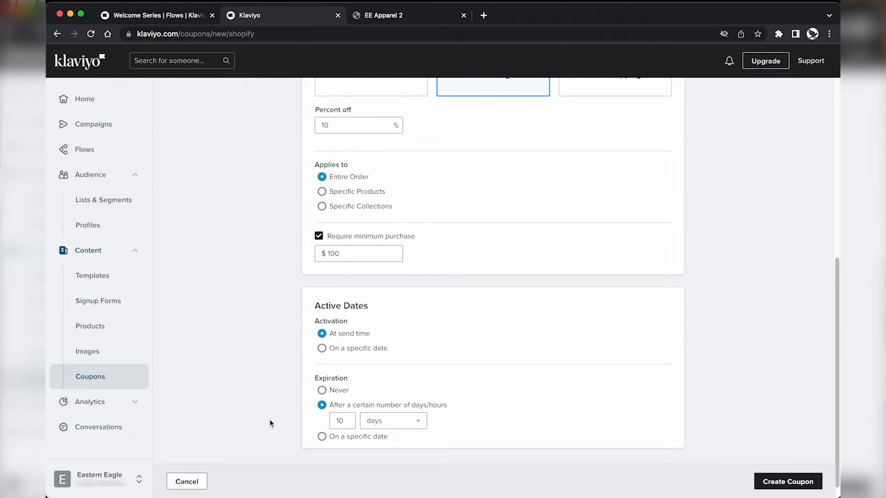
{"action": "left_click", "coordinate": [789, 482]}
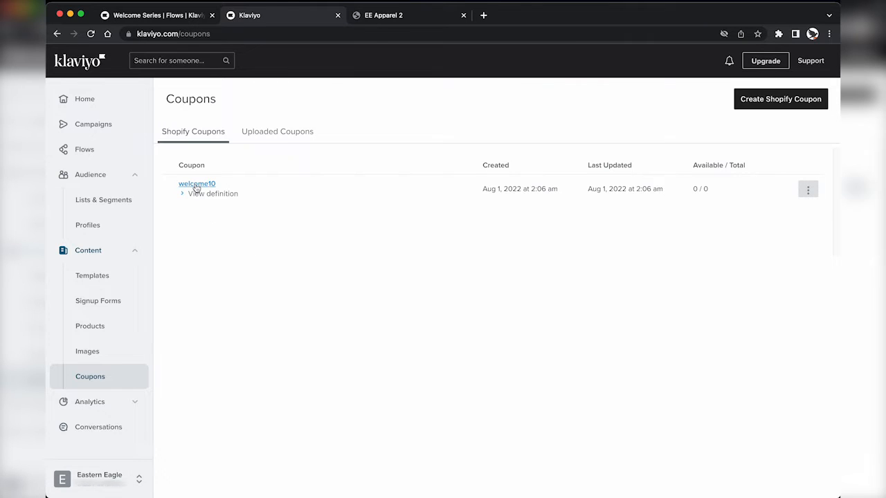
Step: Open the welcome10 coupon's details, then edit the Welcome 1 Deliver Offer email
{"action": "left_click", "coordinate": [197, 184]}
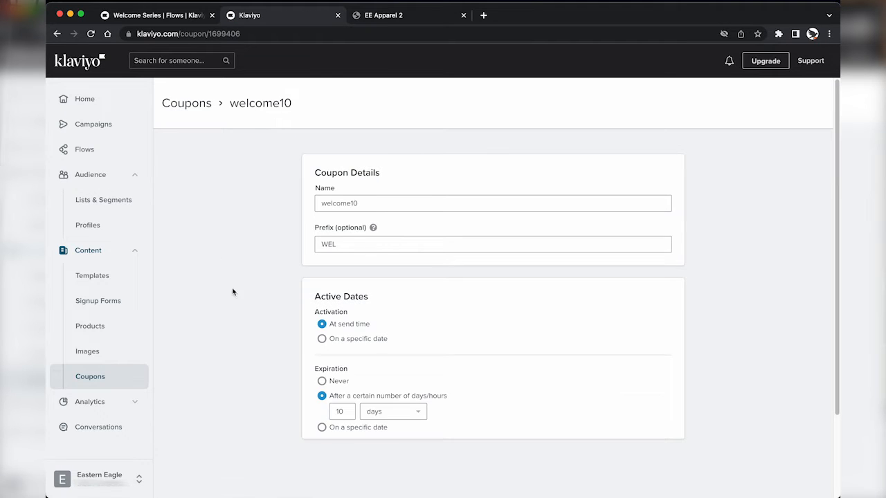
{"action": "scroll", "coordinate": [234, 291], "scroll_direction": "down", "scroll_amount": 5}
{"action": "scroll", "coordinate": [237, 316], "scroll_direction": "up", "scroll_amount": 5}
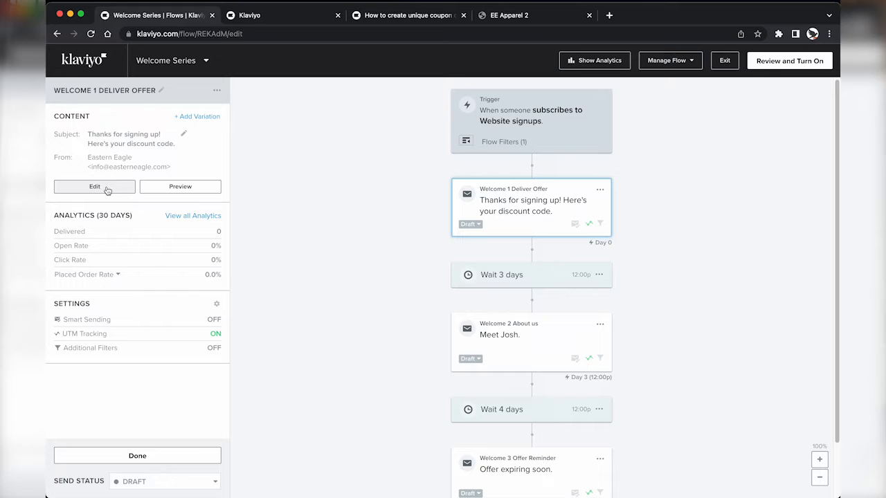
{"action": "left_click", "coordinate": [108, 189]}
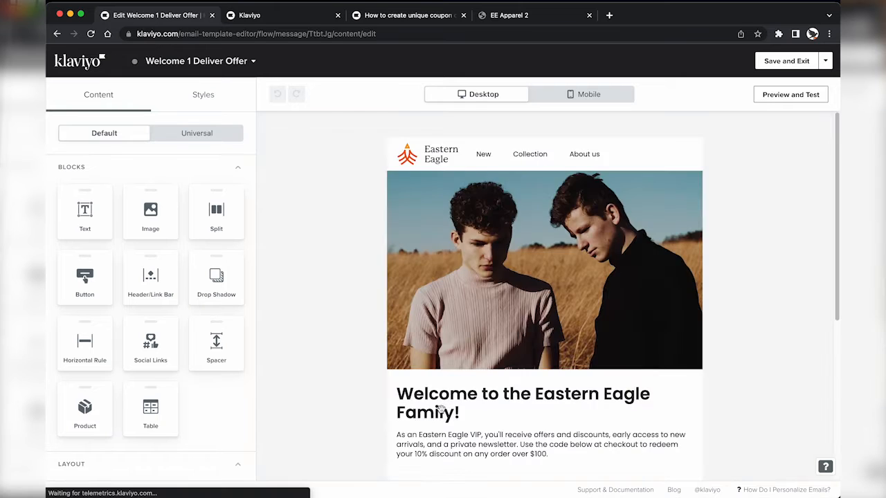
Step: Copy the coupon_code tag from the help article and paste it over XXXXXXXX in the code line
{"action": "scroll", "coordinate": [443, 394], "scroll_direction": "down", "scroll_amount": 4}
{"action": "left_click", "coordinate": [546, 306]}
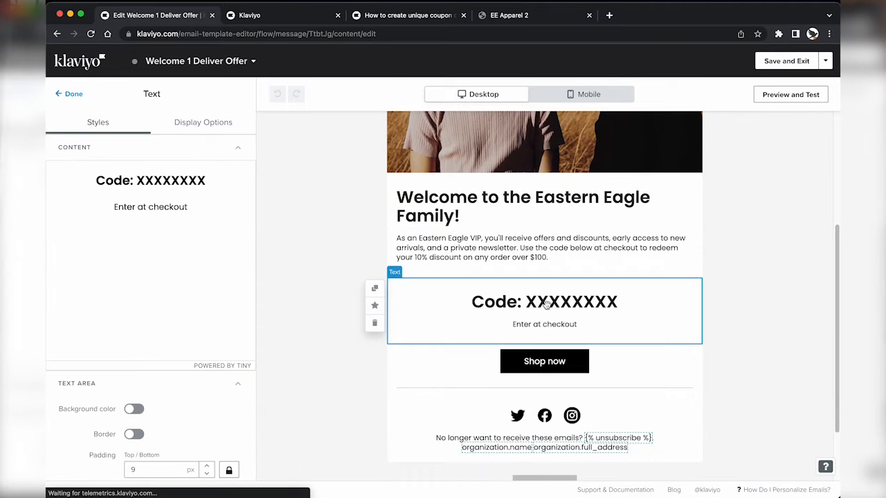
{"action": "left_click", "coordinate": [182, 192]}
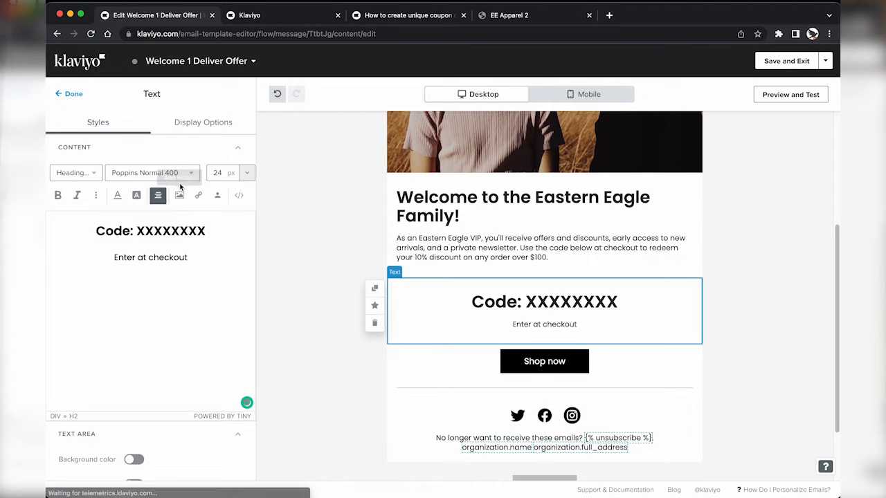
{"action": "double_click", "coordinate": [173, 232]}
{"action": "left_click", "coordinate": [173, 233]}
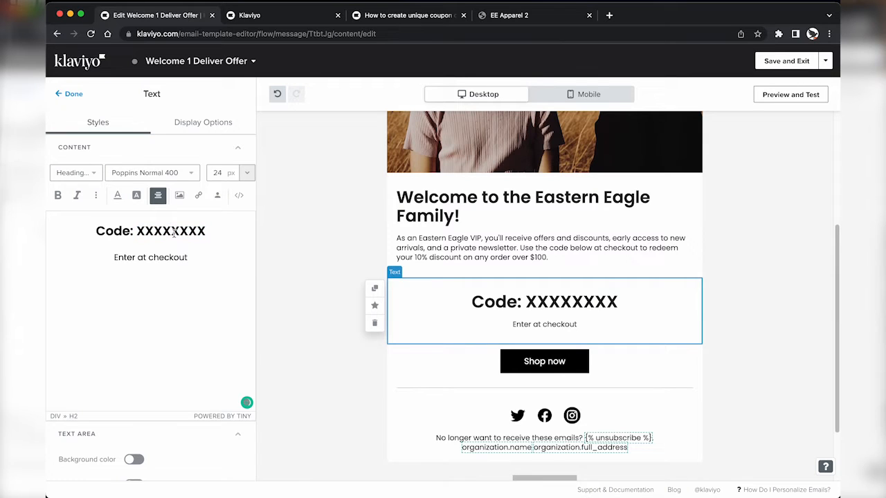
{"action": "key", "text": "ctrl+Tab"}
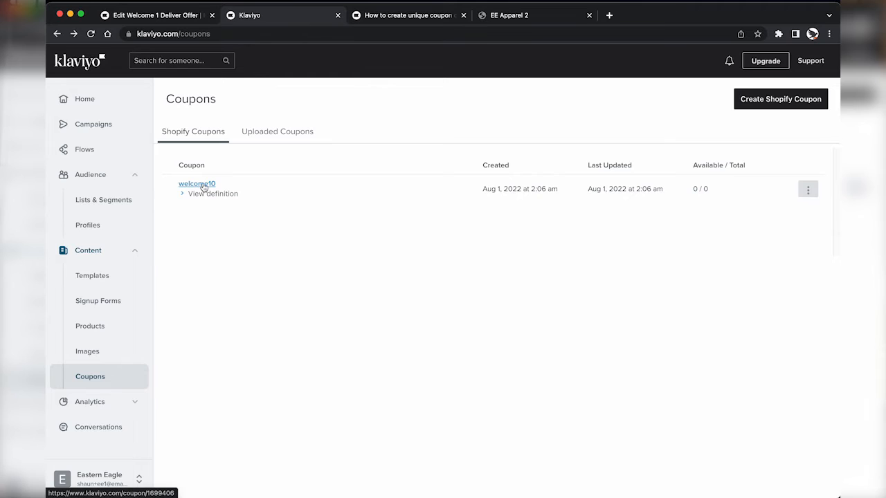
{"action": "key", "text": "ctrl+Tab"}
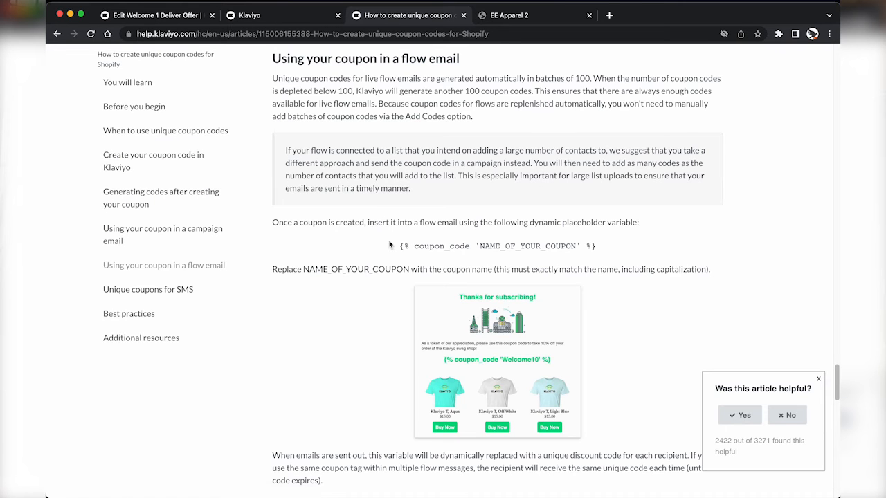
{"action": "left_click_drag", "start_coordinate": [399, 249], "coordinate": [594, 245]}
{"action": "key", "text": "ctrl+c"}
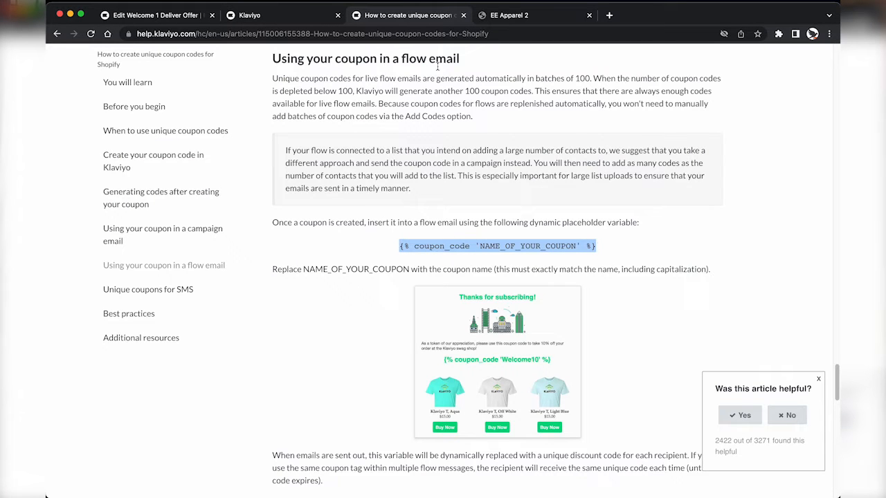
{"action": "left_click_drag", "start_coordinate": [399, 247], "coordinate": [548, 255]}
{"action": "key", "text": "ctrl+shift+Tab"}
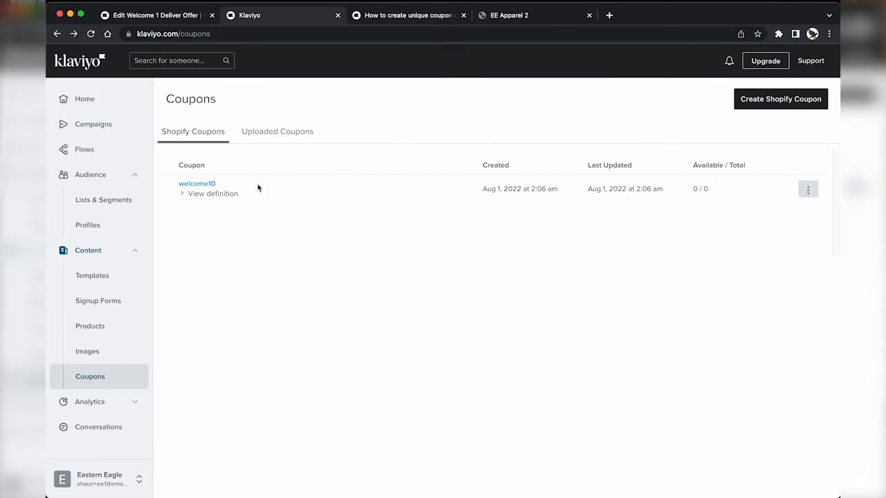
{"action": "key", "text": "ctrl+shift+Tab"}
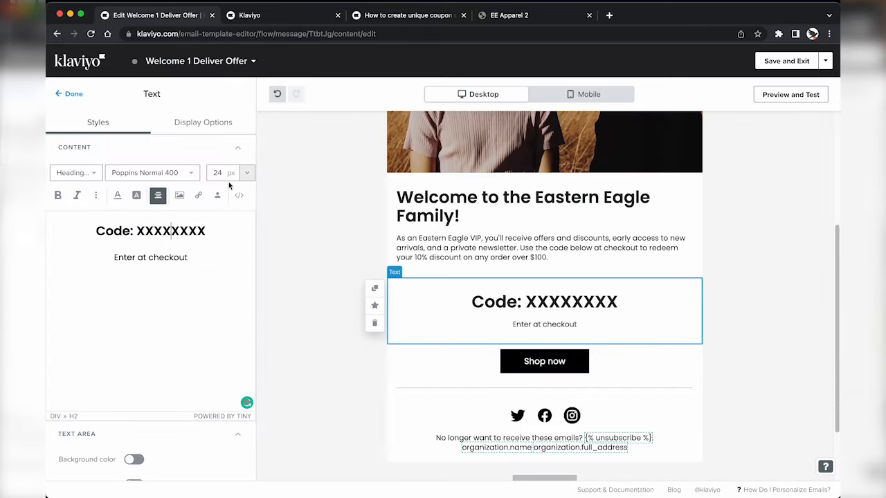
{"action": "double_click", "coordinate": [160, 231]}
{"action": "key", "text": "ctrl+v"}
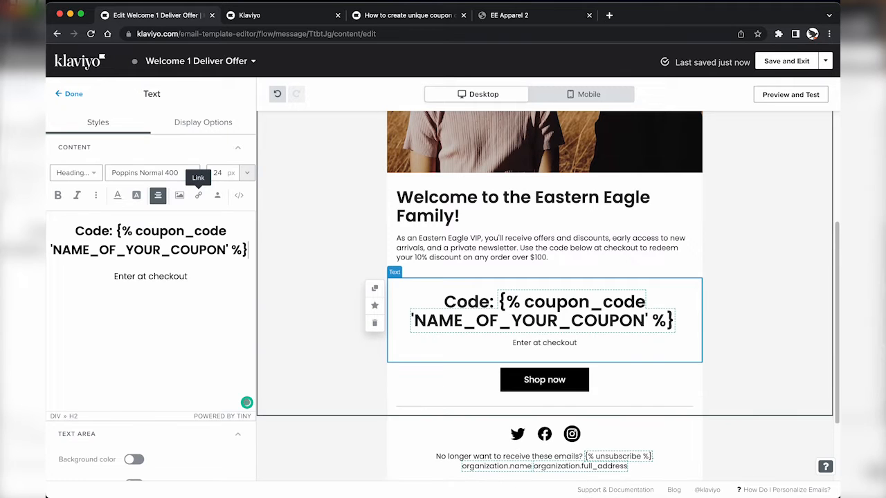
Step: Replace NAME_OF_YOUR_COUPON in the tag with welcome10 copied from the coupon page
{"action": "key", "text": "ctrl+Tab"}
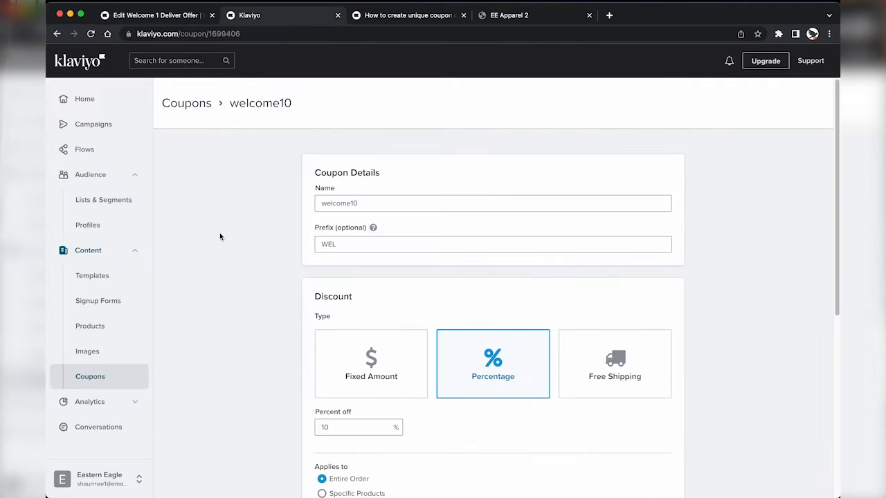
{"action": "double_click", "coordinate": [362, 205]}
{"action": "key", "text": "ctrl+c"}
{"action": "key", "text": "ctrl+shift+Tab"}
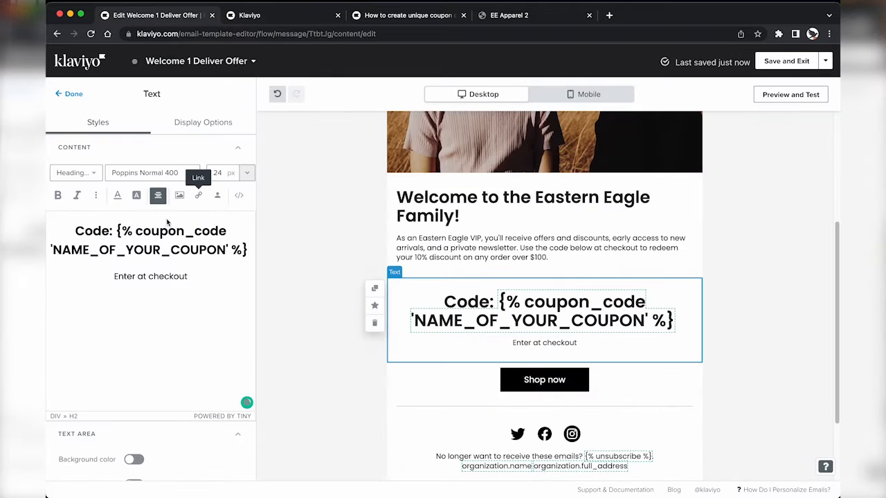
{"action": "double_click", "coordinate": [165, 250]}
{"action": "key", "text": "ctrl+v"}
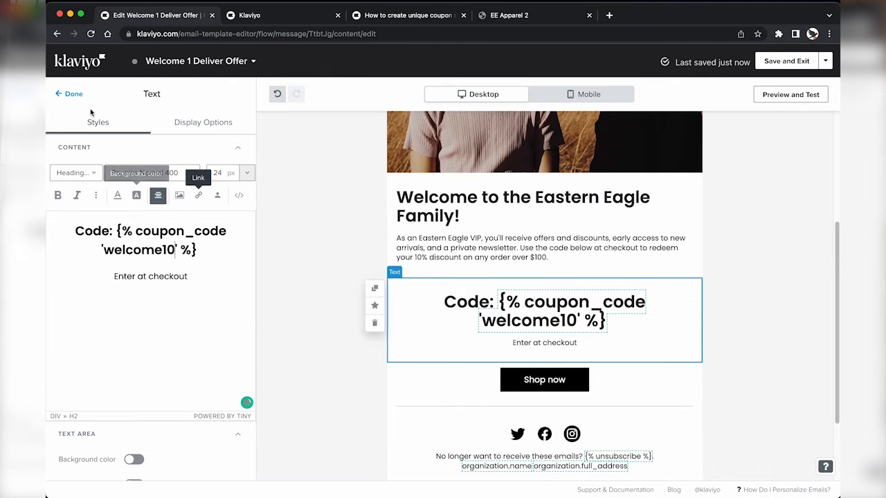
{"action": "left_click", "coordinate": [69, 93]}
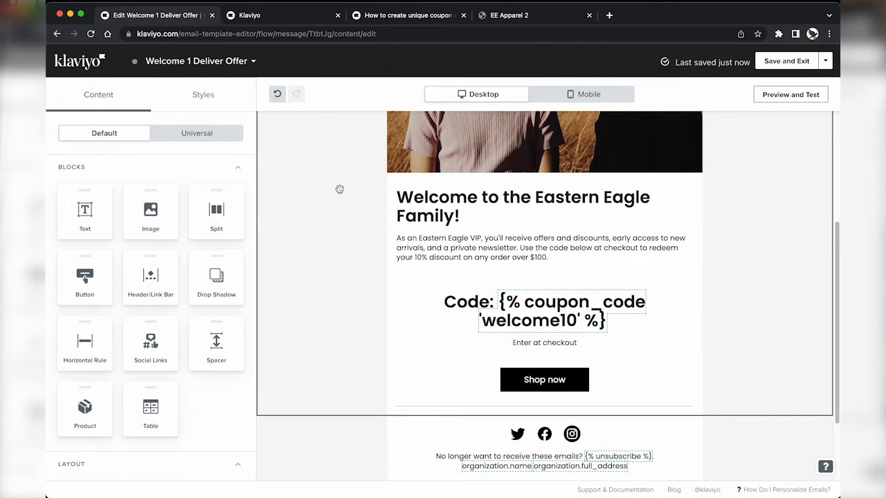
Step: Preview the email and find the coupon-not-found error in the code line
{"action": "left_click", "coordinate": [777, 94]}
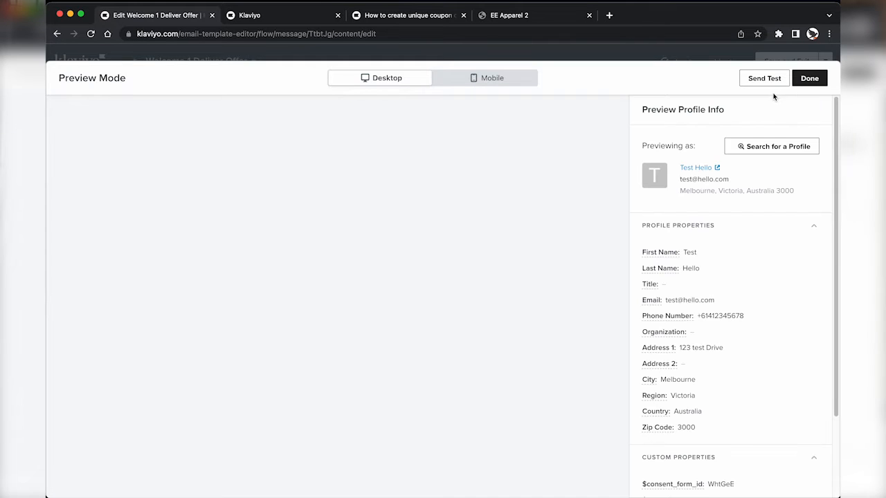
{"action": "scroll", "coordinate": [285, 381], "scroll_direction": "down", "scroll_amount": 2}
{"action": "scroll", "coordinate": [284, 381], "scroll_direction": "down", "scroll_amount": 1}
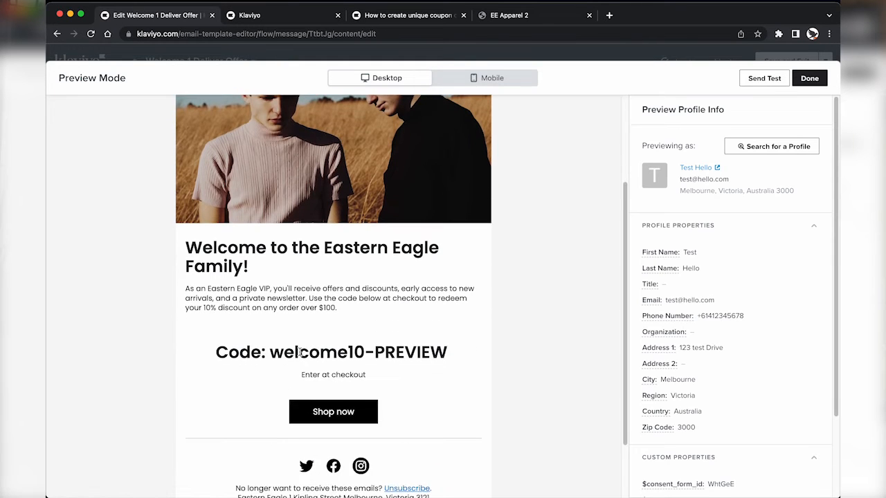
{"action": "left_click_drag", "start_coordinate": [300, 353], "coordinate": [406, 350]}
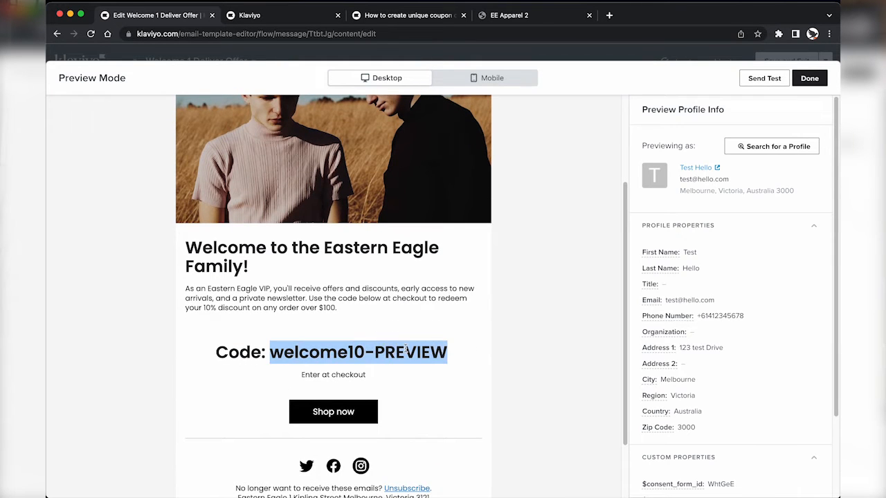
{"action": "left_click", "coordinate": [810, 78]}
{"action": "left_click", "coordinate": [549, 291]}
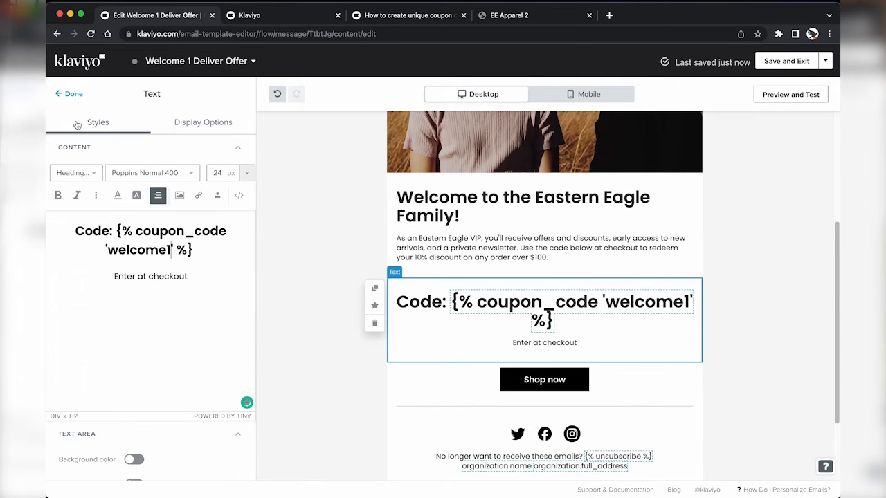
{"action": "left_click", "coordinate": [70, 95]}
{"action": "left_click", "coordinate": [775, 95]}
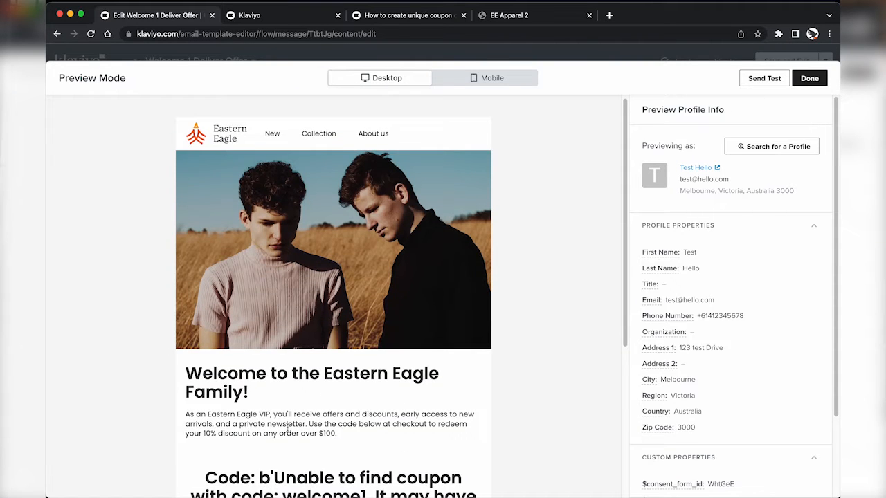
{"action": "scroll", "coordinate": [294, 399], "scroll_direction": "down", "scroll_amount": 4}
{"action": "left_click_drag", "start_coordinate": [293, 338], "coordinate": [365, 371]}
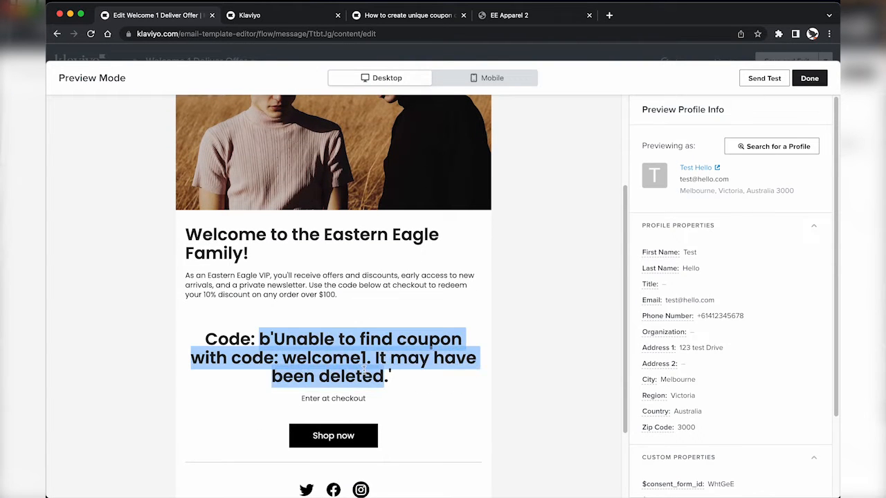
{"action": "left_click", "coordinate": [809, 78]}
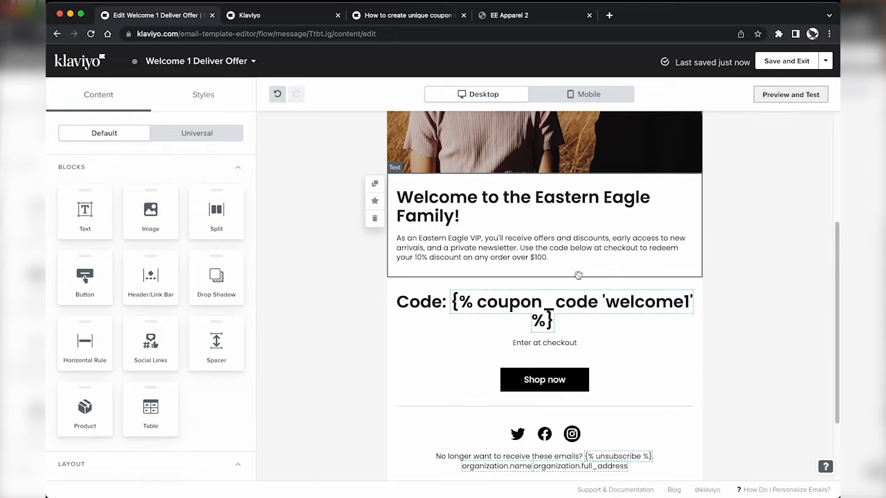
Step: Correct the tag to 'welcome10' and confirm the preview shows 'Code: welcome10-PREVIEW'
{"action": "left_click", "coordinate": [566, 301]}
{"action": "left_click", "coordinate": [173, 206]}
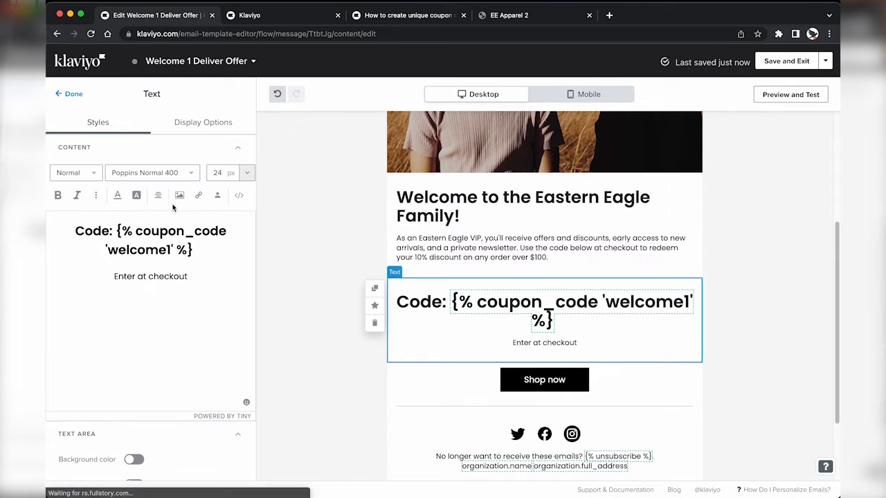
{"action": "left_click", "coordinate": [171, 252]}
{"action": "type", "text": "0"}
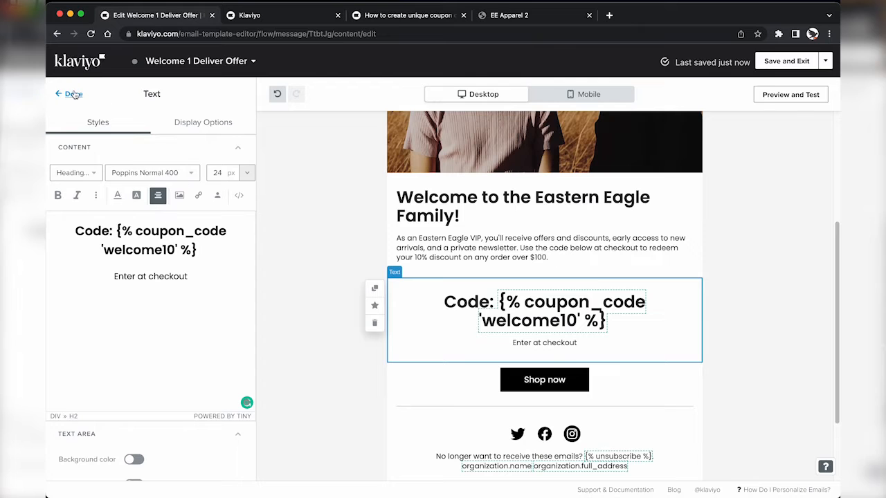
{"action": "left_click", "coordinate": [761, 133]}
{"action": "left_click", "coordinate": [784, 96]}
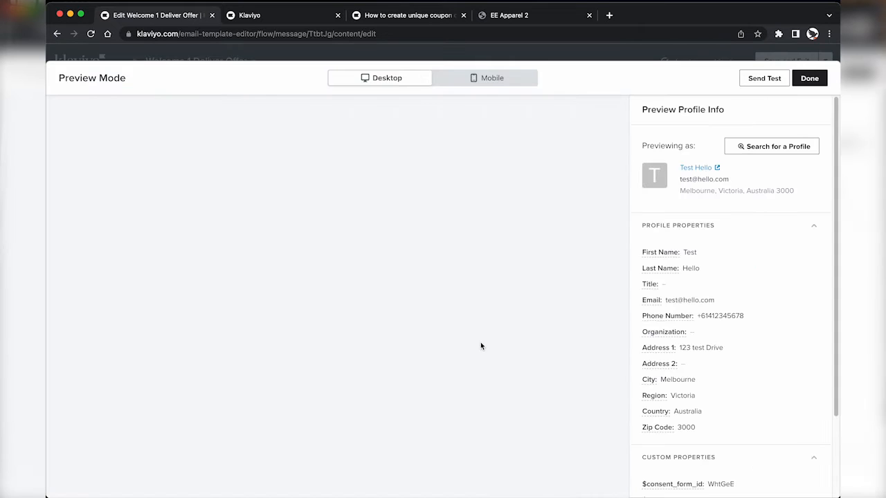
{"action": "scroll", "coordinate": [339, 388], "scroll_direction": "down", "scroll_amount": 1}
{"action": "scroll", "coordinate": [302, 433], "scroll_direction": "down", "scroll_amount": 2}
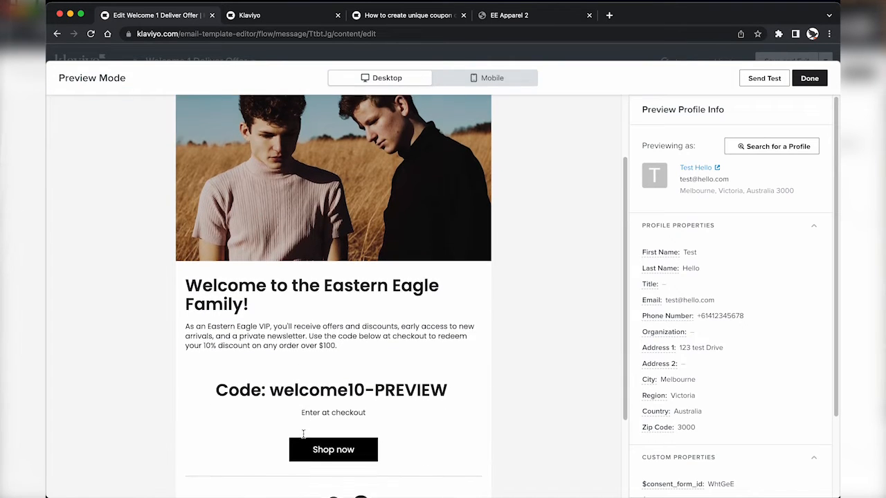
{"action": "left_click", "coordinate": [375, 381]}
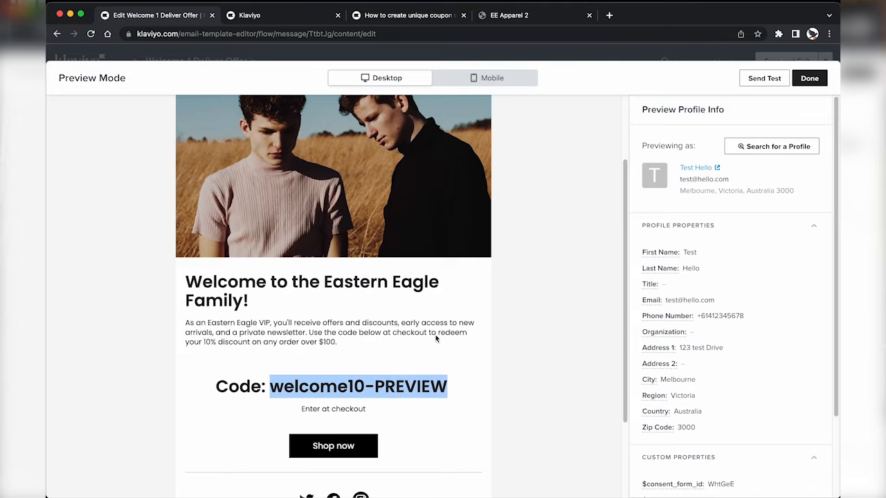
{"action": "left_click", "coordinate": [807, 78]}
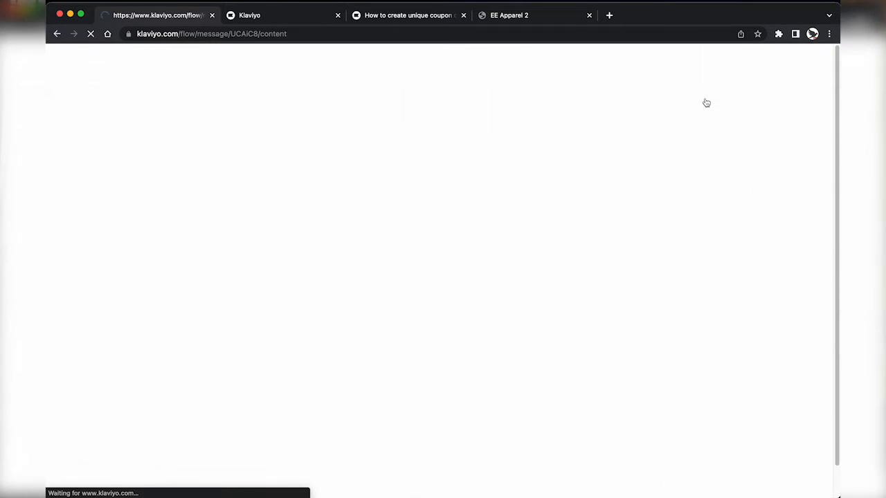
Step: Paste the welcome10 coupon_code tag over the Code block's XXXXXXXX placeholder and preview it as welcome10-PREVIEW
{"action": "left_click", "coordinate": [721, 295]}
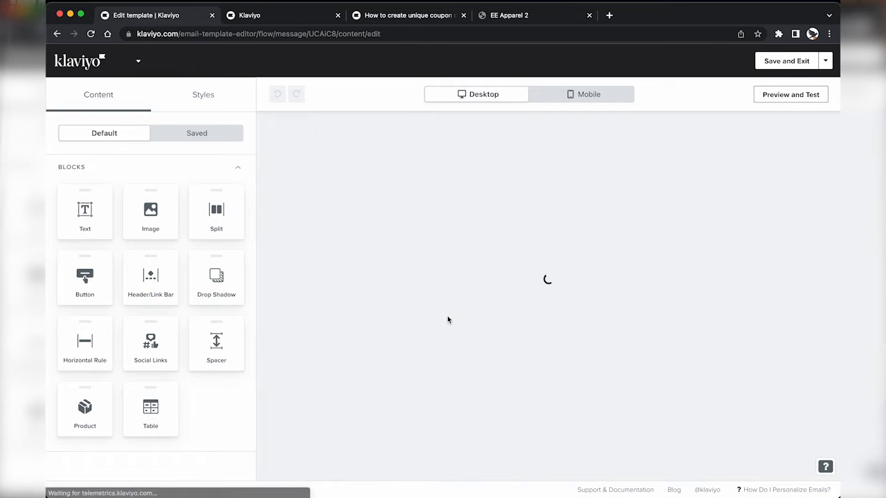
{"action": "scroll", "coordinate": [447, 319], "scroll_direction": "down", "scroll_amount": 5}
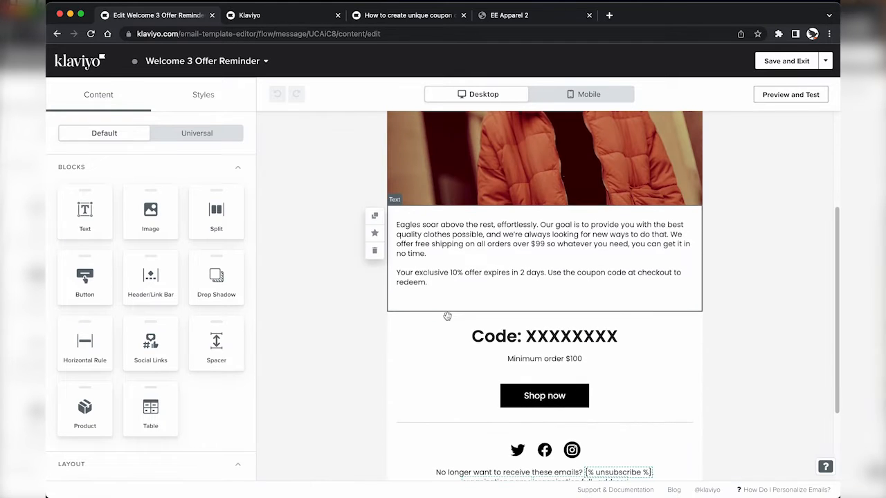
{"action": "left_click", "coordinate": [467, 352]}
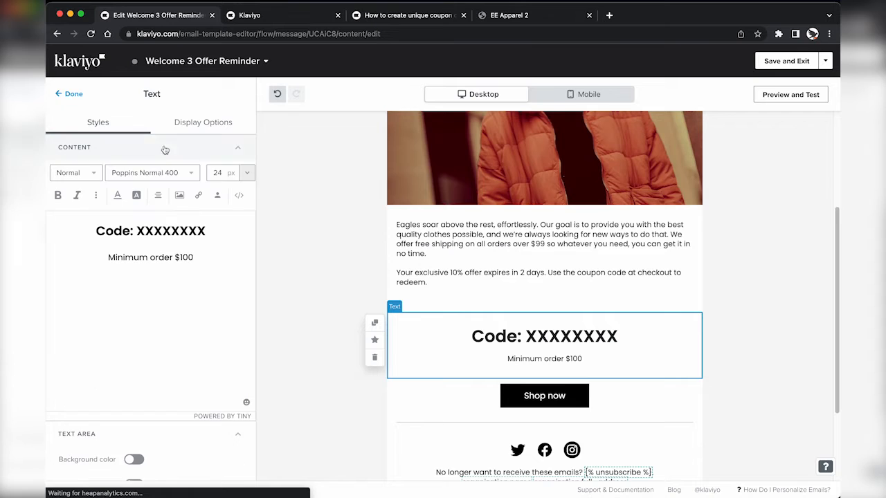
{"action": "double_click", "coordinate": [151, 236]}
{"action": "key", "text": "ctrl+v"}
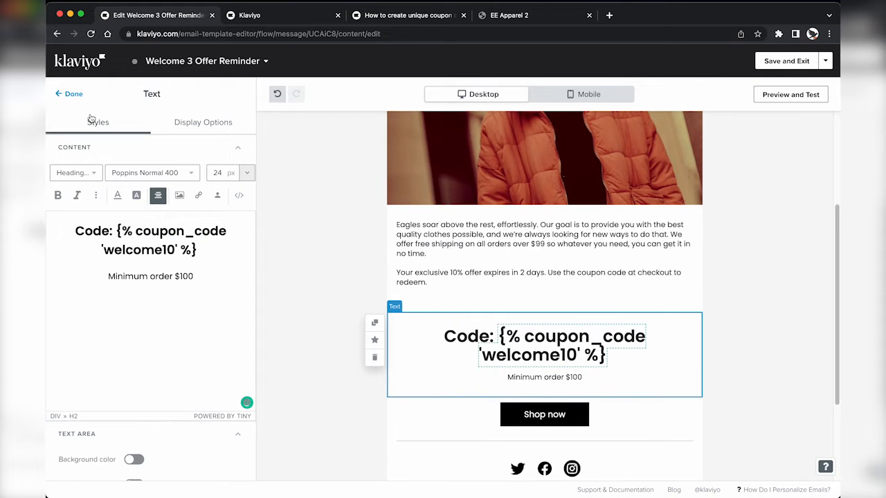
{"action": "left_click", "coordinate": [73, 95]}
{"action": "left_click", "coordinate": [771, 94]}
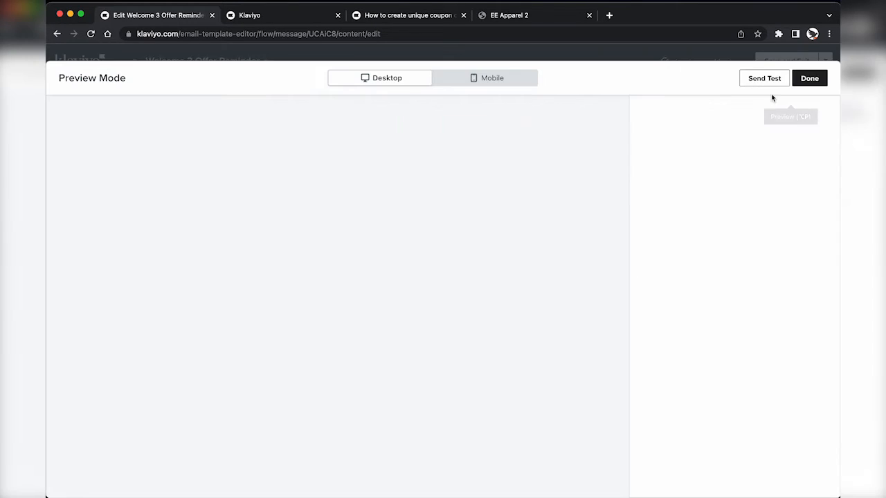
{"action": "scroll", "coordinate": [318, 344], "scroll_direction": "down", "scroll_amount": 5}
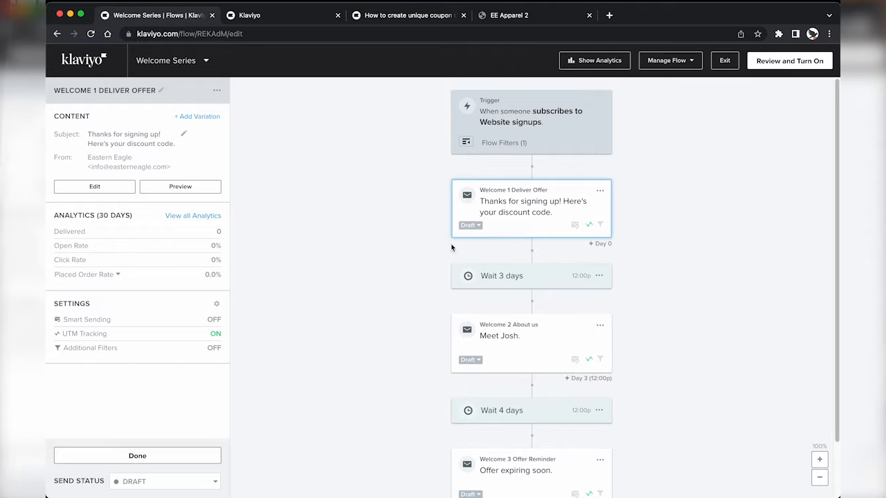
Step: Set Welcome 1 to Live, dismiss the congratulations message, and return Welcome 2 to Draft
{"action": "left_click", "coordinate": [475, 227]}
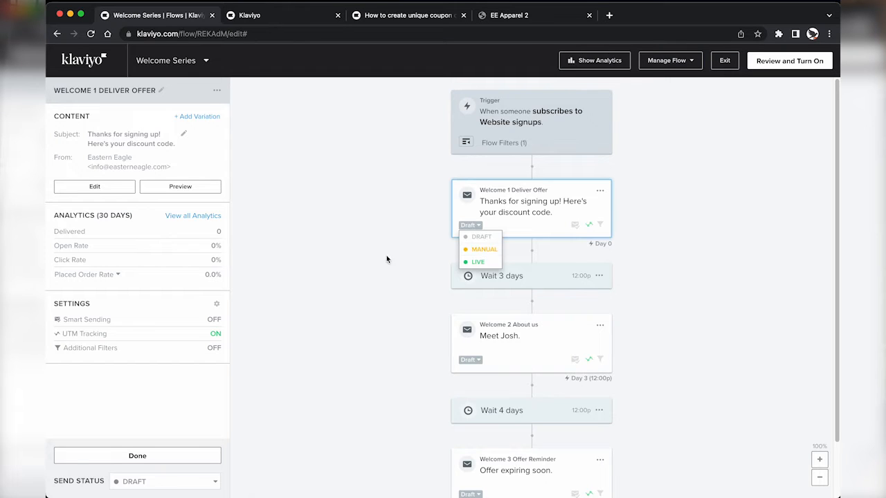
{"action": "left_click", "coordinate": [478, 261]}
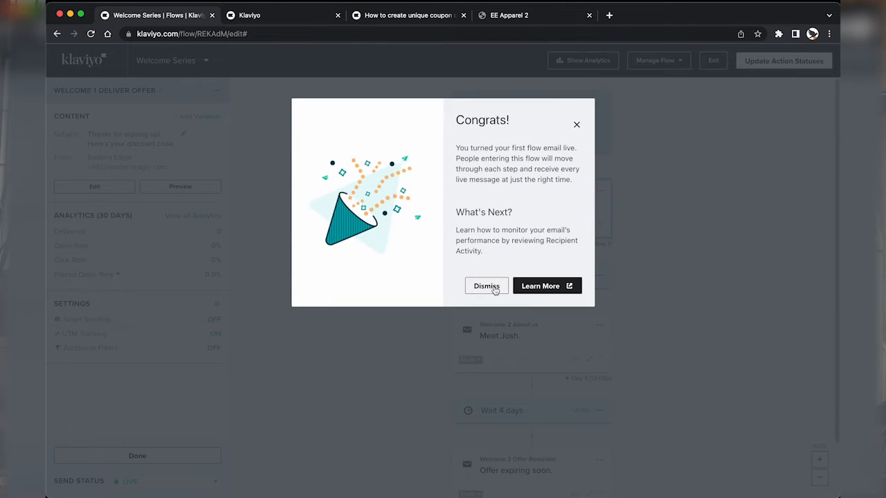
{"action": "left_click", "coordinate": [487, 286]}
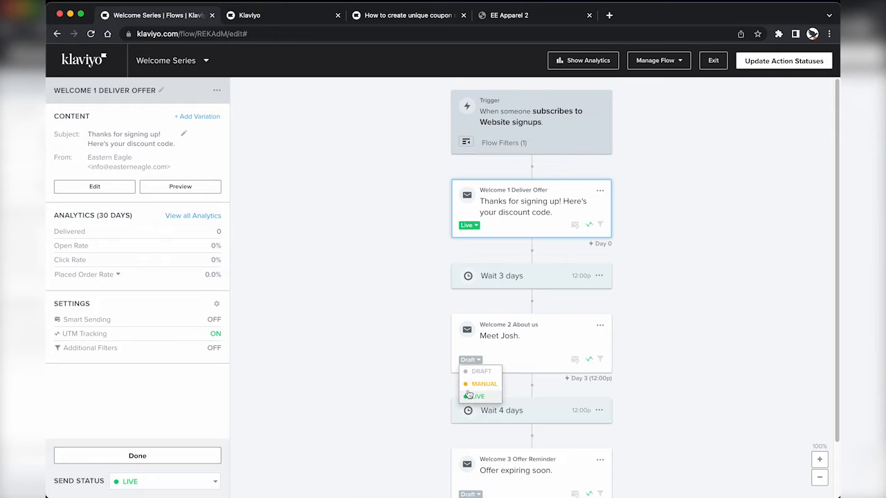
{"action": "scroll", "coordinate": [468, 393], "scroll_direction": "down", "scroll_amount": 2}
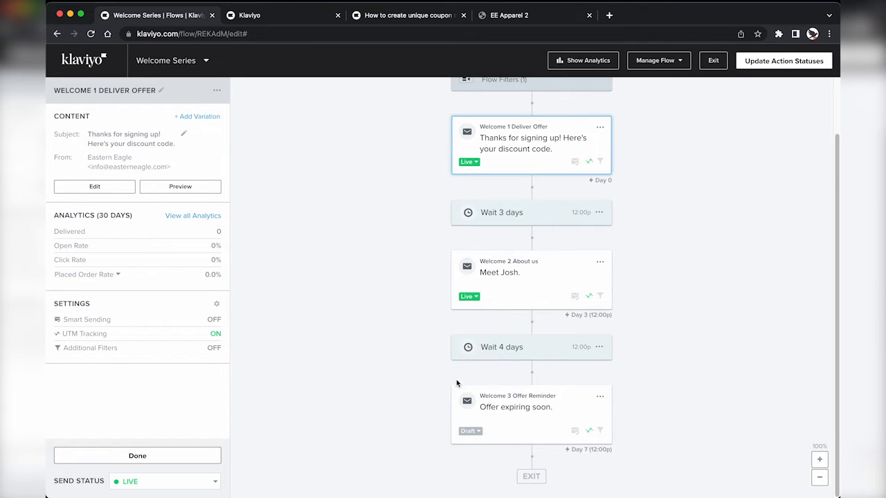
{"action": "left_click", "coordinate": [469, 296]}
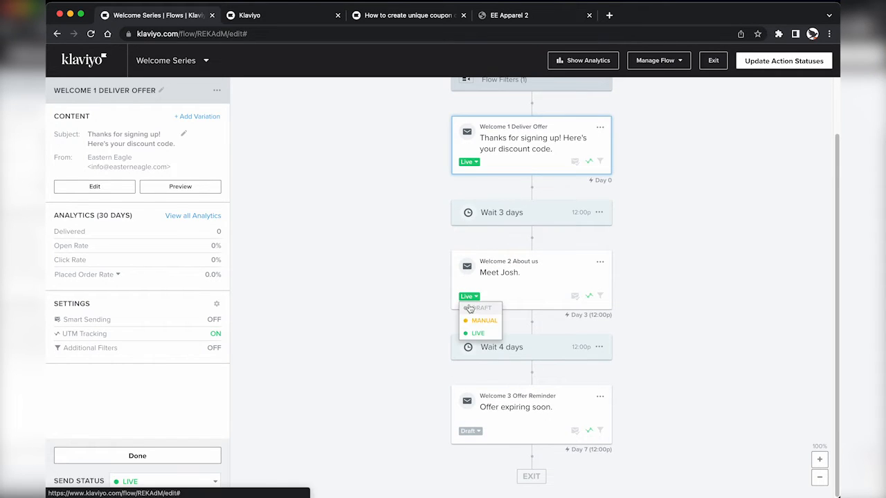
{"action": "left_click", "coordinate": [470, 310]}
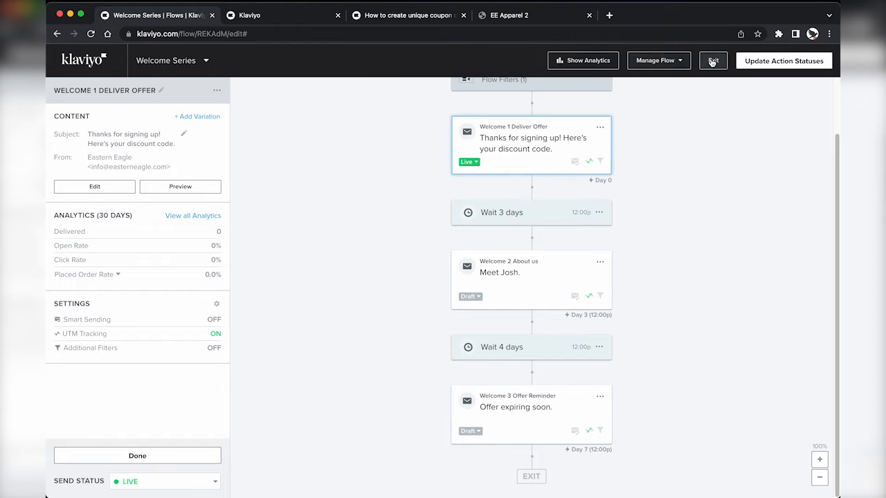
Step: Update every action status in the Welcome Series flow to Live and leave the flow editor
{"action": "left_click", "coordinate": [757, 62]}
{"action": "left_click", "coordinate": [439, 219]}
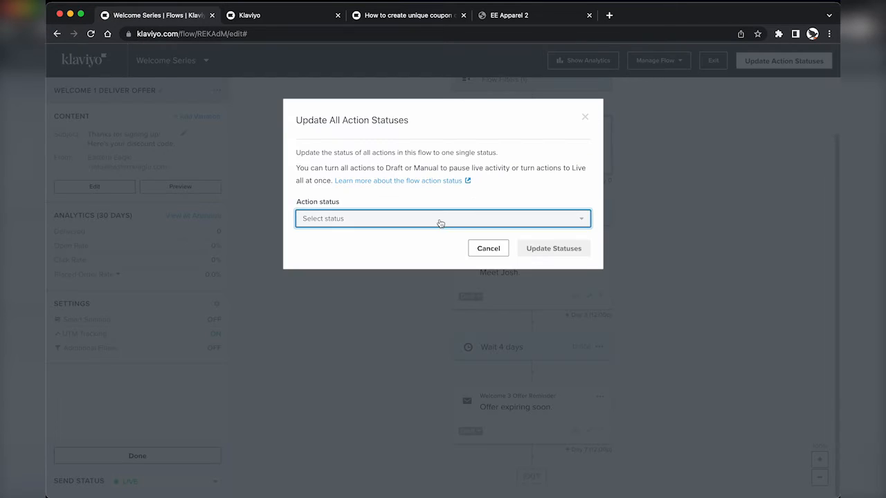
{"action": "left_click", "coordinate": [382, 275]}
{"action": "left_click", "coordinate": [544, 248]}
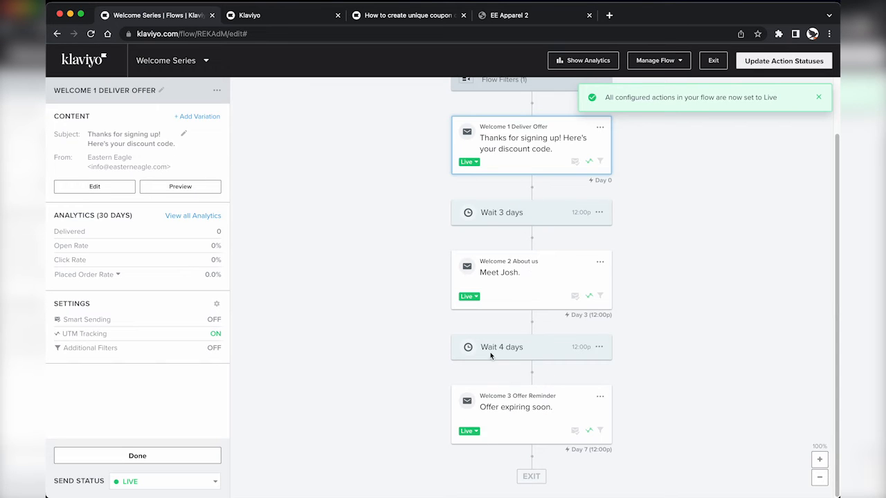
{"action": "scroll", "coordinate": [493, 241], "scroll_direction": "up", "scroll_amount": 2}
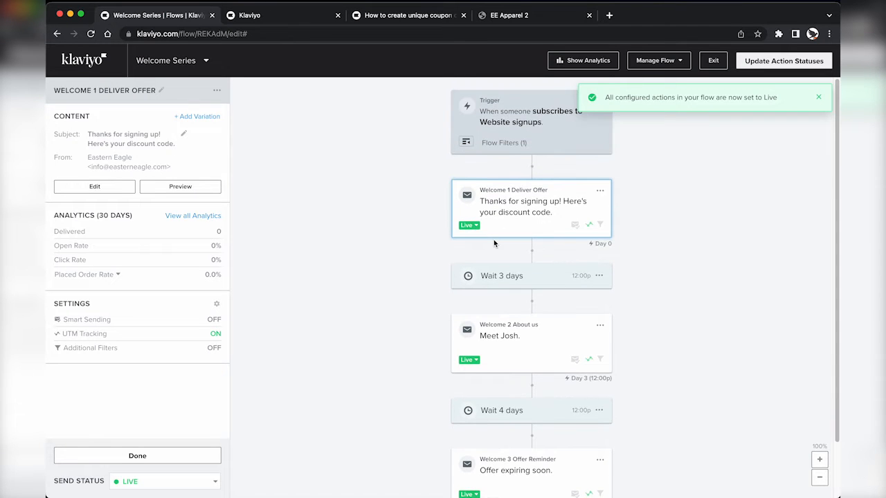
{"action": "left_click", "coordinate": [716, 63]}
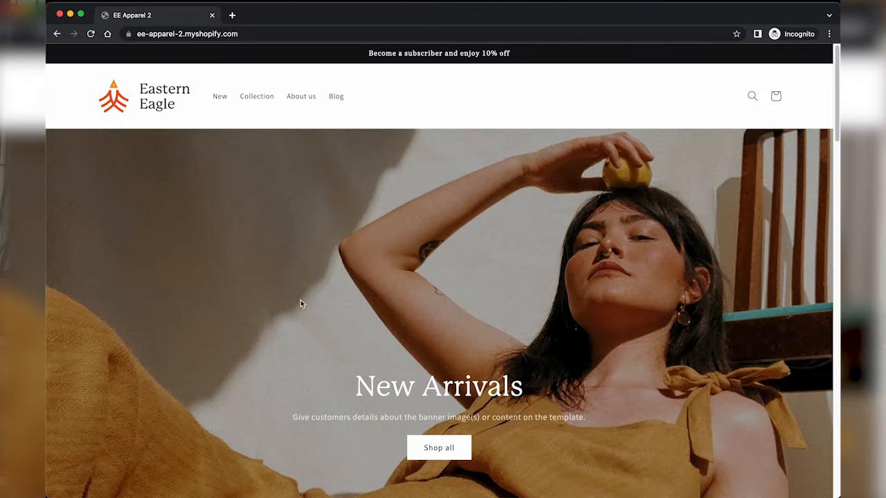
Step: Sign up in the 10% off popup with a test e-mail address, then submit a phone number for SMS deals
{"action": "scroll", "coordinate": [297, 318], "scroll_direction": "down", "scroll_amount": 10}
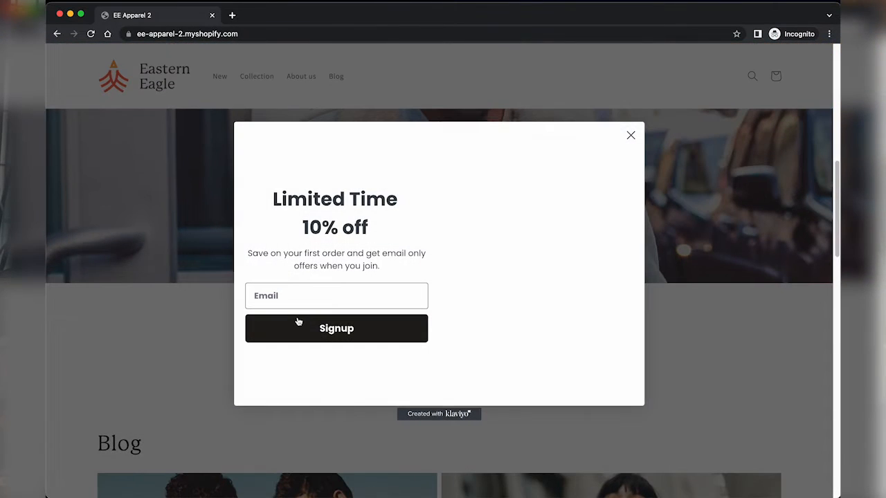
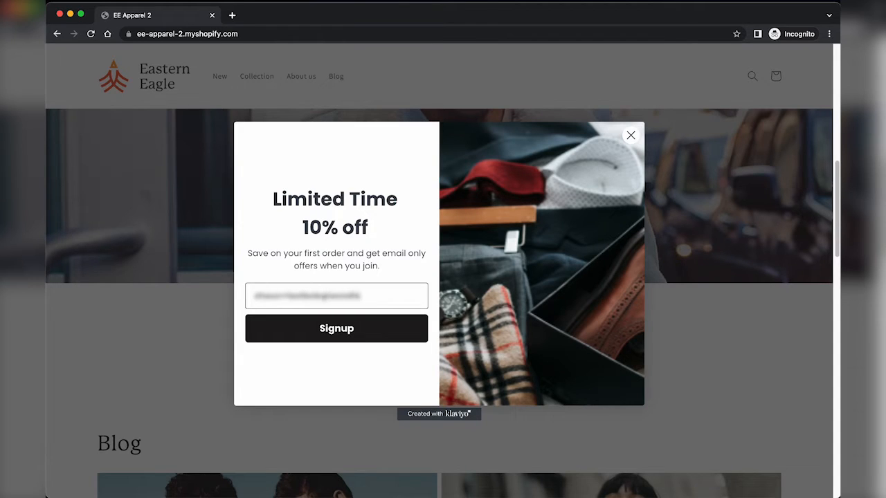
{"action": "left_click", "coordinate": [285, 341]}
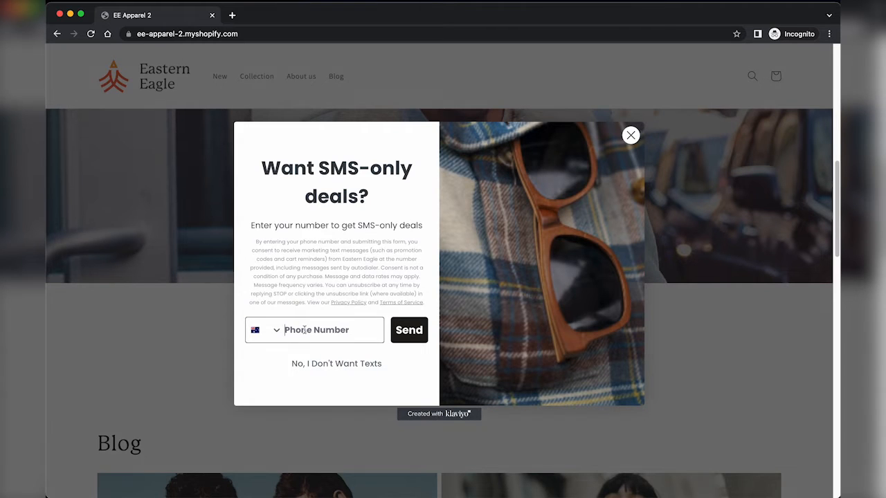
{"action": "left_click", "coordinate": [409, 331]}
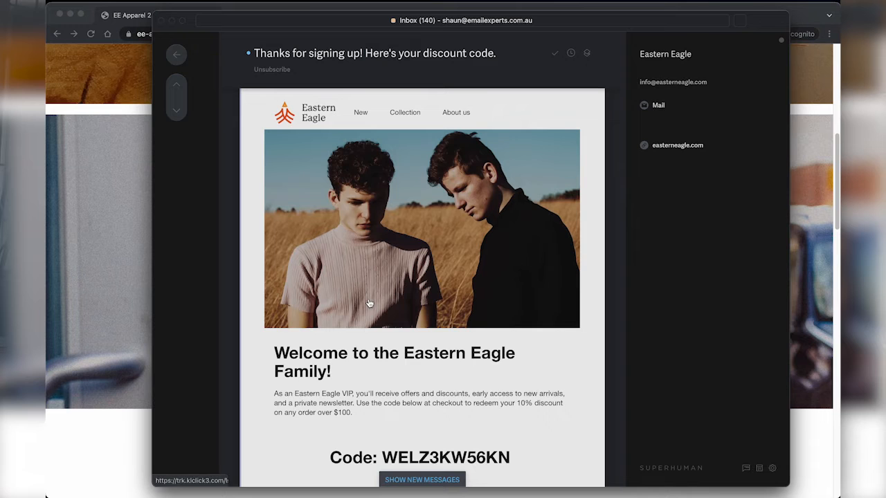
Step: Select the unique discount code shown in the received welcome email
{"action": "scroll", "coordinate": [418, 439], "scroll_direction": "down", "scroll_amount": 2}
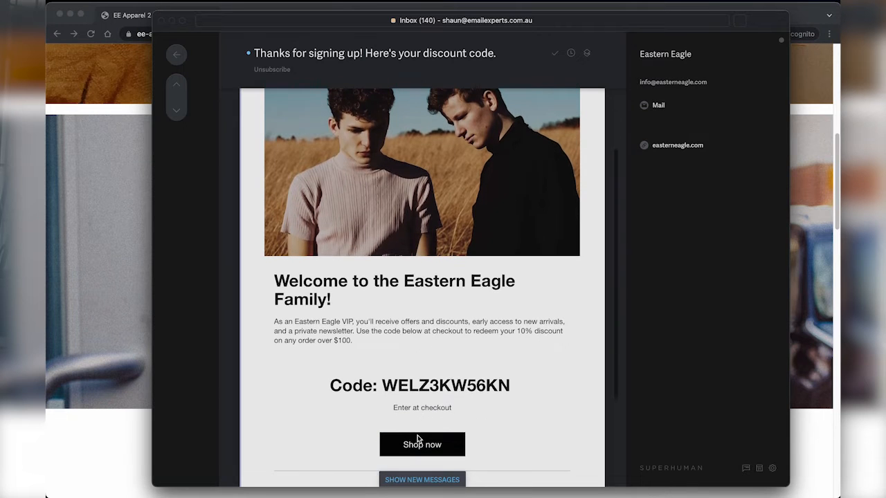
{"action": "scroll", "coordinate": [373, 373], "scroll_direction": "down", "scroll_amount": 2}
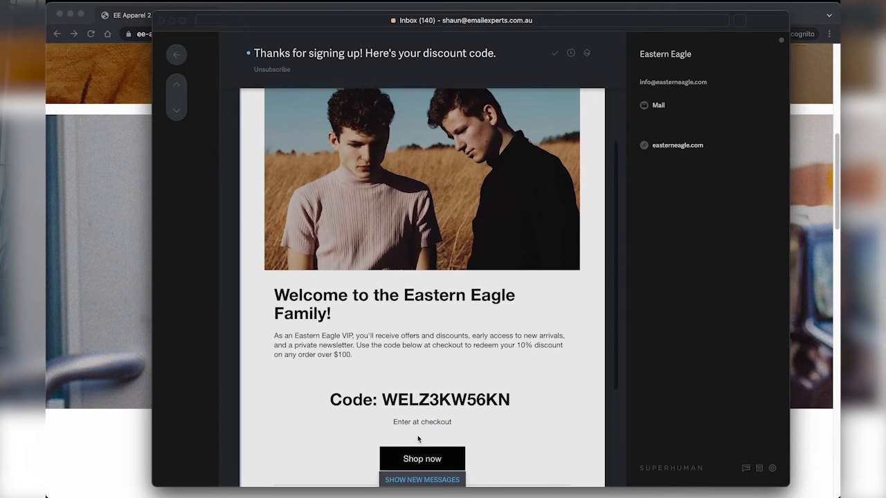
{"action": "double_click", "coordinate": [440, 346]}
{"action": "key", "text": "super+c"}
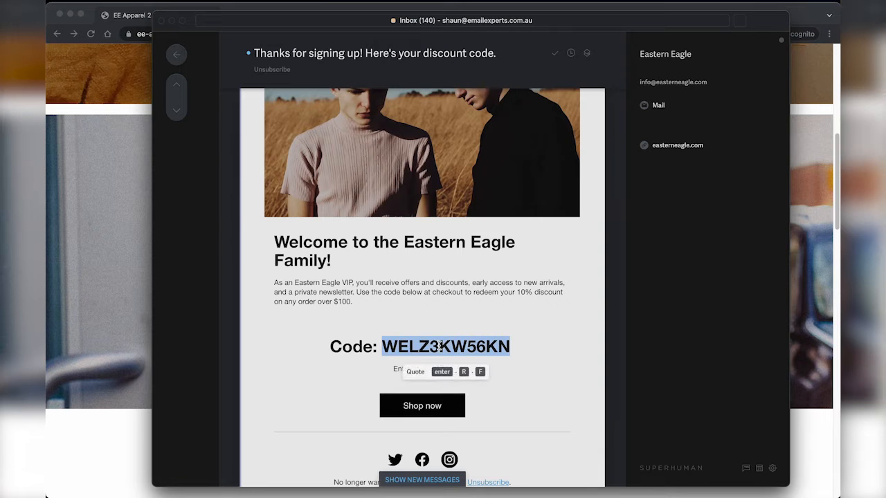
{"action": "left_click", "coordinate": [129, 295]}
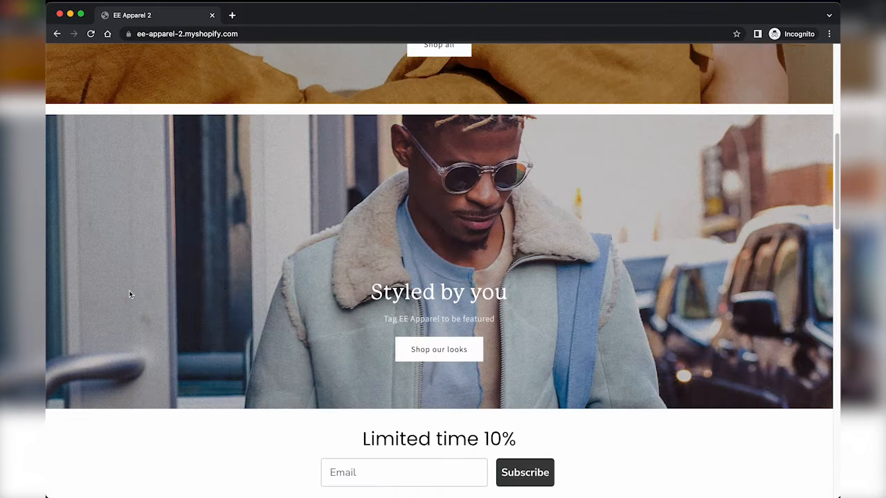
Step: Browse the Shop all collection and open the Fluro beanie product page
{"action": "scroll", "coordinate": [304, 192], "scroll_direction": "up", "scroll_amount": 5}
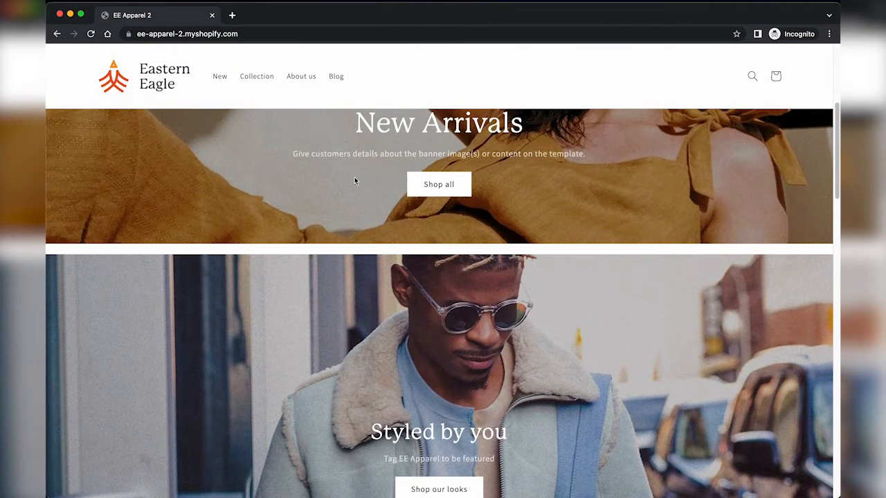
{"action": "left_click", "coordinate": [457, 183]}
{"action": "scroll", "coordinate": [316, 362], "scroll_direction": "down", "scroll_amount": 4}
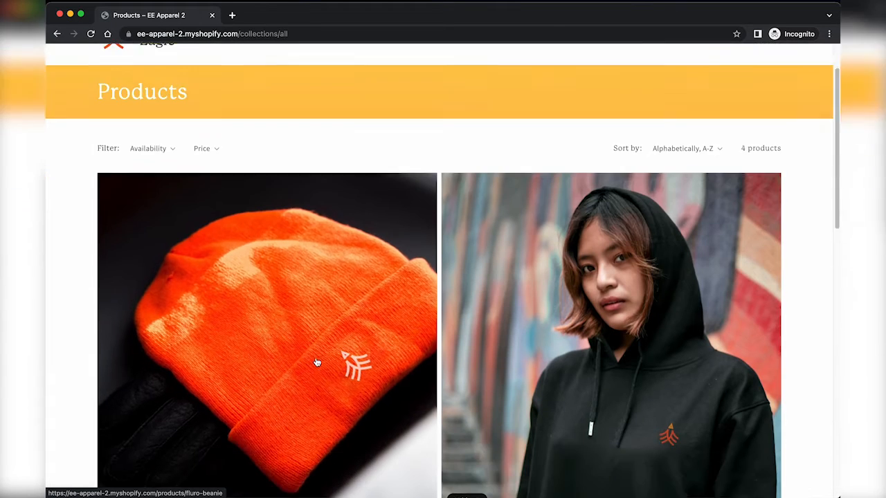
{"action": "scroll", "coordinate": [317, 362], "scroll_direction": "down", "scroll_amount": 3}
{"action": "left_click", "coordinate": [477, 274]}
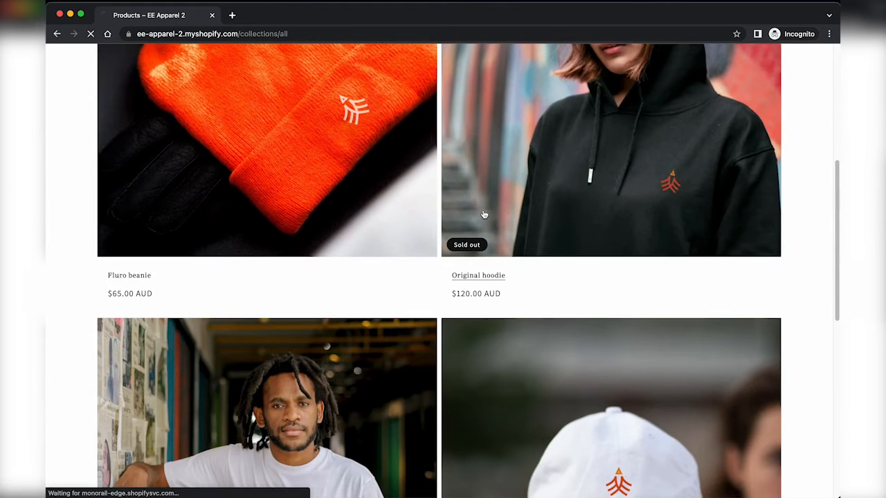
{"action": "scroll", "coordinate": [431, 311], "scroll_direction": "down", "scroll_amount": 1}
{"action": "key", "text": "super+Left"}
{"action": "scroll", "coordinate": [358, 365], "scroll_direction": "down", "scroll_amount": 4}
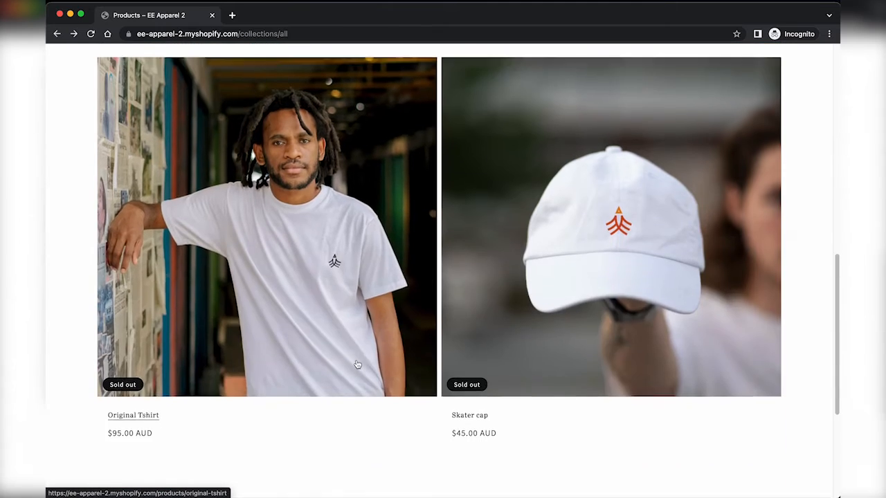
{"action": "scroll", "coordinate": [358, 365], "scroll_direction": "up", "scroll_amount": 1}
{"action": "scroll", "coordinate": [357, 365], "scroll_direction": "up", "scroll_amount": 2}
{"action": "left_click", "coordinate": [307, 211]}
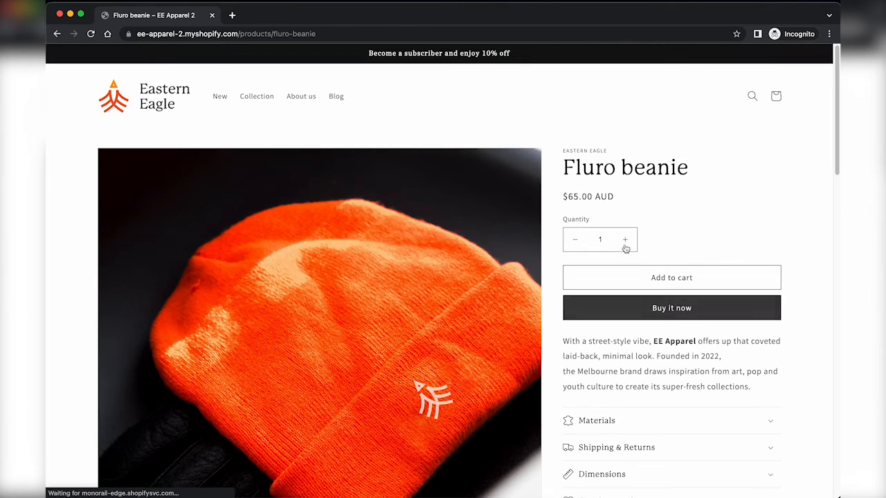
Step: Add two Fluro beanies to the cart and check out with the pasted discount code, totalling $117.00
{"action": "left_click", "coordinate": [626, 241]}
{"action": "left_click", "coordinate": [647, 278]}
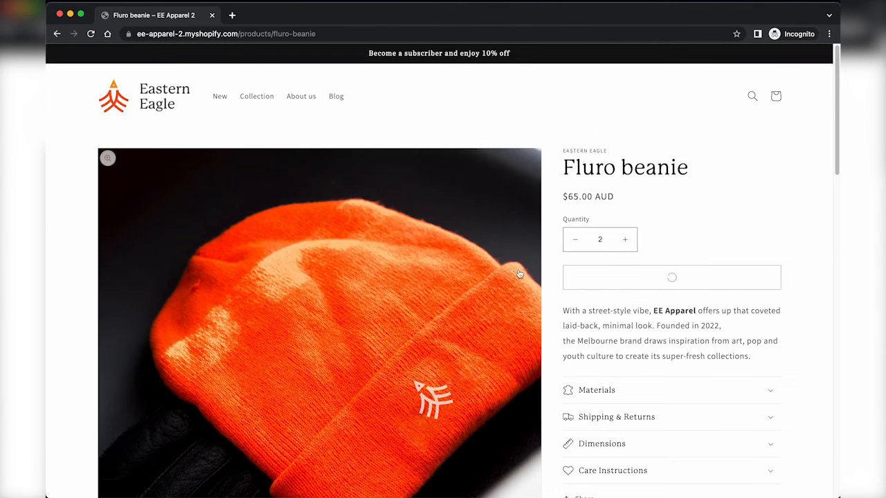
{"action": "left_click", "coordinate": [668, 269]}
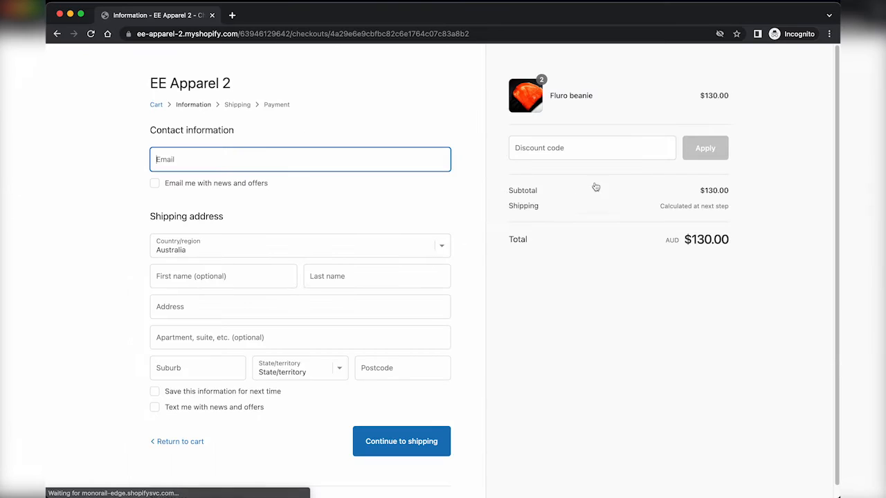
{"action": "left_click", "coordinate": [609, 142]}
{"action": "key", "text": "super+v"}
{"action": "key", "text": "Return"}
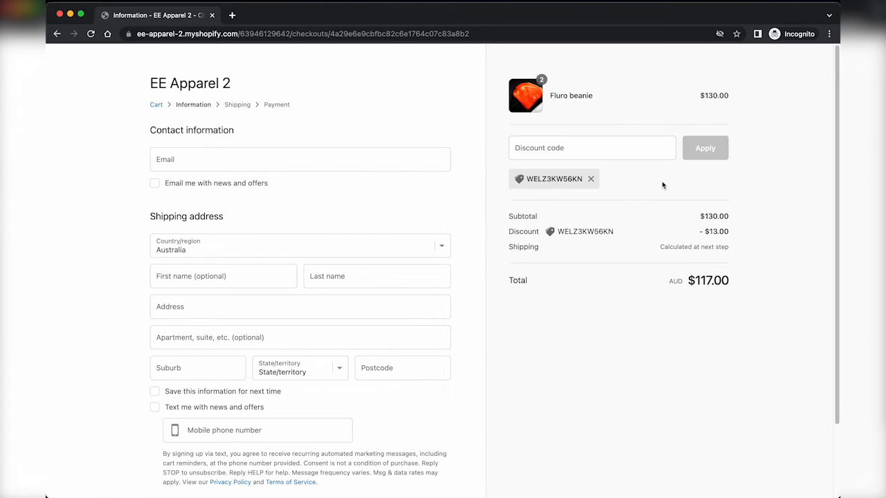
{"action": "left_click_drag", "start_coordinate": [729, 232], "coordinate": [713, 217]}
{"action": "left_click", "coordinate": [717, 217]}
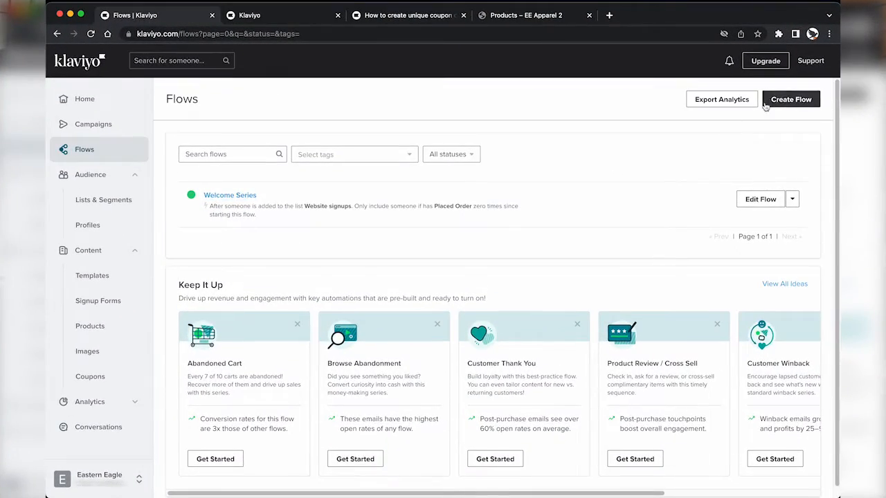
Step: Create a flow from the Abandoned Cart Reminder – Standard template, with Checkout Started trigger and two emails
{"action": "left_click", "coordinate": [765, 104]}
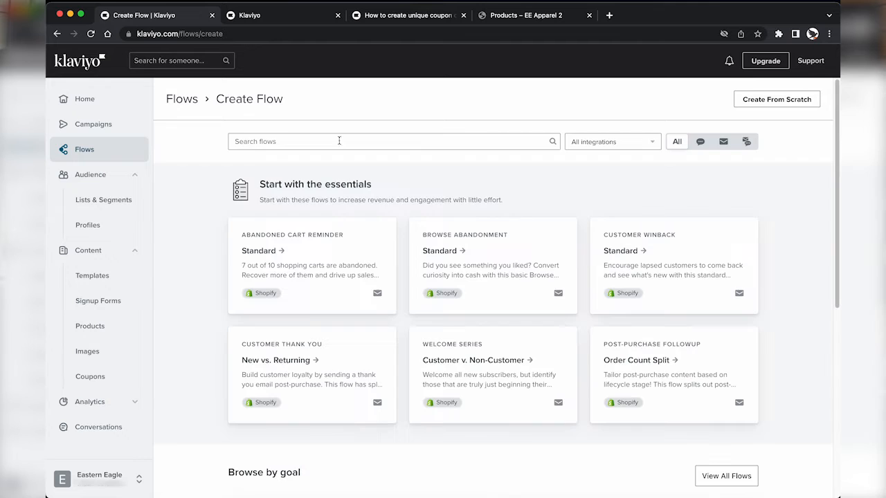
{"action": "left_click", "coordinate": [280, 143]}
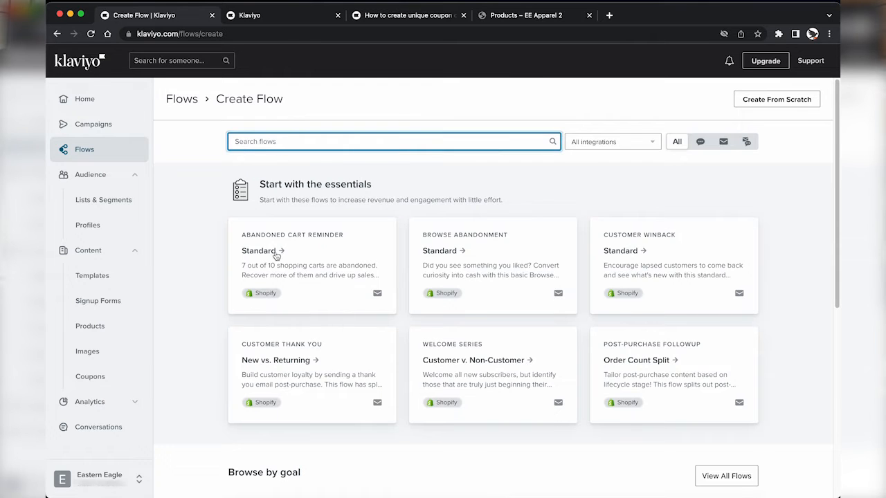
{"action": "left_click", "coordinate": [283, 262]}
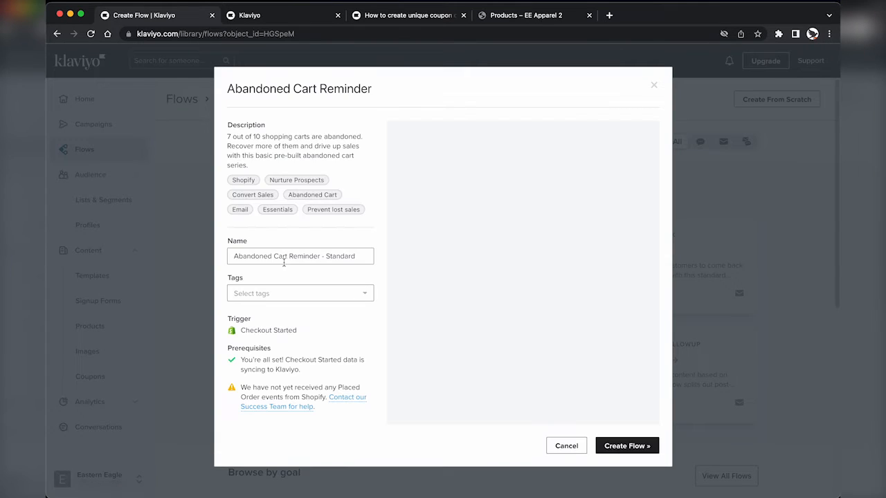
{"action": "scroll", "coordinate": [518, 342], "scroll_direction": "down", "scroll_amount": 3}
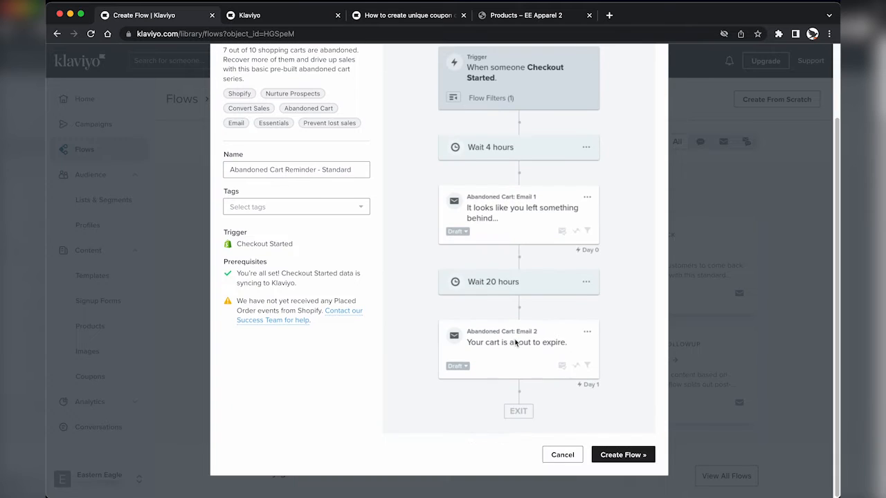
{"action": "left_click", "coordinate": [627, 486]}
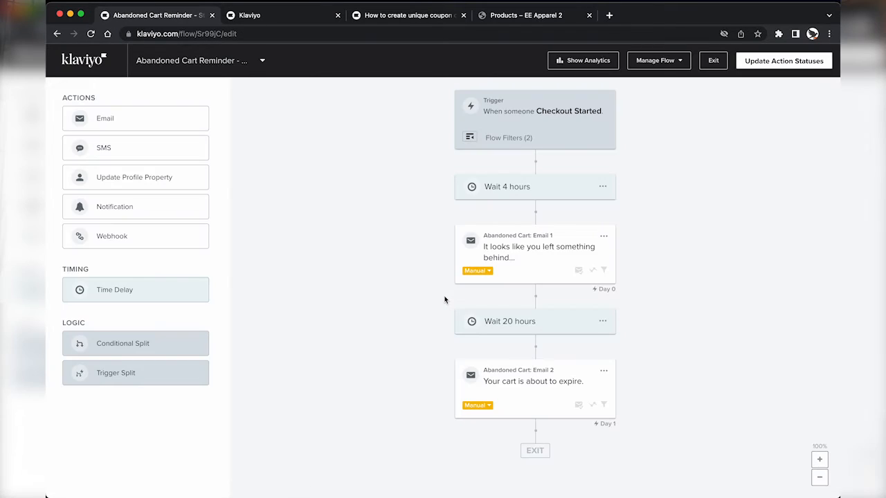
Step: Open the Abandoned Cart: Email 1 settings, subject "It looks like you left something behind…"
{"action": "left_click", "coordinate": [524, 273]}
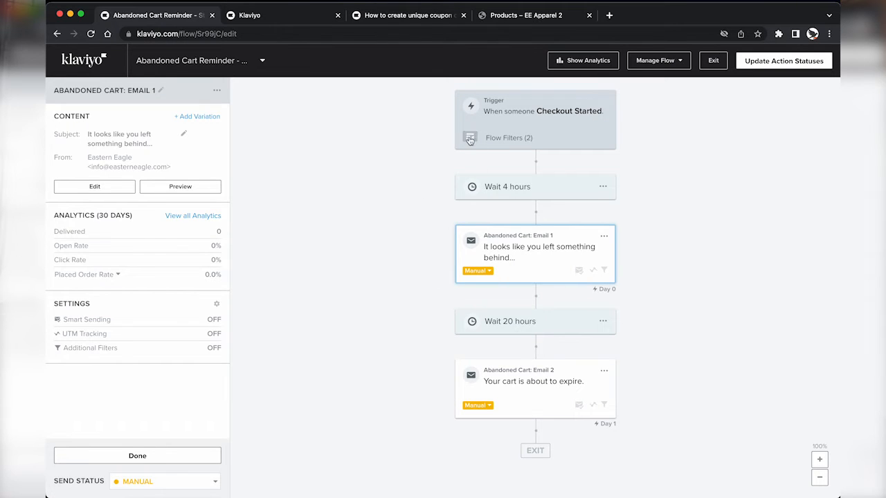
{"action": "mouse_move", "coordinate": [470, 141]}
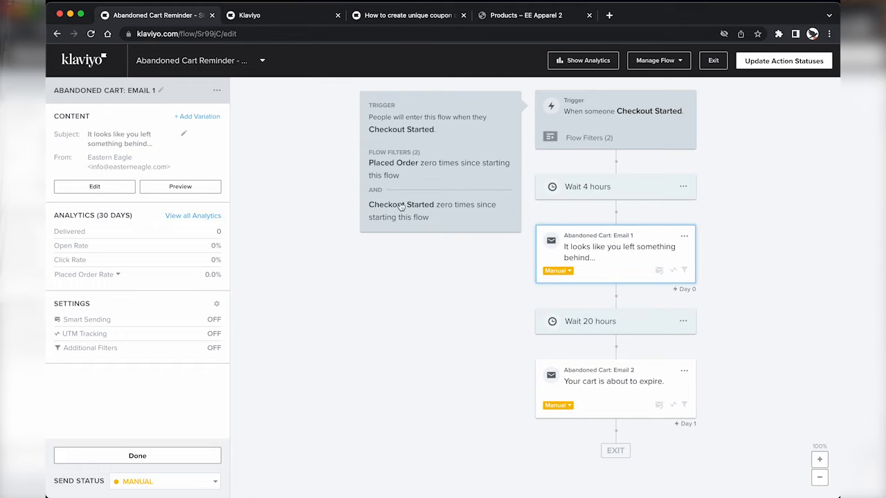
{"action": "left_click", "coordinate": [588, 236]}
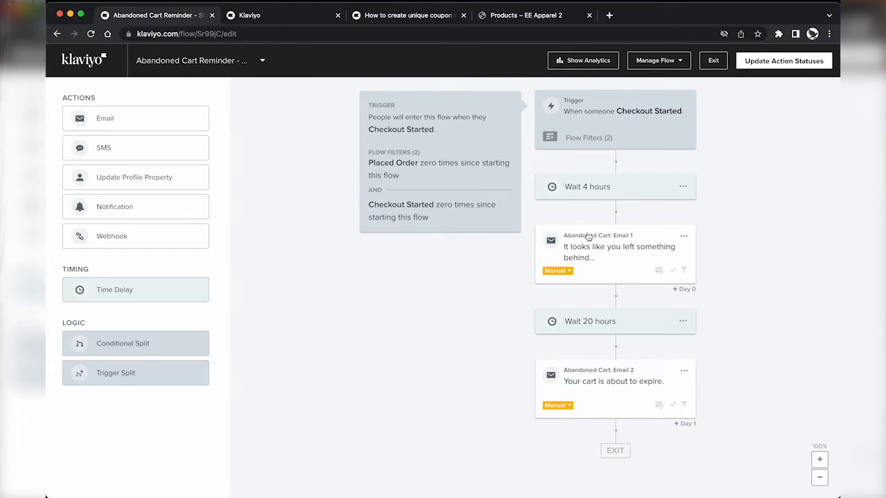
{"action": "left_click", "coordinate": [582, 247]}
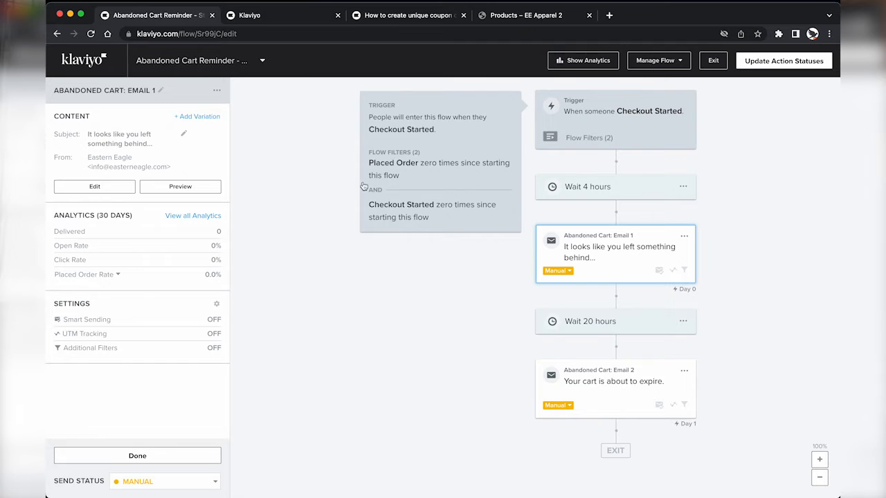
{"action": "left_click", "coordinate": [120, 189]}
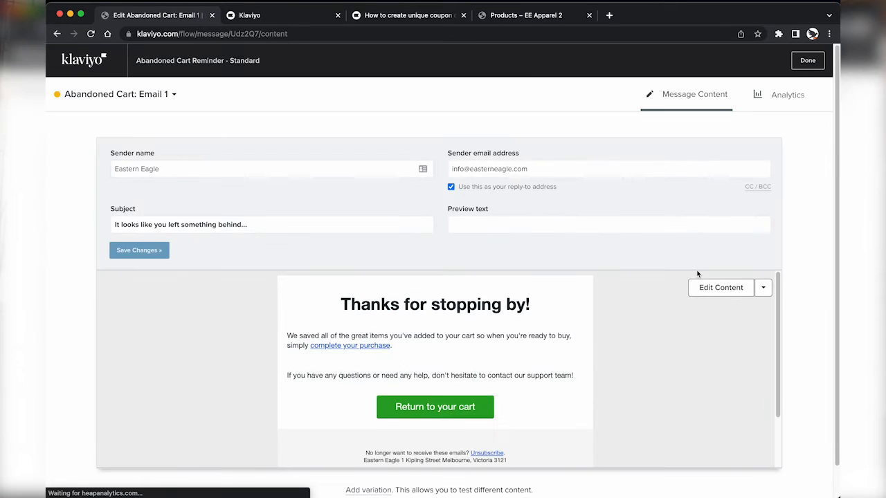
Step: Preview the email with a recent Started Checkout event so the product table shows the Fluro beanie
{"action": "left_click", "coordinate": [718, 291]}
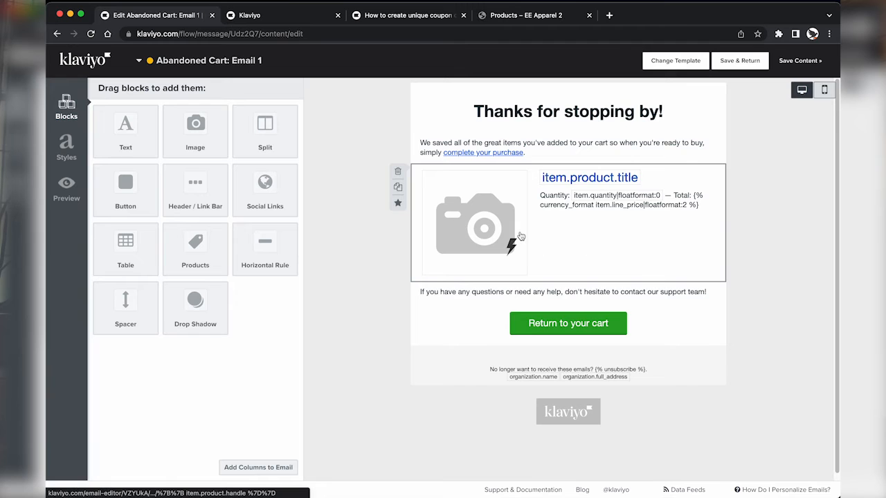
{"action": "left_click", "coordinate": [504, 214]}
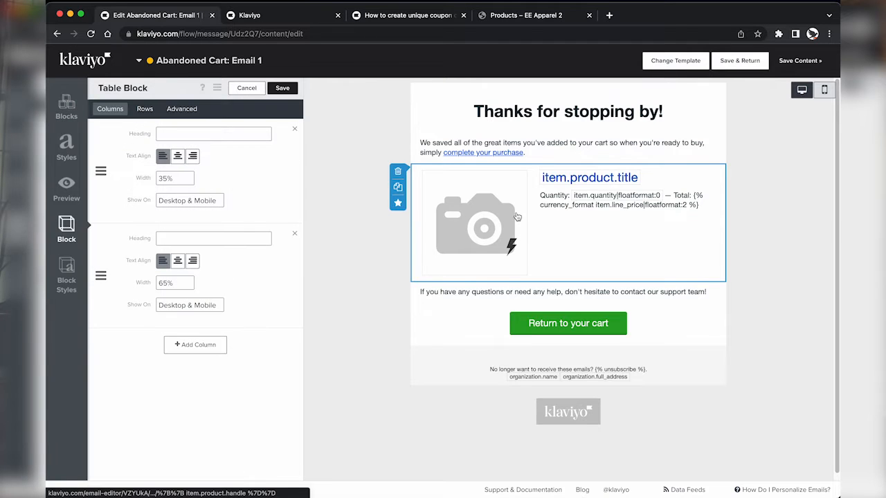
{"action": "left_click", "coordinate": [67, 188]}
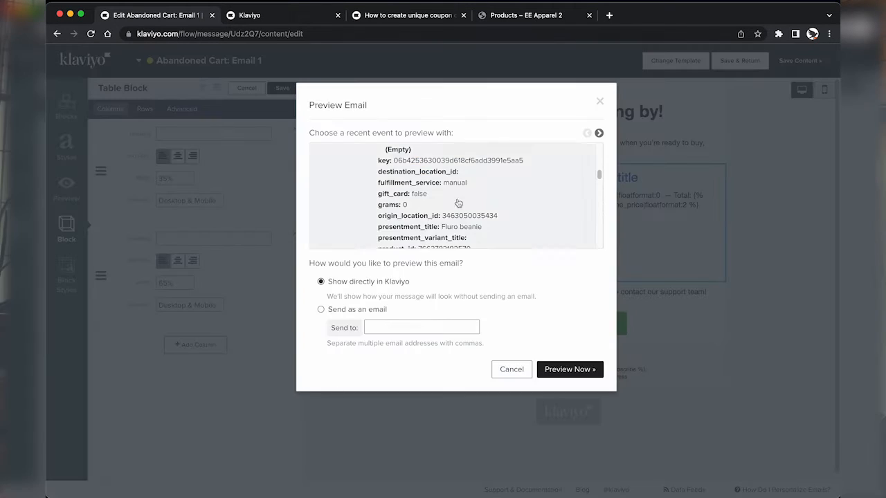
{"action": "left_click", "coordinate": [599, 134]}
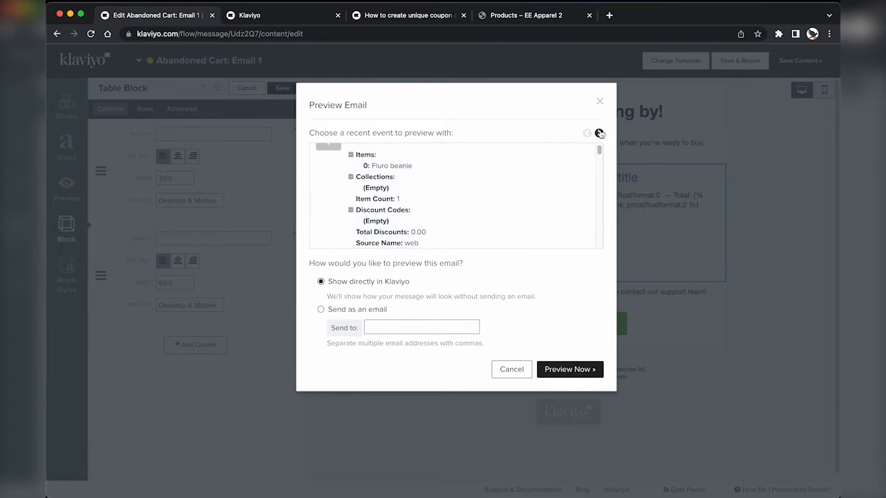
{"action": "left_click", "coordinate": [566, 373]}
{"action": "scroll", "coordinate": [316, 337], "scroll_direction": "down", "scroll_amount": 1}
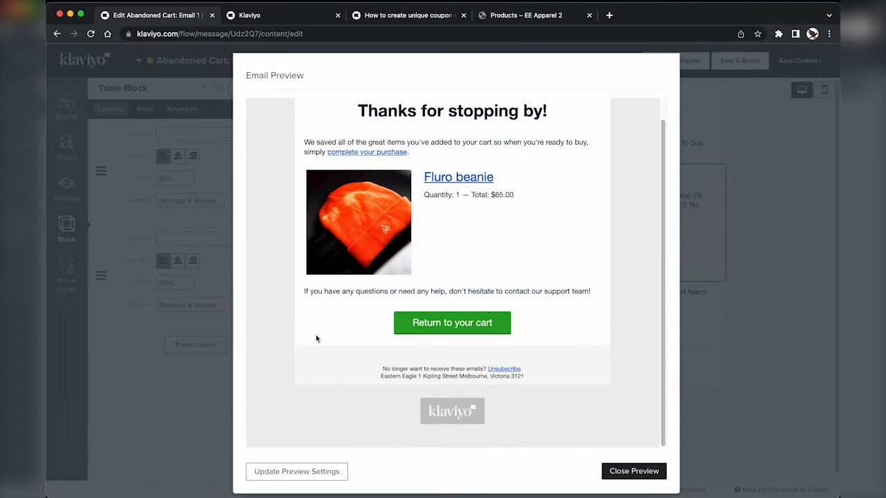
{"action": "scroll", "coordinate": [317, 338], "scroll_direction": "up", "scroll_amount": 1}
{"action": "left_click", "coordinate": [629, 472]}
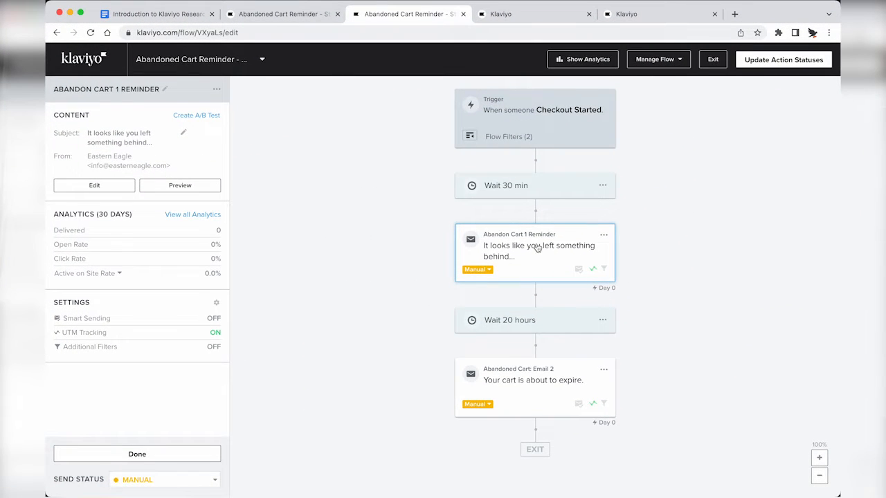
Step: Clone the Abandon Cart 1 Reminder email below the original and open the copy for editing
{"action": "left_click", "coordinate": [604, 236]}
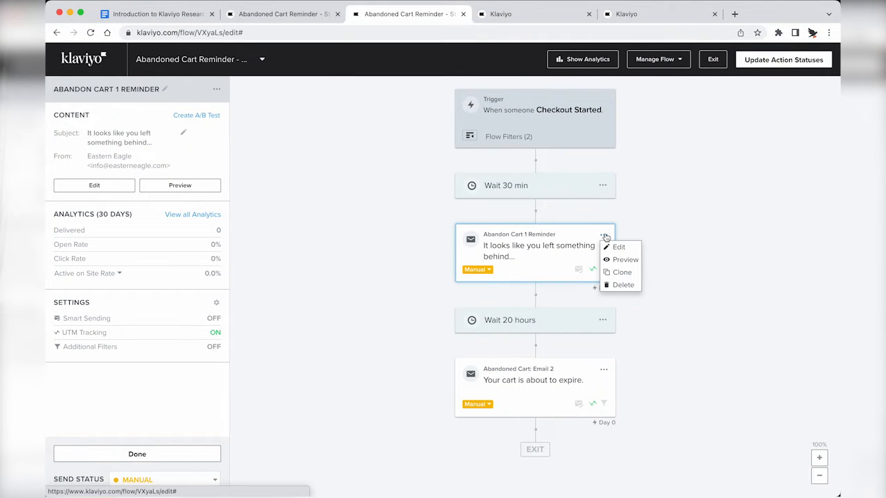
{"action": "left_click", "coordinate": [621, 272]}
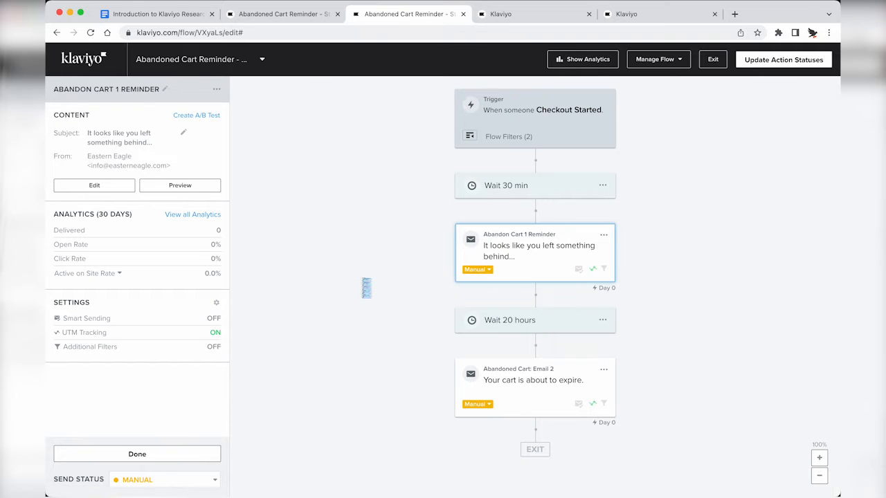
{"action": "left_click", "coordinate": [515, 262]}
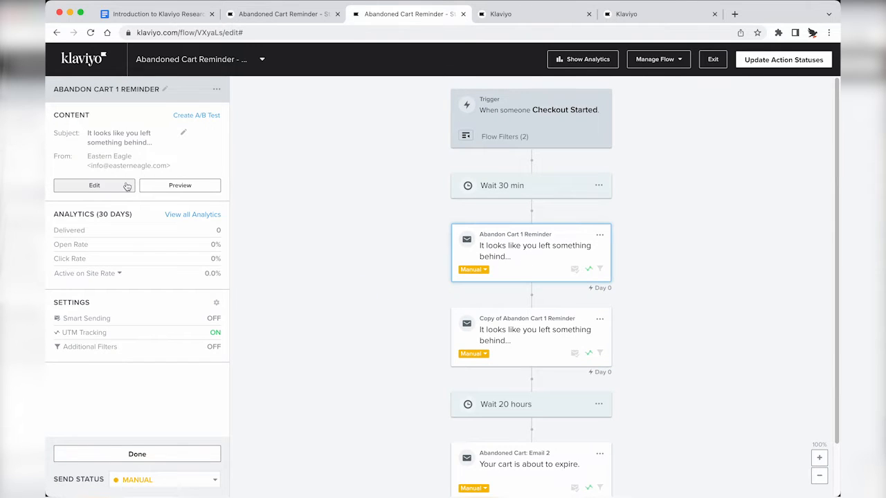
{"action": "left_click", "coordinate": [536, 253]}
{"action": "left_click", "coordinate": [536, 254]}
{"action": "left_click", "coordinate": [512, 347]}
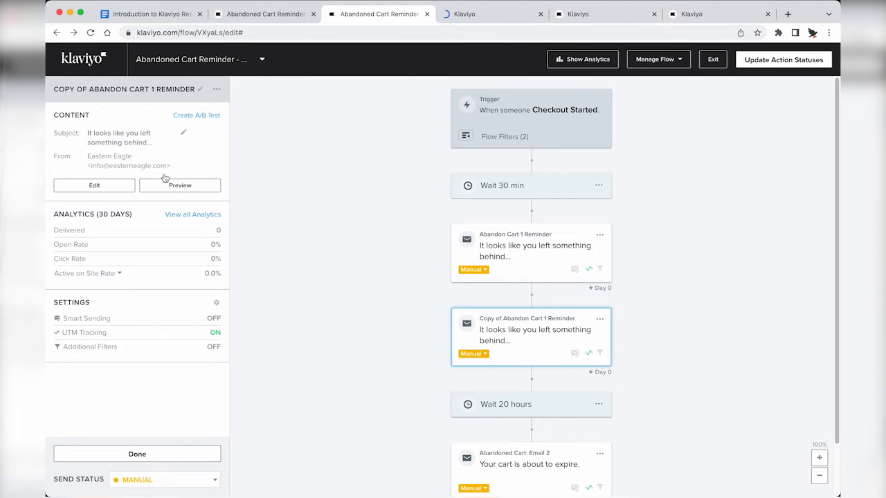
{"action": "left_click", "coordinate": [106, 189]}
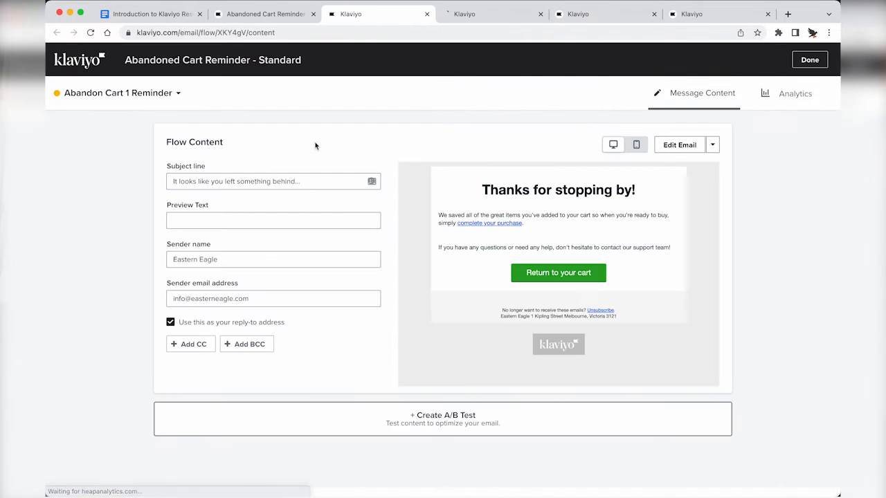
Step: On the Copy of Abandon Cart 1 Reminder, choose Change Template and start from Drag and Drop
{"action": "left_click", "coordinate": [665, 148]}
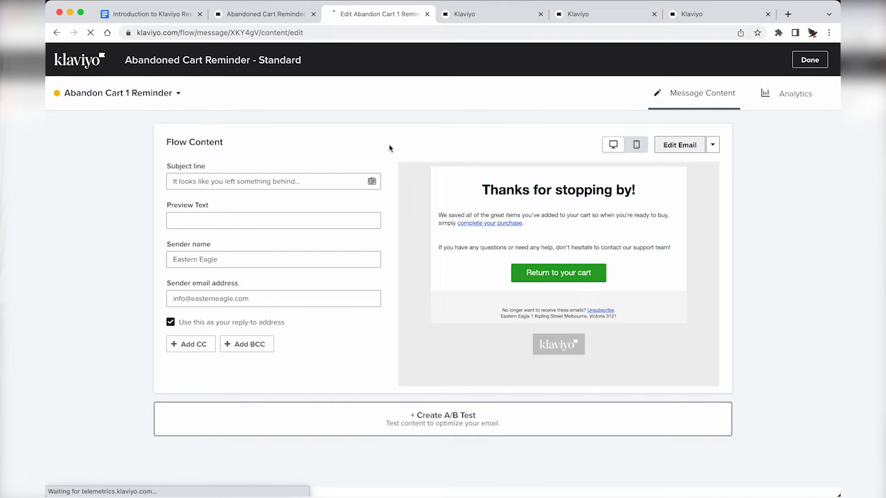
{"action": "key", "text": "ctrl+Tab"}
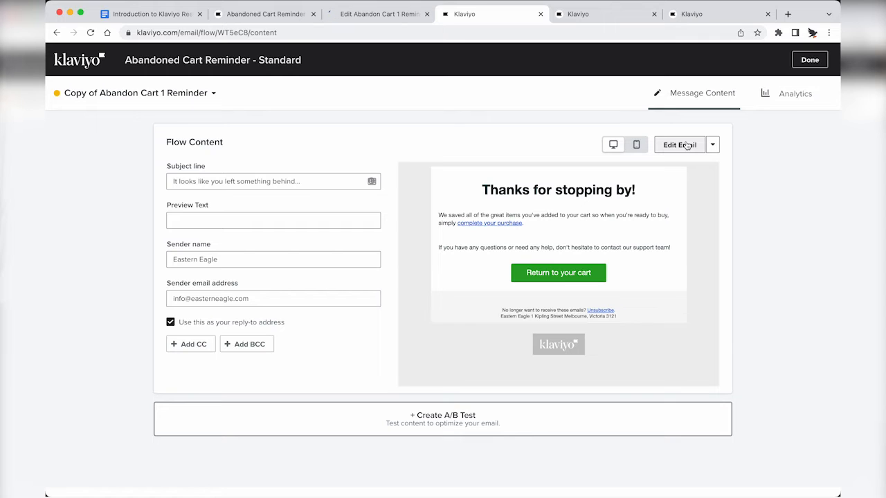
{"action": "key", "text": "ctrl+shift+Tab"}
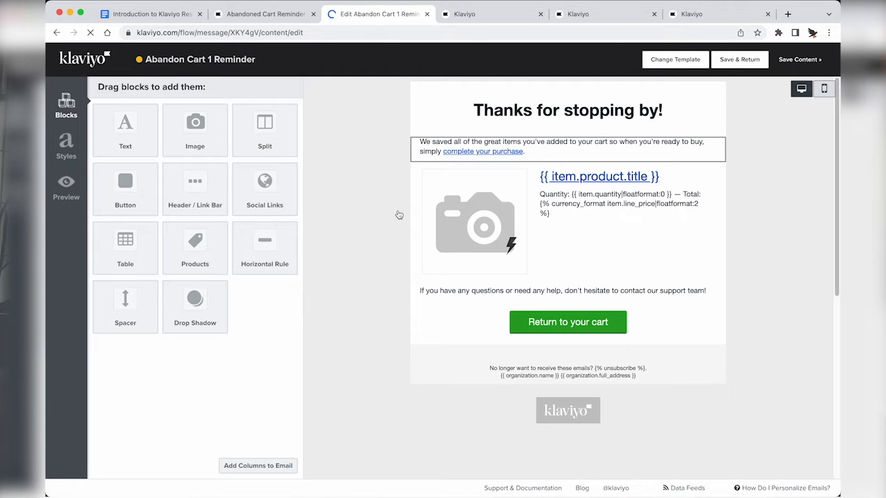
{"action": "key", "text": "ctrl+Tab"}
{"action": "left_click", "coordinate": [713, 145]}
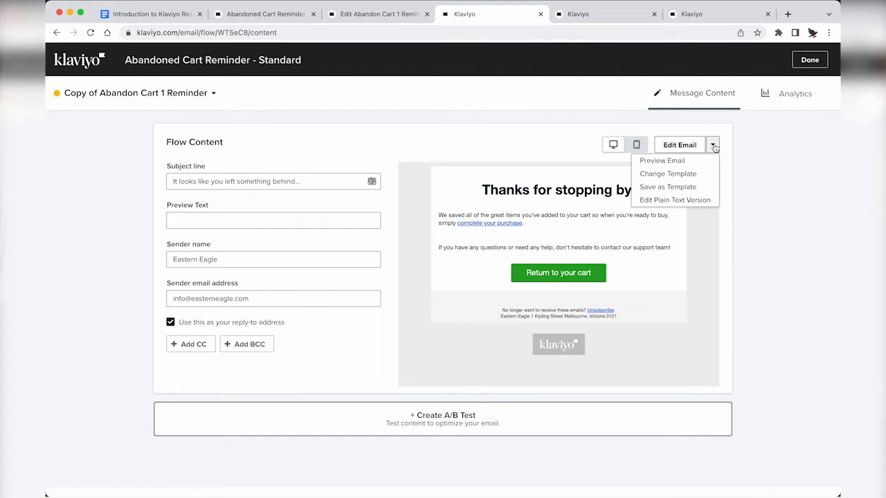
{"action": "key", "text": "ctrl+shift+Tab"}
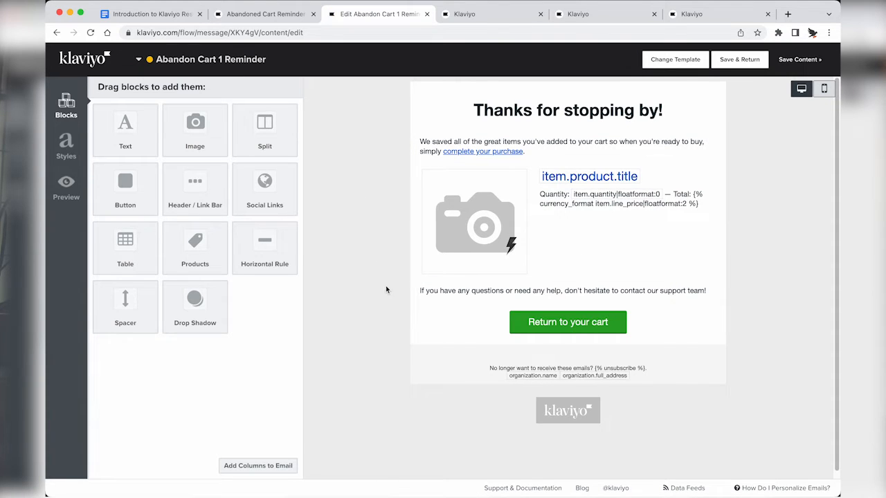
{"action": "key", "text": "ctrl+Tab"}
{"action": "left_click", "coordinate": [713, 144]}
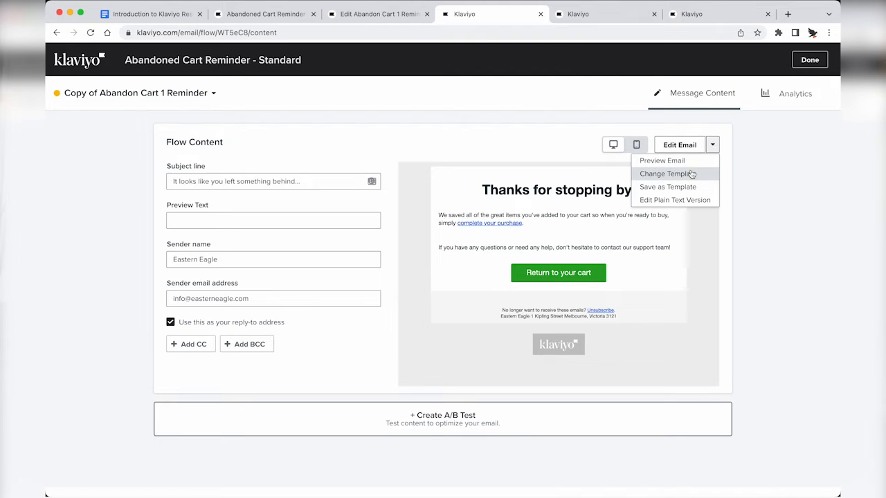
{"action": "left_click", "coordinate": [684, 173]}
{"action": "left_click", "coordinate": [566, 265]}
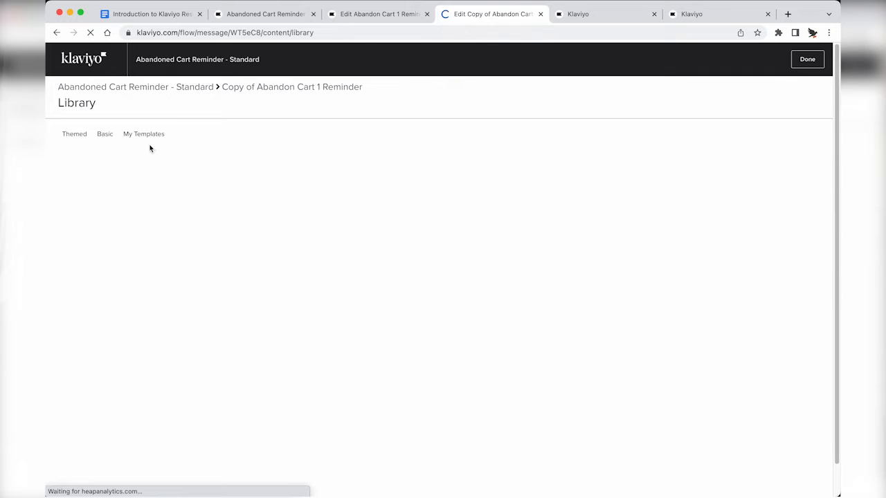
Step: Apply the Eastern Eagle master template from My Templates and delete its hero image
{"action": "left_click", "coordinate": [144, 135]}
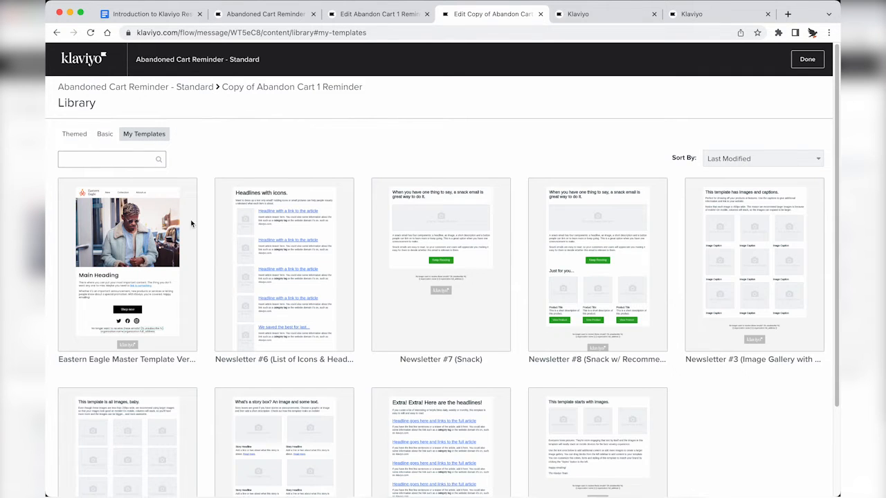
{"action": "left_click", "coordinate": [176, 228]}
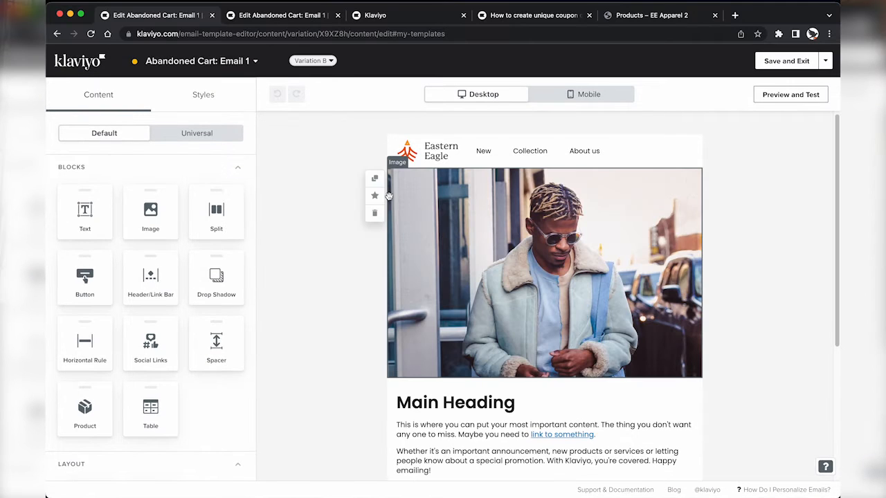
{"action": "left_click", "coordinate": [375, 212]}
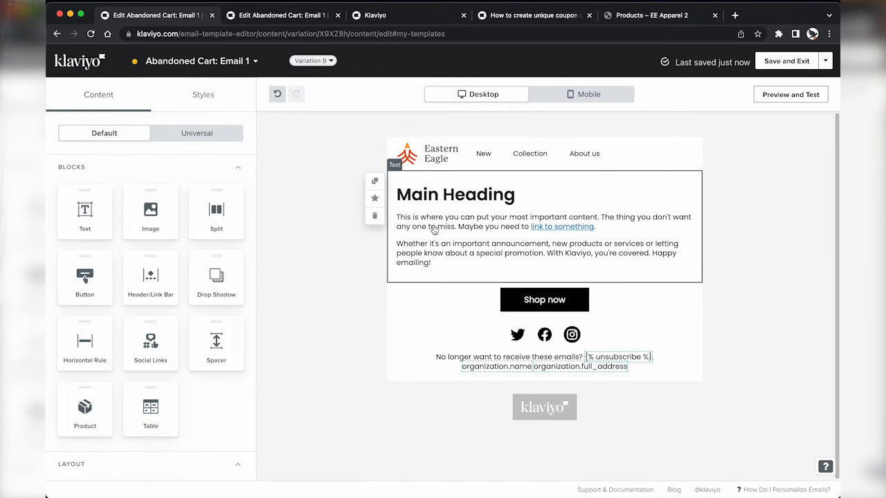
Step: Set the heading to 'You have great taste!' and replace the body with 'Of course, we might be biased…' cart copy
{"action": "left_click", "coordinate": [434, 230]}
{"action": "left_click_drag", "start_coordinate": [140, 231], "coordinate": [10, 234]}
{"action": "type", "text": "You have great tas"}
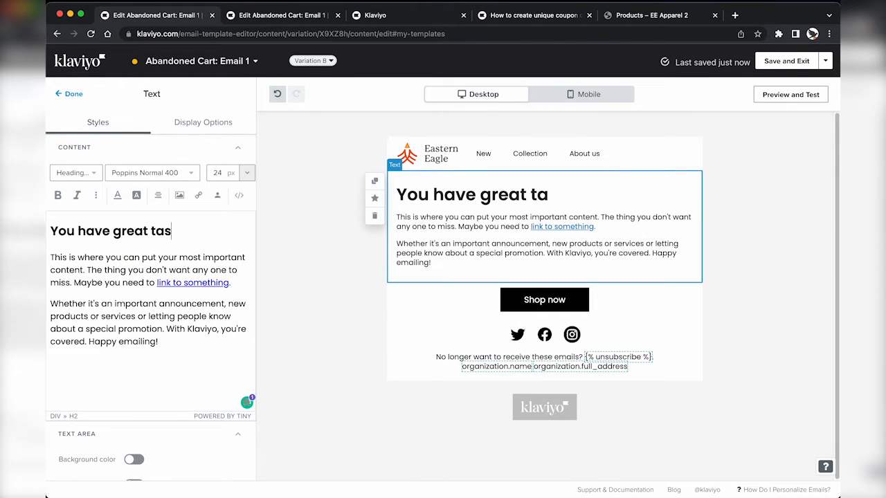
{"action": "type", "text": "te!"}
{"action": "left_click_drag", "start_coordinate": [59, 259], "coordinate": [185, 338]}
{"action": "type", "text": "Of course, we"}
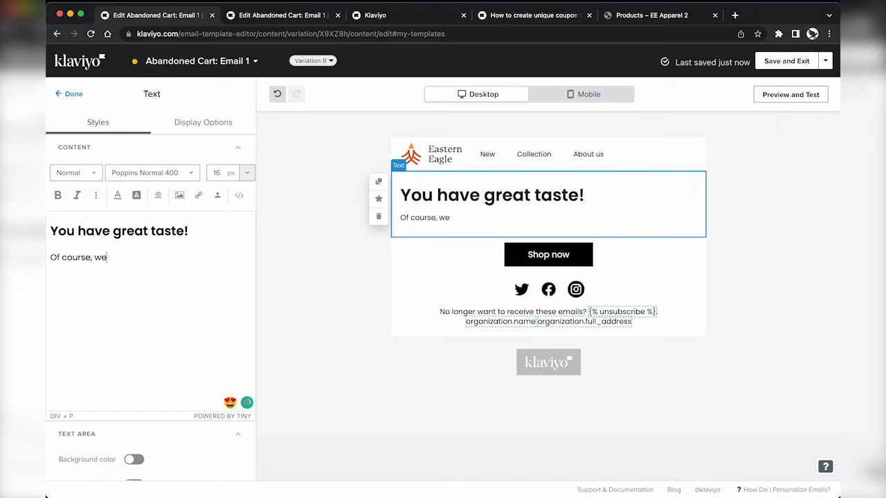
{"action": "type", "text": " might be bia"}
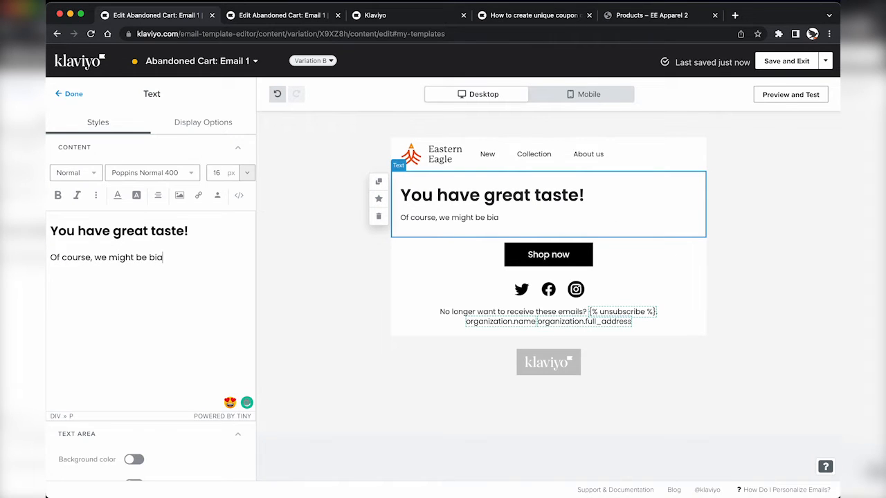
{"action": "type", "text": "sed. See what's"}
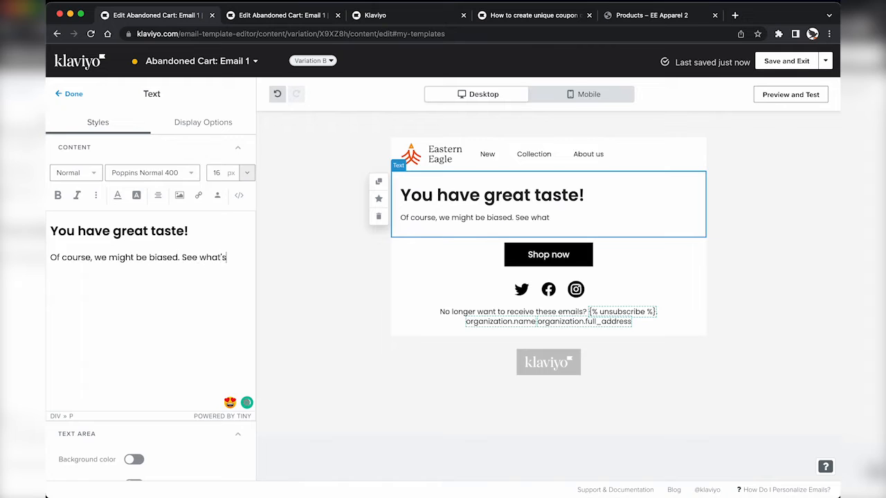
{"action": "type", "text": " waiting for you in yo"}
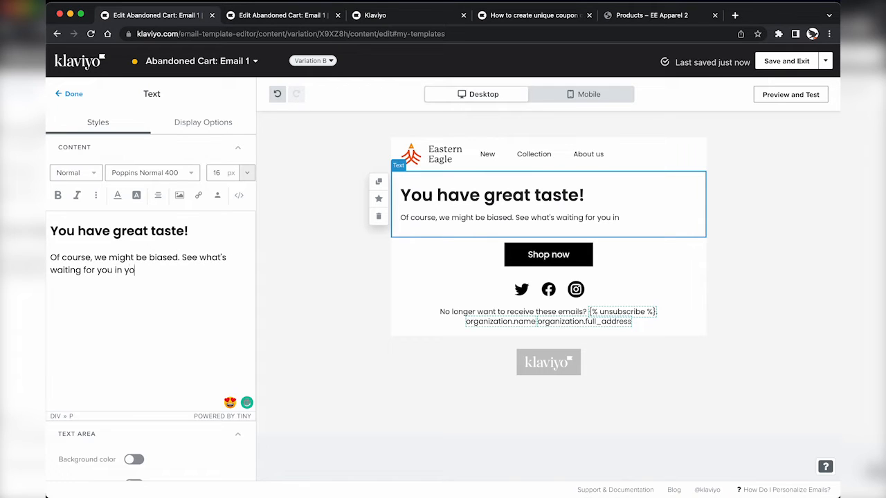
{"action": "type", "text": "ur cart."}
{"action": "left_click", "coordinate": [74, 95]}
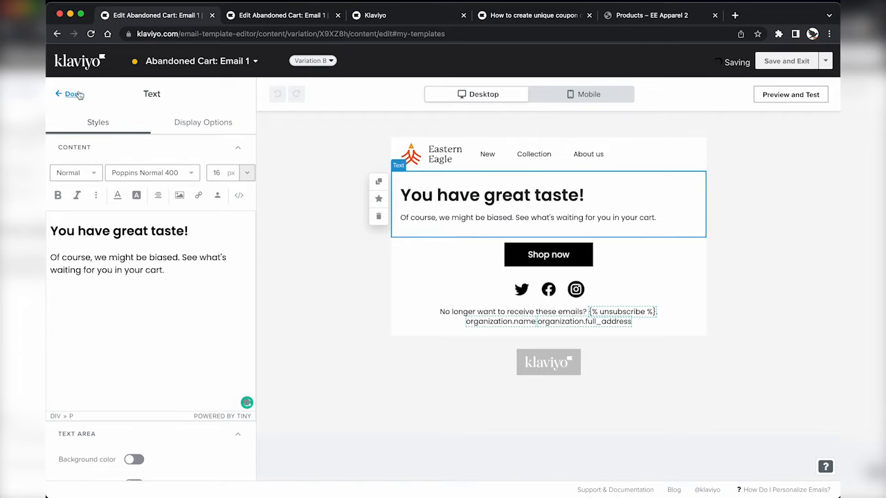
Step: Relabel the Shop now button to 'Return to your cart'
{"action": "key", "text": "ctrl+Tab"}
{"action": "key", "text": "ctrl+shift+Tab"}
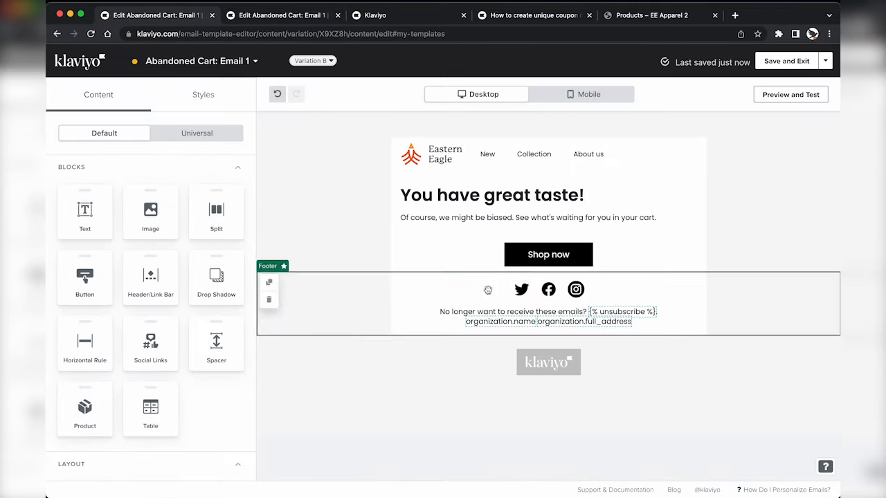
{"action": "left_click", "coordinate": [513, 267]}
{"action": "triple_click", "coordinate": [181, 174]}
{"action": "type", "text": "Return to your cart."}
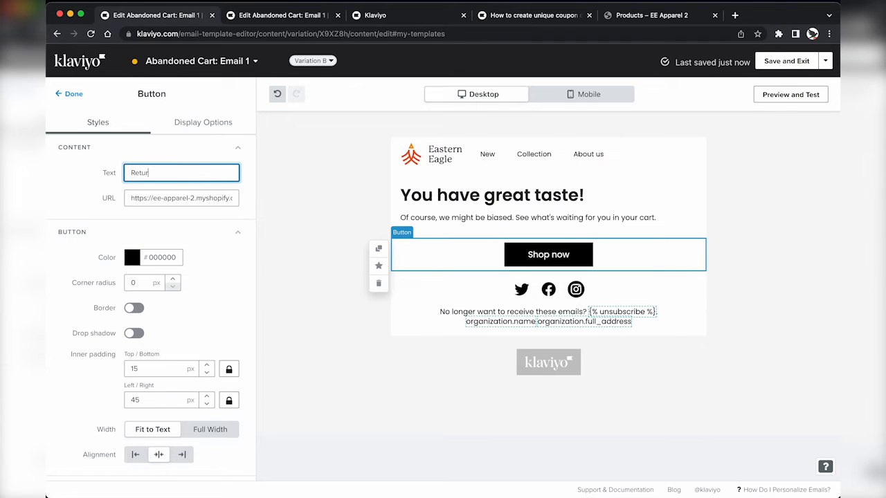
{"action": "left_click", "coordinate": [74, 95]}
{"action": "key", "text": "ctrl+Tab"}
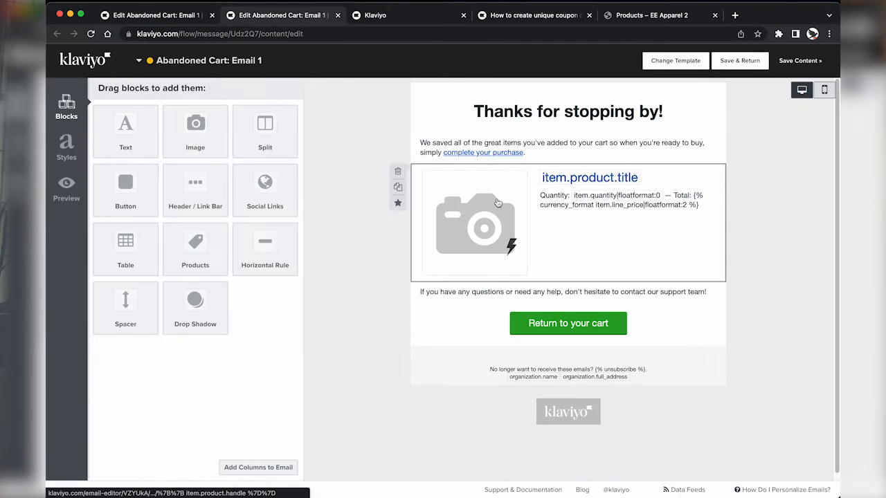
Step: Check the original product table, then drop a Table block above the 'Return to your cart.' button
{"action": "left_click", "coordinate": [457, 211]}
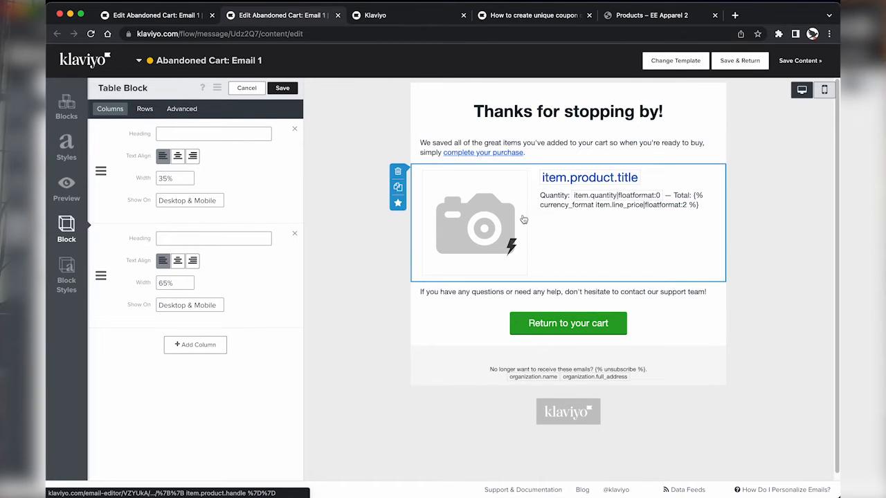
{"action": "key", "text": "ctrl+shift+Tab"}
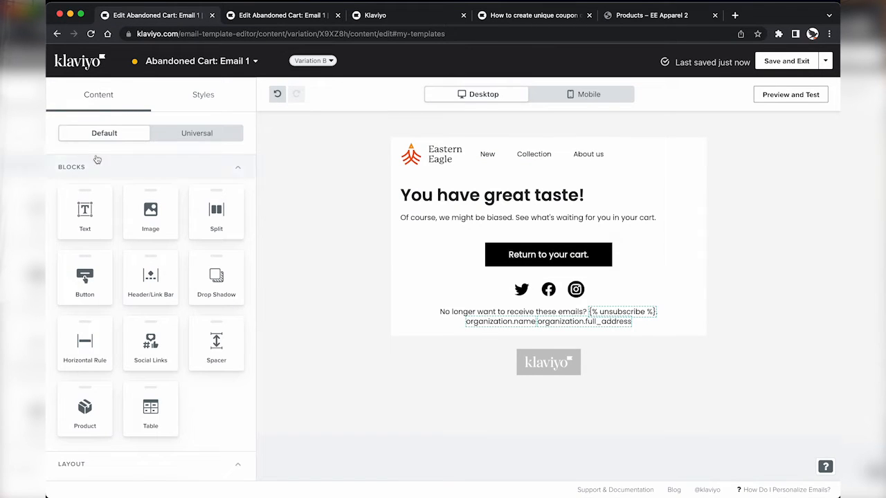
{"action": "left_click_drag", "start_coordinate": [150, 402], "coordinate": [468, 236]}
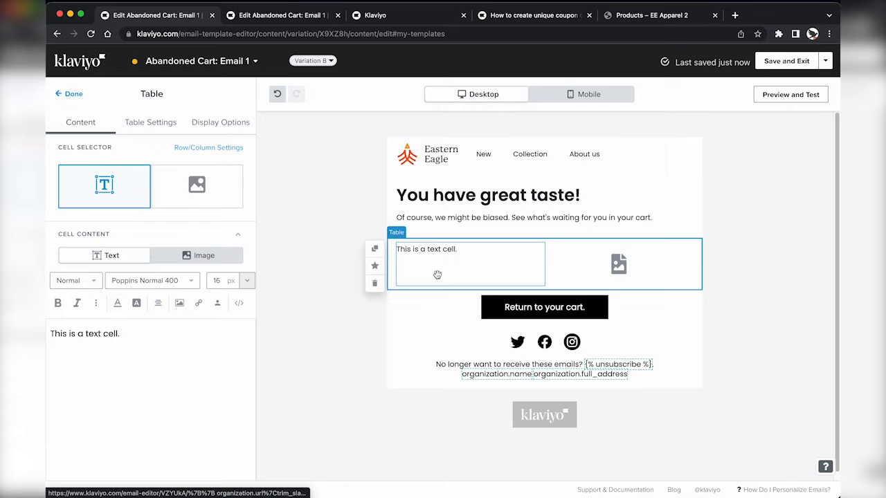
Step: Make the new table dynamic and copy the original table's row collection value
{"action": "left_click", "coordinate": [160, 123]}
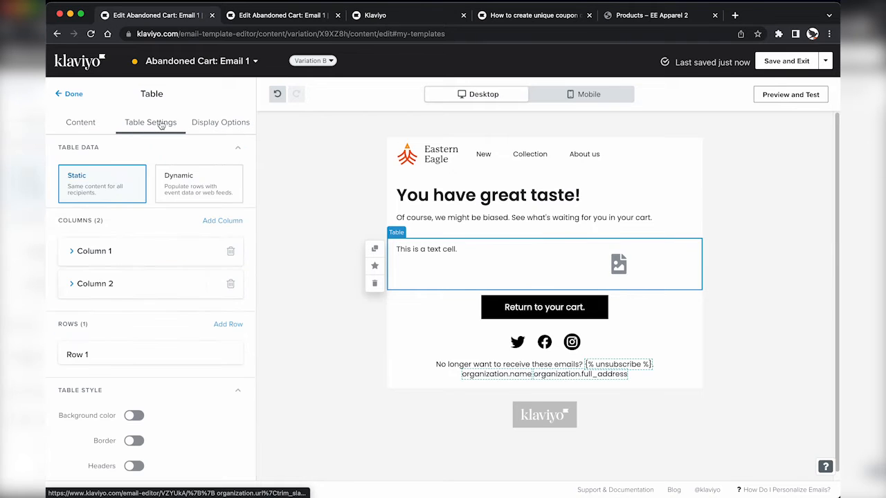
{"action": "left_click", "coordinate": [186, 182]}
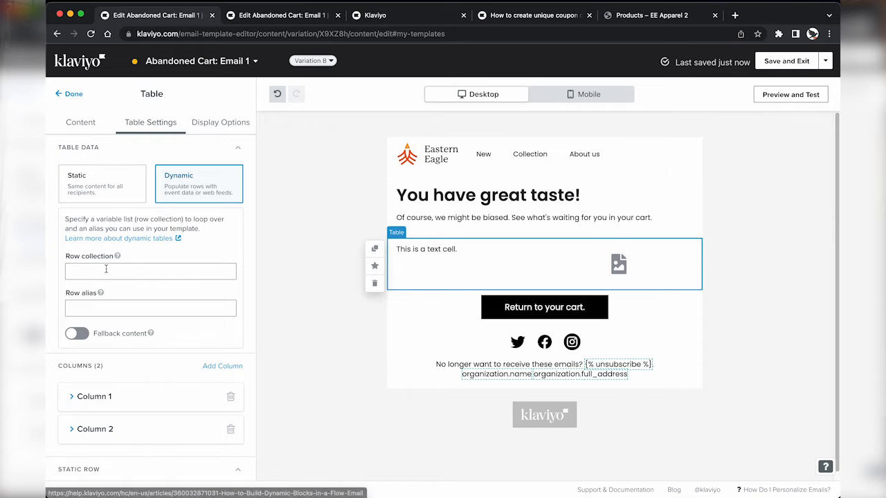
{"action": "key", "text": "ctrl+Tab"}
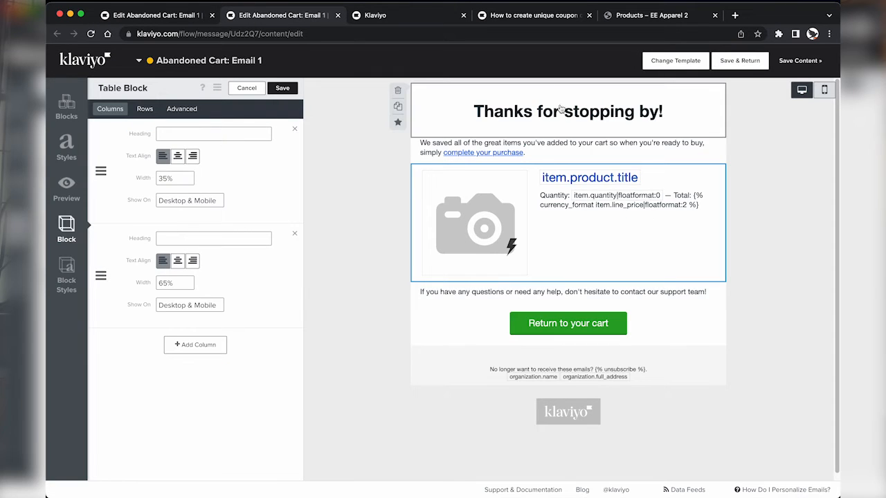
{"action": "left_click", "coordinate": [181, 108]}
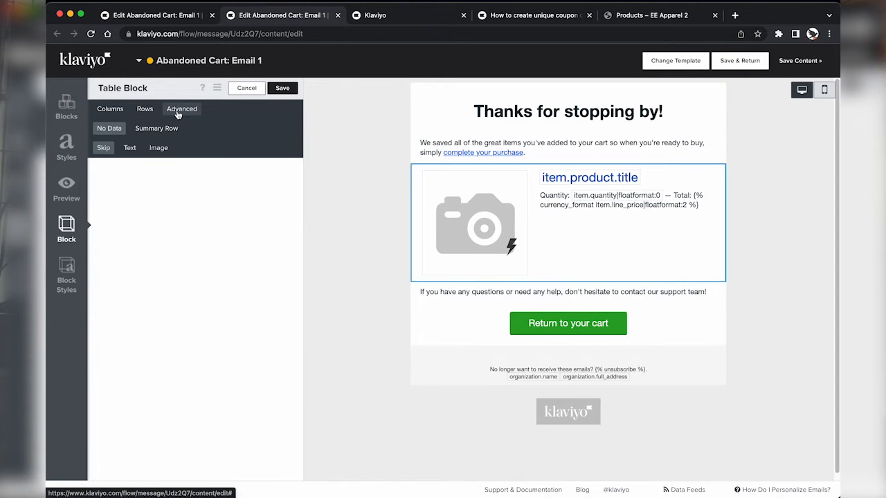
{"action": "left_click", "coordinate": [147, 109]}
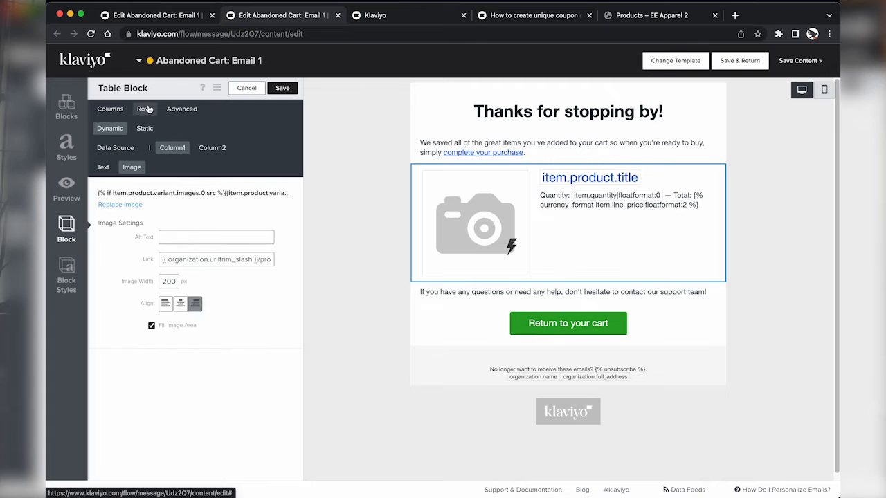
{"action": "left_click", "coordinate": [111, 130]}
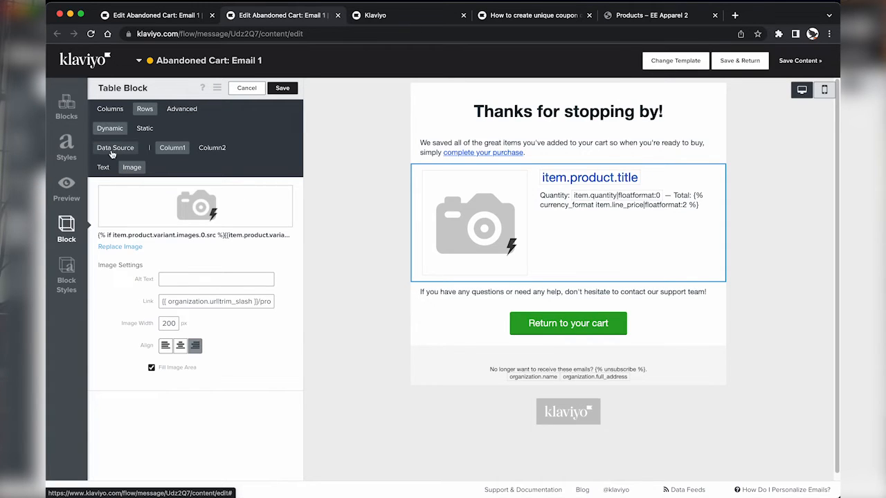
{"action": "left_click", "coordinate": [112, 153]}
{"action": "triple_click", "coordinate": [180, 207]}
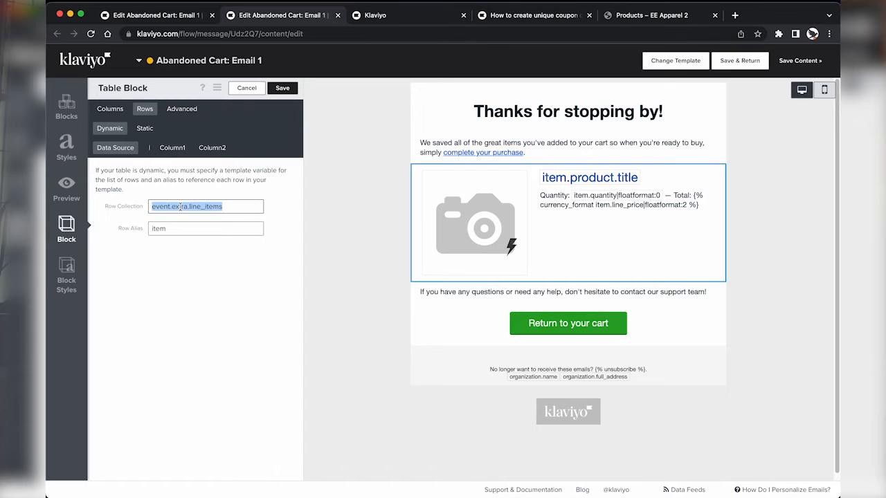
{"action": "triple_click", "coordinate": [181, 207]}
{"action": "right_click", "coordinate": [182, 207]}
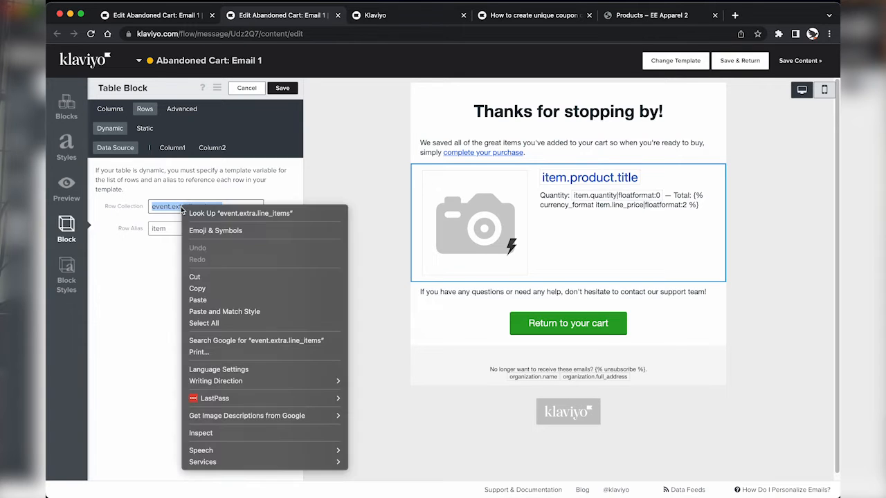
{"action": "left_click", "coordinate": [208, 288]}
Step: Paste event.extra.line_items as the row collection and set the row alias to 'item'
{"action": "left_click", "coordinate": [169, 15]}
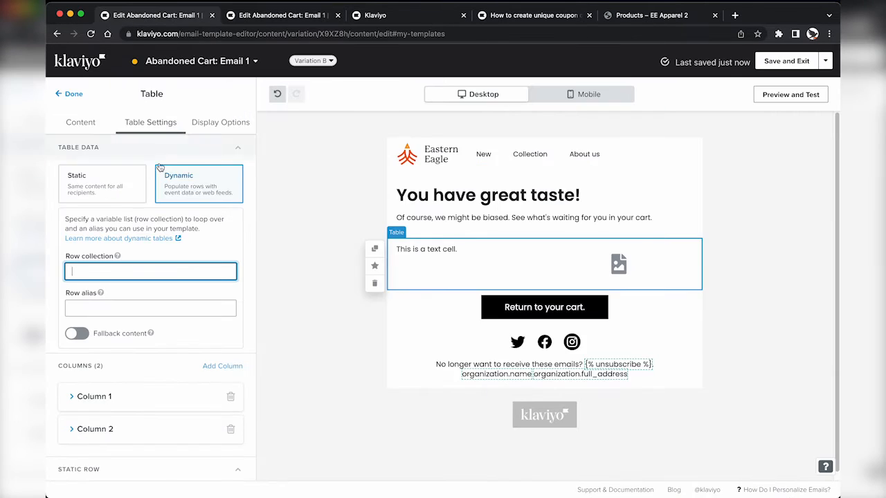
{"action": "key", "text": "super+v"}
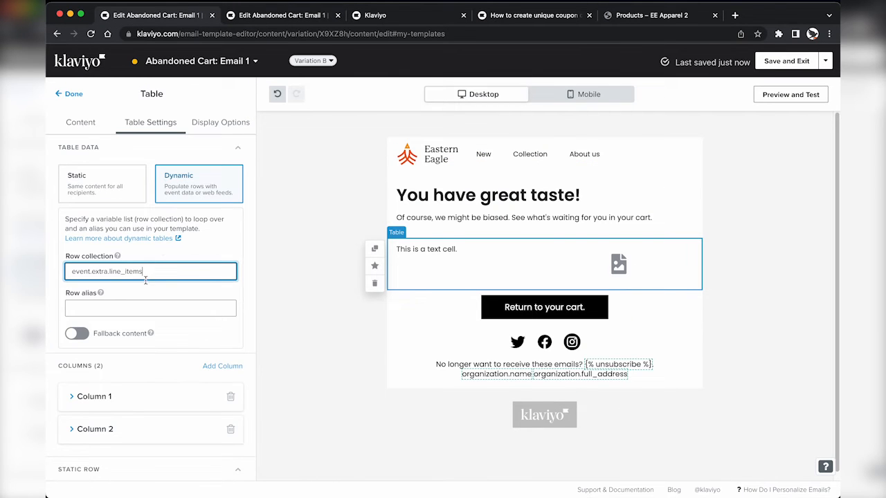
{"action": "left_click", "coordinate": [117, 309]}
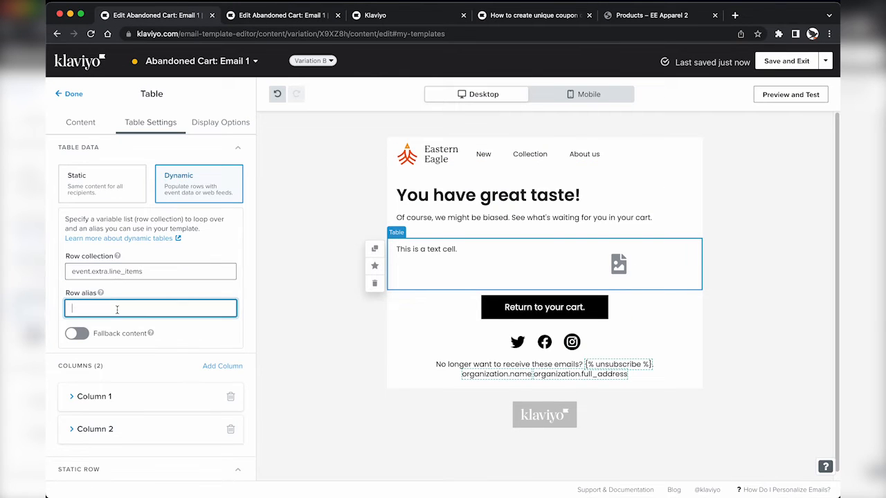
{"action": "type", "text": "item"}
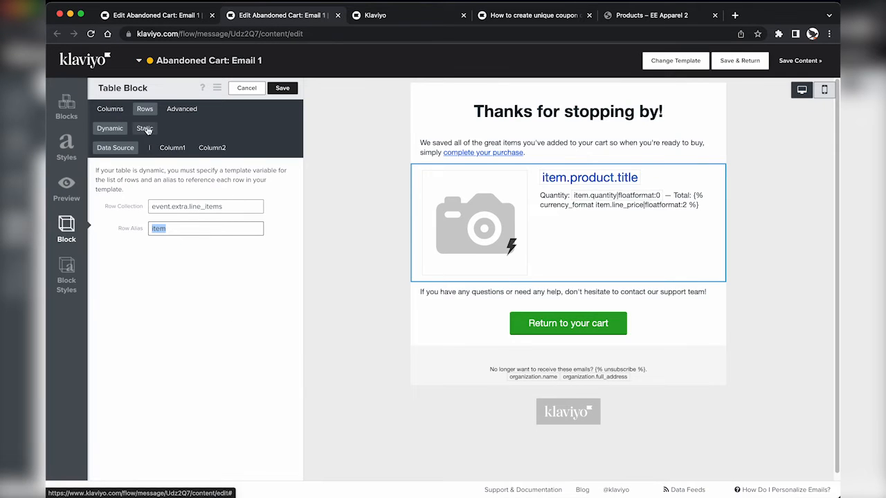
Step: Copy the dynamic image placeholder value from the first column's image source
{"action": "left_click", "coordinate": [173, 152]}
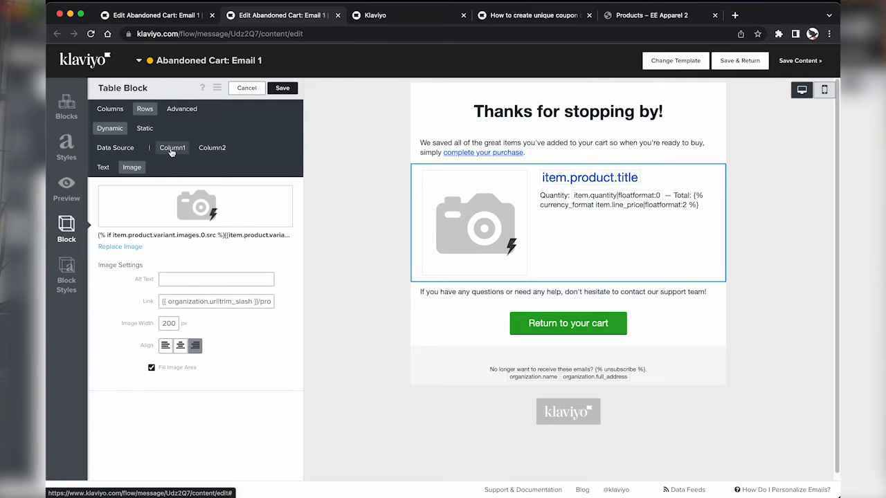
{"action": "left_click", "coordinate": [122, 247]}
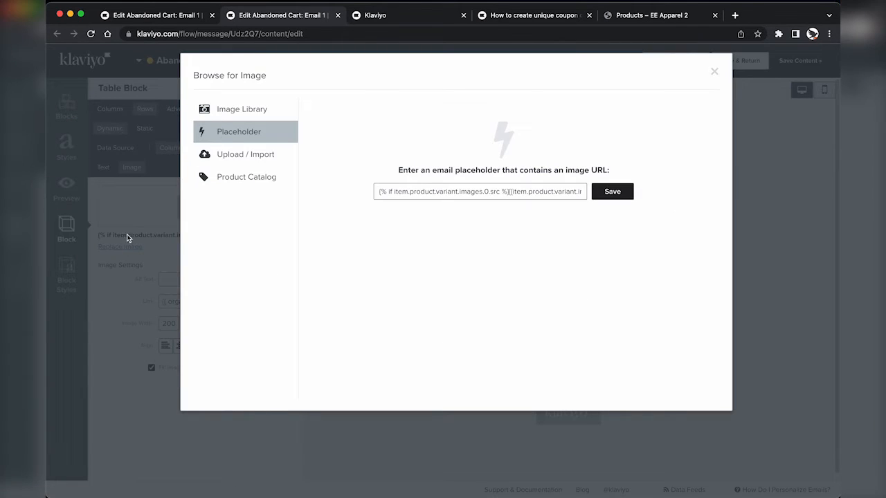
{"action": "left_click", "coordinate": [408, 191]}
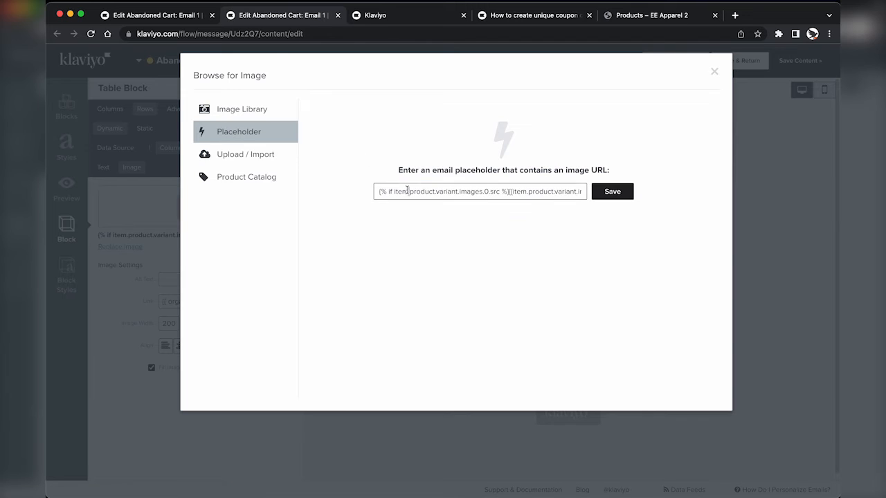
{"action": "key", "text": "super+a"}
{"action": "key", "text": "Right"}
{"action": "key", "text": "super+a"}
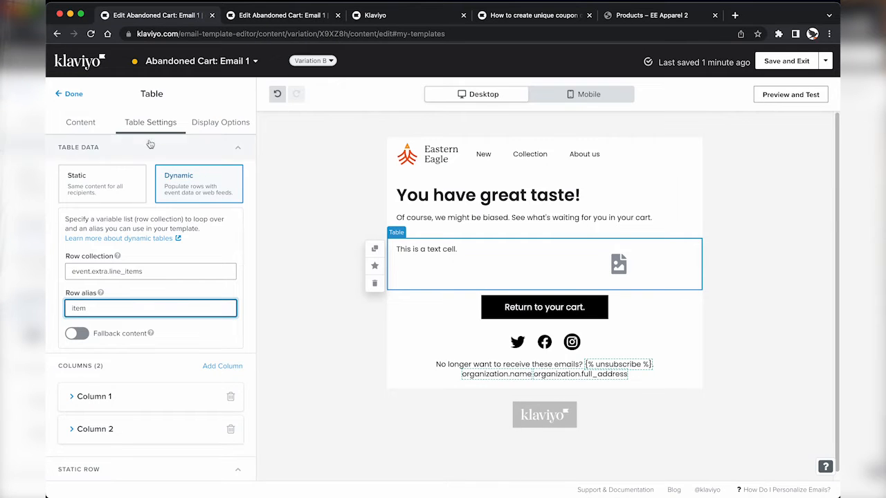
{"action": "left_click", "coordinate": [80, 124]}
Step: Make the first cell an image cell using the pasted dynamic product image URL
{"action": "left_click", "coordinate": [95, 198]}
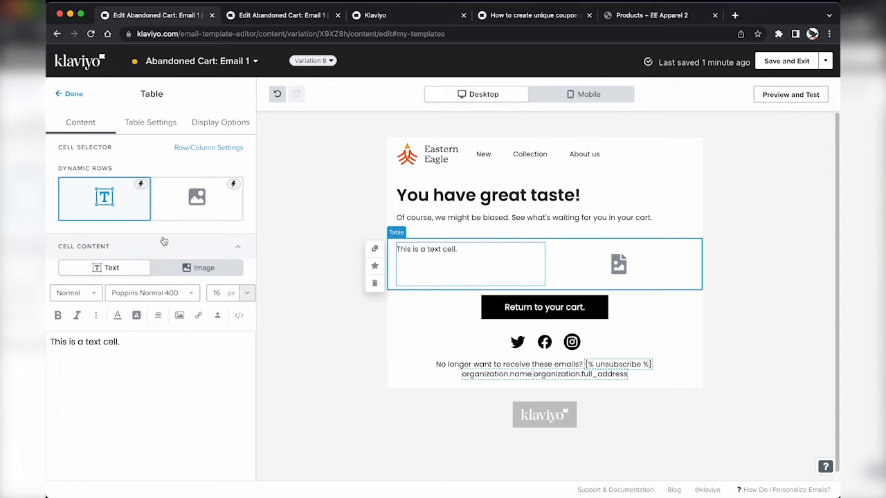
{"action": "left_click", "coordinate": [188, 271]}
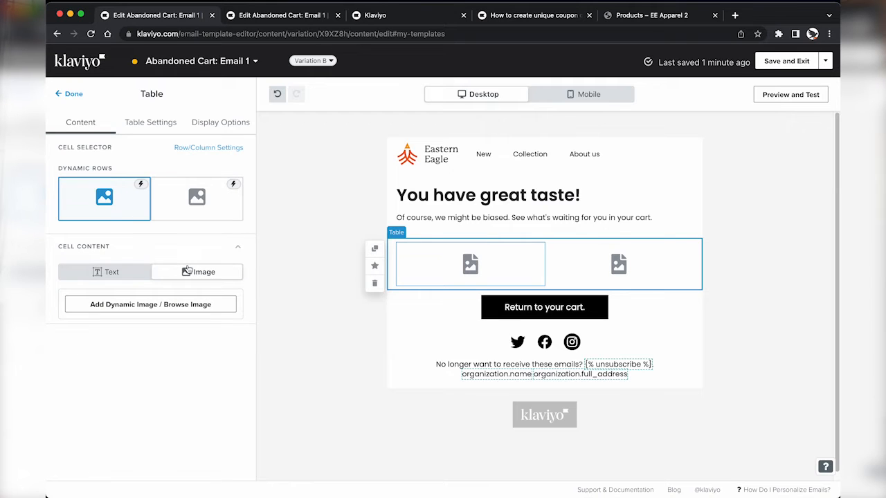
{"action": "left_click", "coordinate": [143, 306]}
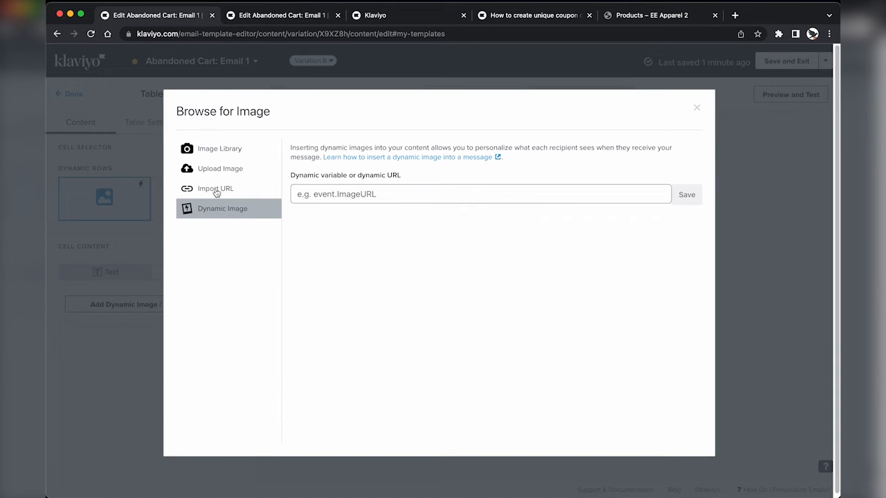
{"action": "left_click", "coordinate": [312, 194]}
{"action": "key", "text": "super+v"}
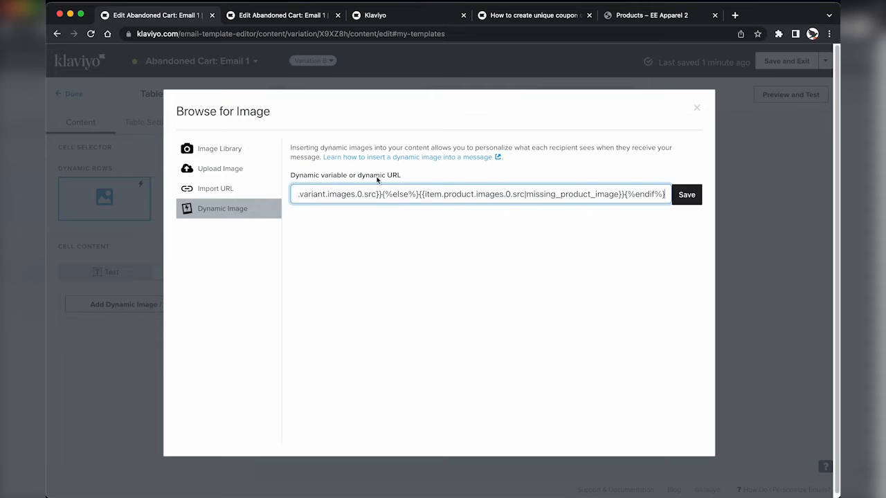
{"action": "left_click", "coordinate": [687, 194]}
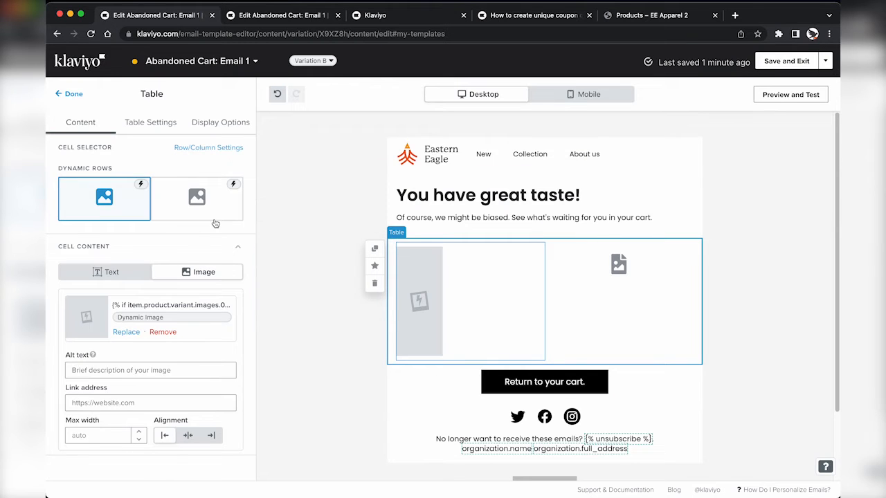
Step: Make the second cell a text cell holding the original product title, quantity and total HTML
{"action": "left_click", "coordinate": [197, 208]}
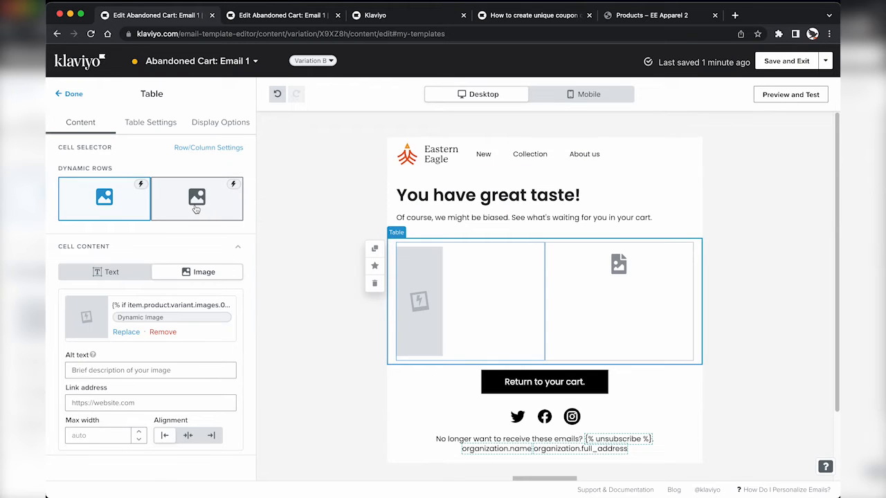
{"action": "left_click", "coordinate": [107, 273]}
{"action": "key", "text": "ctrl+Tab"}
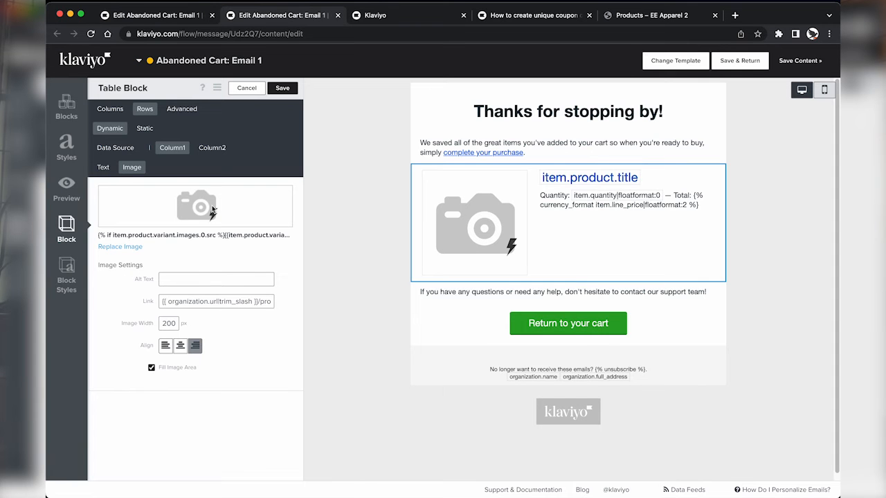
{"action": "left_click", "coordinate": [213, 148]}
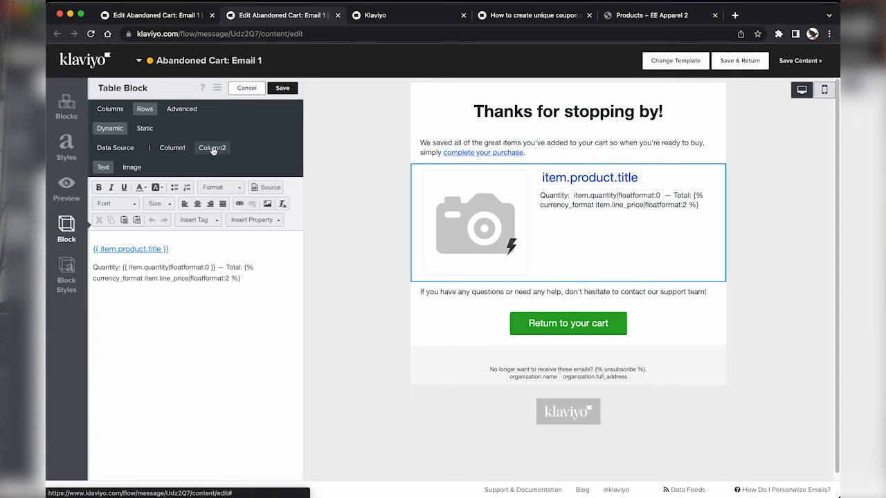
{"action": "left_click", "coordinate": [265, 187]}
{"action": "key", "text": "super+a"}
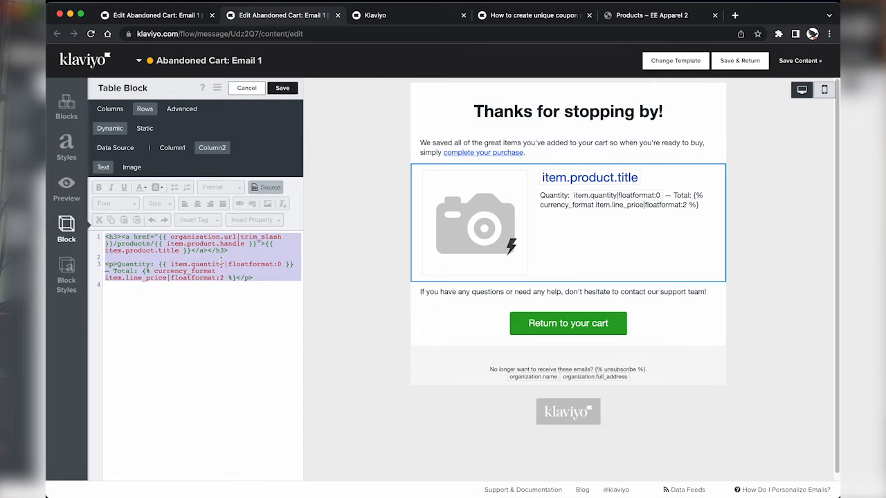
{"action": "key", "text": "ctrl+shift+Tab"}
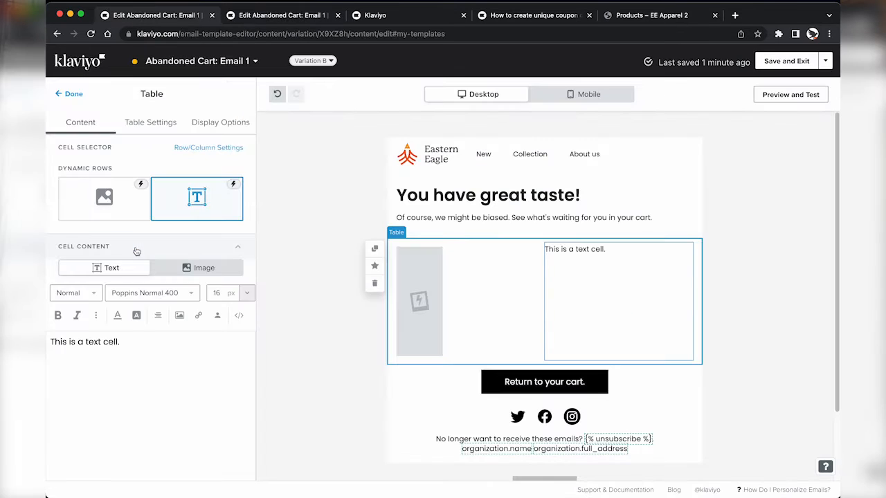
{"action": "scroll", "coordinate": [190, 332], "scroll_direction": "down", "scroll_amount": 2}
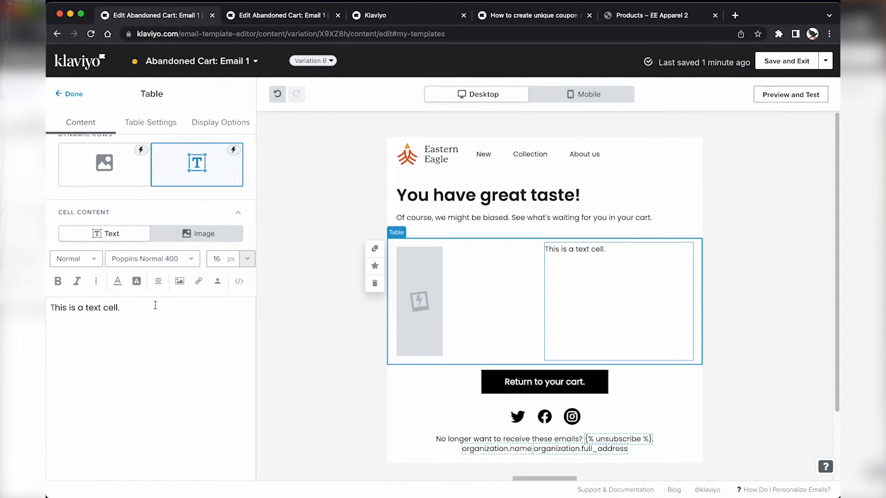
{"action": "left_click", "coordinate": [239, 282]}
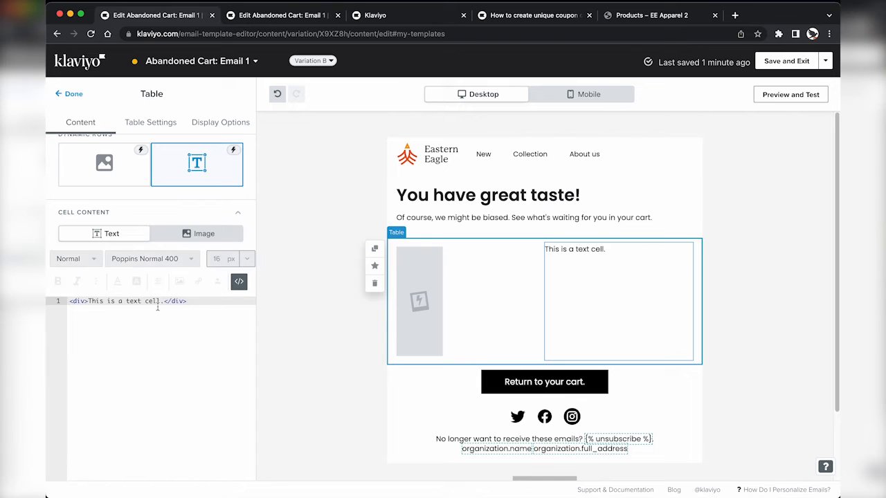
{"action": "key", "text": "super+a"}
{"action": "key", "text": "super+v"}
{"action": "left_click", "coordinate": [239, 283]}
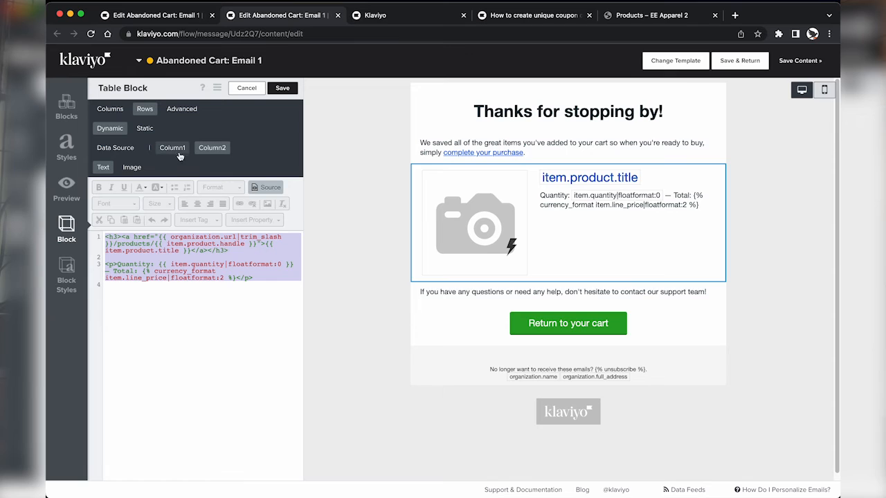
Step: Link the product image to the product page, then preview the email with a cart event
{"action": "left_click", "coordinate": [178, 155]}
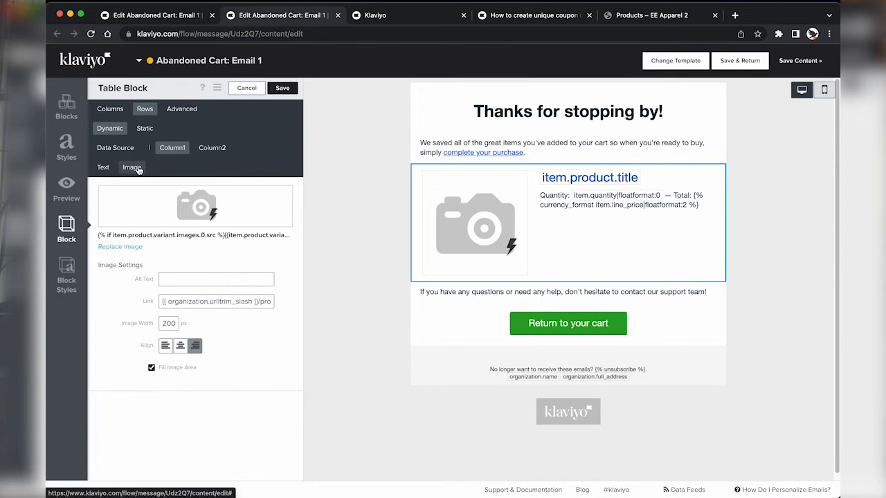
{"action": "triple_click", "coordinate": [199, 301]}
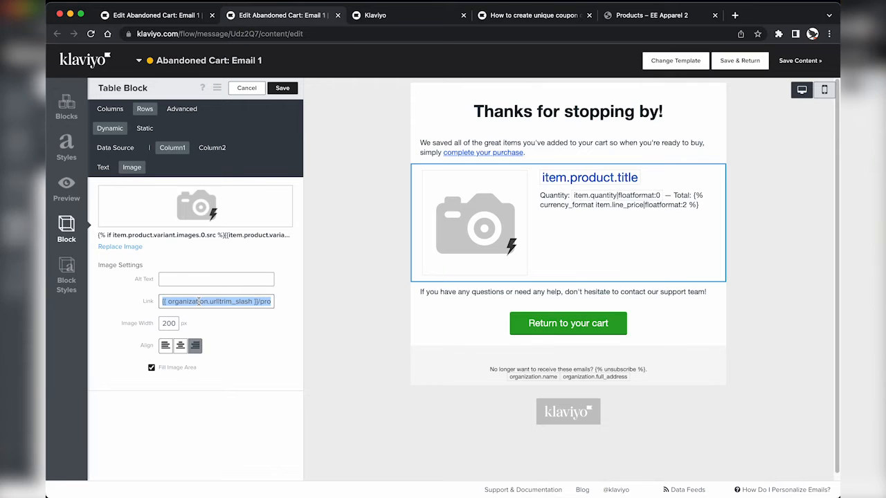
{"action": "key", "text": "ctrl+shift+Tab"}
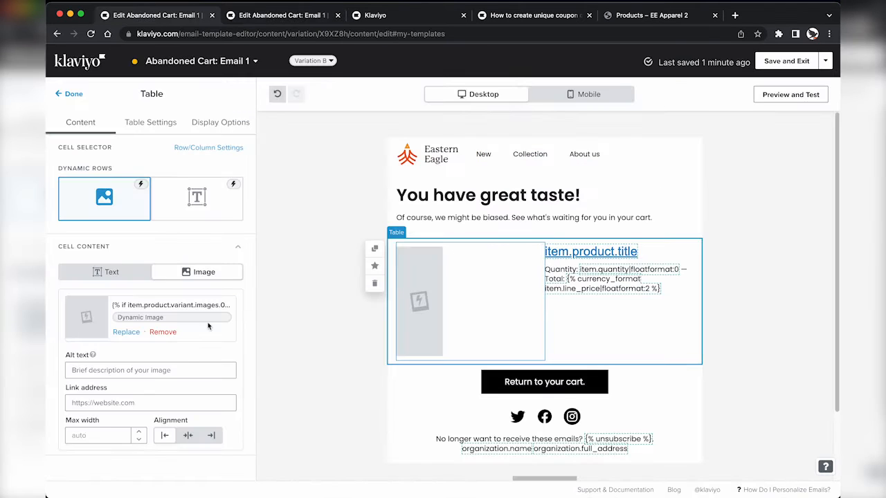
{"action": "left_click", "coordinate": [144, 404]}
{"action": "type", "text": "{{ organization.url|trim_slash }}/products/{{ item.product.handle }}"}
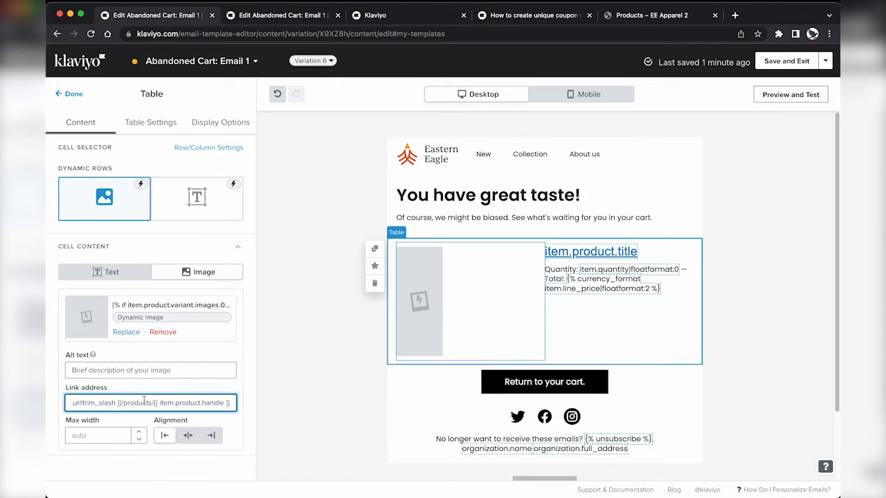
{"action": "left_click", "coordinate": [69, 93]}
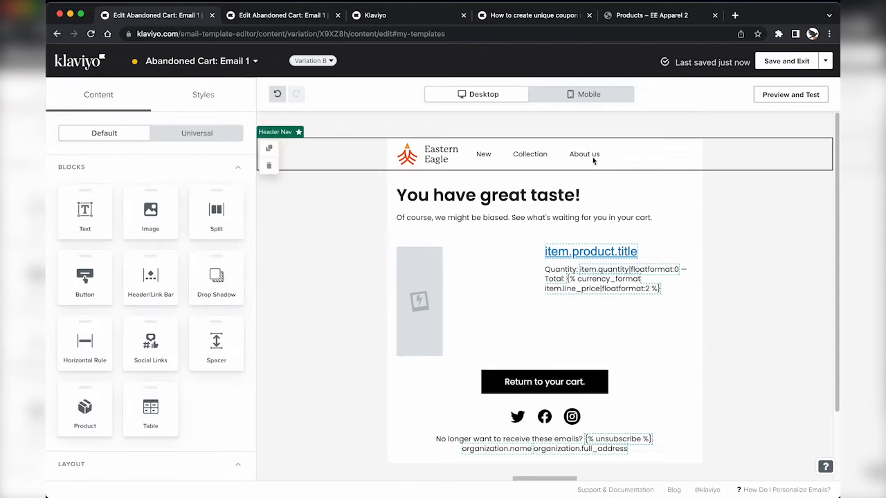
{"action": "left_click", "coordinate": [774, 95]}
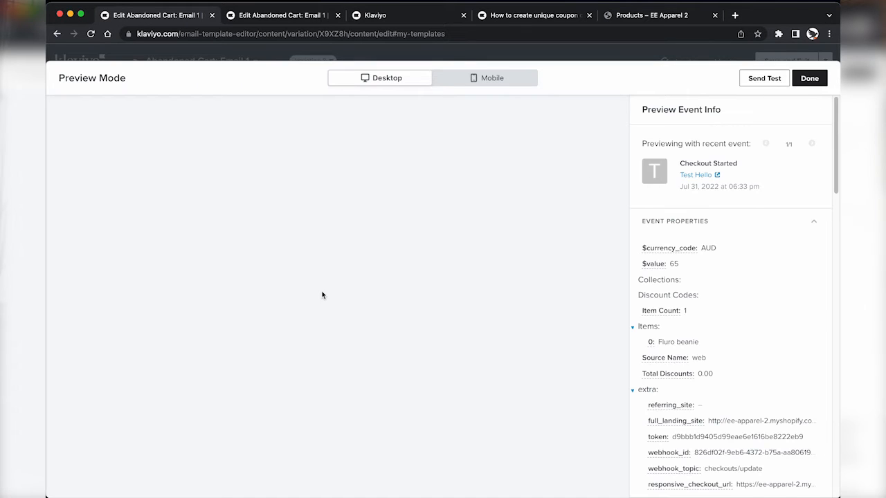
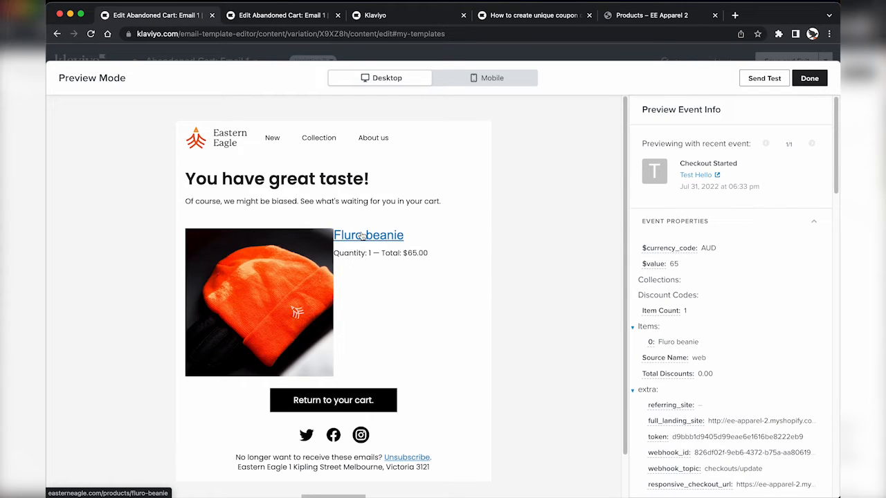
Step: Cap the product table's image at a 250 px maximum width
{"action": "left_click", "coordinate": [810, 78]}
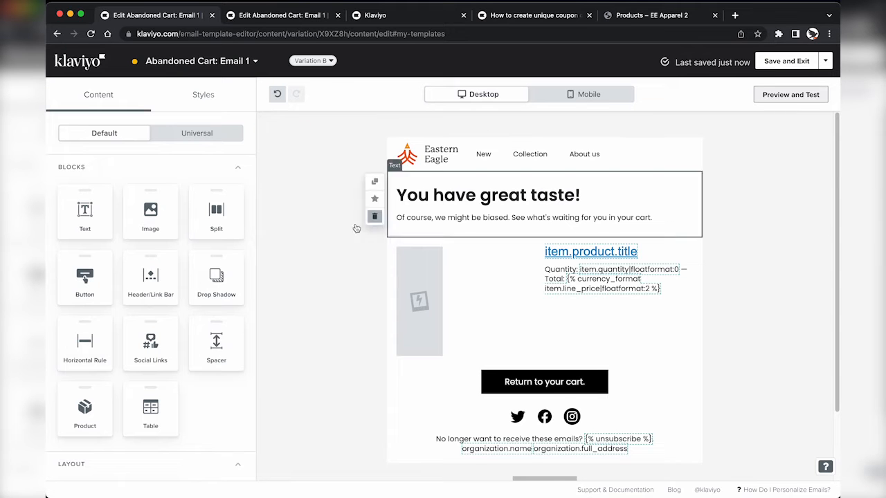
{"action": "left_click", "coordinate": [440, 280]}
{"action": "left_click", "coordinate": [96, 435]}
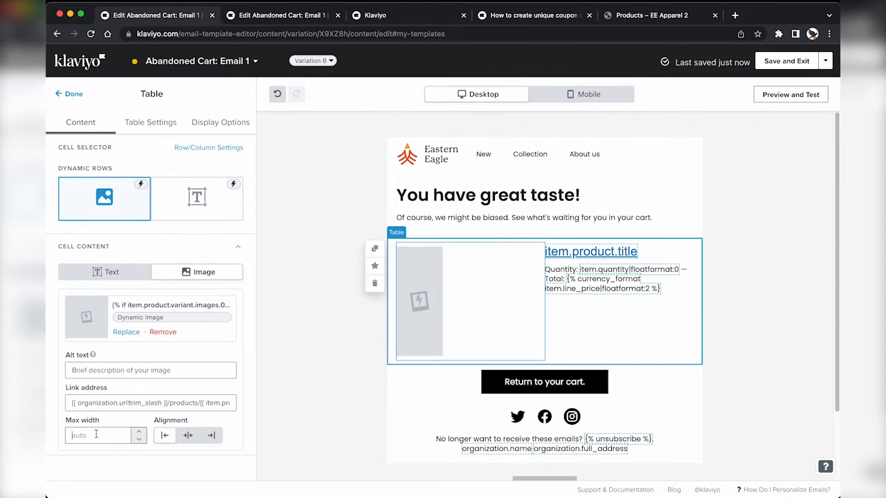
{"action": "type", "text": "30"}
{"action": "key", "text": "Tab"}
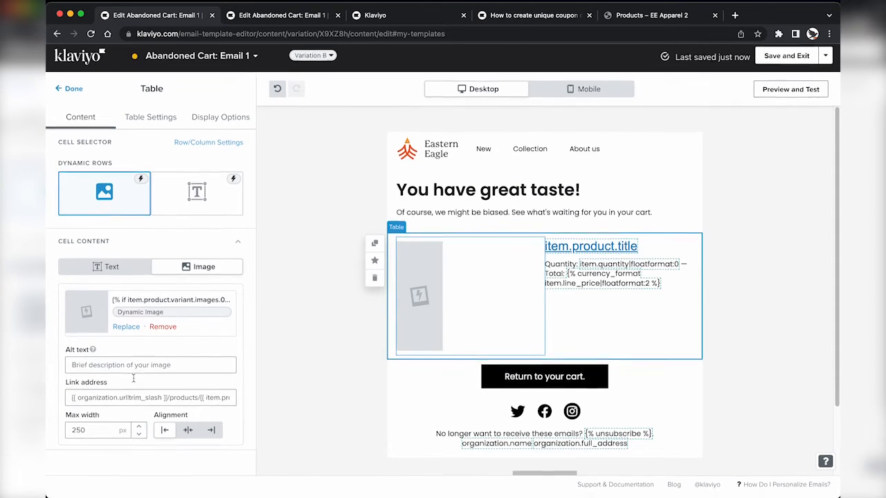
Step: Raise the table cells' left and right padding to 10 px and check the mobile layout
{"action": "left_click", "coordinate": [156, 123]}
{"action": "scroll", "coordinate": [137, 319], "scroll_direction": "down", "scroll_amount": 5}
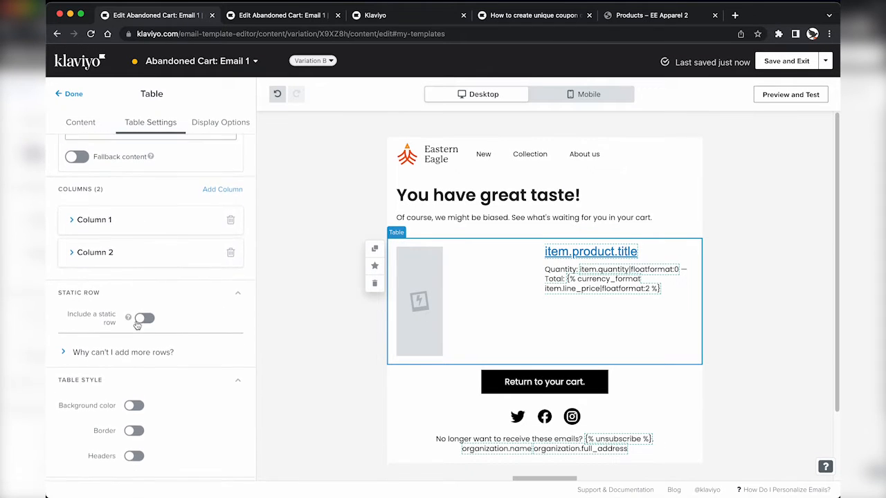
{"action": "scroll", "coordinate": [137, 325], "scroll_direction": "down", "scroll_amount": 4}
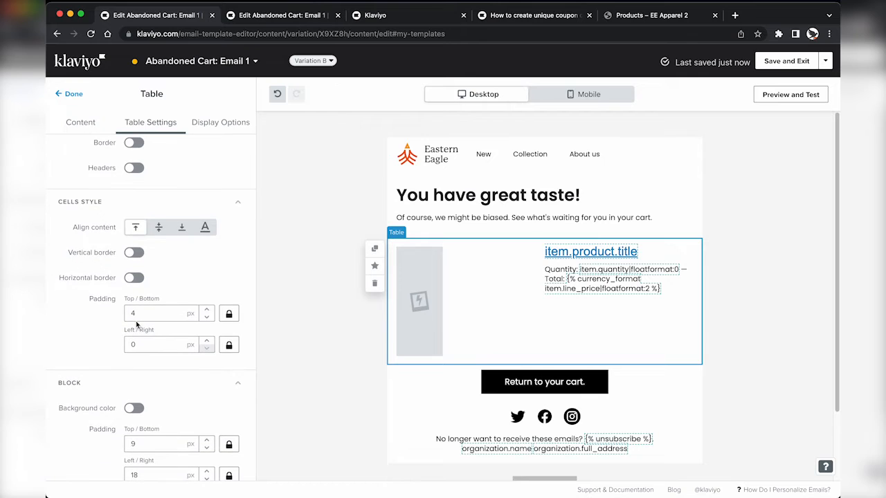
{"action": "left_click", "coordinate": [206, 340]}
{"action": "left_click", "coordinate": [206, 340]}
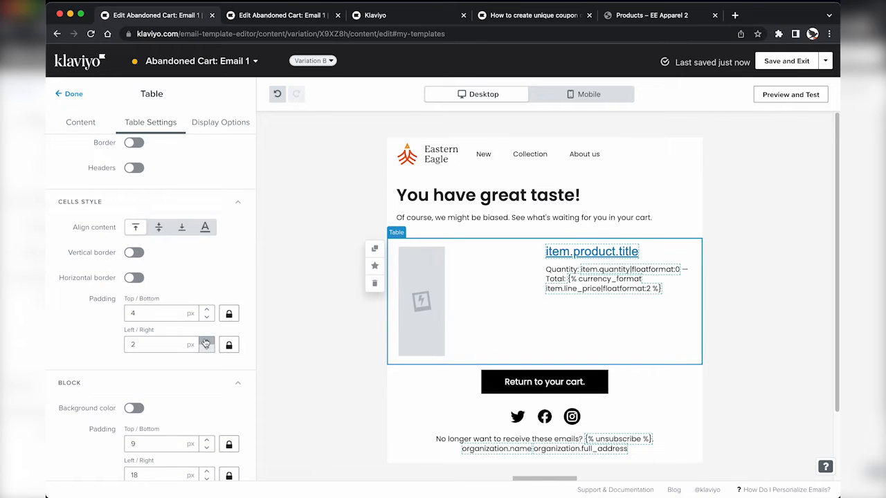
{"action": "left_click", "coordinate": [207, 341]}
{"action": "left_click", "coordinate": [207, 341]}
{"action": "left_click", "coordinate": [206, 340]}
{"action": "left_click", "coordinate": [207, 341]}
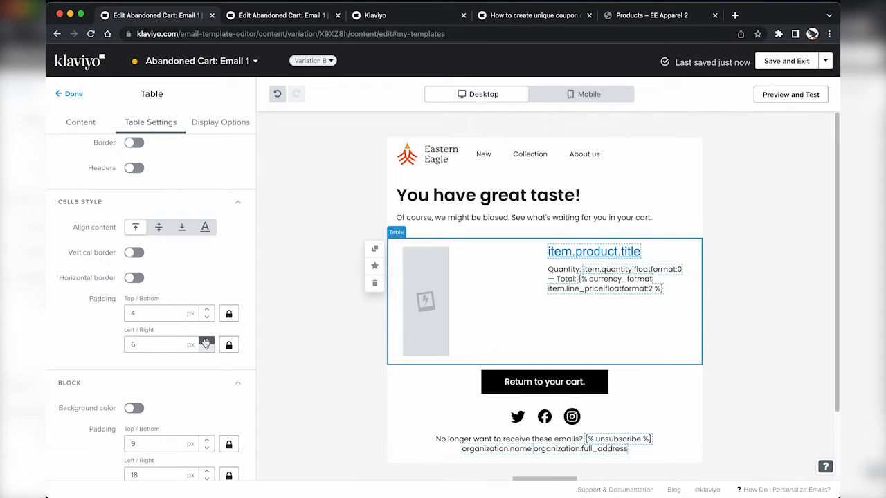
{"action": "left_click", "coordinate": [207, 340]}
{"action": "left_click", "coordinate": [207, 340]}
{"action": "left_click", "coordinate": [205, 342]}
{"action": "left_click", "coordinate": [206, 341]}
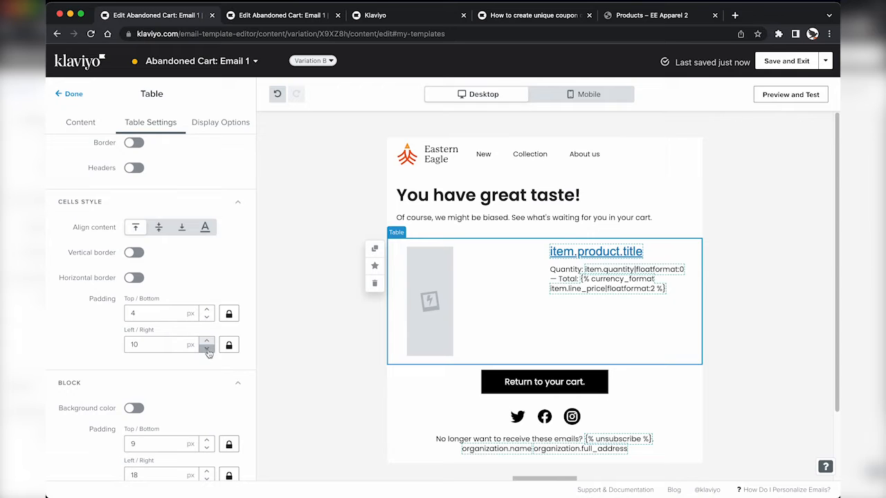
{"action": "left_click", "coordinate": [589, 94]}
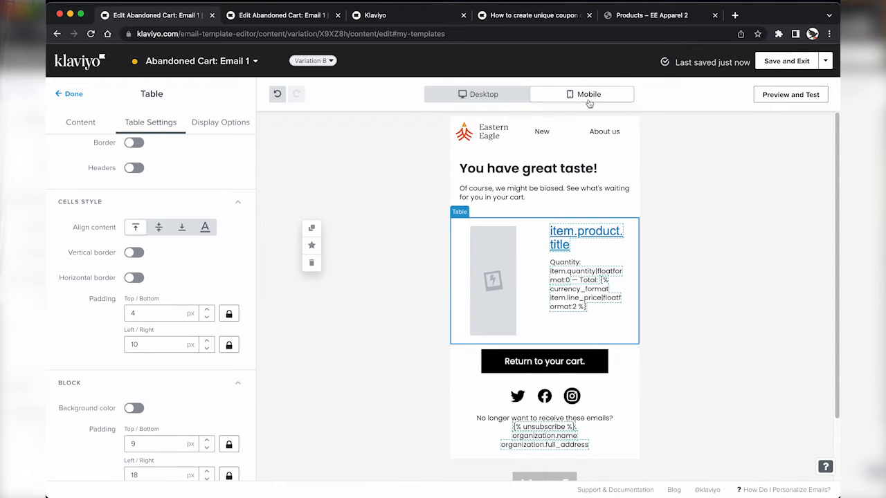
{"action": "left_click", "coordinate": [509, 95]}
Step: Save the product table as universal content named 'Abandon Cart Block'
{"action": "left_click", "coordinate": [374, 266]}
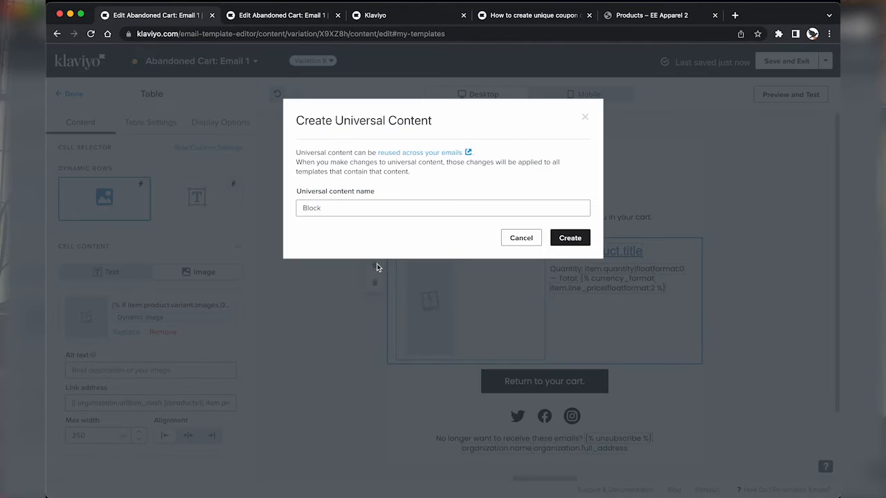
{"action": "triple_click", "coordinate": [366, 207]}
{"action": "type", "text": "Abandon Cart "}
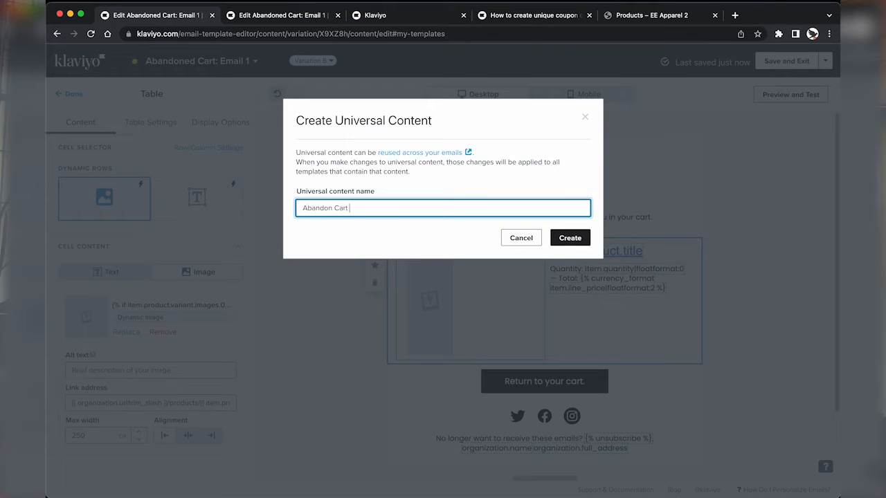
{"action": "type", "text": "Block"}
{"action": "left_click", "coordinate": [566, 243]}
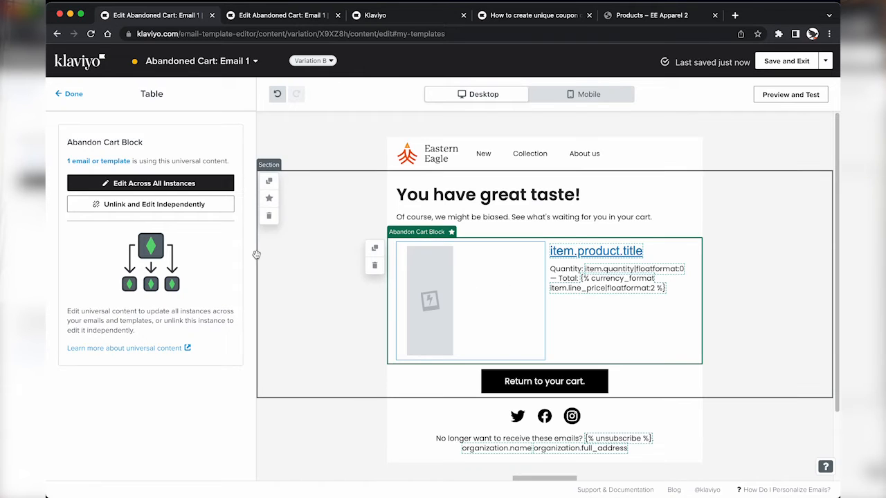
Step: Edit the universal block across all emails, reducing the image width to 244 px, and publish the update
{"action": "left_click", "coordinate": [127, 184]}
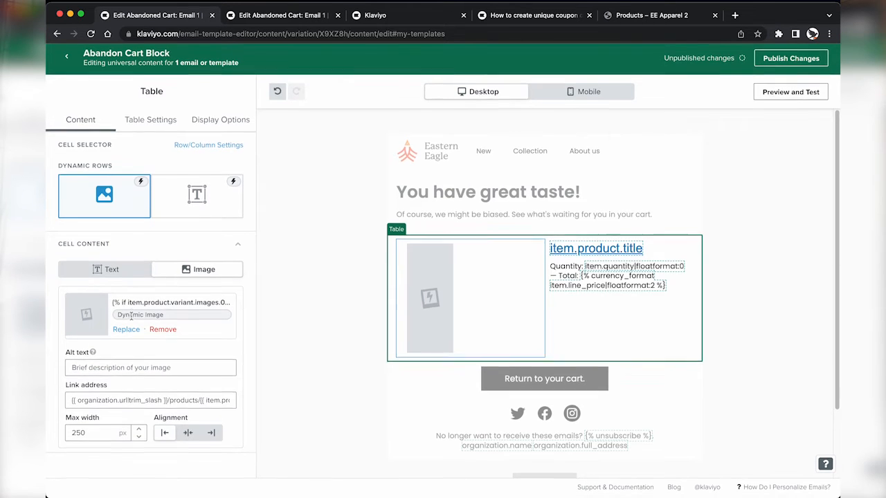
{"action": "left_click", "coordinate": [139, 439]}
{"action": "left_click", "coordinate": [139, 439]}
{"action": "left_click", "coordinate": [139, 439]}
{"action": "left_click", "coordinate": [139, 439]}
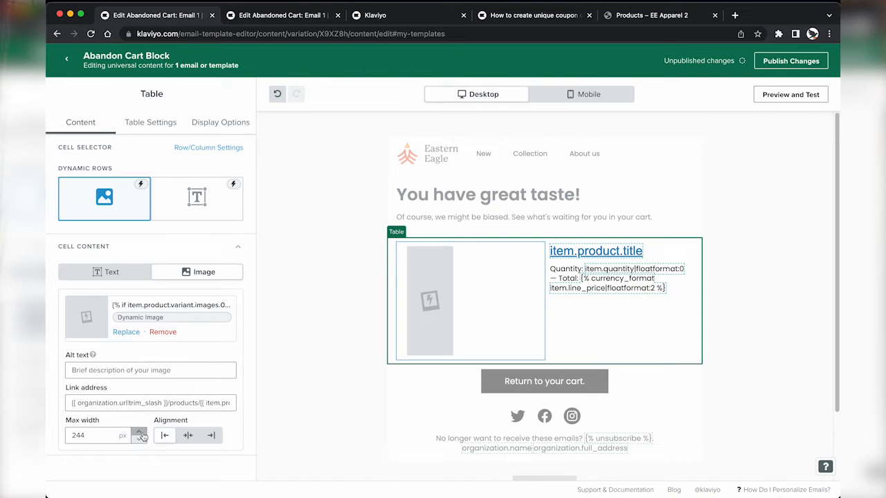
{"action": "left_click", "coordinate": [779, 61]}
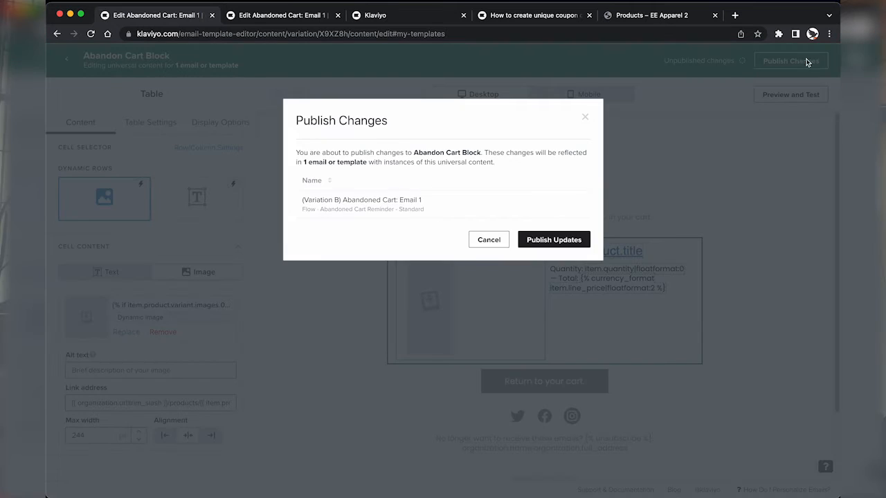
{"action": "left_click", "coordinate": [582, 240]}
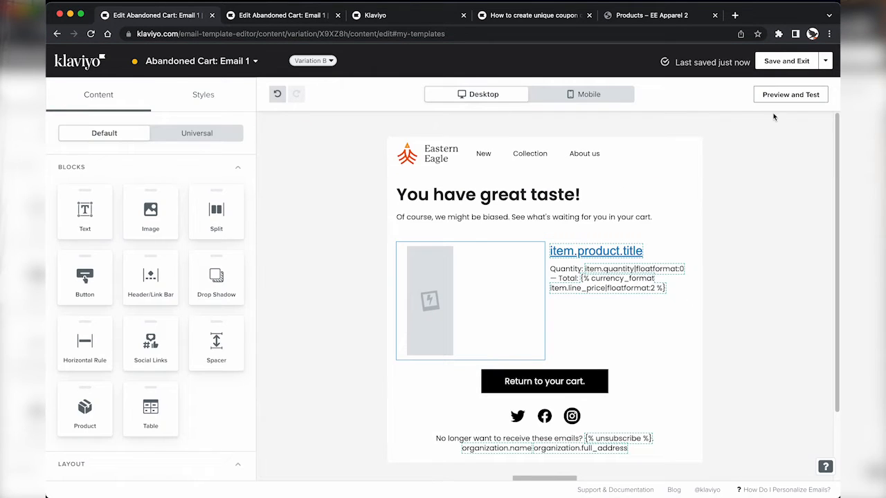
Step: Preview the email on mobile, then copy {{ event.extra.checkout_url}} from the original email's cart button
{"action": "left_click", "coordinate": [789, 95]}
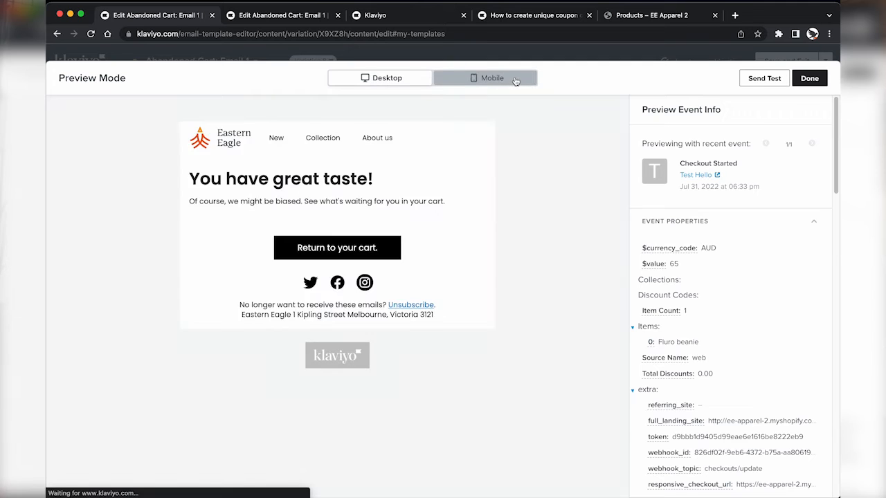
{"action": "left_click", "coordinate": [515, 82]}
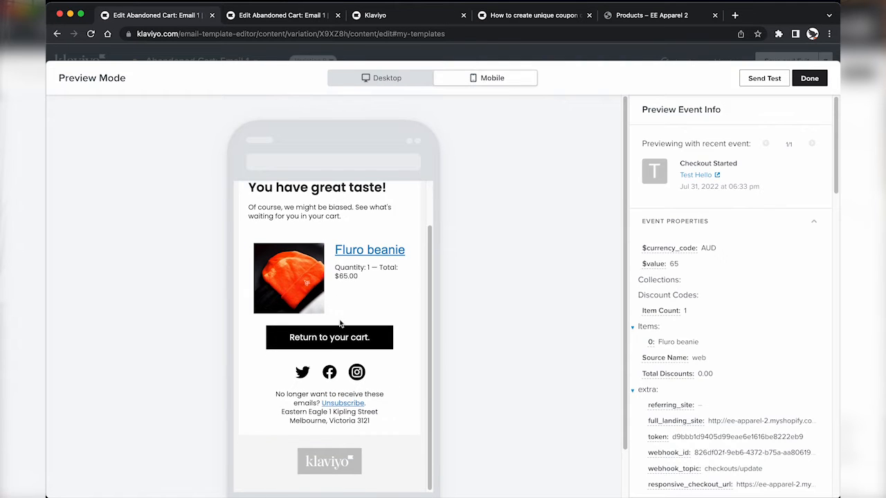
{"action": "left_click", "coordinate": [811, 79]}
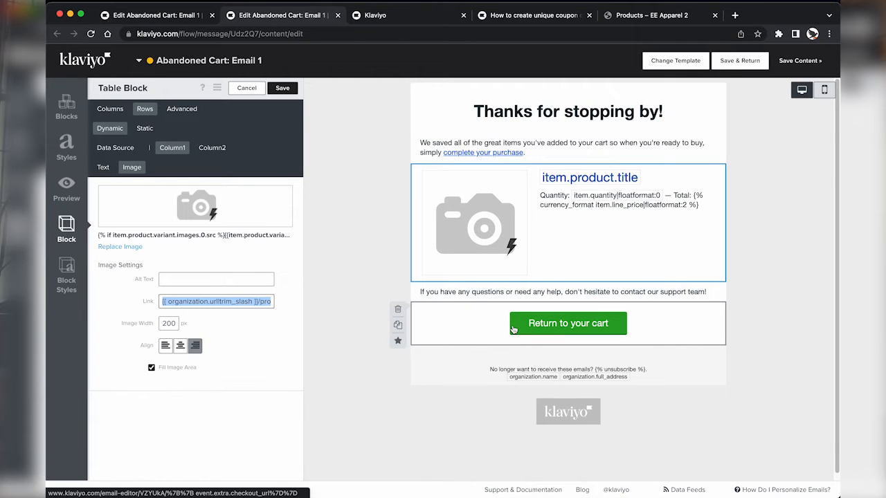
{"action": "left_click", "coordinate": [488, 338]}
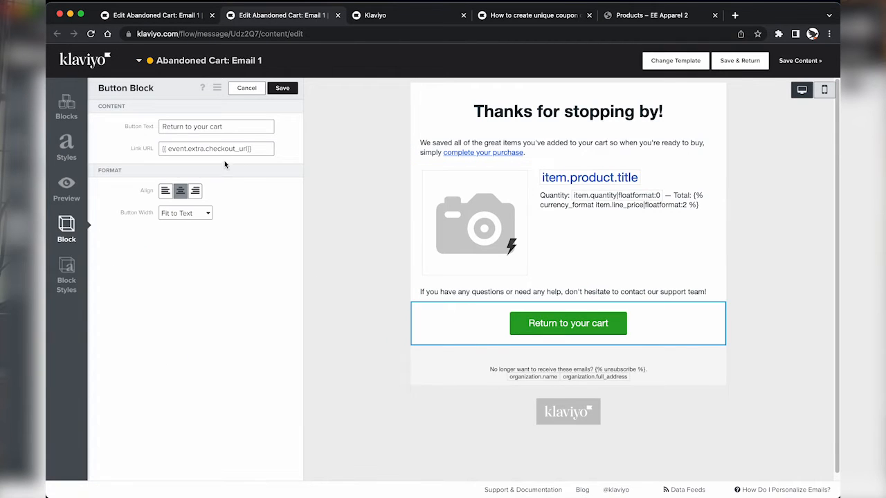
{"action": "triple_click", "coordinate": [194, 148]}
{"action": "key", "text": "ctrl+c"}
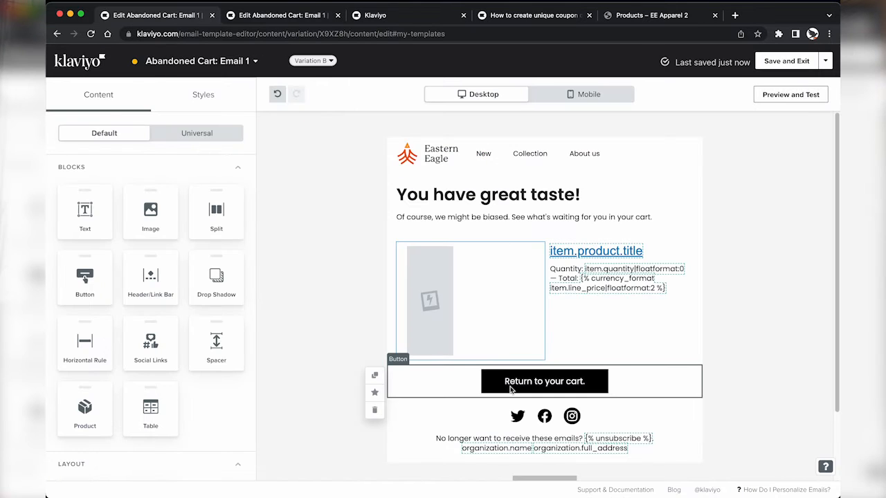
Step: Replace the new email's cart button link with {{ event.extra.checkout_url}}
{"action": "left_click", "coordinate": [544, 381]}
{"action": "triple_click", "coordinate": [172, 197]}
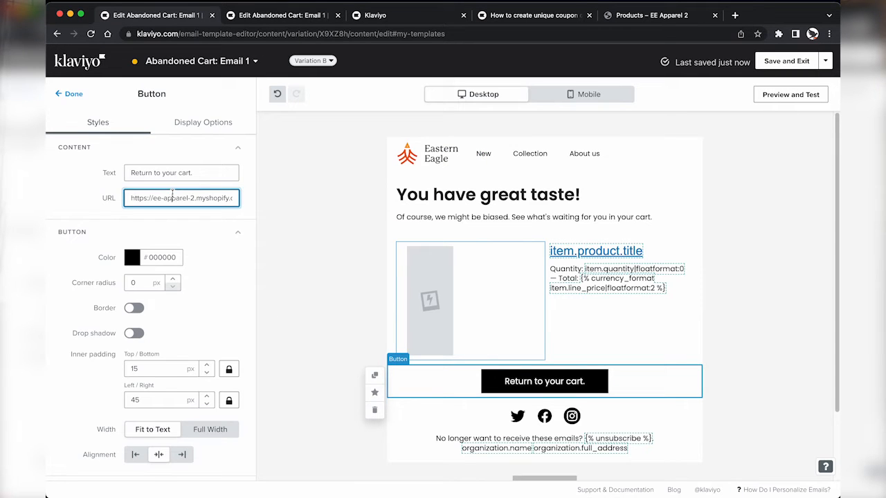
{"action": "key", "text": "ctrl+v"}
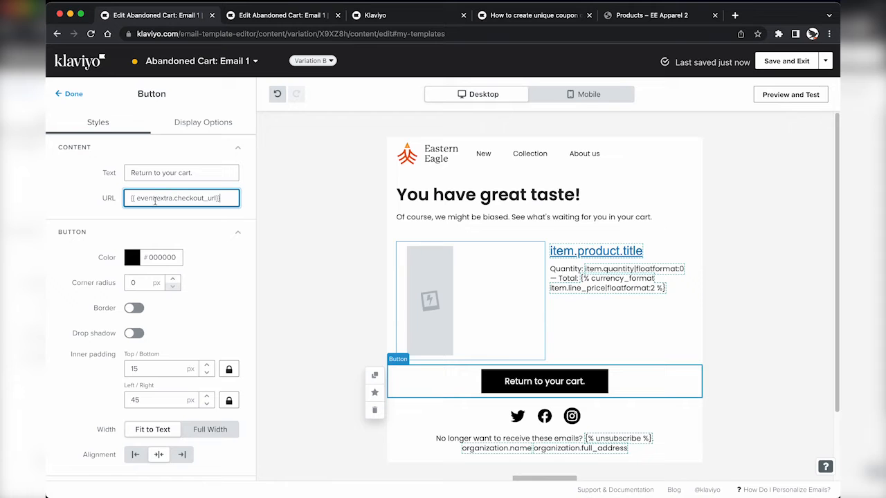
{"action": "left_click", "coordinate": [72, 94]}
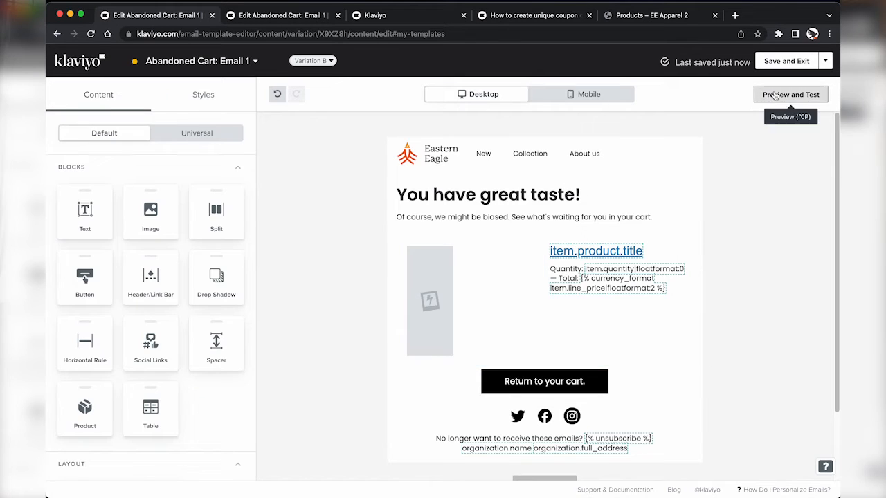
Step: Preview the email and confirm the cart button opens the shop's checkout
{"action": "left_click", "coordinate": [789, 95]}
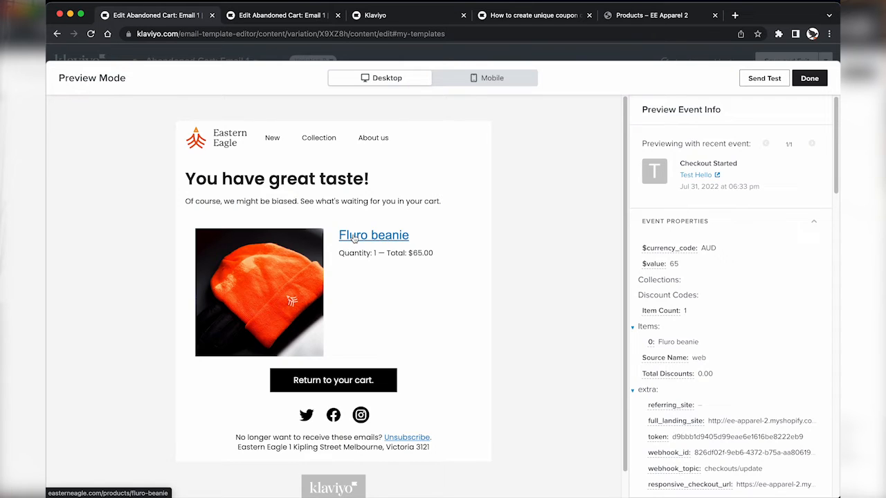
{"action": "left_click", "coordinate": [324, 384]}
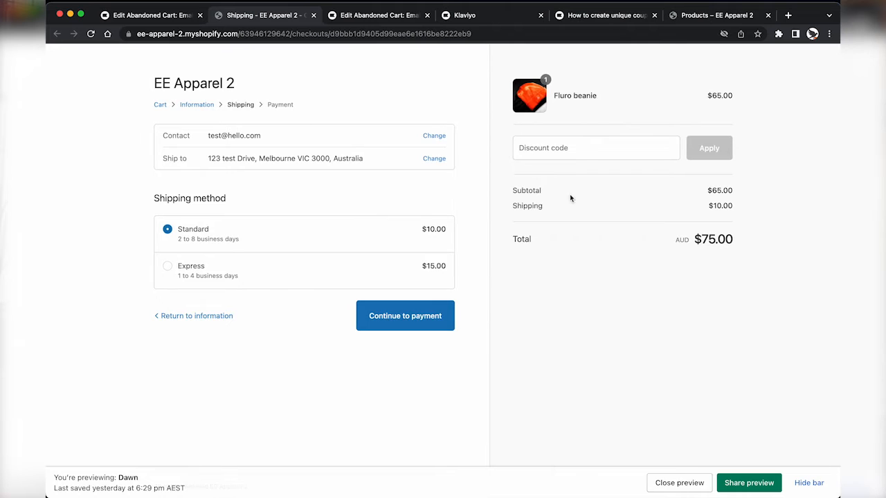
{"action": "left_click", "coordinate": [156, 15]}
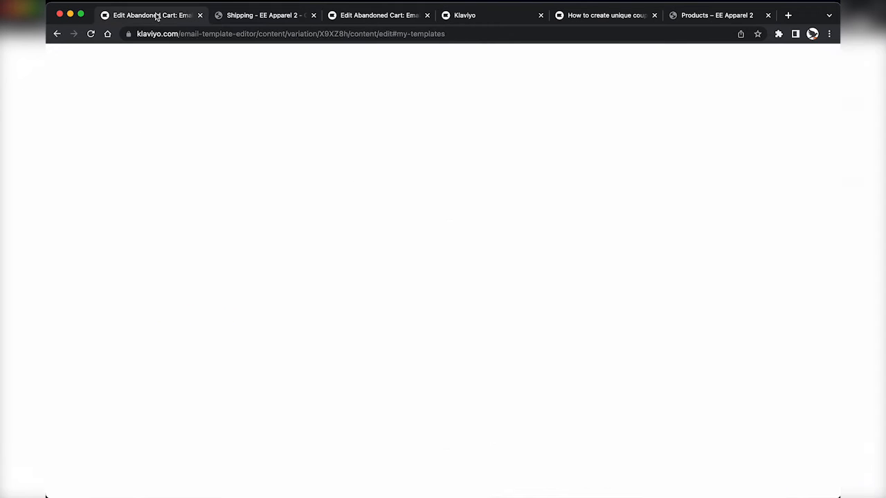
{"action": "scroll", "coordinate": [386, 355], "scroll_direction": "down", "scroll_amount": 1}
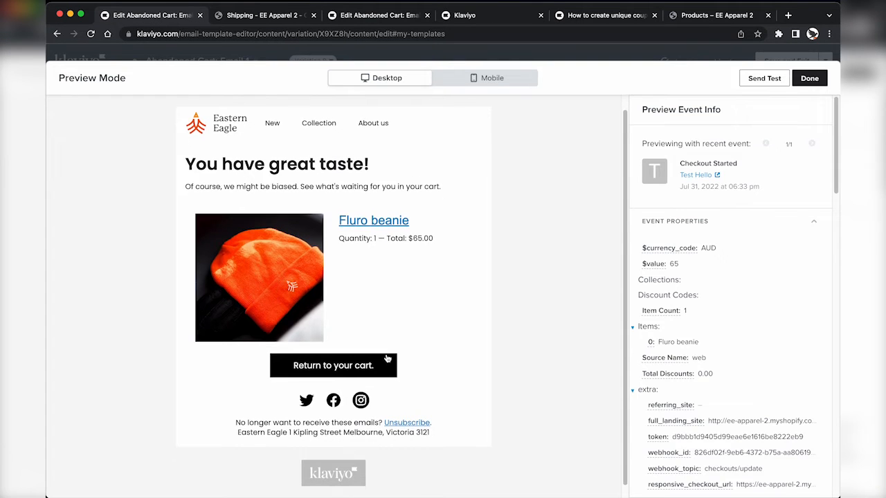
{"action": "left_click", "coordinate": [804, 77]}
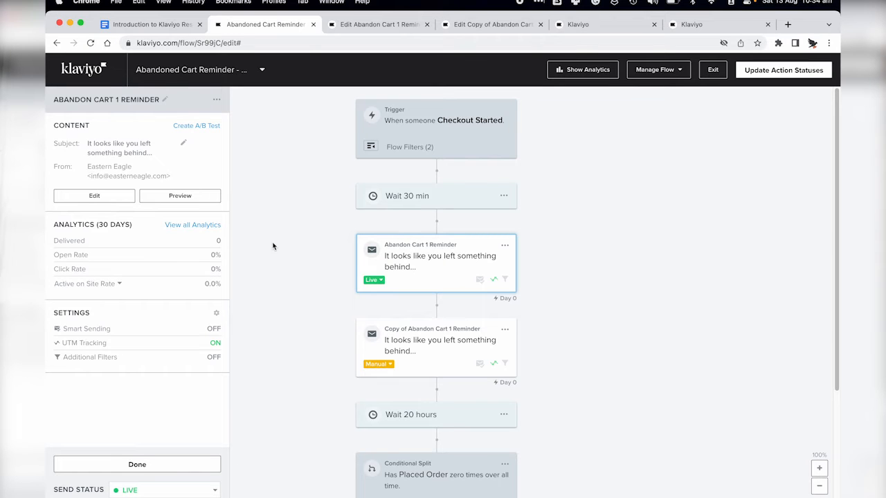
Step: Reload the flow and rename the copied email to 'Abandon Cart 1 Reminder'
{"action": "key", "text": "super+r"}
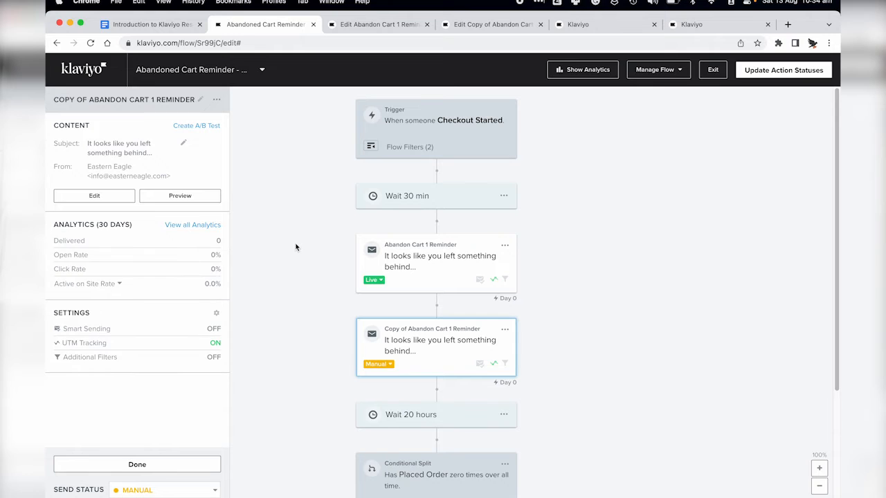
{"action": "left_click", "coordinate": [404, 340]}
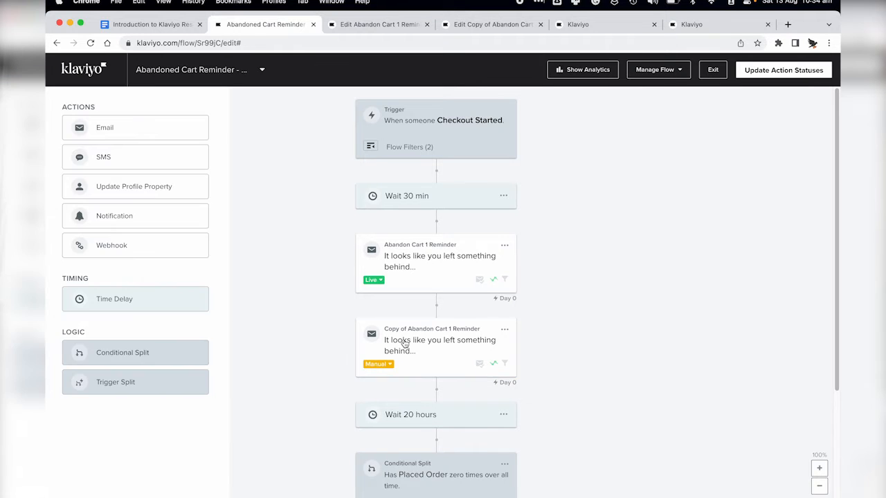
{"action": "left_click", "coordinate": [405, 346]}
{"action": "left_click", "coordinate": [98, 97]}
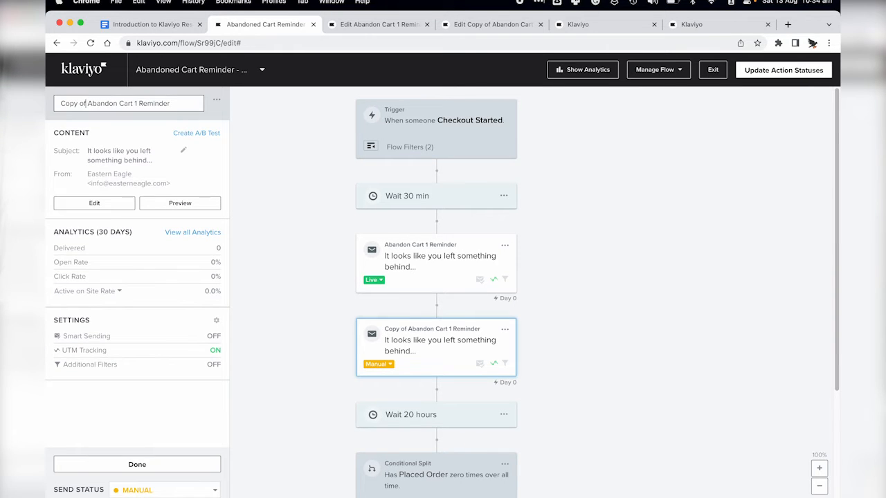
{"action": "key", "text": "BackSpace"}
{"action": "key", "text": "BackSpace"}
{"action": "key", "text": "BackSpace"}
{"action": "key", "text": "BackSpace"}
{"action": "key", "text": "BackSpace"}
{"action": "key", "text": "BackSpace"}
{"action": "key", "text": "BackSpace"}
{"action": "key", "text": "BackSpace"}
{"action": "key", "text": "Return"}
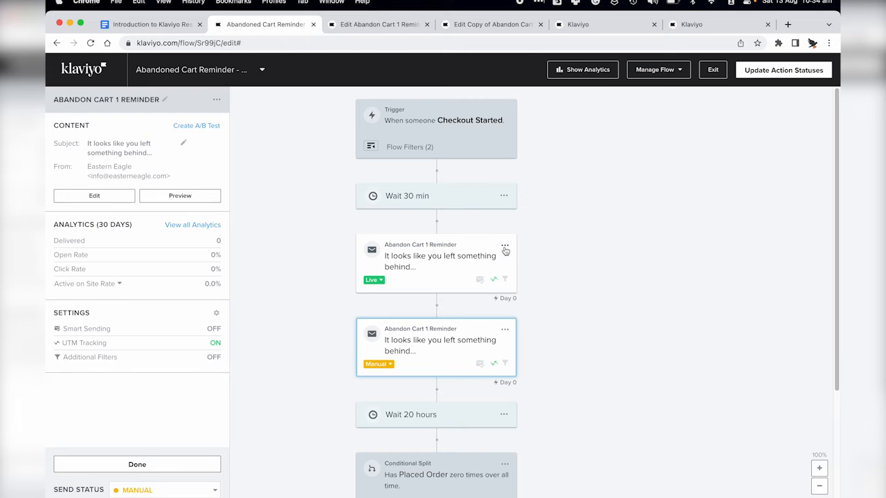
Step: Delete the original live reminder email from the flow
{"action": "left_click", "coordinate": [504, 245]}
{"action": "left_click", "coordinate": [522, 296]}
{"action": "left_click", "coordinate": [556, 221]}
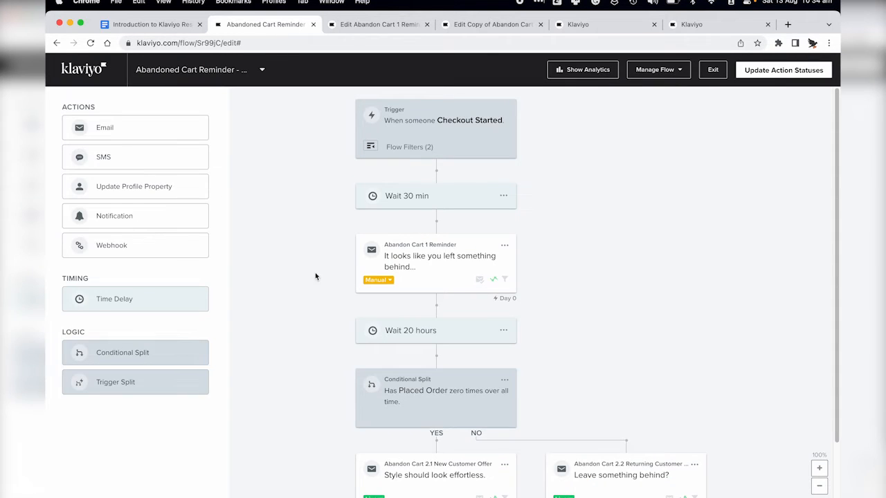
{"action": "left_click", "coordinate": [445, 258]}
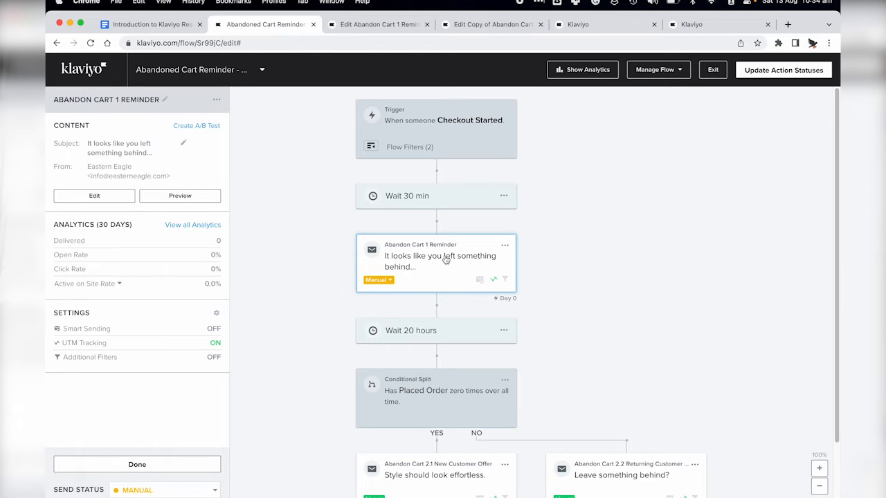
{"action": "scroll", "coordinate": [300, 374], "scroll_direction": "down", "scroll_amount": 2}
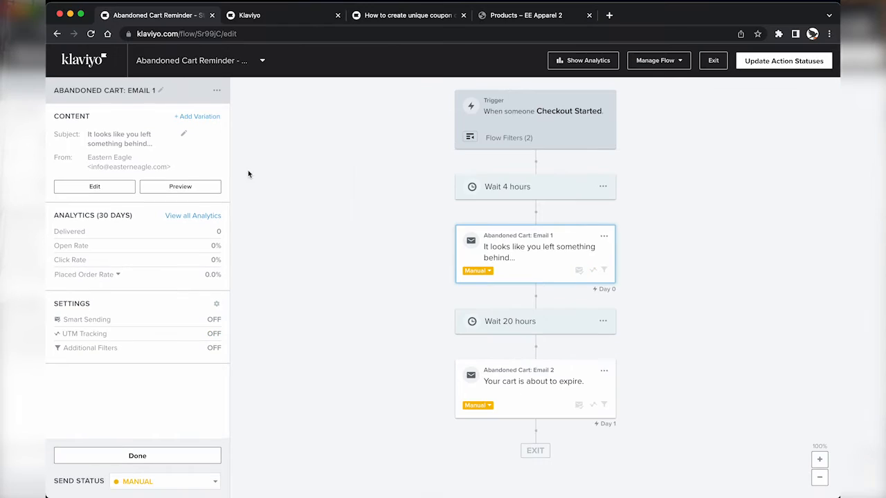
Step: Change the first wait from 4 hours to 30 minutes
{"action": "left_click", "coordinate": [527, 188]}
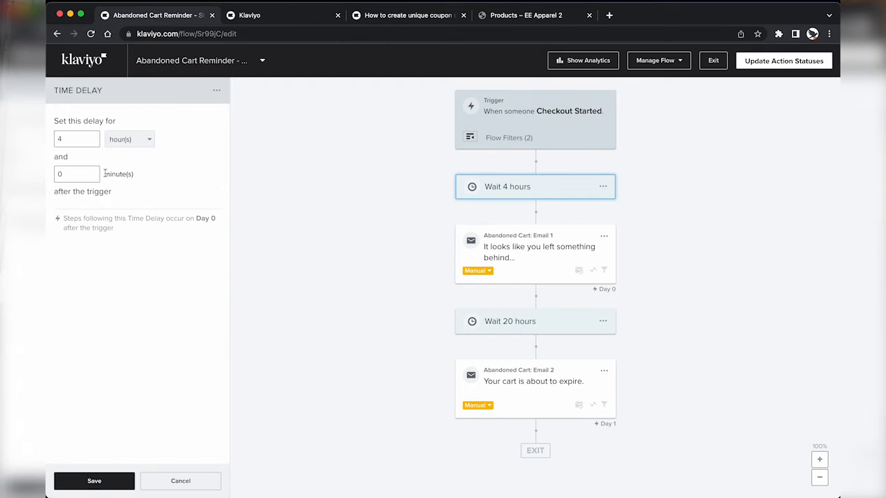
{"action": "key", "text": "BackSpace"}
{"action": "type", "text": "30"}
{"action": "left_click", "coordinate": [116, 143]}
{"action": "left_click", "coordinate": [122, 189]}
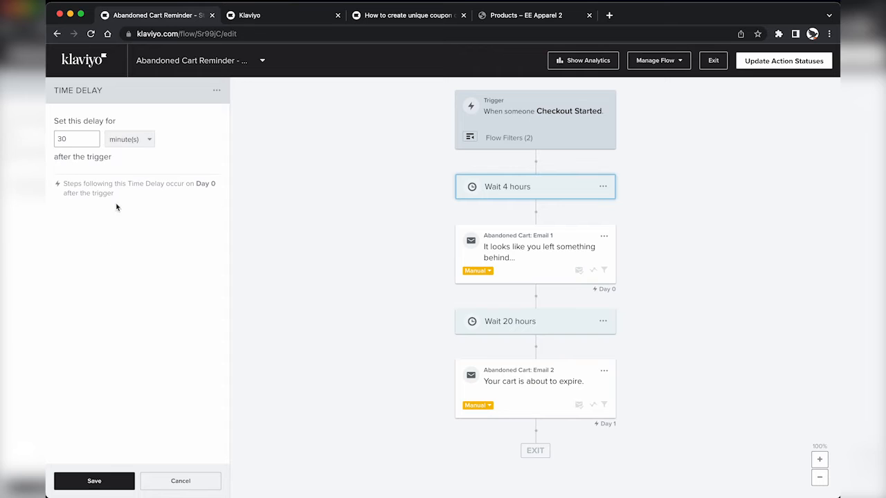
{"action": "left_click", "coordinate": [103, 484]}
Step: Rename the emails 'Abandon Cart 1 Reminder' and 'Abandon Cart 2 New Customer Offer'
{"action": "left_click", "coordinate": [516, 255]}
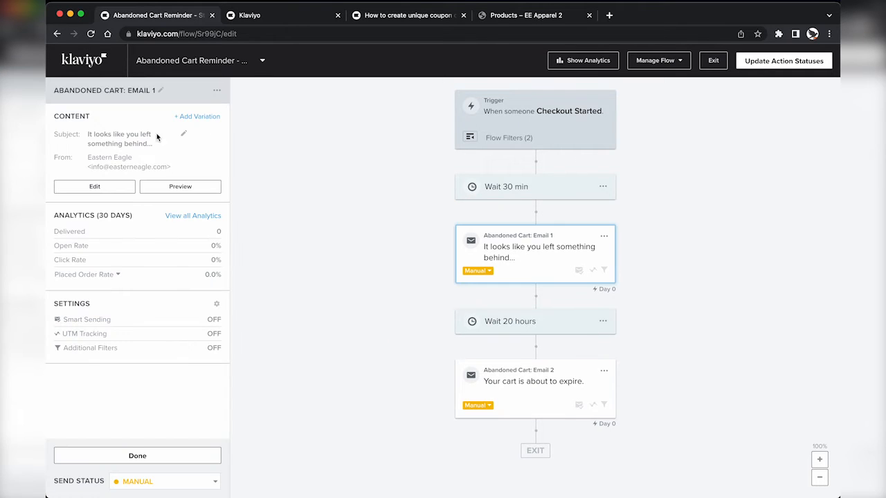
{"action": "left_click", "coordinate": [121, 91]}
{"action": "type", "text": "Abando"}
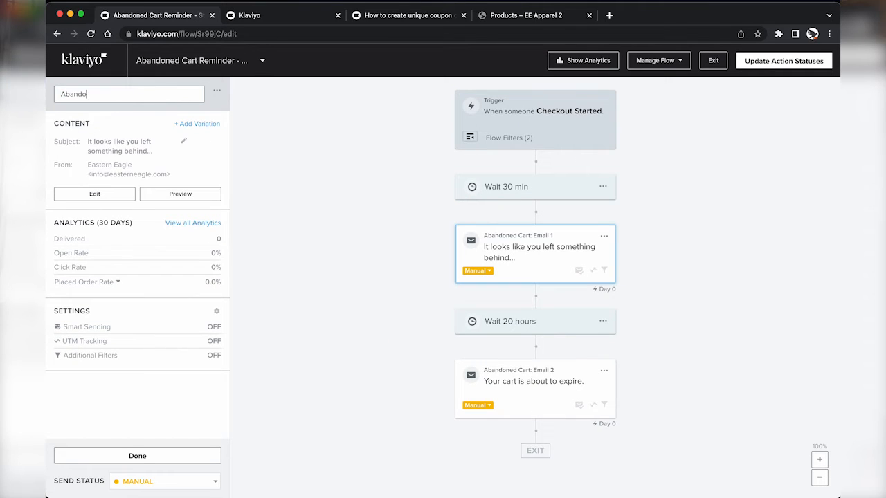
{"action": "type", "text": "n Cart 1 Reminder"}
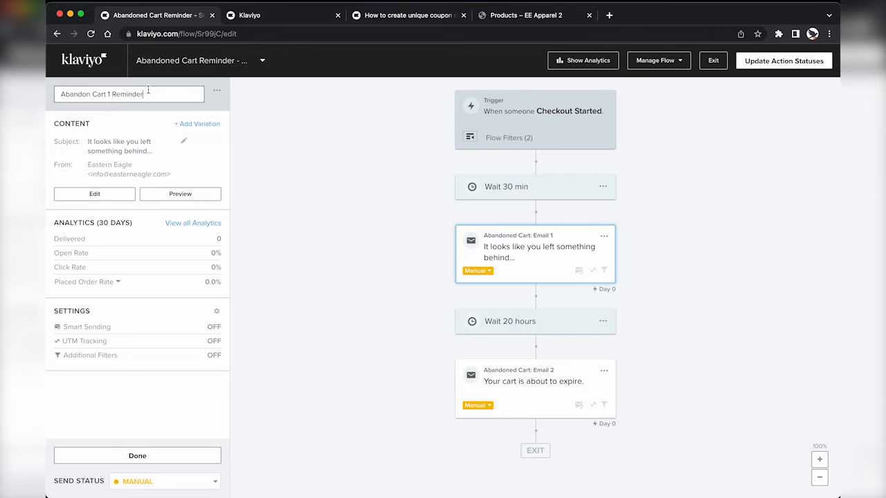
{"action": "key", "text": "Return"}
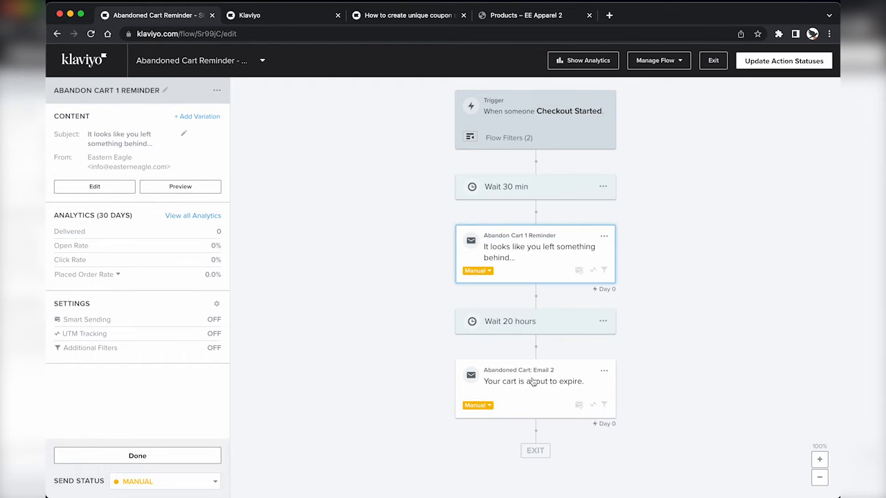
{"action": "left_click", "coordinate": [532, 382]}
{"action": "left_click", "coordinate": [115, 90]}
{"action": "type", "text": "Abandon Cart 2"}
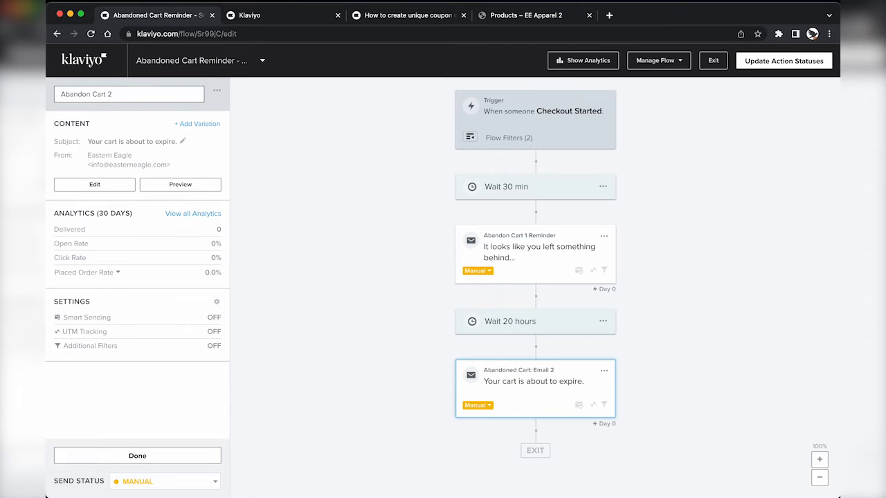
{"action": "type", "text": " New Customer Offer"}
{"action": "left_click", "coordinate": [250, 171]}
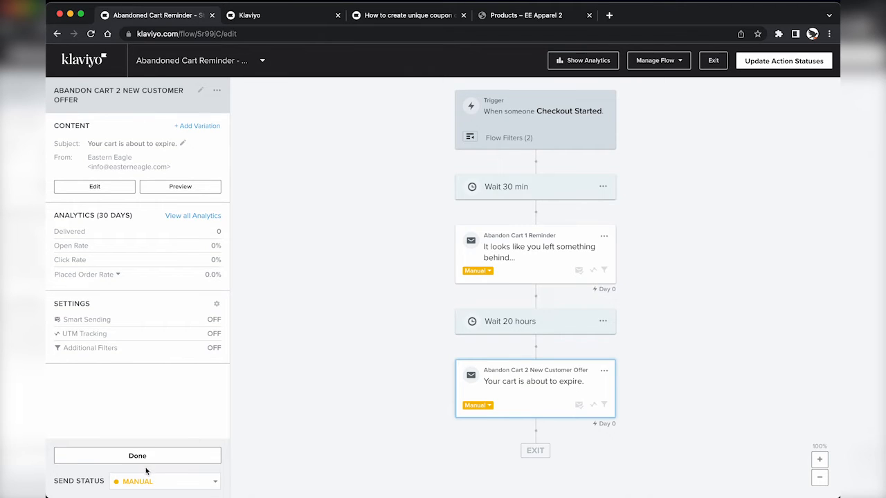
{"action": "left_click", "coordinate": [144, 457]}
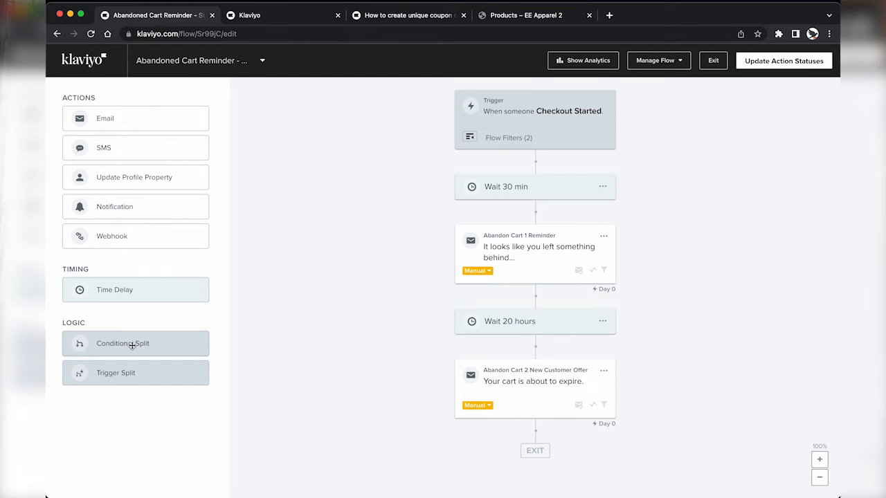
Step: Add a conditional split after the 20-hour wait: Placed Order zero times over all time
{"action": "left_click_drag", "start_coordinate": [132, 346], "coordinate": [524, 354]}
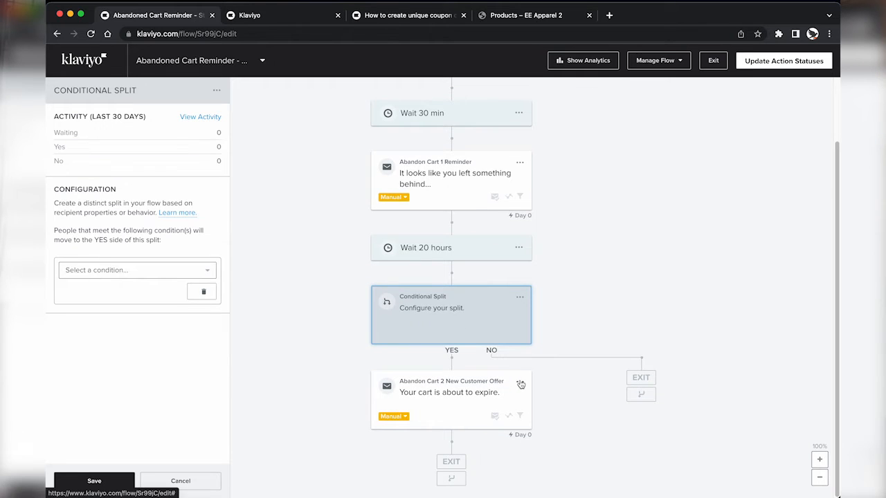
{"action": "left_click", "coordinate": [100, 271]}
{"action": "left_click", "coordinate": [102, 290]}
{"action": "left_click", "coordinate": [122, 291]}
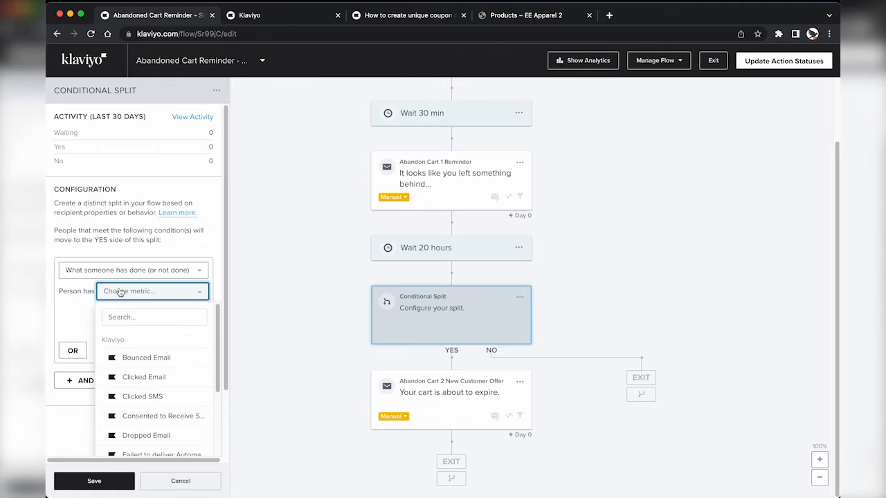
{"action": "type", "text": "pla"}
{"action": "left_click", "coordinate": [142, 357]}
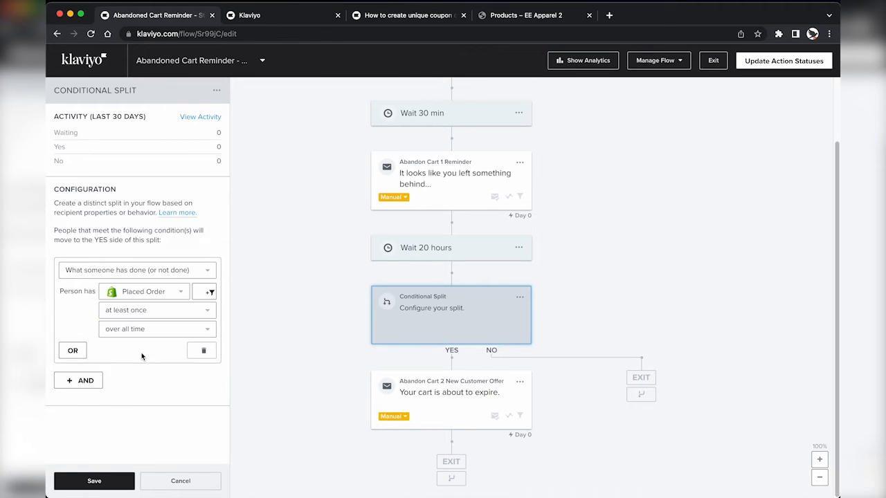
{"action": "left_click", "coordinate": [122, 311]}
{"action": "left_click", "coordinate": [120, 325]}
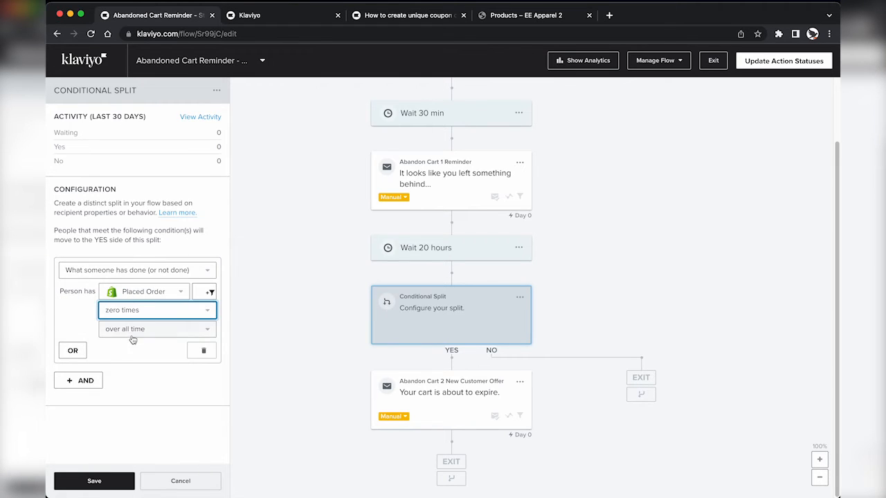
{"action": "left_click", "coordinate": [115, 481]}
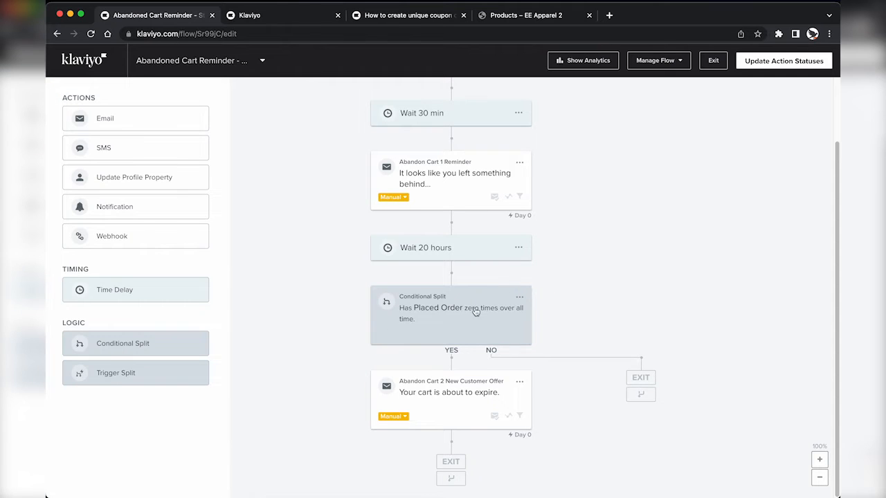
{"action": "left_click", "coordinate": [457, 401]}
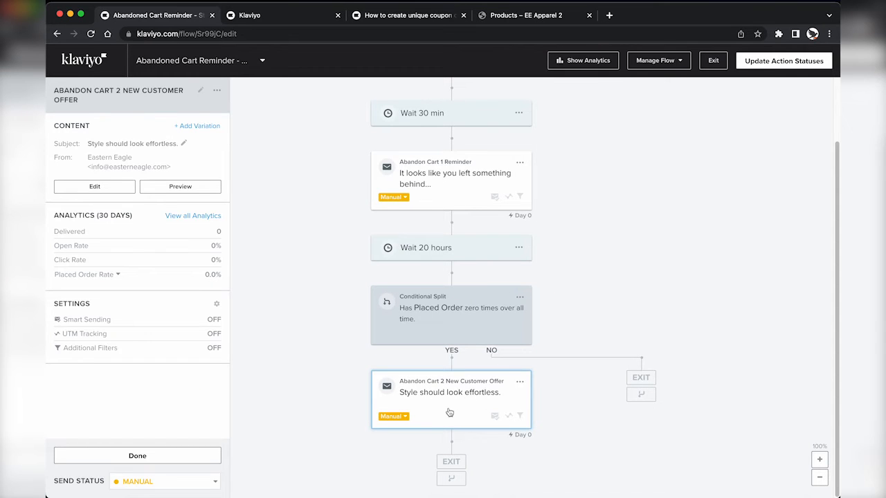
{"action": "left_click", "coordinate": [520, 381]}
Step: Delete the YES-branch email and place a duplicate of Abandon Cart 1 Reminder there
{"action": "left_click", "coordinate": [535, 430]}
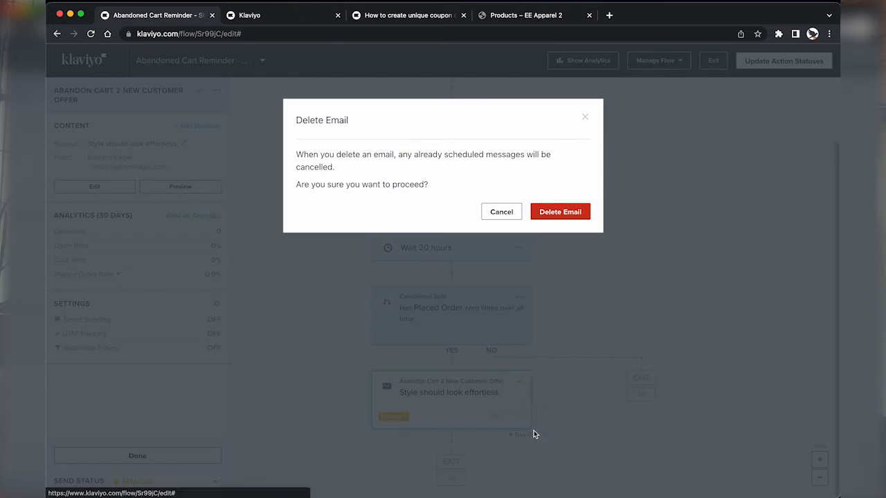
{"action": "left_click", "coordinate": [569, 214]}
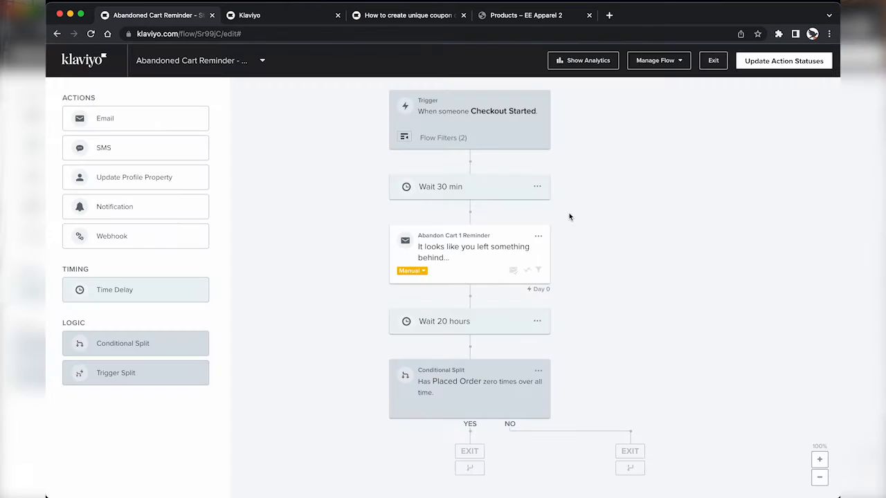
{"action": "left_click", "coordinate": [539, 236]}
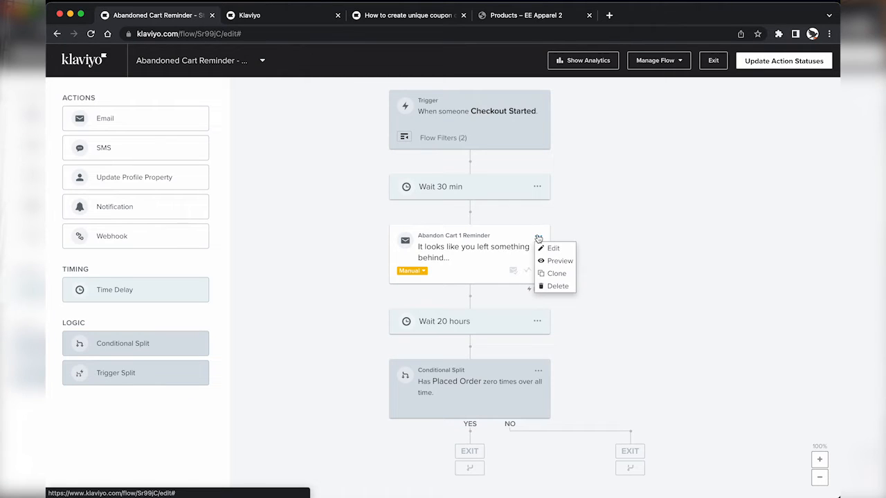
{"action": "left_click", "coordinate": [554, 276]}
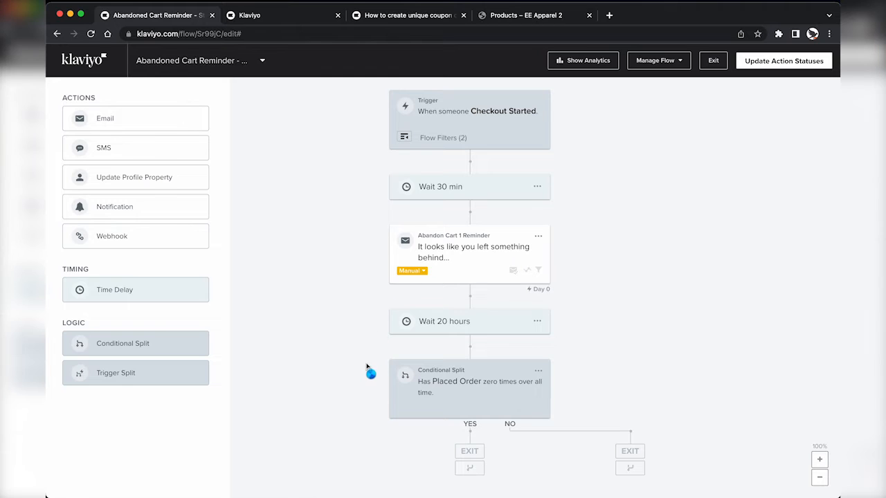
{"action": "scroll", "coordinate": [366, 370], "scroll_direction": "down", "scroll_amount": 2}
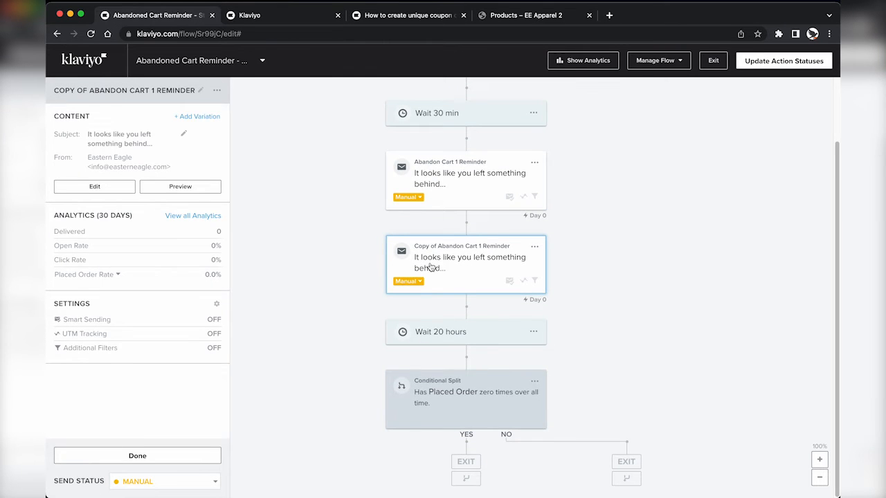
{"action": "left_click_drag", "start_coordinate": [430, 268], "coordinate": [461, 409]}
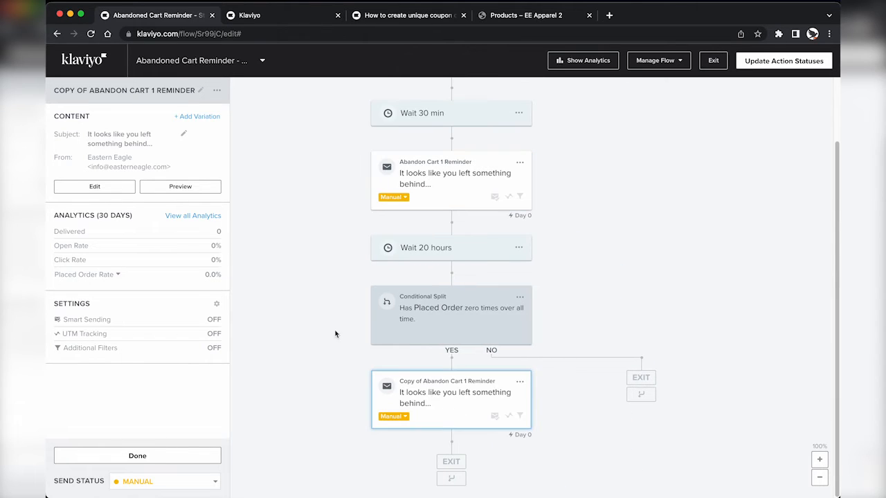
Step: Rename the YES-branch copy 'Abandon Cart 2.1 New Customer Offer' and duplicate it
{"action": "left_click", "coordinate": [143, 93]}
{"action": "key", "text": "super+a"}
{"action": "type", "text": "Aban"}
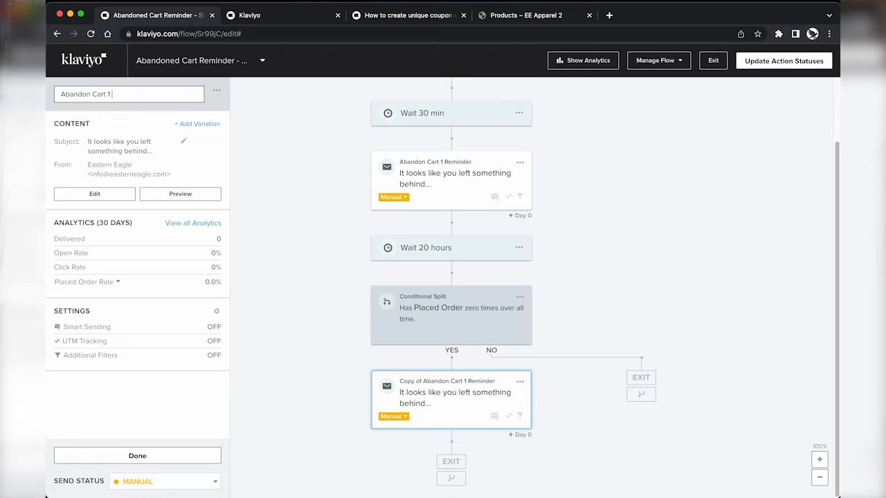
{"action": "type", "text": "don Cart 1 New Customer Offer"}
{"action": "left_click", "coordinate": [284, 200]}
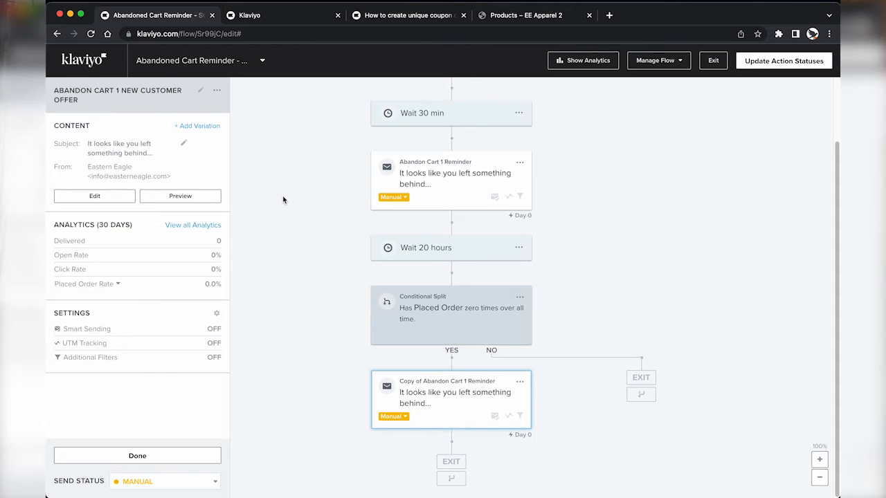
{"action": "left_click", "coordinate": [450, 395]}
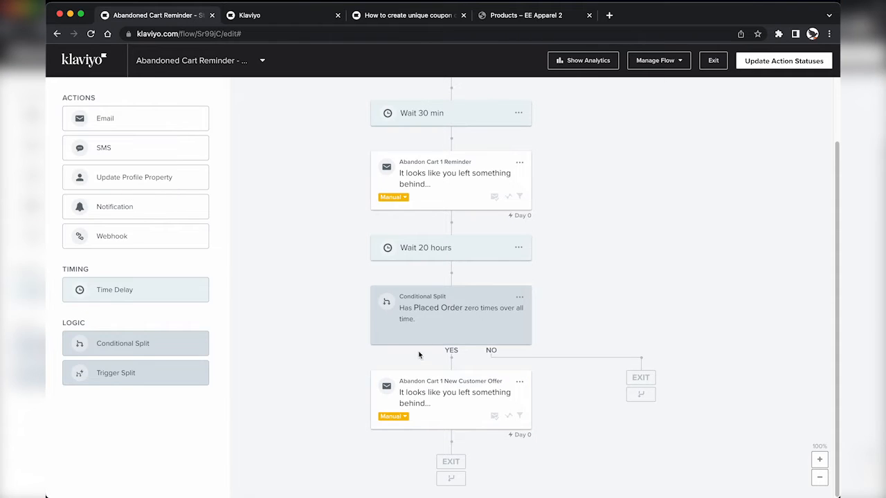
{"action": "left_click", "coordinate": [425, 394]}
{"action": "left_click", "coordinate": [107, 93]}
{"action": "left_click", "coordinate": [108, 93]}
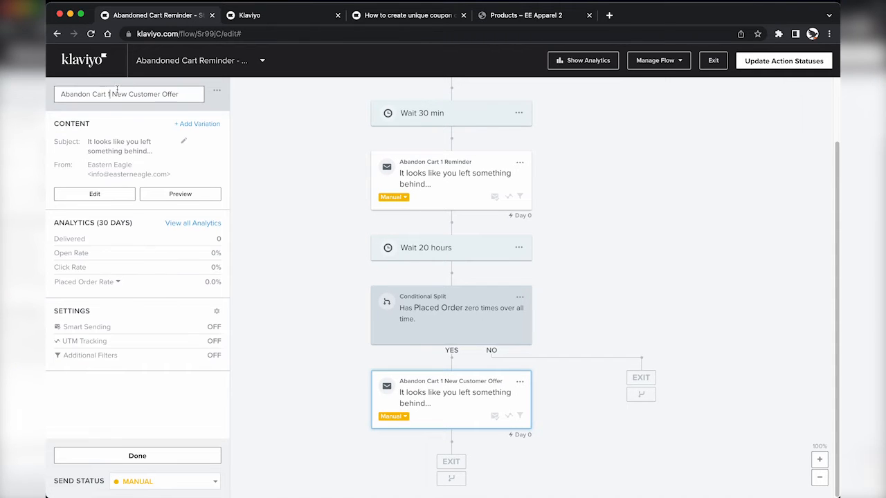
{"action": "type", "text": "2."}
{"action": "left_click", "coordinate": [265, 259]}
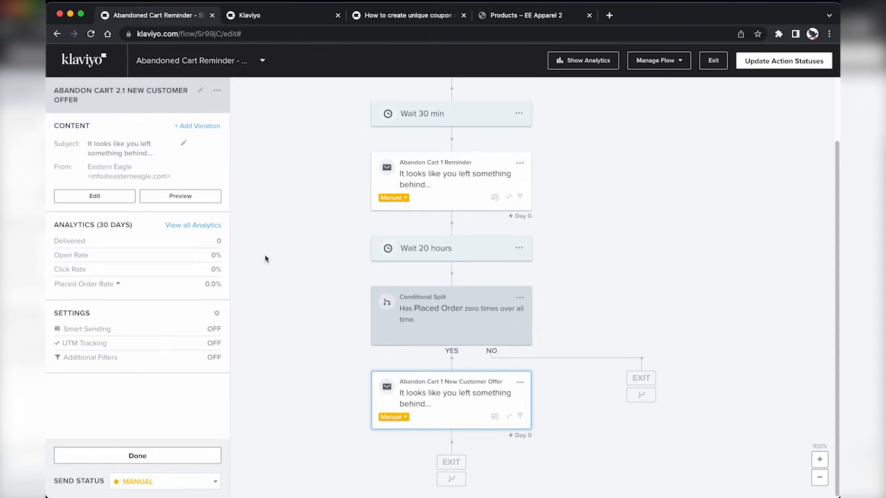
{"action": "left_click", "coordinate": [520, 382]}
{"action": "left_click", "coordinate": [530, 420]}
Step: Move the duplicated email onto the NO branch and remove the 'Copy of' prefix
{"action": "left_click_drag", "start_coordinate": [448, 476], "coordinate": [610, 351]}
{"action": "left_click", "coordinate": [619, 390]}
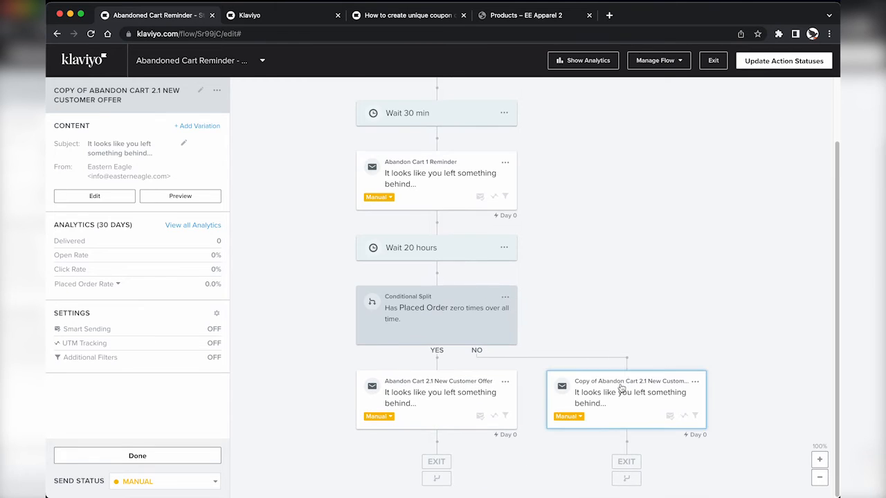
{"action": "left_click", "coordinate": [80, 93]}
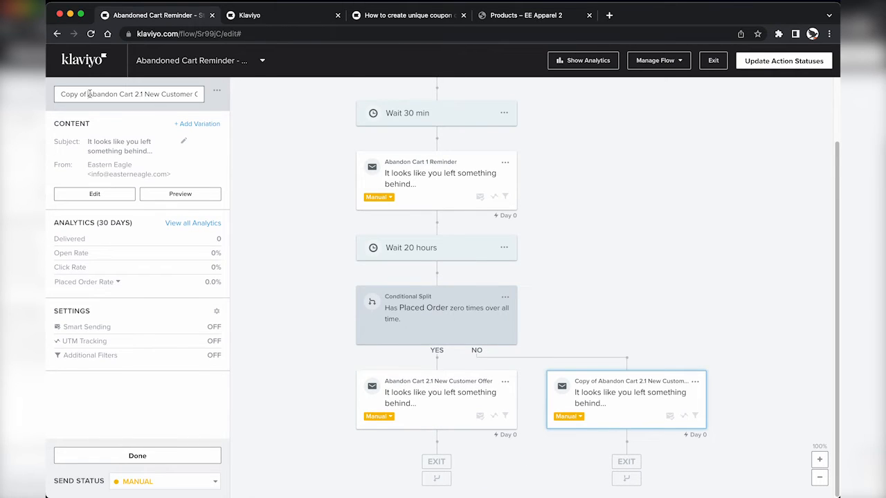
{"action": "left_click_drag", "start_coordinate": [88, 94], "coordinate": [61, 95]}
{"action": "key", "text": "BackSpace"}
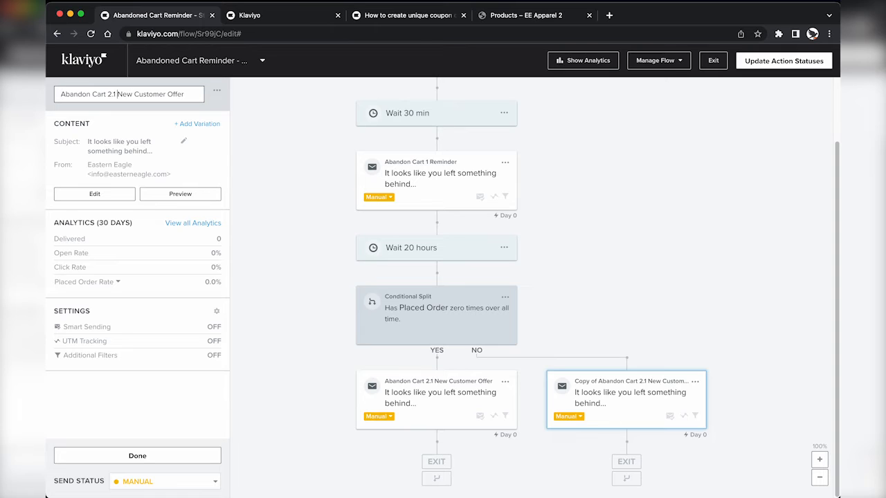
Step: Rename the NO-branch email 'Abandon Cart 2.2 Returning Customer Final Reminder'
{"action": "key", "text": "Left"}
{"action": "key", "text": "BackSpace"}
{"action": "type", "text": "2"}
{"action": "key", "text": "Right"}
{"action": "key", "text": "alt+shift+Right"}
{"action": "type", "text": "Returning"}
{"action": "key", "text": "alt+shift+Right"}
{"action": "type", "text": "Fina"}
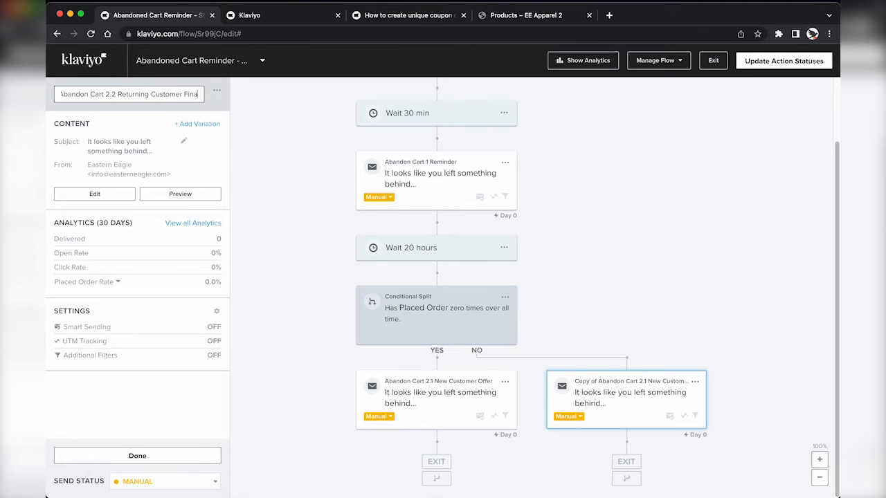
{"action": "type", "text": "l Reminder"}
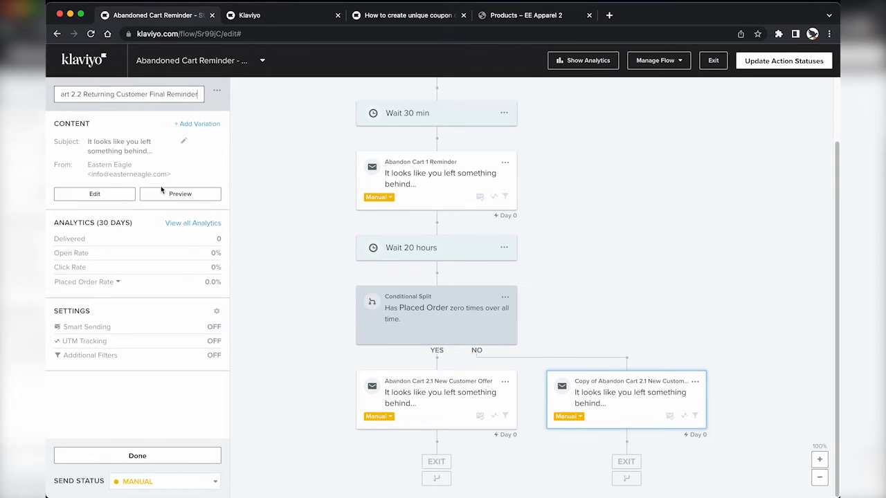
{"action": "left_click", "coordinate": [273, 251]}
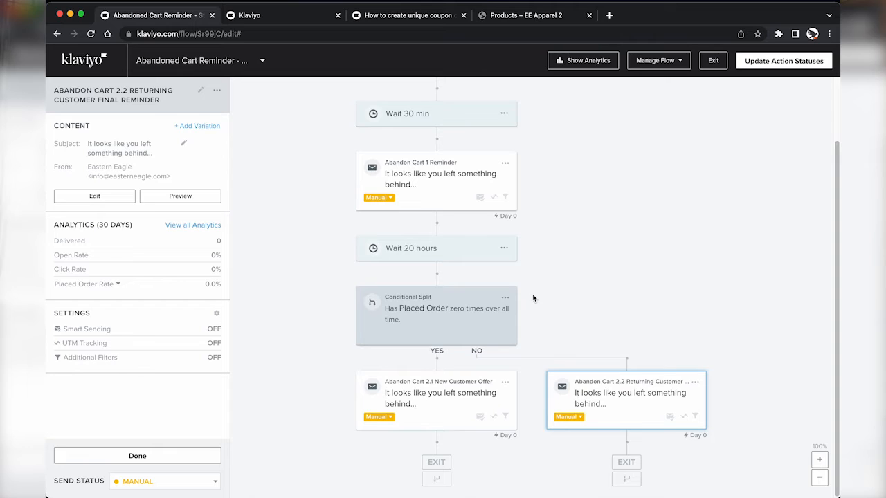
{"action": "left_click", "coordinate": [438, 413]}
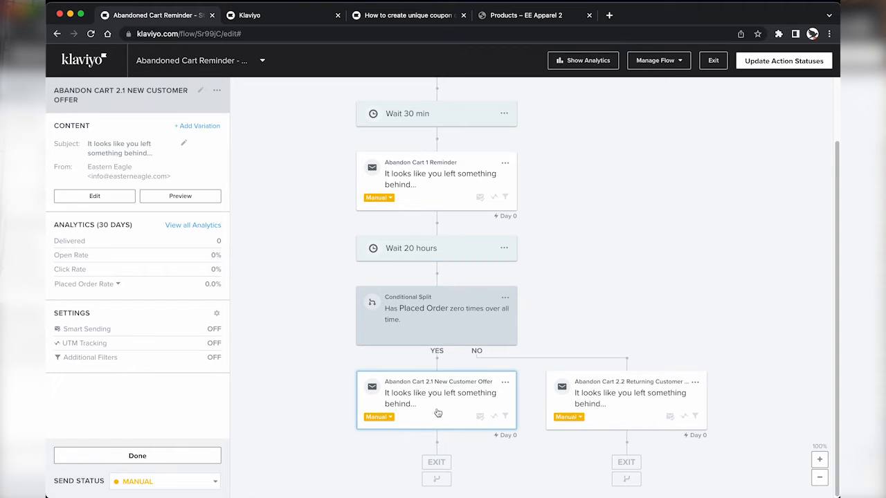
Step: Set subject 'Style should look effortless.' and preview text 'Soar with Eastern Eagle.', then open content editing
{"action": "left_click", "coordinate": [119, 197]}
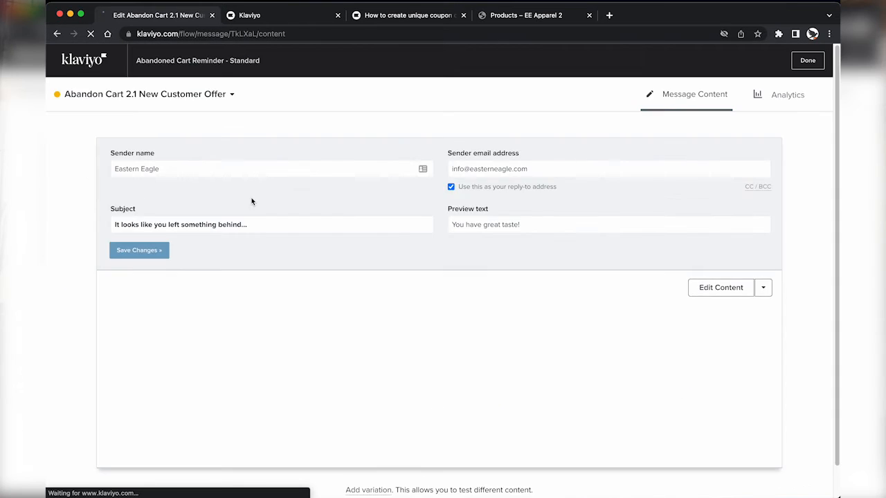
{"action": "triple_click", "coordinate": [257, 222]}
{"action": "type", "text": "Style should loo"}
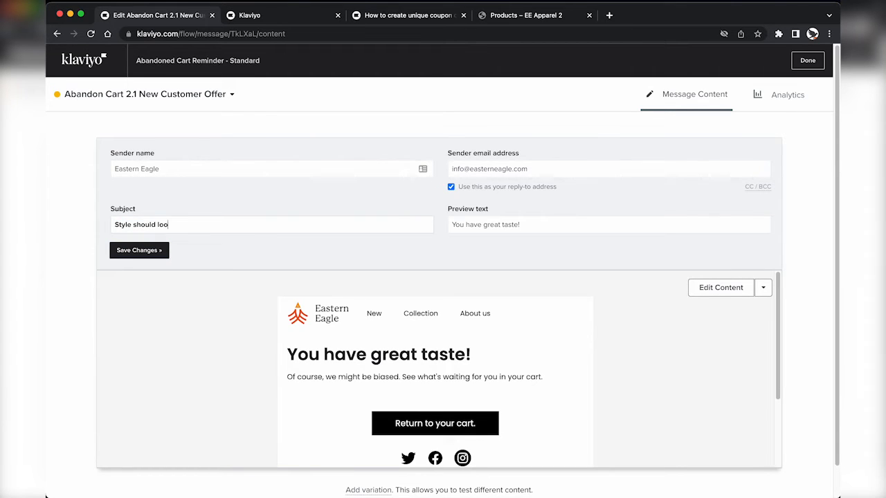
{"action": "type", "text": "k effortless."}
{"action": "key", "text": "Tab"}
{"action": "type", "text": "Soar wi"}
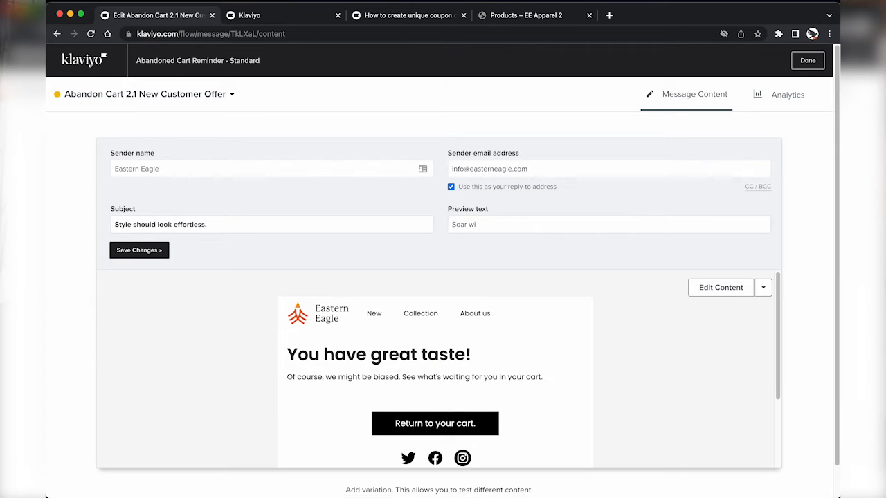
{"action": "type", "text": "th Eastern Eagle."}
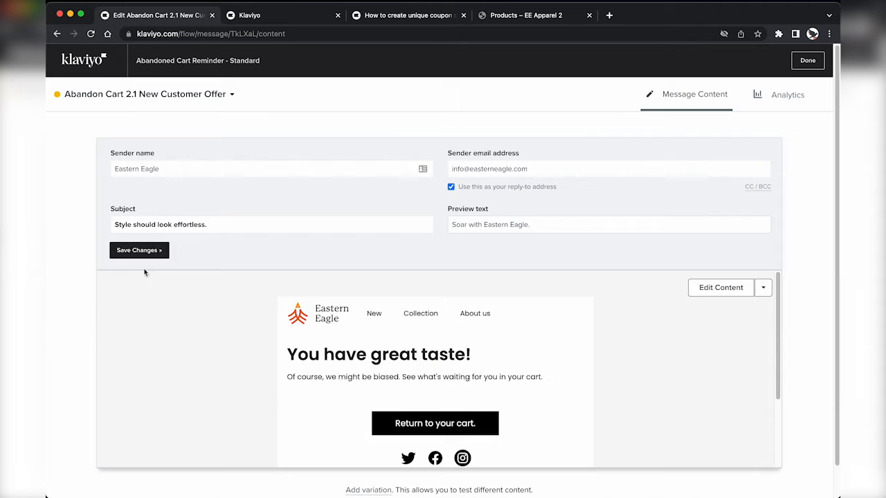
{"action": "left_click", "coordinate": [143, 250]}
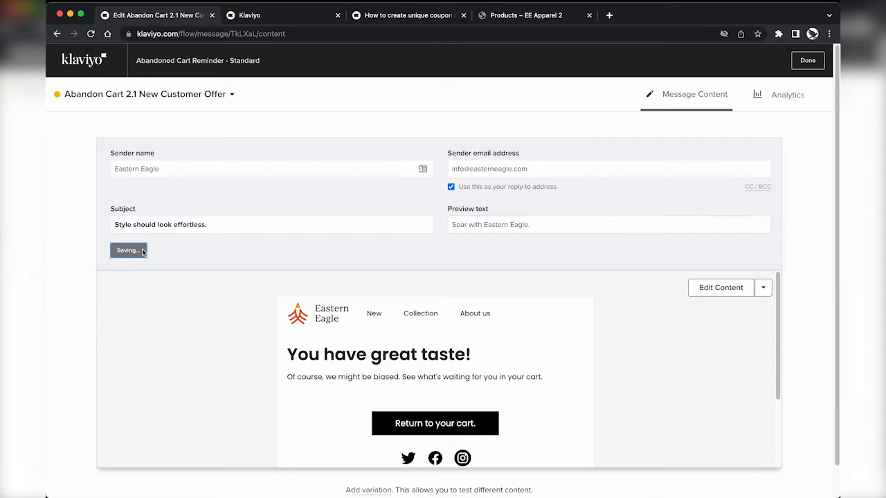
{"action": "left_click", "coordinate": [709, 289]}
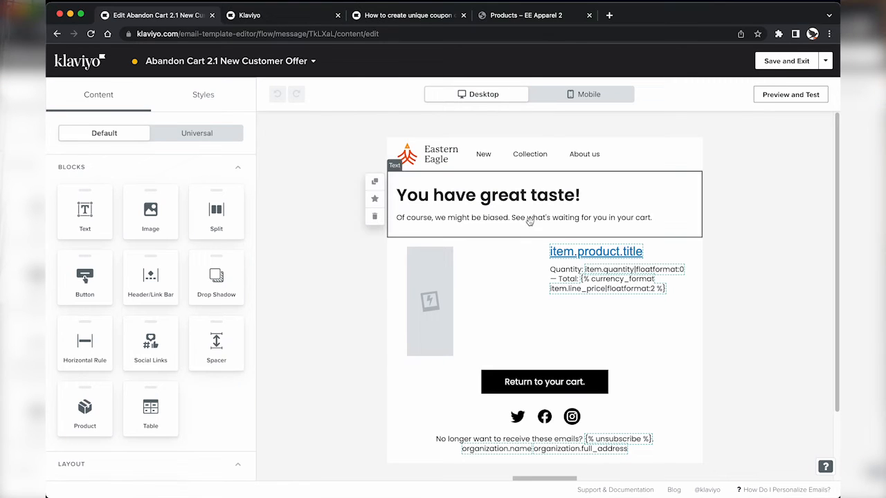
Step: Replace the 'You have great taste!' heading and intro with the new-customer offer copy ending 'on any order over $100.'
{"action": "left_click", "coordinate": [529, 221]}
{"action": "left_click", "coordinate": [163, 182]}
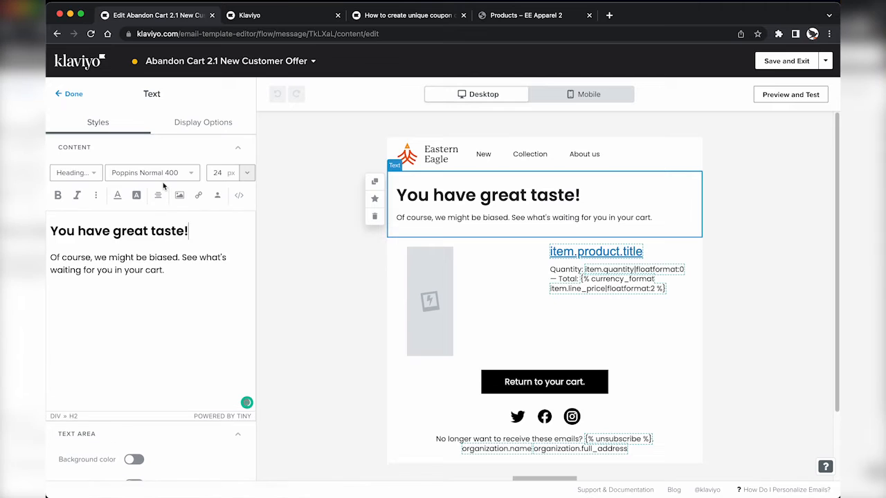
{"action": "key", "text": "super+BackSpace"}
{"action": "key", "text": "BackSpace"}
{"action": "key", "text": "super+a"}
{"action": "key", "text": "super+v"}
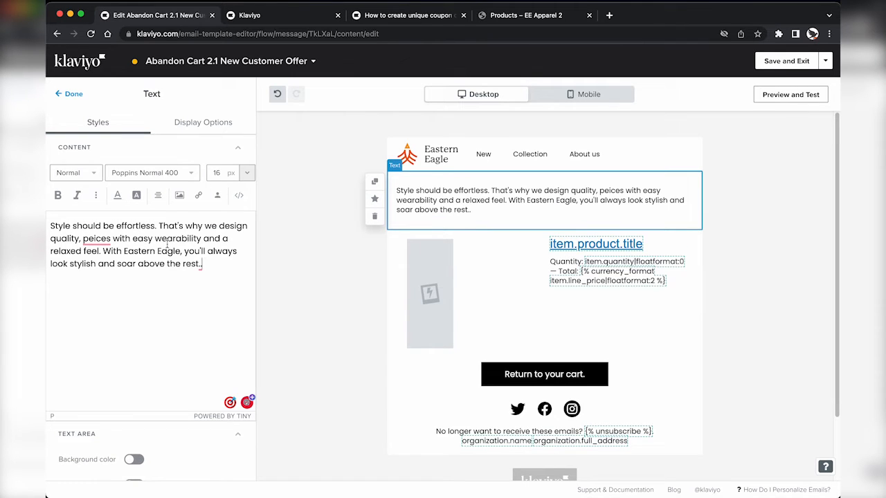
{"action": "key", "text": "super+z"}
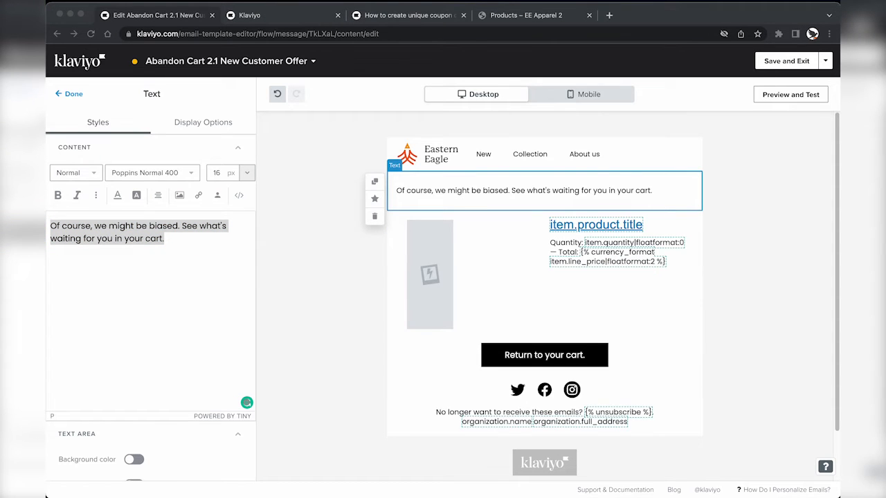
{"action": "key", "text": "super+Tab"}
{"action": "key", "text": "super+v"}
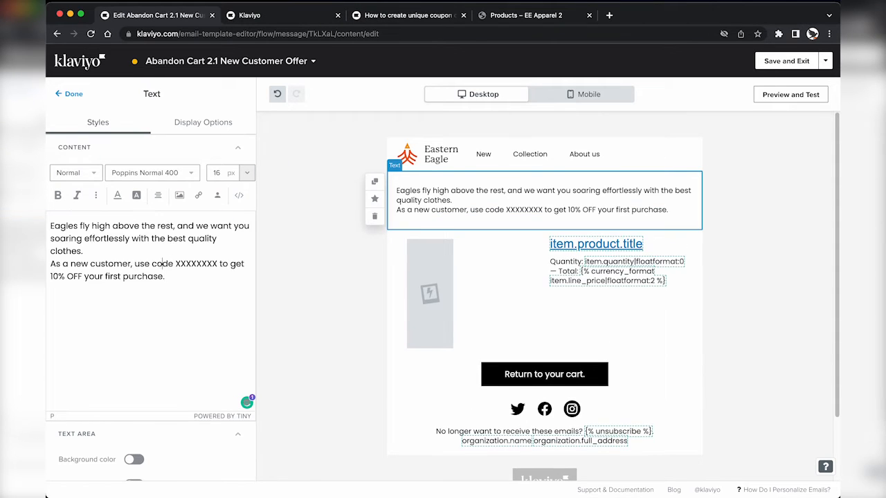
{"action": "left_click", "coordinate": [51, 263]}
{"action": "key", "text": "Return"}
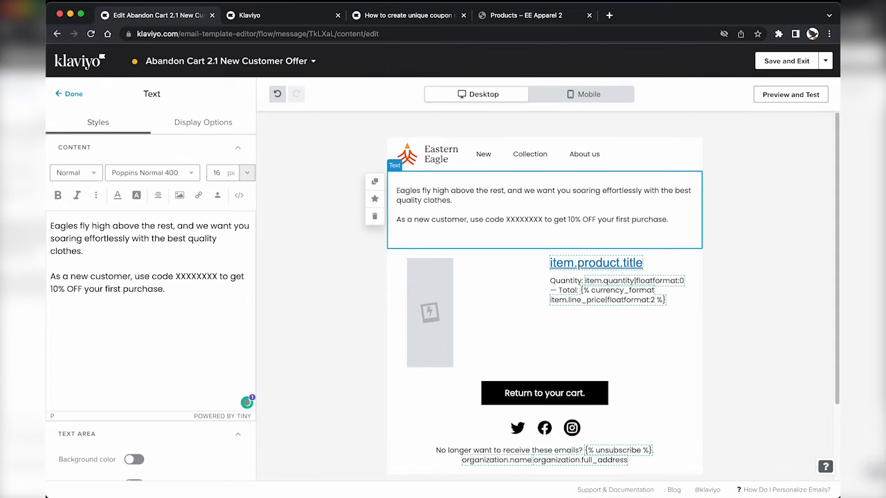
{"action": "type", "text": "on any order o"}
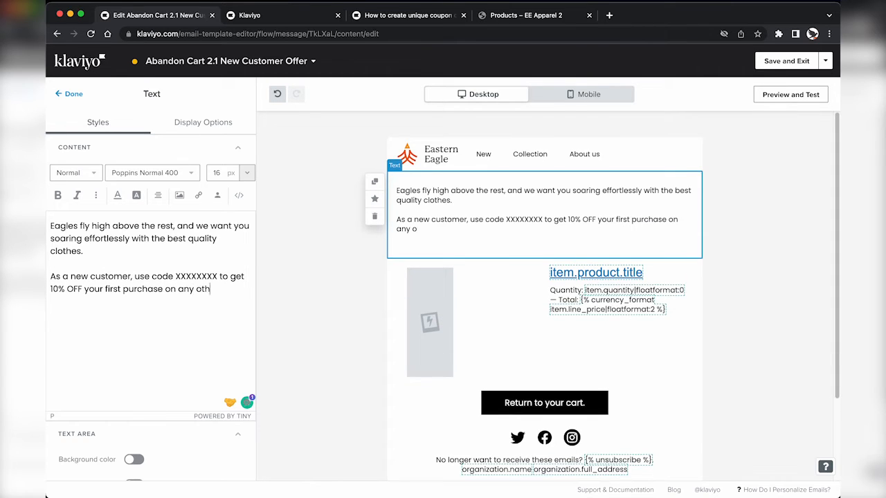
{"action": "type", "text": "00."}
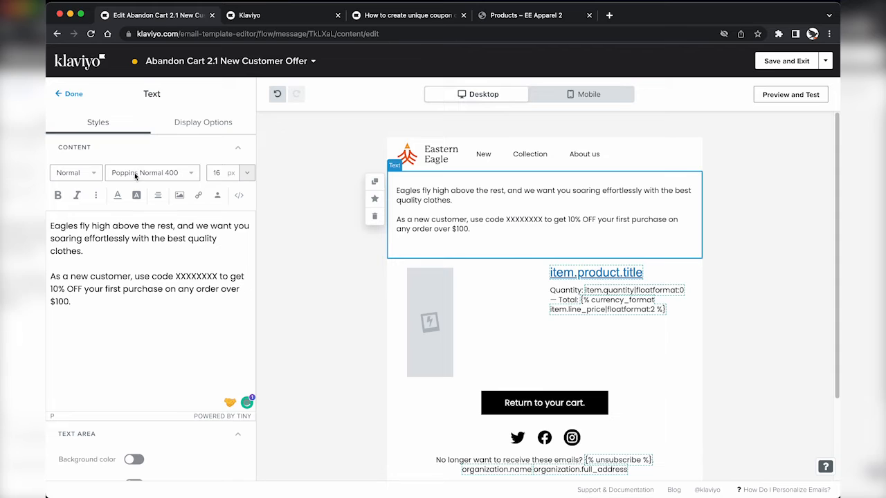
{"action": "left_click", "coordinate": [73, 94]}
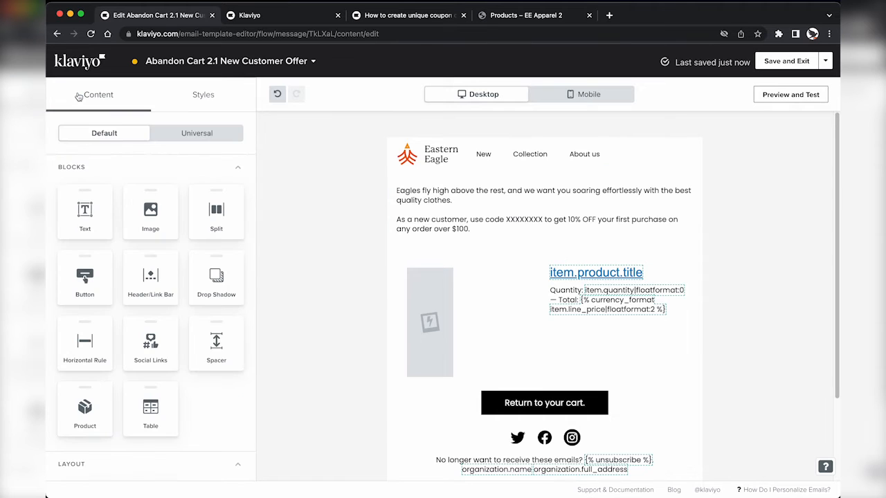
Step: Enlarge the XXXXXXXX code to 20 px and save the email
{"action": "left_click", "coordinate": [538, 222]}
{"action": "double_click", "coordinate": [196, 276]}
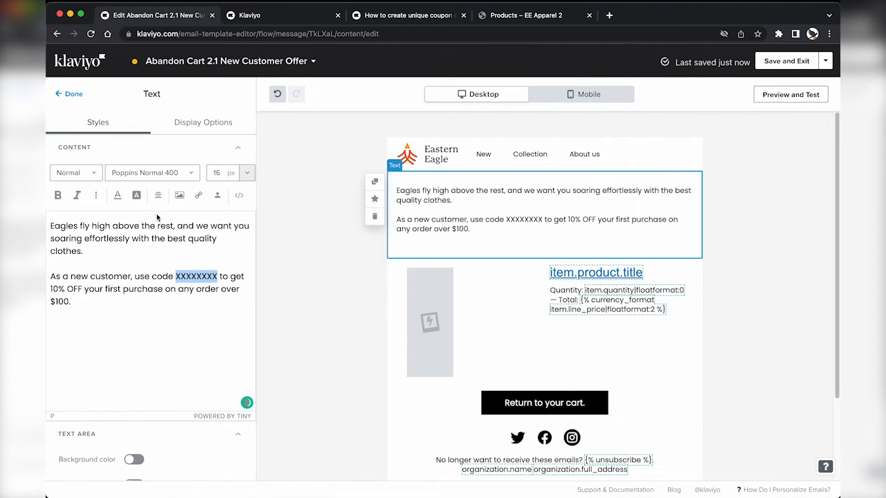
{"action": "left_click_drag", "start_coordinate": [222, 173], "coordinate": [202, 178]}
{"action": "type", "text": "20"}
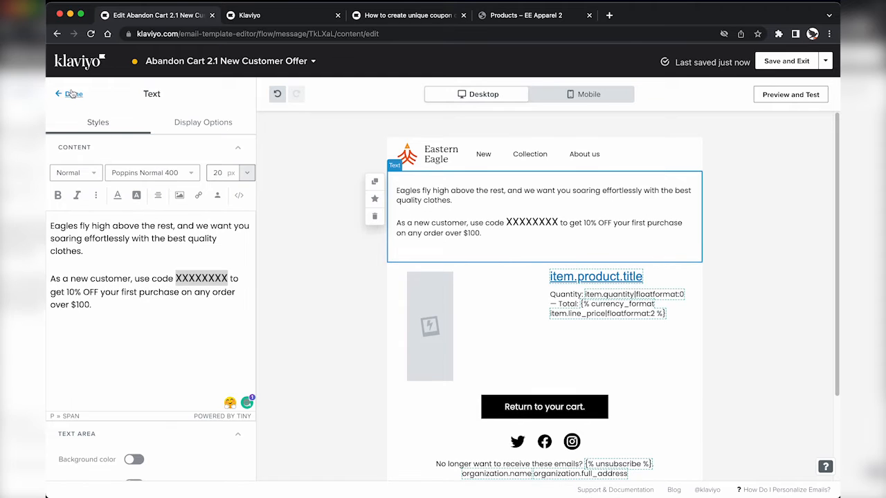
{"action": "left_click", "coordinate": [72, 95]}
{"action": "left_click", "coordinate": [786, 61]}
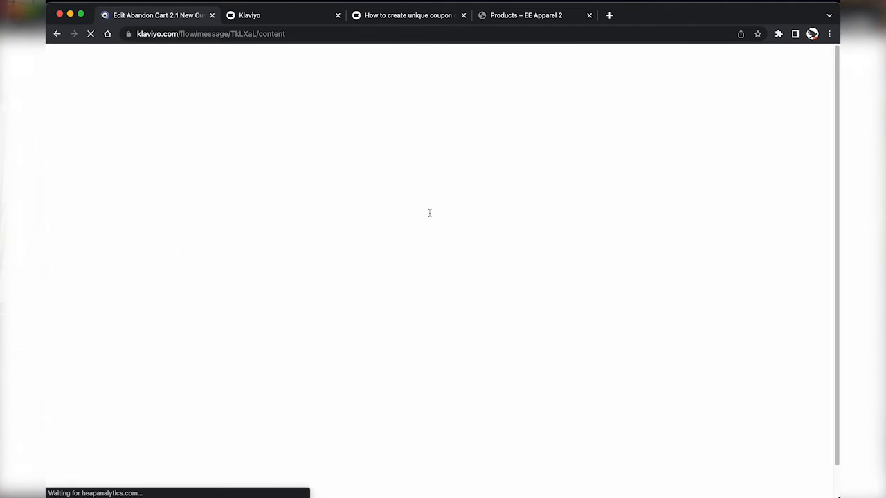
Step: Go back to the flow and select the Returning Customer Final Reminder email
{"action": "scroll", "coordinate": [435, 367], "scroll_direction": "down", "scroll_amount": 4}
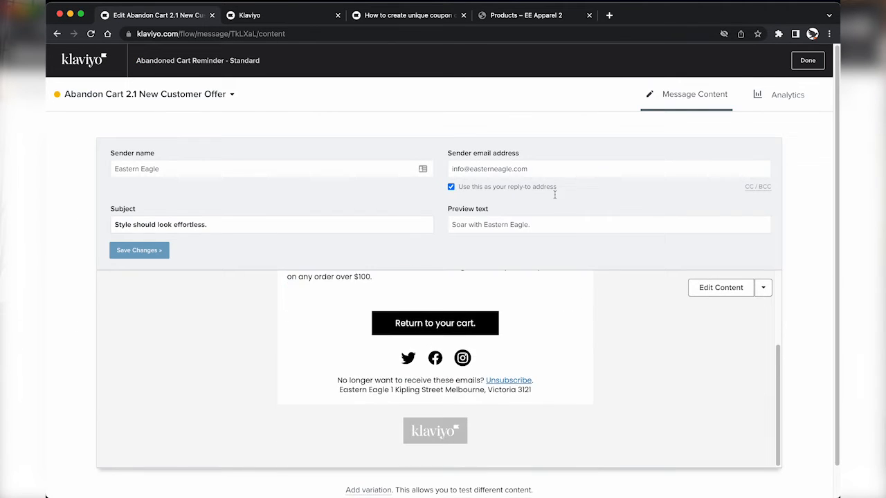
{"action": "left_click", "coordinate": [808, 60]}
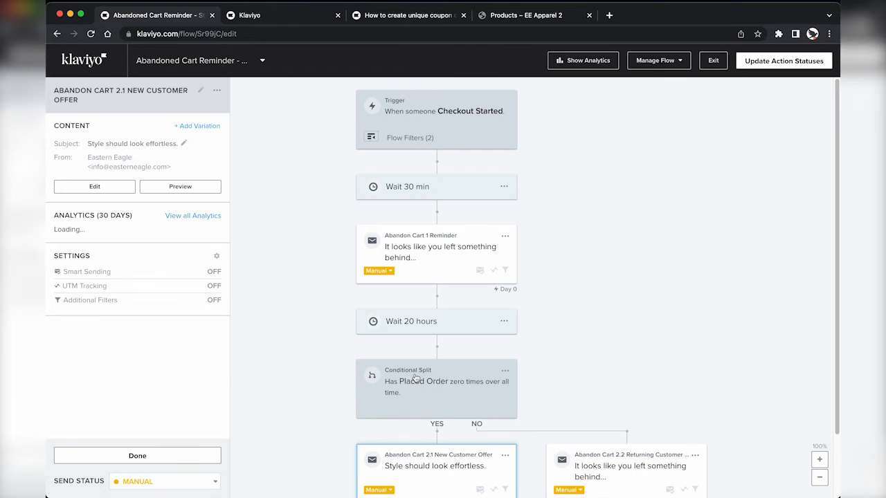
{"action": "left_click", "coordinate": [610, 402]}
{"action": "left_click", "coordinate": [120, 199]}
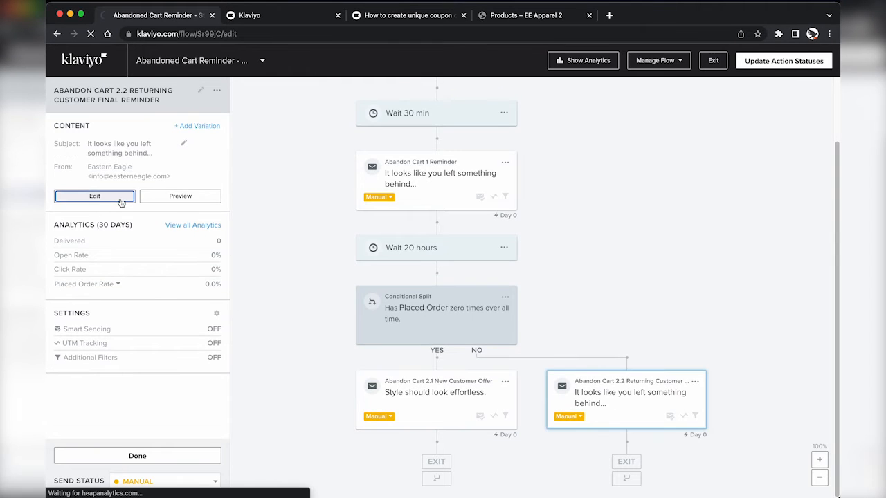
Step: Edit the subject, set preview text 'Fly high above the rest.', save, and open its content
{"action": "triple_click", "coordinate": [291, 221]}
{"action": "type", "text": "Leave somethi"}
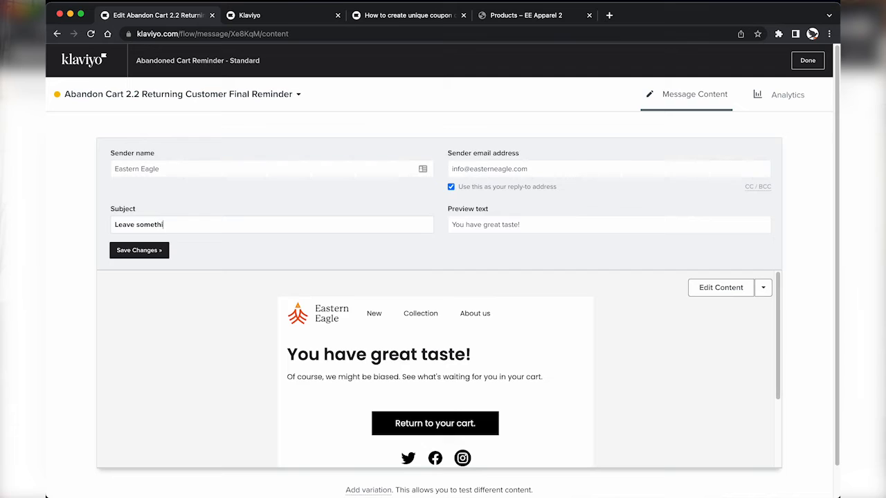
{"action": "type", "text": "?"}
{"action": "key", "text": "Tab"}
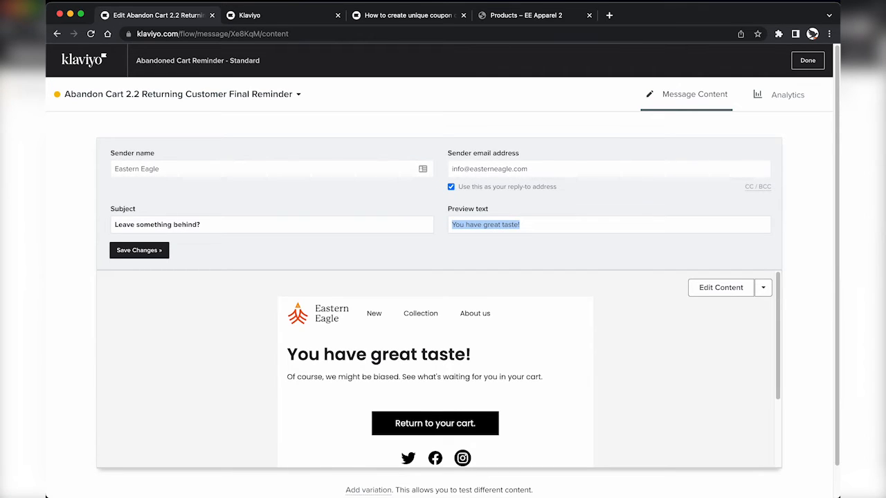
{"action": "type", "text": "Fly high above the"}
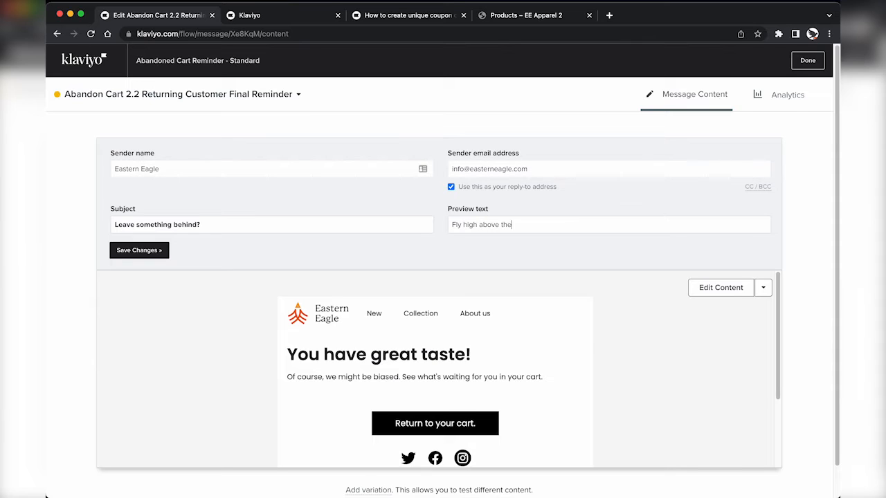
{"action": "type", "text": " rest."}
{"action": "left_click", "coordinate": [155, 251]}
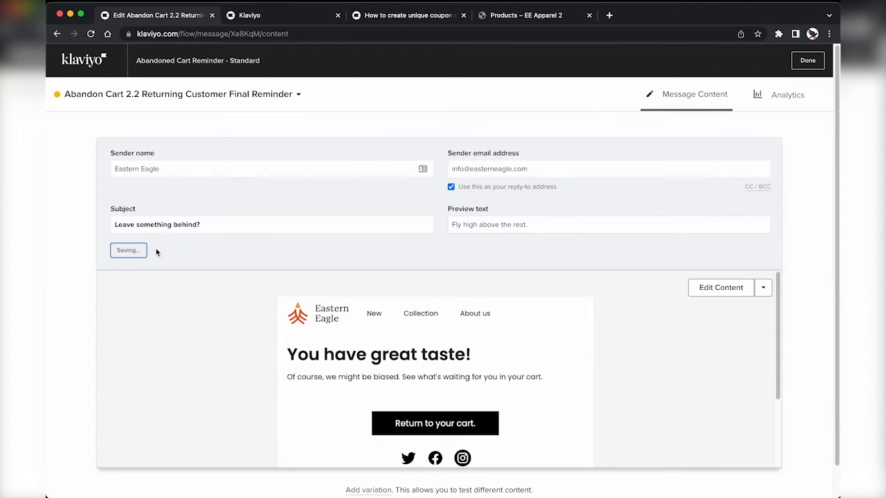
{"action": "left_click", "coordinate": [706, 287]}
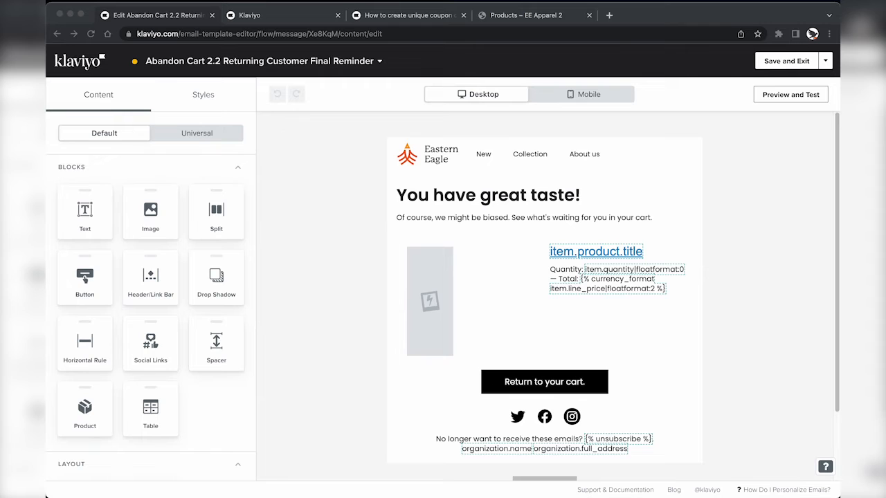
Step: Paste the 'Style should be effortless' body copy and retitle the heading 'Your cart will expire soon.'
{"action": "left_click", "coordinate": [507, 220]}
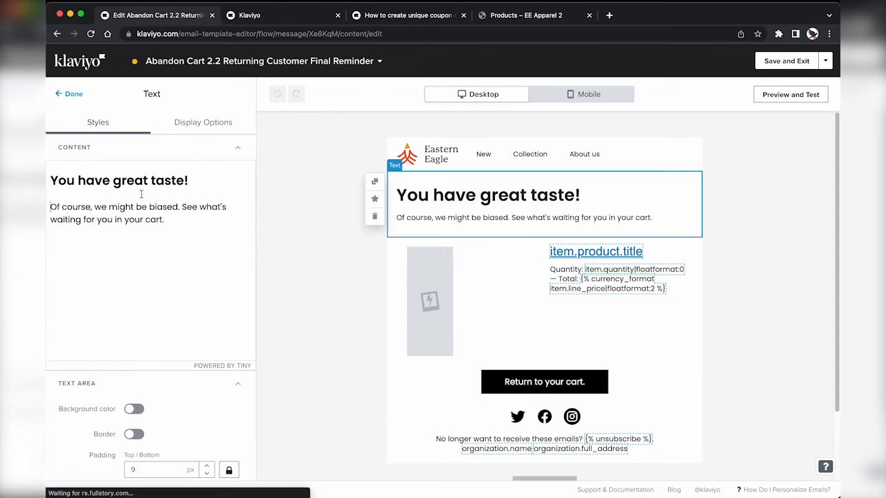
{"action": "triple_click", "coordinate": [190, 248]}
{"action": "type", "text": "Style should be effortless. That's why we design quality, pieces with easy wearability and a relaxed feel. With Eastern Eagle, you'll always look stylish and soar above the rest"}
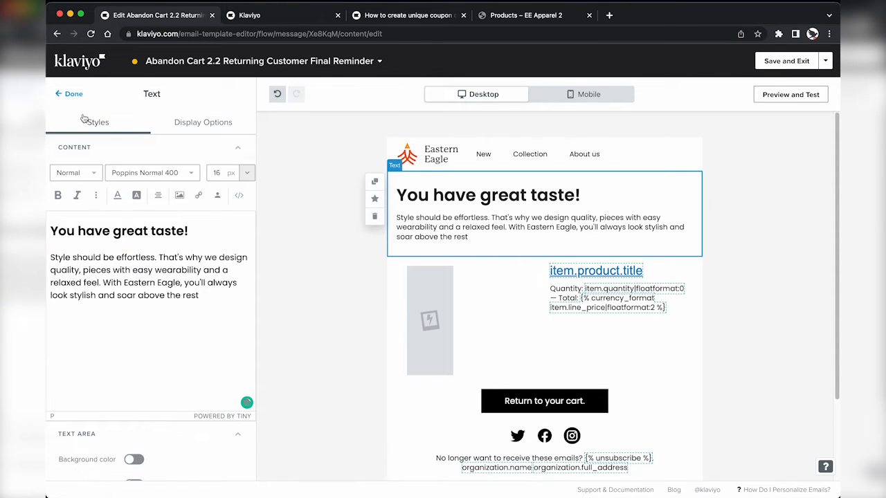
{"action": "left_click", "coordinate": [74, 95]}
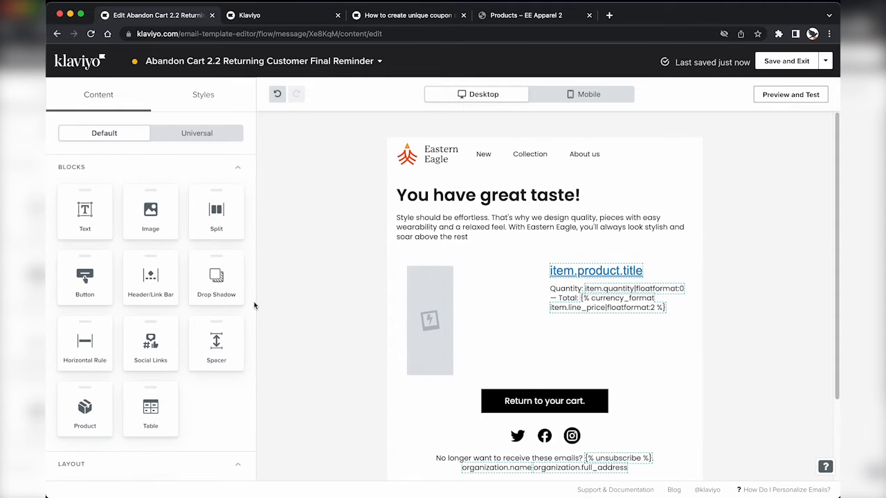
{"action": "left_click", "coordinate": [485, 193]}
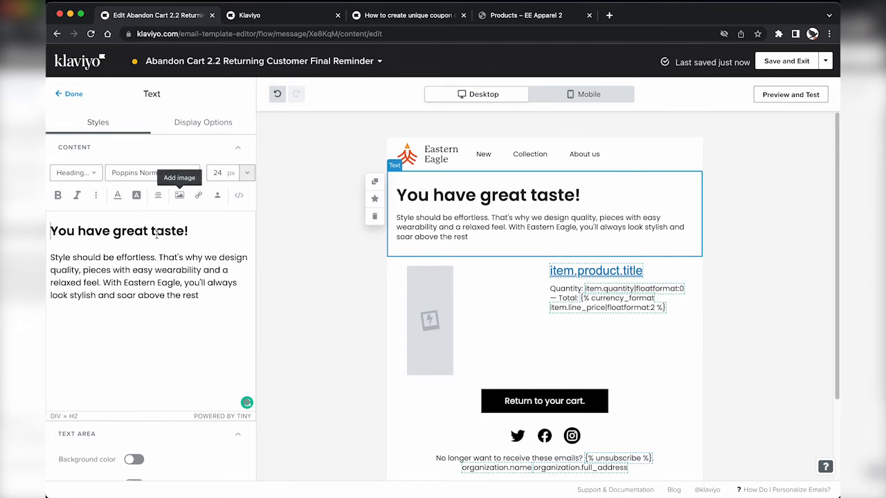
{"action": "left_click", "coordinate": [156, 229]}
{"action": "triple_click", "coordinate": [198, 226]}
{"action": "type", "text": "Your ca"}
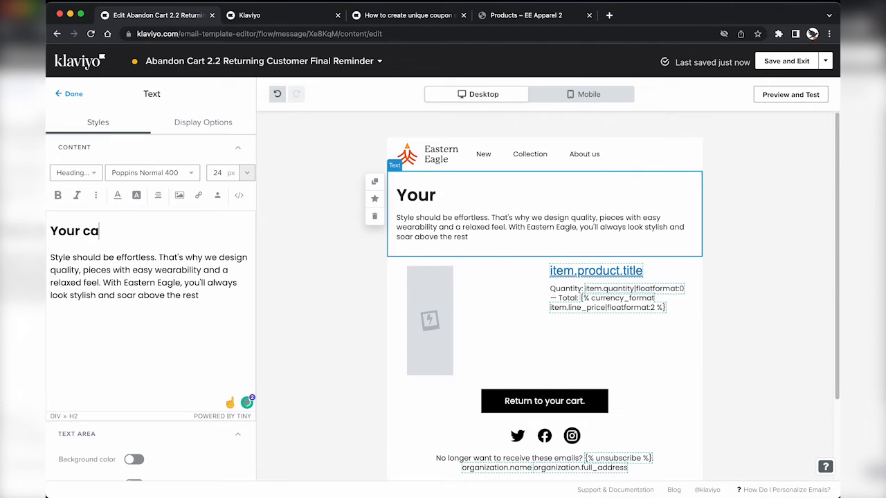
{"action": "type", "text": "rt will expire soon."}
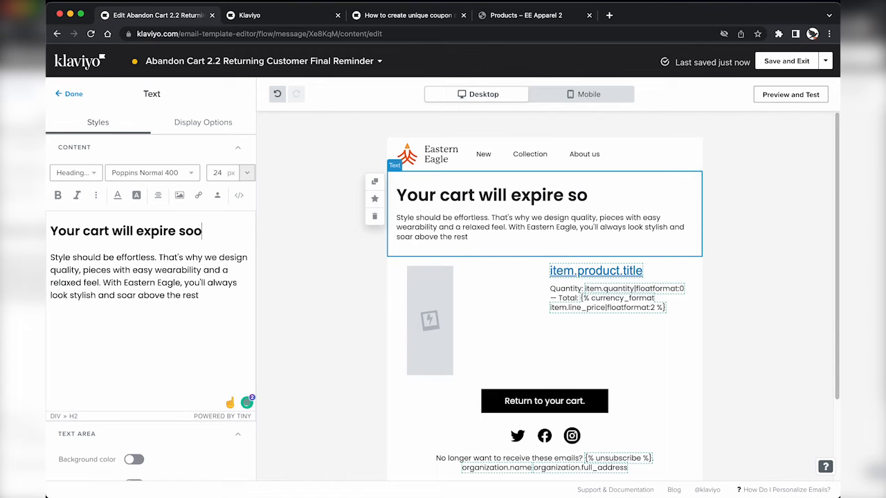
{"action": "left_click", "coordinate": [67, 95]}
Step: Preview the email on mobile and with event data, save it, and select the New Customer Offer email
{"action": "left_click", "coordinate": [502, 97]}
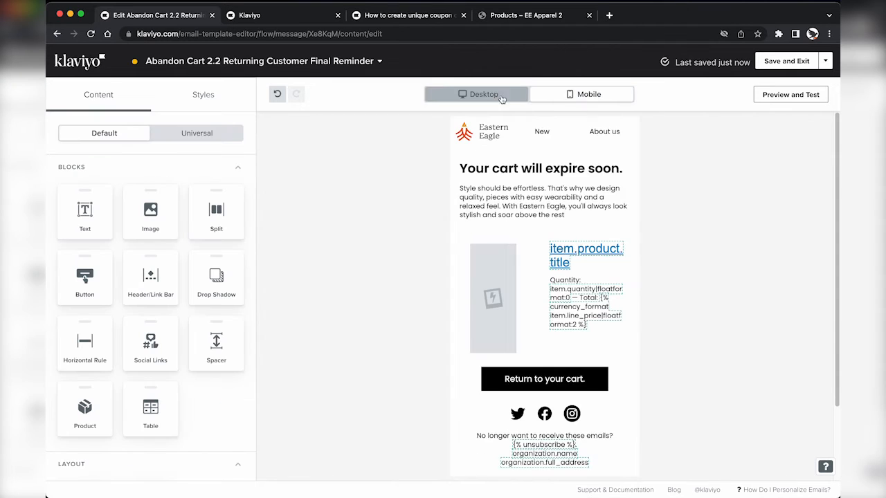
{"action": "left_click", "coordinate": [757, 95]}
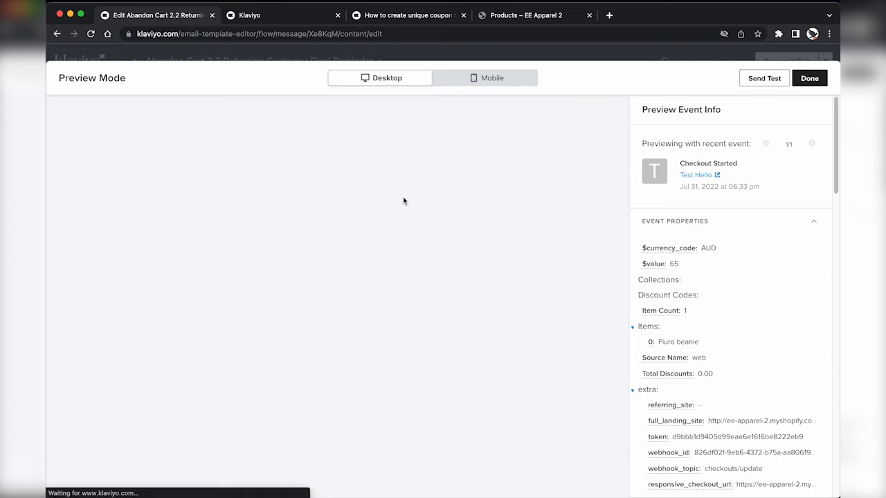
{"action": "left_click", "coordinate": [807, 79]}
{"action": "left_click", "coordinate": [798, 63]}
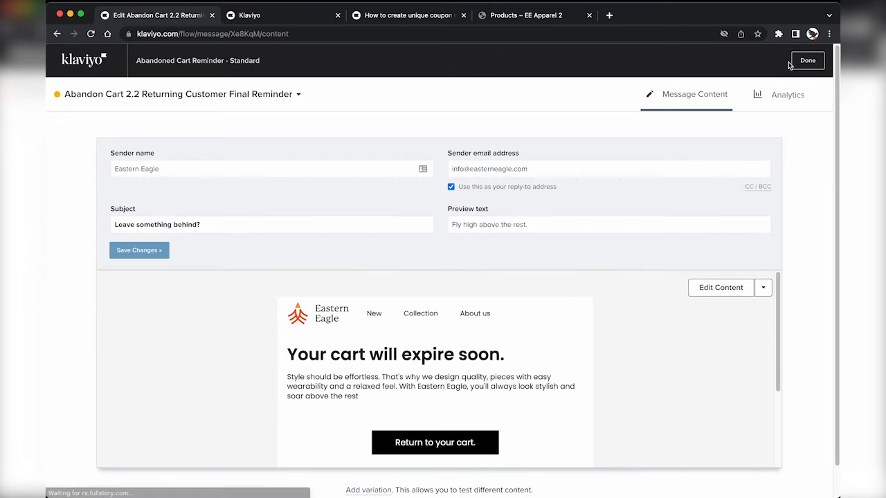
{"action": "left_click", "coordinate": [803, 61]}
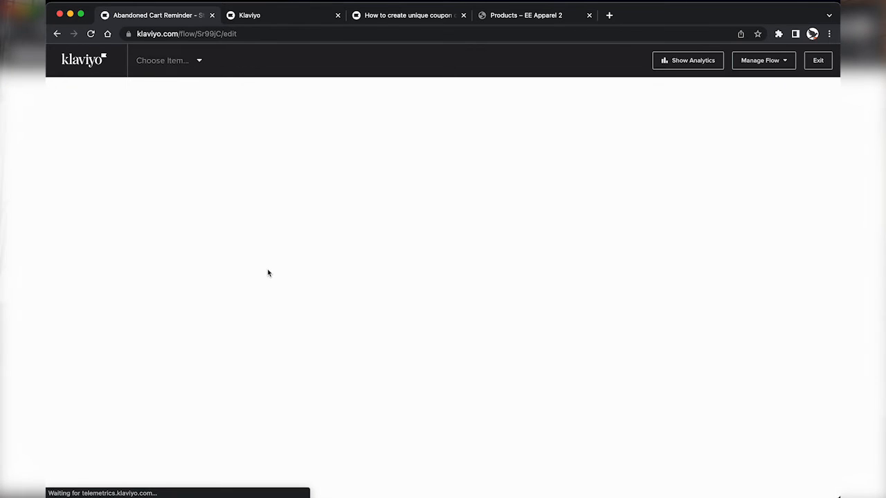
{"action": "scroll", "coordinate": [336, 391], "scroll_direction": "down", "scroll_amount": 2}
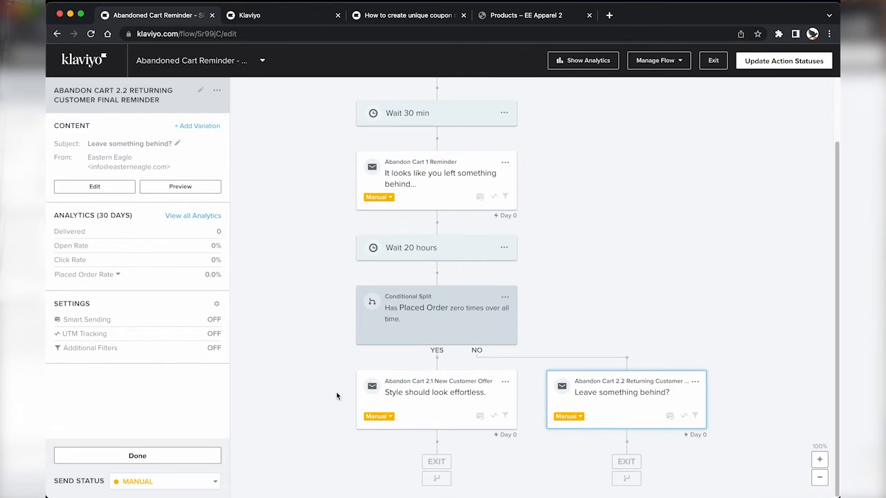
{"action": "left_click", "coordinate": [419, 394]}
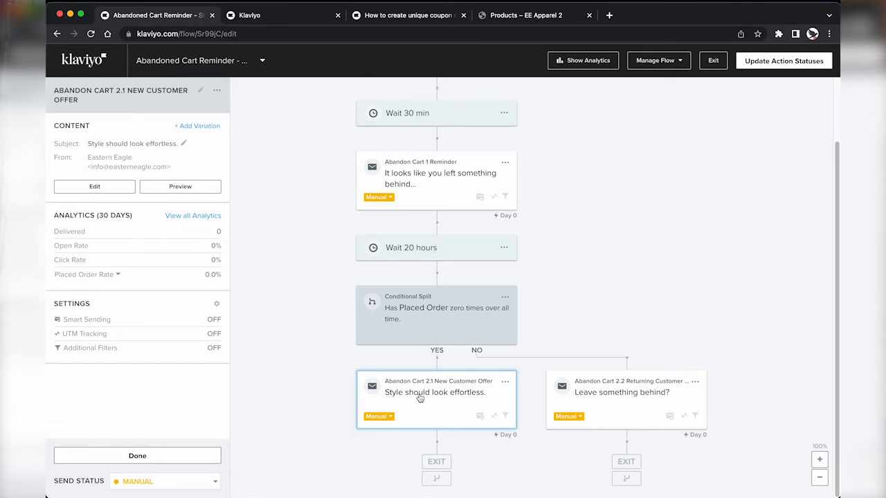
Step: Start a new Shopify coupon named AbandonCart10 from the Coupons list
{"action": "left_click", "coordinate": [111, 187]}
{"action": "key", "text": "ctrl+Tab"}
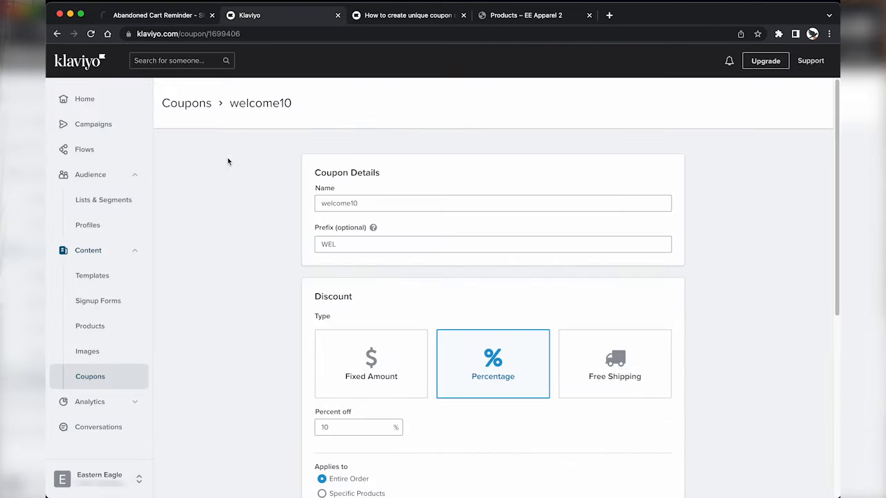
{"action": "left_click", "coordinate": [183, 109]}
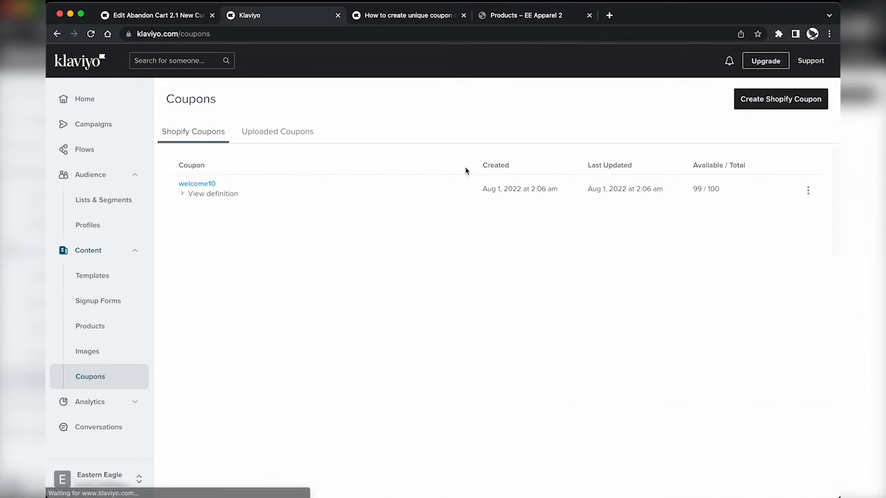
{"action": "left_click", "coordinate": [757, 101]}
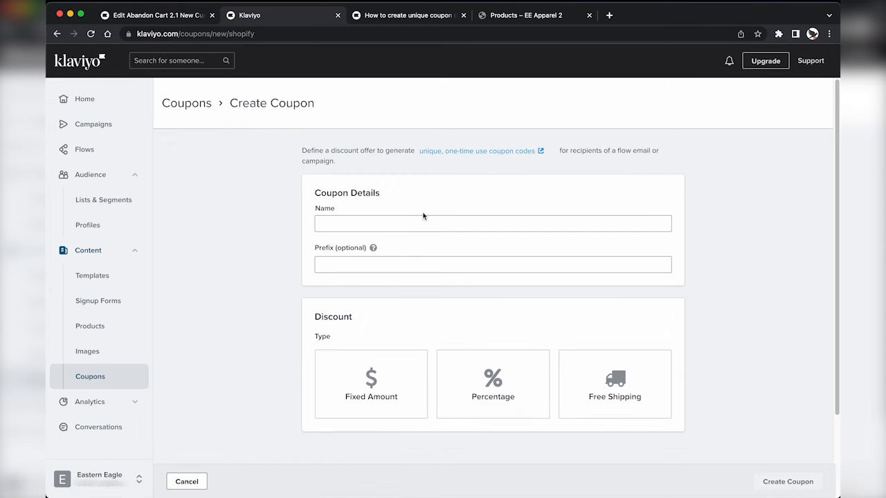
{"action": "left_click", "coordinate": [403, 222]}
{"action": "type", "text": "AbandonCart10"}
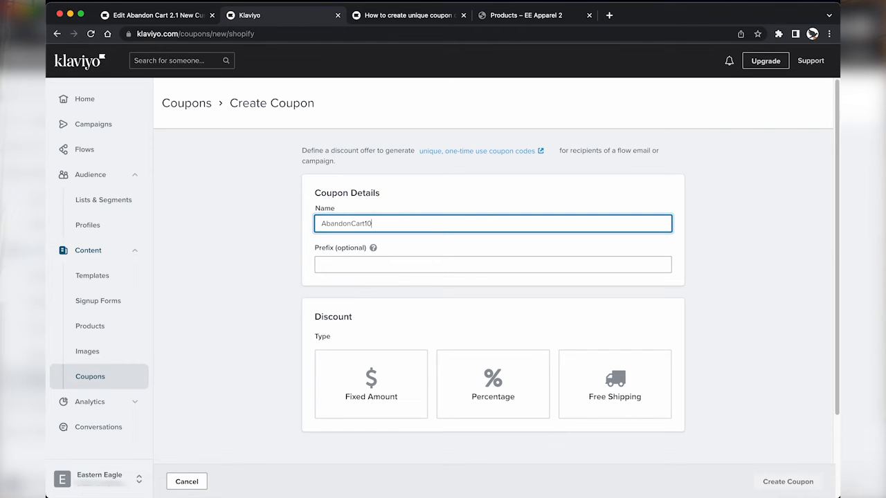
{"action": "key", "text": "Tab"}
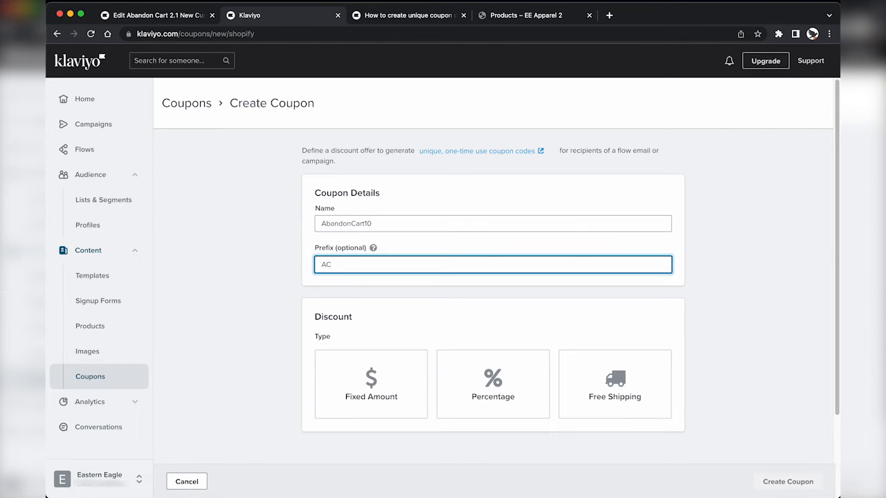
Step: Make the coupon a 10% percentage discount
{"action": "left_click", "coordinate": [515, 366]}
{"action": "scroll", "coordinate": [498, 378], "scroll_direction": "down", "scroll_amount": 2}
{"action": "left_click", "coordinate": [353, 365]}
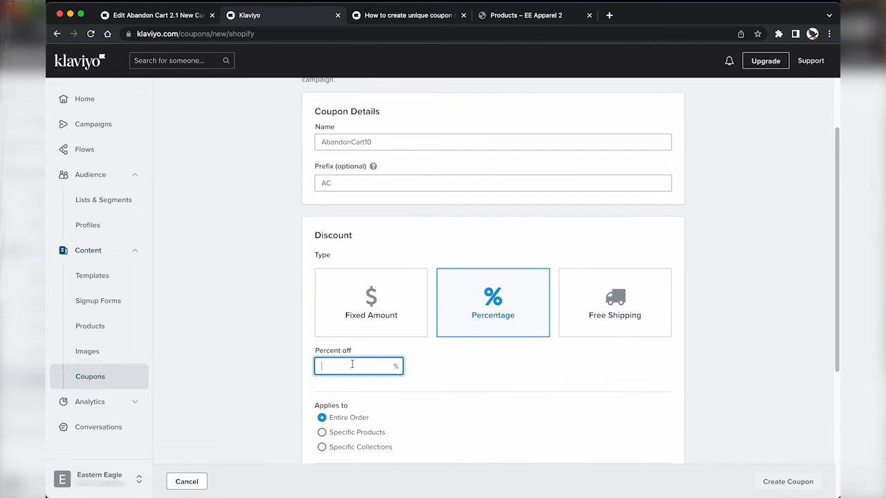
{"action": "type", "text": "10"}
{"action": "scroll", "coordinate": [350, 416], "scroll_direction": "down", "scroll_amount": 1}
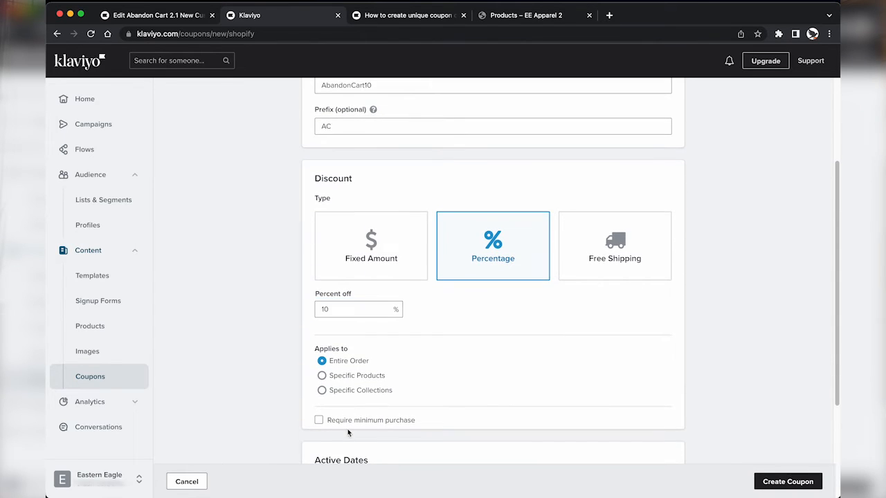
Step: Require a $100 minimum purchase, expire it 5 days after sending, and create the coupon
{"action": "left_click", "coordinate": [350, 424]}
{"action": "scroll", "coordinate": [350, 427], "scroll_direction": "down", "scroll_amount": 1}
{"action": "left_click", "coordinate": [349, 420]}
{"action": "type", "text": "100"}
{"action": "scroll", "coordinate": [344, 414], "scroll_direction": "down", "scroll_amount": 5}
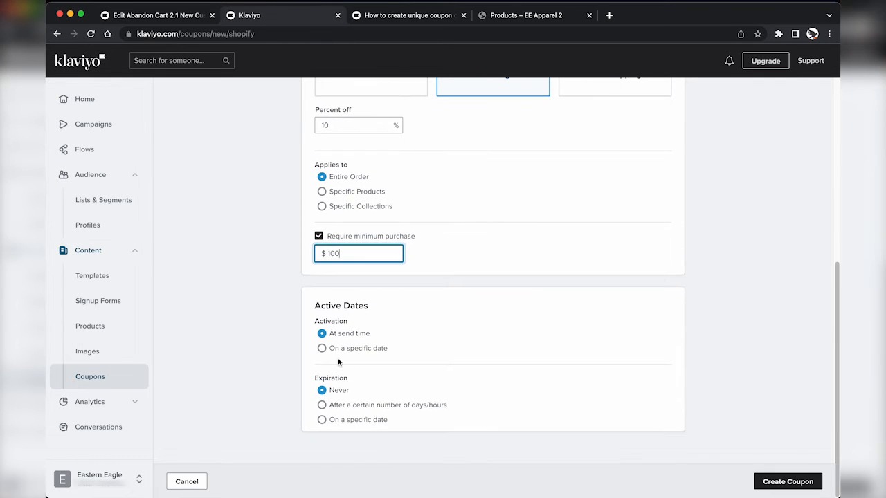
{"action": "left_click", "coordinate": [345, 411]}
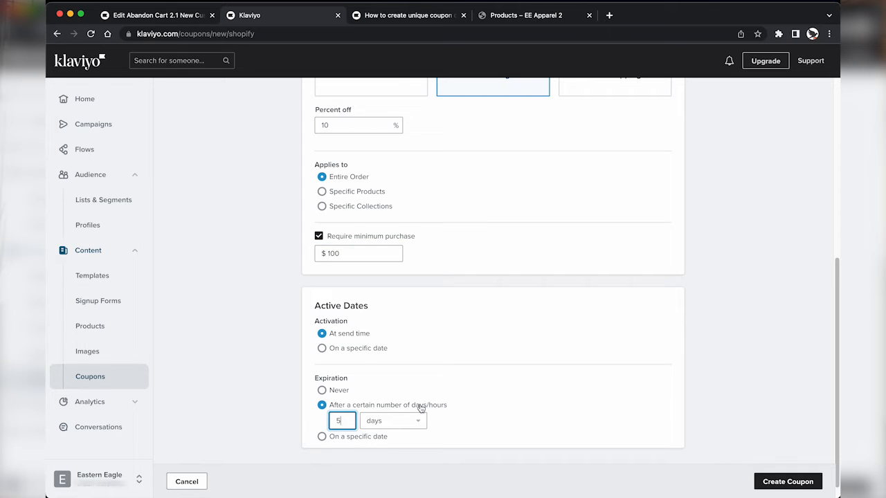
{"action": "type", "text": "5"}
{"action": "scroll", "coordinate": [686, 419], "scroll_direction": "down", "scroll_amount": 1}
{"action": "left_click", "coordinate": [775, 480]}
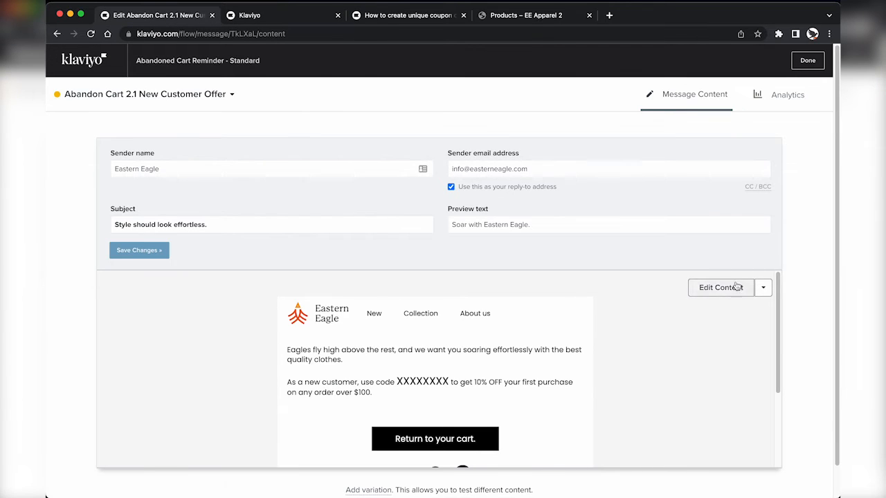
Step: Replace the XXXXXXXX placeholder with the coupon-code tag referencing AbandonCart10
{"action": "left_click", "coordinate": [738, 287]}
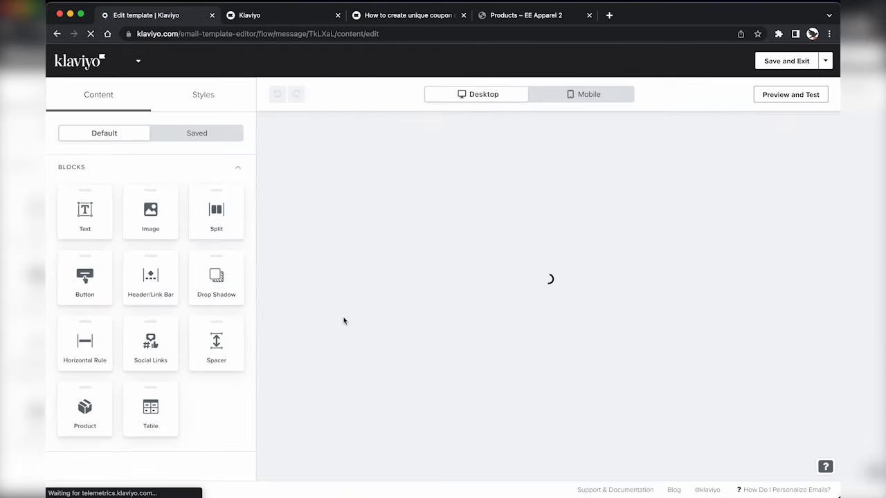
{"action": "left_click", "coordinate": [424, 251]}
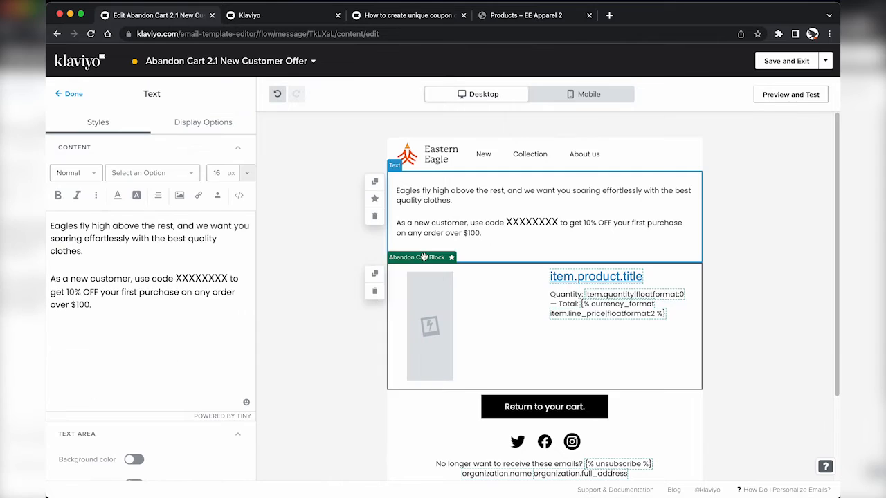
{"action": "left_click", "coordinate": [124, 306]}
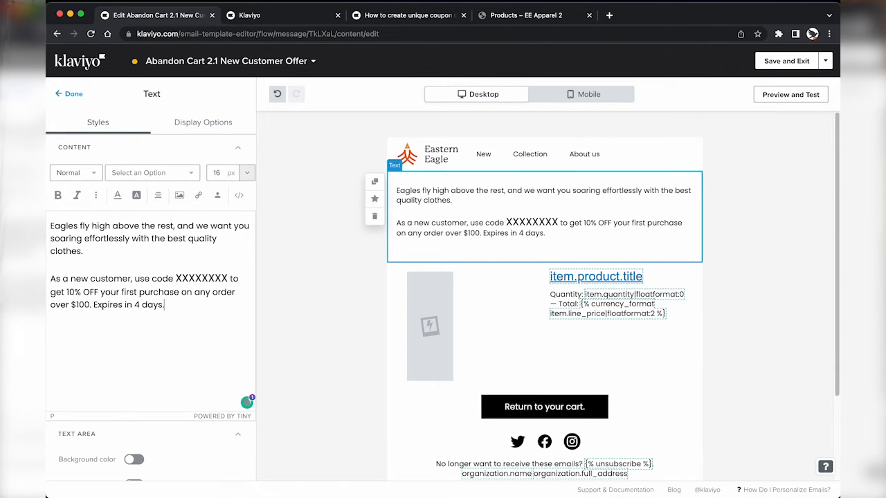
{"action": "double_click", "coordinate": [201, 278]}
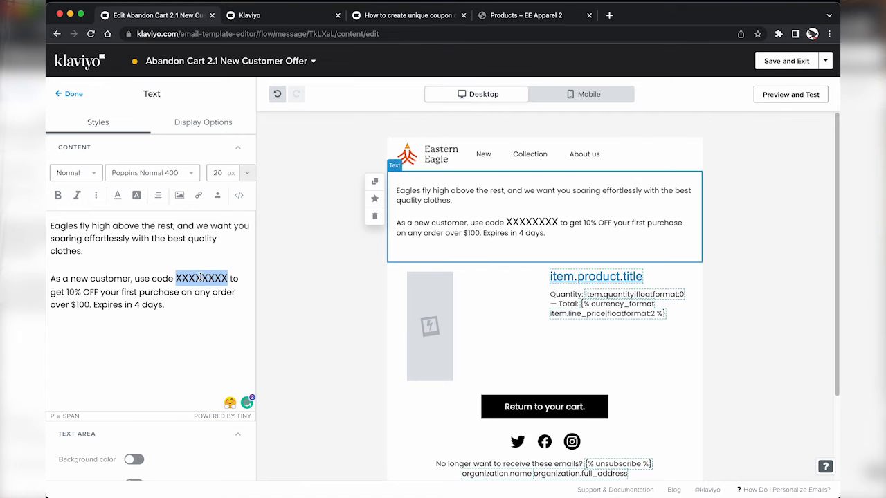
{"action": "type", "text": "{% coupon_code 'NAME_OF_YOUR_COUPON' %}"}
{"action": "key", "text": "ctrl+Tab"}
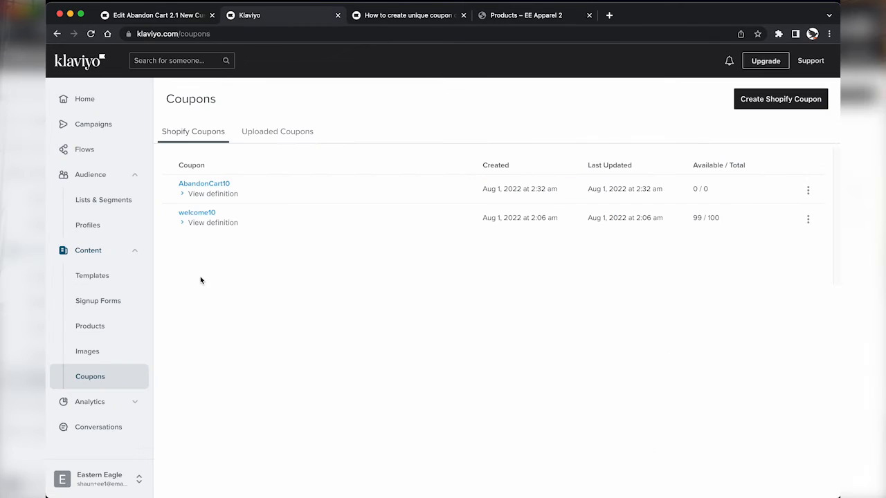
{"action": "right_click", "coordinate": [220, 186]}
{"action": "key", "text": "ctrl+c"}
{"action": "key", "text": "Escape"}
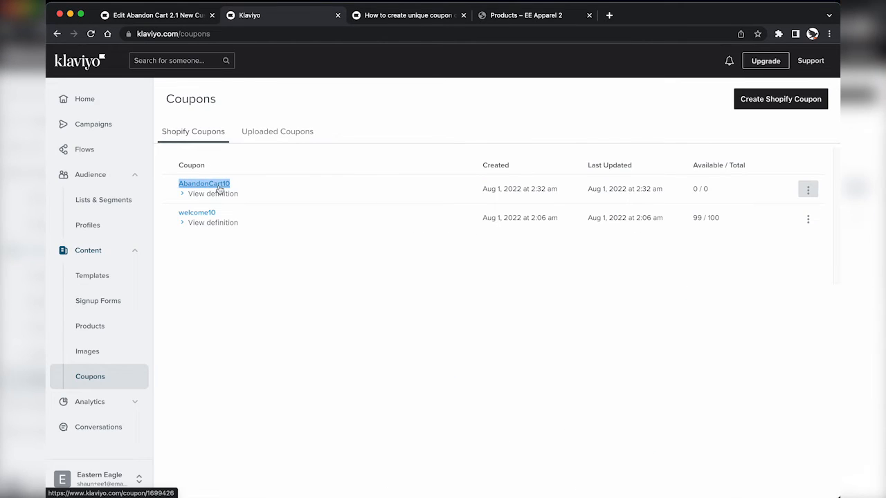
{"action": "key", "text": "ctrl+shift+Tab"}
{"action": "double_click", "coordinate": [148, 287]}
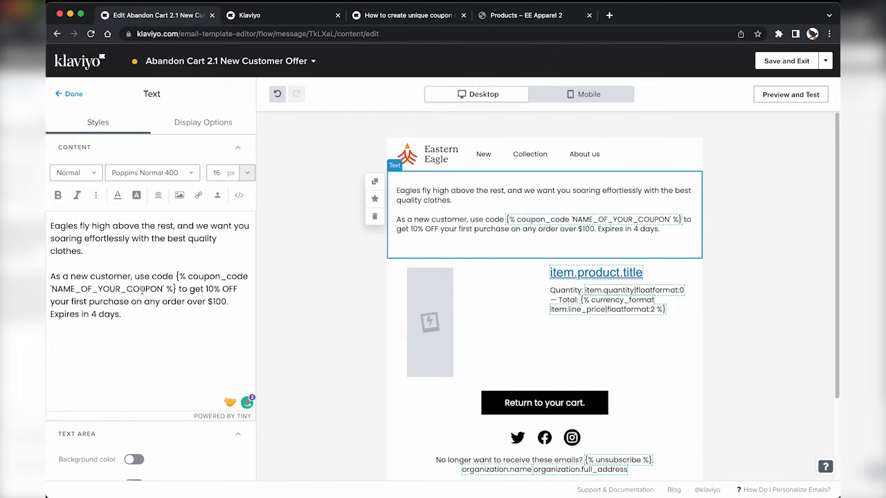
{"action": "key", "text": "ctrl+v"}
{"action": "left_click", "coordinate": [79, 95]}
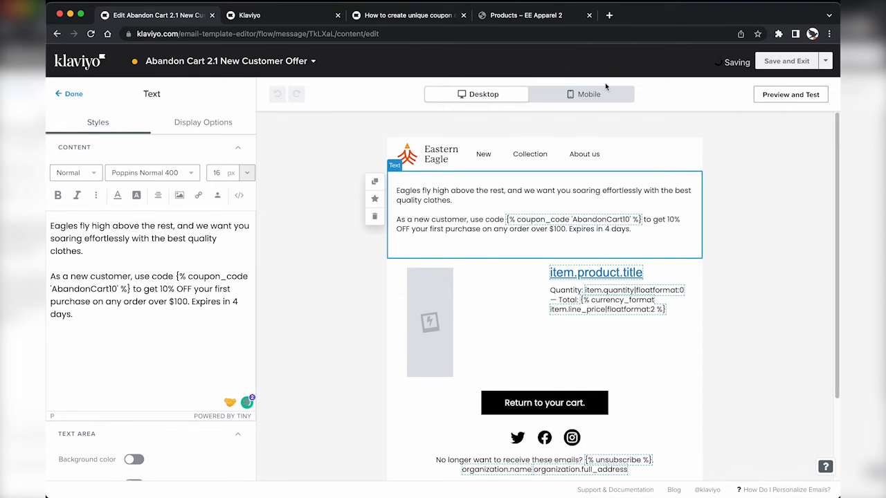
Step: Preview the email to check the generated AbandonCart10 code, then save and exit
{"action": "left_click", "coordinate": [791, 95]}
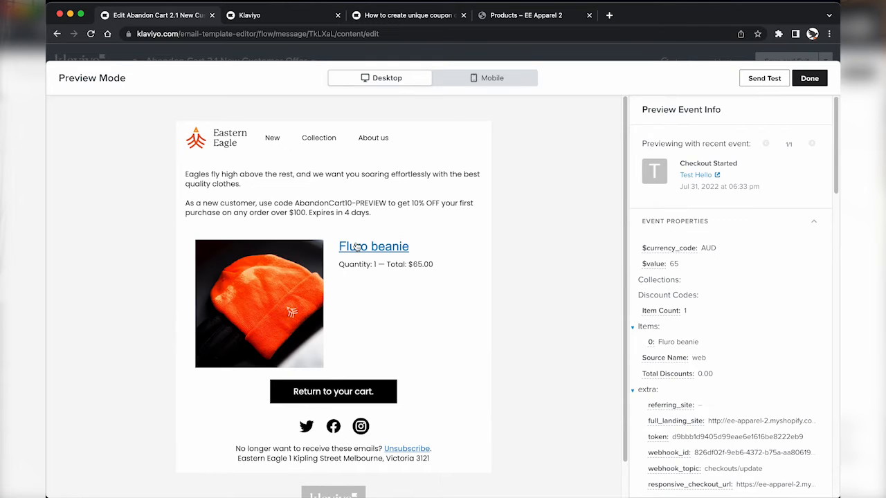
{"action": "left_click_drag", "start_coordinate": [295, 204], "coordinate": [386, 204]}
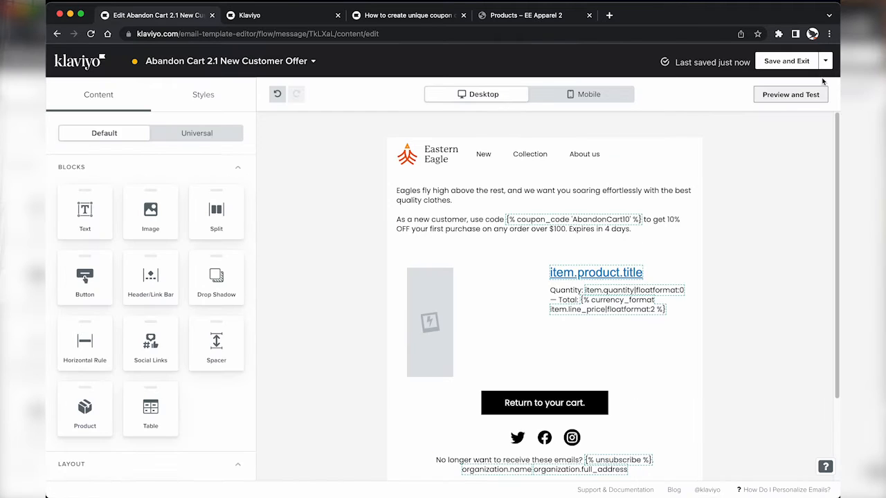
{"action": "left_click", "coordinate": [822, 81]}
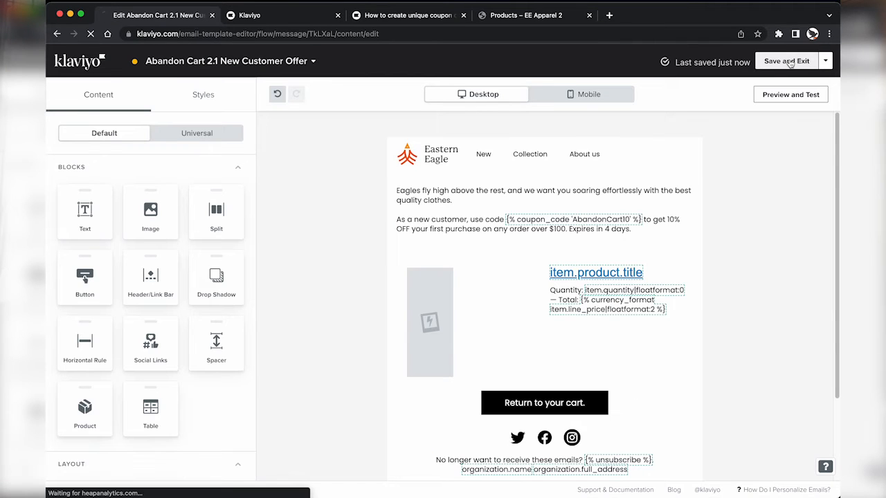
{"action": "left_click", "coordinate": [789, 61]}
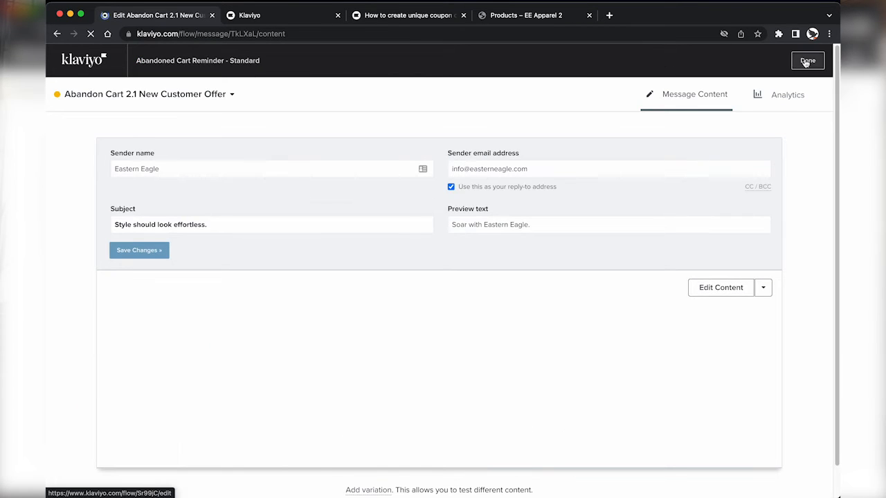
Step: Preview the trigger setup to confirm Checkout Started and both flow filters qualify the recipient
{"action": "left_click", "coordinate": [808, 62]}
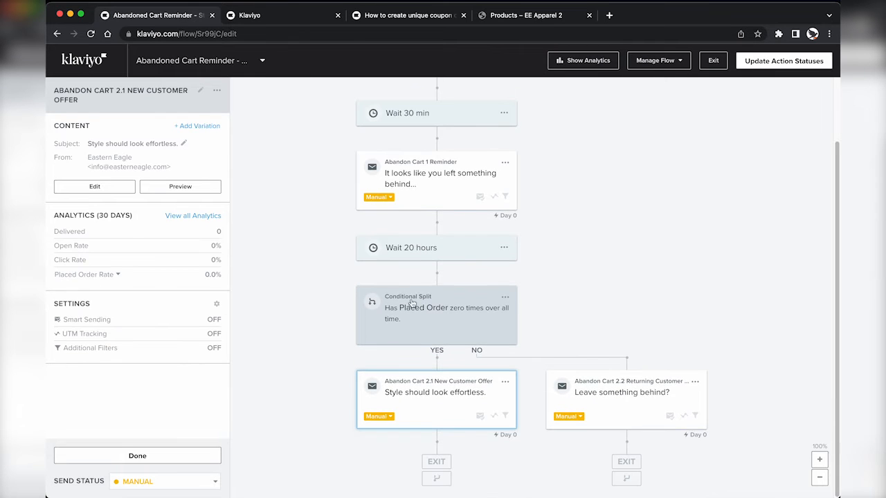
{"action": "scroll", "coordinate": [438, 190], "scroll_direction": "up", "scroll_amount": 2}
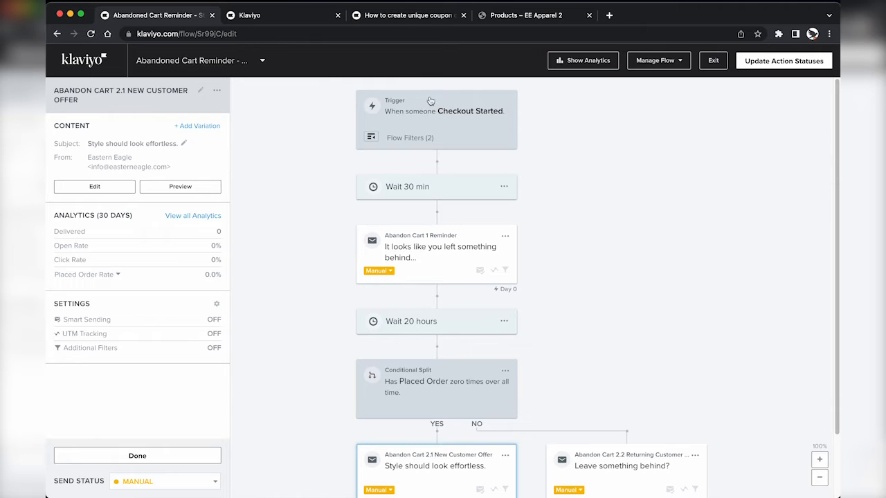
{"action": "left_click", "coordinate": [429, 130]}
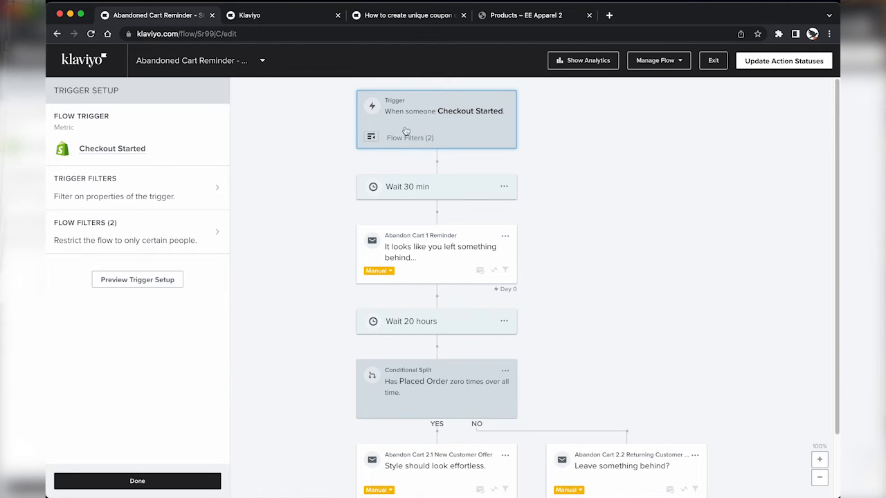
{"action": "left_click", "coordinate": [132, 279]}
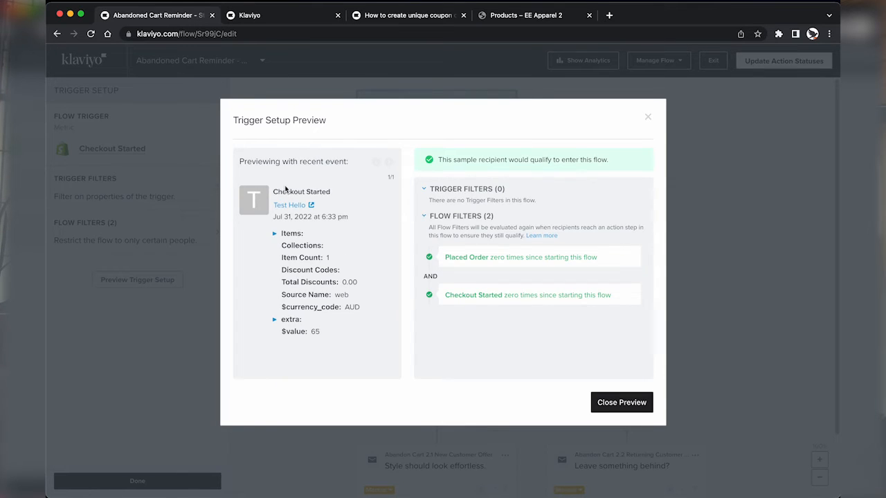
{"action": "left_click_drag", "start_coordinate": [273, 192], "coordinate": [331, 193]}
{"action": "left_click", "coordinate": [320, 192]}
{"action": "left_click_drag", "start_coordinate": [274, 192], "coordinate": [331, 193]}
{"action": "left_click", "coordinate": [315, 191]}
{"action": "left_click_drag", "start_coordinate": [446, 257], "coordinate": [599, 295]}
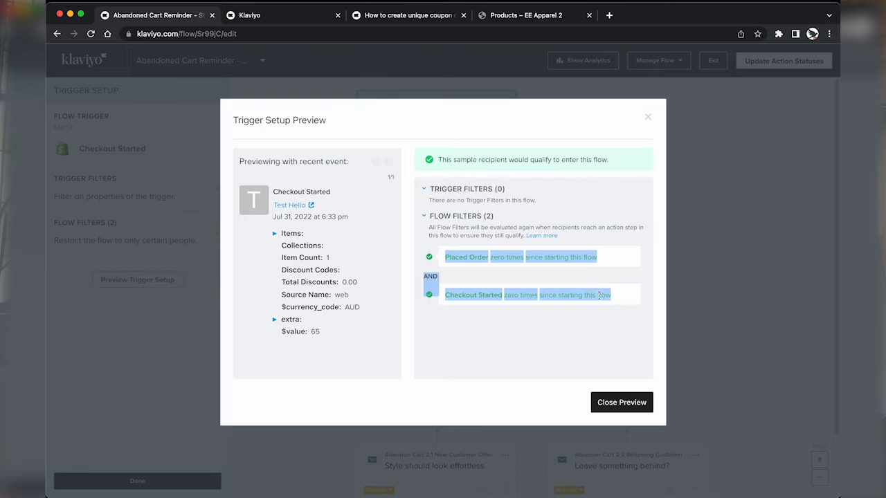
{"action": "left_click", "coordinate": [608, 297]}
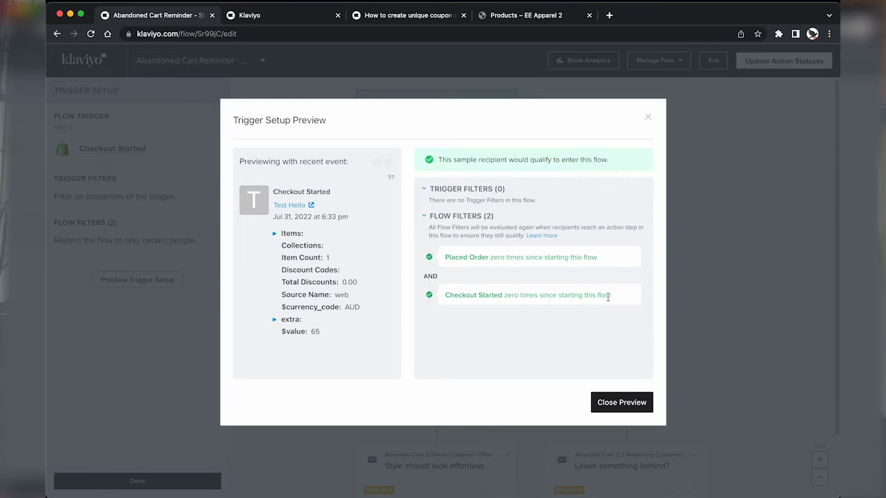
{"action": "left_click", "coordinate": [604, 403]}
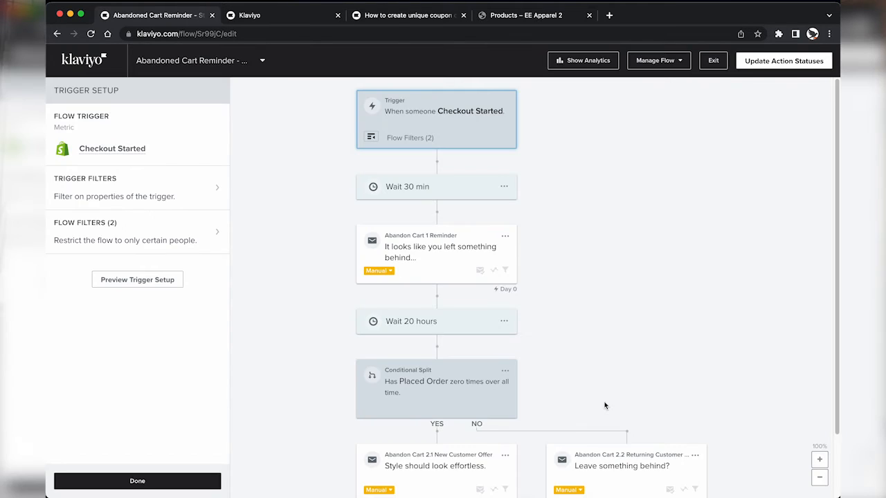
Step: Set the status of every action in the flow to Live
{"action": "left_click", "coordinate": [784, 60]}
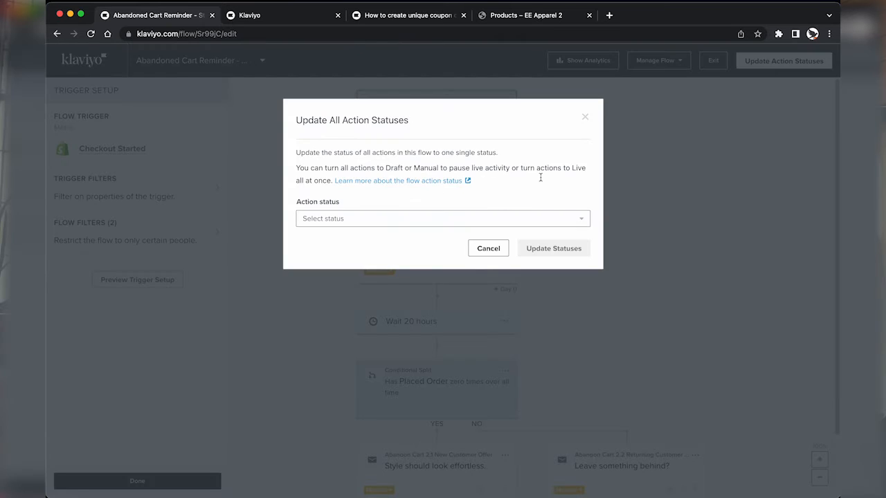
{"action": "left_click", "coordinate": [413, 221]}
{"action": "left_click", "coordinate": [367, 277]}
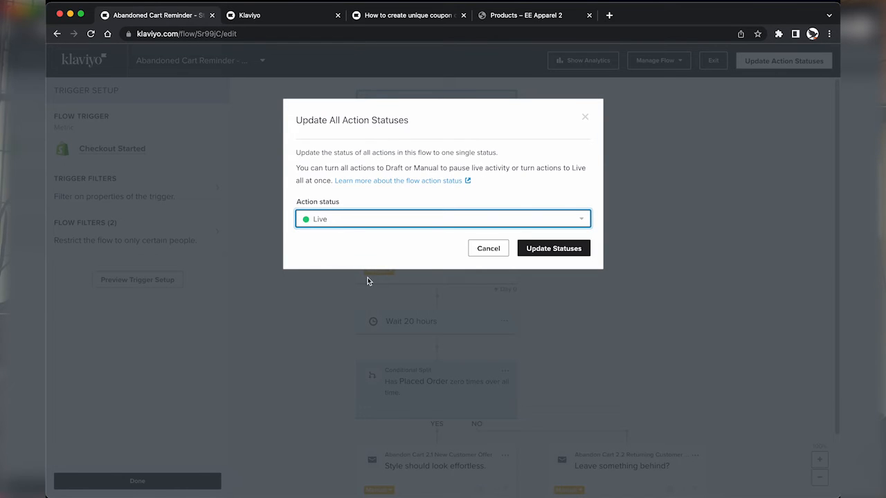
{"action": "left_click", "coordinate": [554, 251]}
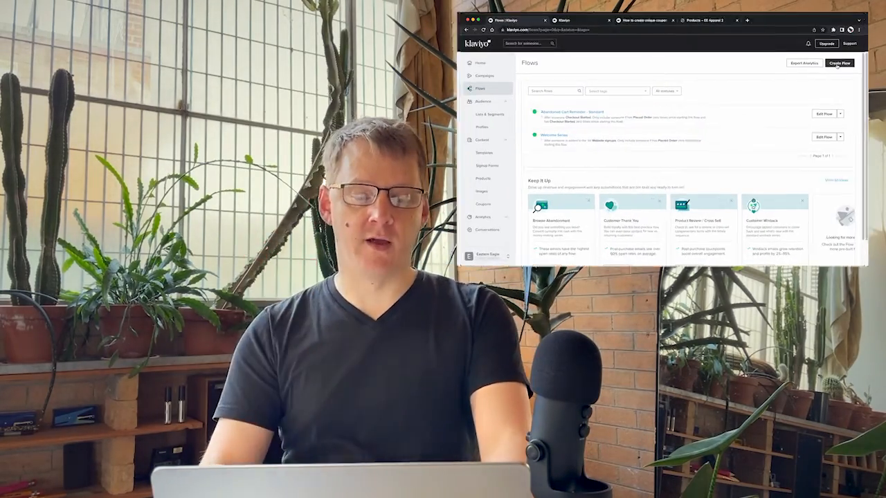
Step: Start a Browse Abandonment flow from the idea and review its Viewed Product trigger filters
{"action": "scroll", "coordinate": [545, 194], "scroll_direction": "down", "scroll_amount": 2}
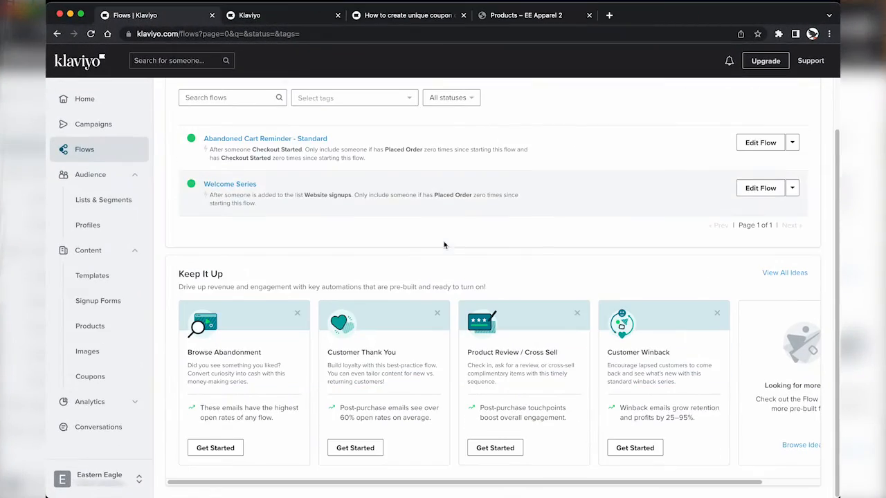
{"action": "left_click", "coordinate": [215, 450]}
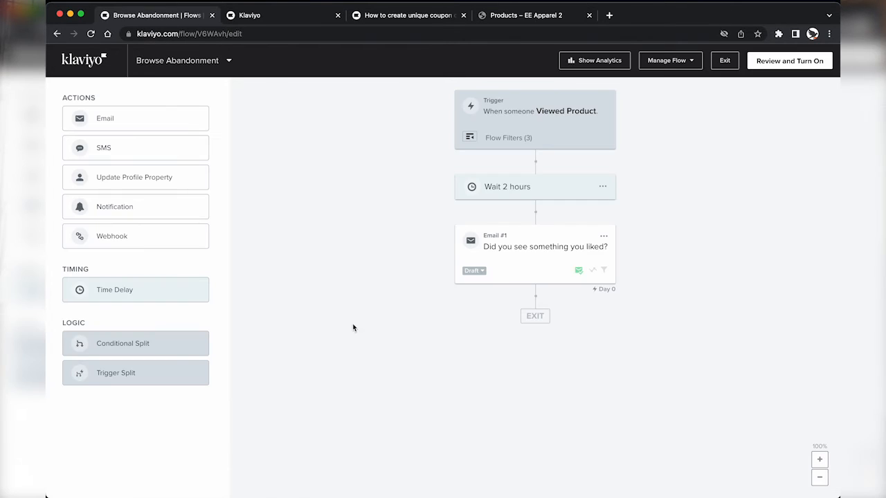
{"action": "left_click", "coordinate": [547, 117]}
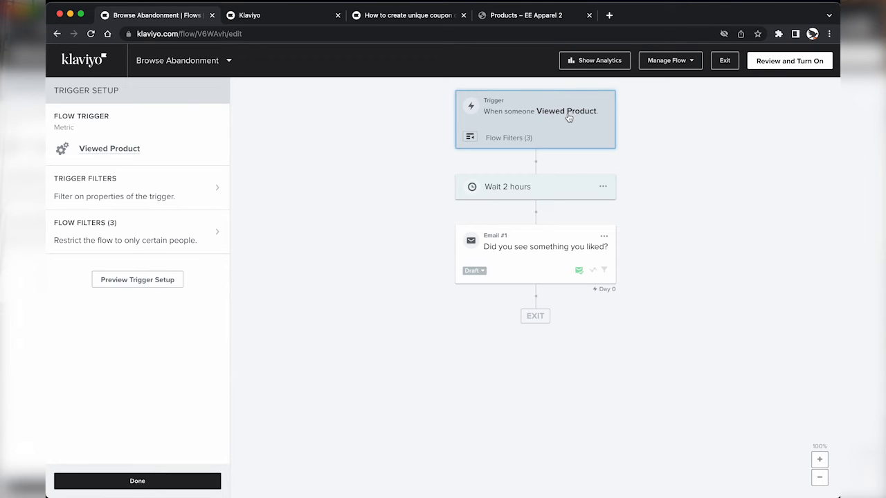
{"action": "left_click", "coordinate": [471, 138]}
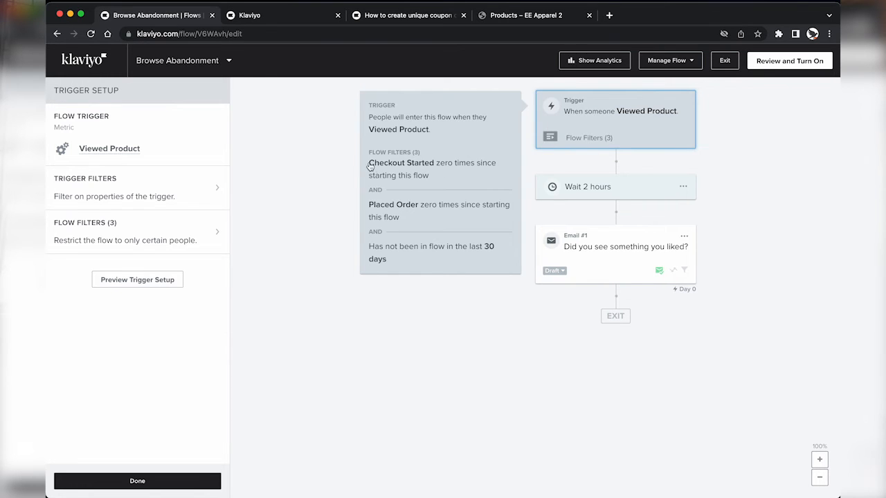
{"action": "left_click_drag", "start_coordinate": [370, 166], "coordinate": [430, 180]}
{"action": "left_click", "coordinate": [436, 180]}
Step: Change the wait step from 2 hours to 30 minutes
{"action": "left_click", "coordinate": [585, 187]}
{"action": "left_click_drag", "start_coordinate": [90, 142], "coordinate": [49, 145]}
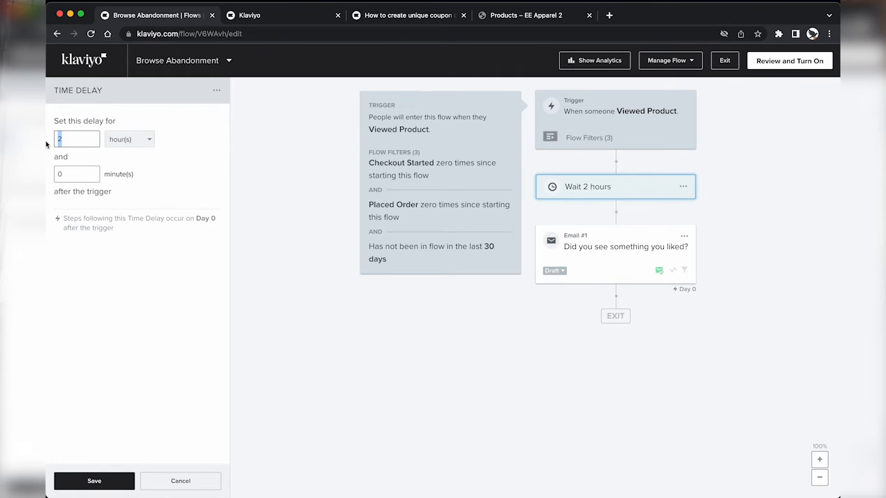
{"action": "type", "text": "30"}
{"action": "left_click", "coordinate": [125, 143]}
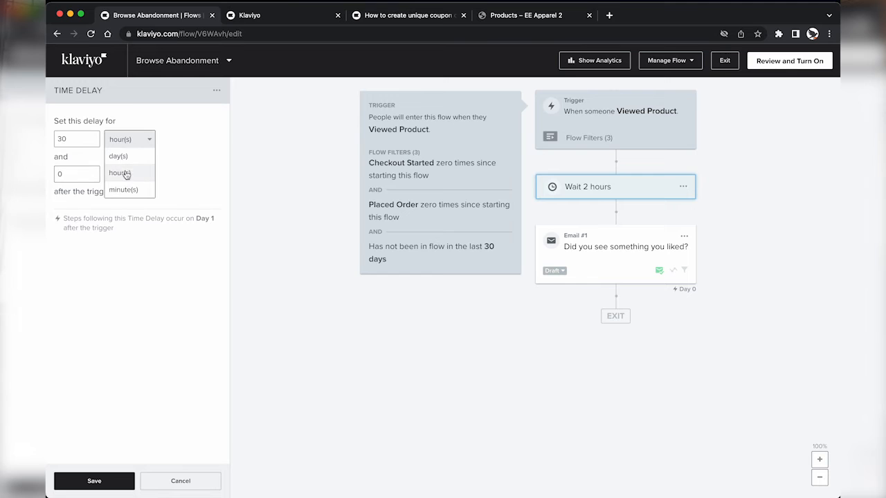
{"action": "left_click", "coordinate": [124, 189]}
{"action": "left_click", "coordinate": [115, 481]}
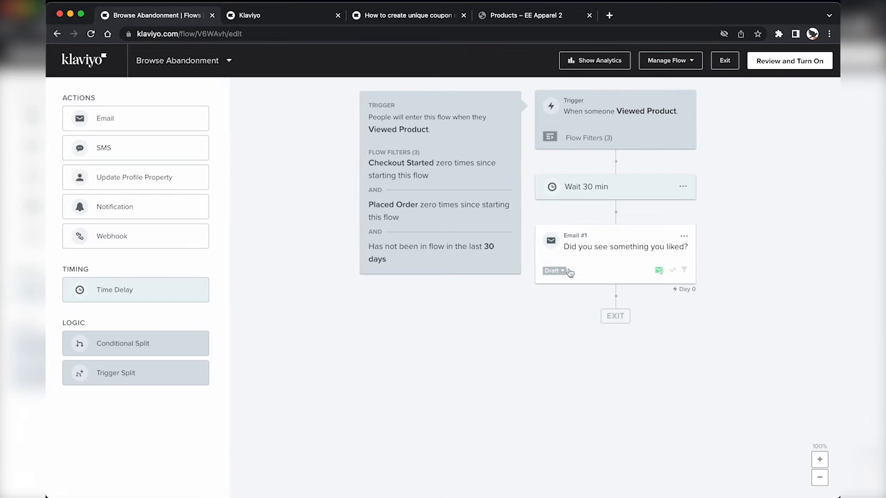
Step: Rename the first email 'Browse Abandon 1 - Reminder'
{"action": "left_click", "coordinate": [603, 252]}
{"action": "left_click", "coordinate": [88, 91]}
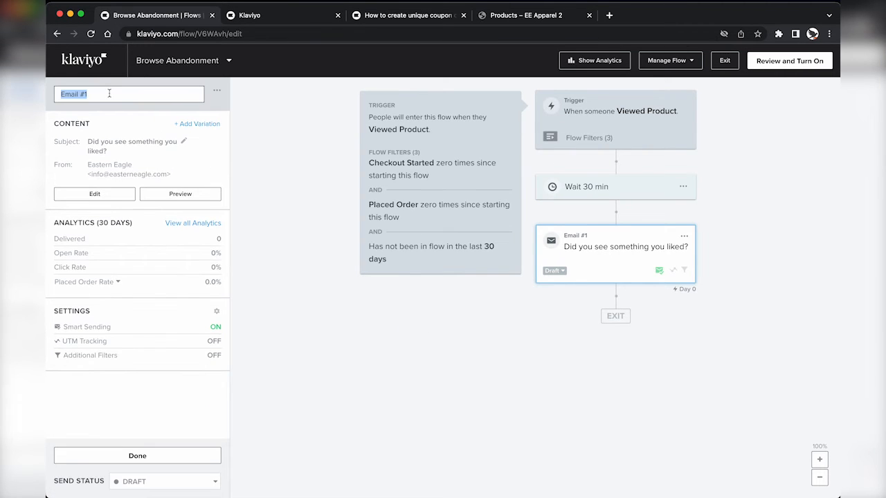
{"action": "type", "text": "Browse Aban"}
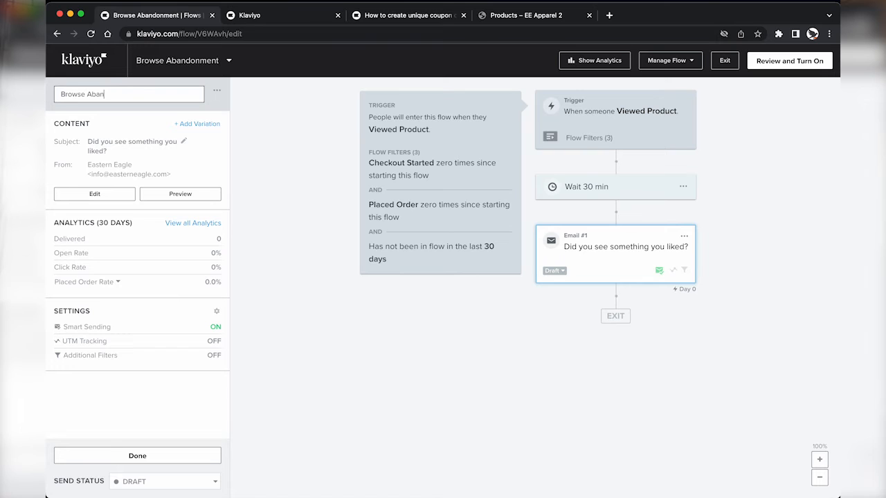
{"action": "type", "text": "don 1"}
{"action": "key", "text": "Return"}
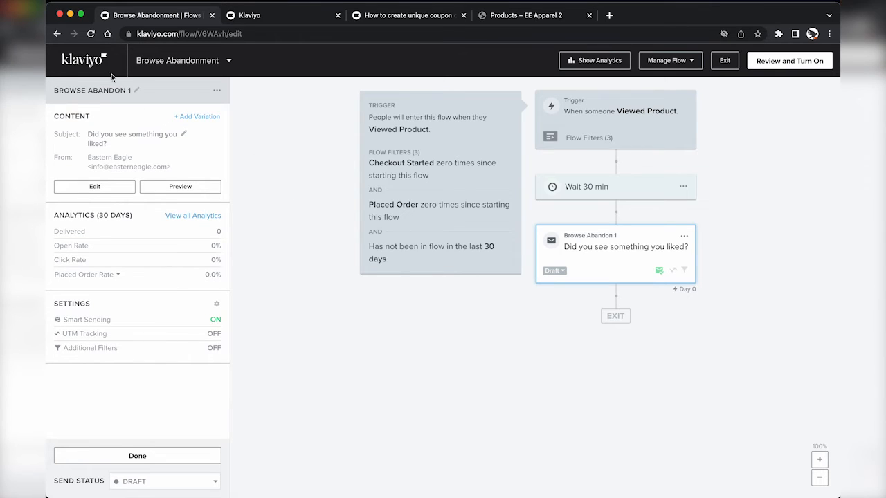
{"action": "left_click", "coordinate": [95, 90]}
{"action": "type", "text": "- Rem"}
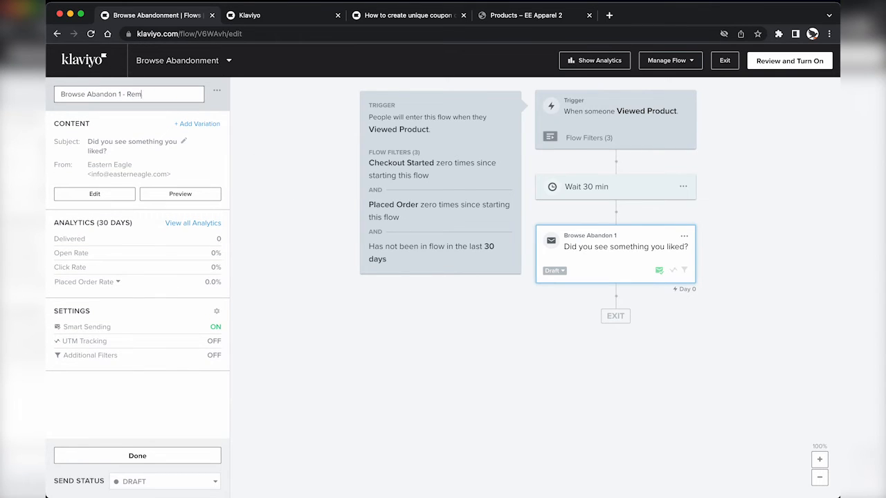
{"action": "type", "text": "inder"}
{"action": "key", "text": "Return"}
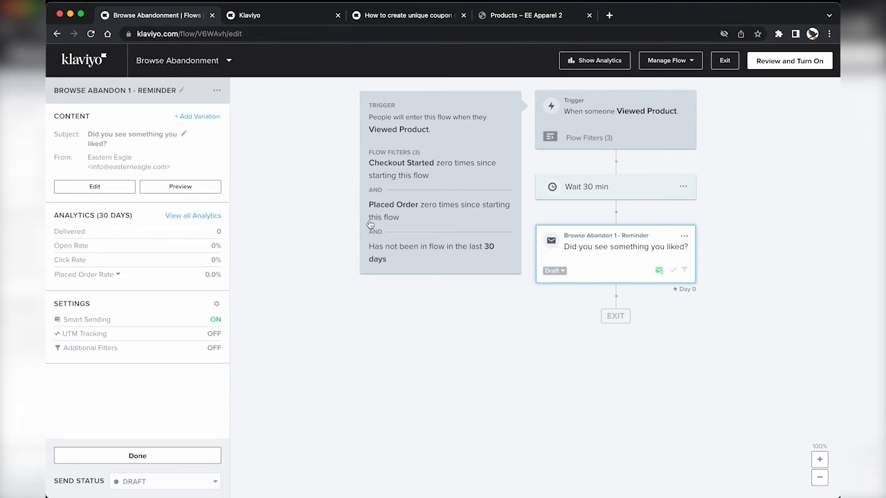
Step: Turn off Smart Sending in the email's settings
{"action": "left_click", "coordinate": [99, 322]}
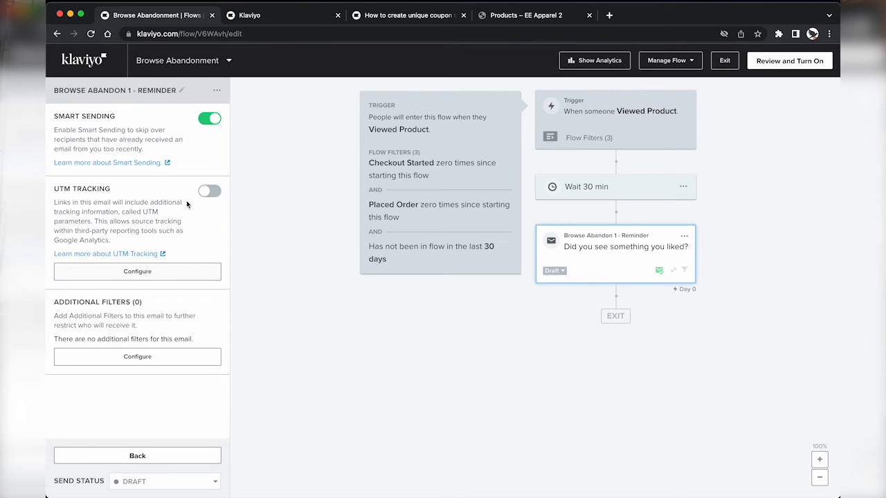
{"action": "left_click", "coordinate": [210, 119]}
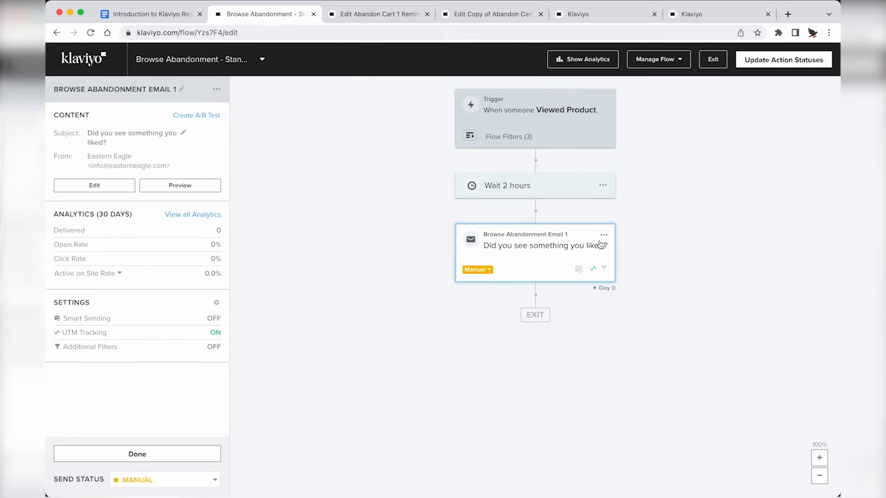
{"action": "left_click", "coordinate": [603, 236]}
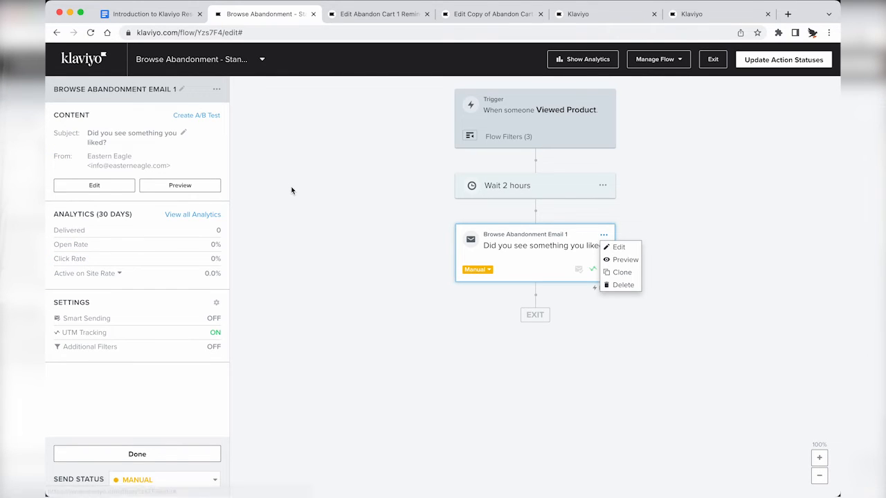
Step: Clone the reminder email below the original and open the copy's content editor
{"action": "left_click", "coordinate": [621, 272]}
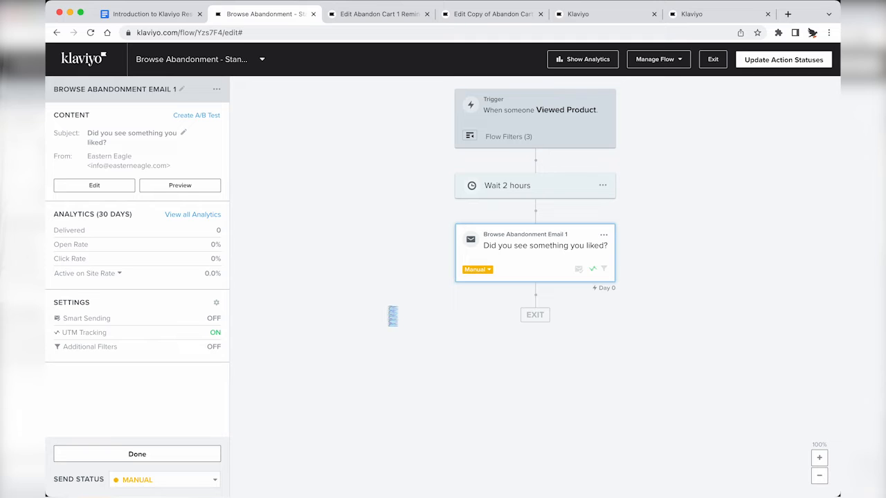
{"action": "left_click", "coordinate": [393, 315]}
{"action": "left_click", "coordinate": [514, 269]}
{"action": "left_click", "coordinate": [120, 190]}
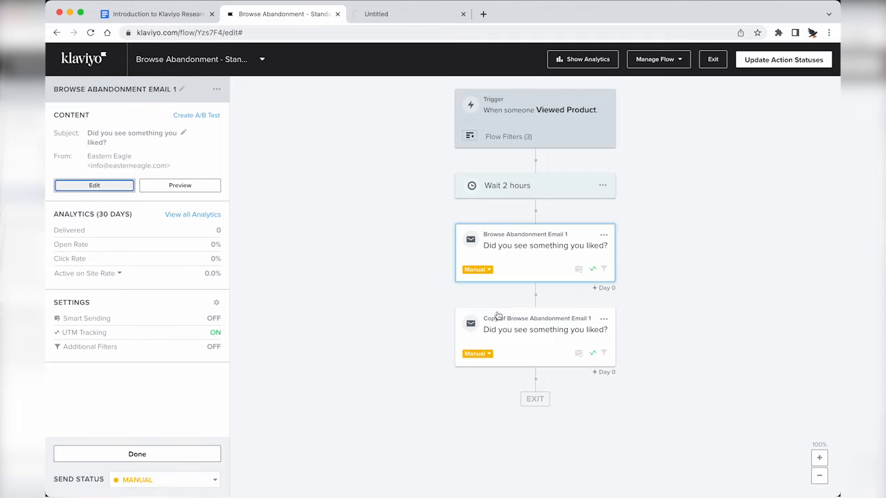
{"action": "left_click", "coordinate": [497, 316]}
{"action": "left_click", "coordinate": [94, 195]}
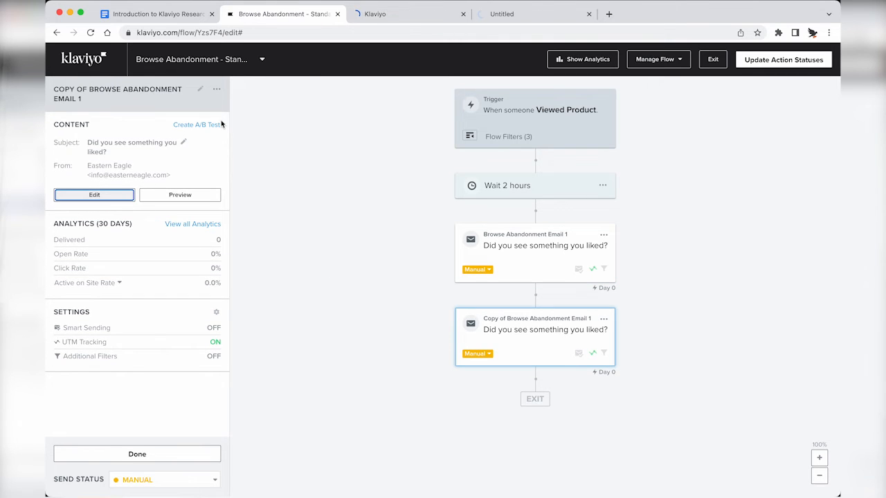
{"action": "left_click", "coordinate": [401, 14]}
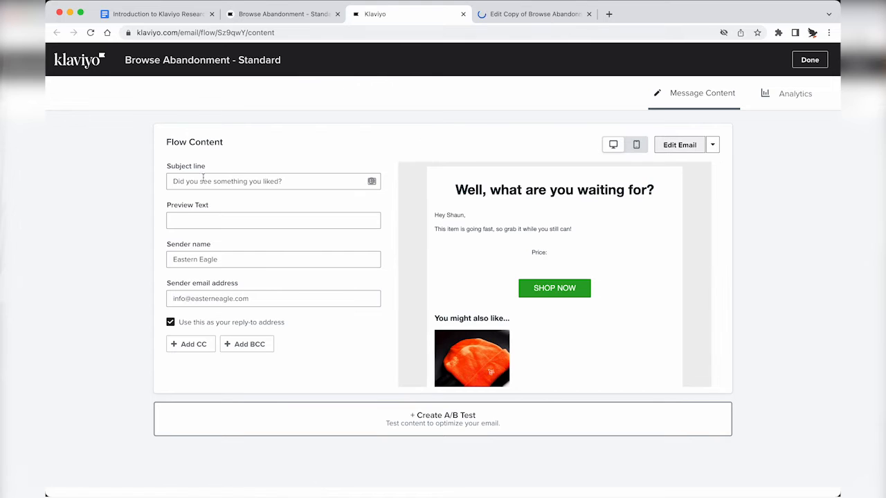
{"action": "left_click", "coordinate": [677, 146]}
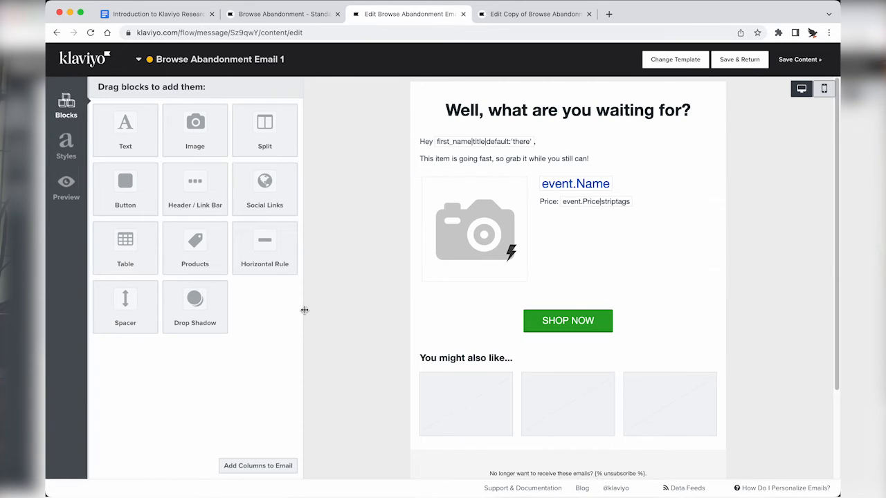
Step: Change the copied email's template to a Drag and Drop layout
{"action": "key", "text": "ctrl+Tab"}
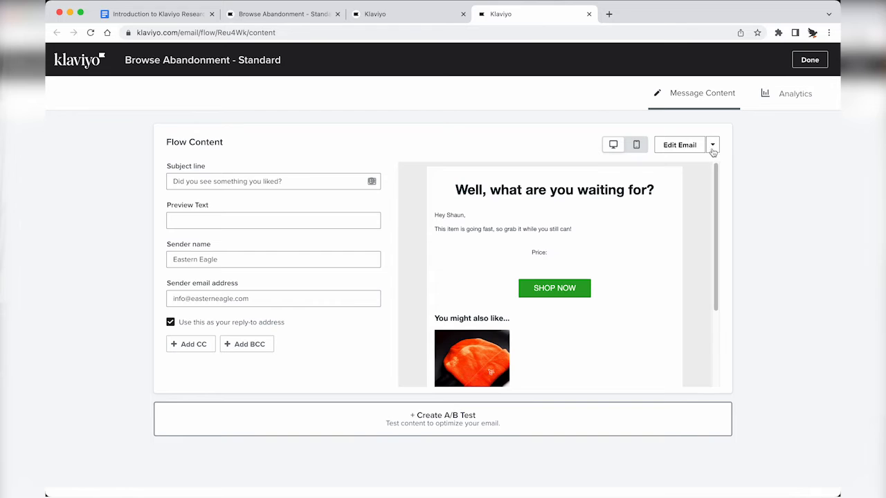
{"action": "left_click", "coordinate": [712, 145]}
{"action": "left_click", "coordinate": [687, 177]}
{"action": "left_click", "coordinate": [462, 248]}
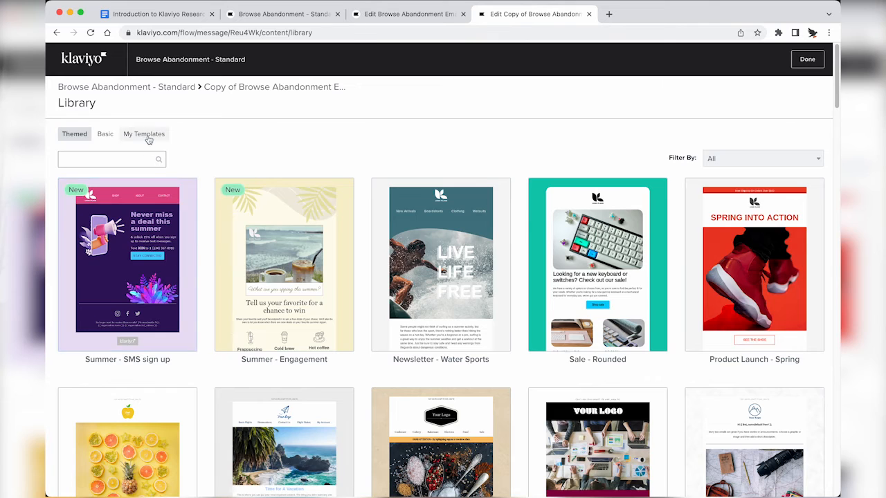
Step: Delete the hero image and replace the heading with 'This would look great on you.'
{"action": "left_click", "coordinate": [144, 134]}
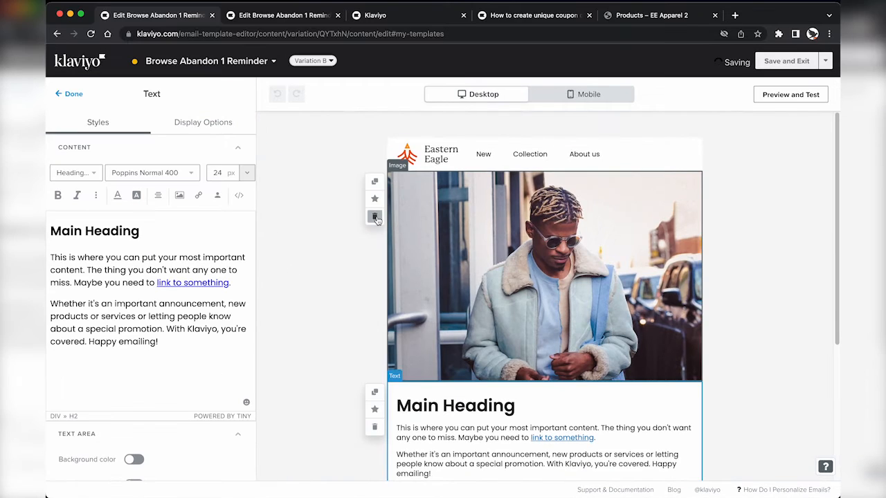
{"action": "left_click", "coordinate": [374, 217]}
{"action": "key", "text": "super+a"}
{"action": "type", "text": "Thi"}
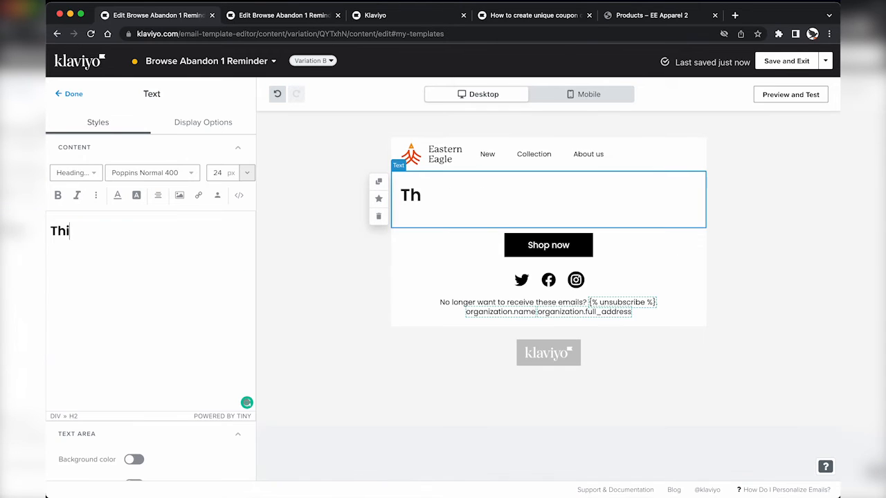
{"action": "type", "text": "s would look great o yoi"}
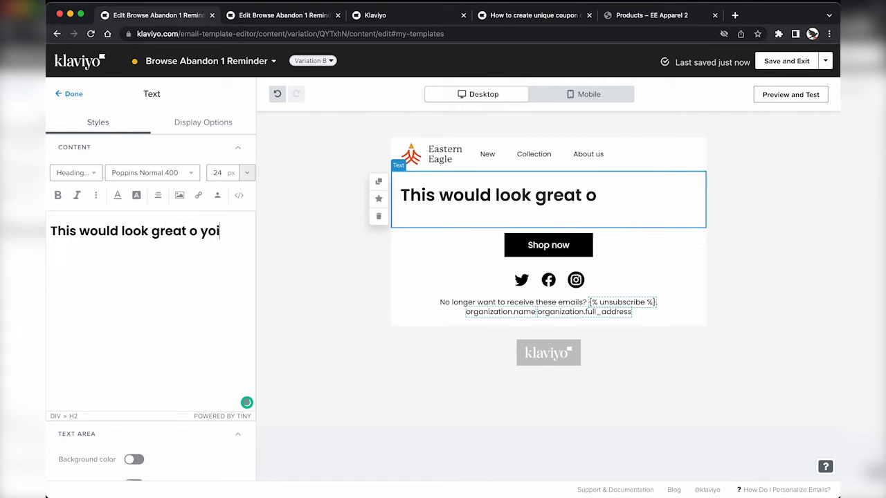
{"action": "key", "text": "BackSpace"}
{"action": "key", "text": "BackSpace"}
{"action": "key", "text": "BackSpace"}
{"action": "key", "text": "BackSpace"}
{"action": "type", "text": "n you."}
{"action": "key", "text": "super+a"}
Step: Change the line to Normal text and finish it with 'Get it while it lasts.'
{"action": "left_click", "coordinate": [75, 173]}
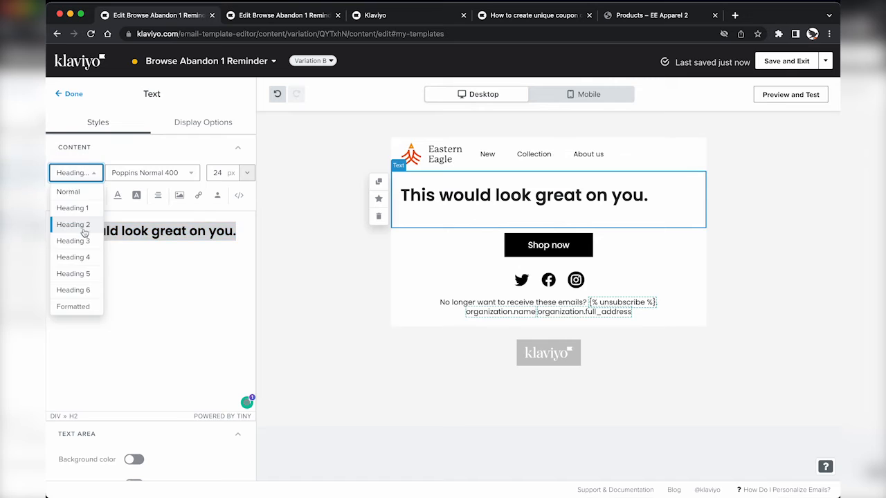
{"action": "left_click", "coordinate": [69, 188]}
{"action": "left_click", "coordinate": [188, 224]}
{"action": "type", "text": "Get ut"}
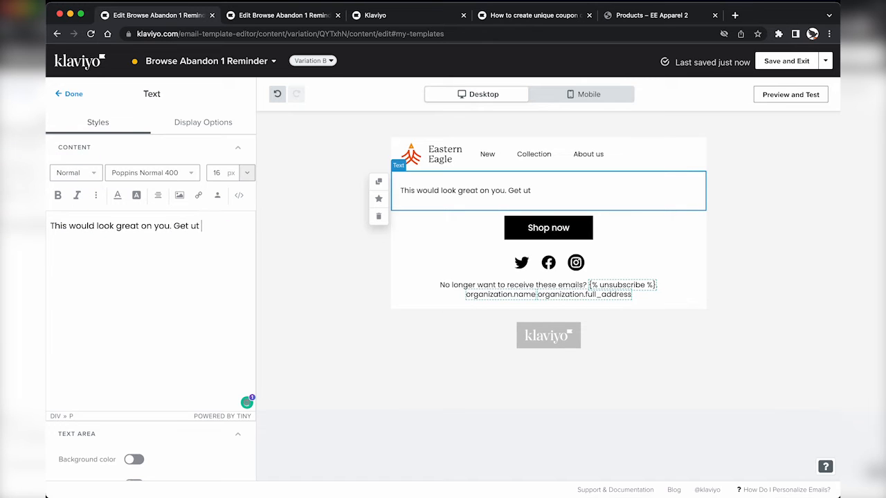
{"action": "type", "text": " wh"}
{"action": "key", "text": "BackSpace"}
{"action": "key", "text": "BackSpace"}
{"action": "key", "text": "BackSpace"}
{"action": "key", "text": "BackSpace"}
{"action": "key", "text": "BackSpace"}
{"action": "type", "text": "it while it lasts."}
{"action": "left_click", "coordinate": [69, 94]}
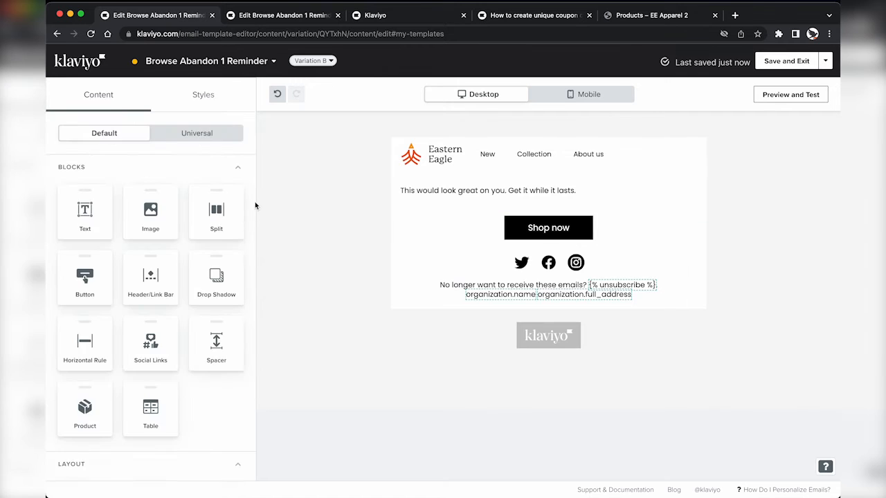
Step: Check the old email's product table settings in the other editor for reference
{"action": "key", "text": "ctrl+Tab"}
{"action": "left_click", "coordinate": [471, 277]}
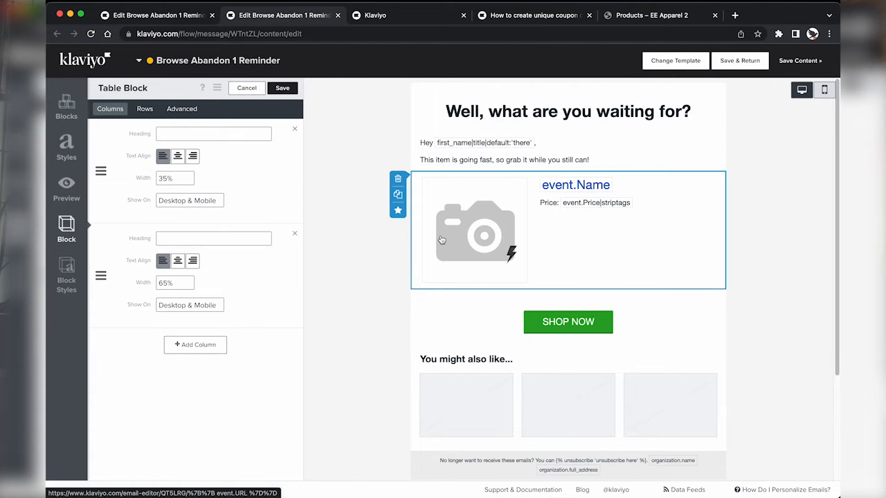
{"action": "key", "text": "ctrl+shift+Tab"}
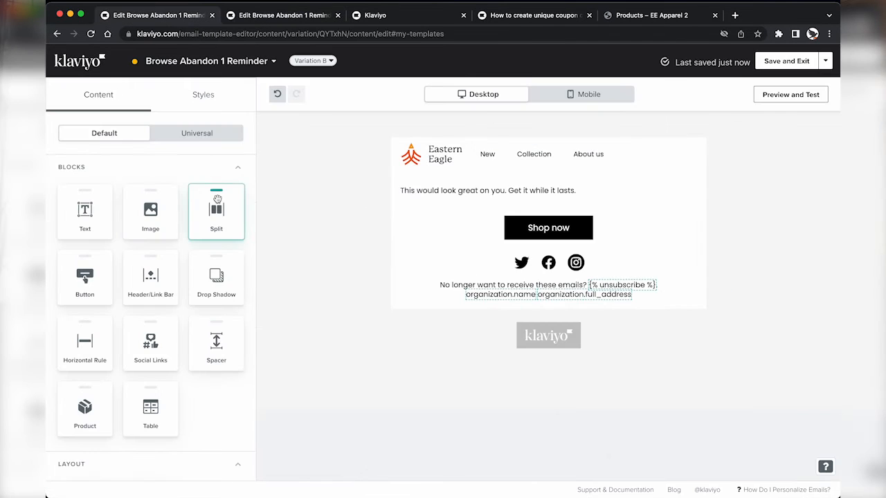
{"action": "key", "text": "ctrl+Tab"}
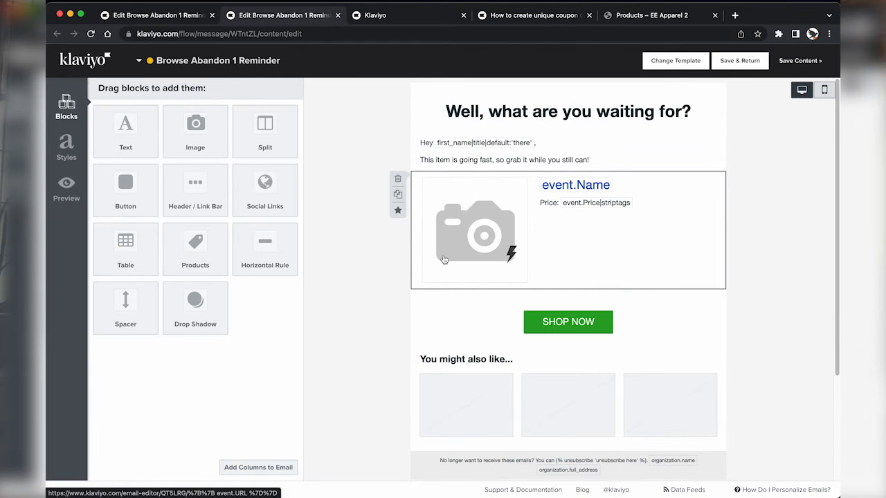
{"action": "left_click", "coordinate": [446, 264]}
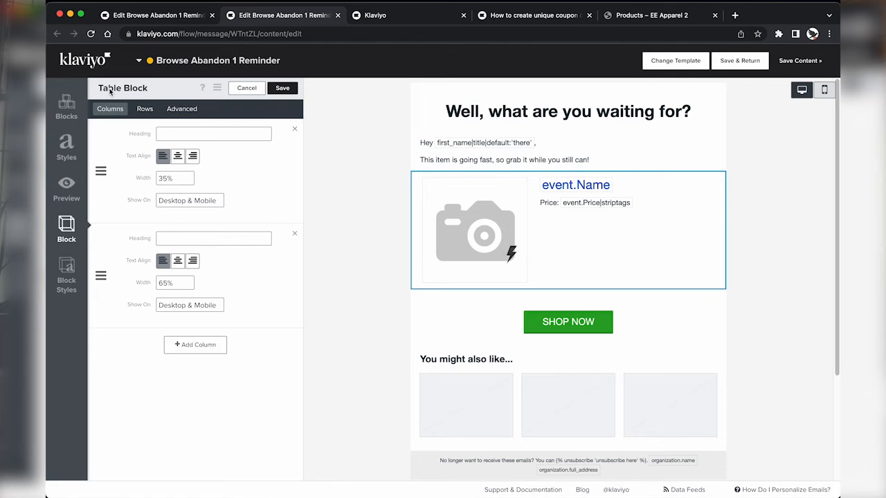
{"action": "key", "text": "ctrl+shift+Tab"}
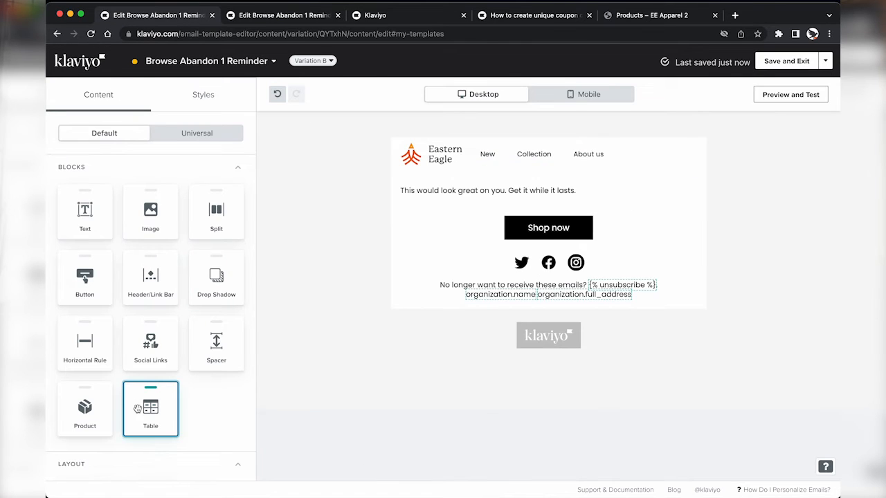
Step: Add a two-cell table below the text, with an image cell and a text cell
{"action": "left_click_drag", "start_coordinate": [138, 409], "coordinate": [436, 210]}
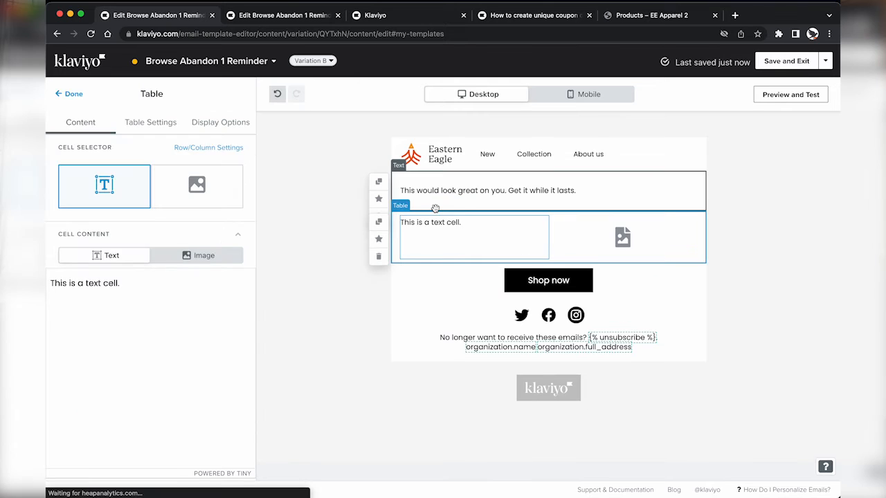
{"action": "left_click", "coordinate": [157, 172]}
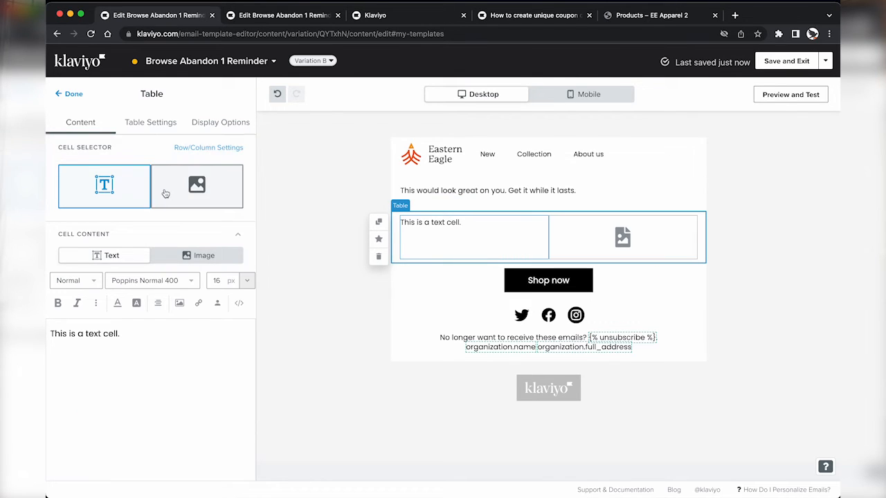
{"action": "key", "text": "ctrl+Tab"}
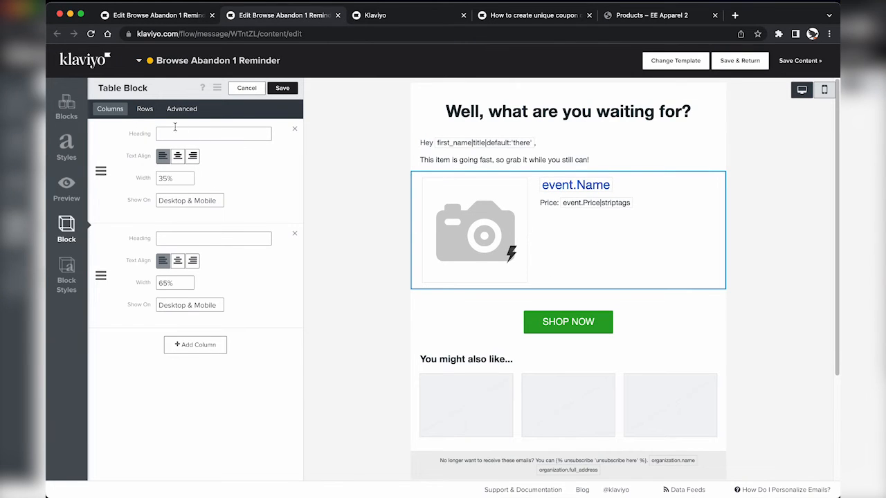
{"action": "left_click", "coordinate": [143, 109]}
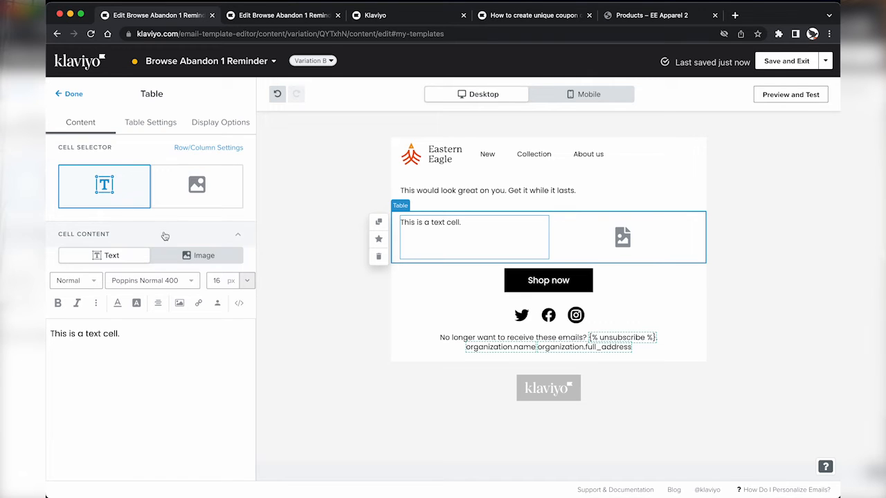
{"action": "left_click", "coordinate": [182, 255]}
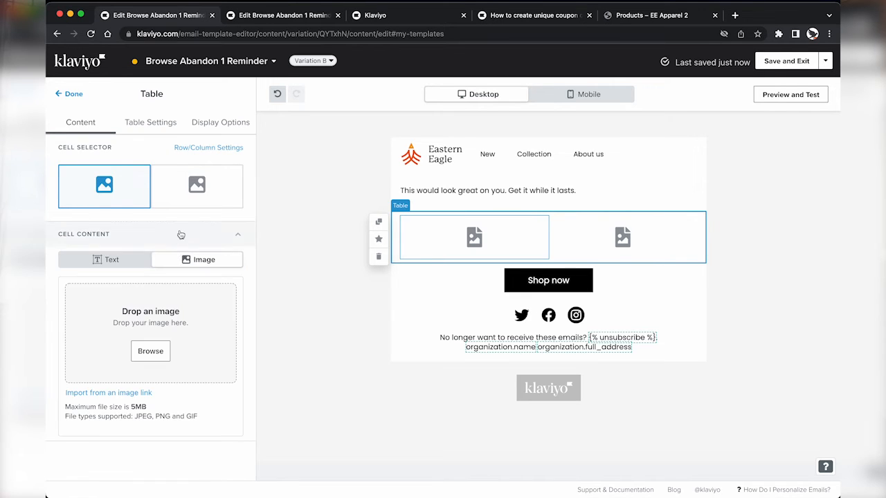
{"action": "left_click", "coordinate": [193, 196]}
{"action": "left_click", "coordinate": [80, 259]}
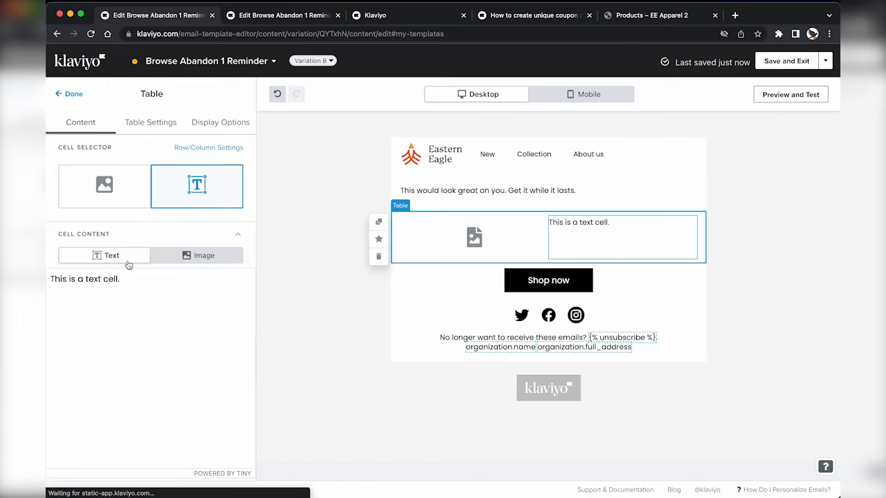
{"action": "left_click", "coordinate": [103, 199]}
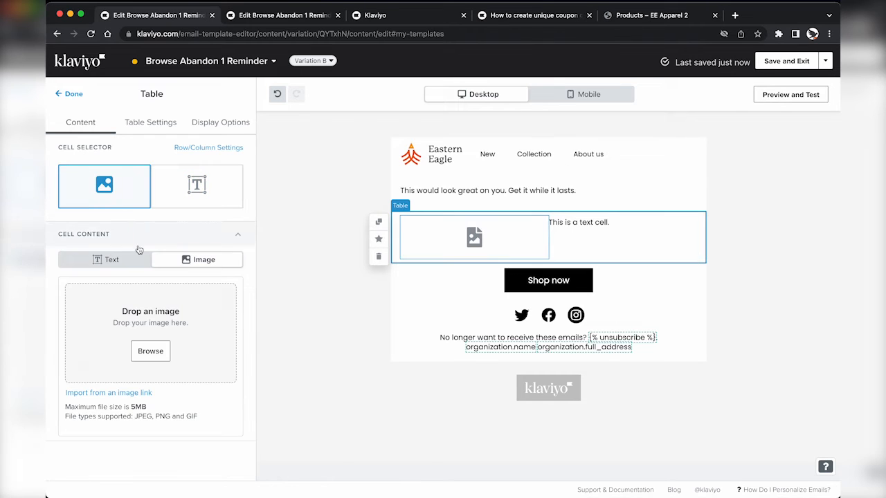
Step: Copy the event.ImageURL placeholder from the old editor's table image
{"action": "key", "text": "ctrl+Tab"}
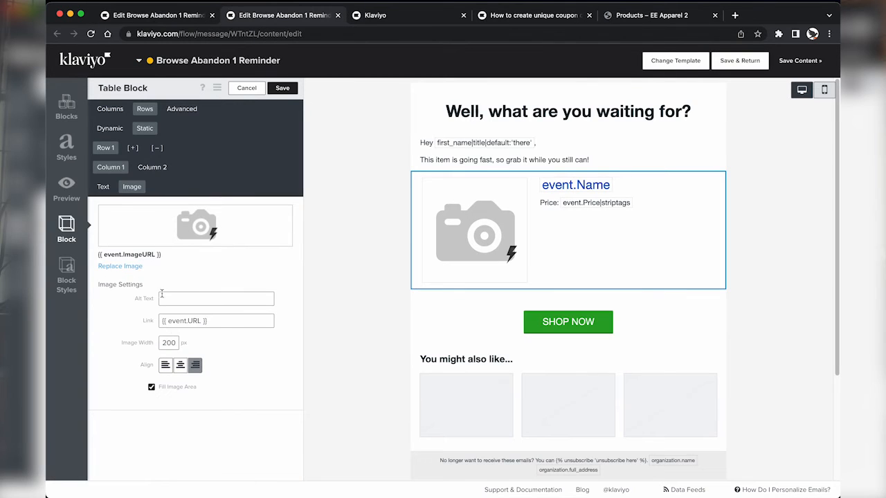
{"action": "left_click", "coordinate": [115, 267]}
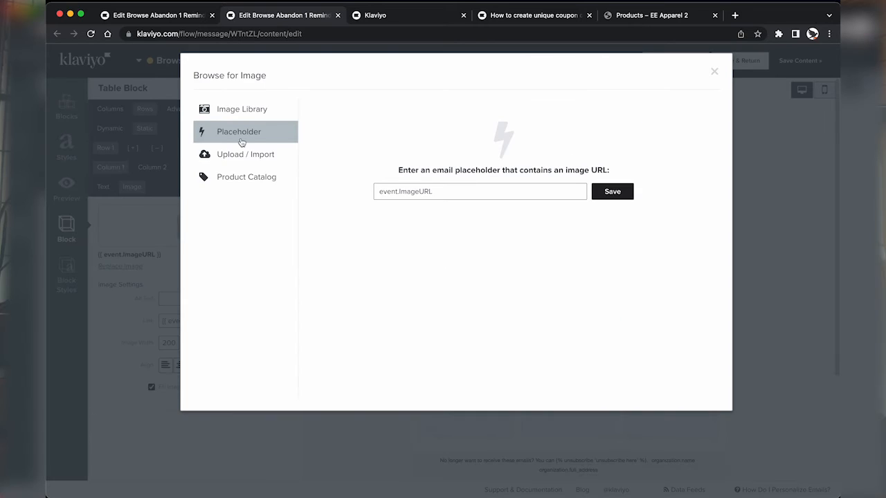
{"action": "triple_click", "coordinate": [409, 191]}
{"action": "right_click", "coordinate": [409, 191]}
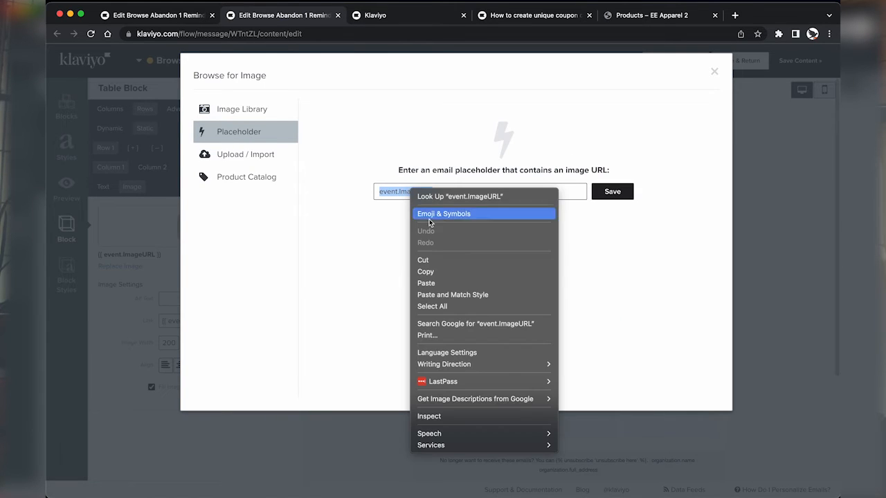
{"action": "left_click", "coordinate": [437, 272]}
{"action": "key", "text": "ctrl+shift+Tab"}
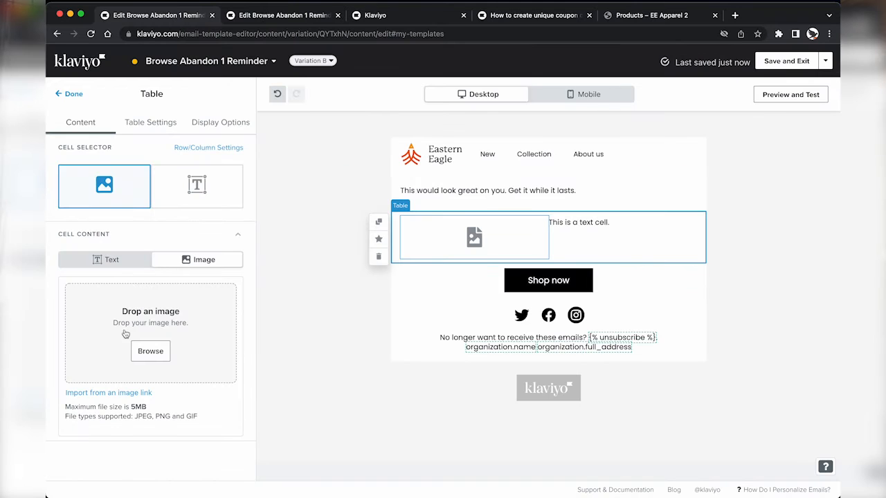
Step: Set the image cell to the dynamic image {{ event.ImageURL }} and grab the old event.URL link
{"action": "left_click", "coordinate": [150, 351]}
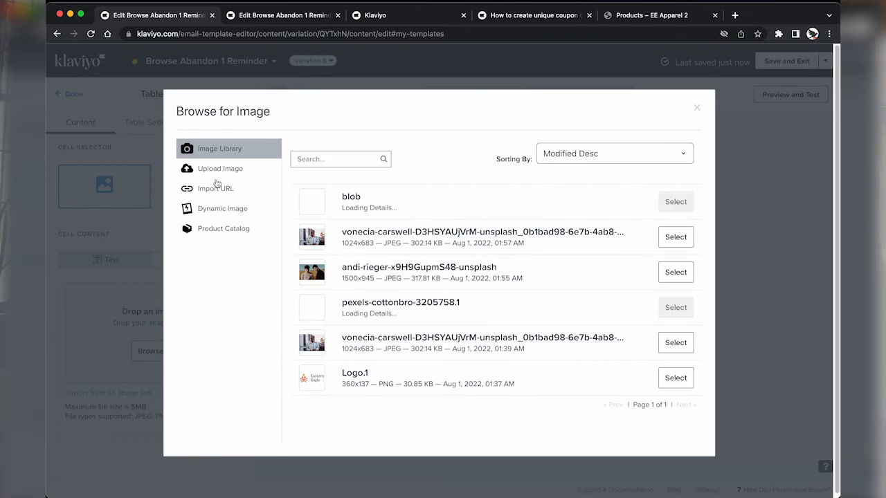
{"action": "left_click", "coordinate": [214, 216]}
{"action": "left_click", "coordinate": [299, 195]}
{"action": "key", "text": "ctrl+v"}
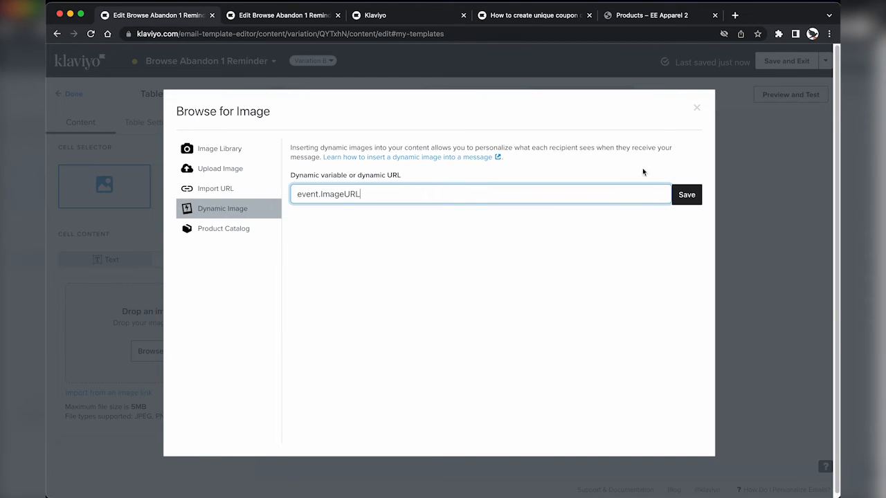
{"action": "left_click", "coordinate": [686, 195]}
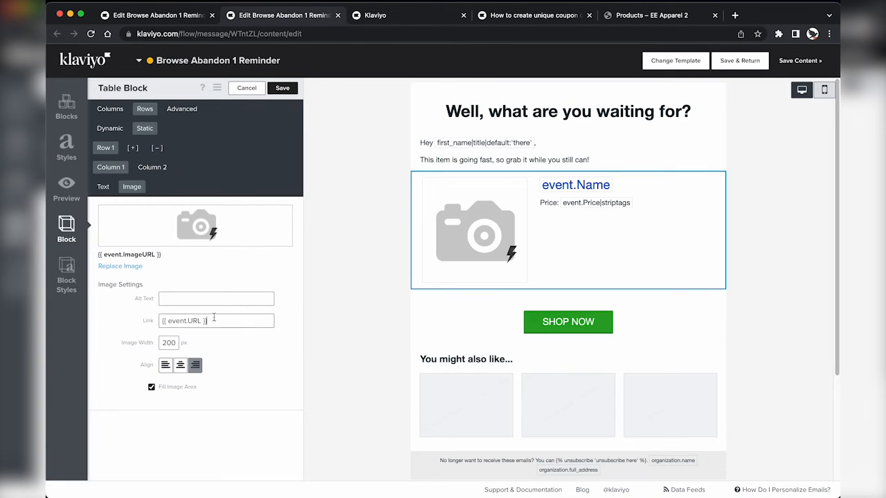
{"action": "left_click_drag", "start_coordinate": [214, 319], "coordinate": [136, 320]}
{"action": "key", "text": "ctrl+shift+Tab"}
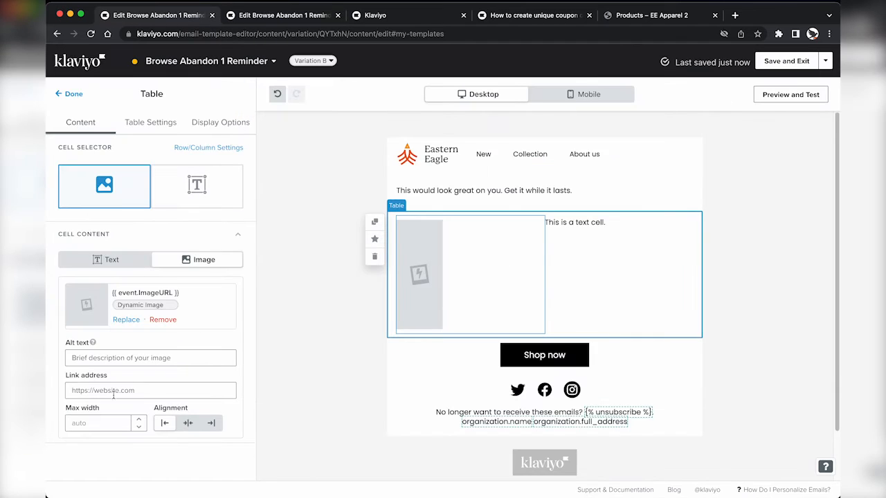
Step: Link the table image to the {{ event.URL }} product address
{"action": "left_click", "coordinate": [114, 393]}
{"action": "key", "text": "ctrl+v"}
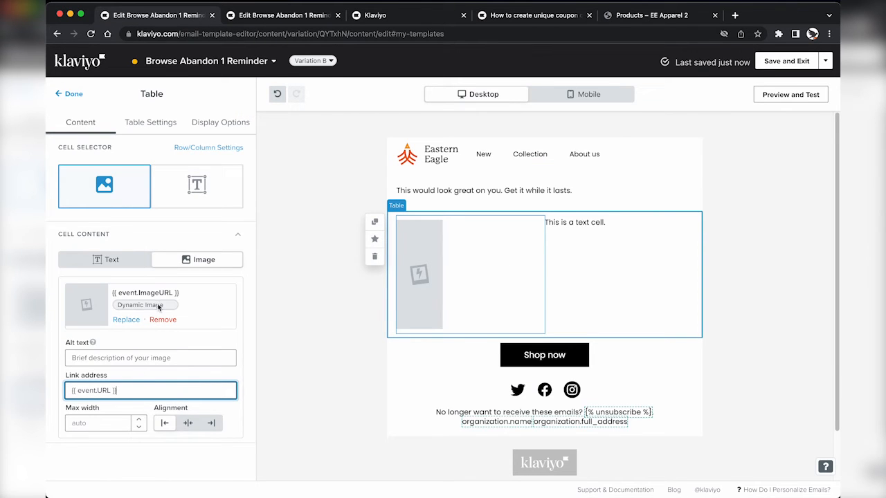
{"action": "left_click", "coordinate": [195, 192]}
Step: Replace the text cell's HTML with the old editor's linked product name and price, then preview
{"action": "key", "text": "ctrl+Tab"}
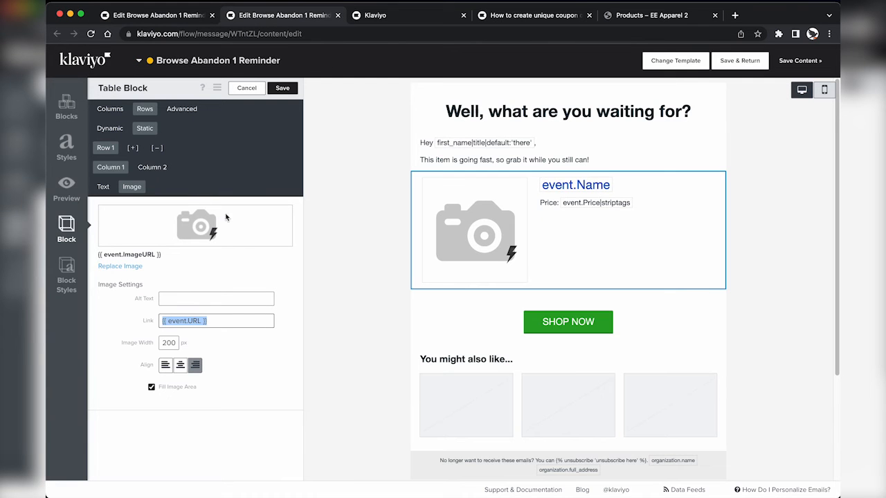
{"action": "left_click", "coordinate": [153, 170]}
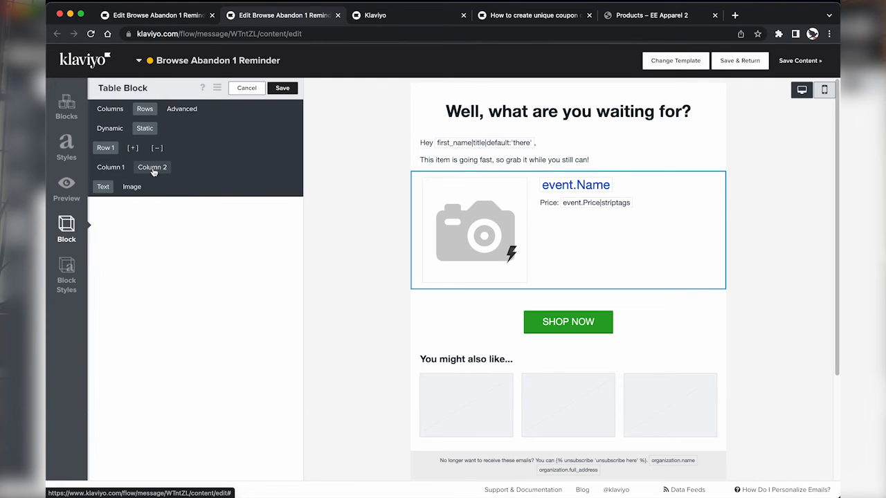
{"action": "left_click", "coordinate": [103, 187]}
{"action": "left_click", "coordinate": [270, 207]}
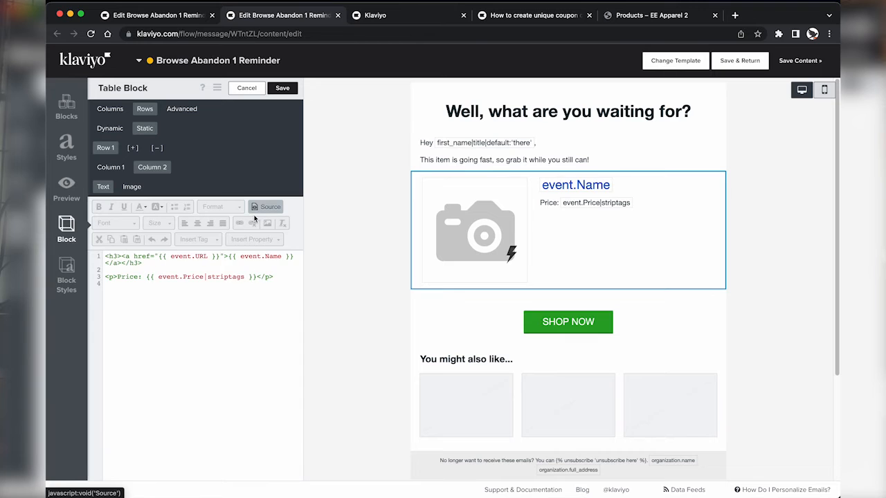
{"action": "key", "text": "ctrl+a"}
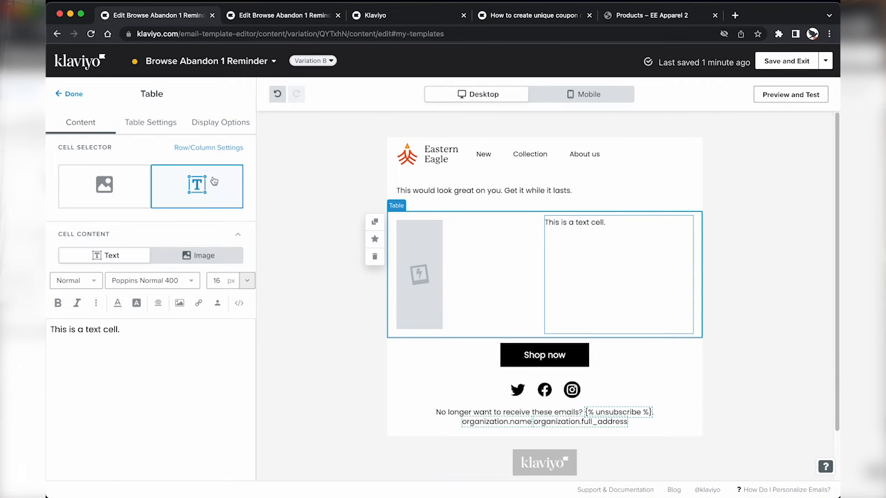
{"action": "left_click", "coordinate": [238, 302]}
{"action": "key", "text": "ctrl+a"}
{"action": "key", "text": "BackSpace"}
{"action": "key", "text": "super+v"}
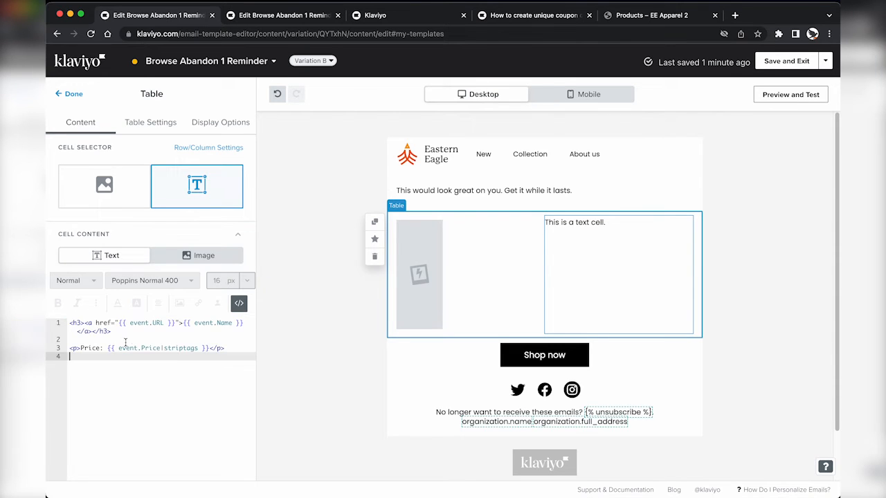
{"action": "left_click", "coordinate": [239, 303]}
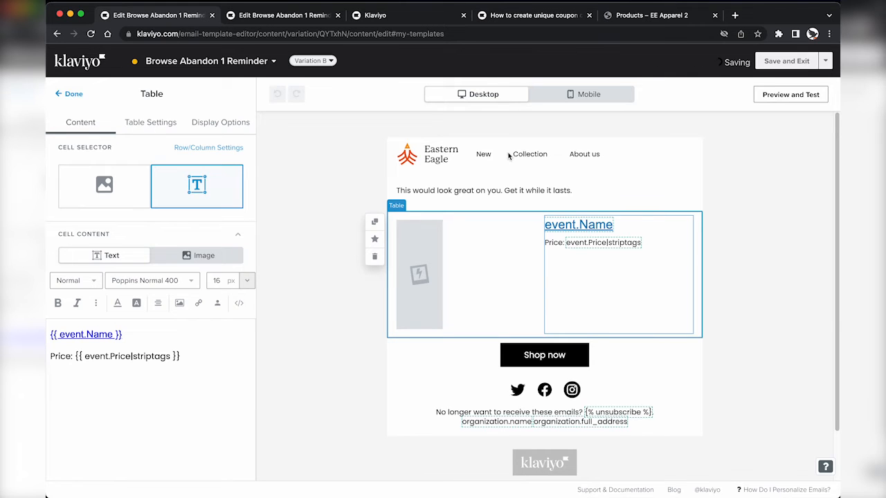
{"action": "left_click", "coordinate": [790, 94]}
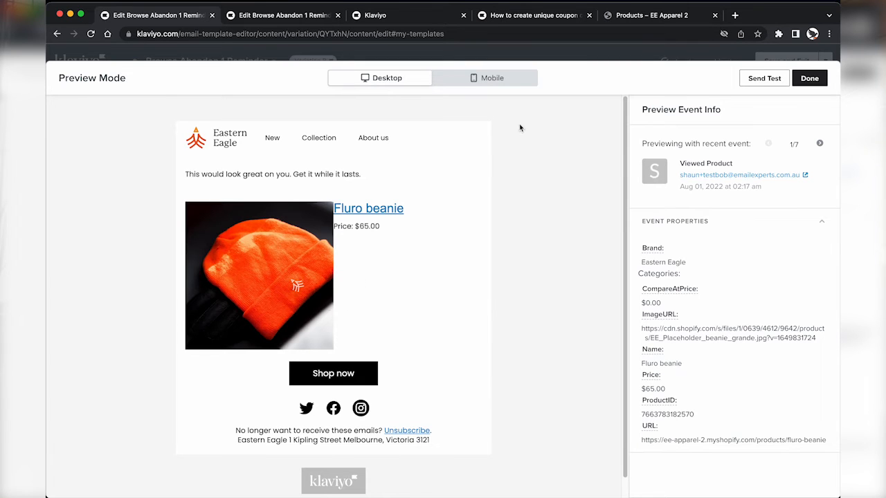
Step: Limit the product image's maximum width to 250 px
{"action": "left_click", "coordinate": [810, 78]}
{"action": "left_click", "coordinate": [400, 265]}
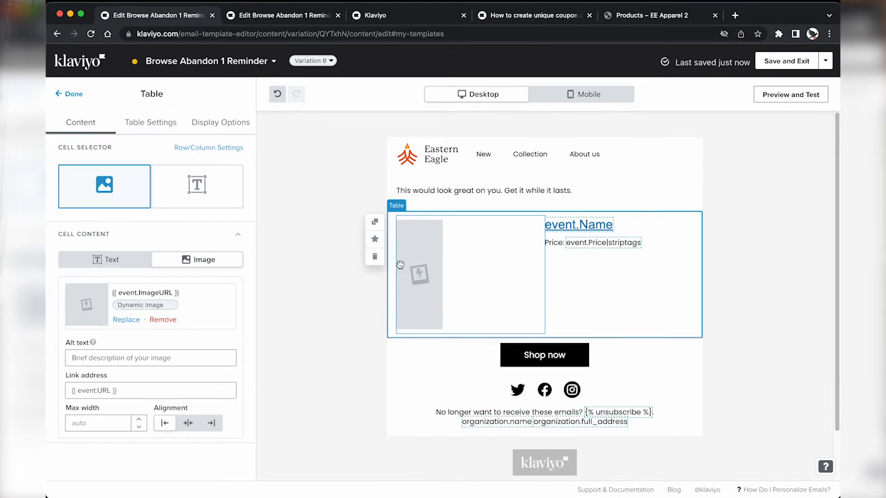
{"action": "left_click", "coordinate": [94, 424]}
{"action": "type", "text": "250"}
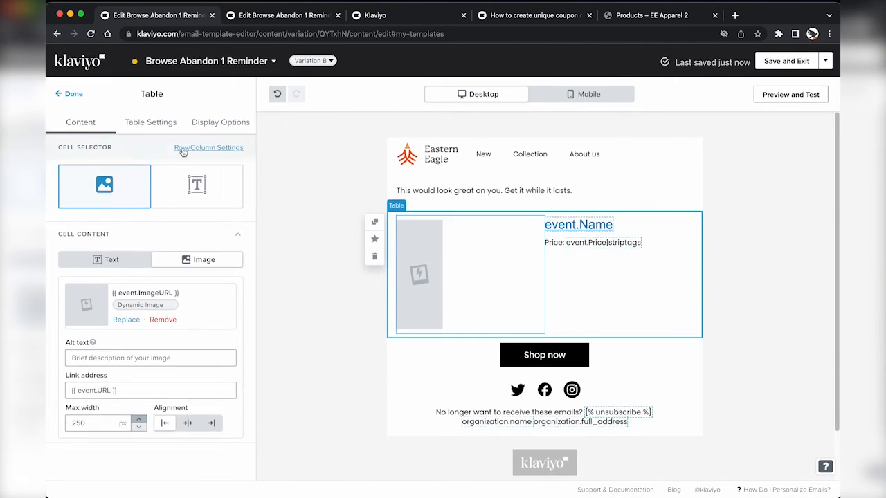
Step: Set the table cells' left/right padding to 10 and save the table
{"action": "left_click", "coordinate": [157, 126]}
{"action": "scroll", "coordinate": [157, 341], "scroll_direction": "down", "scroll_amount": 5}
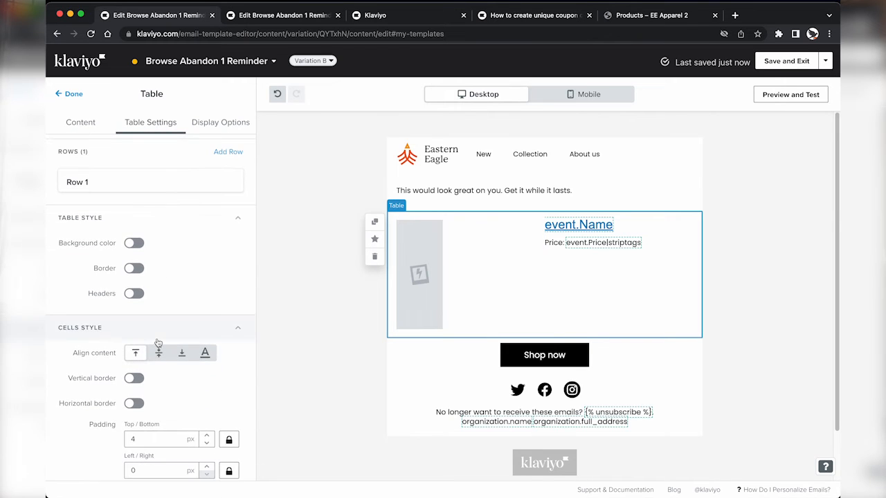
{"action": "scroll", "coordinate": [158, 339], "scroll_direction": "down", "scroll_amount": 1}
{"action": "left_click_drag", "start_coordinate": [154, 327], "coordinate": [80, 326]}
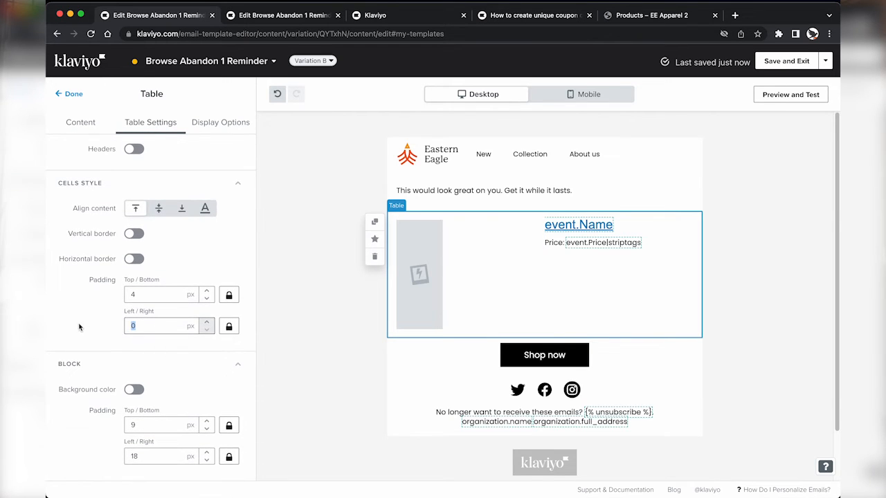
{"action": "type", "text": "10"}
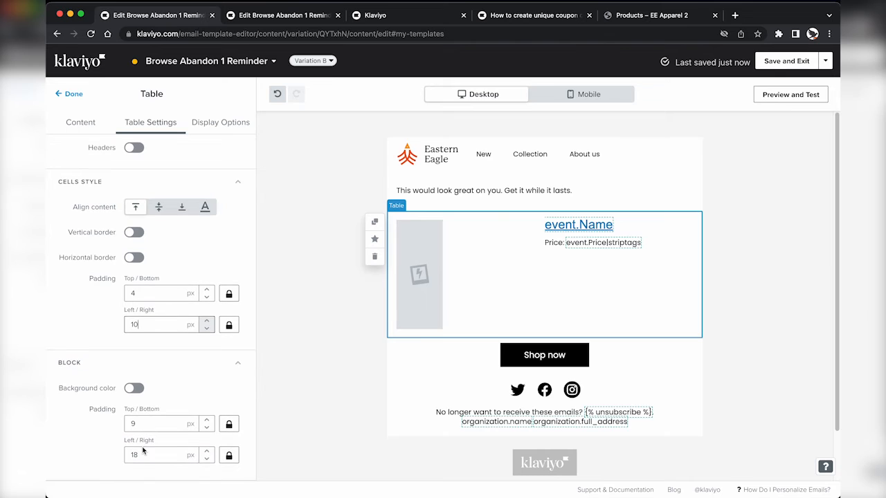
{"action": "left_click", "coordinate": [74, 94]}
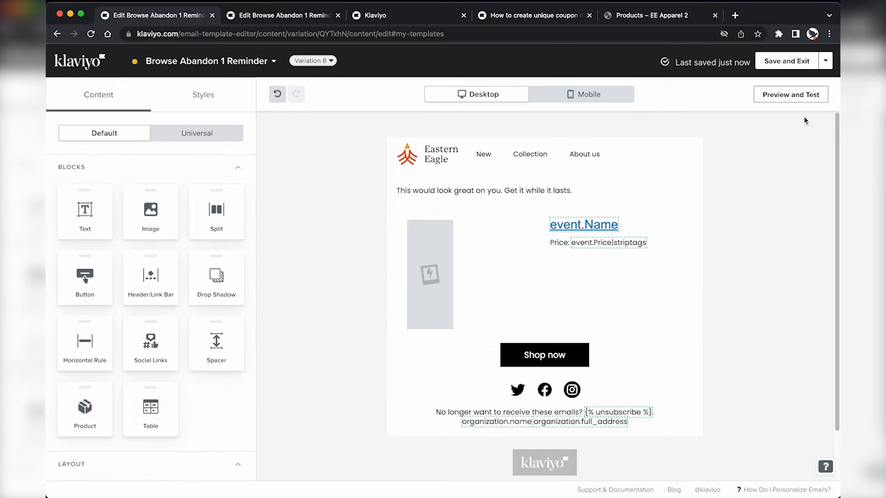
{"action": "left_click", "coordinate": [488, 272]}
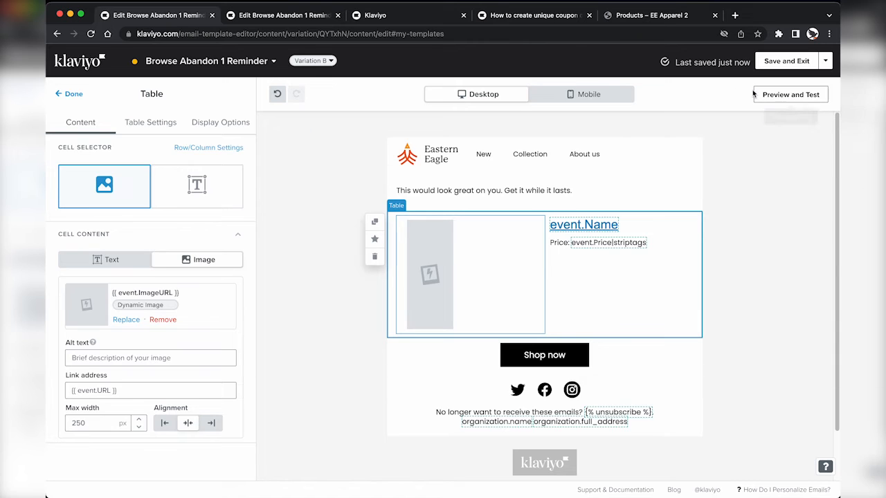
{"action": "left_click", "coordinate": [70, 94]}
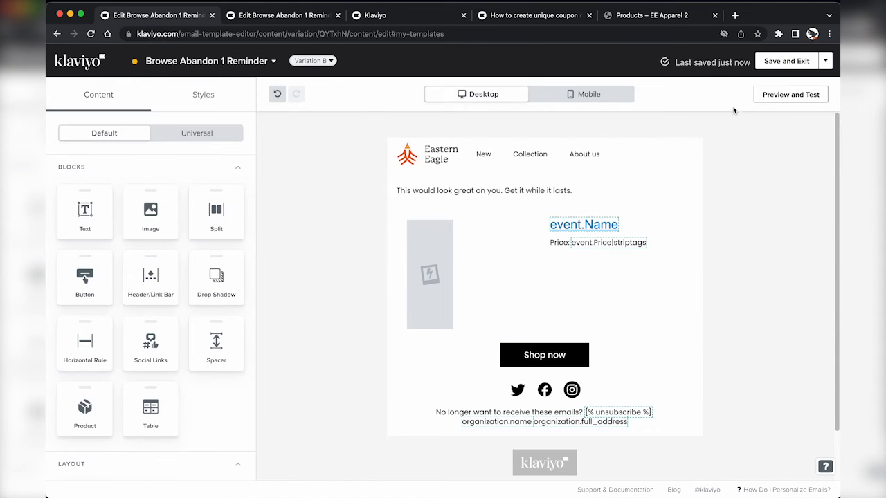
Step: Preview the email in the mobile layout
{"action": "left_click", "coordinate": [790, 94]}
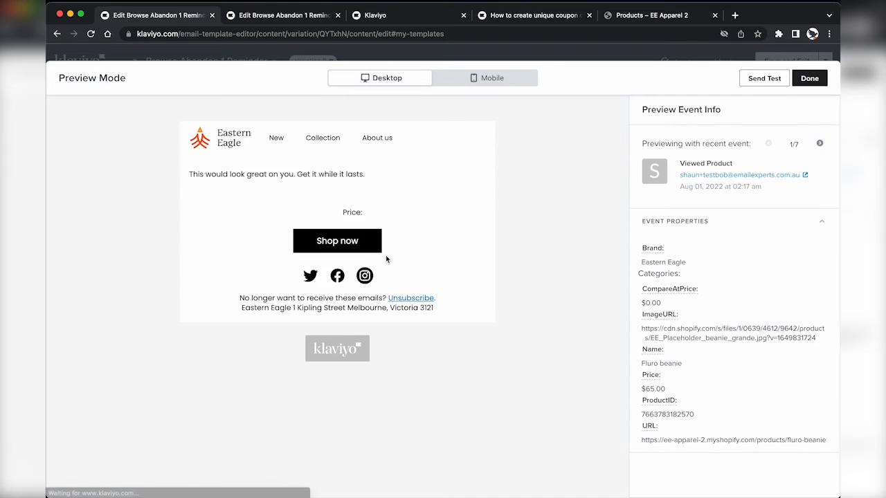
{"action": "left_click", "coordinate": [477, 82]}
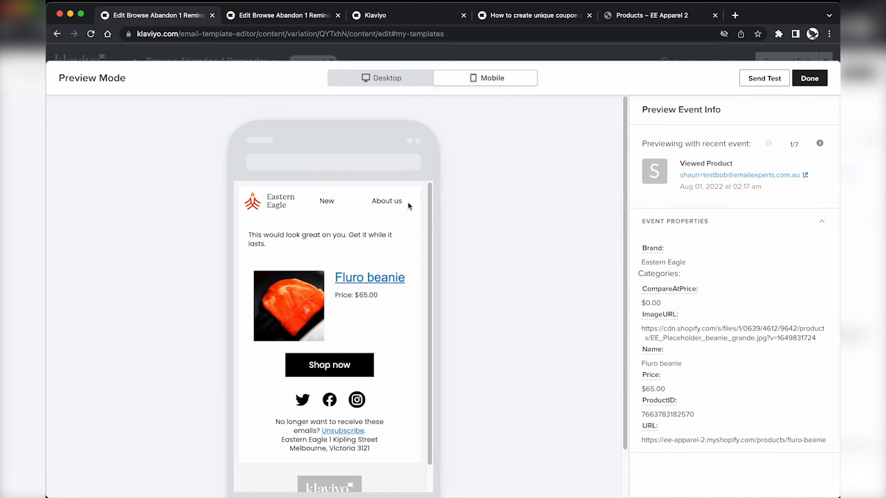
{"action": "left_click", "coordinate": [810, 77]}
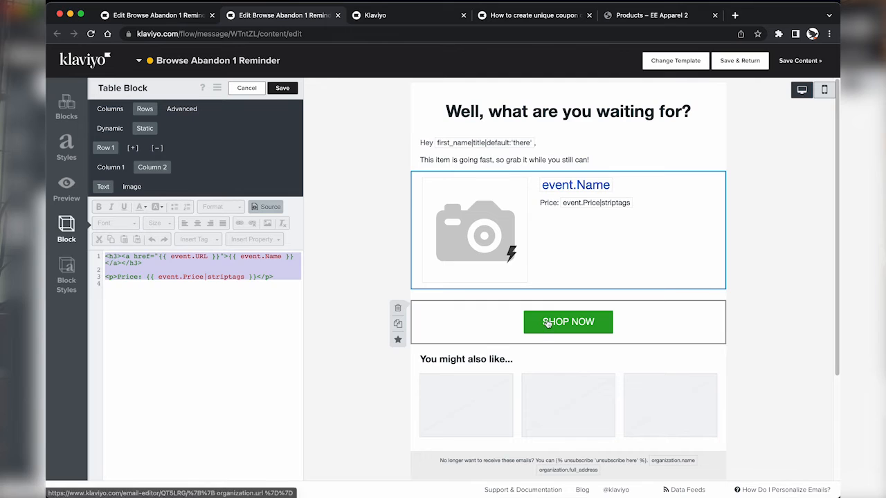
Step: Compare the old button's organization.url link with the table image's product URL link
{"action": "left_click", "coordinate": [543, 325]}
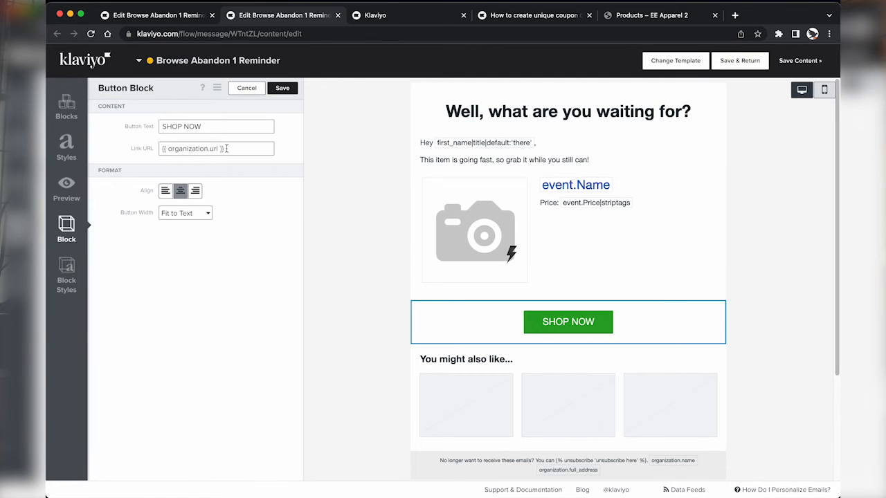
{"action": "left_click_drag", "start_coordinate": [227, 148], "coordinate": [168, 148]}
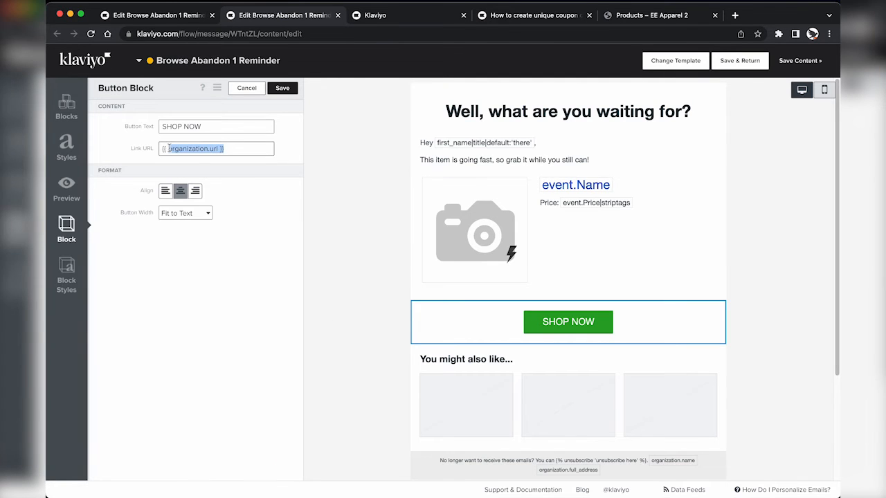
{"action": "left_click", "coordinate": [280, 90]}
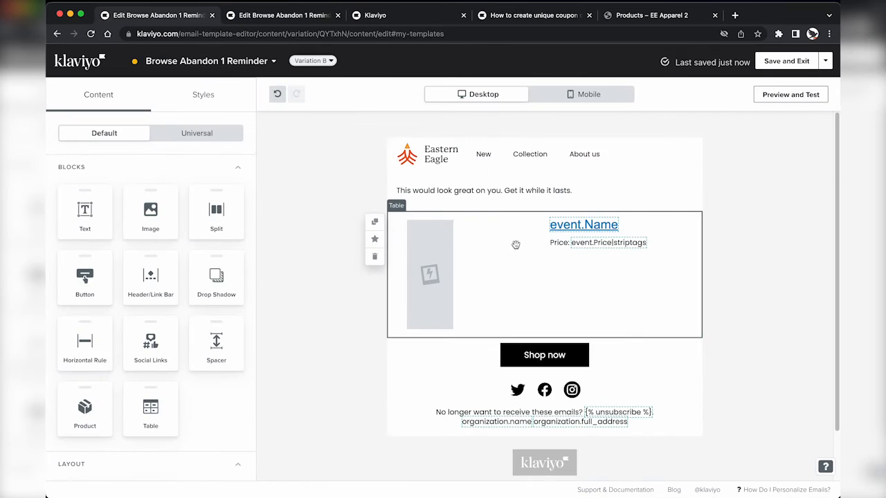
{"action": "left_click", "coordinate": [516, 244]}
{"action": "left_click_drag", "start_coordinate": [131, 391], "coordinate": [49, 392]}
{"action": "key", "text": "super+c"}
{"action": "left_click", "coordinate": [77, 101]}
Step: Replace the Shop now button's URL with {{ event.URL }} and preview the email
{"action": "left_click", "coordinate": [460, 353]}
{"action": "triple_click", "coordinate": [194, 197]}
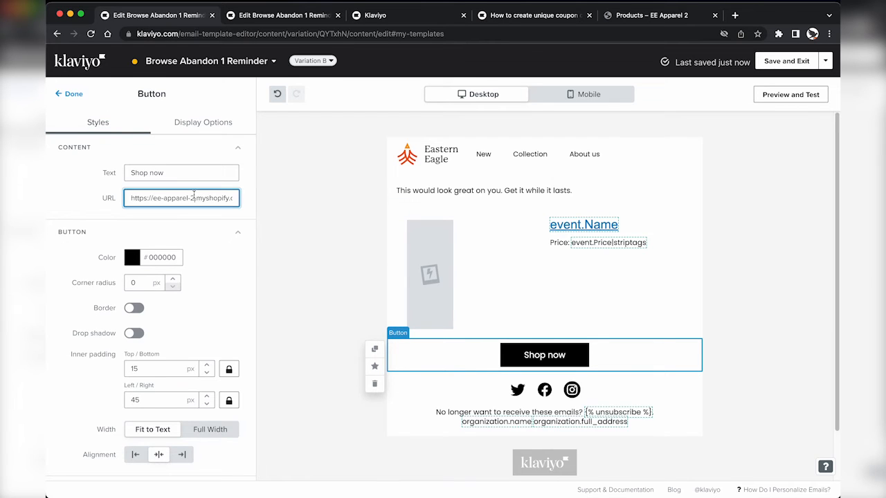
{"action": "key", "text": "super+v"}
{"action": "left_click", "coordinate": [73, 94]}
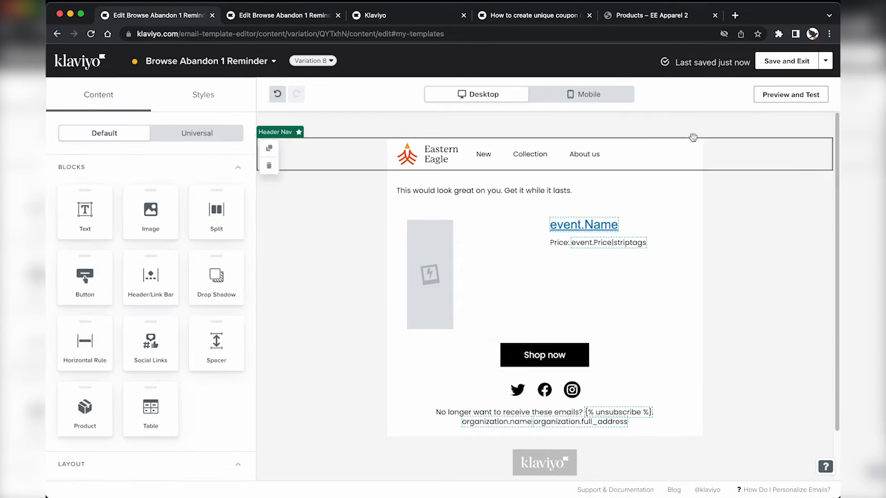
{"action": "left_click", "coordinate": [791, 94]}
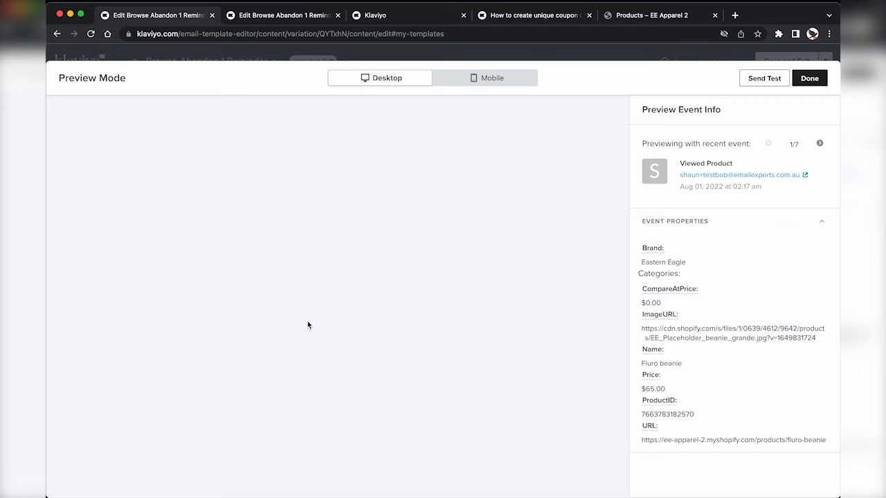
{"action": "left_click", "coordinate": [326, 355]}
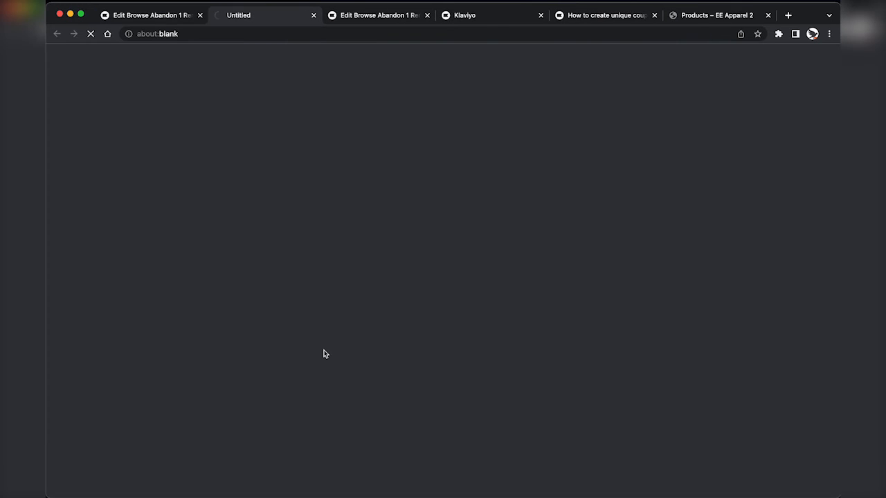
{"action": "scroll", "coordinate": [326, 355], "scroll_direction": "down", "scroll_amount": 2}
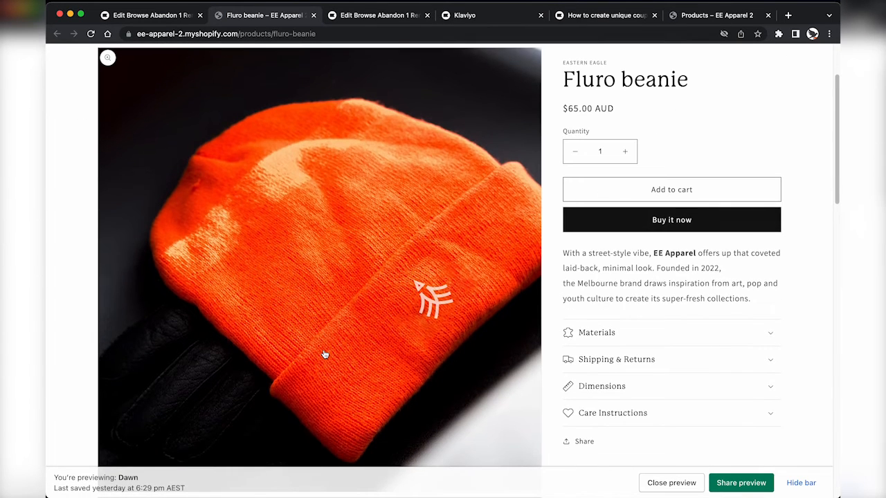
{"action": "key", "text": "super+w"}
{"action": "left_click", "coordinate": [364, 211]}
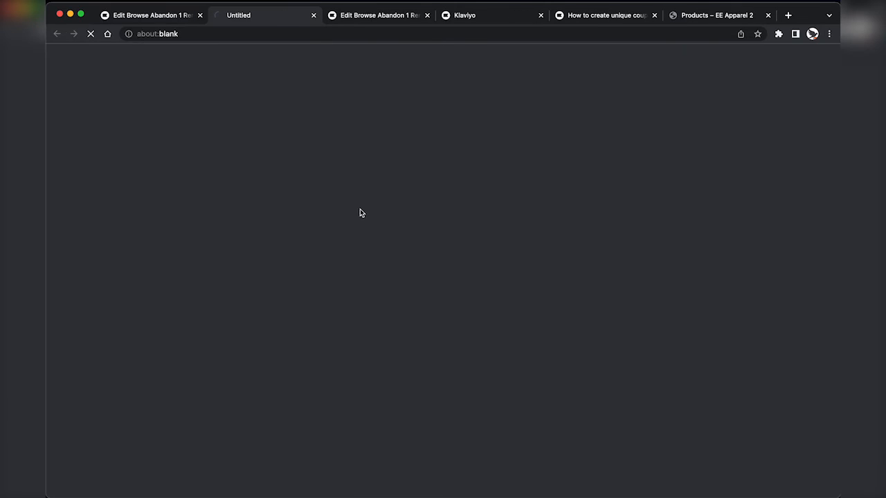
{"action": "key", "text": "super+w"}
{"action": "left_click", "coordinate": [282, 246]}
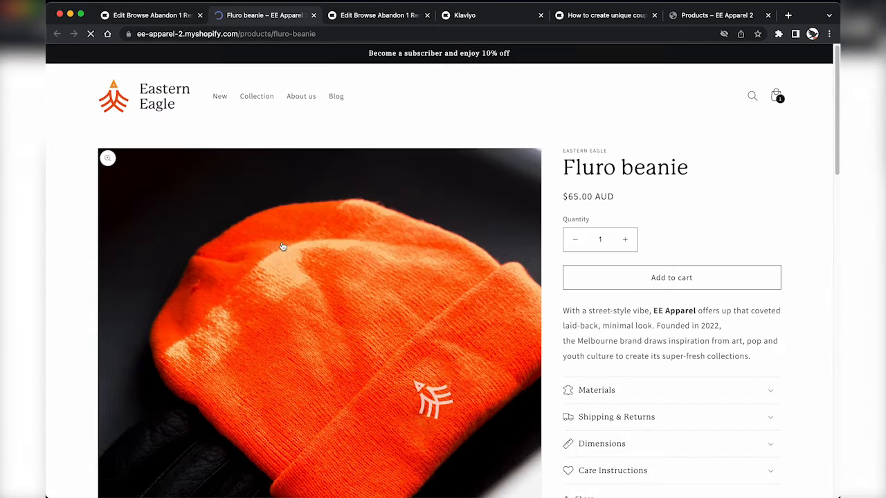
{"action": "key", "text": "super+w"}
{"action": "left_click", "coordinate": [809, 79]}
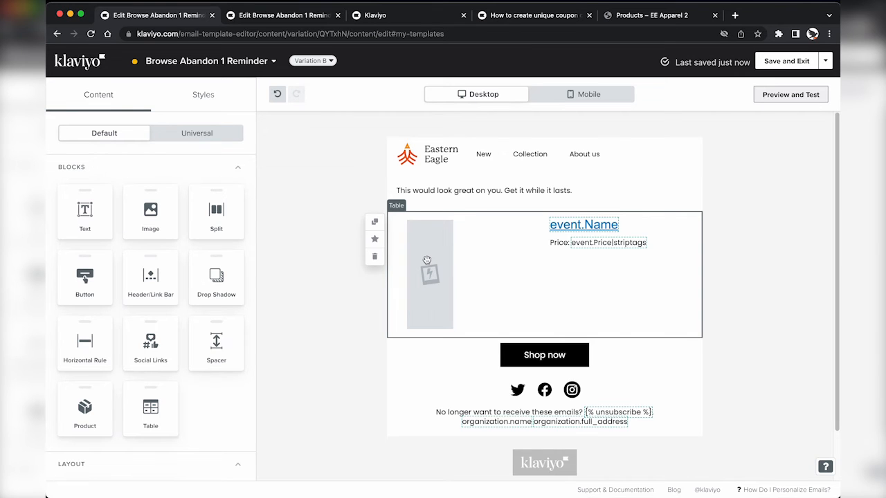
Step: Save the product table as universal content named 'Browse Abandon Block'
{"action": "left_click", "coordinate": [375, 241]}
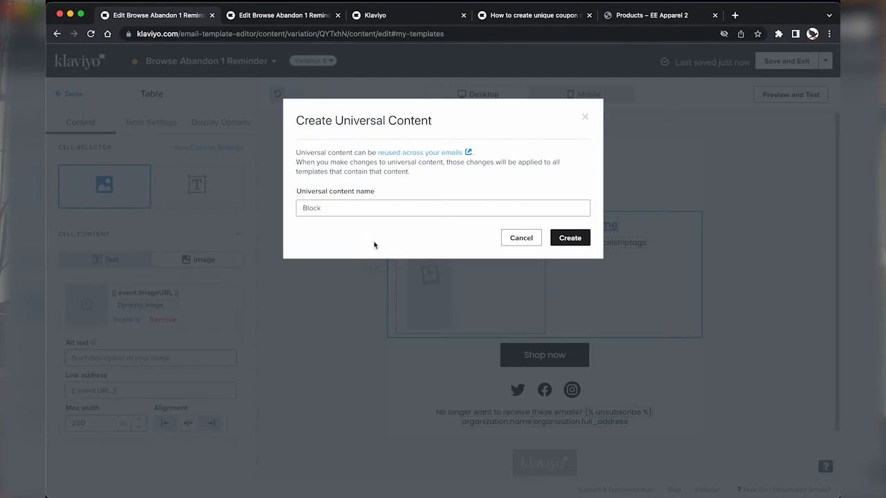
{"action": "left_click", "coordinate": [356, 209]}
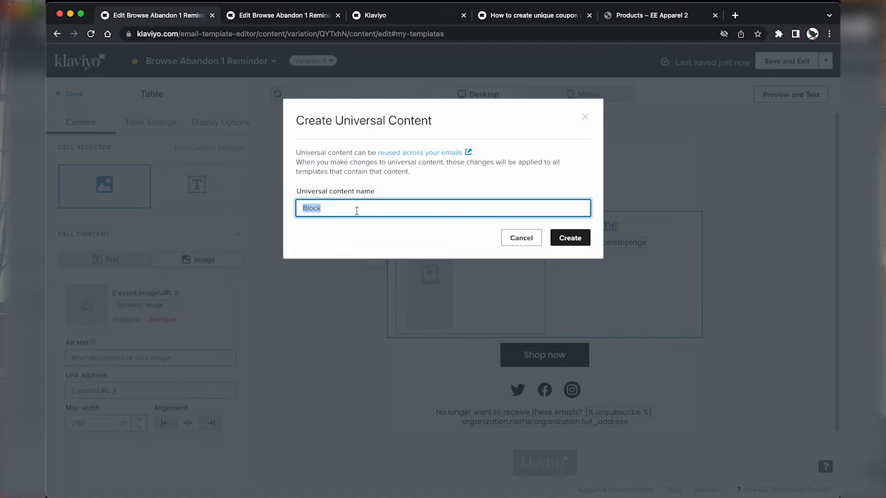
{"action": "type", "text": "Browse Abandon Block"}
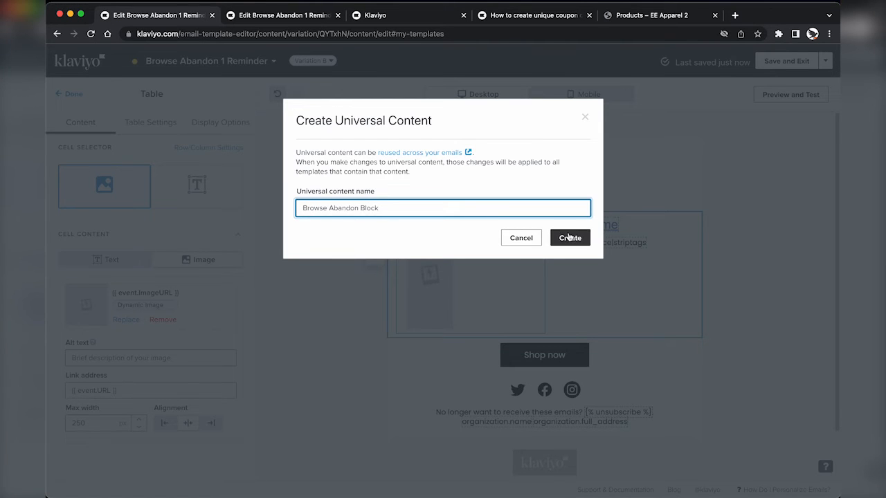
{"action": "left_click", "coordinate": [571, 238]}
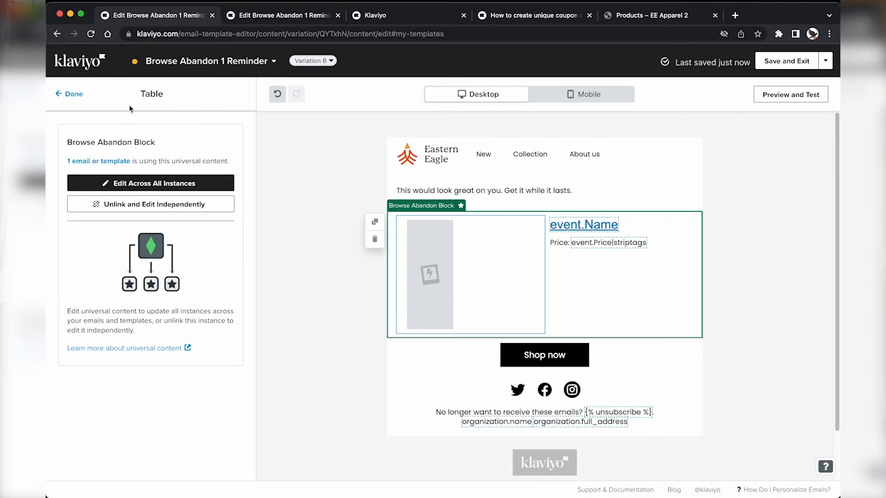
{"action": "left_click", "coordinate": [70, 93]}
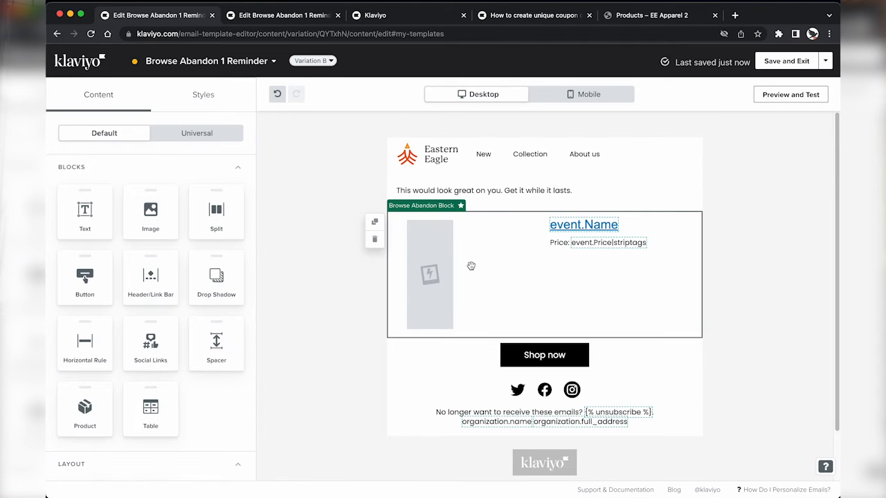
Step: Save and exit the email, then drop the 'Copy of' prefix from its flow name
{"action": "left_click", "coordinate": [789, 62]}
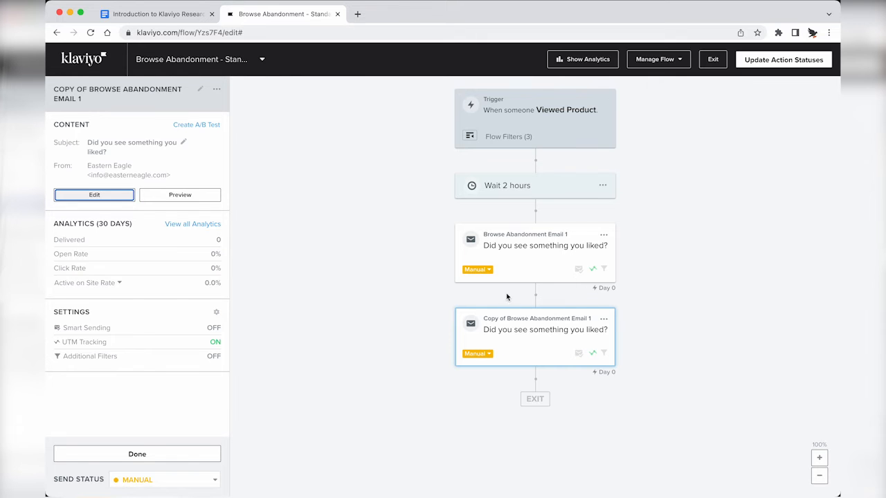
{"action": "left_click", "coordinate": [513, 338]}
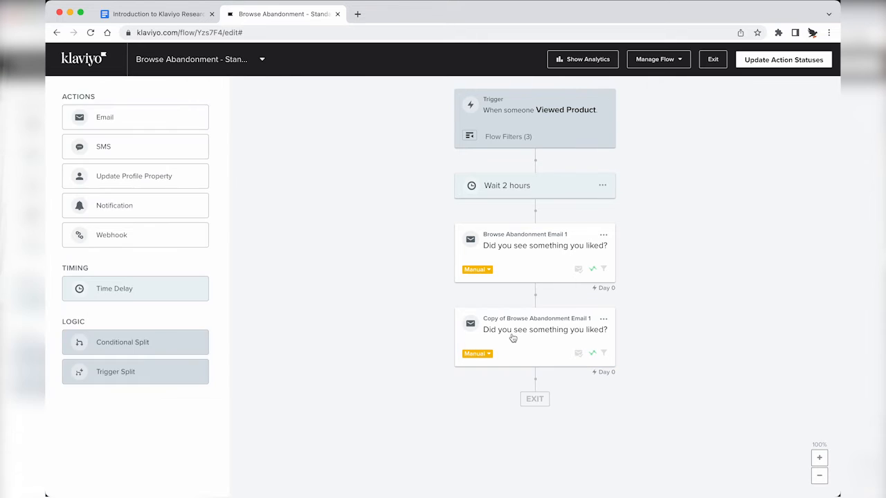
{"action": "left_click", "coordinate": [512, 338]}
{"action": "left_click", "coordinate": [94, 90]}
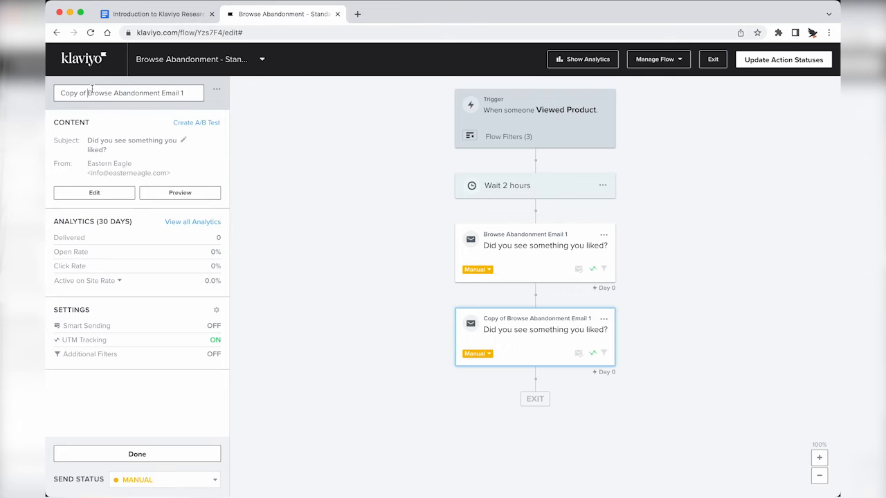
{"action": "key", "text": "BackSpace"}
{"action": "key", "text": "BackSpace"}
{"action": "key", "text": "BackSpace"}
{"action": "key", "text": "BackSpace"}
{"action": "key", "text": "BackSpace"}
{"action": "key", "text": "BackSpace"}
{"action": "key", "text": "BackSpace"}
{"action": "key", "text": "BackSpace"}
{"action": "key", "text": "Return"}
{"action": "left_click", "coordinate": [604, 235]}
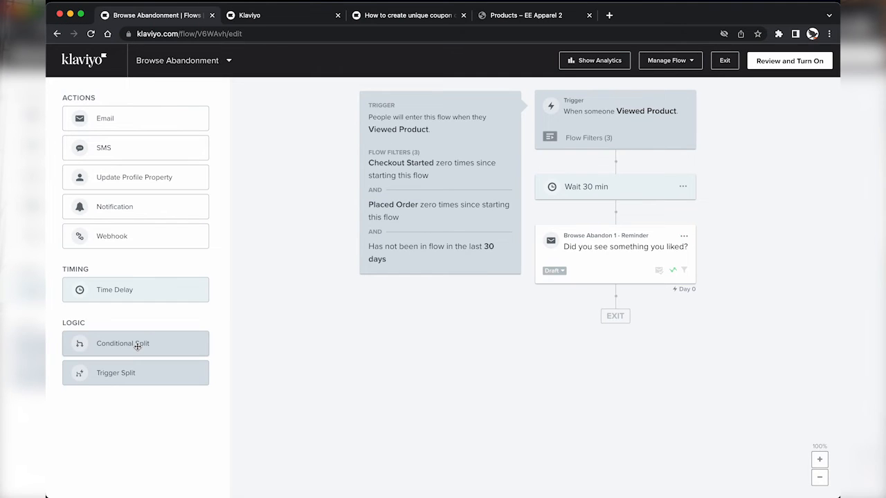
Step: Add a conditional split after the email: Placed Order zero times over all time
{"action": "left_click_drag", "start_coordinate": [142, 346], "coordinate": [621, 311]}
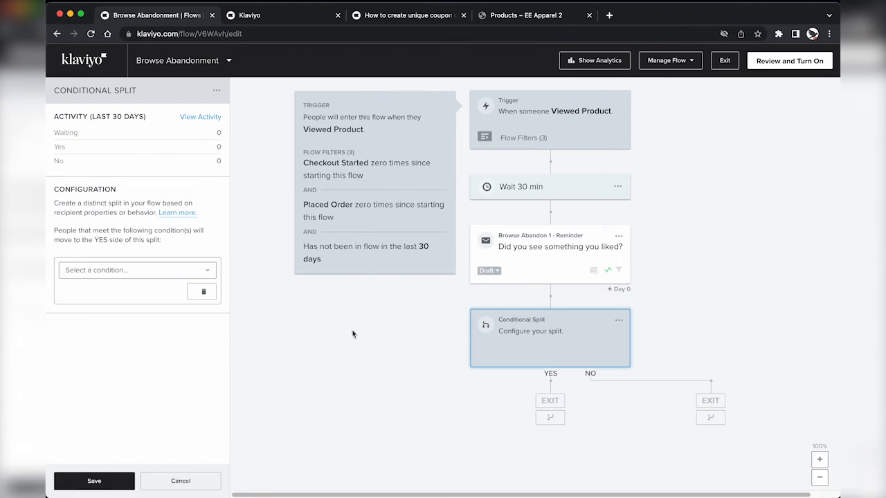
{"action": "left_click", "coordinate": [104, 270]}
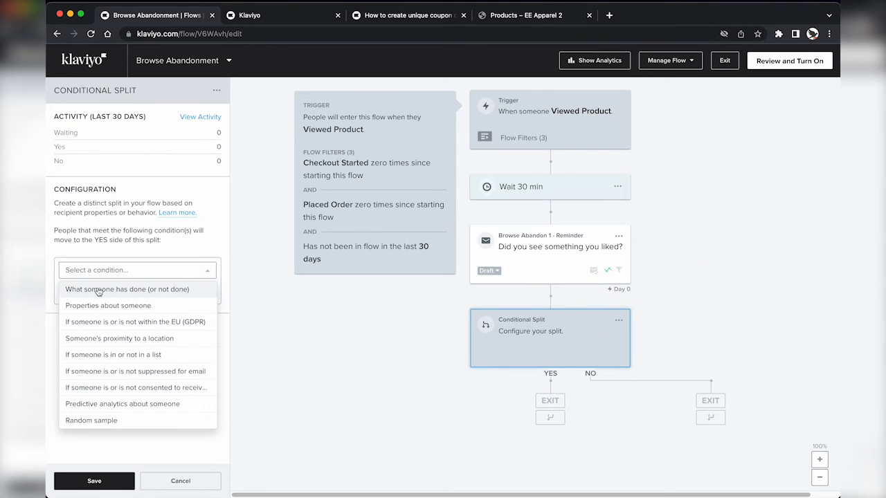
{"action": "left_click", "coordinate": [99, 290]}
{"action": "left_click", "coordinate": [125, 291]}
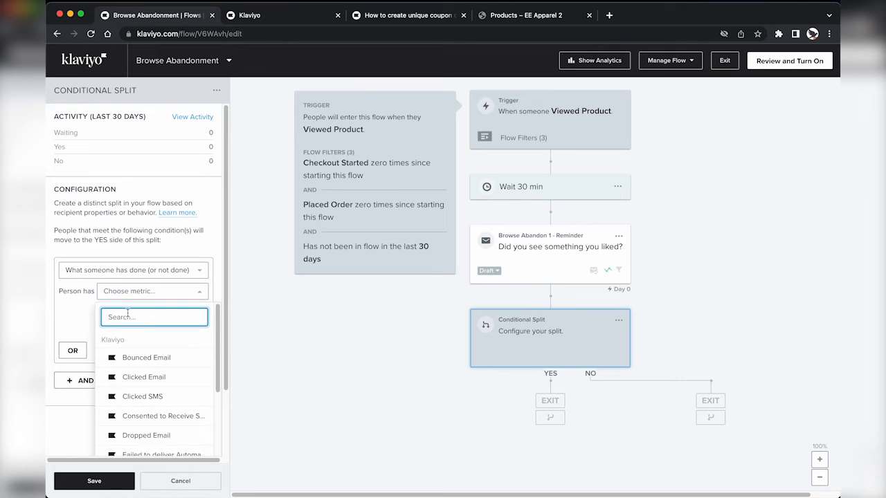
{"action": "type", "text": "pl"}
{"action": "left_click", "coordinate": [142, 358]}
{"action": "left_click", "coordinate": [131, 313]}
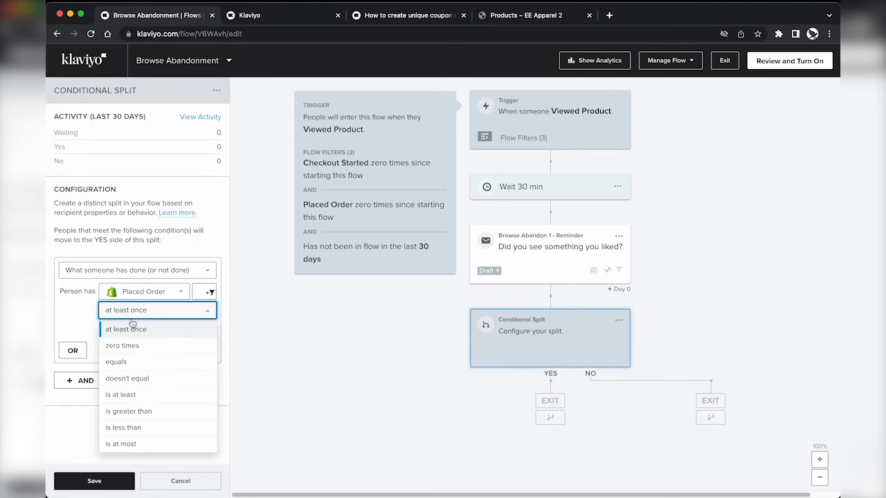
{"action": "left_click", "coordinate": [125, 345]}
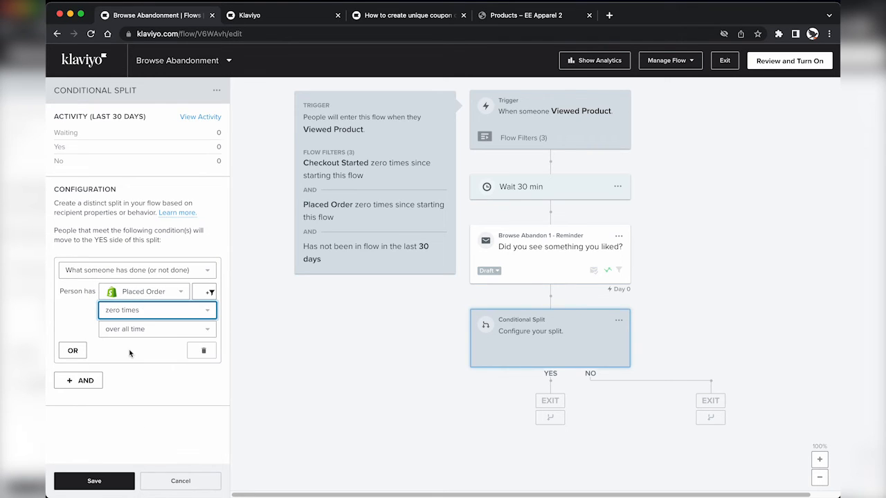
{"action": "left_click", "coordinate": [90, 479]}
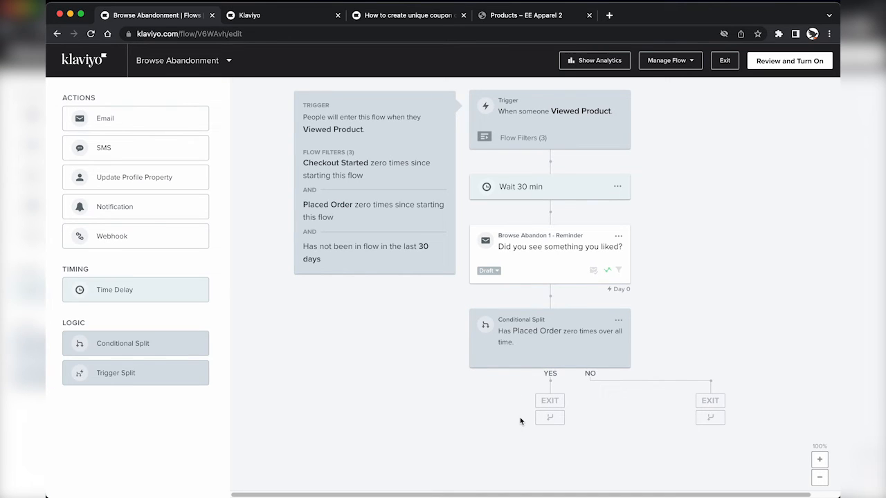
{"action": "left_click", "coordinate": [492, 271]}
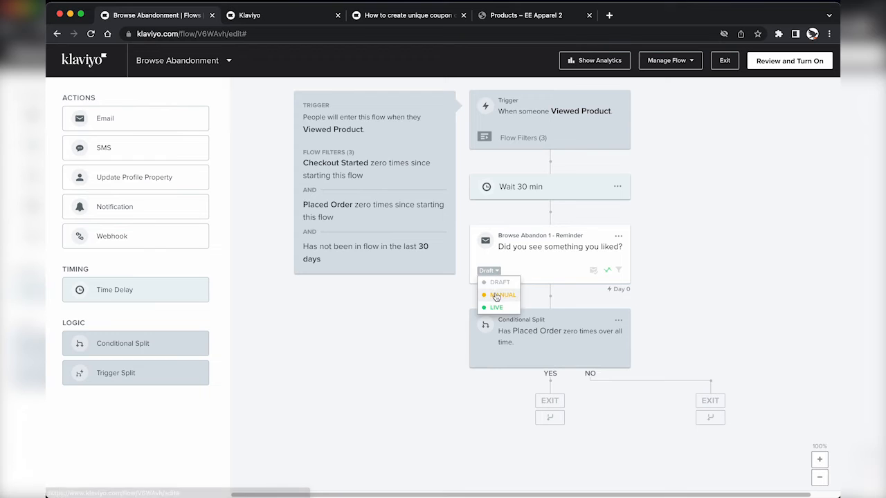
Step: Set the reminder email to Manual and clone it onto the YES branch
{"action": "left_click", "coordinate": [495, 296]}
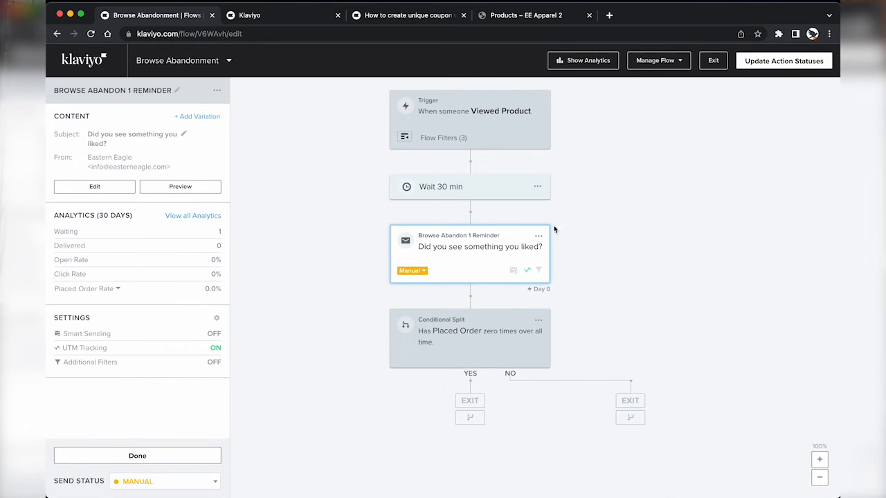
{"action": "left_click", "coordinate": [539, 236]}
{"action": "left_click", "coordinate": [555, 274]}
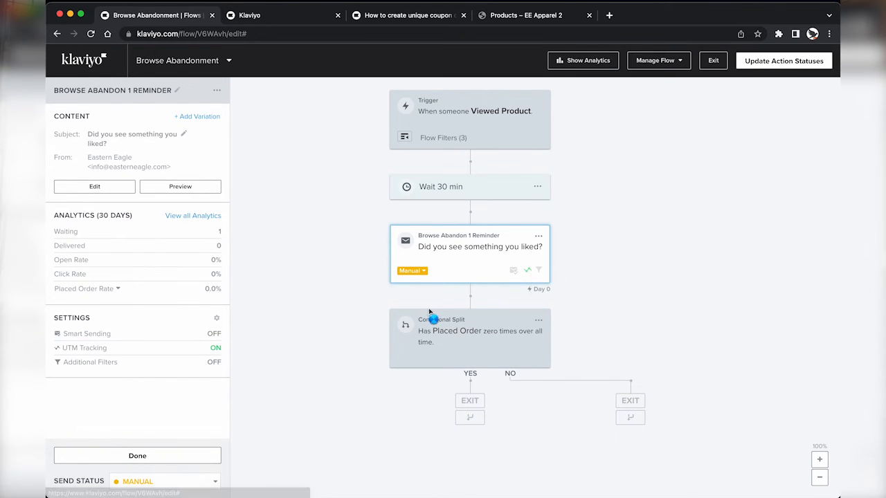
{"action": "scroll", "coordinate": [452, 295], "scroll_direction": "down", "scroll_amount": 2}
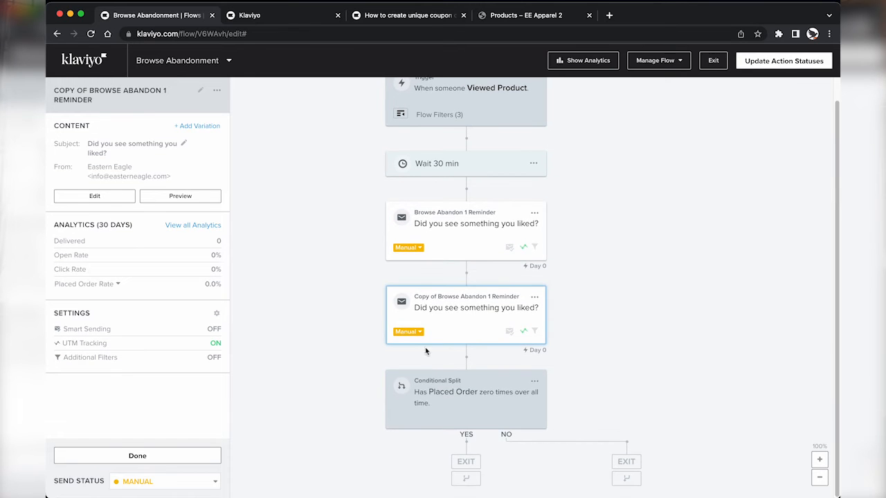
{"action": "mouse_move", "coordinate": [453, 296]}
{"action": "left_mouse_down"}
{"action": "mouse_move", "coordinate": [496, 368]}
{"action": "mouse_move", "coordinate": [449, 435]}
{"action": "left_mouse_up"}
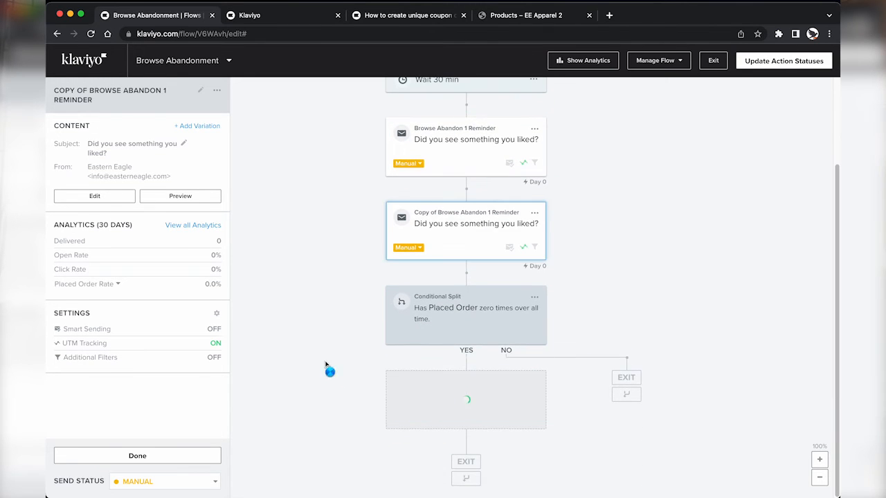
{"action": "left_click", "coordinate": [414, 389]}
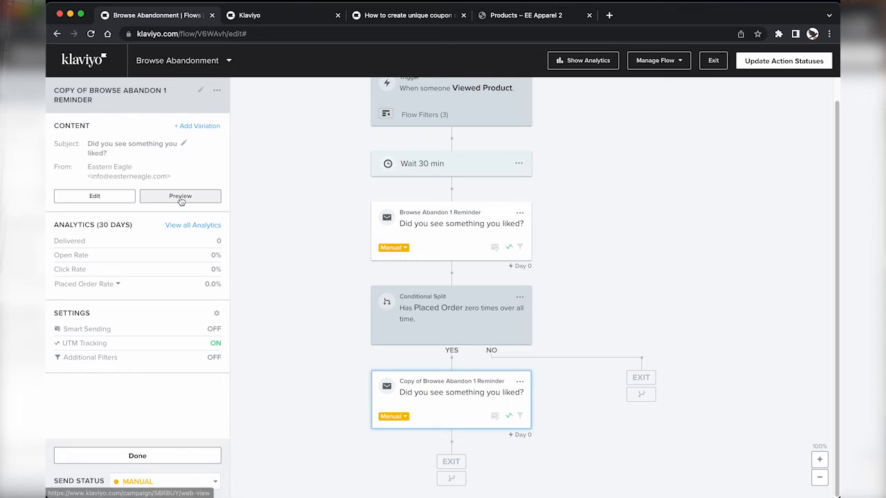
Step: Rename the clone 'Browse Abandon 2 New Customer Offer' and change its subject to 'Leave something behind?'
{"action": "left_click", "coordinate": [93, 91]}
{"action": "left_click_drag", "start_coordinate": [88, 92], "coordinate": [61, 94]}
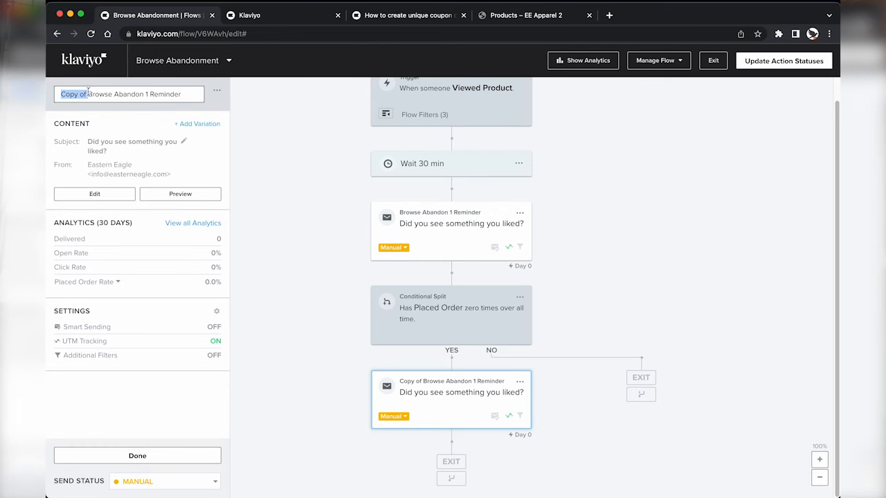
{"action": "key", "text": "BackSpace"}
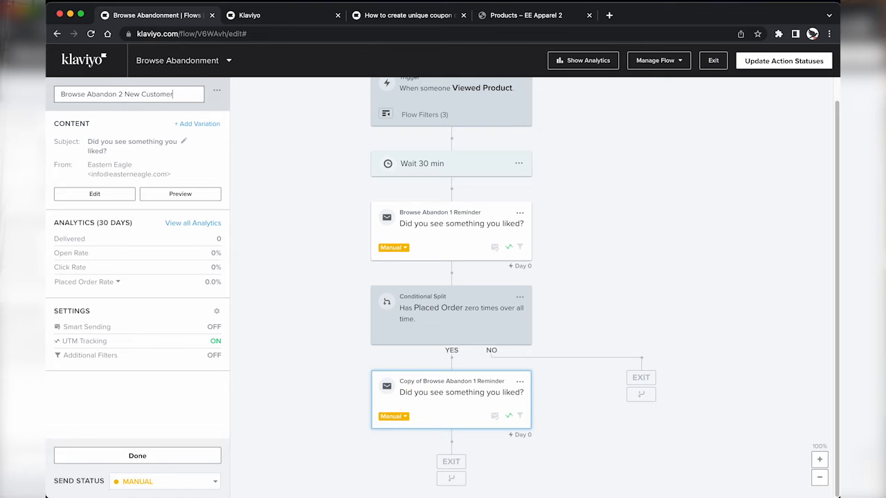
{"action": "key", "text": "Return"}
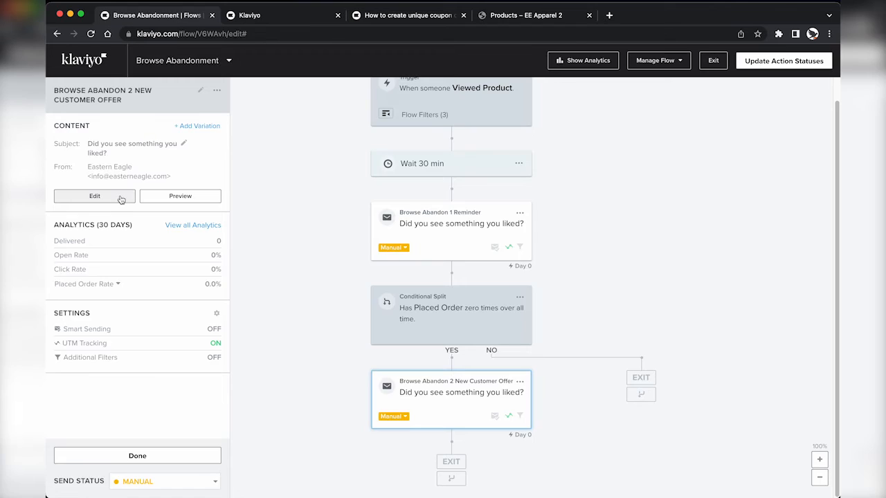
{"action": "left_click", "coordinate": [119, 196]}
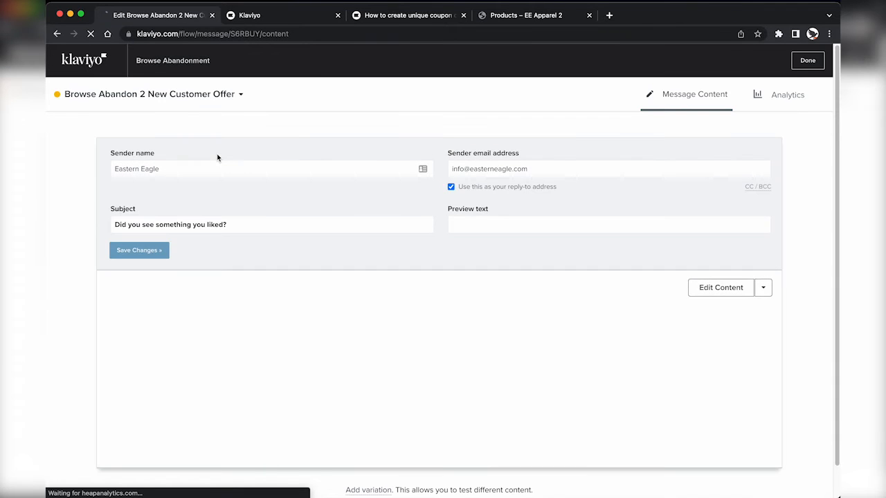
{"action": "triple_click", "coordinate": [331, 224]}
{"action": "type", "text": "Leav"}
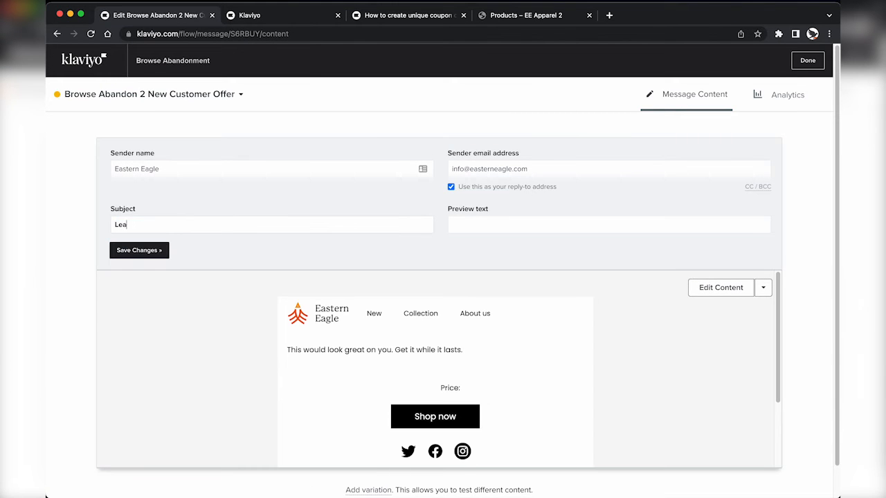
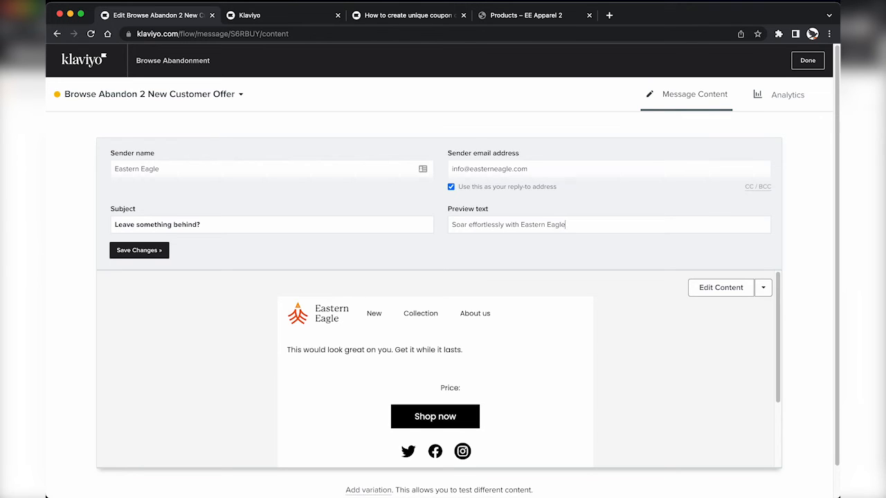
Step: Save the message details and paste the new 10%-off intro copy into the email's text block
{"action": "left_click", "coordinate": [165, 245]}
{"action": "left_click", "coordinate": [724, 287]}
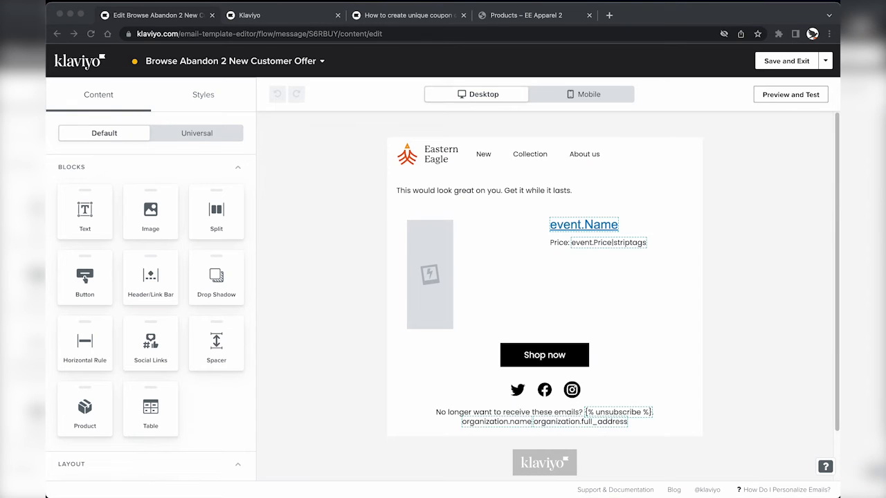
{"action": "left_click", "coordinate": [503, 201]}
{"action": "key", "text": "ctrl+a"}
{"action": "type", "text": "Eagles fly high above the rest, and we want you soaring effortlessly with the best quality clothes. As a new customer, use code XXXXXXXX to get 10% OFF your first purchase."}
Step: Set the XXXXXXXX code to size 18, add 'over $100', and put a blank line between sentences
{"action": "double_click", "coordinate": [197, 263]}
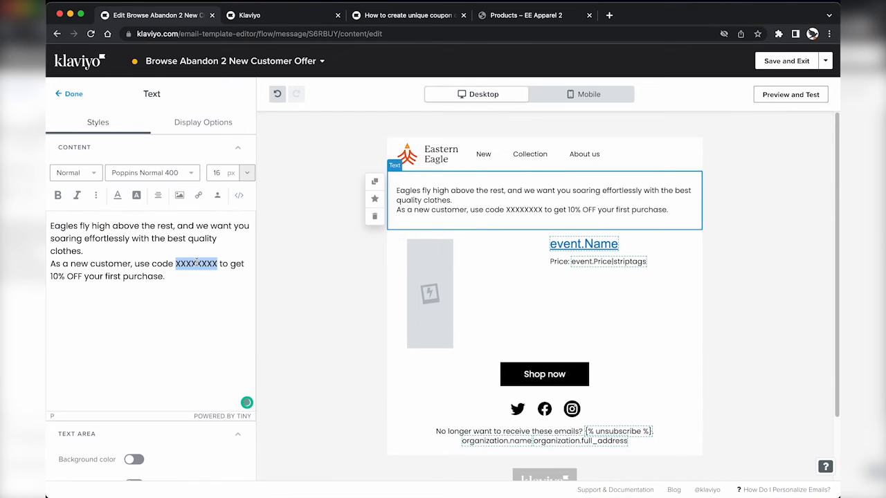
{"action": "left_click", "coordinate": [216, 173]}
{"action": "type", "text": "20"}
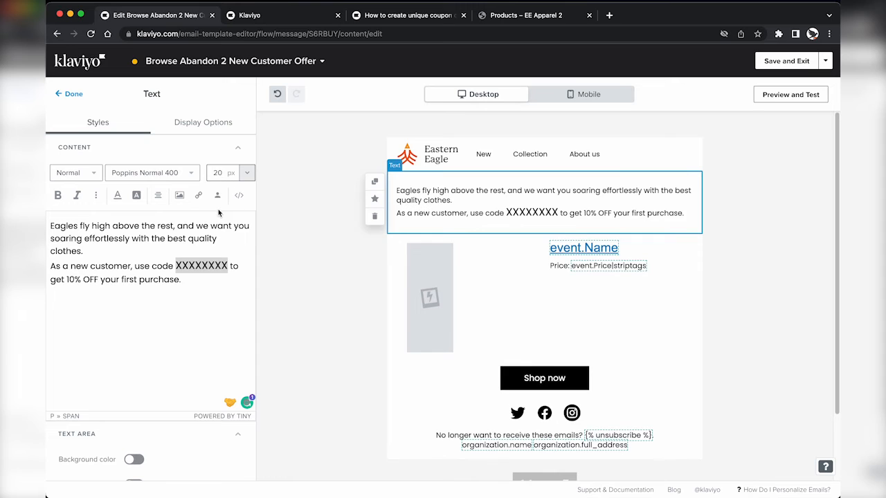
{"action": "left_click", "coordinate": [203, 272]}
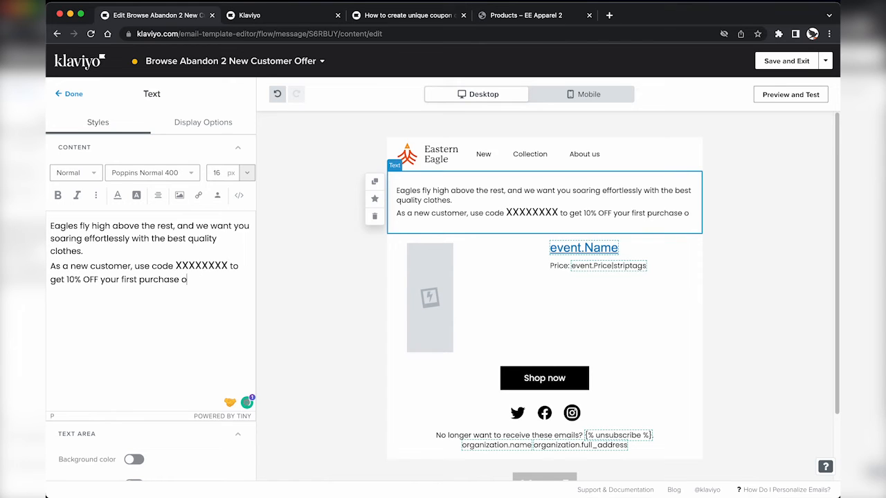
{"action": "type", "text": "over $100."}
{"action": "double_click", "coordinate": [190, 266]}
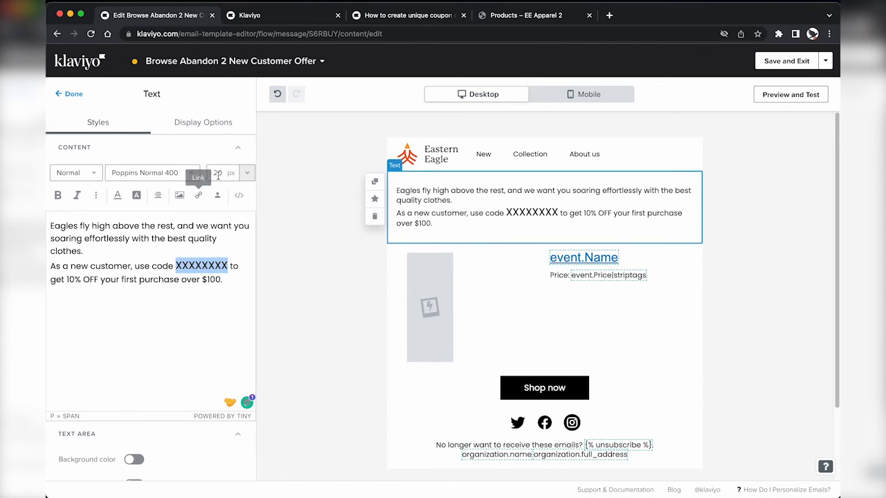
{"action": "double_click", "coordinate": [216, 173]}
{"action": "type", "text": "18"}
{"action": "left_click", "coordinate": [131, 244]}
{"action": "left_click", "coordinate": [84, 251]}
{"action": "key", "text": "Return"}
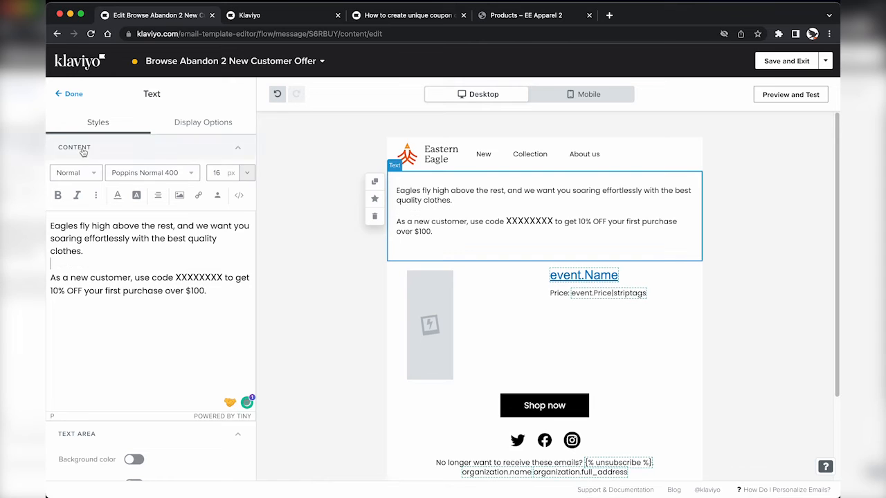
{"action": "left_click", "coordinate": [73, 94]}
Step: Start a new Shopify coupon from the Coupons list
{"action": "left_click", "coordinate": [270, 16]}
{"action": "left_click", "coordinate": [631, 229]}
{"action": "left_click", "coordinate": [781, 99]}
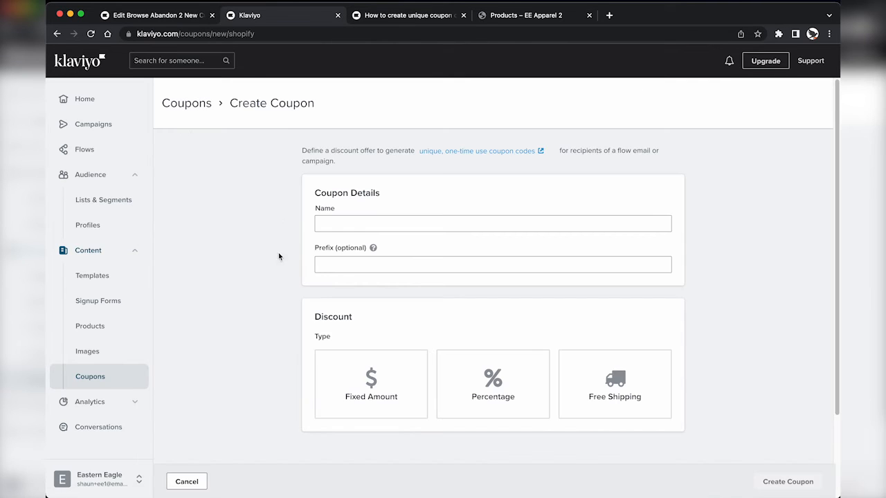
Step: Name the coupon BrowseAbandon10 with code prefix BA and a 10% percentage discount
{"action": "left_click", "coordinate": [357, 227]}
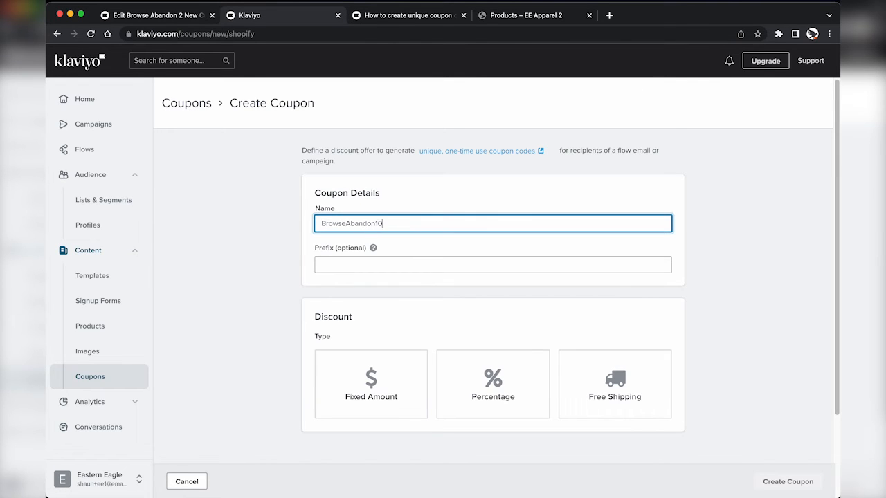
{"action": "left_click", "coordinate": [331, 263]}
{"action": "type", "text": "BA"}
{"action": "double_click", "coordinate": [349, 223]}
{"action": "left_click", "coordinate": [254, 271]}
{"action": "left_click", "coordinate": [521, 392]}
{"action": "scroll", "coordinate": [522, 393], "scroll_direction": "down", "scroll_amount": 1}
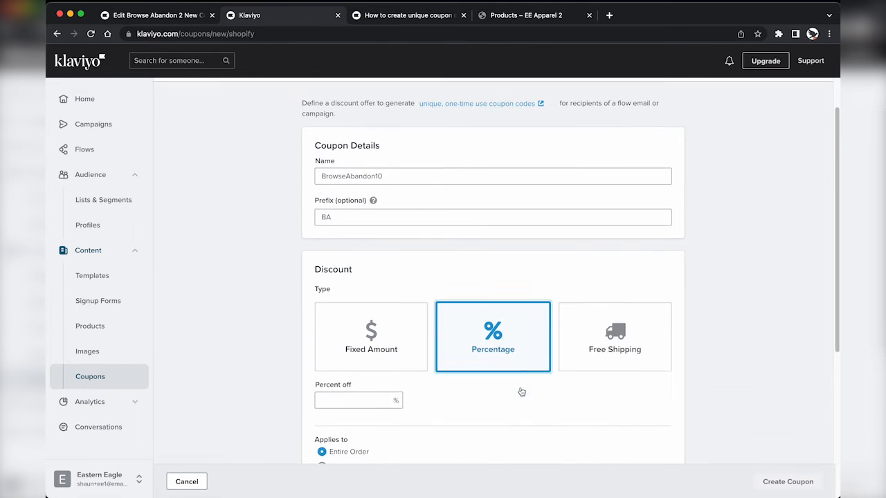
{"action": "left_click", "coordinate": [385, 383]}
{"action": "type", "text": "10"}
Step: Require a $100 minimum purchase and make the coupon expire after 5 days
{"action": "scroll", "coordinate": [384, 383], "scroll_direction": "down", "scroll_amount": 3}
{"action": "left_click", "coordinate": [336, 401]}
{"action": "left_click", "coordinate": [357, 419]}
{"action": "type", "text": "100"}
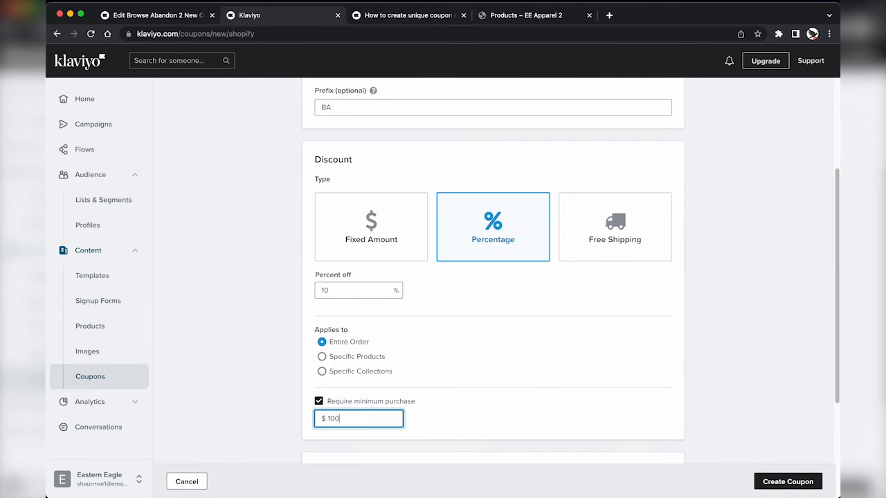
{"action": "scroll", "coordinate": [570, 270], "scroll_direction": "down", "scroll_amount": 5}
{"action": "left_click", "coordinate": [356, 423]}
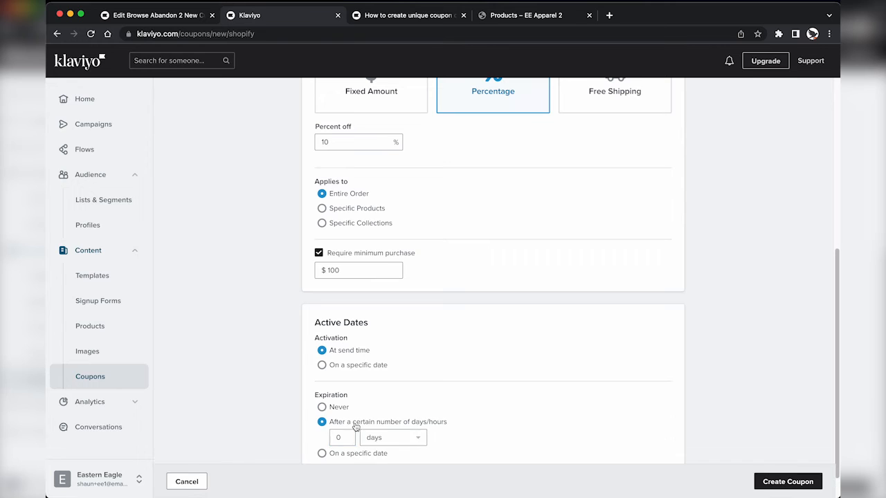
{"action": "left_click_drag", "start_coordinate": [351, 439], "coordinate": [313, 439]}
{"action": "type", "text": "5"}
{"action": "key", "text": "Tab"}
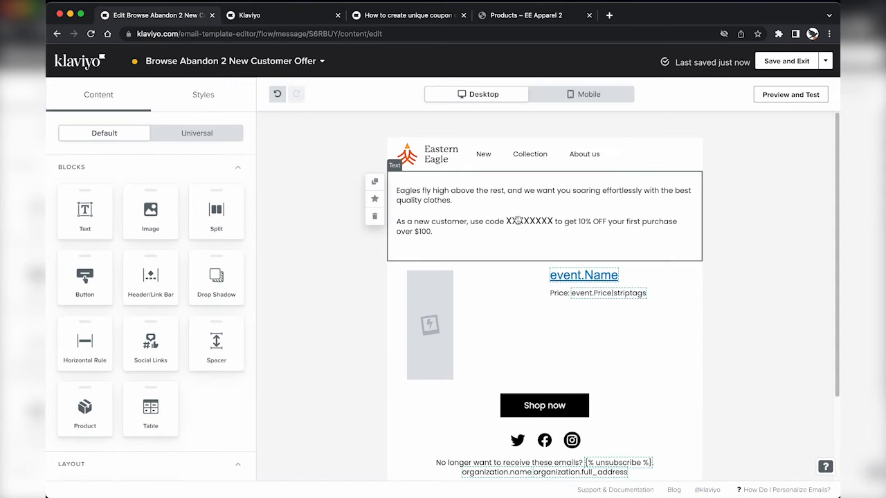
Step: Create the coupon and copy the coupon_code tag from the help article into the email
{"action": "left_click", "coordinate": [518, 220]}
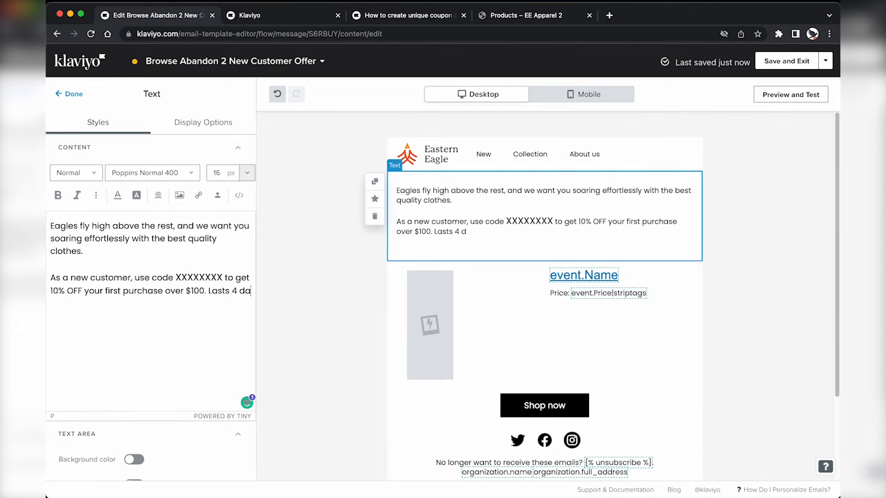
{"action": "type", "text": "ys."}
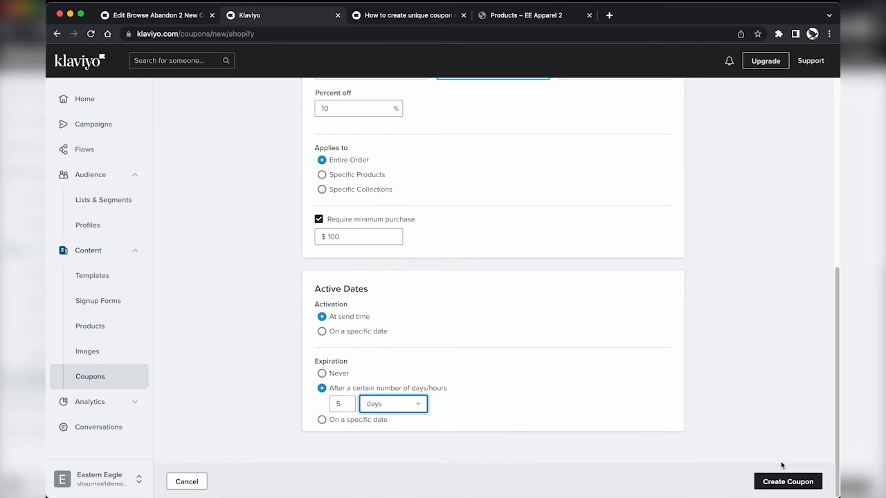
{"action": "left_click", "coordinate": [788, 481]}
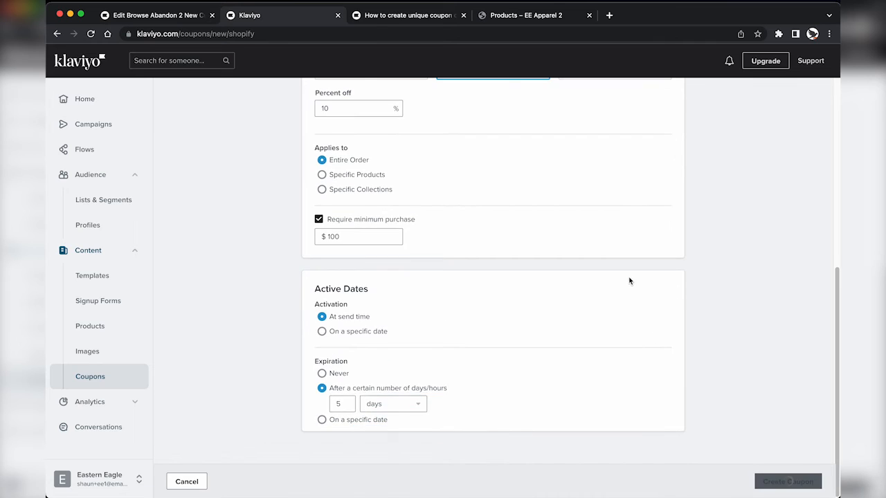
{"action": "scroll", "coordinate": [630, 281], "scroll_direction": "up", "scroll_amount": 5}
{"action": "key", "text": "ctrl+Tab"}
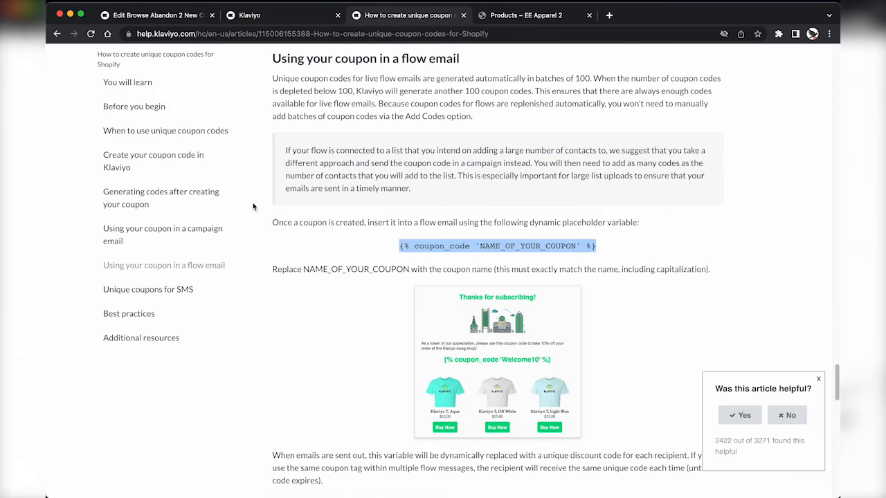
{"action": "key", "text": "ctrl+shift+Tab"}
{"action": "key", "text": "ctrl+shift+Tab"}
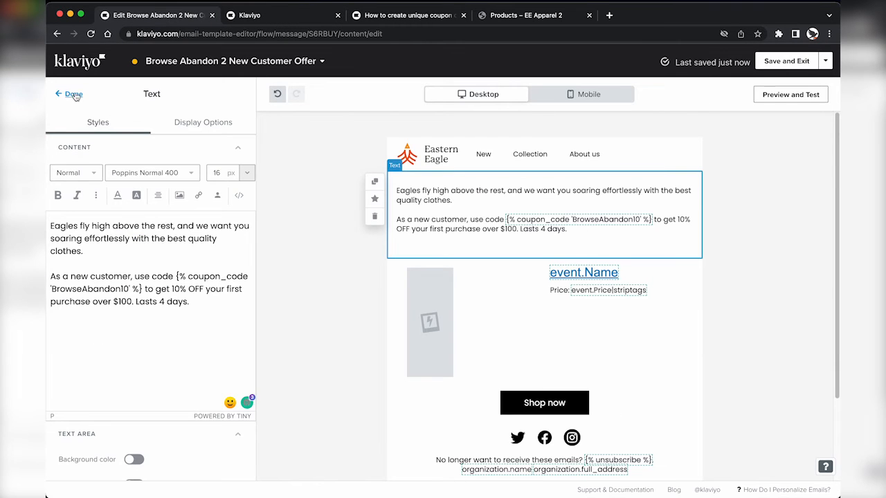
Step: Preview the email with a recent event to check the generated coupon code
{"action": "left_click", "coordinate": [69, 93]}
{"action": "left_click", "coordinate": [791, 94]}
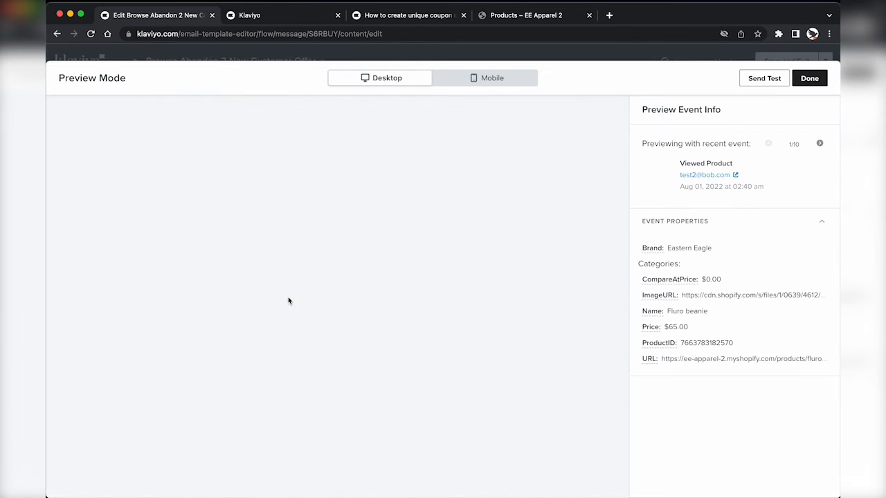
{"action": "left_click_drag", "start_coordinate": [295, 203], "coordinate": [397, 204]}
{"action": "left_click", "coordinate": [419, 178]}
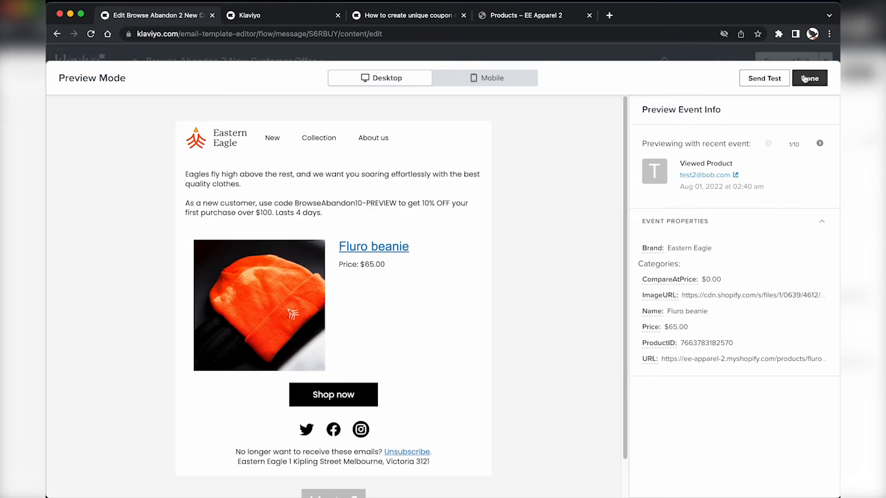
{"action": "left_click", "coordinate": [809, 79]}
Step: Restore the coupon_code tag's font size in the intro text and make it bold
{"action": "left_click", "coordinate": [430, 228]}
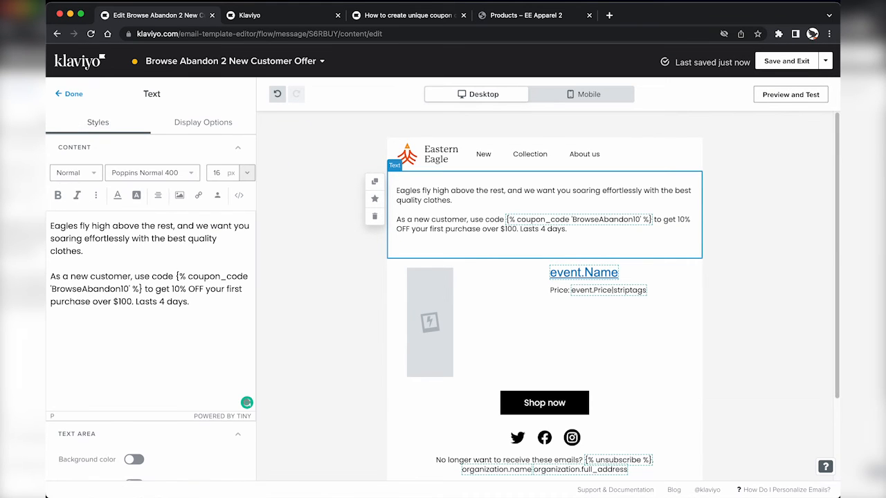
{"action": "left_click_drag", "start_coordinate": [142, 290], "coordinate": [176, 276]}
{"action": "left_click_drag", "start_coordinate": [221, 173], "coordinate": [200, 177]}
{"action": "type", "text": "18"}
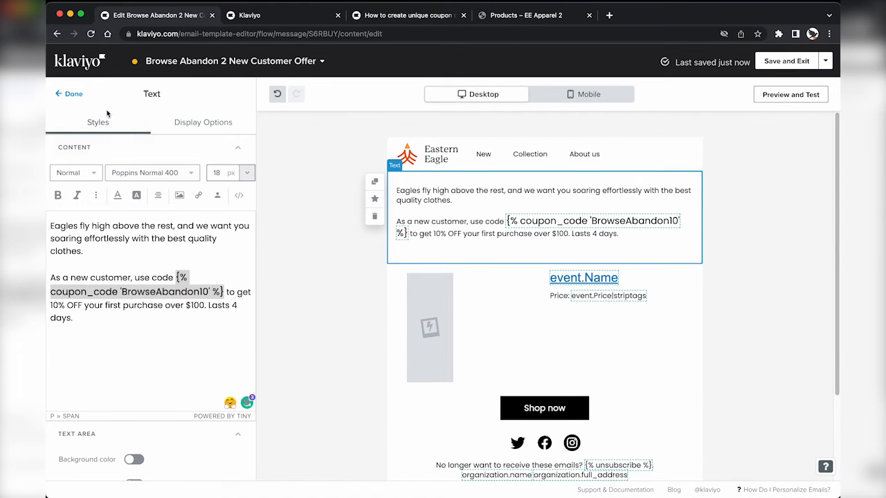
{"action": "left_click", "coordinate": [74, 95]}
{"action": "left_click", "coordinate": [490, 241]}
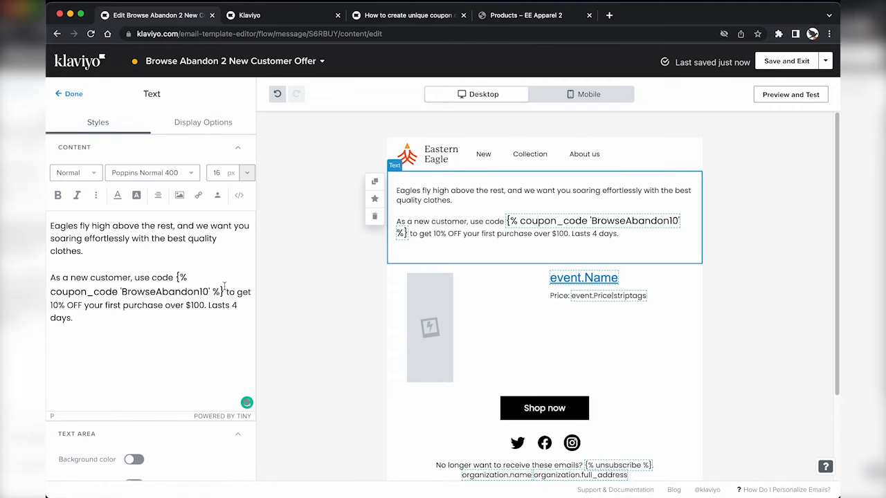
{"action": "left_click_drag", "start_coordinate": [224, 288], "coordinate": [175, 276]}
{"action": "left_click", "coordinate": [220, 174]}
{"action": "key", "text": "BackSpace"}
{"action": "type", "text": "6"}
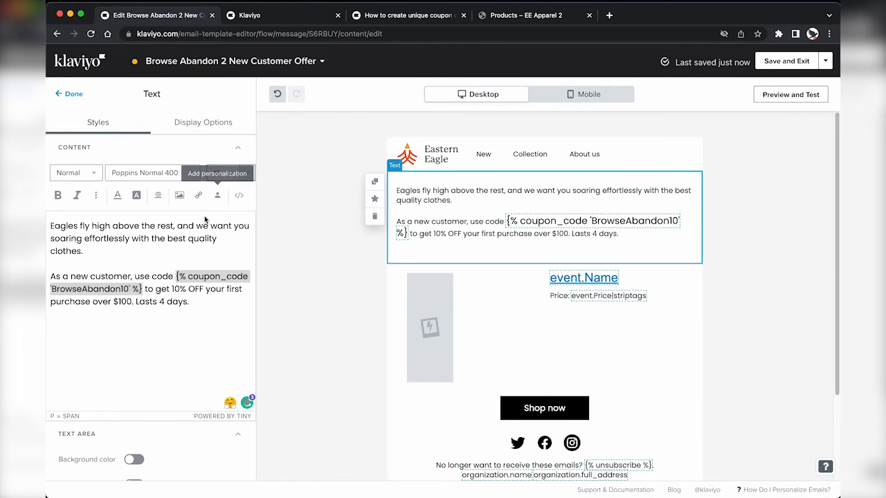
{"action": "left_click_drag", "start_coordinate": [176, 277], "coordinate": [142, 289]}
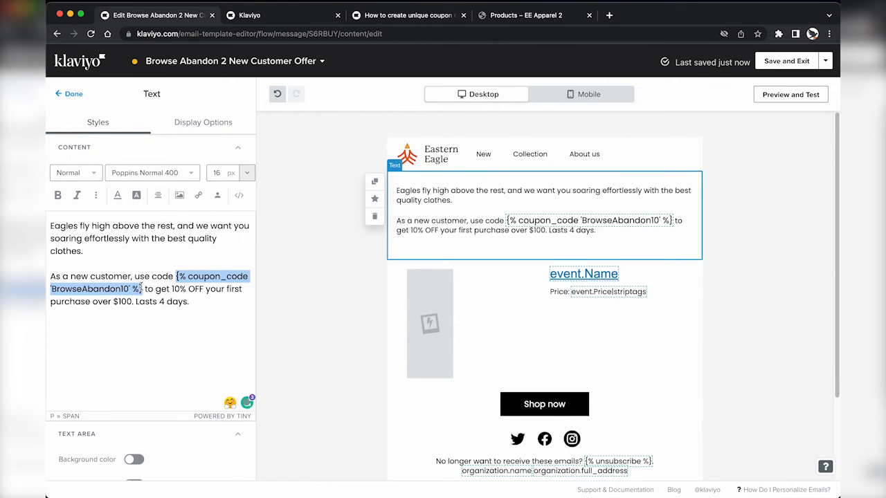
{"action": "left_click", "coordinate": [59, 196]}
Step: Preview again to confirm the bold BrowseAbandon10-PREVIEW code
{"action": "left_click", "coordinate": [790, 94]}
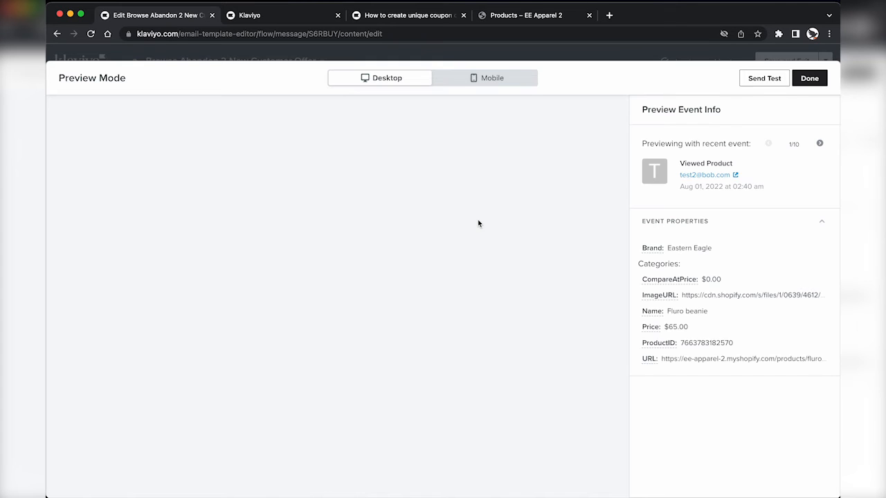
{"action": "left_click_drag", "start_coordinate": [296, 204], "coordinate": [389, 204]}
{"action": "left_click", "coordinate": [389, 204]}
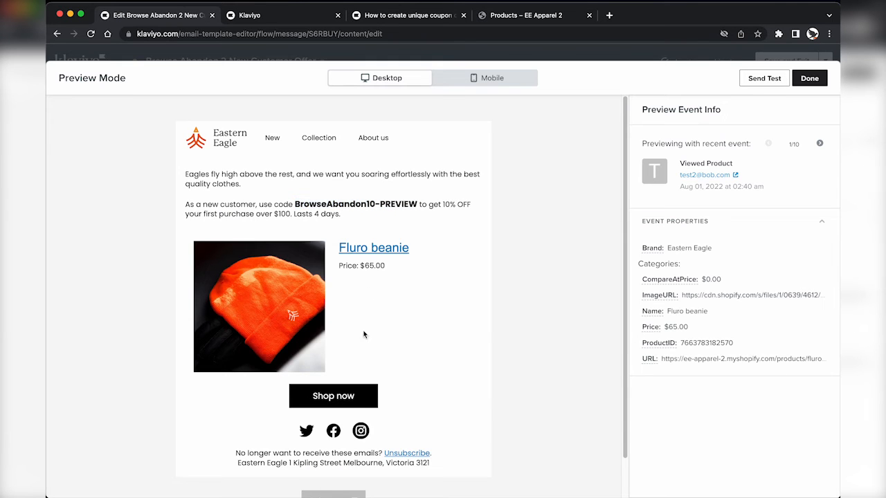
{"action": "left_click", "coordinate": [809, 77]}
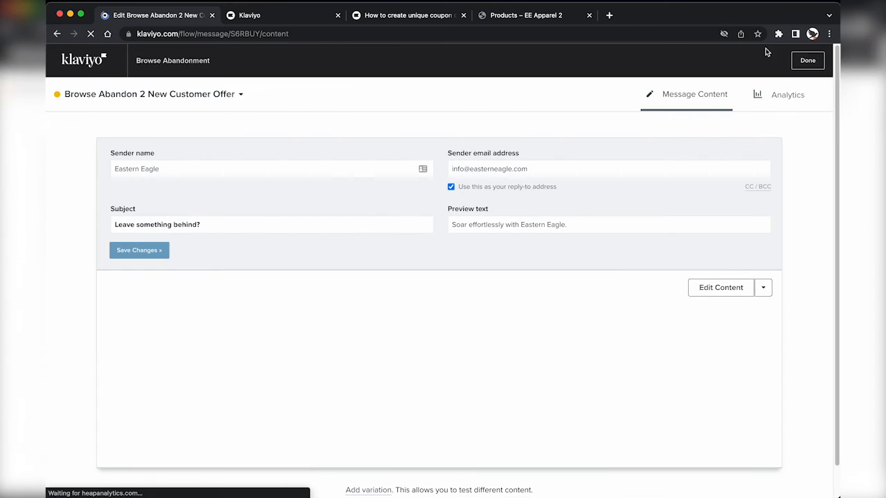
Step: Save and exit the email, then add a 20-hour time delay after the reminder email
{"action": "left_click", "coordinate": [807, 61]}
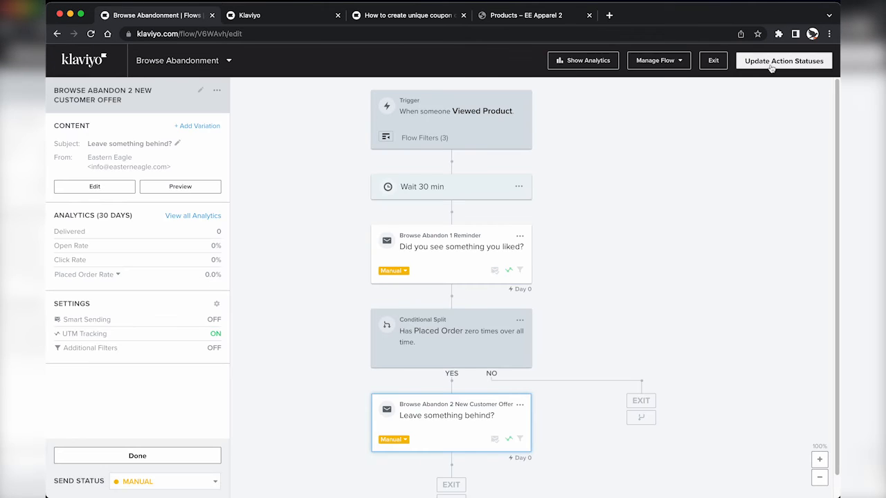
{"action": "left_click", "coordinate": [139, 455]}
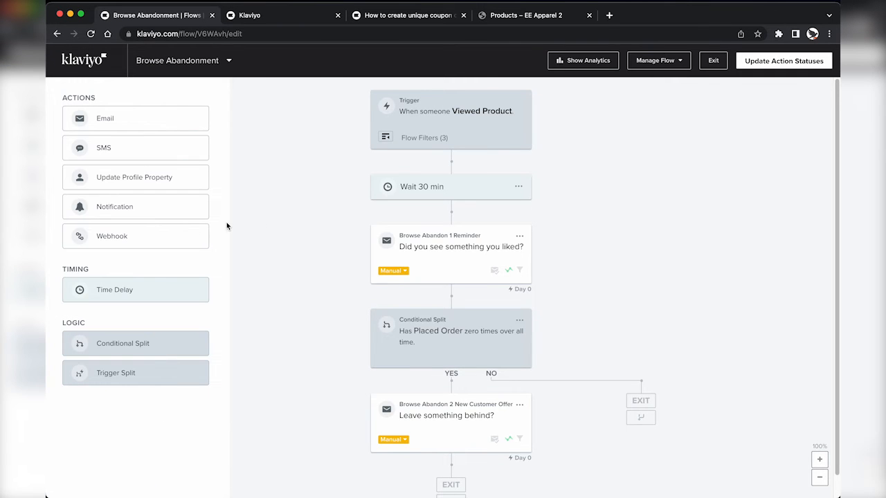
{"action": "left_click_drag", "start_coordinate": [131, 291], "coordinate": [419, 314]}
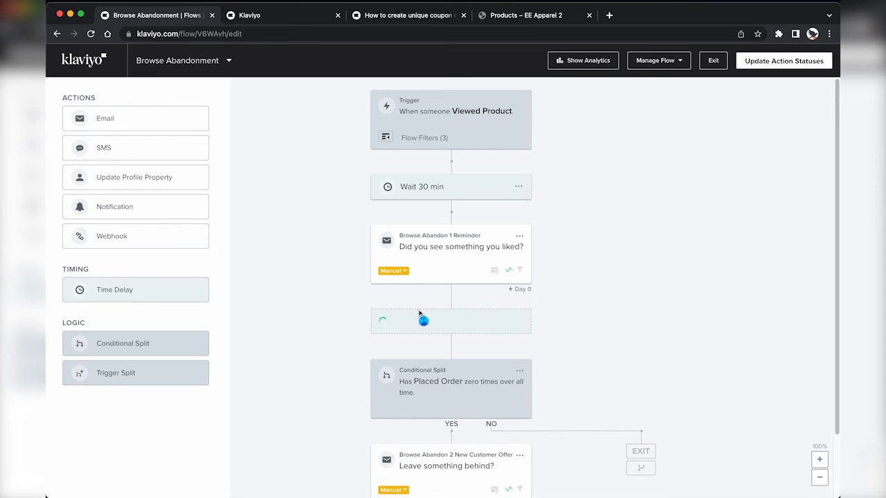
{"action": "left_click", "coordinate": [94, 140]}
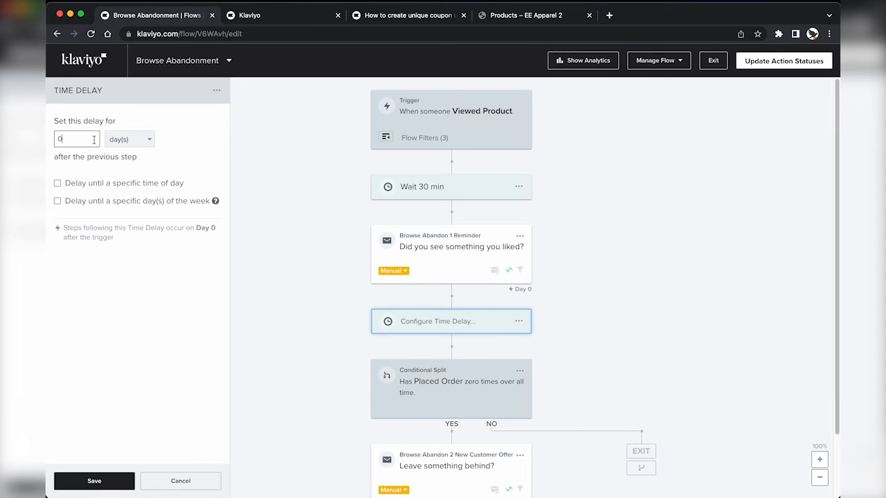
{"action": "left_click", "coordinate": [107, 141]}
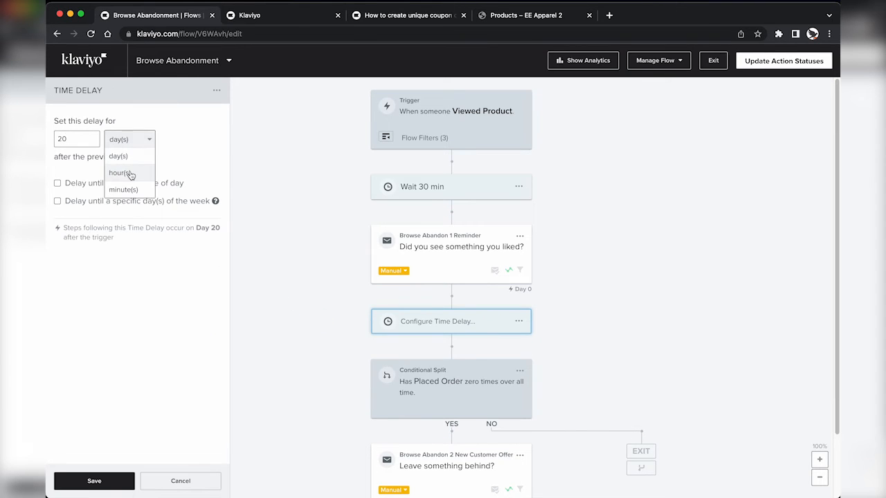
{"action": "left_click", "coordinate": [114, 173]}
{"action": "left_click", "coordinate": [92, 482]}
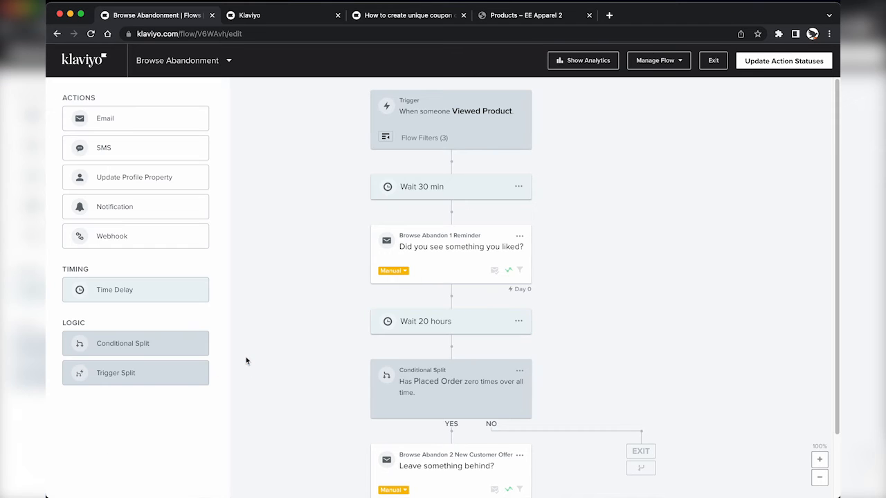
Step: Review the first reminder email, the conditional split, and the second email's details
{"action": "scroll", "coordinate": [351, 292], "scroll_direction": "down", "scroll_amount": 2}
{"action": "scroll", "coordinate": [351, 292], "scroll_direction": "up", "scroll_amount": 2}
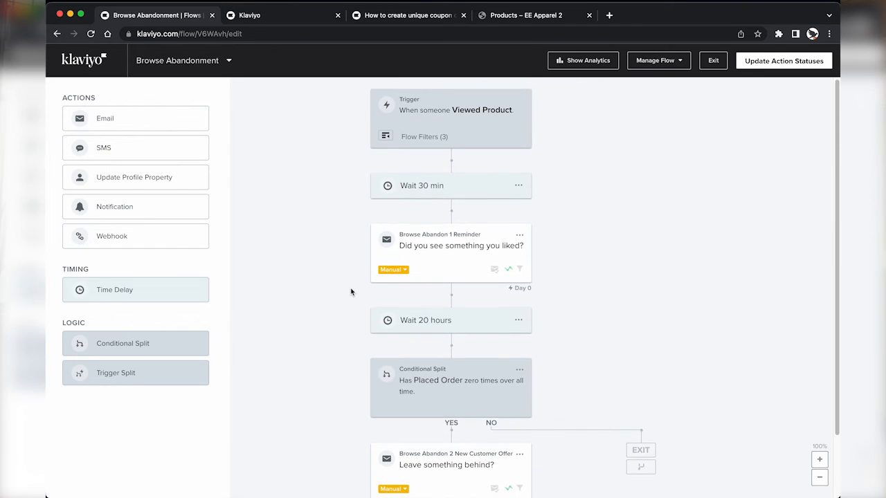
{"action": "left_click", "coordinate": [436, 242]}
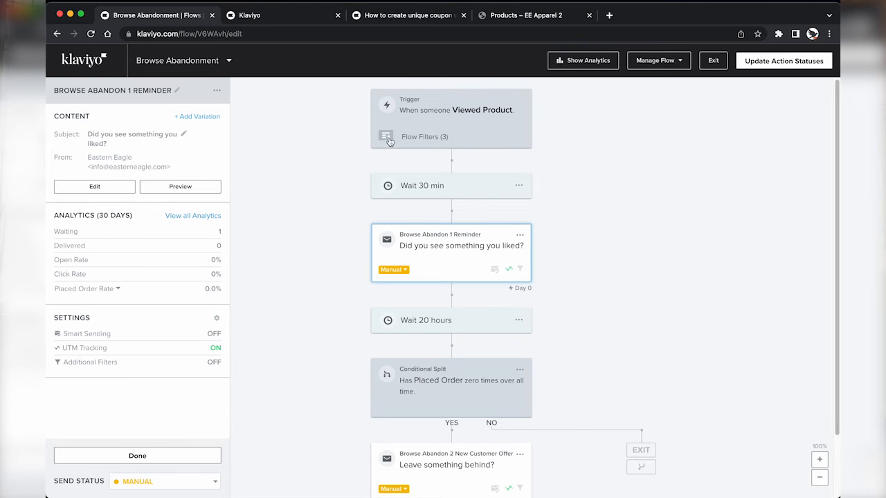
{"action": "mouse_move", "coordinate": [389, 141]}
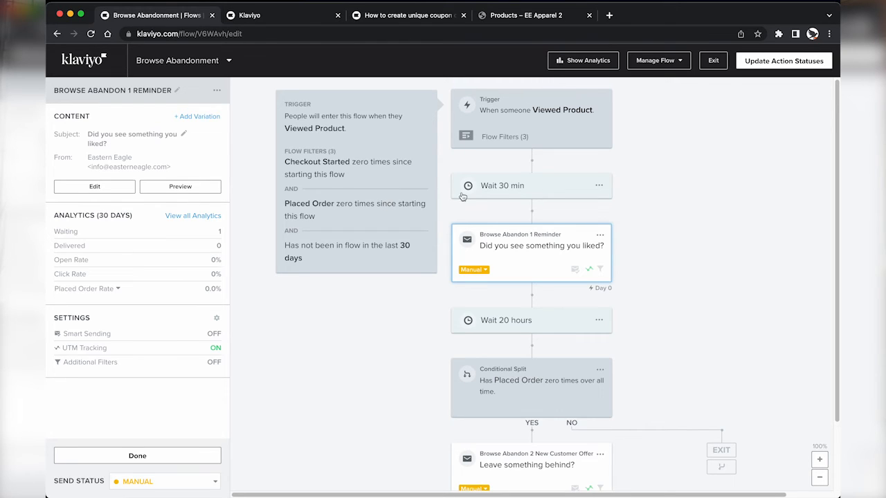
{"action": "left_click", "coordinate": [513, 242]}
{"action": "left_click", "coordinate": [513, 241]}
{"action": "scroll", "coordinate": [380, 339], "scroll_direction": "down", "scroll_amount": 2}
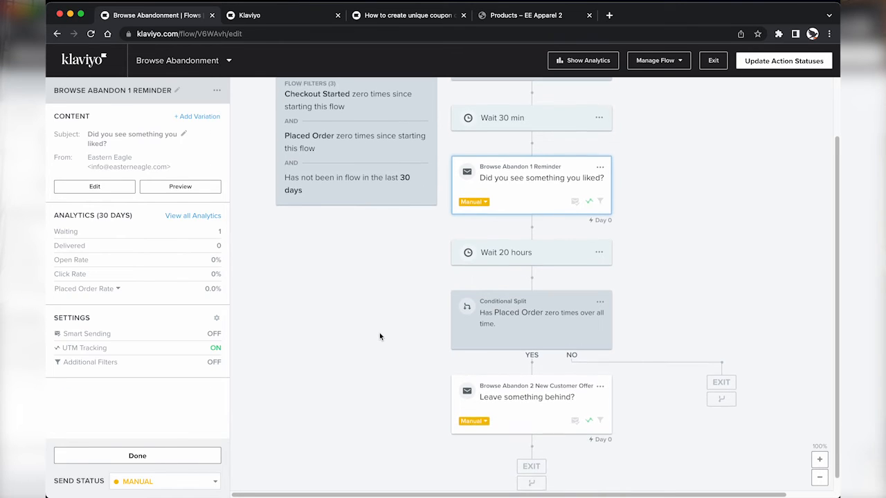
{"action": "left_click", "coordinate": [536, 332]}
{"action": "left_click", "coordinate": [542, 405]}
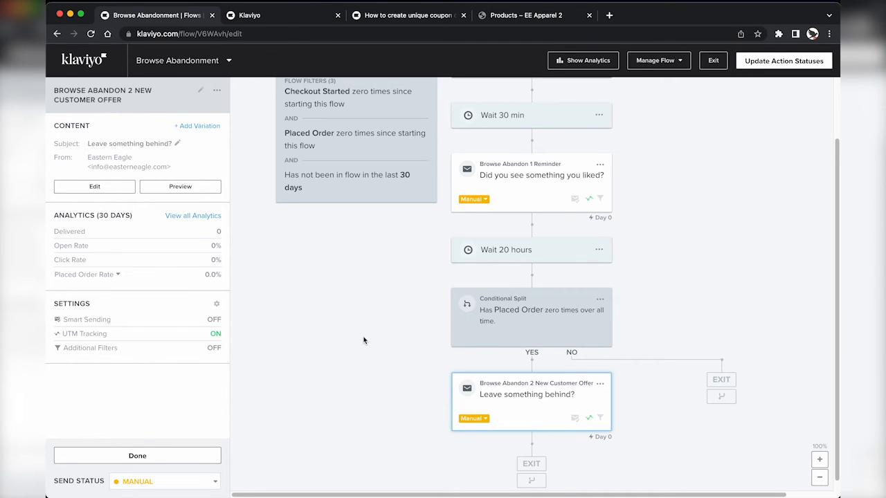
Step: Set the status of every Browse Abandonment action to Live
{"action": "left_click", "coordinate": [752, 67]}
{"action": "left_click", "coordinate": [468, 218]}
{"action": "left_click", "coordinate": [382, 276]}
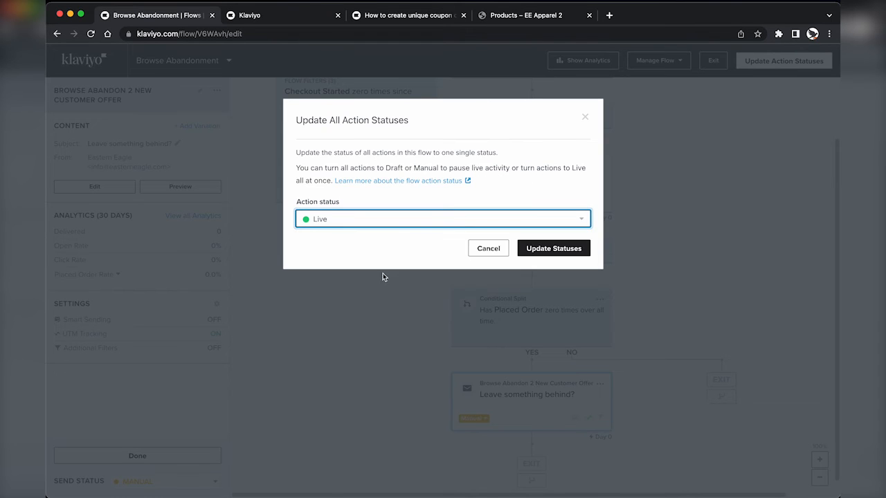
{"action": "left_click", "coordinate": [537, 251]}
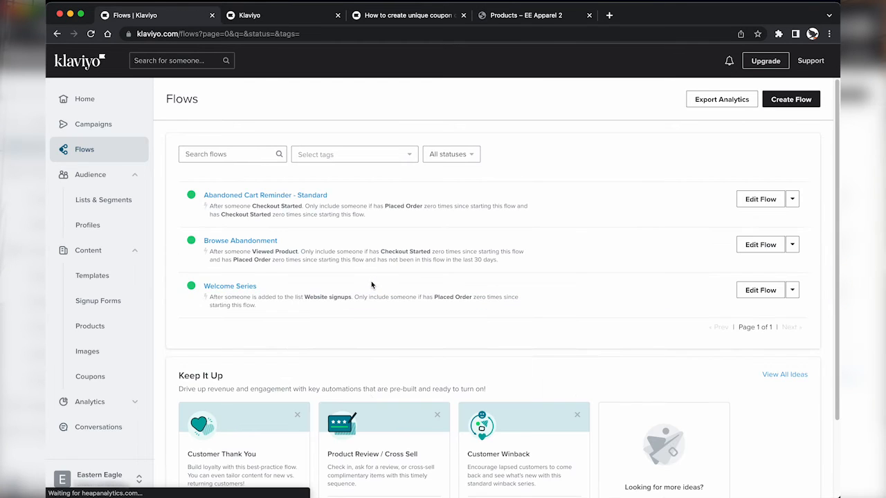
{"action": "scroll", "coordinate": [339, 381], "scroll_direction": "down", "scroll_amount": 2}
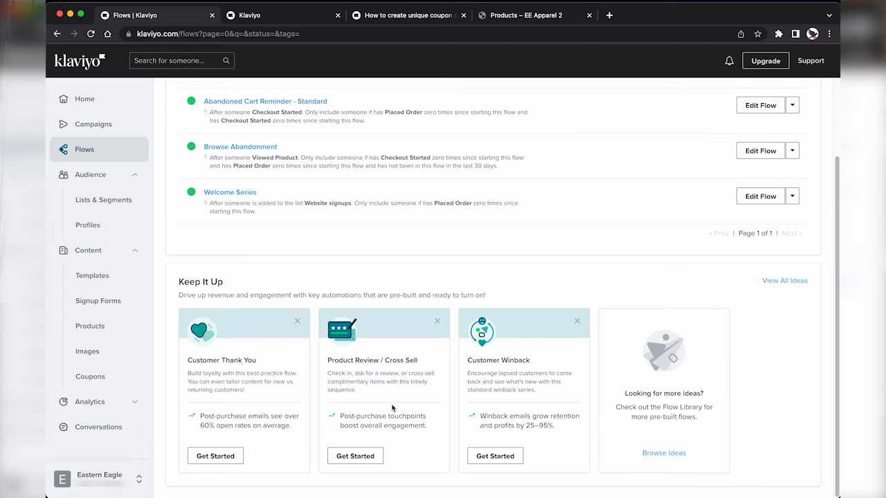
{"action": "scroll", "coordinate": [446, 320], "scroll_direction": "up", "scroll_amount": 2}
Step: Bring up the Create Flow template gallery
{"action": "left_click", "coordinate": [790, 104]}
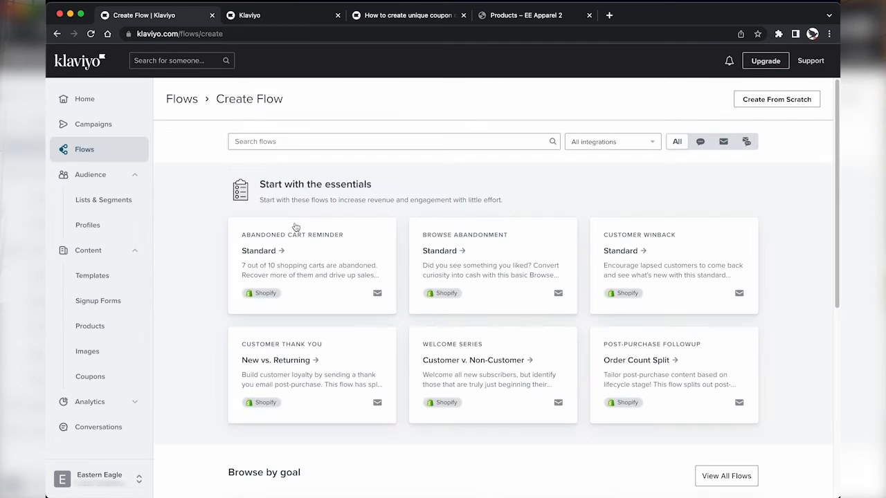
{"action": "scroll", "coordinate": [296, 226], "scroll_direction": "down", "scroll_amount": 5}
{"action": "scroll", "coordinate": [296, 226], "scroll_direction": "up", "scroll_amount": 5}
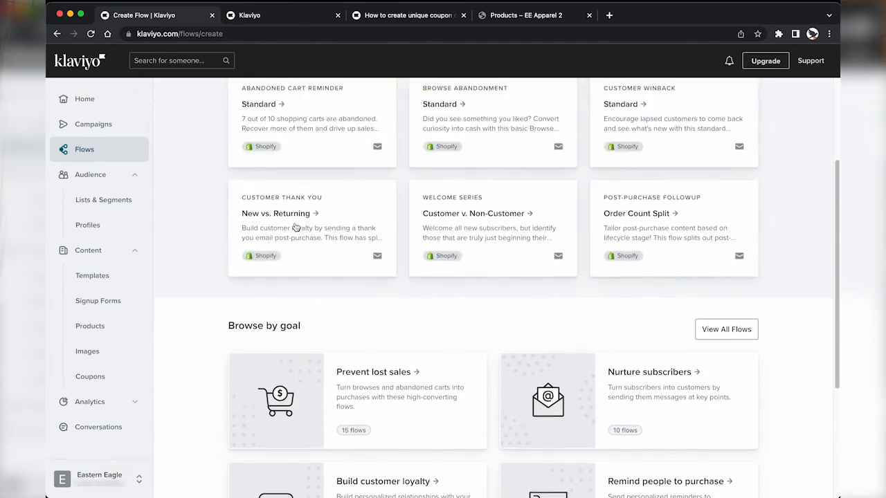
Step: Go back to the Flows list, then to the empty Campaigns page
{"action": "scroll", "coordinate": [588, 173], "scroll_direction": "up", "scroll_amount": 1}
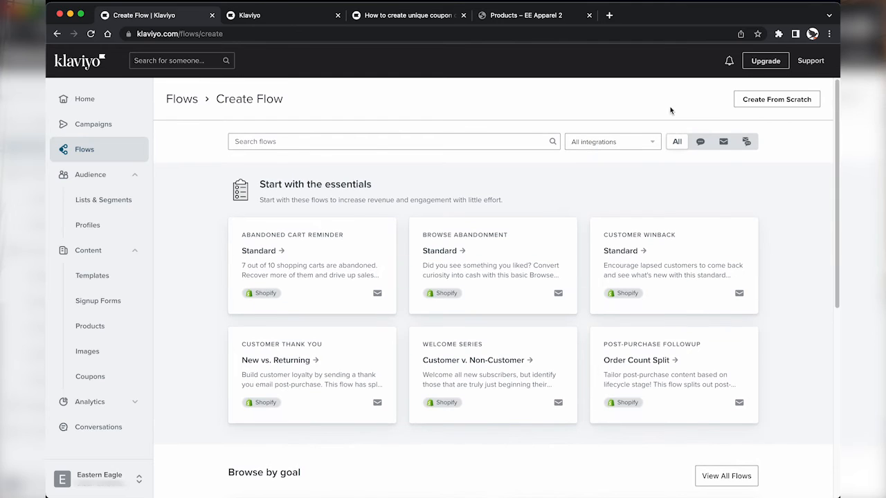
{"action": "left_click", "coordinate": [180, 99]}
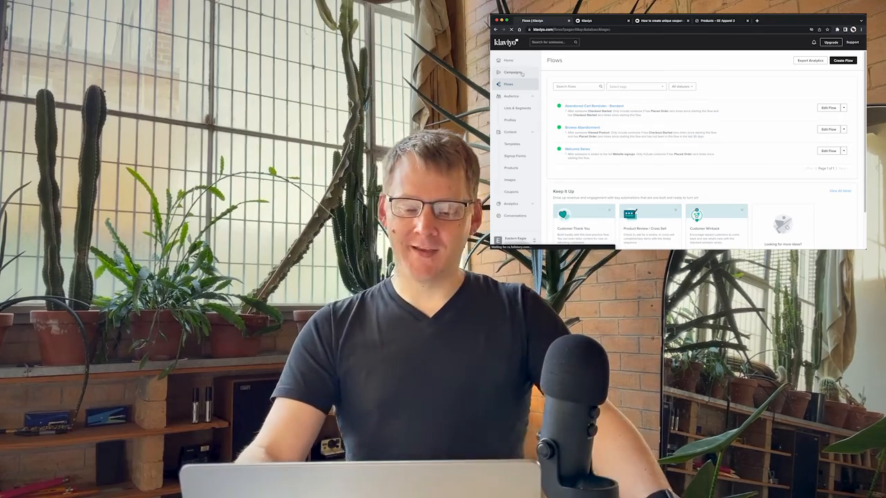
{"action": "left_click", "coordinate": [522, 74]}
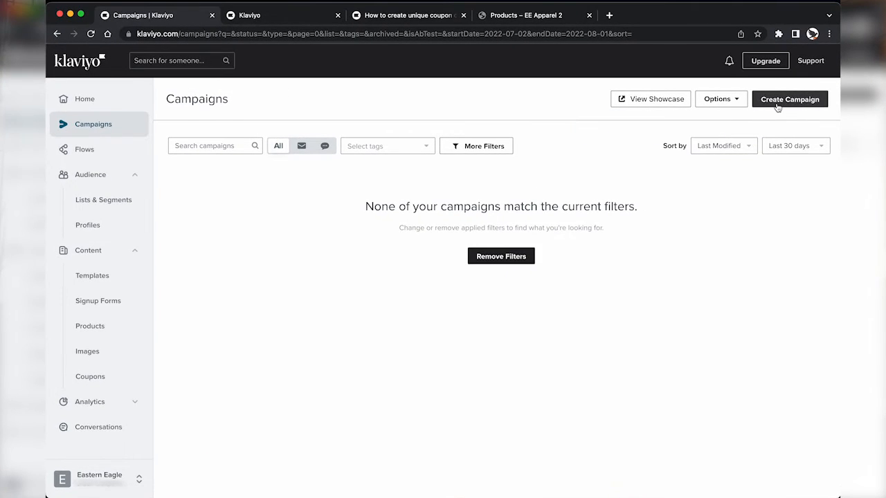
Step: Create a new email campaign and replace 'Email Campaign' in its name with 'Product Launch'
{"action": "left_click", "coordinate": [778, 100]}
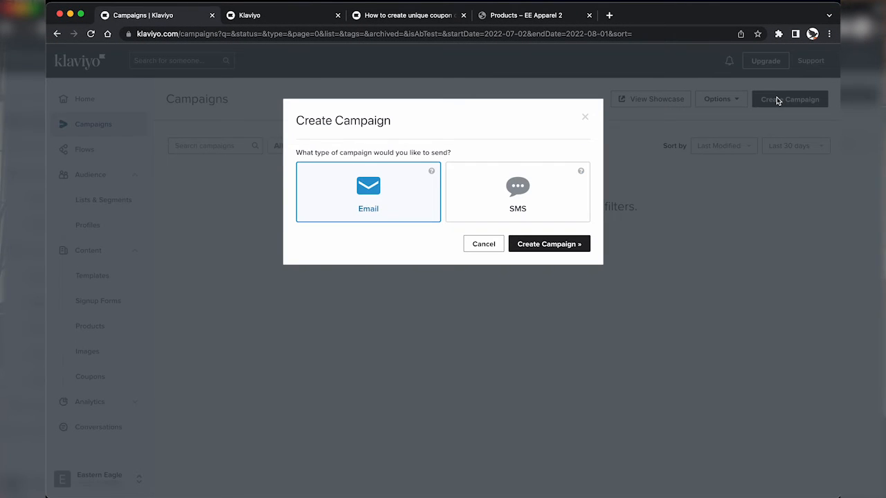
{"action": "left_click", "coordinate": [549, 244]}
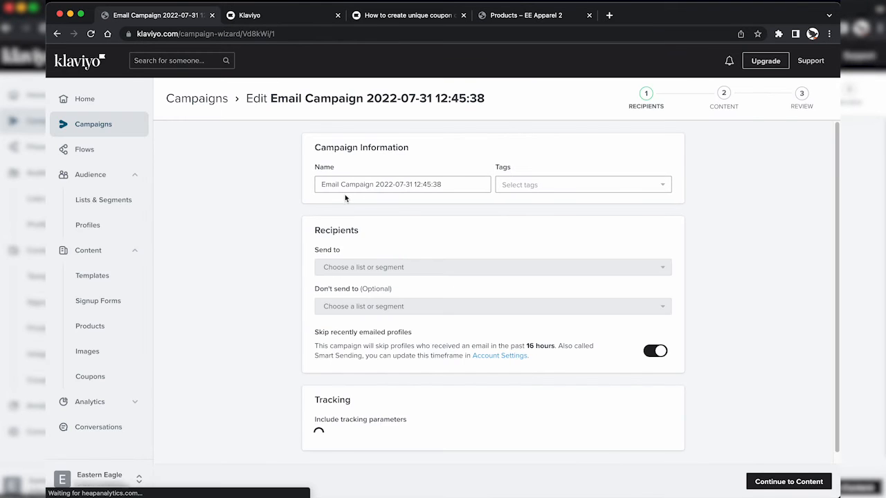
{"action": "left_click", "coordinate": [352, 185]}
{"action": "double_click", "coordinate": [329, 184]}
{"action": "left_click_drag", "start_coordinate": [329, 185], "coordinate": [357, 185]}
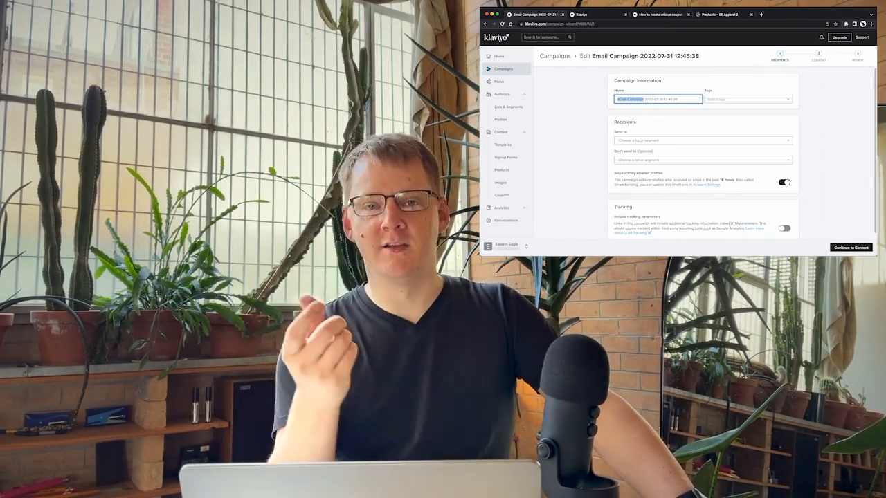
{"action": "type", "text": "Product"}
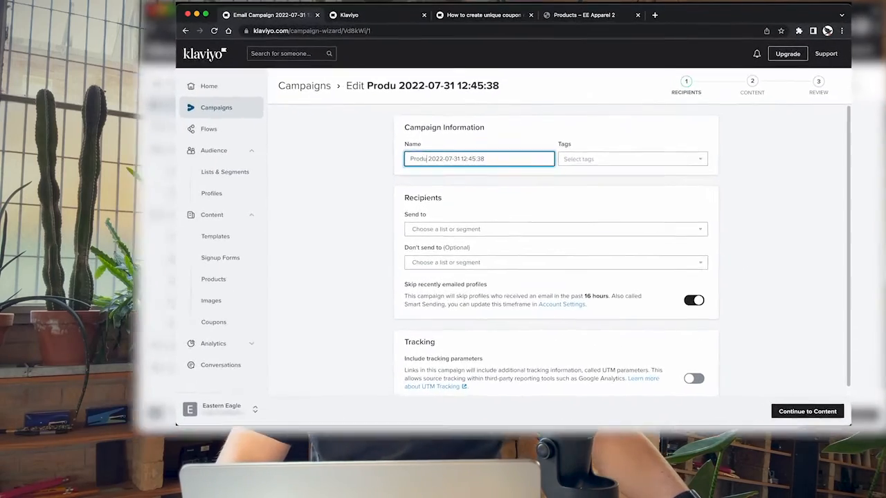
{"action": "type", "text": " Launch"}
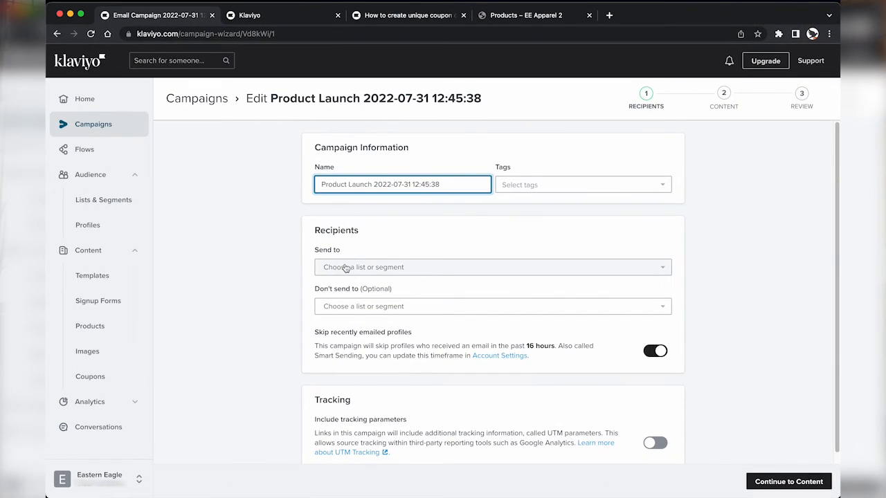
Step: Choose Email Audience as the campaign's recipient list
{"action": "left_click", "coordinate": [346, 268]}
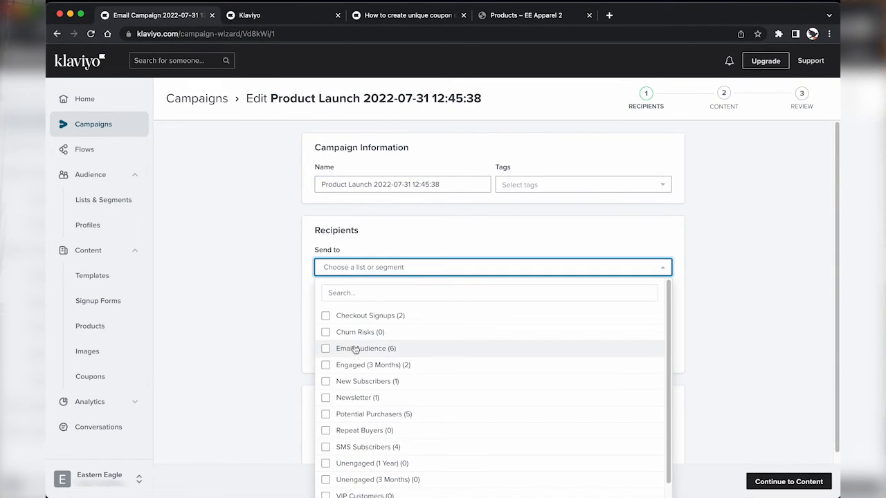
{"action": "left_click", "coordinate": [325, 350]}
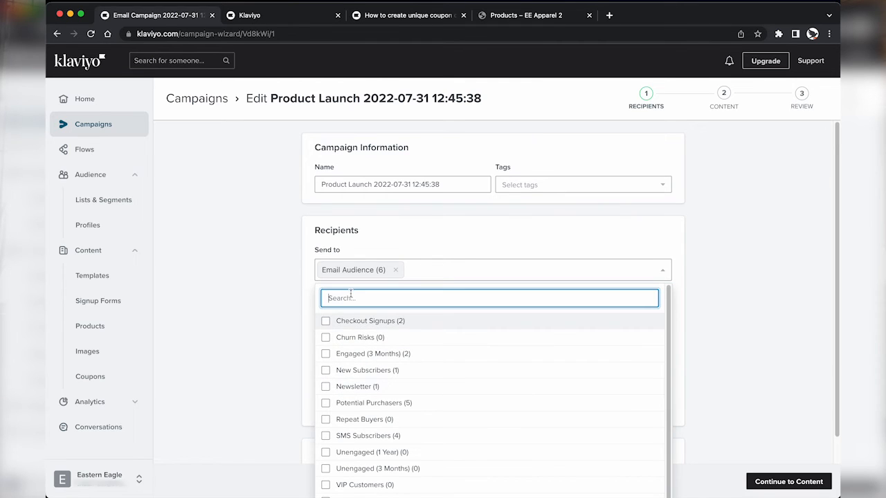
{"action": "left_click", "coordinate": [379, 275]}
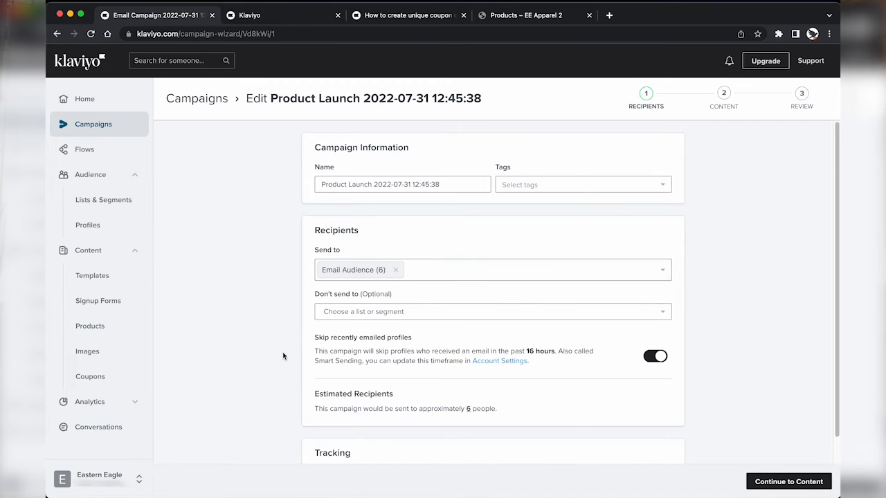
Step: Turn off Smart Sending, include tracking parameters, and bring up the UTM tracking help article
{"action": "scroll", "coordinate": [283, 354], "scroll_direction": "down", "scroll_amount": 2}
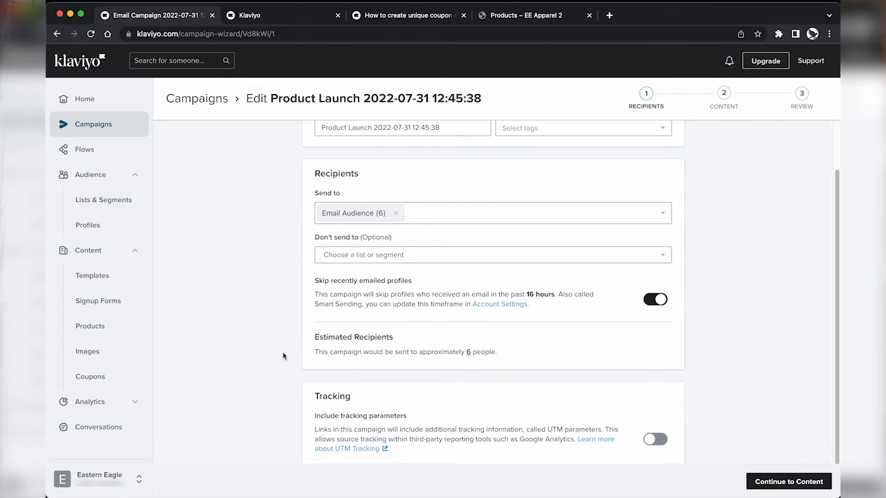
{"action": "scroll", "coordinate": [282, 356], "scroll_direction": "down", "scroll_amount": 1}
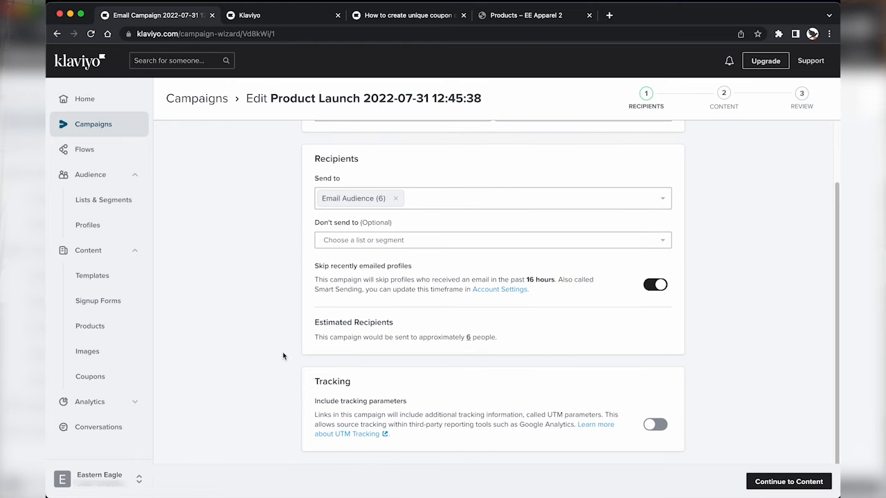
{"action": "left_click", "coordinate": [655, 285]}
{"action": "mouse_move", "coordinate": [468, 338]}
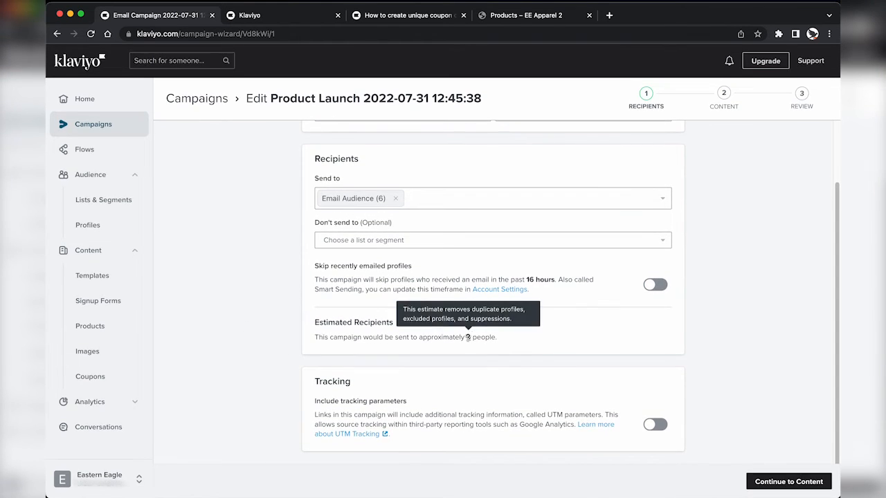
{"action": "left_click", "coordinate": [654, 424]}
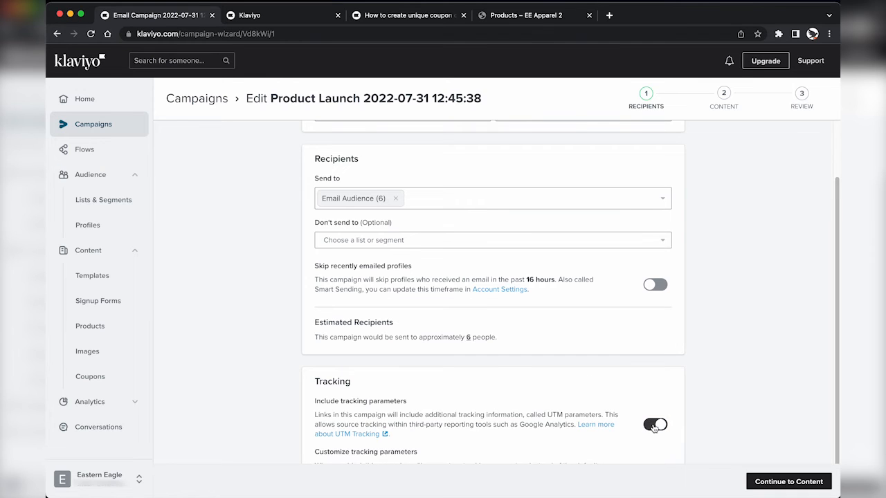
{"action": "scroll", "coordinate": [654, 429], "scroll_direction": "down", "scroll_amount": 3}
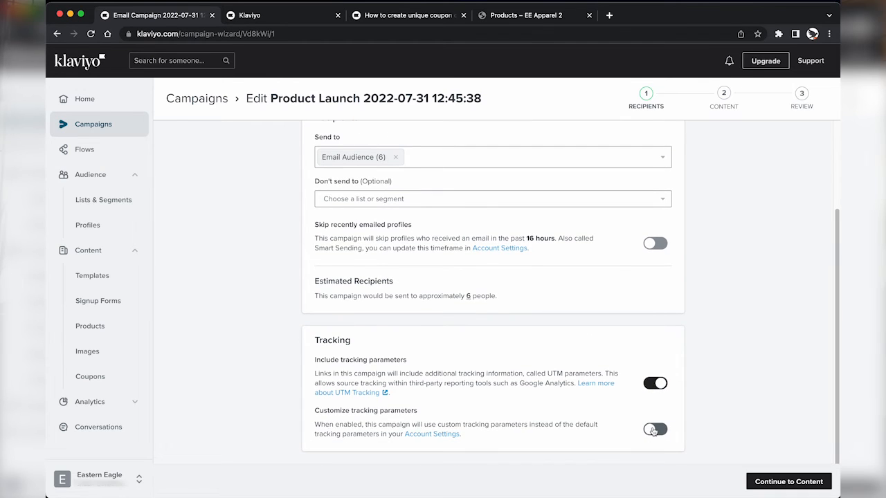
{"action": "left_click", "coordinate": [346, 392]}
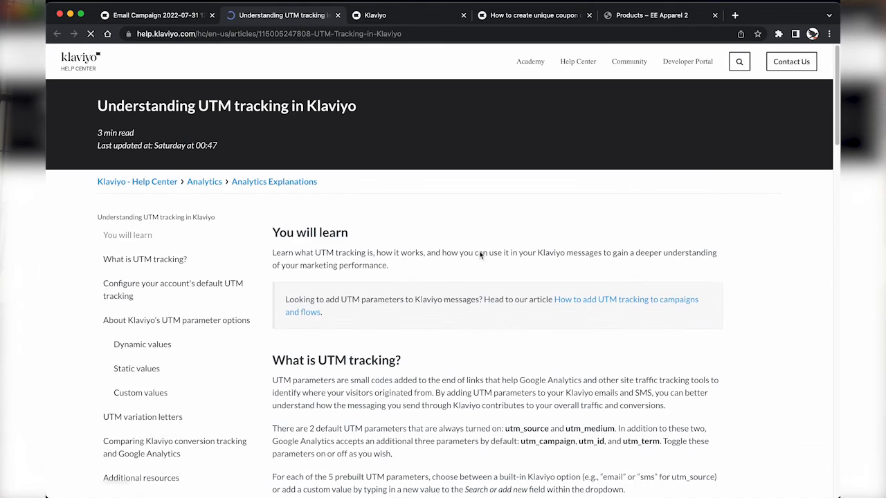
Step: Enable and save automatic UTM parameters in account settings, then continue to the campaign content
{"action": "key", "text": "ctrl+w"}
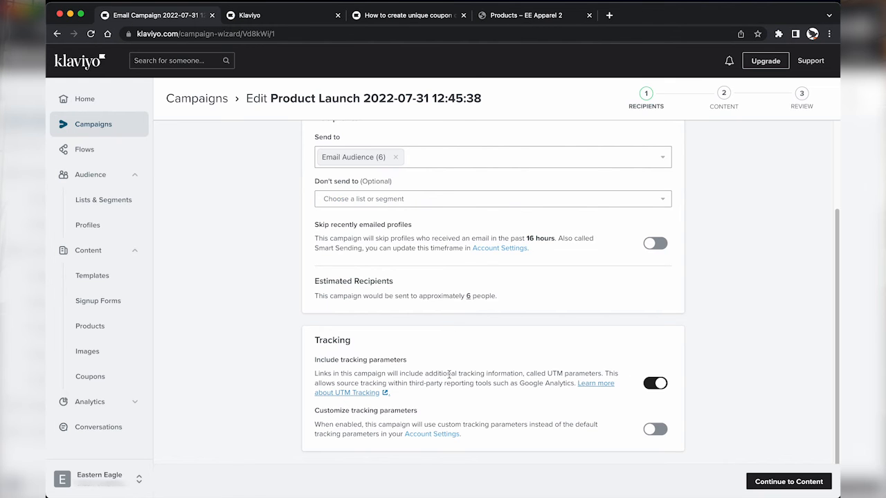
{"action": "left_click", "coordinate": [424, 435]}
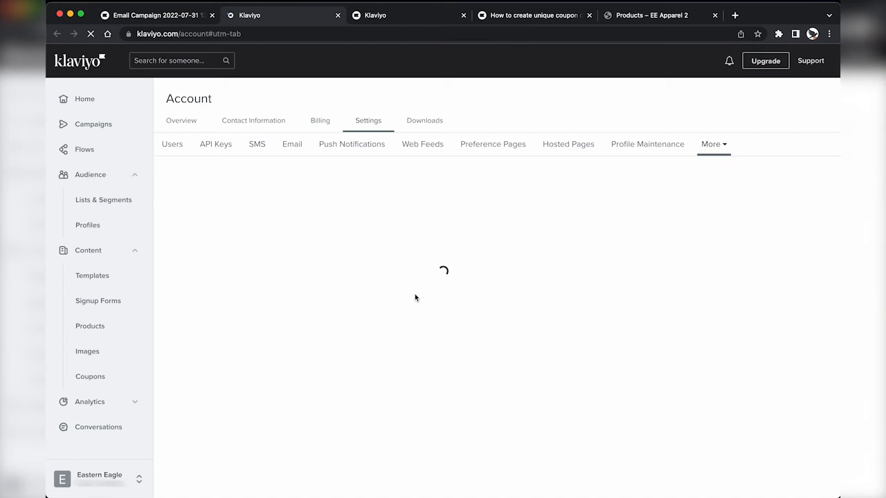
{"action": "left_click", "coordinate": [186, 434]}
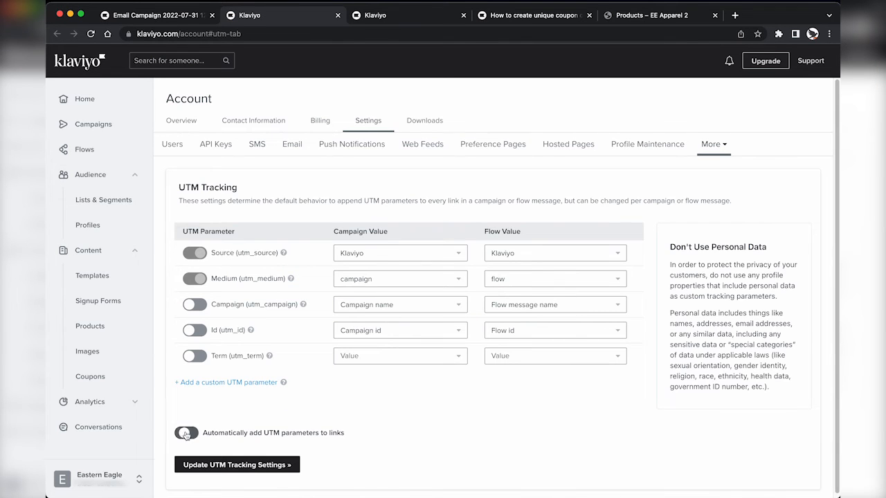
{"action": "left_click", "coordinate": [211, 468]}
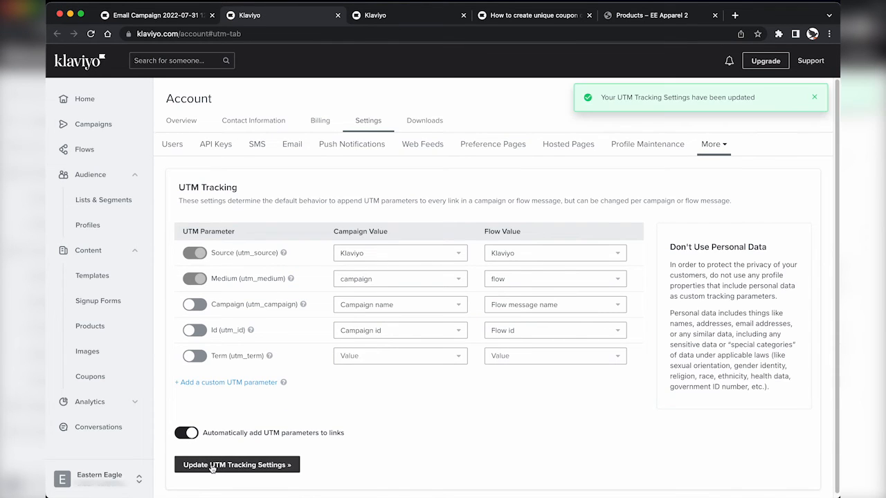
{"action": "key", "text": "super+w"}
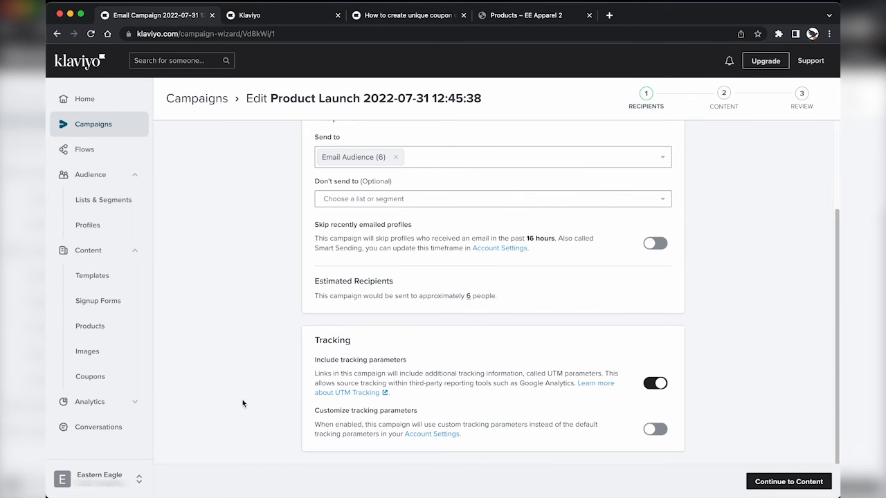
{"action": "left_click", "coordinate": [756, 471]}
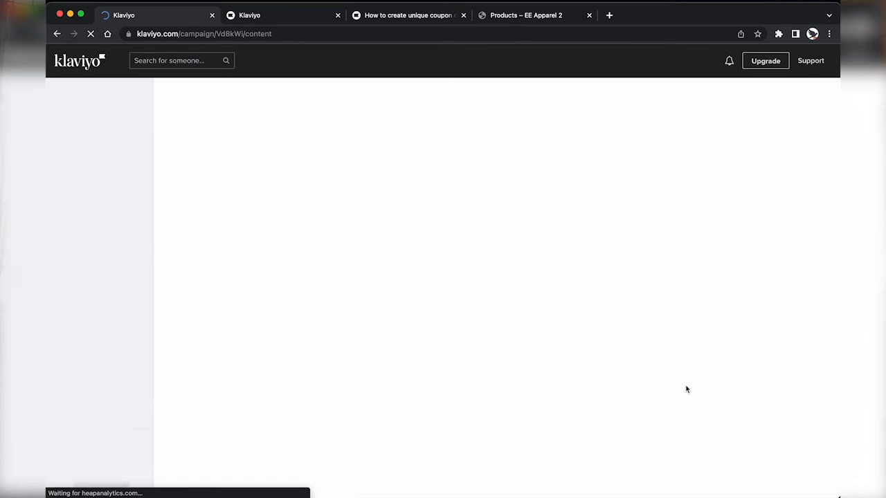
Step: Generate Product Launch subject line suggestions for 'Eastern Eagle Beanies' with the Subject Line Assistant
{"action": "left_click", "coordinate": [346, 183]}
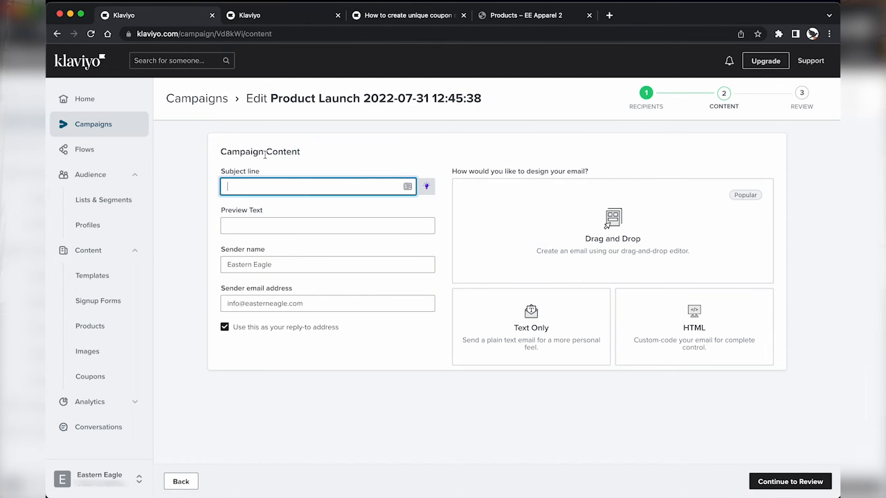
{"action": "left_click", "coordinate": [426, 188]}
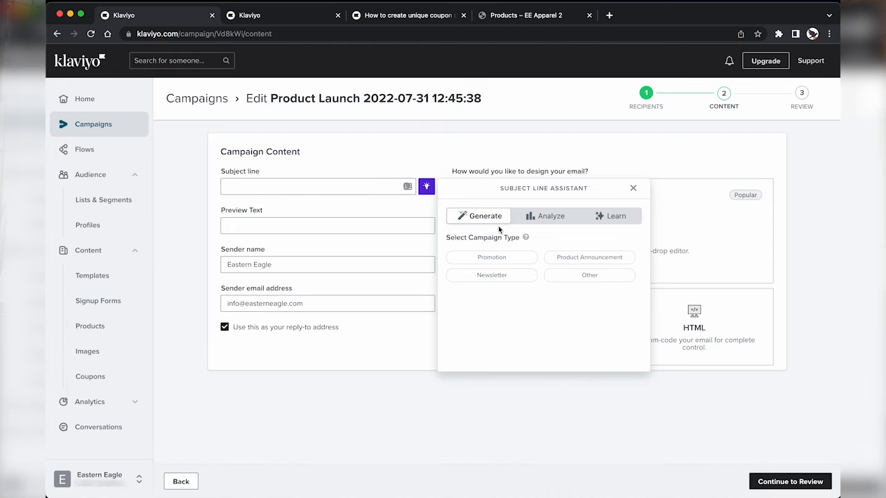
{"action": "left_click", "coordinate": [593, 261]}
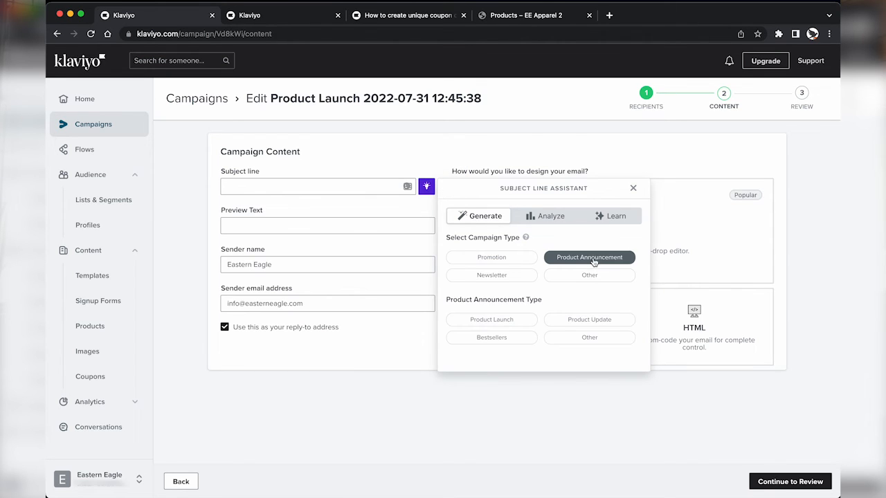
{"action": "left_click", "coordinate": [516, 322]}
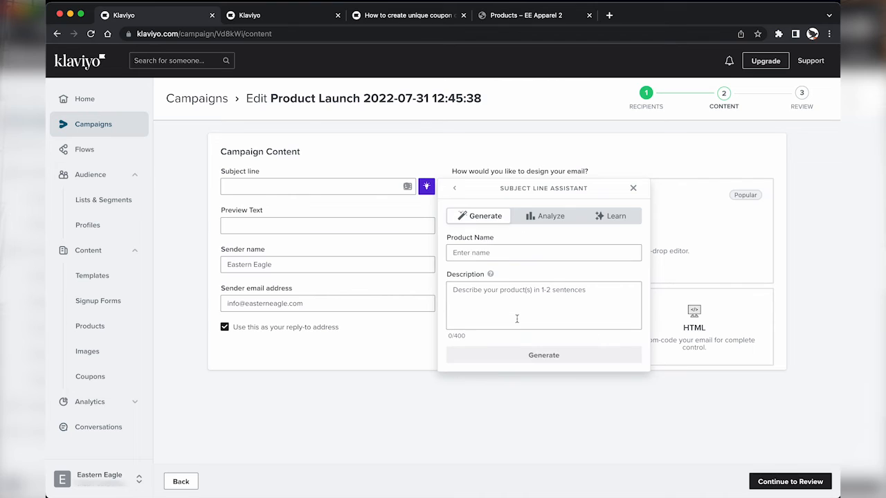
{"action": "left_click", "coordinate": [499, 252]}
{"action": "type", "text": "Eastern E"}
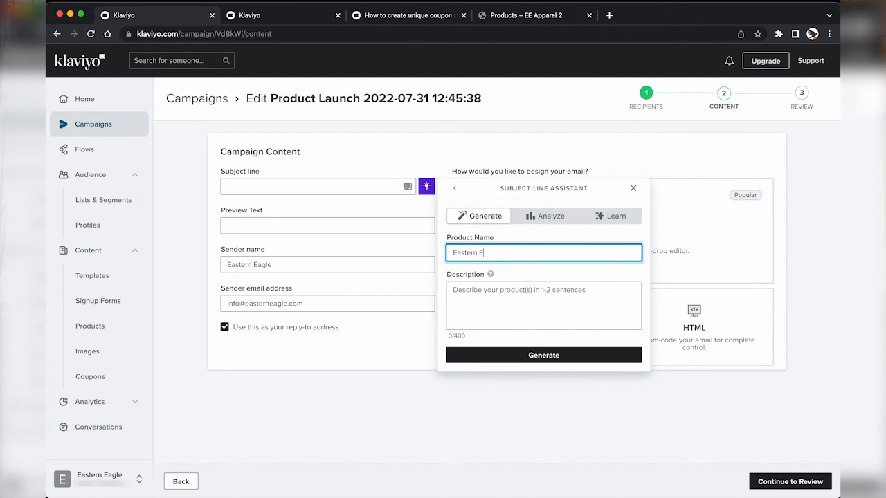
{"action": "type", "text": "agle Beanies"}
{"action": "left_click", "coordinate": [493, 294]}
{"action": "type", "text": "Eastern Eag"}
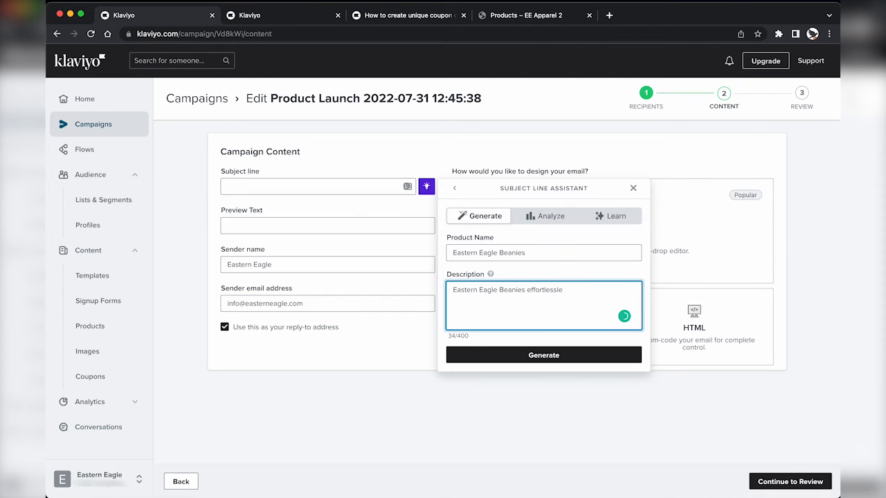
{"action": "type", "text": "."}
{"action": "left_click", "coordinate": [486, 355]}
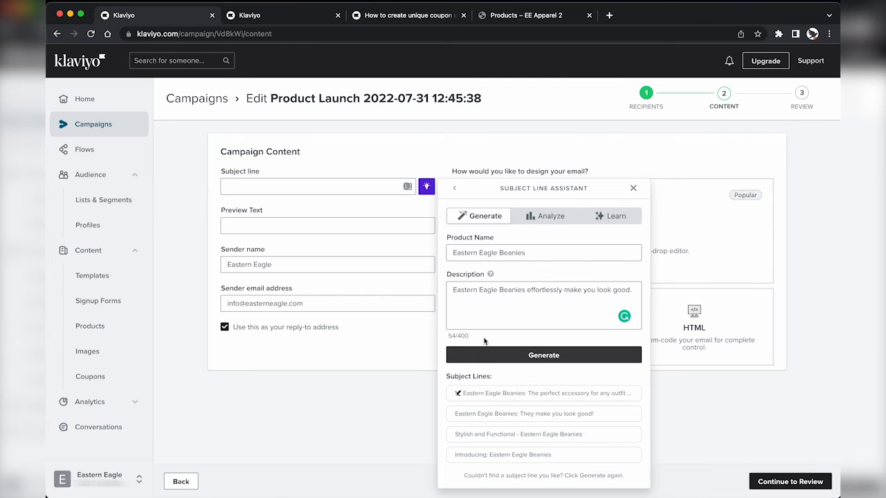
Step: Use the first suggestion as subject and 'Stylish and Functional - Eastern Eagle Beanies' as preview text
{"action": "left_click", "coordinate": [497, 395]}
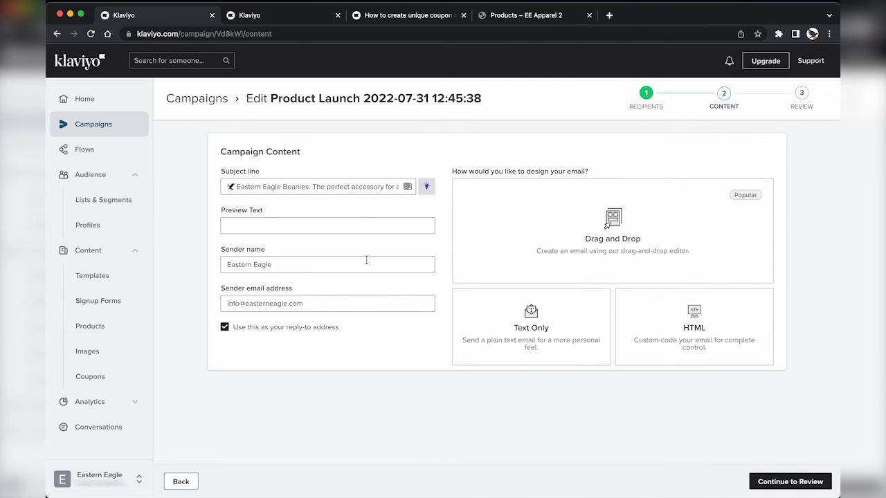
{"action": "left_click", "coordinate": [426, 186]}
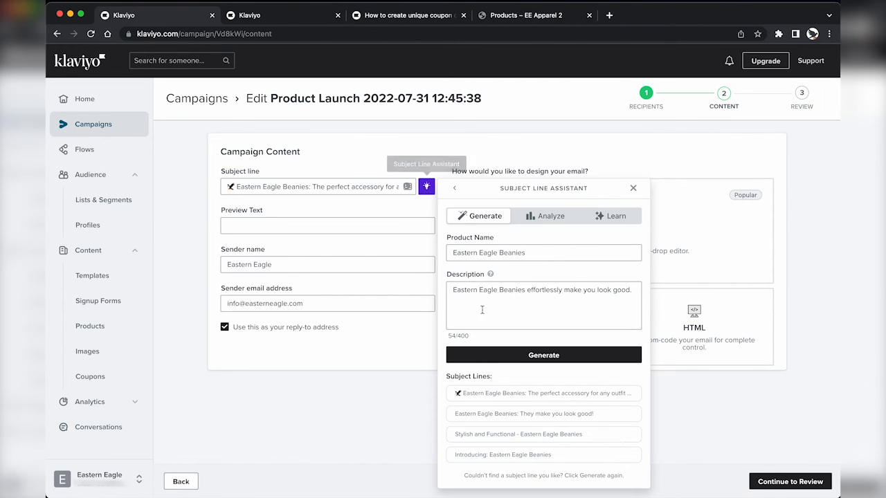
{"action": "left_click_drag", "start_coordinate": [591, 437], "coordinate": [453, 438]}
{"action": "left_click", "coordinate": [434, 186]}
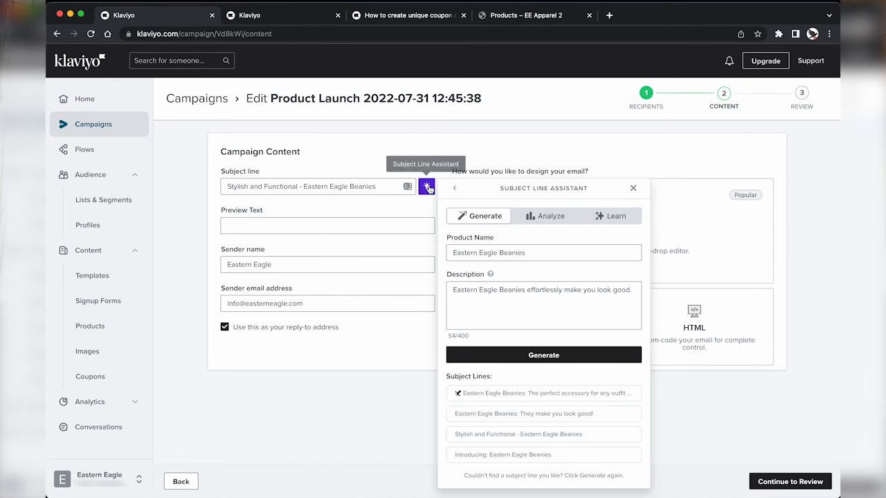
{"action": "left_click", "coordinate": [497, 399]}
{"action": "left_click", "coordinate": [344, 225]}
{"action": "type", "text": "Stylish and Functional - Eastern Eagle Beanies"}
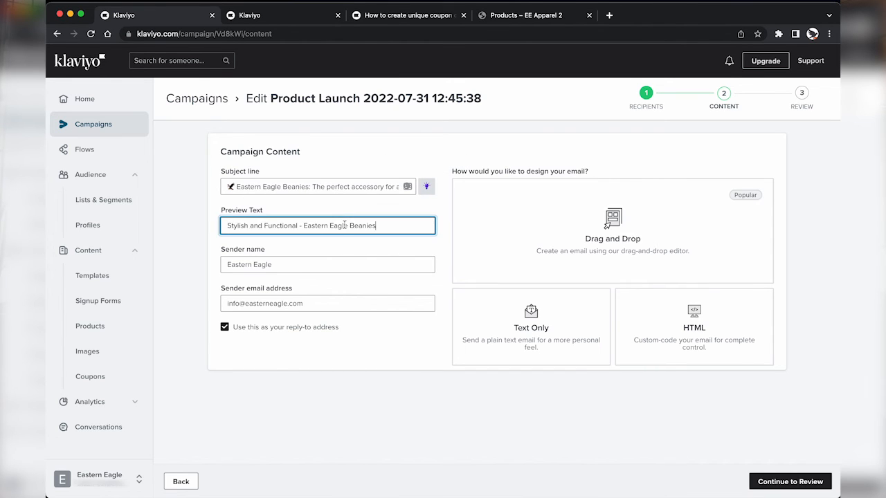
{"action": "left_click", "coordinate": [333, 245]}
{"action": "left_click", "coordinate": [592, 227]}
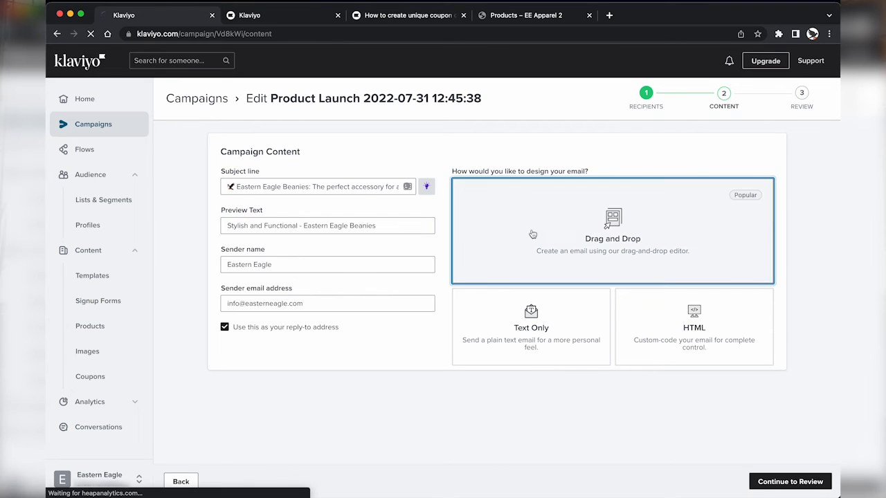
Step: Replace the email's main photo with the uploaded EE_Placeholder_beanie.jpeg
{"action": "left_click", "coordinate": [254, 139]}
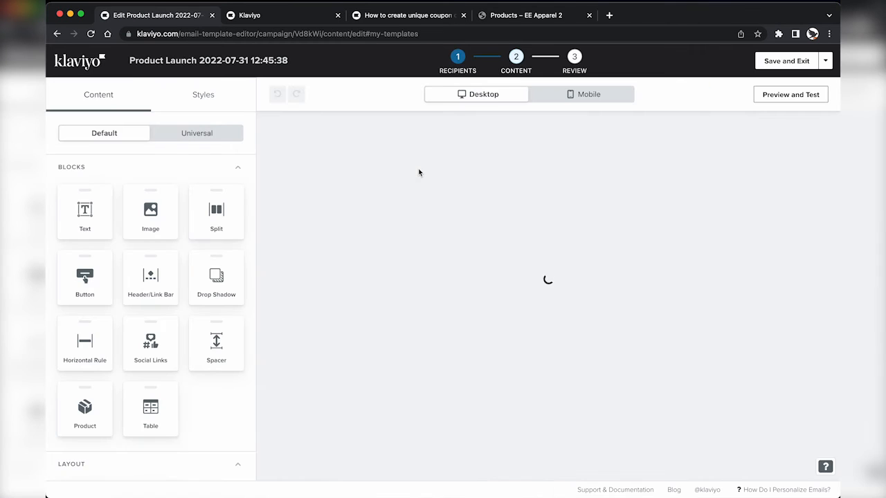
{"action": "left_click", "coordinate": [419, 284]}
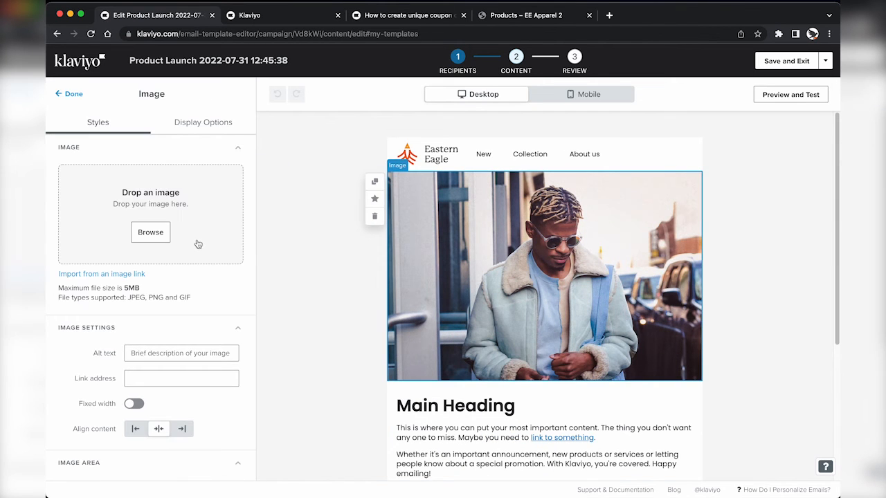
{"action": "left_click", "coordinate": [99, 285]}
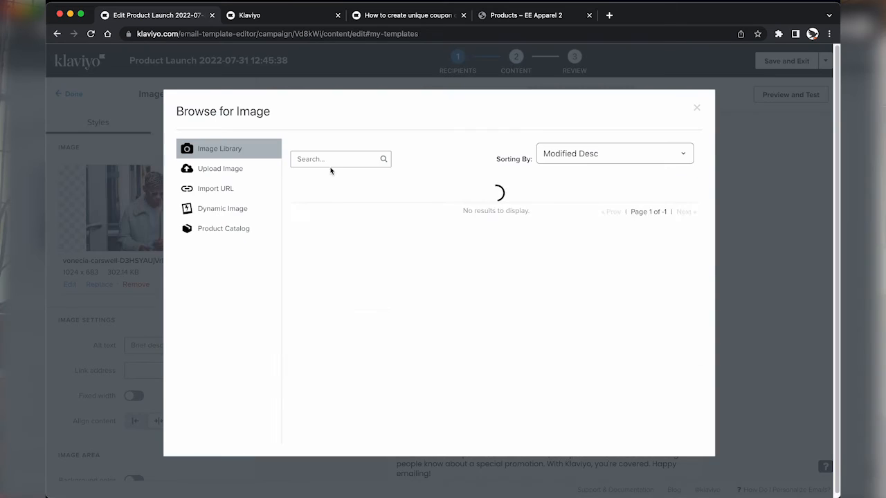
{"action": "left_click", "coordinate": [220, 170]}
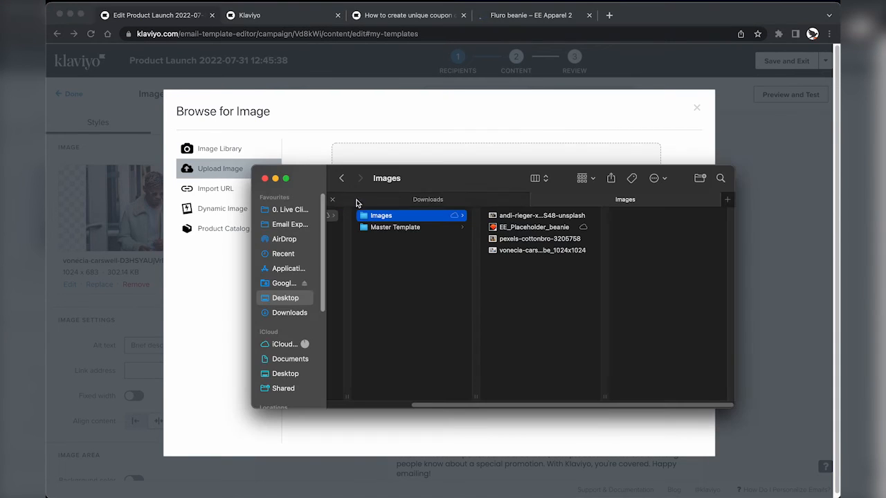
{"action": "left_click_drag", "start_coordinate": [513, 222], "coordinate": [315, 200]}
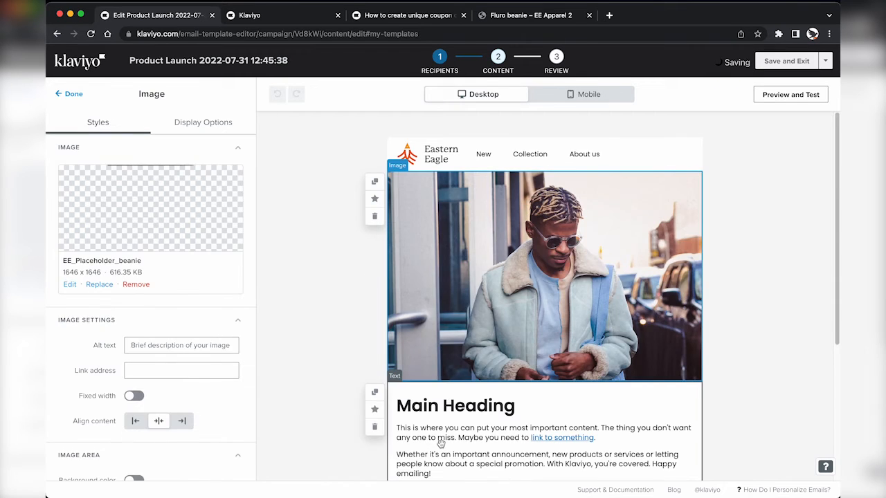
Step: Clear the Main Heading and placeholder body text from the text block under the photo
{"action": "left_click", "coordinate": [414, 423]}
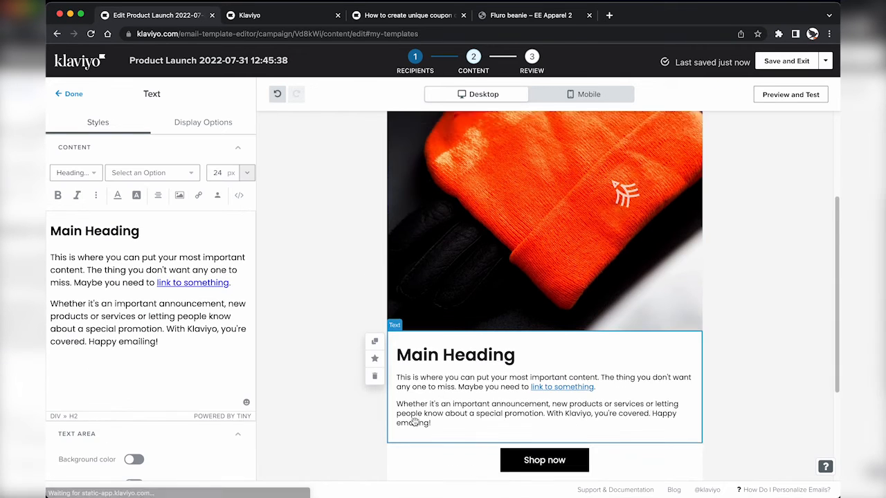
{"action": "left_click", "coordinate": [158, 226]}
{"action": "key", "text": "super+BackSpace"}
{"action": "key", "text": "BackSpace"}
{"action": "key", "text": "super+a"}
{"action": "type", "text": "E"}
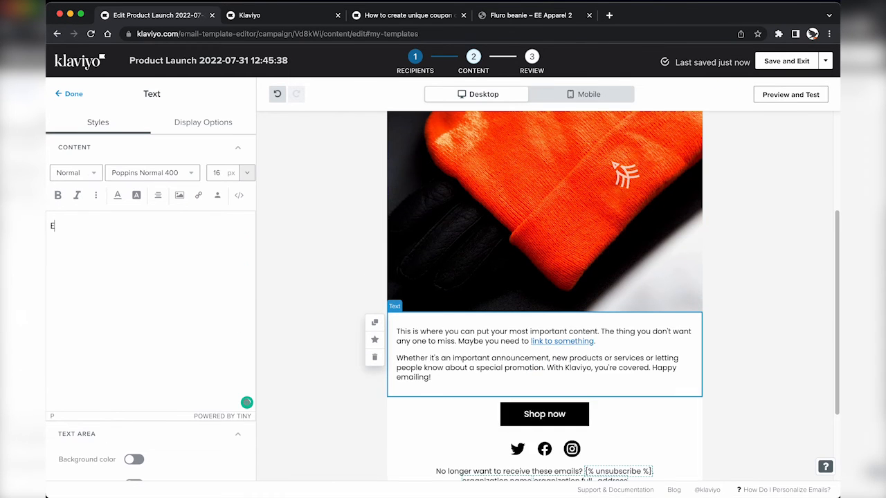
{"action": "type", "text": "astern"}
{"action": "key", "text": "super+BackSpace"}
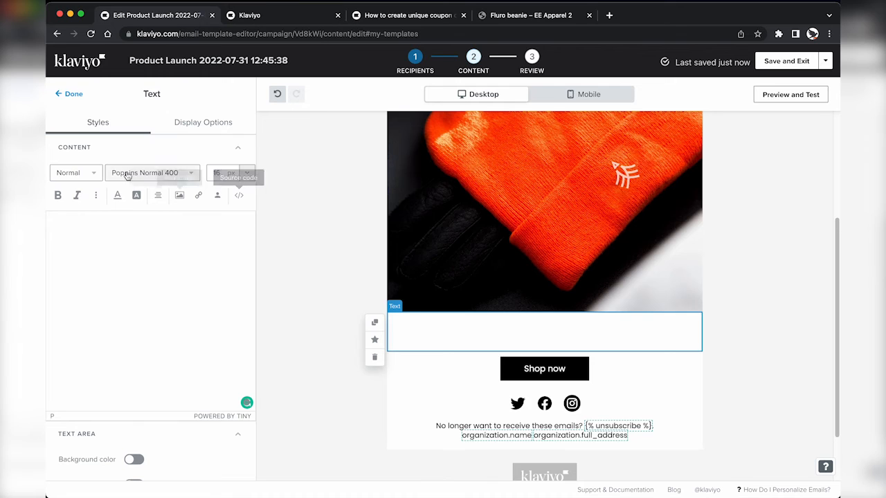
Step: Make the block a Heading 1 reading 'Launching today, the long awaited Eastern Eagle Beanie!'
{"action": "left_click", "coordinate": [74, 172]}
{"action": "left_click", "coordinate": [69, 207]}
{"action": "type", "text": "Launchi"}
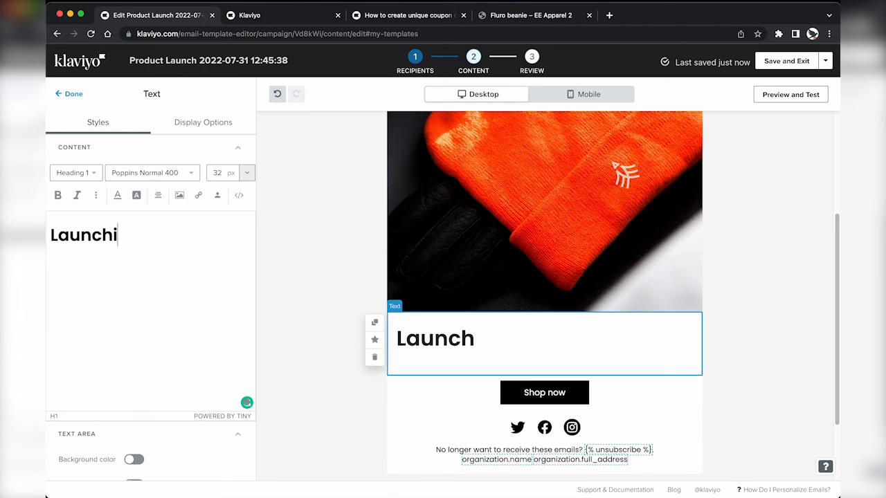
{"action": "type", "text": "ng today, Eastern Ea"}
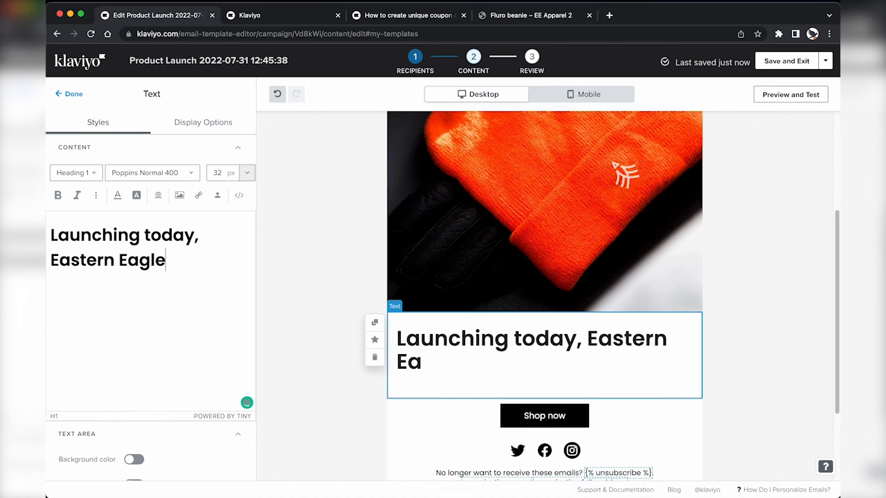
{"action": "type", "text": "gle"}
{"action": "key", "text": "ctrl+a"}
{"action": "key", "text": "BackSpace"}
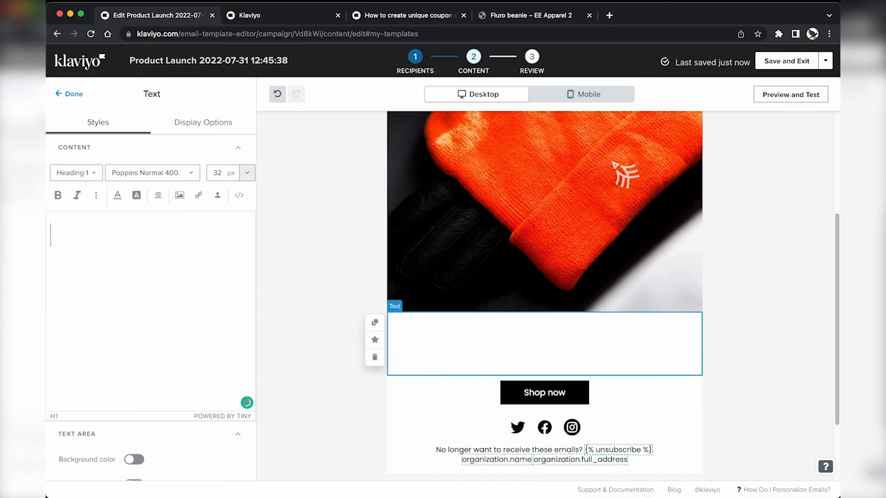
{"action": "type", "text": "Launching today, the lo"}
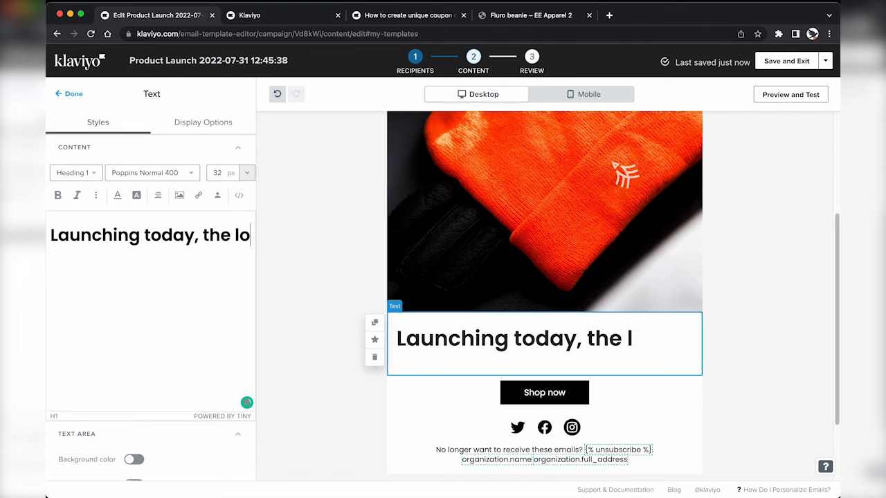
{"action": "type", "text": "ng awaited Easter"}
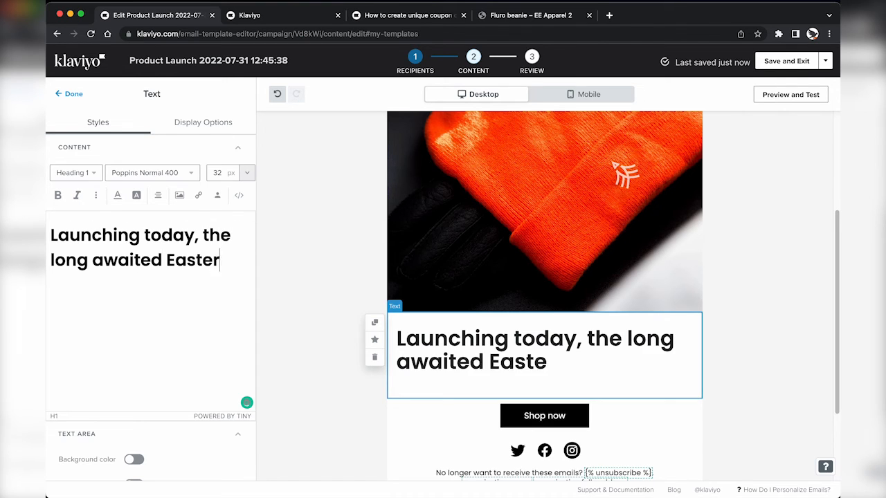
{"action": "type", "text": "n Eagle Beanie!"}
Step: Centre the headline and place a divider line below the Shop now button
{"action": "key", "text": "ctrl+a"}
{"action": "left_click", "coordinate": [158, 195]}
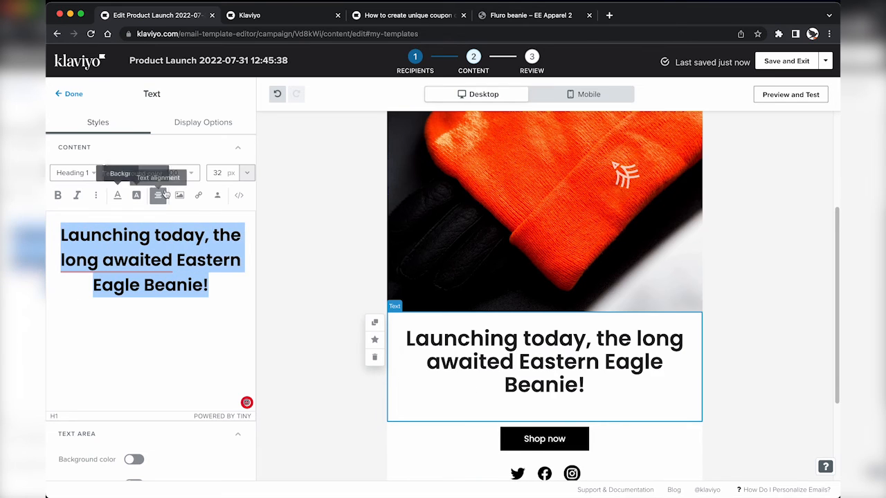
{"action": "left_click", "coordinate": [69, 93]}
{"action": "left_click_drag", "start_coordinate": [84, 343], "coordinate": [491, 361]}
Step: Drag the saved Featured Collection section into the email below the Shop now button
{"action": "left_click", "coordinate": [79, 94]}
{"action": "left_click", "coordinate": [207, 133]}
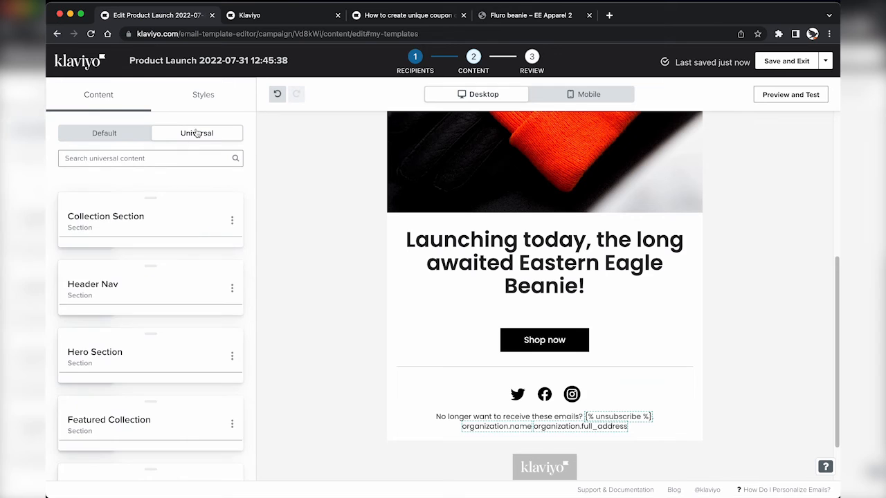
{"action": "scroll", "coordinate": [161, 356], "scroll_direction": "down", "scroll_amount": 3}
{"action": "scroll", "coordinate": [161, 357], "scroll_direction": "down", "scroll_amount": 3}
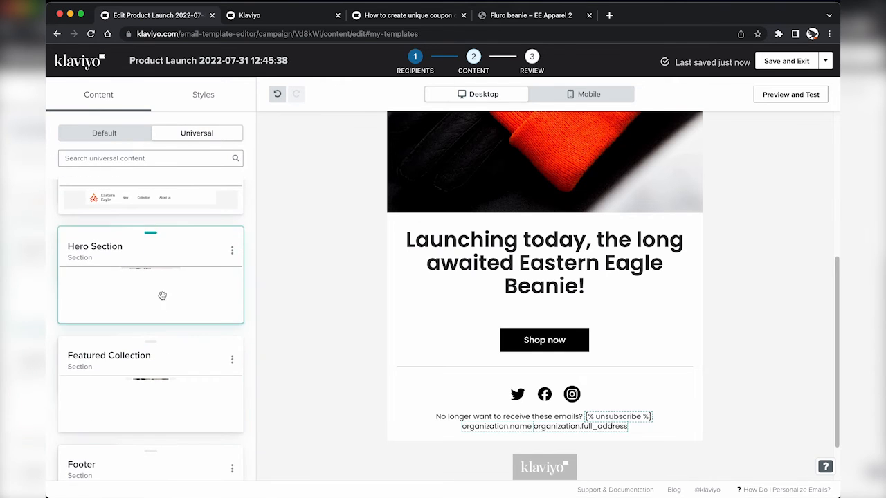
{"action": "left_click_drag", "start_coordinate": [131, 316], "coordinate": [487, 366]}
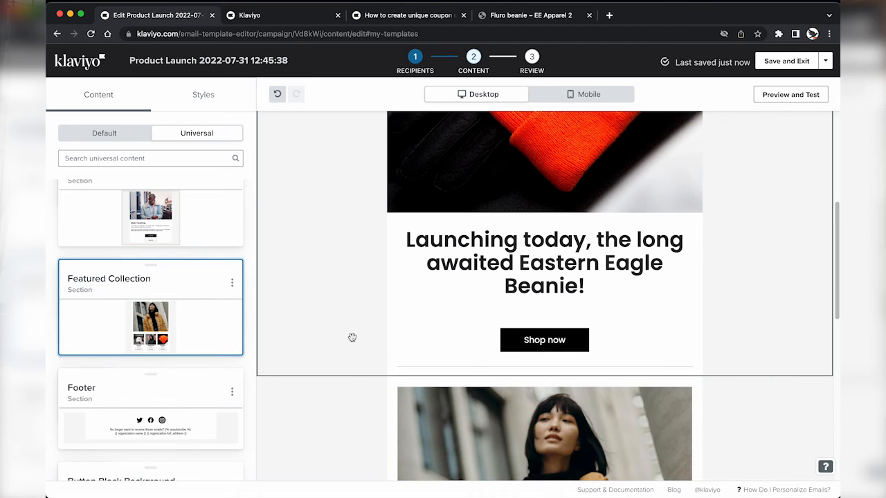
Step: Add an empty section above the footer containing a divider line
{"action": "scroll", "coordinate": [390, 443], "scroll_direction": "down", "scroll_amount": 8}
{"action": "scroll", "coordinate": [150, 311], "scroll_direction": "down", "scroll_amount": 4}
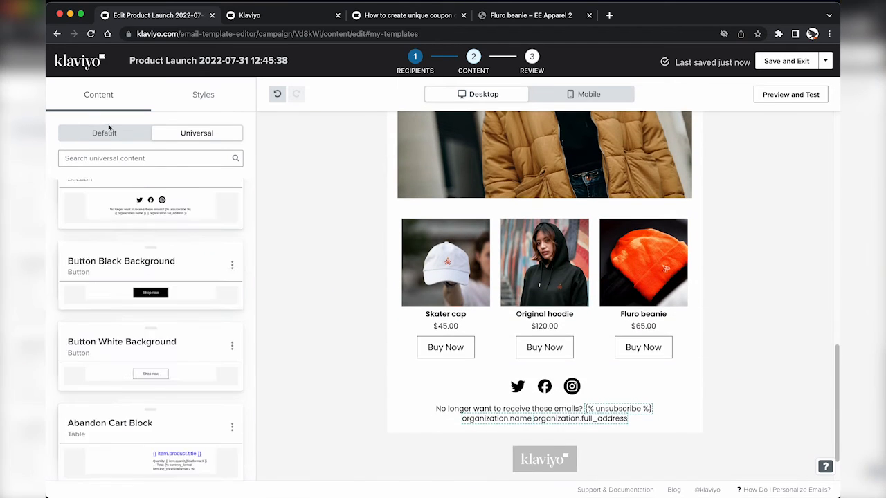
{"action": "left_click", "coordinate": [128, 137]}
{"action": "scroll", "coordinate": [139, 311], "scroll_direction": "down", "scroll_amount": 2}
{"action": "left_click_drag", "start_coordinate": [142, 450], "coordinate": [479, 342]}
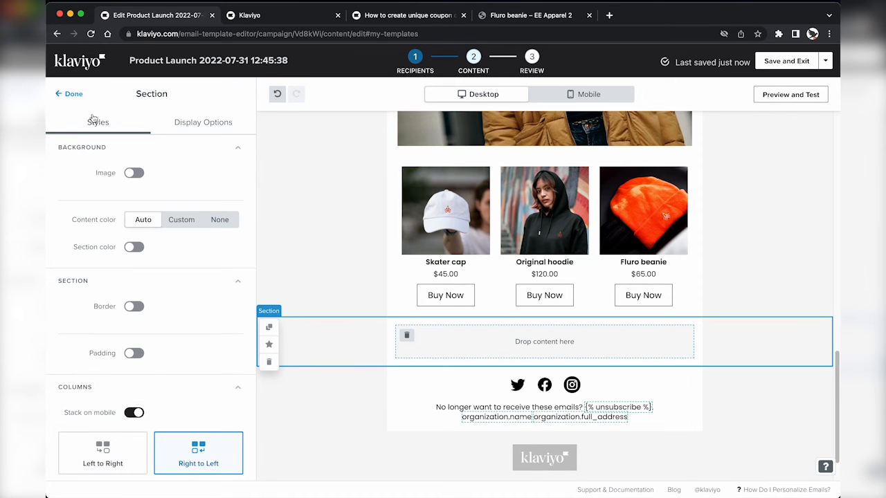
{"action": "left_click", "coordinate": [73, 101]}
{"action": "left_click_drag", "start_coordinate": [85, 342], "coordinate": [479, 225]}
Step: Unlink the Featured Collection section from its saved version to edit it independently
{"action": "scroll", "coordinate": [463, 234], "scroll_direction": "up", "scroll_amount": 3}
{"action": "left_click", "coordinate": [463, 234]}
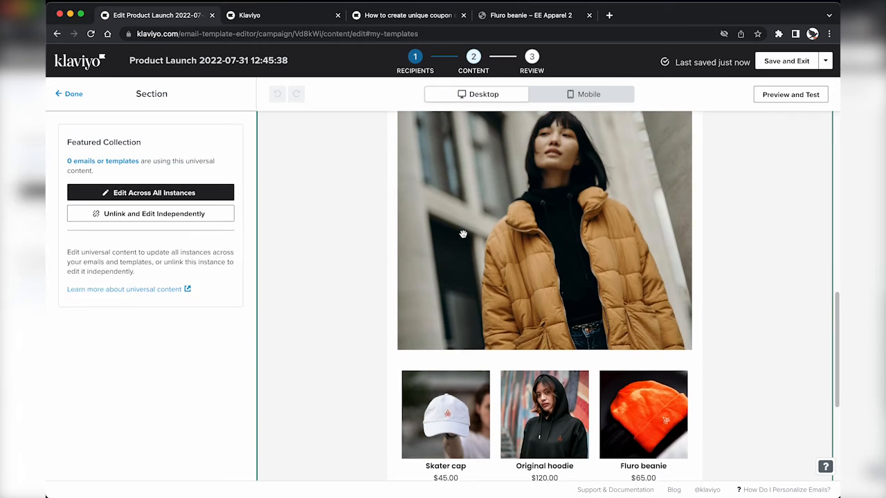
{"action": "left_click", "coordinate": [194, 211]}
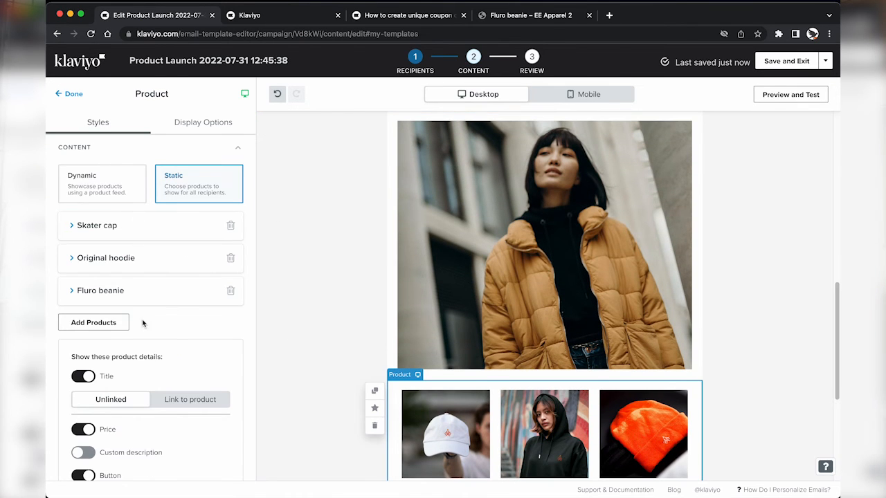
Step: Swap the Fluro beanie for the Original Tshirt and reorder so Skater cap comes first
{"action": "left_click", "coordinate": [232, 291]}
{"action": "left_click", "coordinate": [101, 291]}
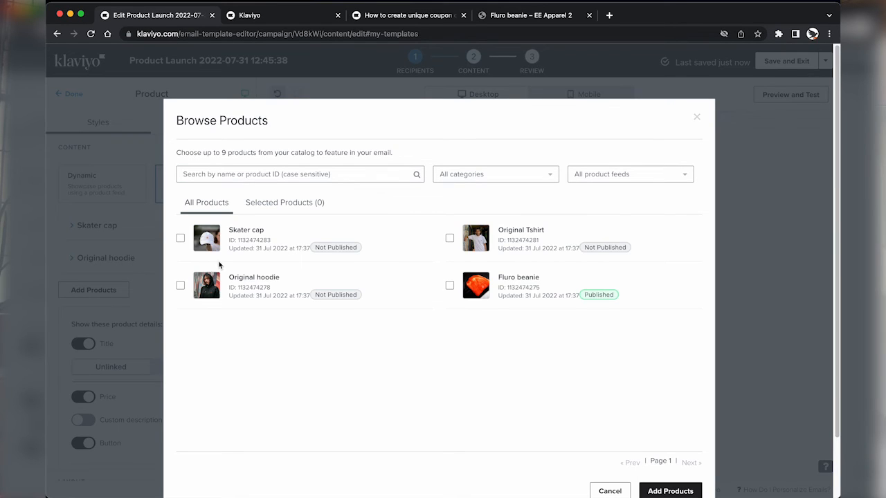
{"action": "left_click", "coordinate": [671, 486]}
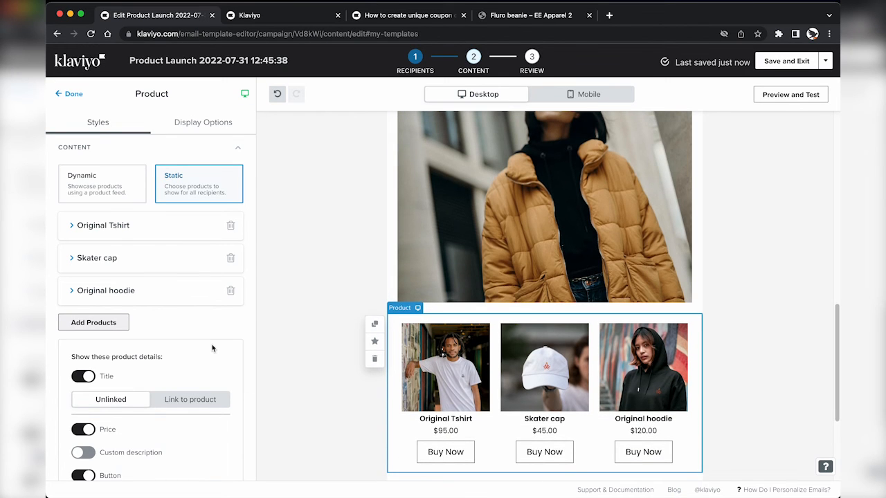
{"action": "left_click", "coordinate": [580, 92]}
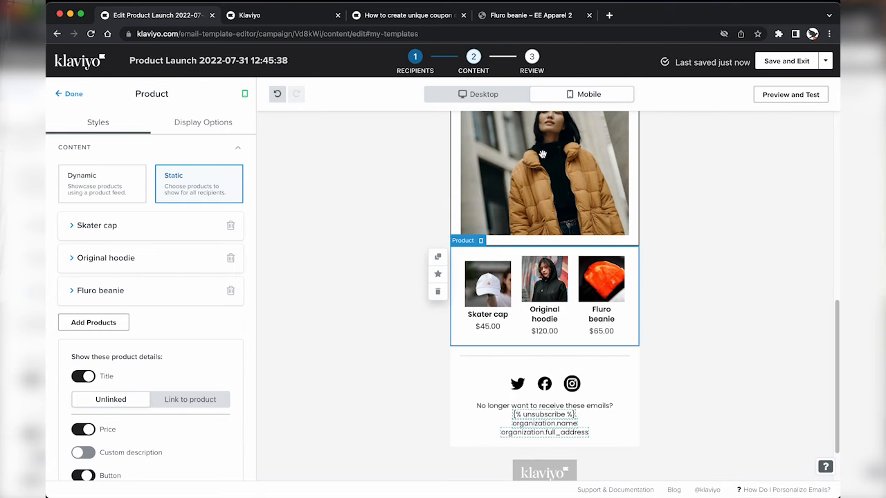
{"action": "left_click", "coordinate": [233, 292]}
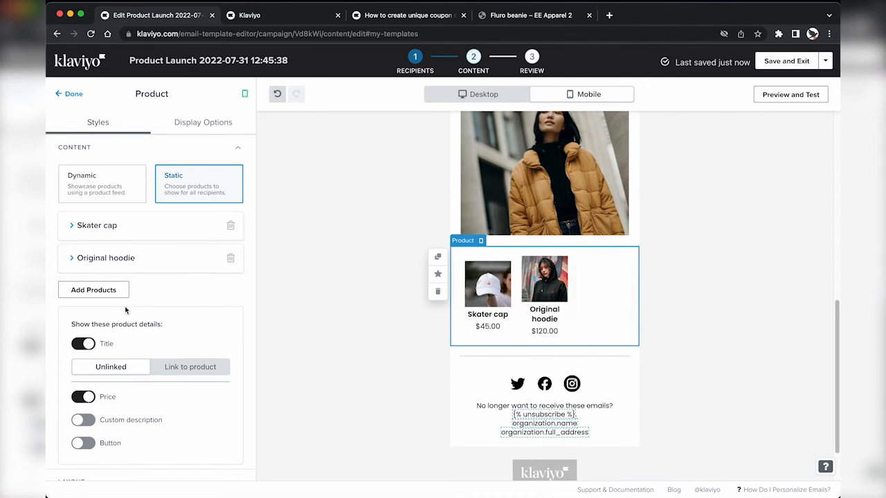
{"action": "left_click", "coordinate": [94, 290]}
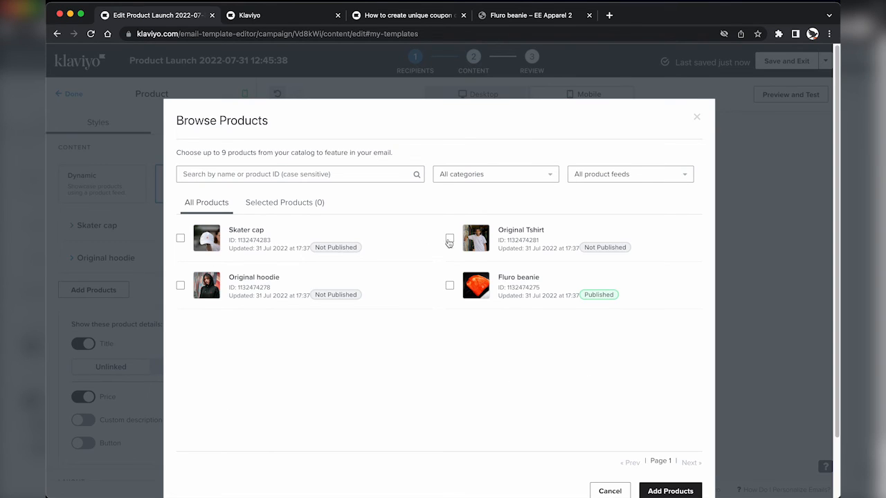
{"action": "left_click", "coordinate": [654, 485]}
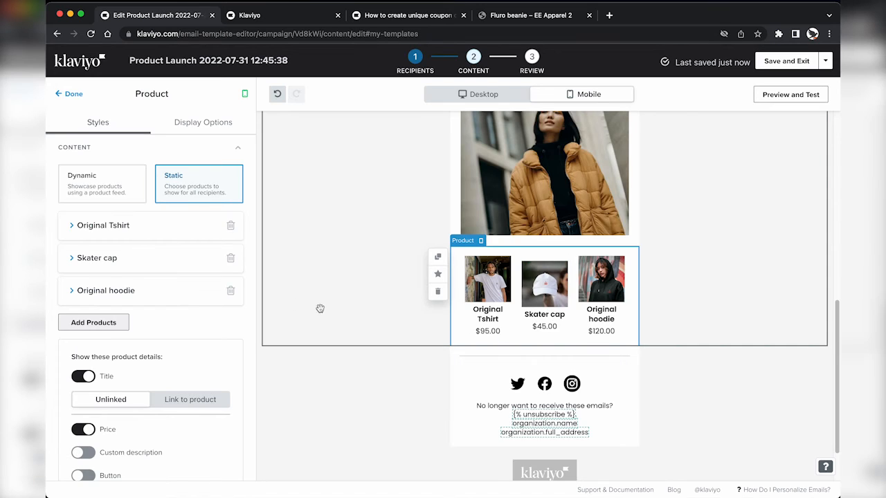
{"action": "left_click_drag", "start_coordinate": [142, 259], "coordinate": [164, 249]}
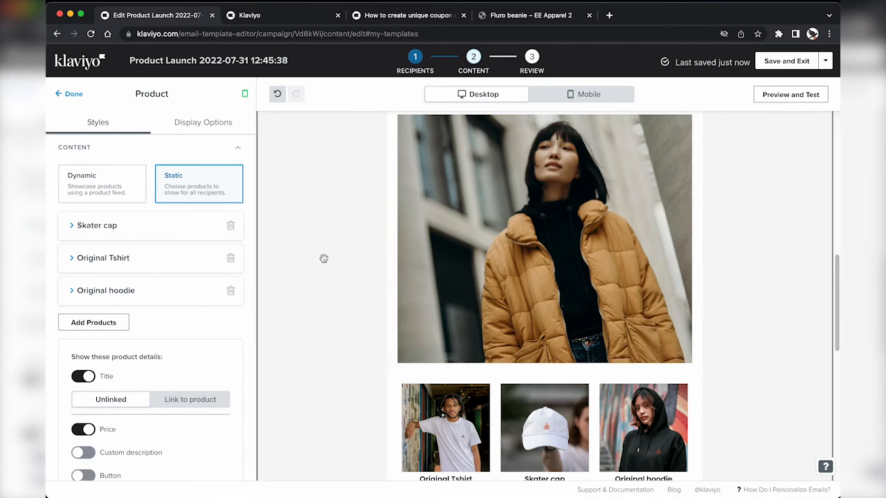
Step: Add a text block above the model photo with the heading 'The collection'
{"action": "scroll", "coordinate": [386, 295], "scroll_direction": "up", "scroll_amount": 1}
{"action": "left_click", "coordinate": [70, 94]}
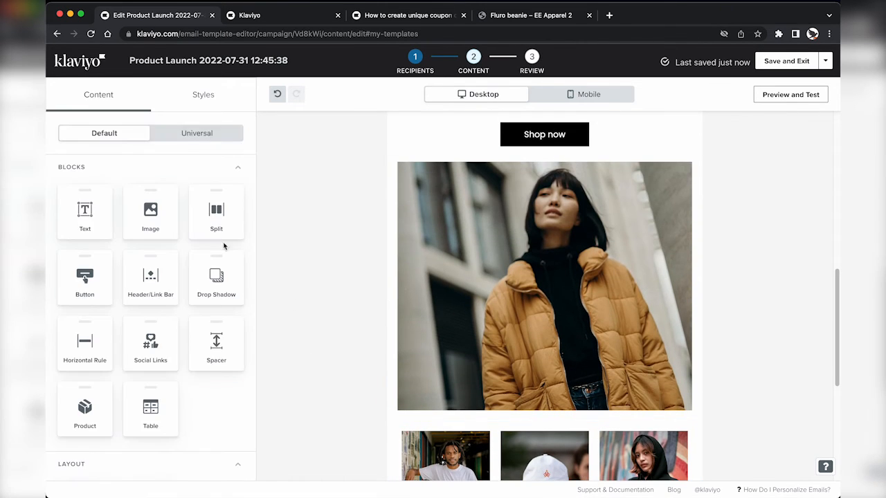
{"action": "left_click_drag", "start_coordinate": [85, 211], "coordinate": [421, 196]}
{"action": "left_click", "coordinate": [246, 201]}
{"action": "key", "text": "super+a"}
{"action": "type", "text": "The"}
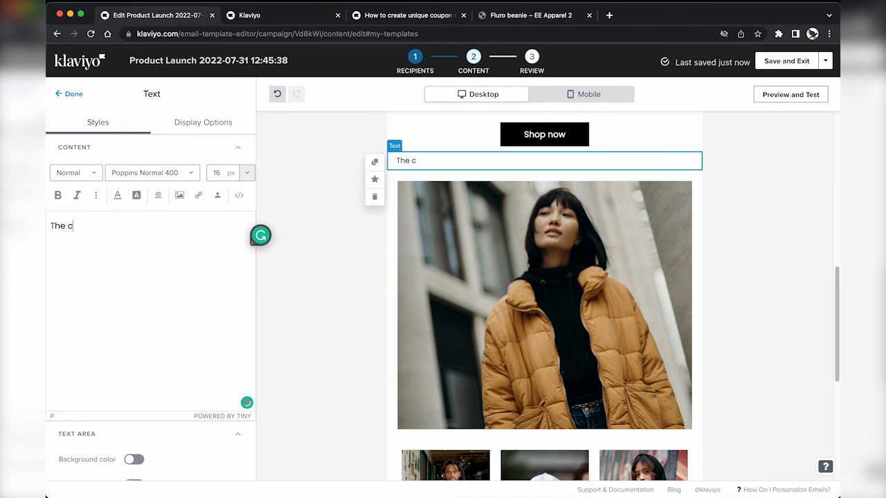
Step: Style the heading as Heading 2 with its bottom padding set to 0
{"action": "key", "text": "super+a"}
{"action": "left_click", "coordinate": [90, 178]}
{"action": "left_click", "coordinate": [91, 226]}
{"action": "scroll", "coordinate": [164, 359], "scroll_direction": "down", "scroll_amount": 5}
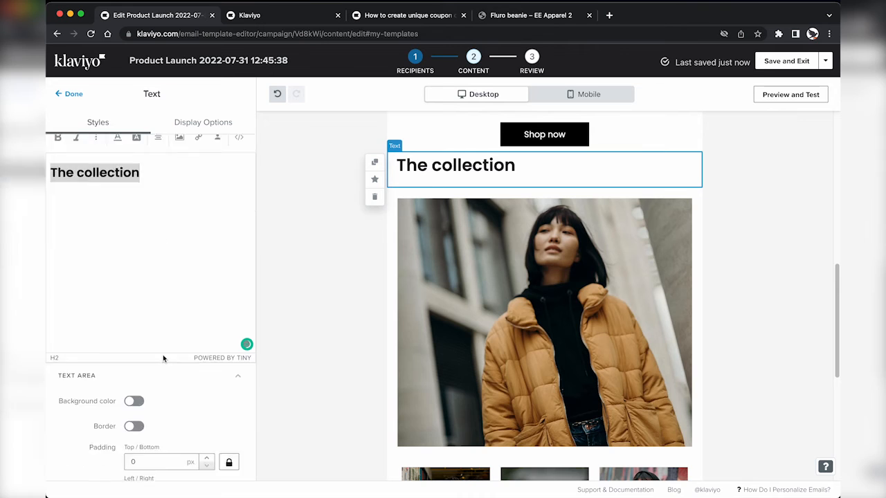
{"action": "left_click", "coordinate": [229, 405]}
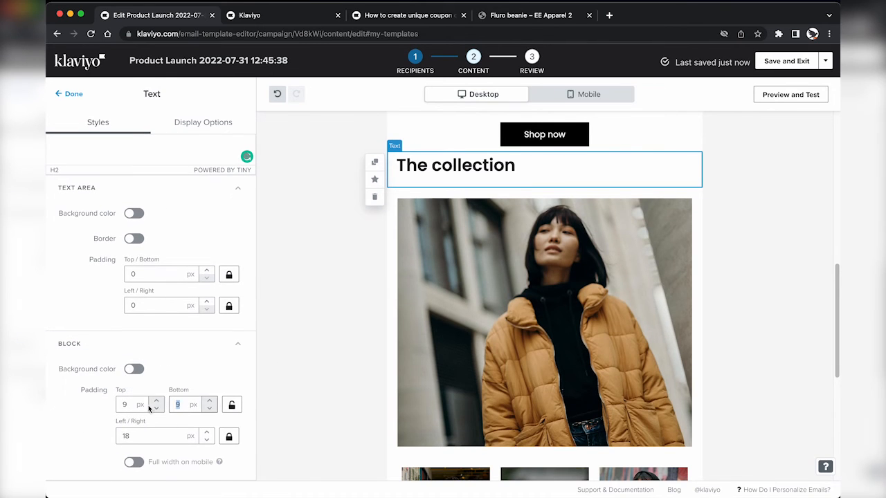
{"action": "type", "text": "0"}
{"action": "left_click", "coordinate": [71, 94]}
Step: Give the Shop now button a bottom padding of 40
{"action": "left_click", "coordinate": [432, 136]}
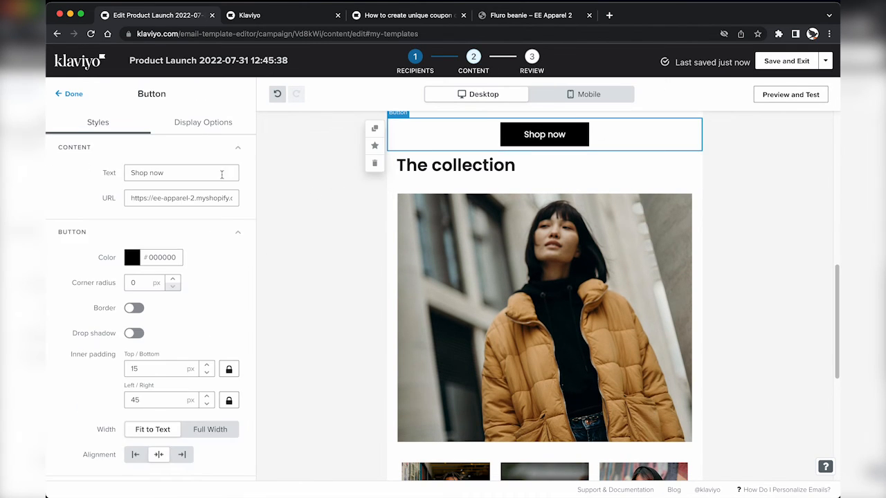
{"action": "scroll", "coordinate": [153, 332], "scroll_direction": "down", "scroll_amount": 5}
{"action": "left_click", "coordinate": [225, 405]}
{"action": "left_click_drag", "start_coordinate": [183, 406], "coordinate": [145, 406]}
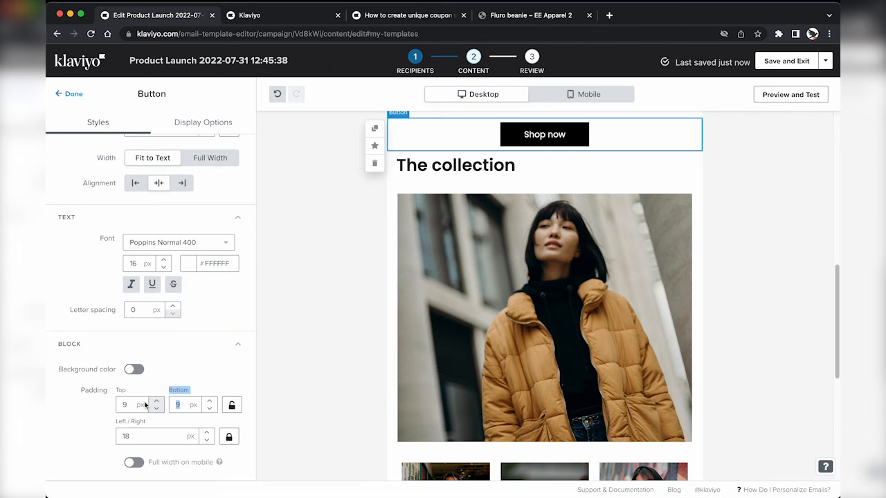
{"action": "type", "text": "40"}
{"action": "left_click", "coordinate": [81, 93]}
{"action": "scroll", "coordinate": [342, 231], "scroll_direction": "up", "scroll_amount": 5}
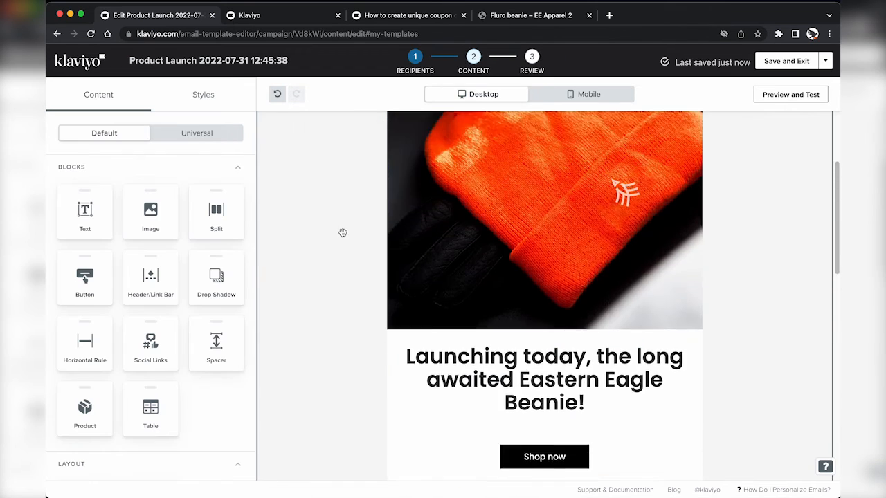
{"action": "scroll", "coordinate": [342, 232], "scroll_direction": "down", "scroll_amount": 2}
{"action": "scroll", "coordinate": [480, 313], "scroll_direction": "down", "scroll_amount": 10}
Step: Save and exit the editor, check the beanie email preview, and continue to Review
{"action": "left_click", "coordinate": [786, 61]}
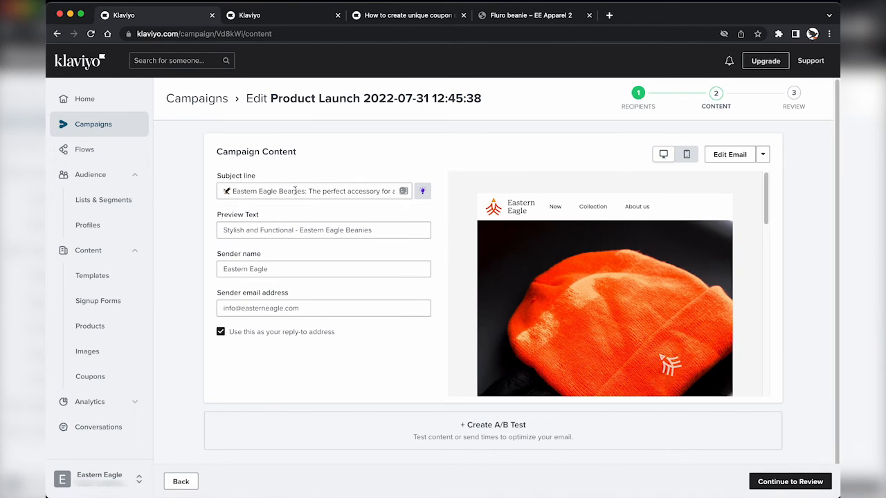
{"action": "scroll", "coordinate": [601, 339], "scroll_direction": "down", "scroll_amount": 10}
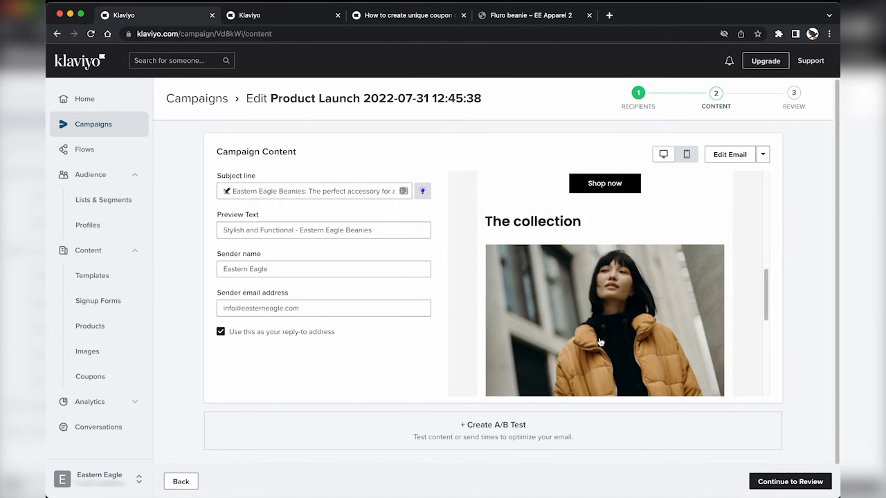
{"action": "scroll", "coordinate": [600, 342], "scroll_direction": "down", "scroll_amount": 5}
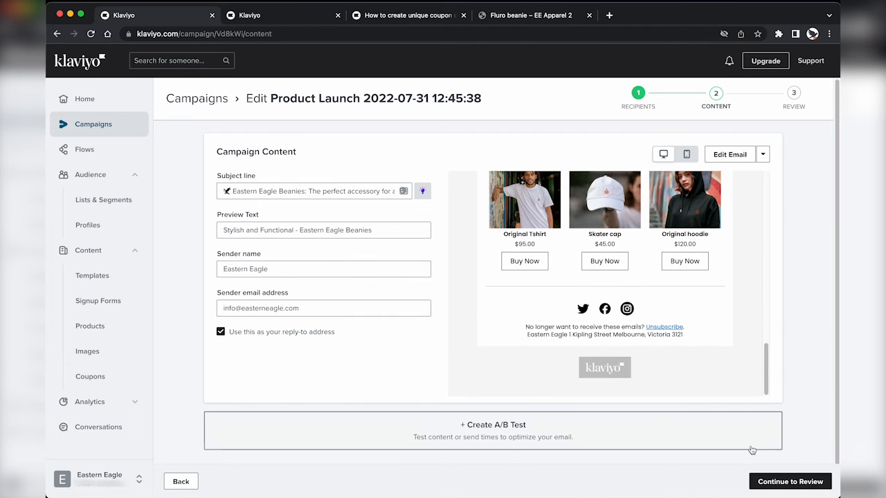
{"action": "left_click", "coordinate": [758, 481]}
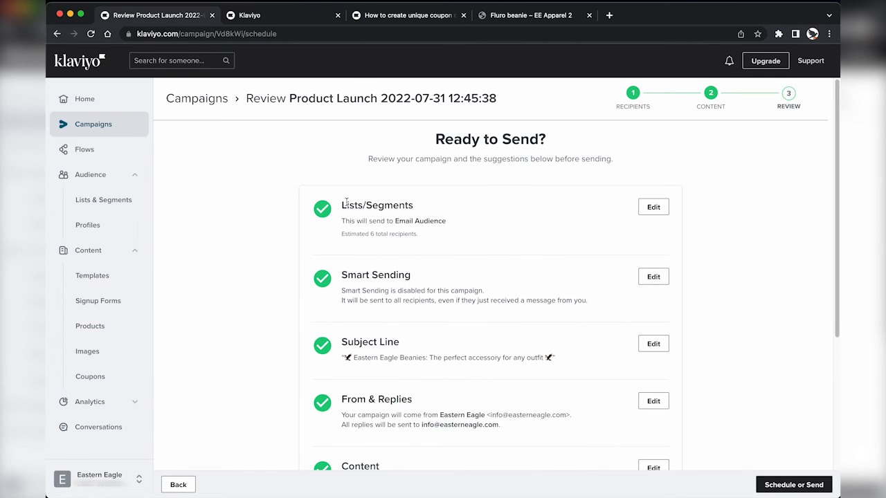
Step: Review the campaign summary, including a web preview of the email and the footer notes
{"action": "scroll", "coordinate": [375, 230], "scroll_direction": "down", "scroll_amount": 2}
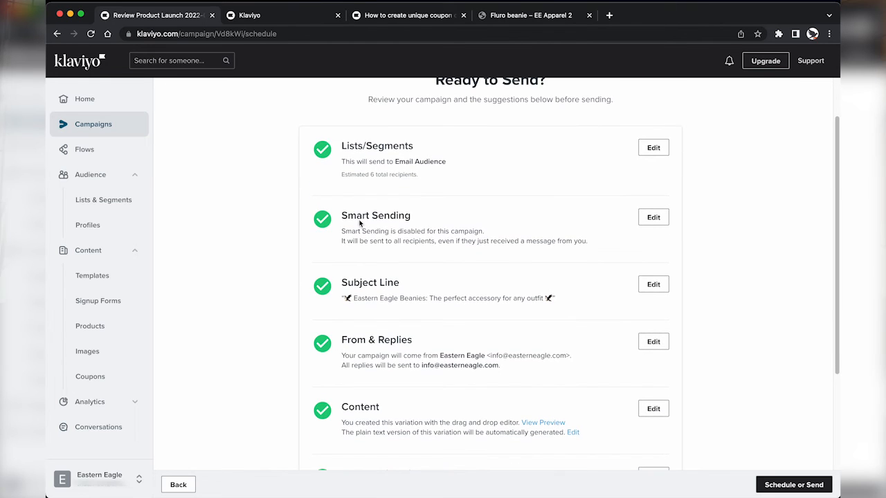
{"action": "scroll", "coordinate": [410, 319], "scroll_direction": "down", "scroll_amount": 2}
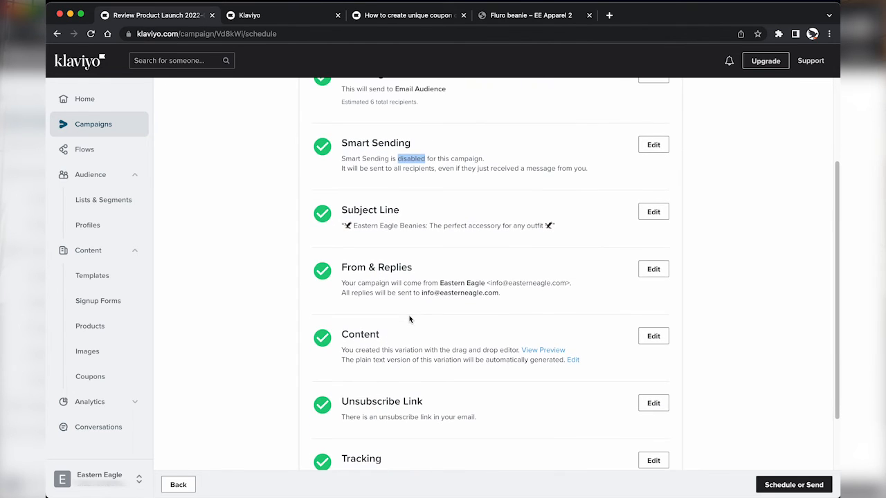
{"action": "scroll", "coordinate": [389, 291], "scroll_direction": "down", "scroll_amount": 2}
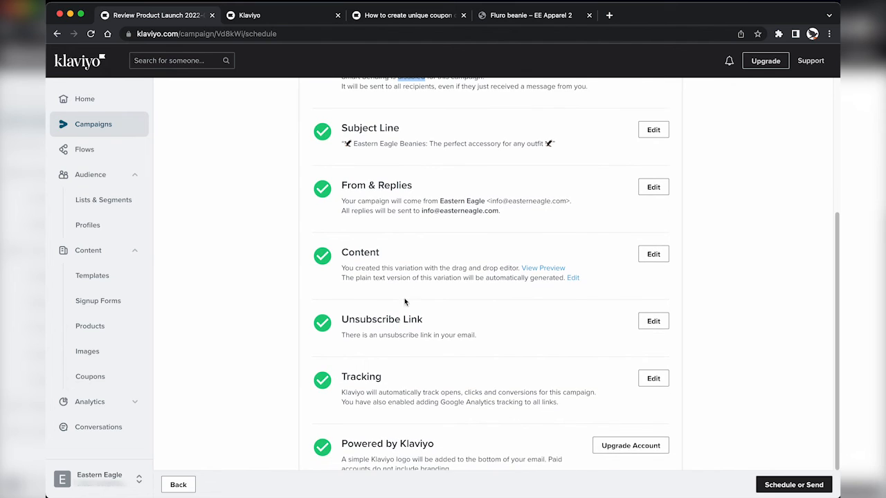
{"action": "left_click", "coordinate": [538, 267]}
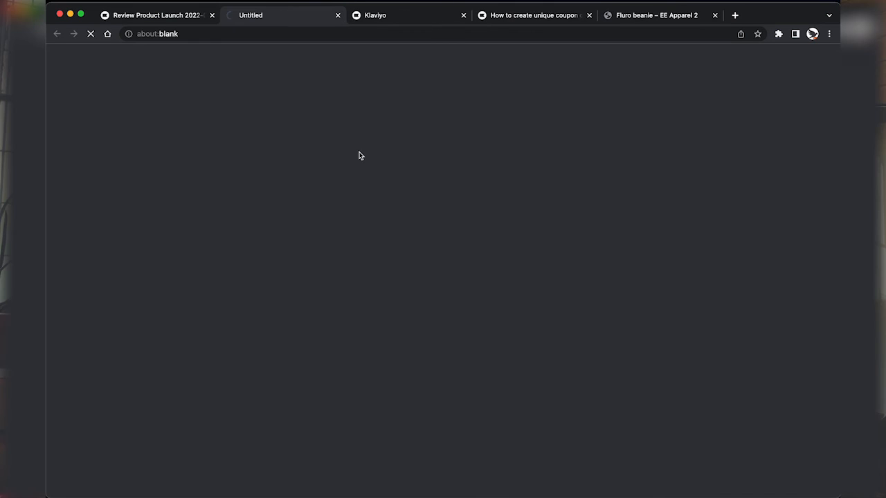
{"action": "scroll", "coordinate": [371, 378], "scroll_direction": "down", "scroll_amount": 10}
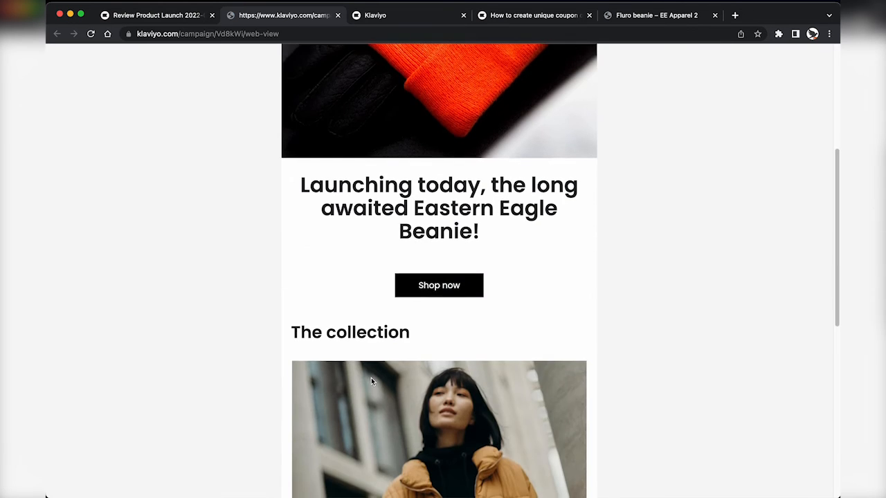
{"action": "key", "text": "super+w"}
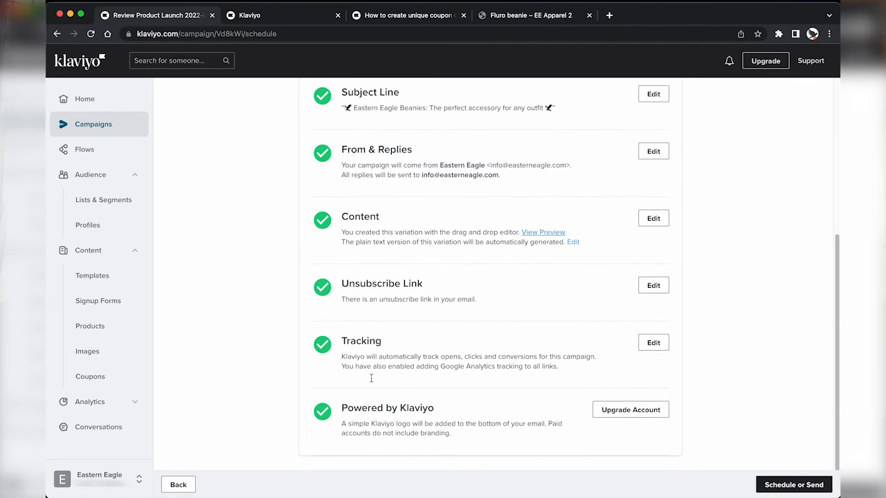
{"action": "scroll", "coordinate": [378, 321], "scroll_direction": "down", "scroll_amount": 1}
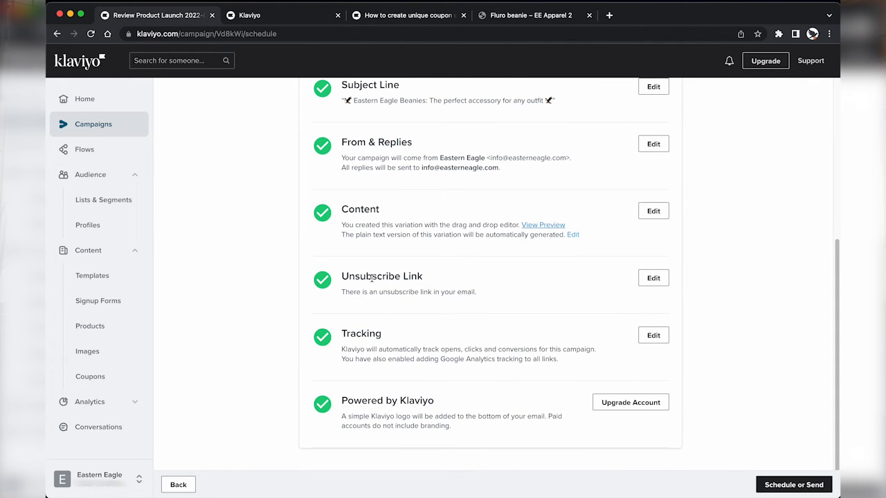
{"action": "left_click_drag", "start_coordinate": [379, 276], "coordinate": [476, 358]}
{"action": "left_click", "coordinate": [418, 321]}
{"action": "left_click", "coordinate": [403, 357]}
{"action": "left_click_drag", "start_coordinate": [342, 401], "coordinate": [411, 418]}
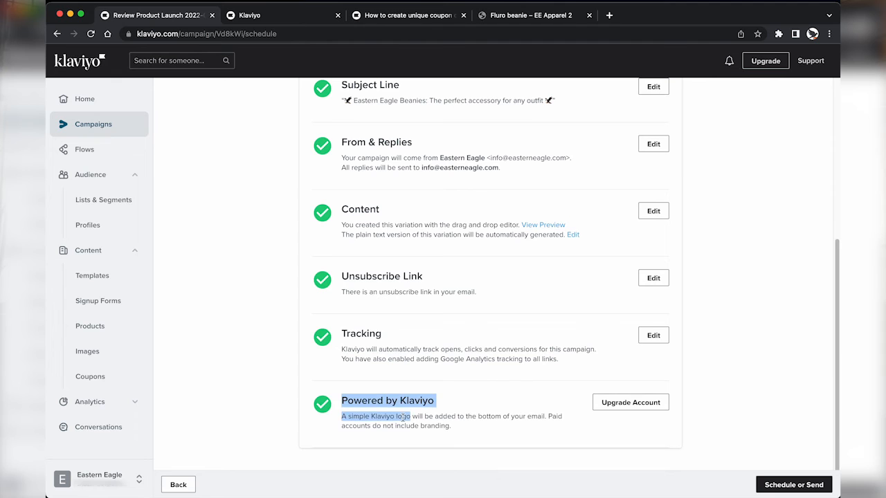
{"action": "left_click", "coordinate": [404, 417]}
{"action": "scroll", "coordinate": [457, 315], "scroll_direction": "up", "scroll_amount": 5}
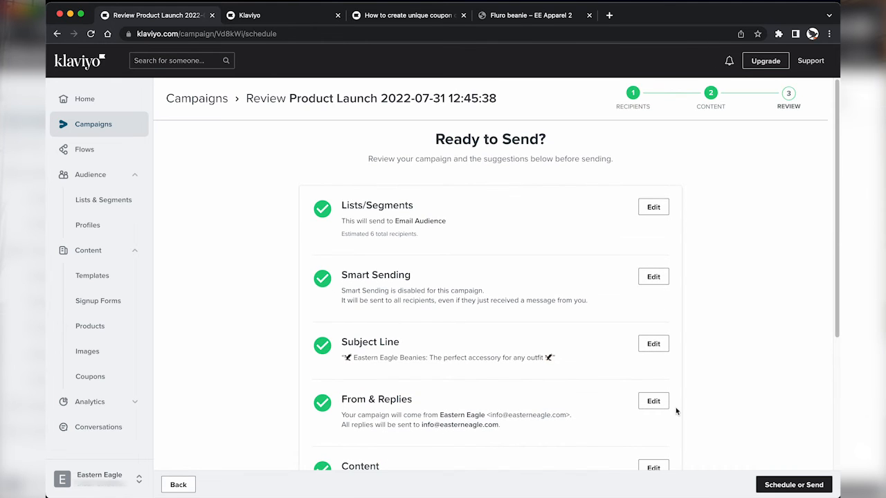
Step: Schedule the campaign for Aug 3, 2022 at 10:00 am, Australia/Melbourne time
{"action": "left_click", "coordinate": [785, 489]}
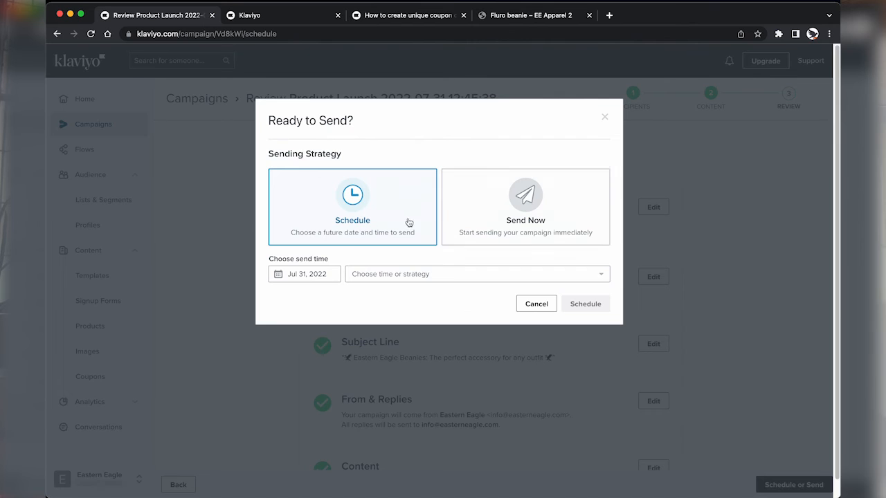
{"action": "left_click", "coordinate": [485, 219]}
{"action": "left_click", "coordinate": [357, 205]}
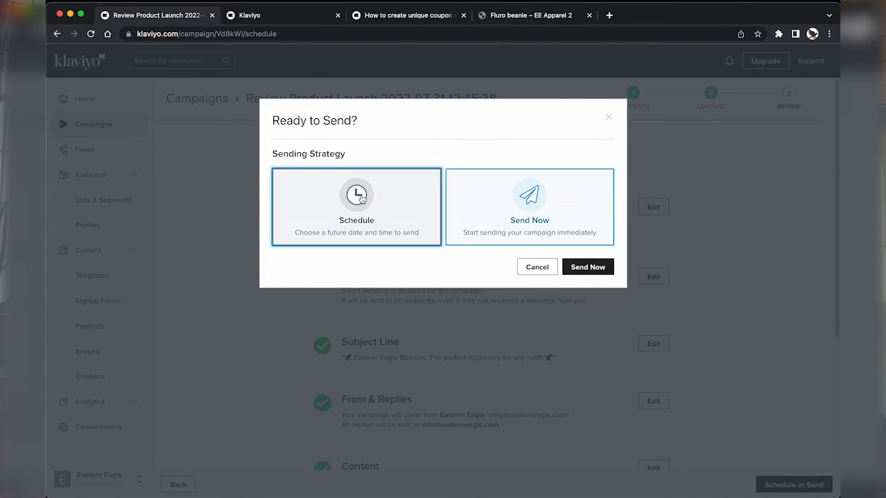
{"action": "left_click", "coordinate": [320, 274]}
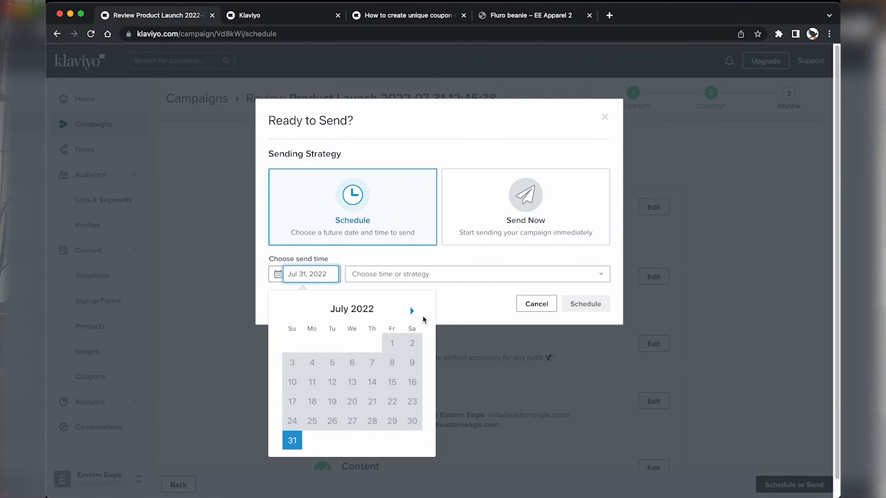
{"action": "left_click", "coordinate": [413, 311]}
{"action": "left_click", "coordinate": [354, 344]}
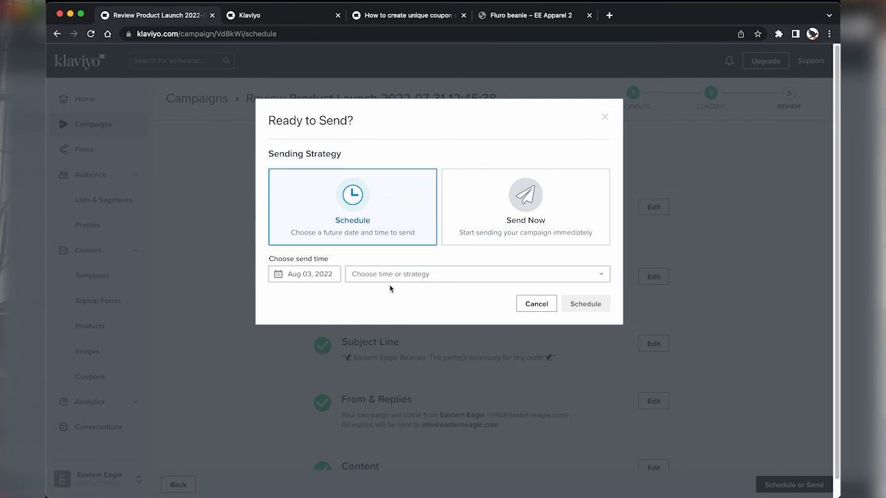
{"action": "left_click", "coordinate": [400, 275]}
{"action": "left_click", "coordinate": [392, 299]}
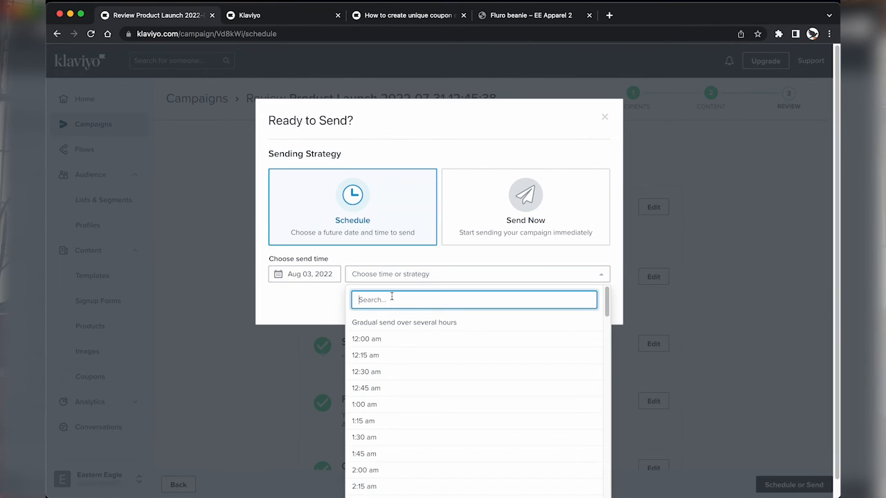
{"action": "type", "text": "10"}
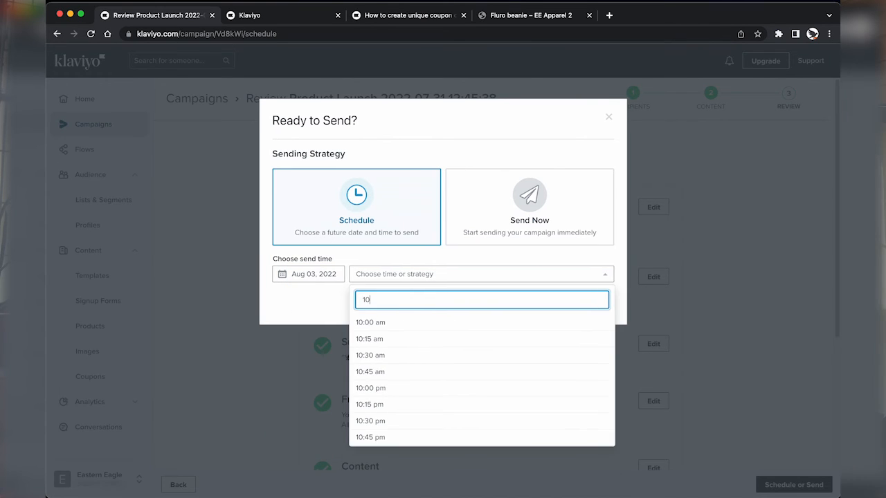
{"action": "left_click", "coordinate": [391, 324]}
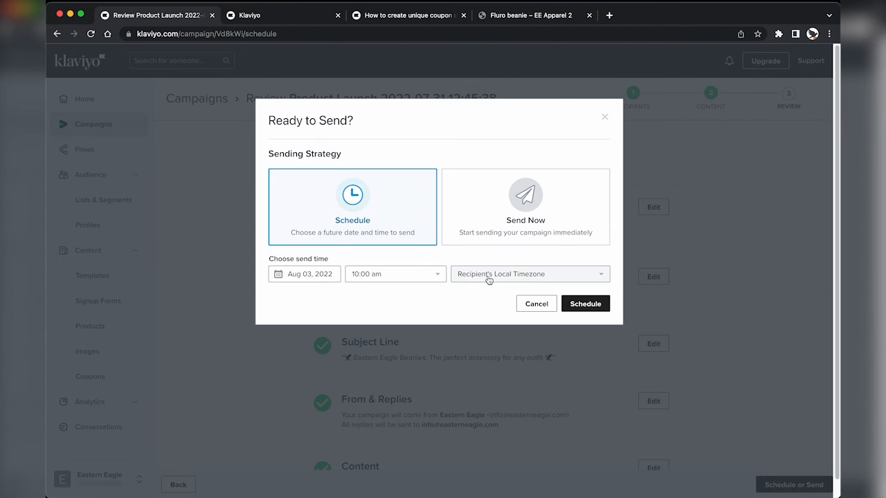
{"action": "left_click", "coordinate": [489, 276]}
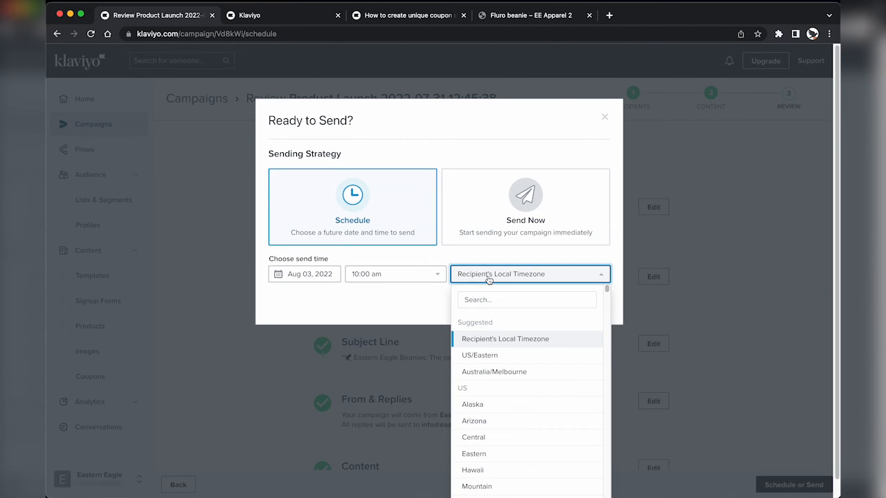
{"action": "left_click", "coordinate": [489, 372]}
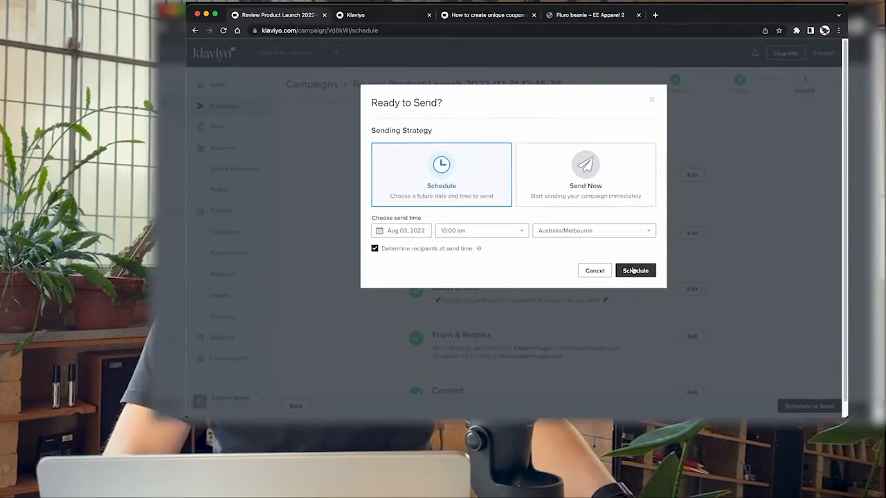
{"action": "left_click", "coordinate": [735, 168]}
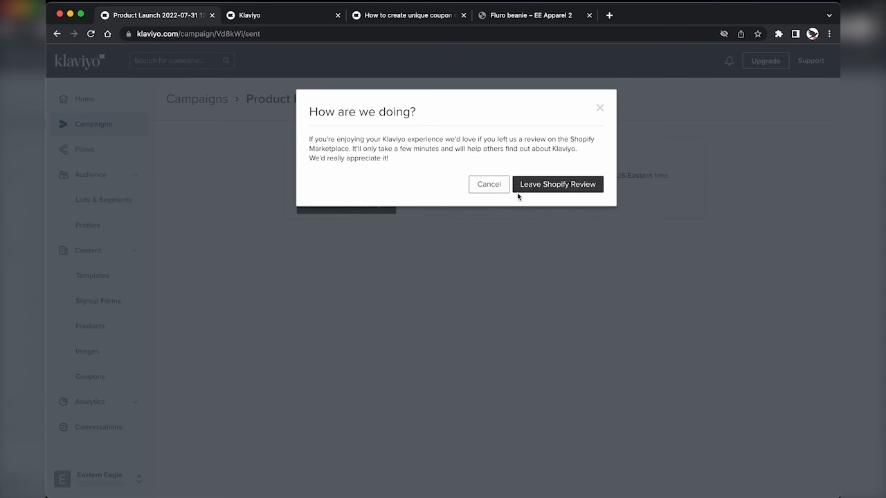
Step: Dismiss the review prompt and pause the scheduled Product Launch campaign for editing
{"action": "left_click", "coordinate": [490, 188]}
{"action": "left_click", "coordinate": [188, 105]}
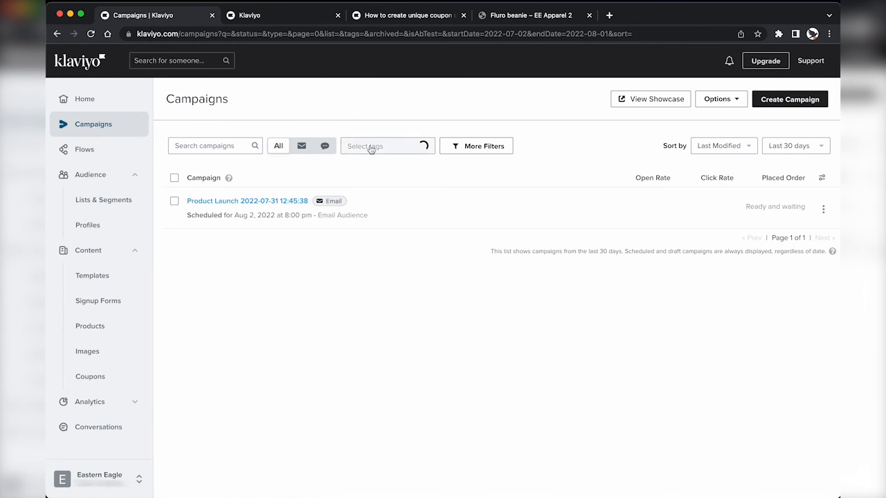
{"action": "mouse_move", "coordinate": [246, 209]}
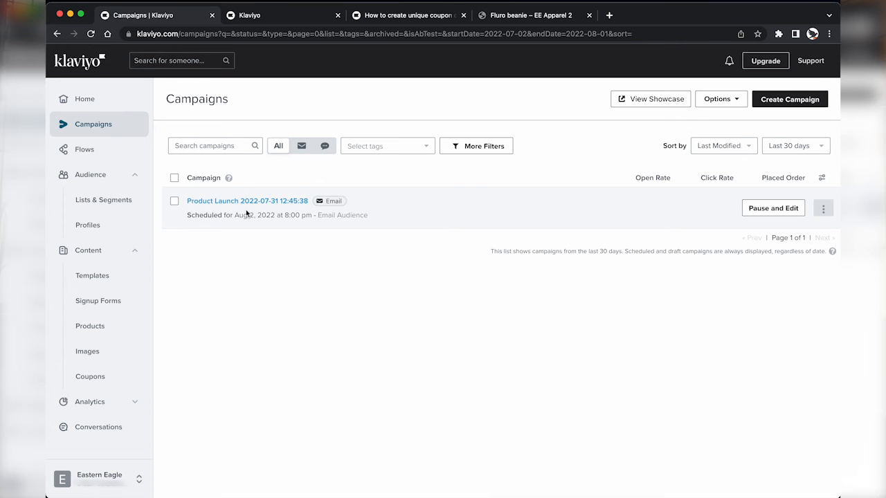
{"action": "left_click", "coordinate": [775, 209]}
{"action": "left_click", "coordinate": [540, 189]}
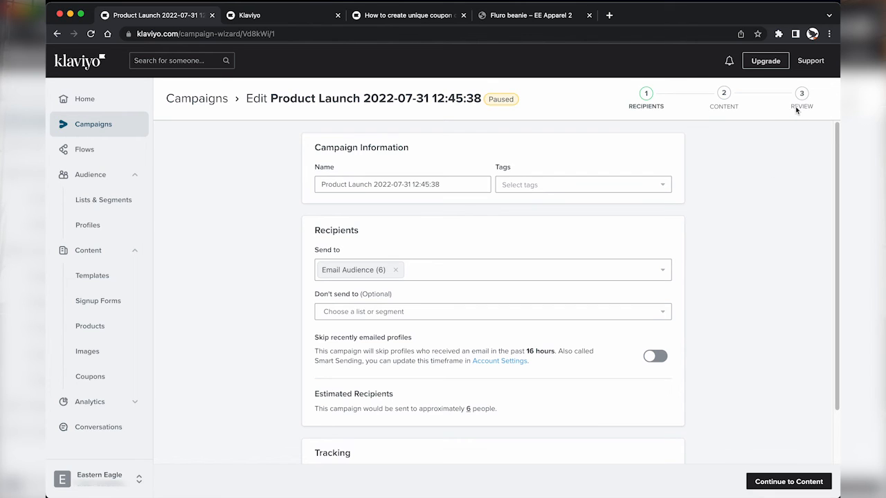
Step: Reschedule it for Aug 2, 2022 at 8:00 pm US/Eastern, then start a new campaign
{"action": "left_click", "coordinate": [791, 485]}
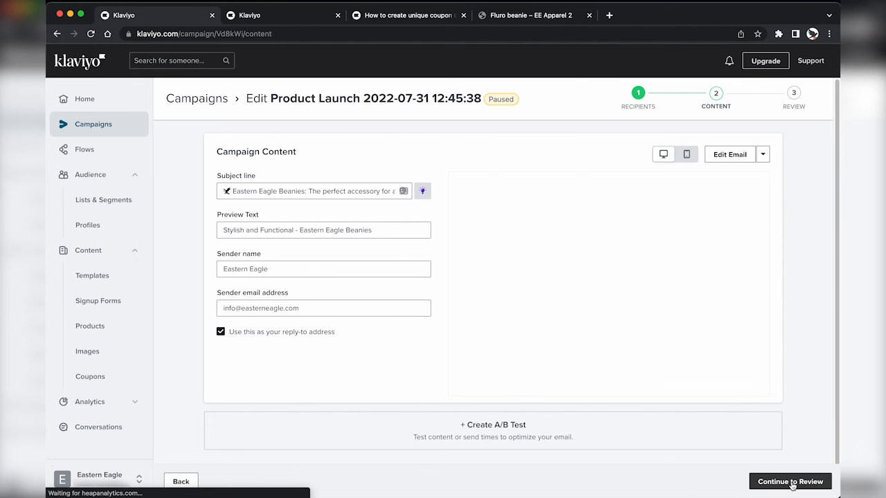
{"action": "left_click", "coordinate": [791, 483]}
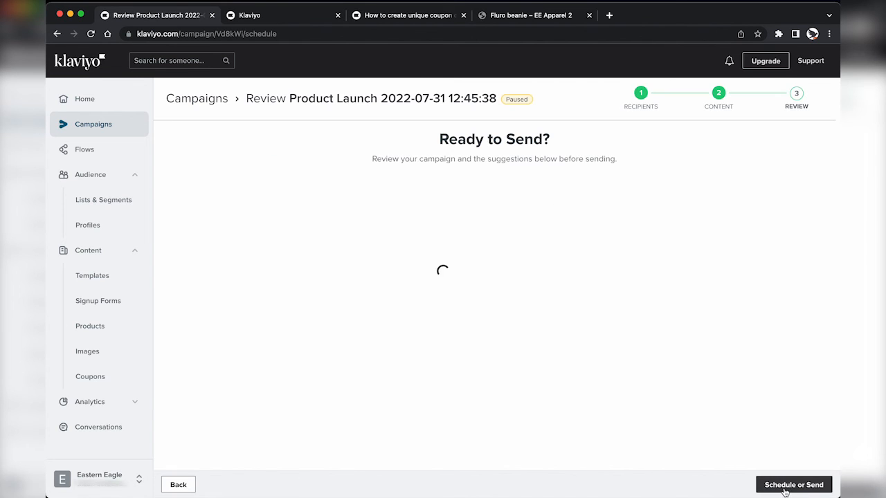
{"action": "left_click", "coordinate": [789, 486]}
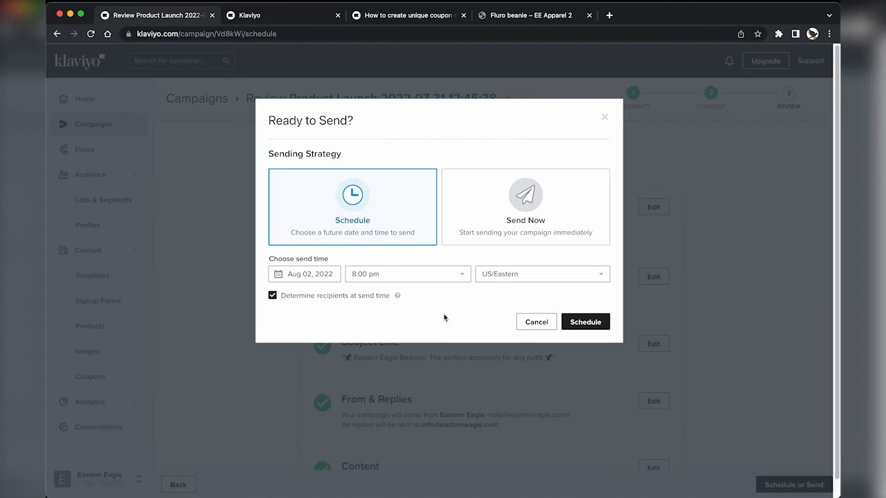
{"action": "left_click", "coordinate": [568, 323]}
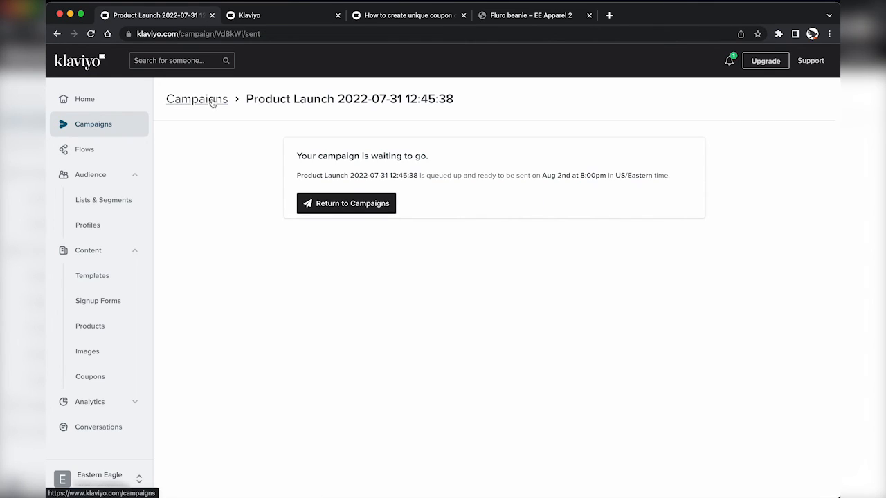
{"action": "left_click", "coordinate": [213, 101]}
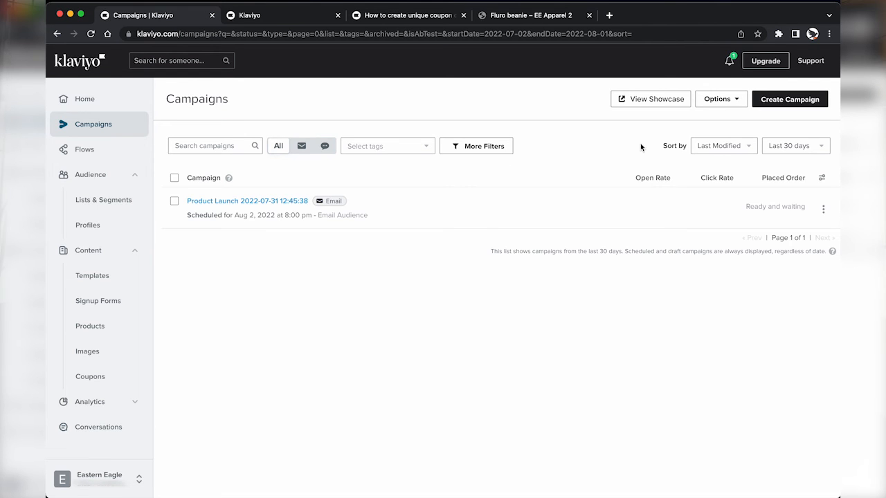
{"action": "left_click", "coordinate": [787, 99]}
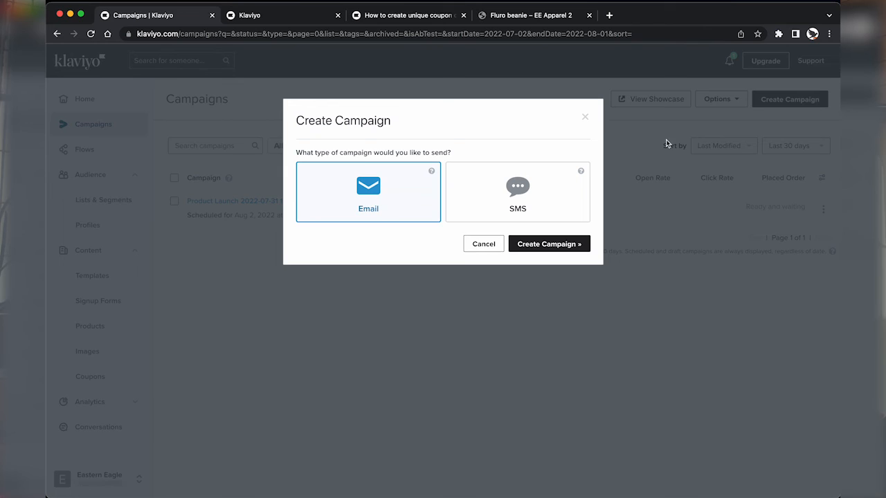
{"action": "left_click", "coordinate": [505, 202]}
{"action": "left_click", "coordinate": [554, 245]}
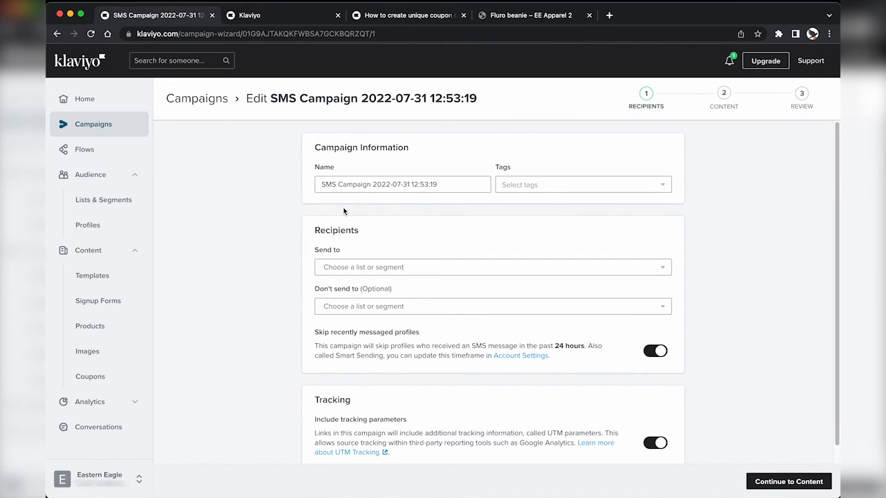
{"action": "left_click_drag", "start_coordinate": [371, 184], "coordinate": [341, 185]}
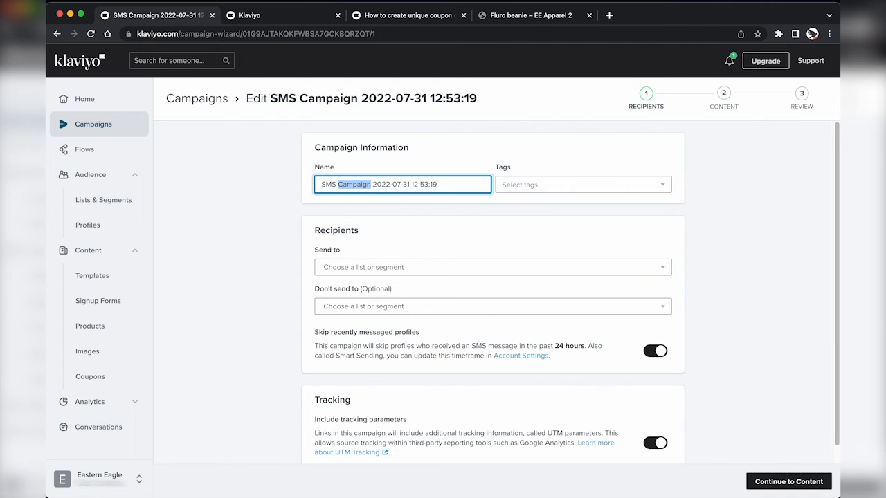
{"action": "type", "text": "Launch"}
Step: Target the SMS Subscribers segment, turn off Smart Sending, and continue to Content
{"action": "left_click", "coordinate": [372, 269]}
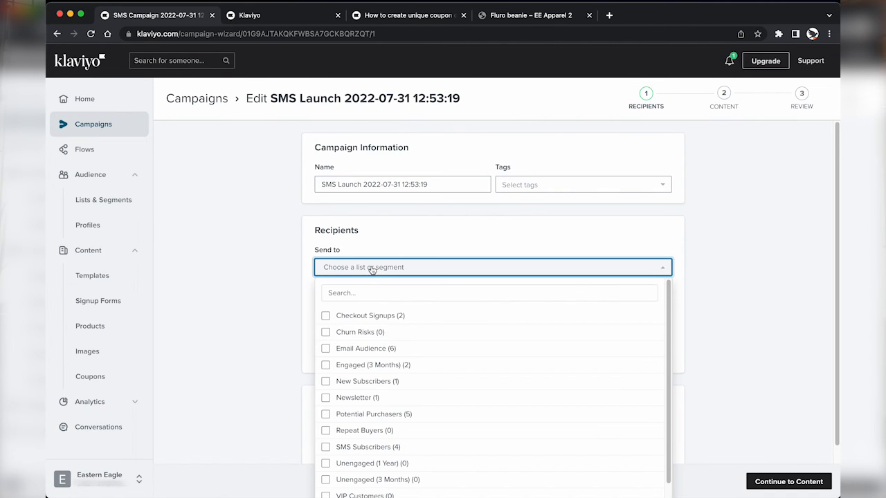
{"action": "left_click", "coordinate": [365, 288]}
{"action": "type", "text": "sms"}
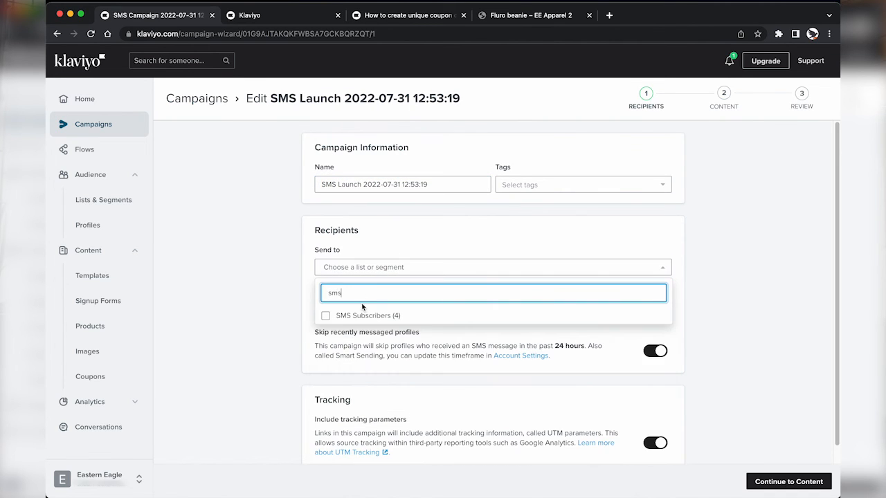
{"action": "left_click", "coordinate": [363, 313]}
{"action": "left_click", "coordinate": [263, 305]}
{"action": "scroll", "coordinate": [493, 299], "scroll_direction": "down", "scroll_amount": 1}
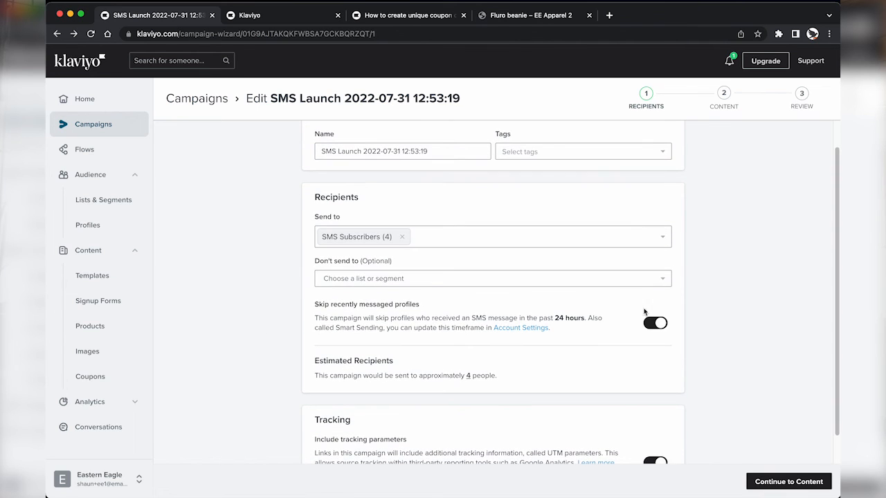
{"action": "left_click", "coordinate": [655, 328]}
{"action": "scroll", "coordinate": [655, 328], "scroll_direction": "down", "scroll_amount": 3}
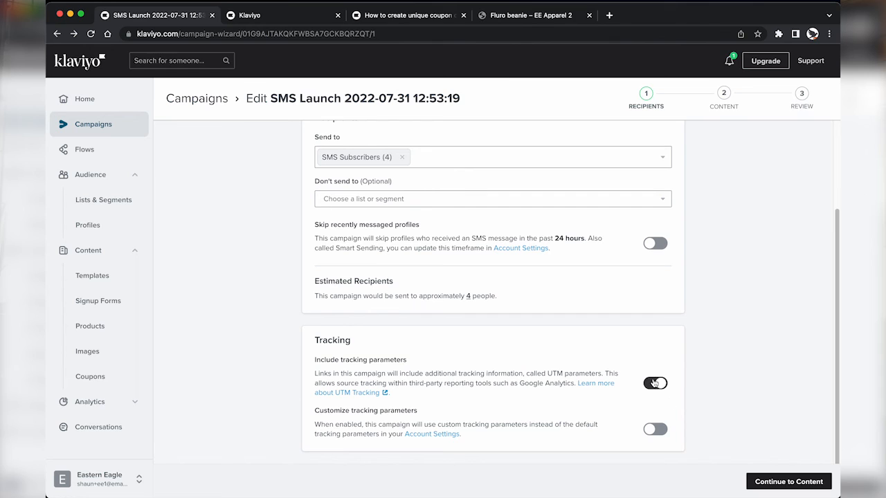
{"action": "left_click", "coordinate": [787, 485]}
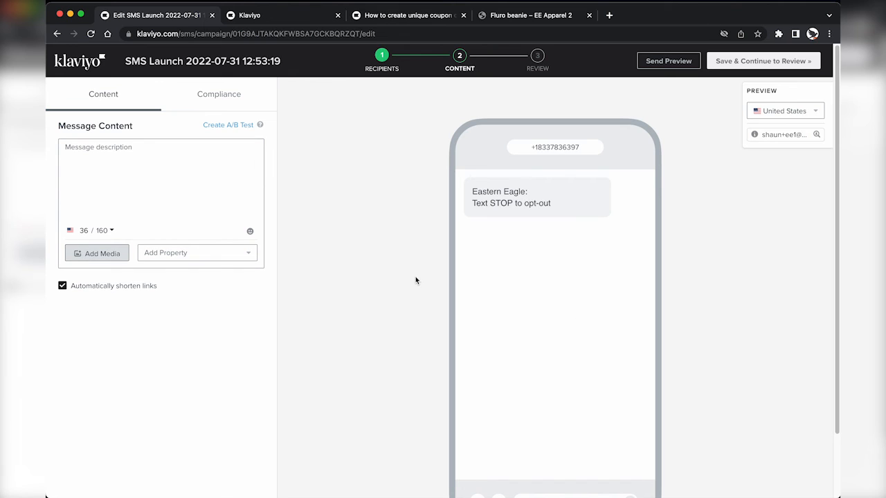
Step: Write 'The long-awaited Eastern Eagle Beanie has finally arrived.' followed by the Fluro beanie product link
{"action": "left_click", "coordinate": [193, 162]}
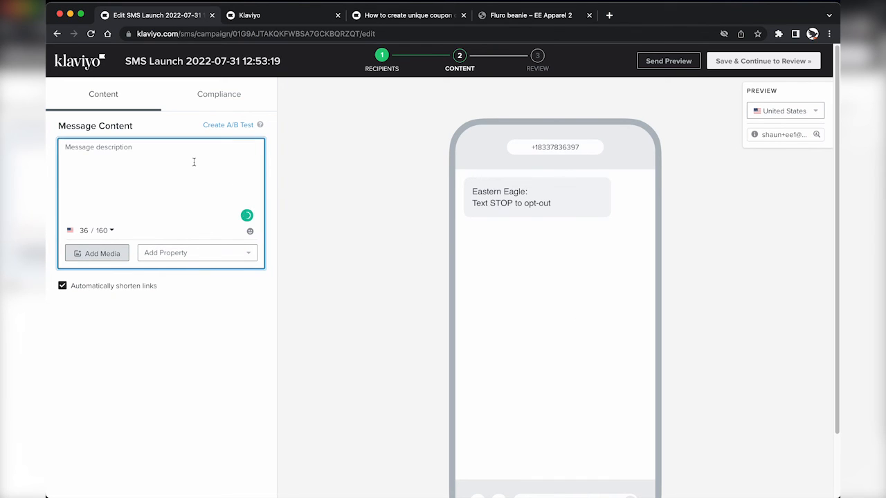
{"action": "type", "text": "The long awaited"}
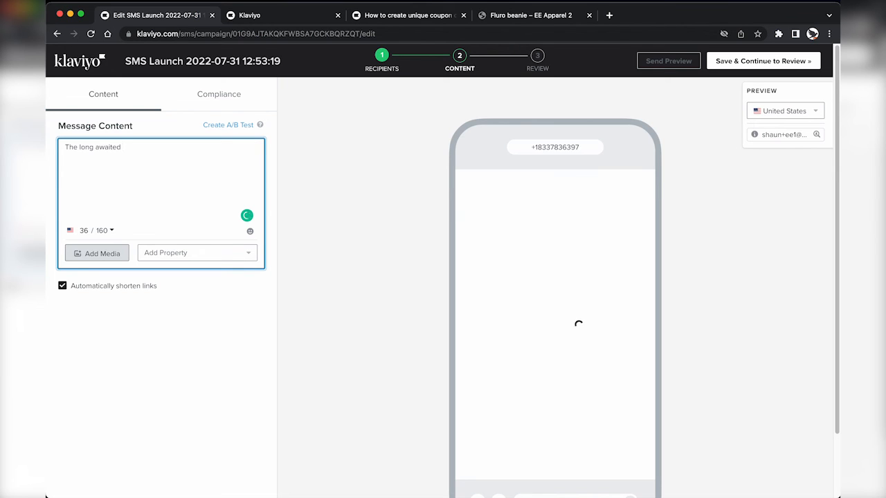
{"action": "type", "text": " Eastern Eagle Beanie"}
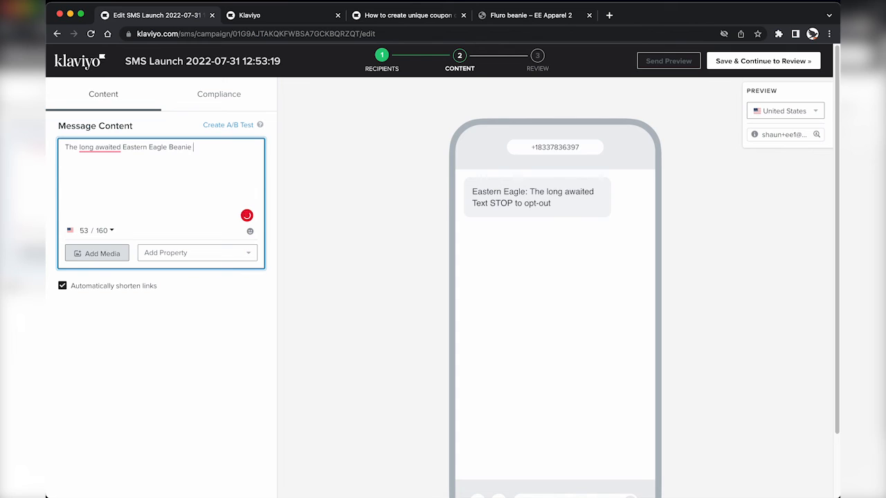
{"action": "type", "text": " has fina"}
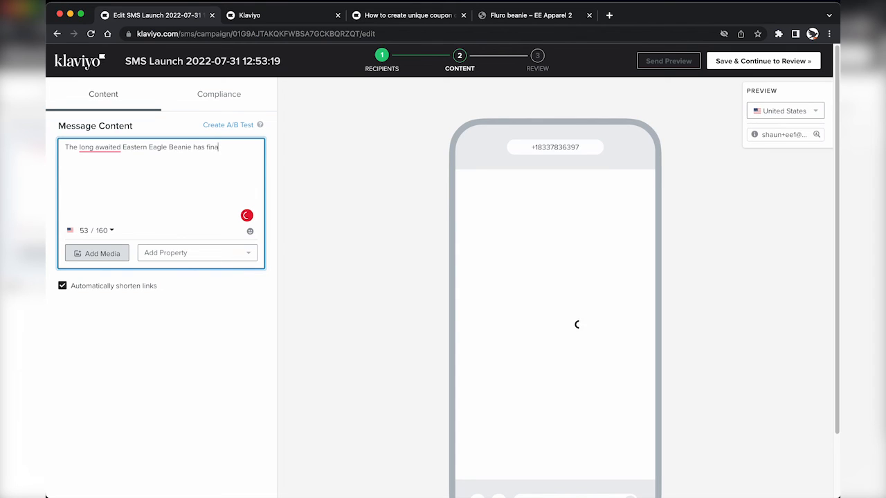
{"action": "type", "text": "lly arrived."}
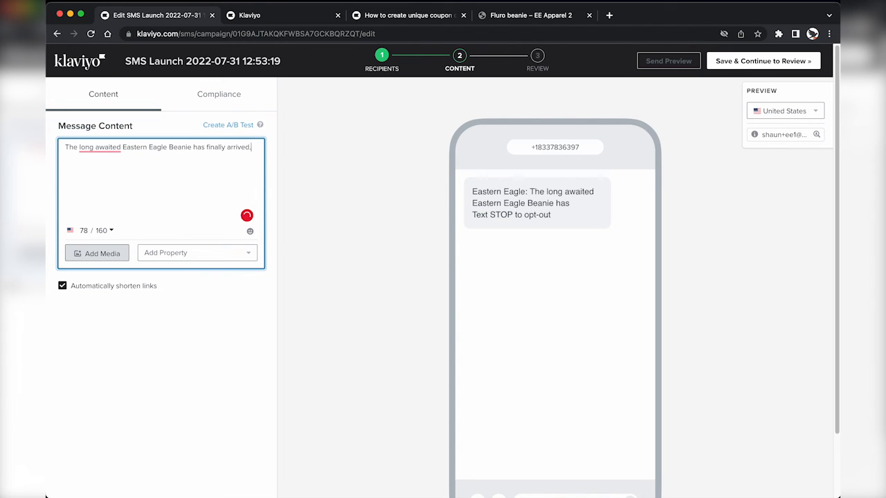
{"action": "key", "text": "ctrl+shift+Tab"}
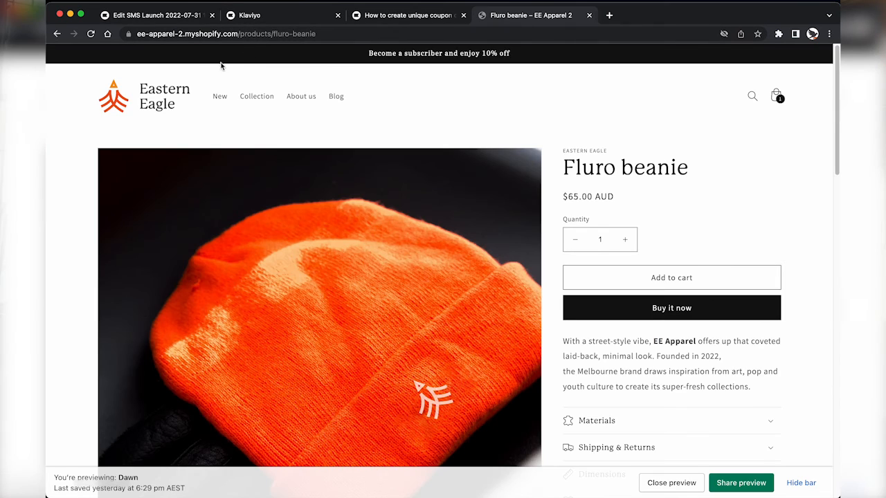
{"action": "left_click", "coordinate": [229, 33]}
{"action": "key", "text": "super+c"}
{"action": "key", "text": "ctrl+Tab"}
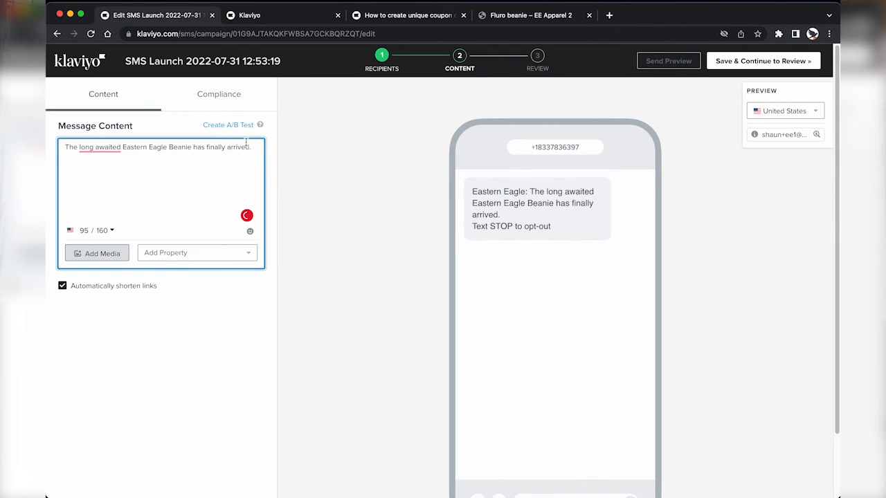
{"action": "key", "text": "super+v"}
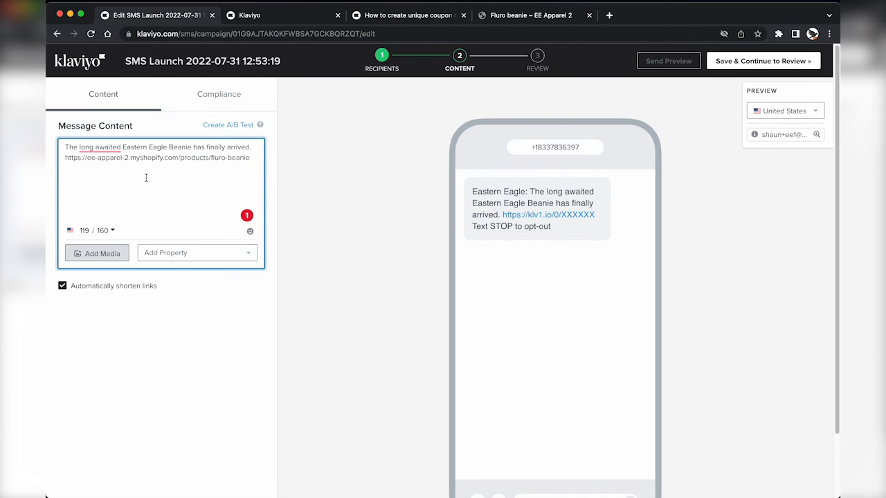
{"action": "mouse_move", "coordinate": [99, 148]}
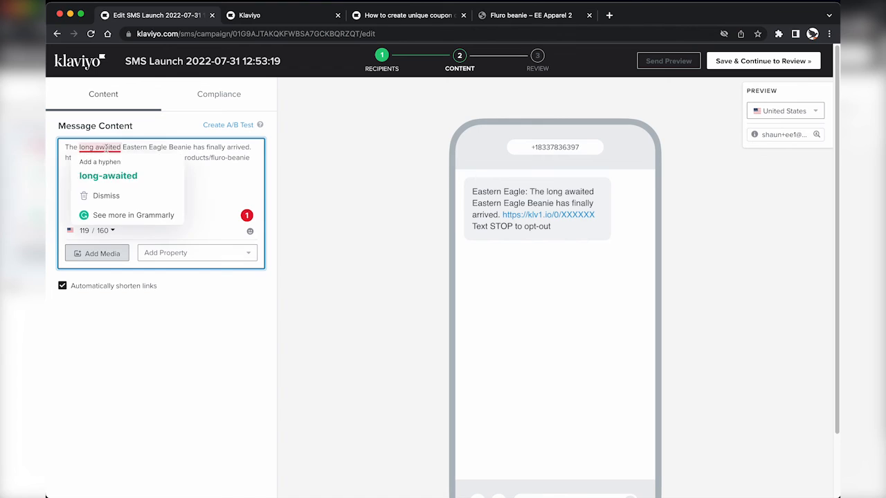
{"action": "left_click", "coordinate": [97, 174]}
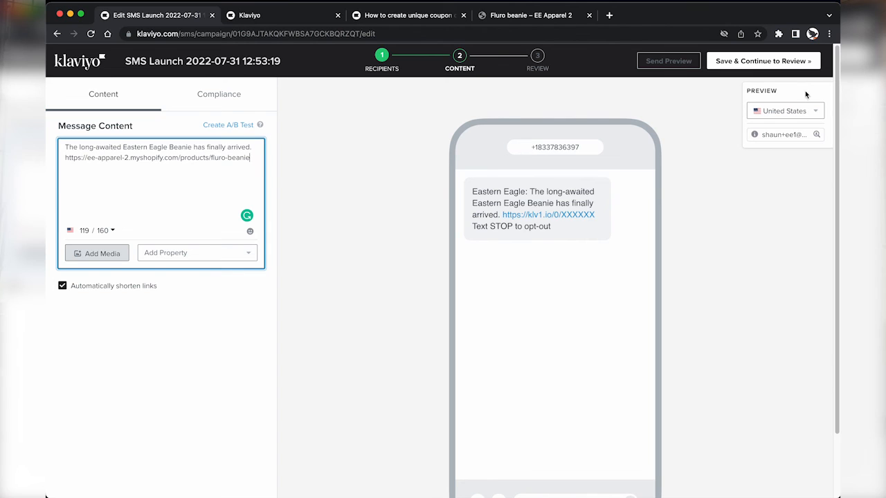
Step: Preview the SMS as received in Canada, the United Kingdom, Australia and the United States
{"action": "left_click", "coordinate": [779, 116]}
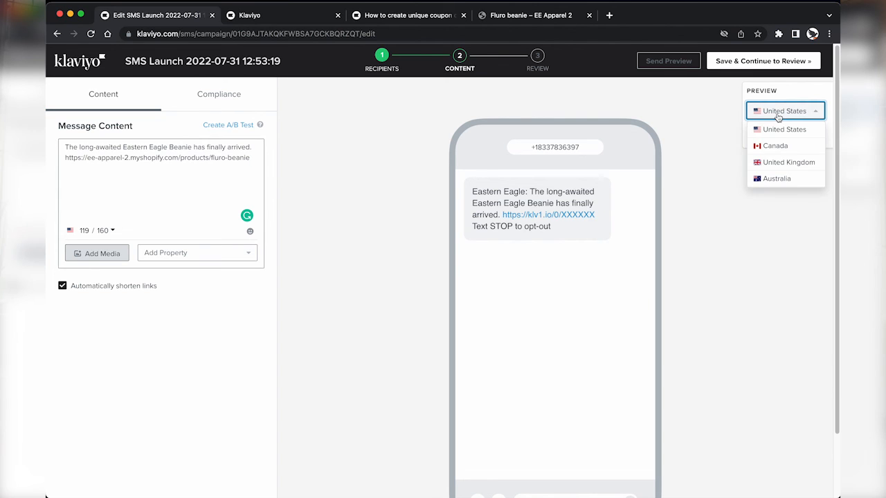
{"action": "left_click", "coordinate": [772, 145]}
{"action": "left_click", "coordinate": [783, 113]}
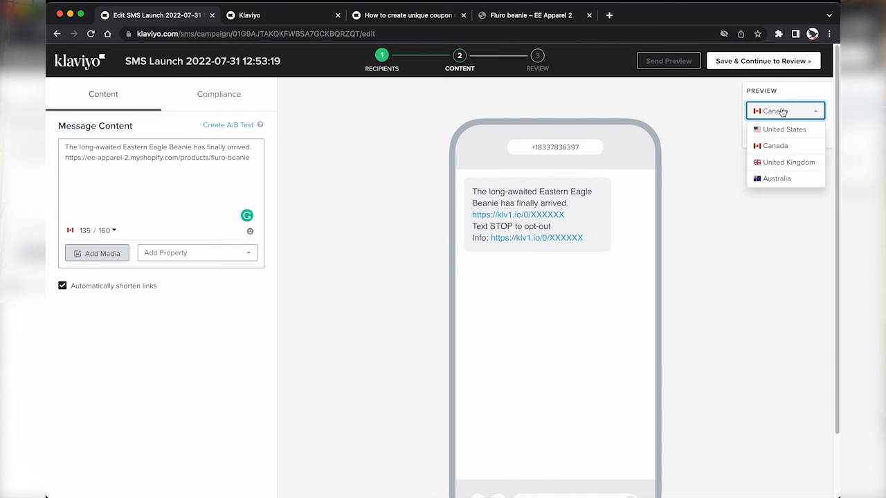
{"action": "left_click", "coordinate": [779, 157]}
{"action": "left_click", "coordinate": [780, 112]}
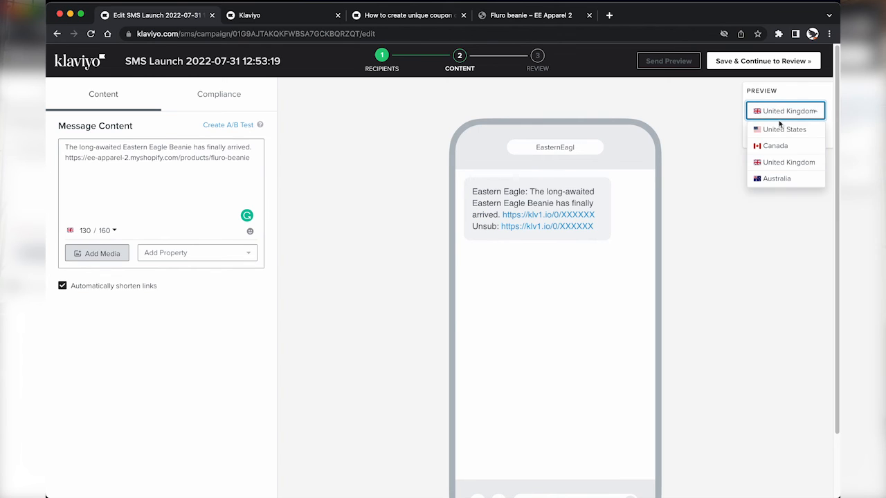
{"action": "left_click", "coordinate": [775, 176]}
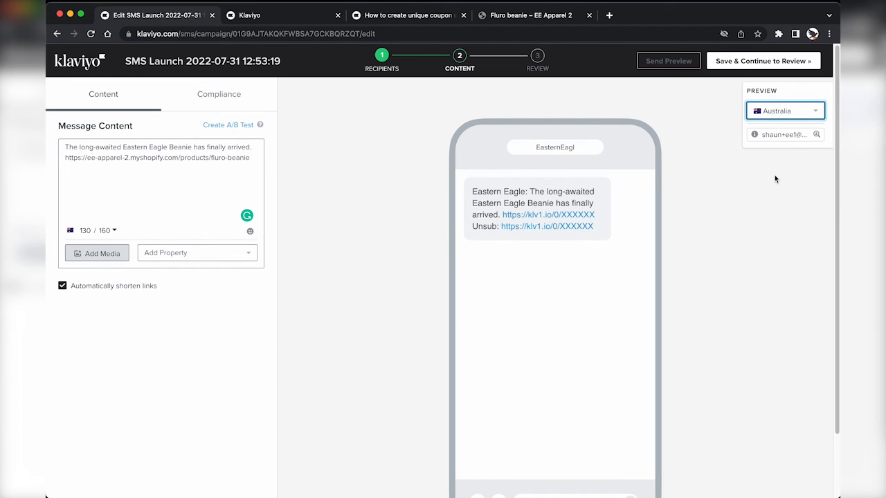
{"action": "left_click", "coordinate": [779, 112]}
{"action": "left_click", "coordinate": [775, 127]}
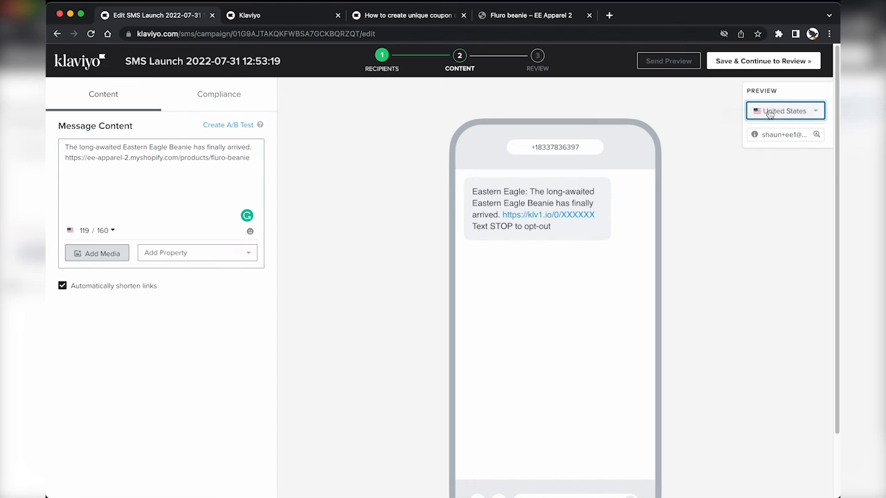
Step: Inspect the sender phone number in the preview, then switch the preview to Canada
{"action": "mouse_move", "coordinate": [532, 147]}
{"action": "left_mouse_down"}
{"action": "mouse_move", "coordinate": [588, 148]}
{"action": "mouse_move", "coordinate": [529, 146]}
{"action": "left_mouse_up"}
{"action": "left_click", "coordinate": [588, 149]}
{"action": "left_click", "coordinate": [528, 146]}
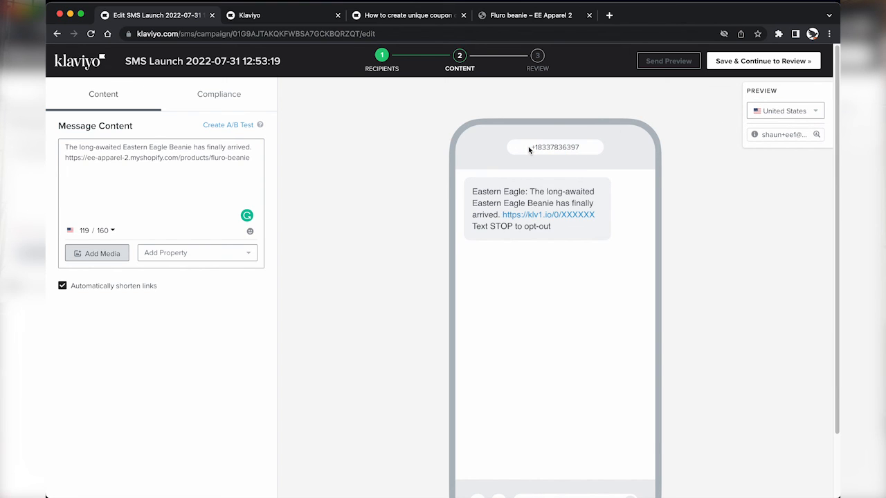
{"action": "left_click", "coordinate": [783, 112]}
{"action": "left_click", "coordinate": [779, 111]}
{"action": "left_click", "coordinate": [779, 111]}
{"action": "left_click", "coordinate": [775, 145]}
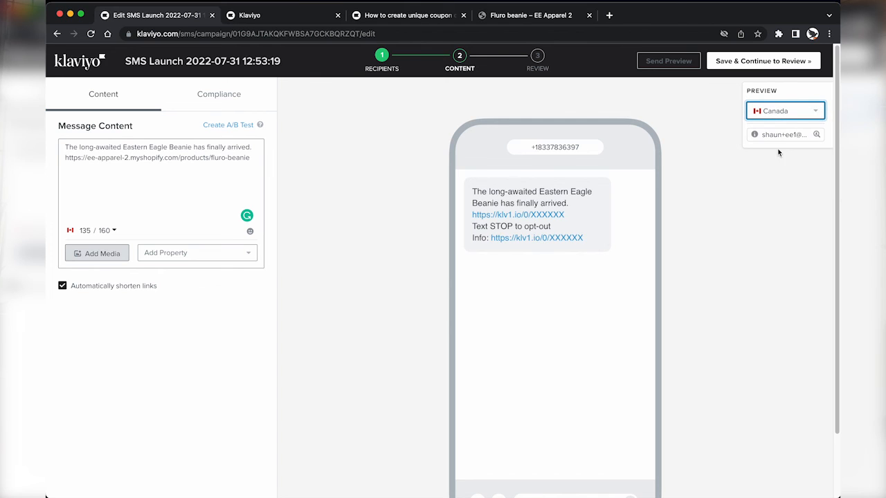
Step: Preview the UK and Australia versions and check the truncated sender name
{"action": "left_click", "coordinate": [785, 115]}
{"action": "left_click", "coordinate": [782, 160]}
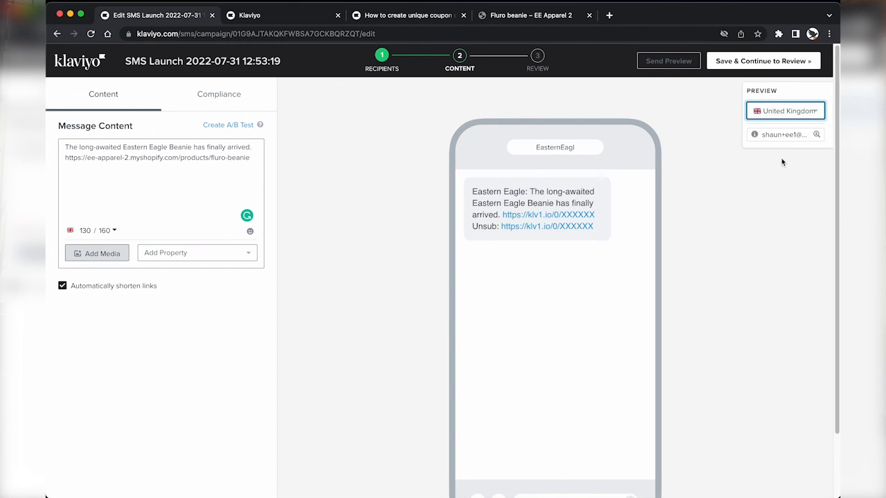
{"action": "left_click", "coordinate": [785, 113]}
{"action": "left_click", "coordinate": [776, 178]}
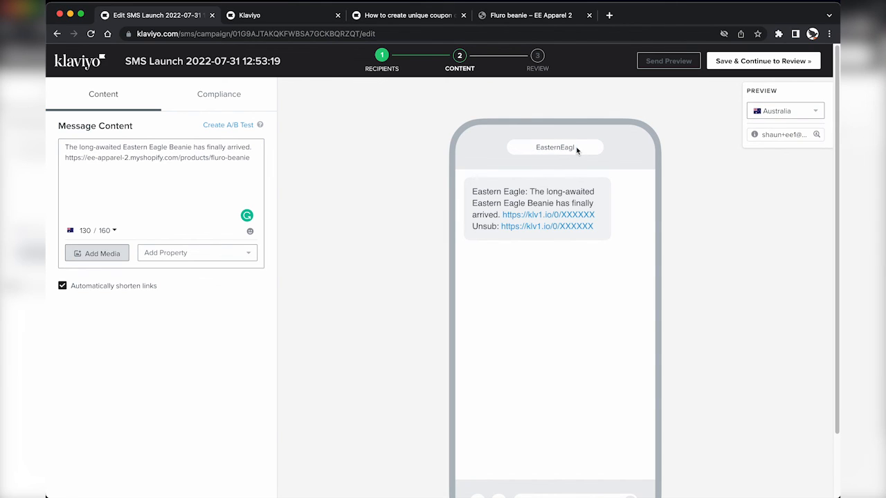
{"action": "left_click_drag", "start_coordinate": [577, 150], "coordinate": [544, 147]}
{"action": "left_click", "coordinate": [540, 148]}
Step: Compare the product URL in the message with its shortened link and the Unsub line in the preview
{"action": "left_click_drag", "start_coordinate": [65, 159], "coordinate": [235, 161]}
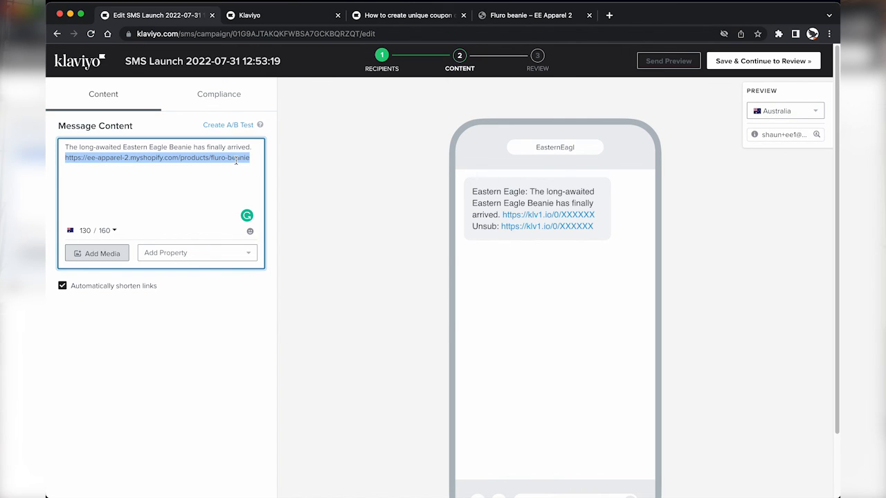
{"action": "left_click", "coordinate": [236, 160]}
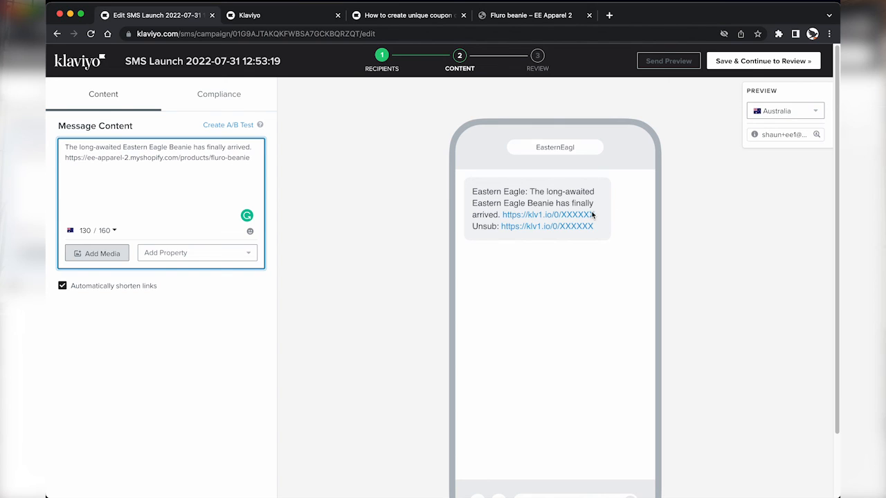
{"action": "mouse_move", "coordinate": [597, 216]}
{"action": "left_mouse_down"}
{"action": "mouse_move", "coordinate": [499, 215]}
{"action": "mouse_move", "coordinate": [596, 227]}
{"action": "left_mouse_up"}
{"action": "left_click", "coordinate": [500, 215]}
{"action": "left_click", "coordinate": [595, 227]}
Step: Re-check the preview for Canada, the United Kingdom, the United States and Australia
{"action": "left_click", "coordinate": [786, 110]}
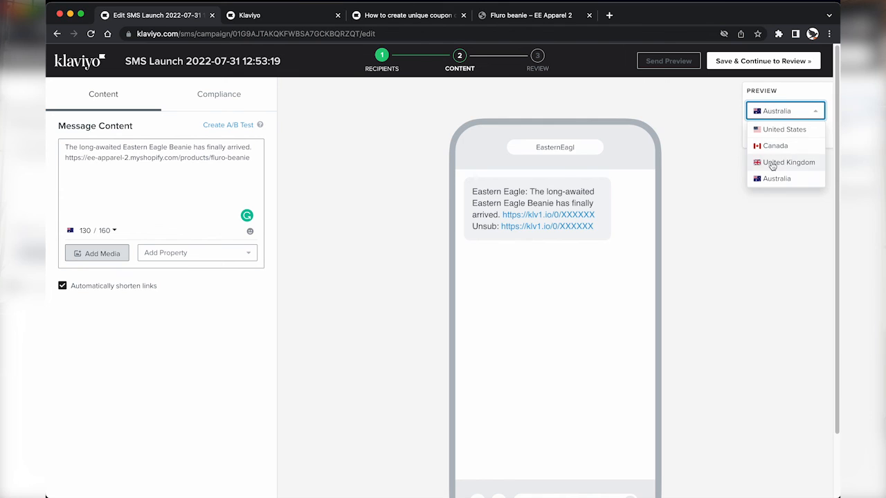
{"action": "left_click", "coordinate": [774, 145]}
{"action": "left_click", "coordinate": [782, 112]}
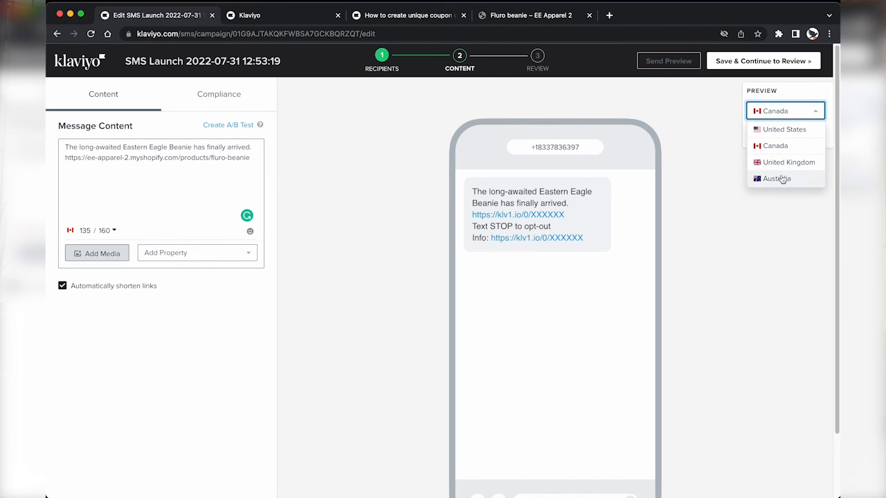
{"action": "left_click", "coordinate": [783, 162]}
{"action": "left_click", "coordinate": [781, 113]}
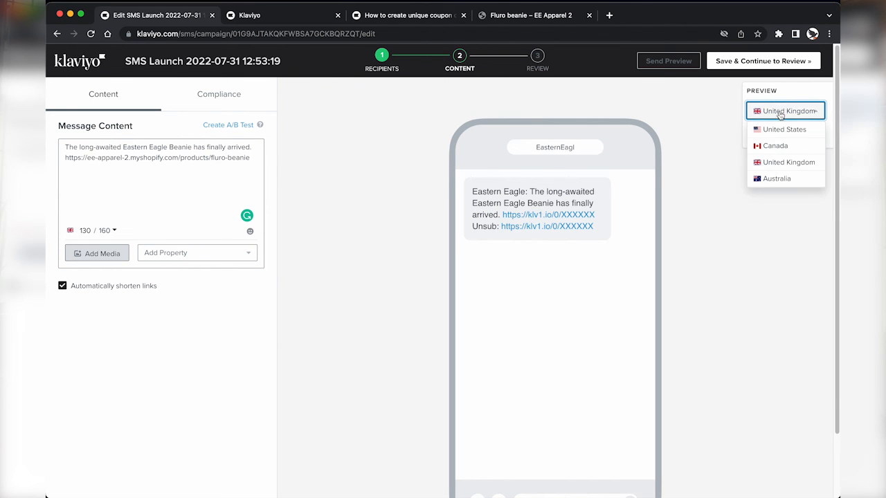
{"action": "left_click", "coordinate": [777, 129]}
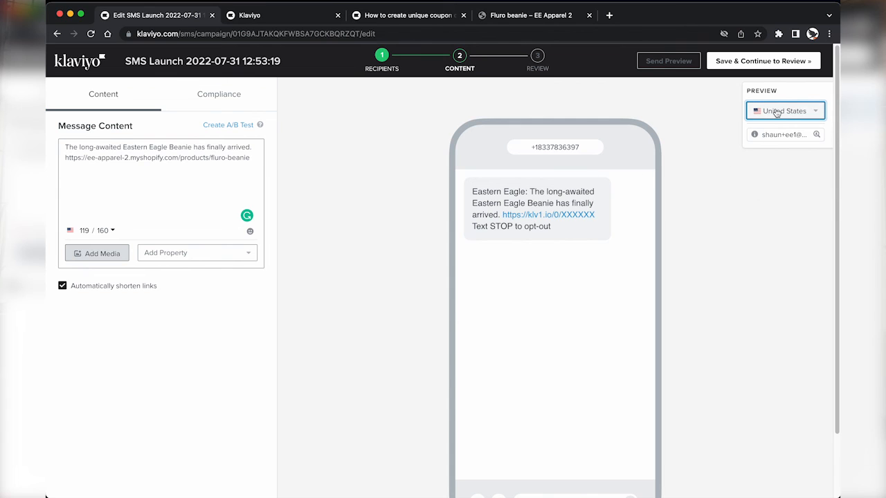
{"action": "left_click", "coordinate": [777, 113]}
{"action": "left_click", "coordinate": [785, 179]}
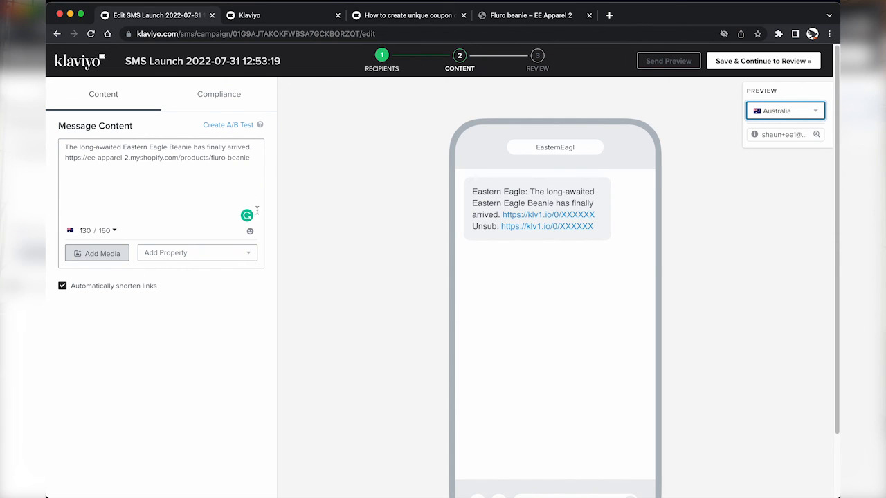
Step: Add a blank line after the product link and confirm the shortened link and Unsub spacing
{"action": "left_click", "coordinate": [238, 158]}
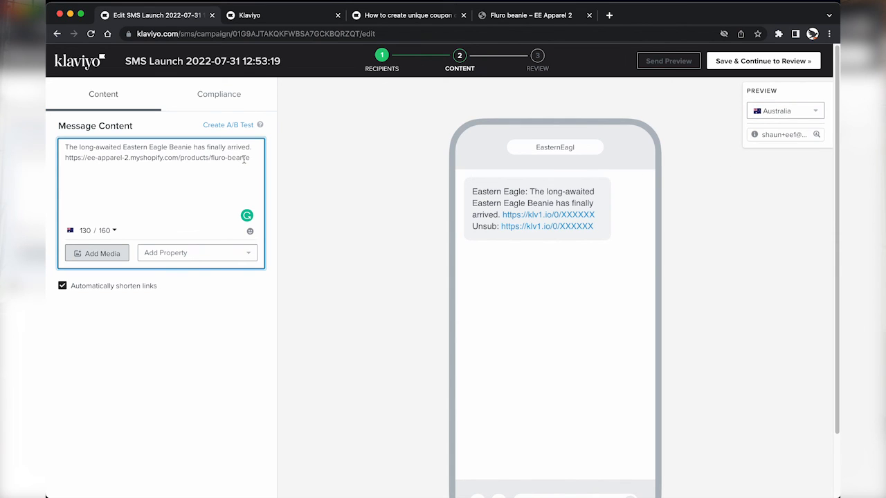
{"action": "key", "text": "Return"}
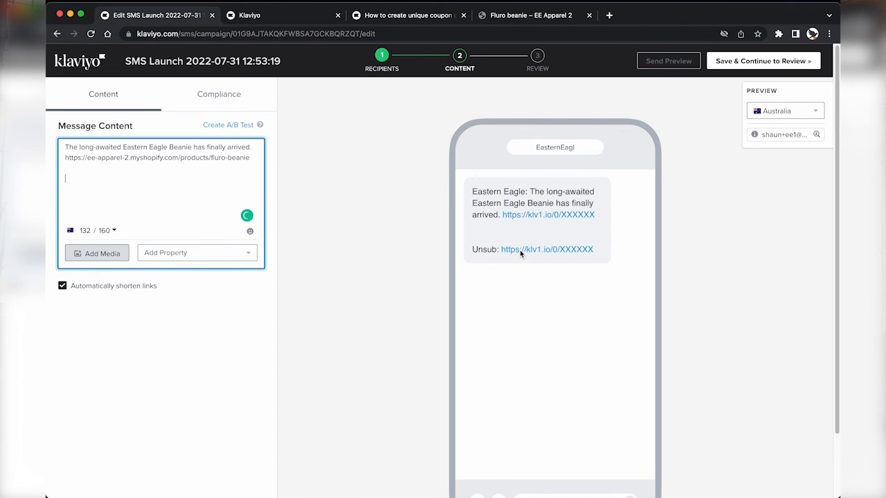
{"action": "left_click_drag", "start_coordinate": [501, 250], "coordinate": [587, 244]}
{"action": "left_click", "coordinate": [587, 241]}
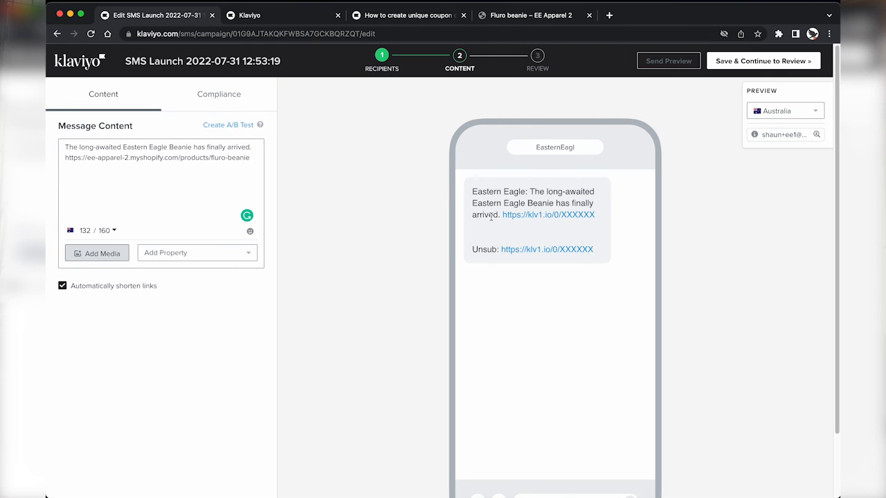
{"action": "left_click_drag", "start_coordinate": [502, 215], "coordinate": [588, 216]}
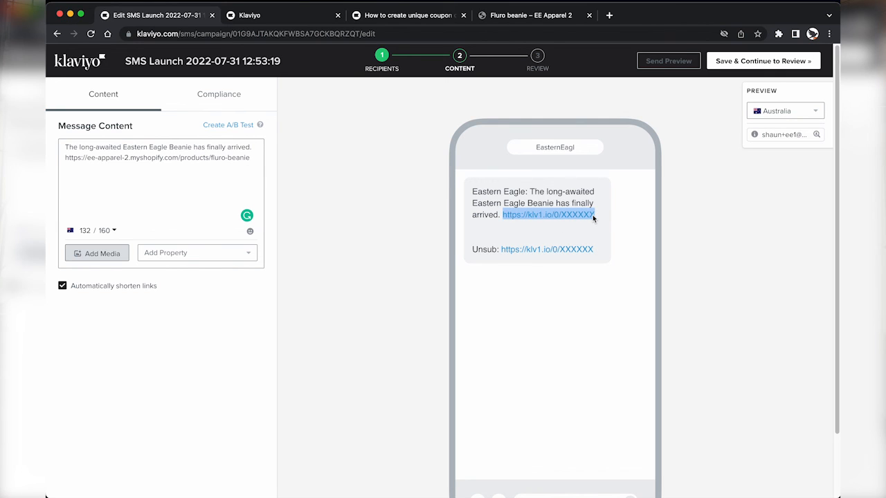
{"action": "left_click", "coordinate": [593, 214]}
{"action": "left_click", "coordinate": [187, 182]}
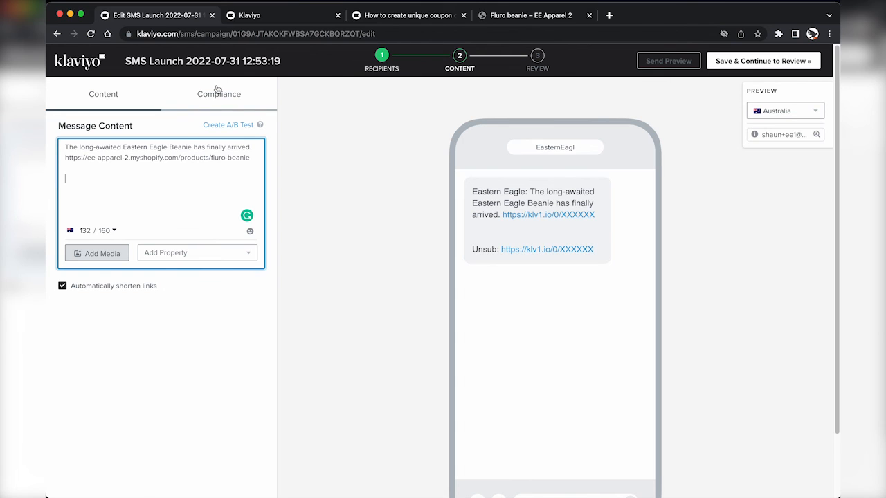
Step: Switch off the 'Eastern Eagle:' organization prefix under Compliance, bringing the SMS to 117/160 characters
{"action": "left_click", "coordinate": [216, 94]}
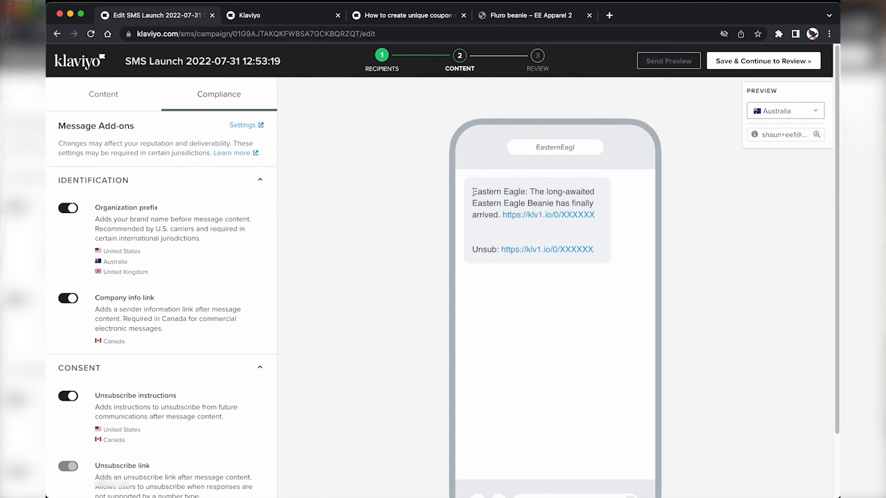
{"action": "left_click_drag", "start_coordinate": [472, 192], "coordinate": [528, 192]}
{"action": "left_click", "coordinate": [97, 207]}
{"action": "left_click", "coordinate": [69, 209]}
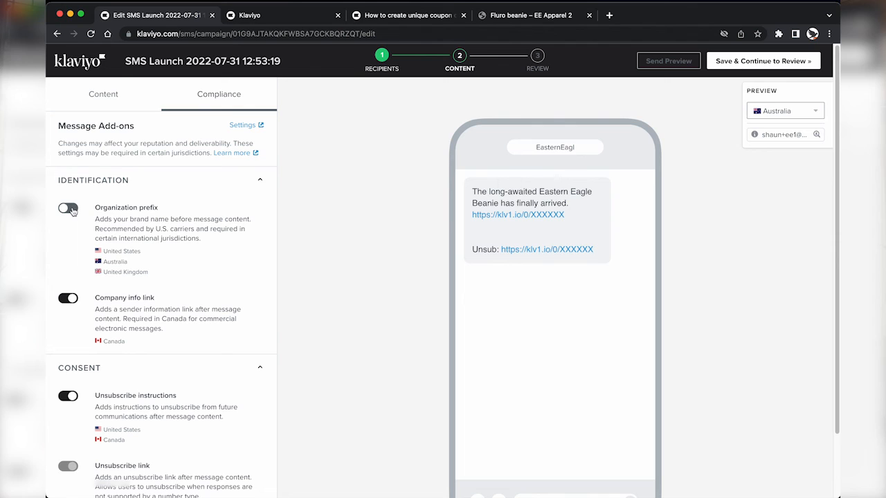
{"action": "left_click", "coordinate": [109, 97]}
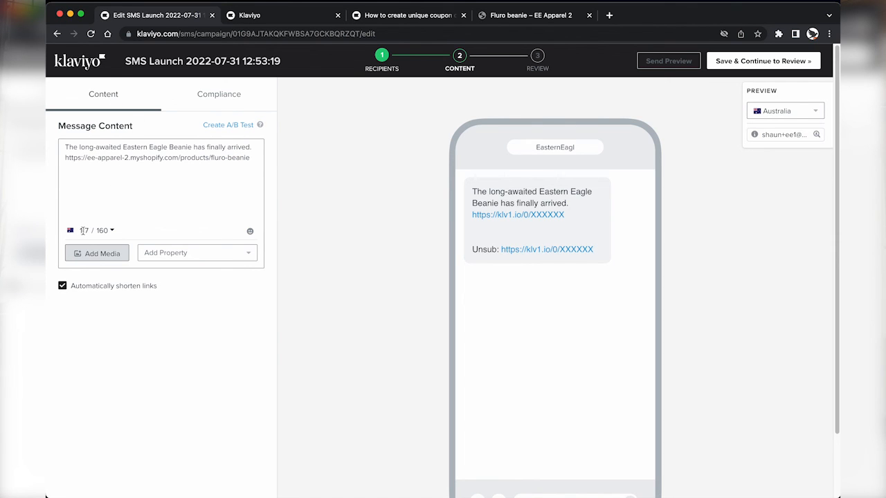
{"action": "left_click_drag", "start_coordinate": [81, 230], "coordinate": [111, 233]}
{"action": "left_click", "coordinate": [111, 232]}
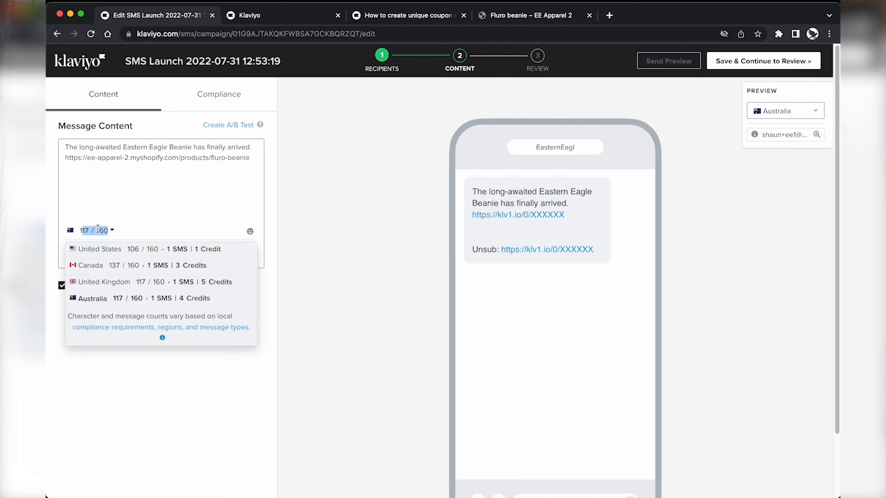
{"action": "left_click", "coordinate": [102, 230]}
{"action": "left_click", "coordinate": [112, 232]}
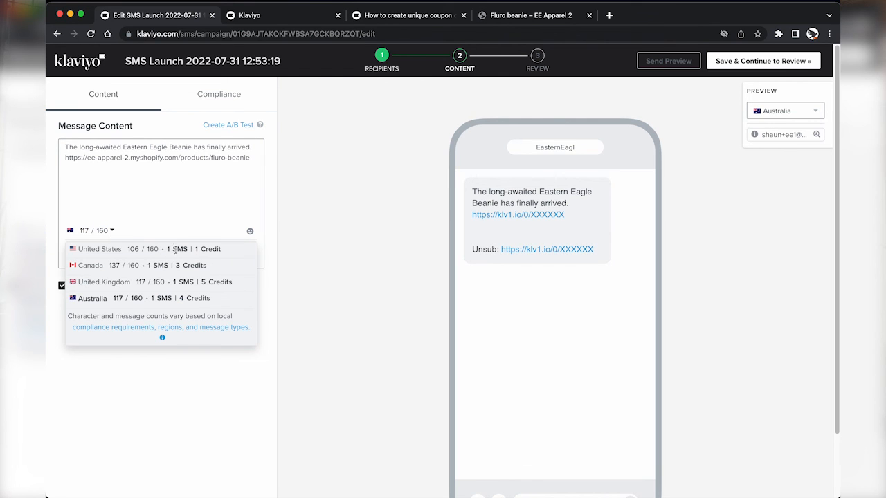
{"action": "left_click_drag", "start_coordinate": [164, 250], "coordinate": [213, 269]}
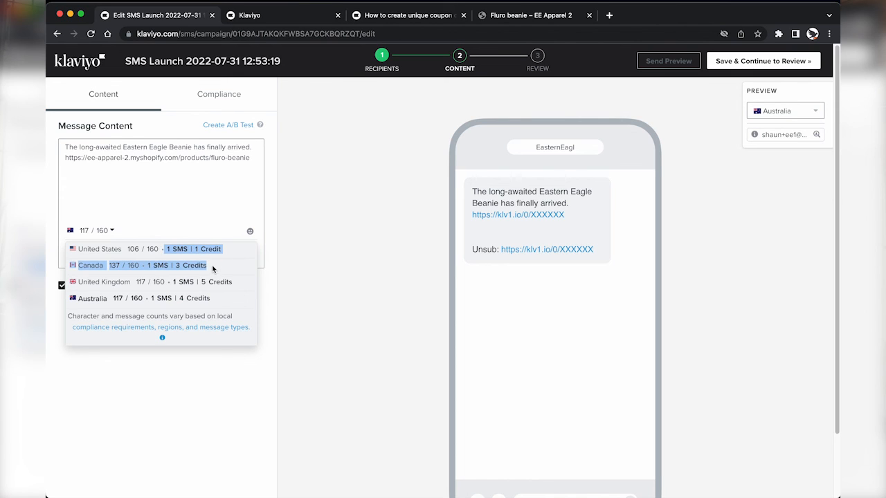
{"action": "left_click_drag", "start_coordinate": [149, 298], "coordinate": [203, 249]}
{"action": "left_click", "coordinate": [217, 299]}
{"action": "left_click", "coordinate": [173, 282]}
{"action": "left_click", "coordinate": [159, 249]}
{"action": "left_click", "coordinate": [202, 248]}
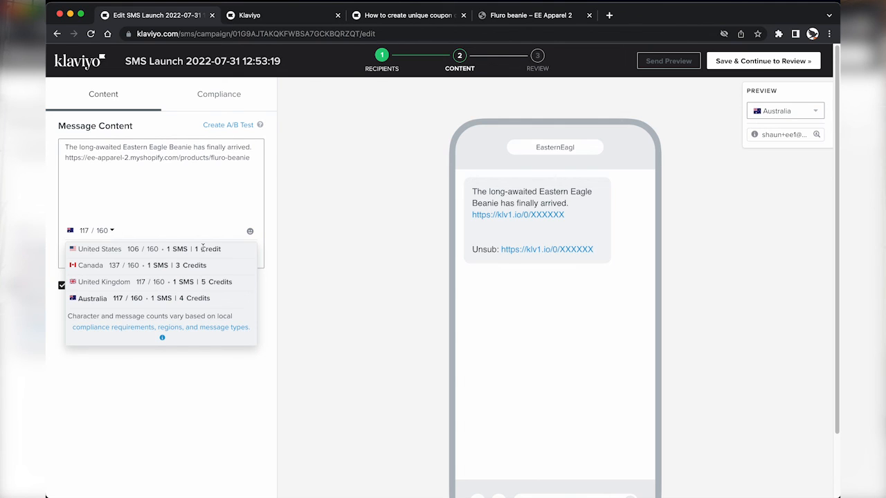
{"action": "left_click", "coordinate": [191, 157]}
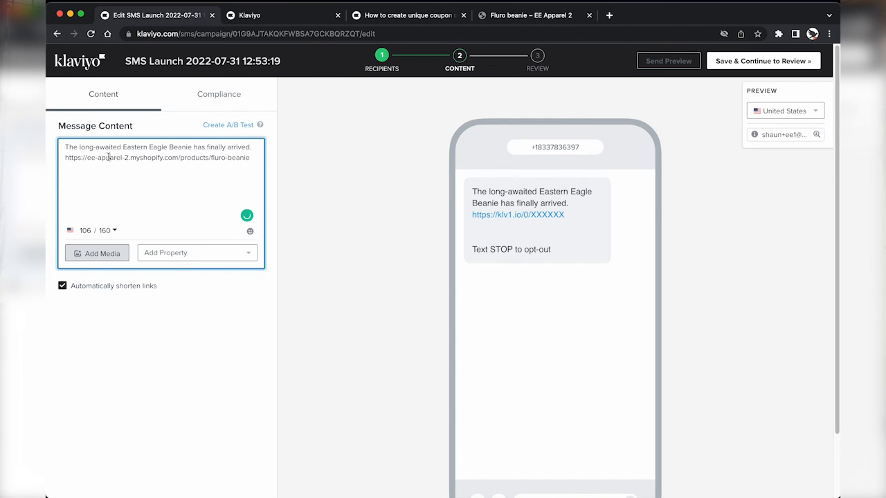
{"action": "key", "text": "ctrl+super+space"}
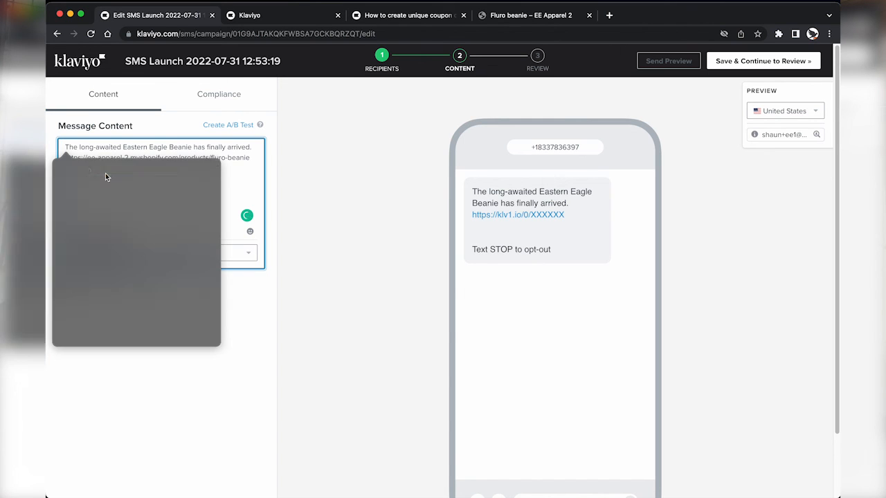
{"action": "type", "text": "eagle"}
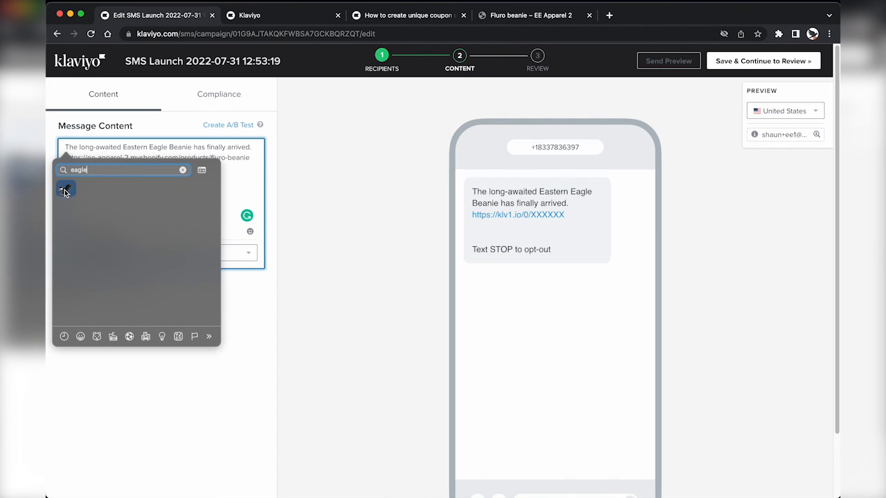
{"action": "key", "text": "Return"}
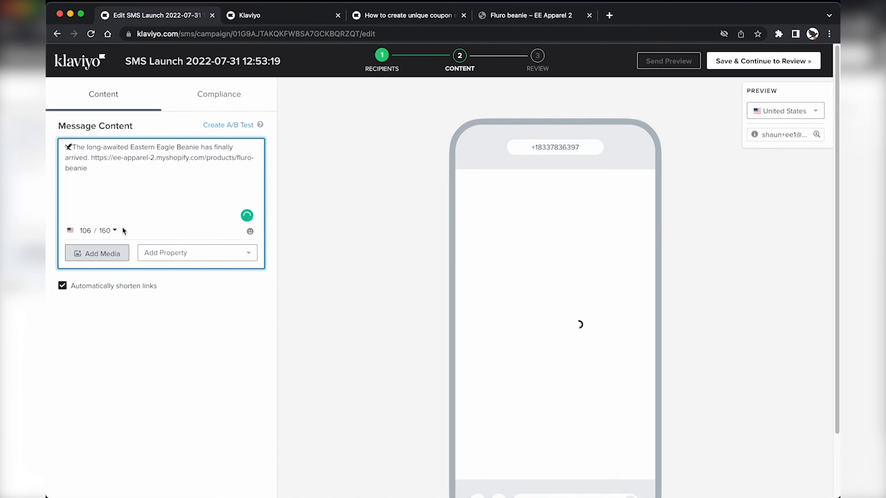
{"action": "left_click", "coordinate": [115, 230]}
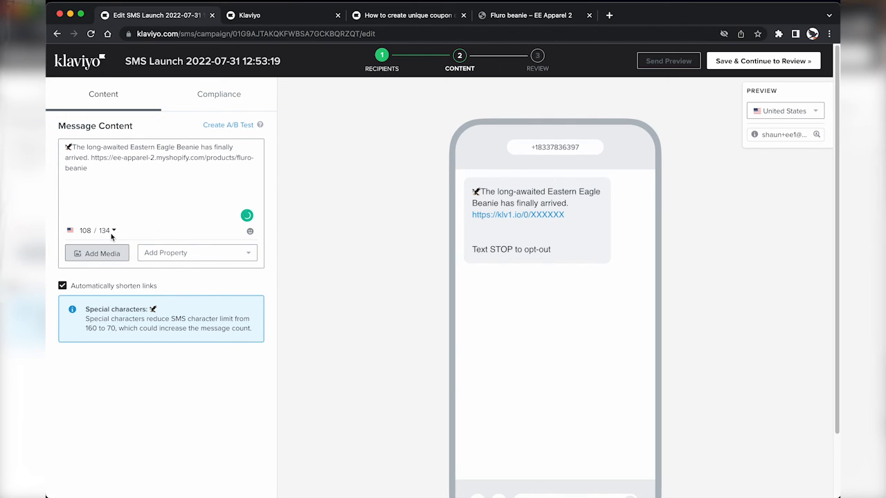
{"action": "left_click", "coordinate": [113, 232]}
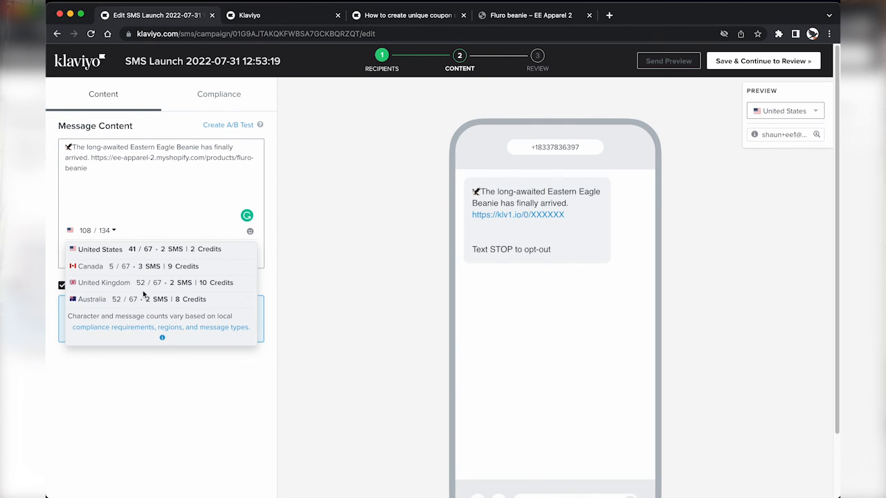
{"action": "left_click_drag", "start_coordinate": [113, 299], "coordinate": [199, 302]}
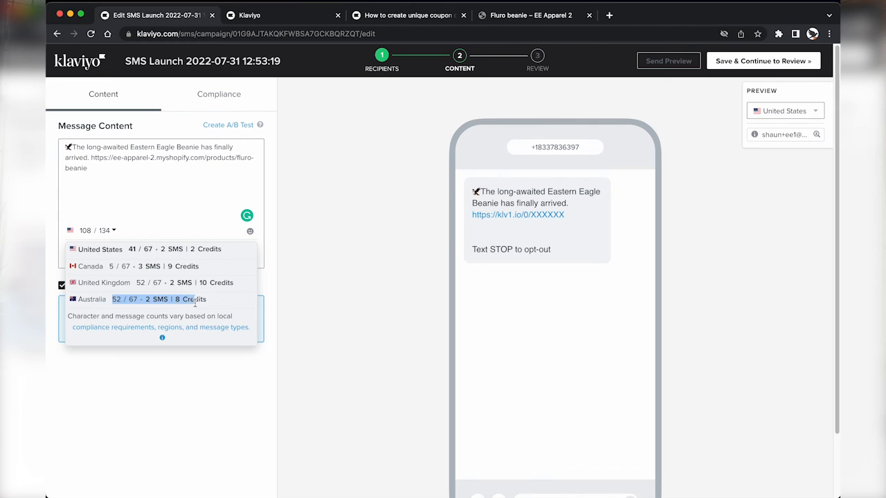
{"action": "left_click", "coordinate": [174, 302]}
{"action": "left_click_drag", "start_coordinate": [146, 299], "coordinate": [211, 303]}
{"action": "left_click", "coordinate": [211, 304]}
{"action": "left_click", "coordinate": [119, 180]}
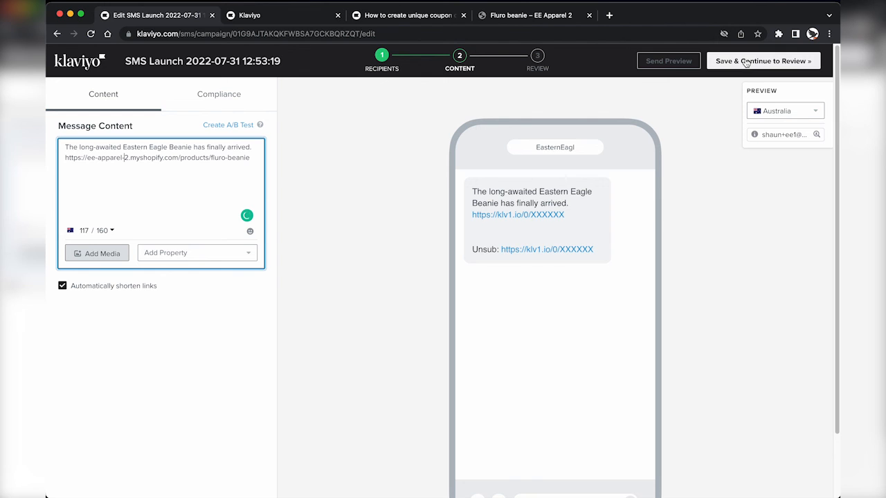
Step: Save the SMS Launch message and continue to the review page
{"action": "left_click", "coordinate": [746, 62]}
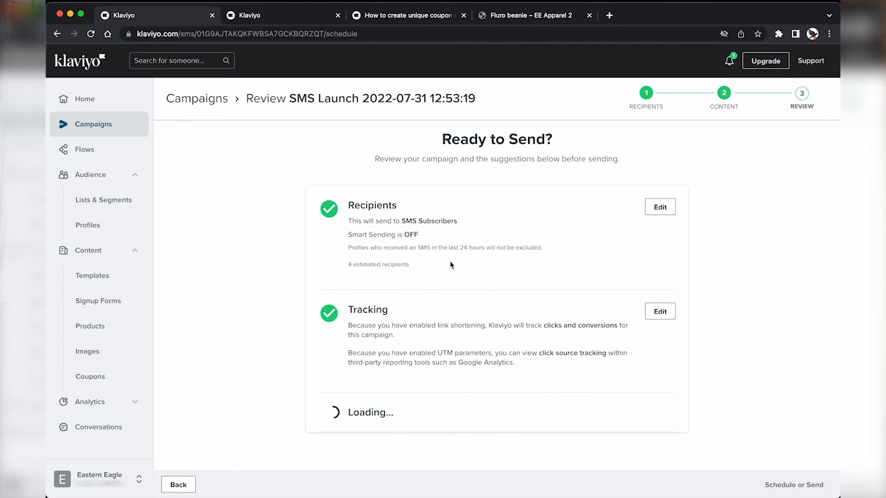
{"action": "scroll", "coordinate": [531, 382], "scroll_direction": "down", "scroll_amount": 3}
{"action": "scroll", "coordinate": [532, 385], "scroll_direction": "down", "scroll_amount": 5}
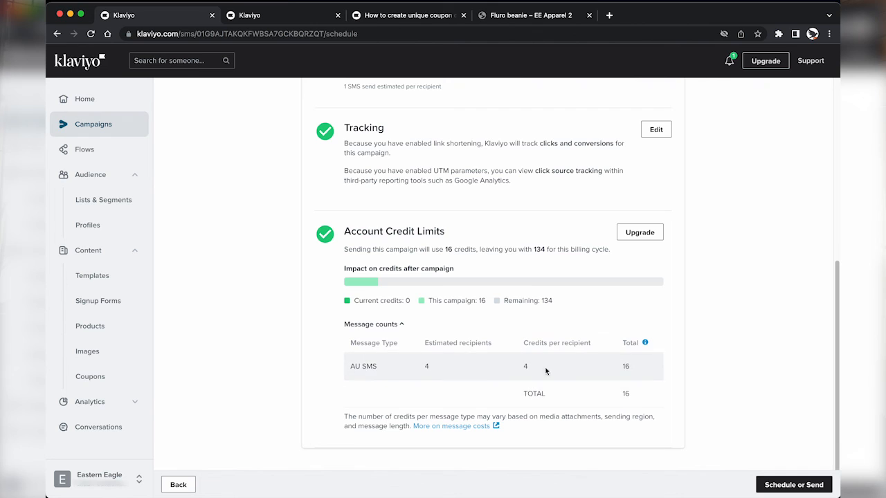
Step: Choose to schedule the campaign at 10:00 am Eastern time
{"action": "left_click", "coordinate": [780, 487]}
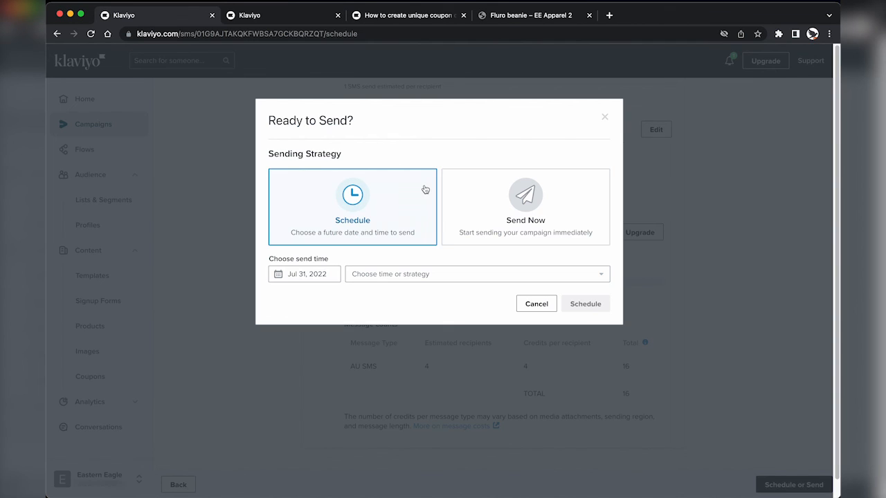
{"action": "left_click", "coordinate": [381, 275]}
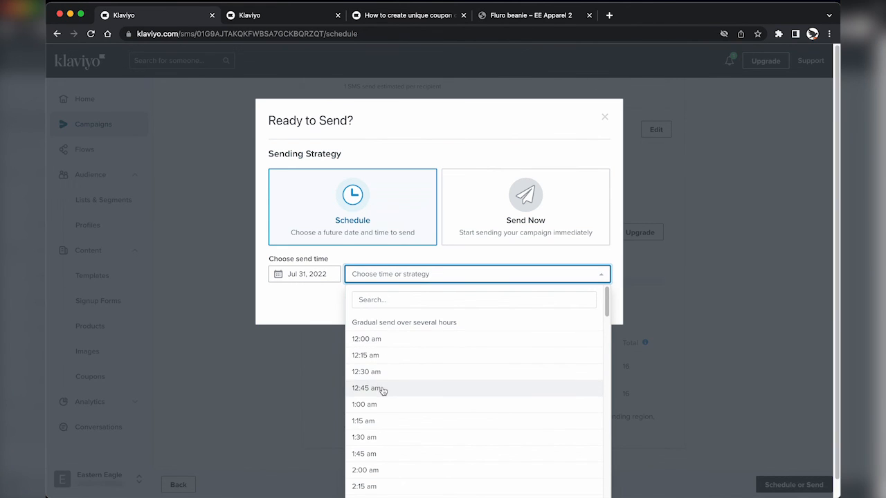
{"action": "scroll", "coordinate": [380, 448], "scroll_direction": "down", "scroll_amount": 1}
{"action": "scroll", "coordinate": [381, 450], "scroll_direction": "down", "scroll_amount": 5}
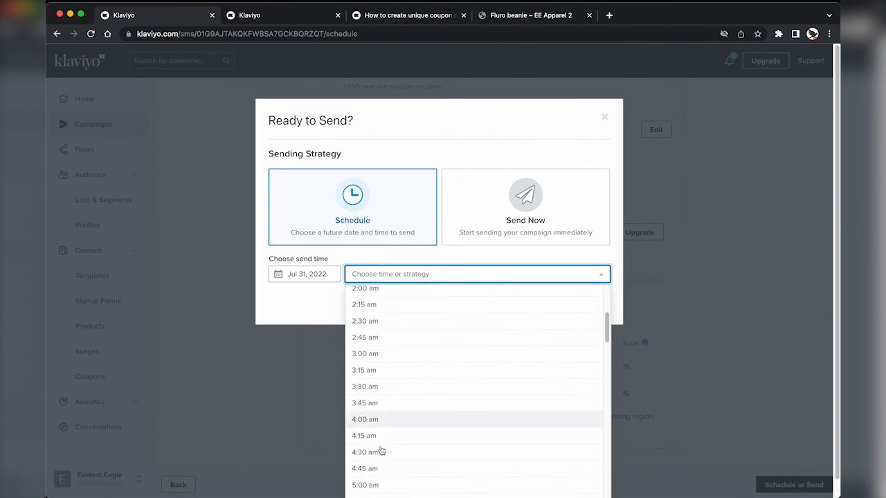
{"action": "scroll", "coordinate": [382, 450], "scroll_direction": "down", "scroll_amount": 3}
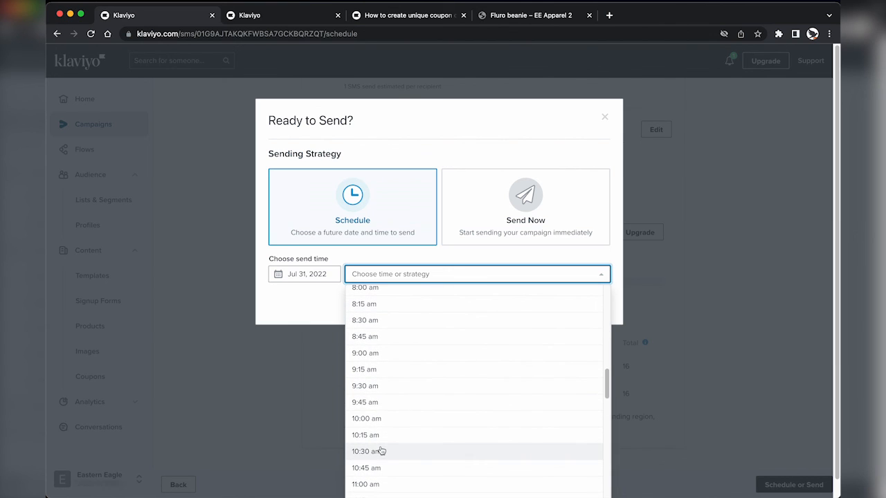
{"action": "left_click", "coordinate": [385, 422]}
{"action": "left_click", "coordinate": [495, 275]}
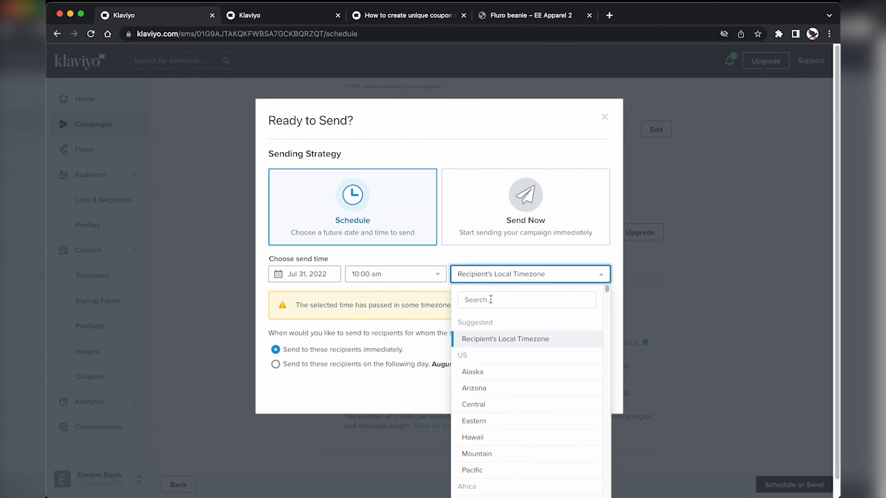
{"action": "scroll", "coordinate": [484, 409], "scroll_direction": "down", "scroll_amount": 1}
{"action": "left_click", "coordinate": [485, 395]}
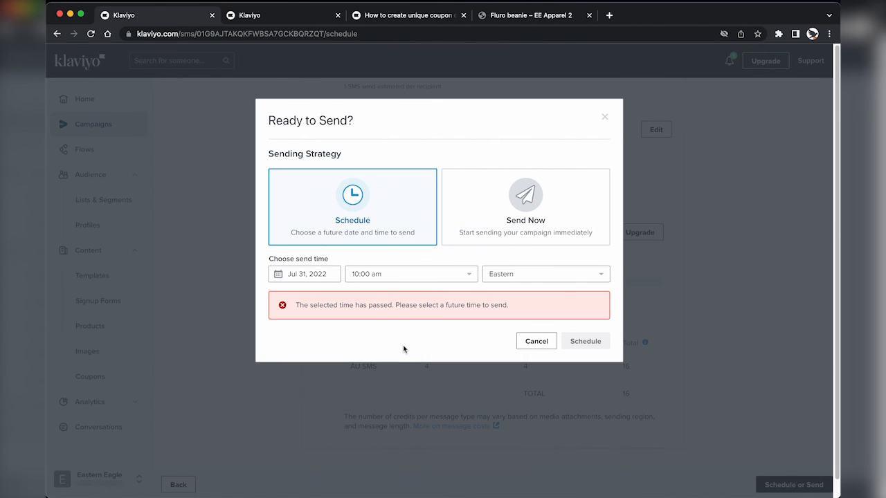
Step: Set the send date to Aug 03, 2022 and submit the schedule
{"action": "left_click", "coordinate": [310, 275]}
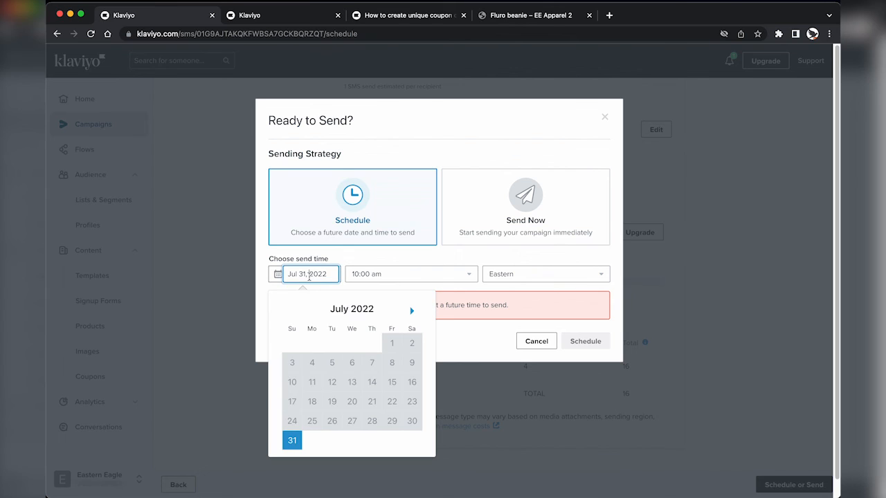
{"action": "left_click", "coordinate": [412, 313]}
{"action": "left_click", "coordinate": [352, 343]}
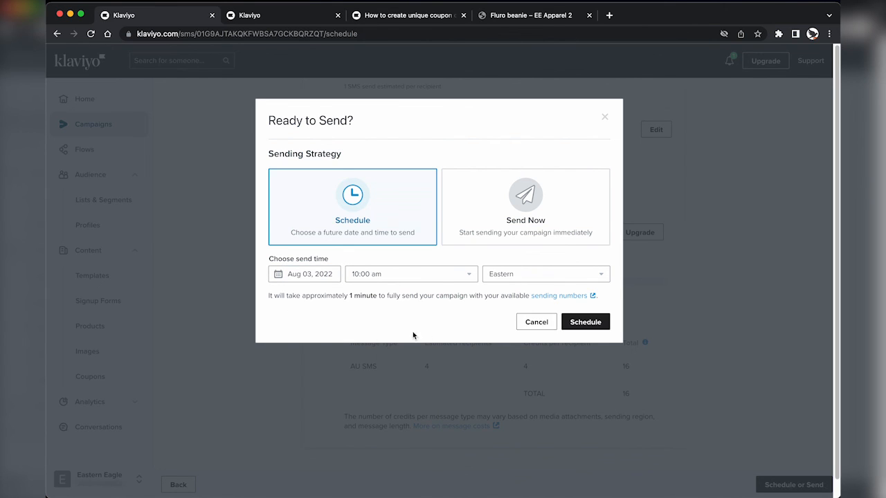
{"action": "left_click", "coordinate": [603, 323]}
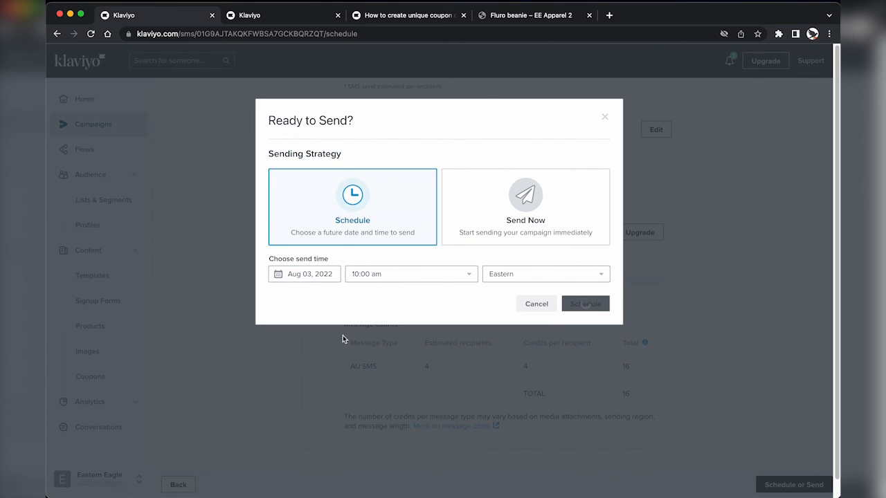